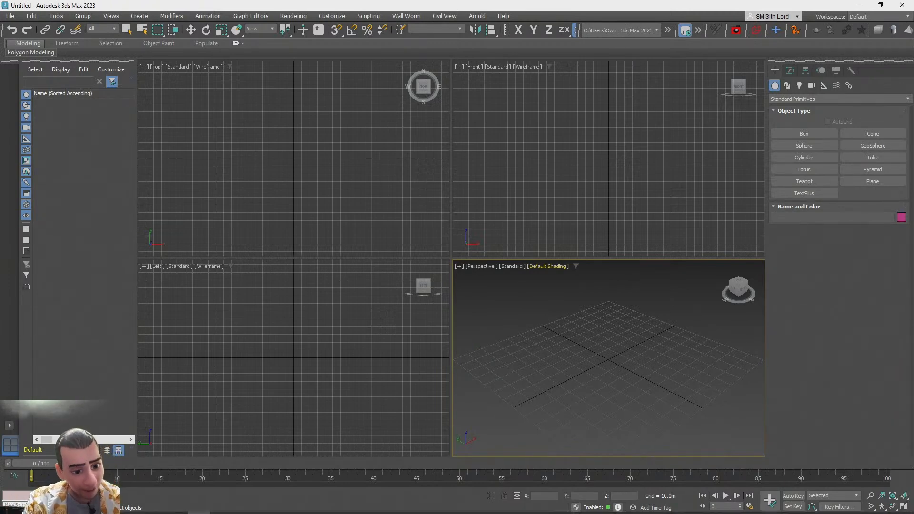
Browse the reference images of futuristic metaverse interiors open in the browser tabs
mouse_move(198, 513)
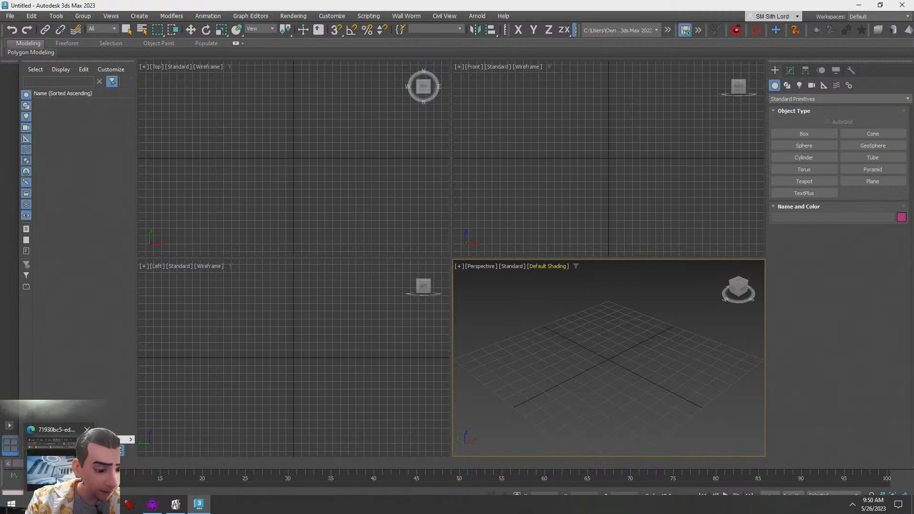
left_click(61, 504)
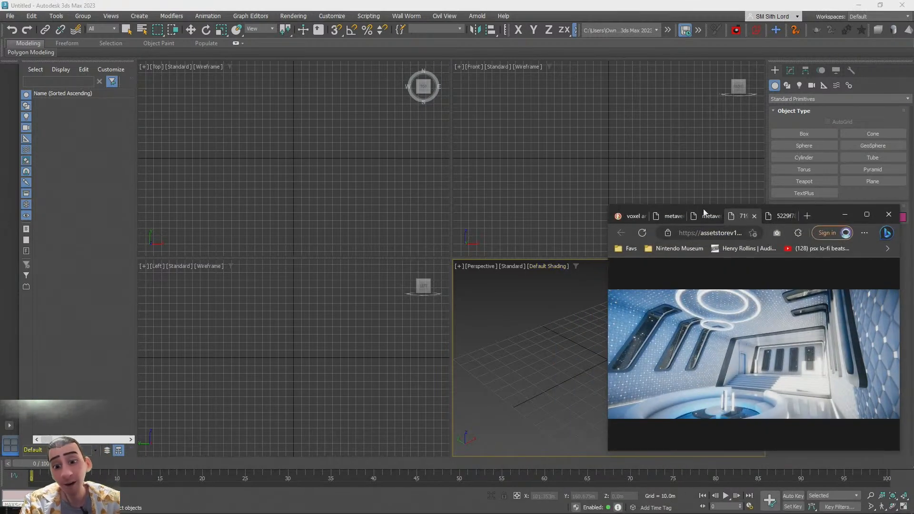
left_click(703, 218)
left_click(666, 217)
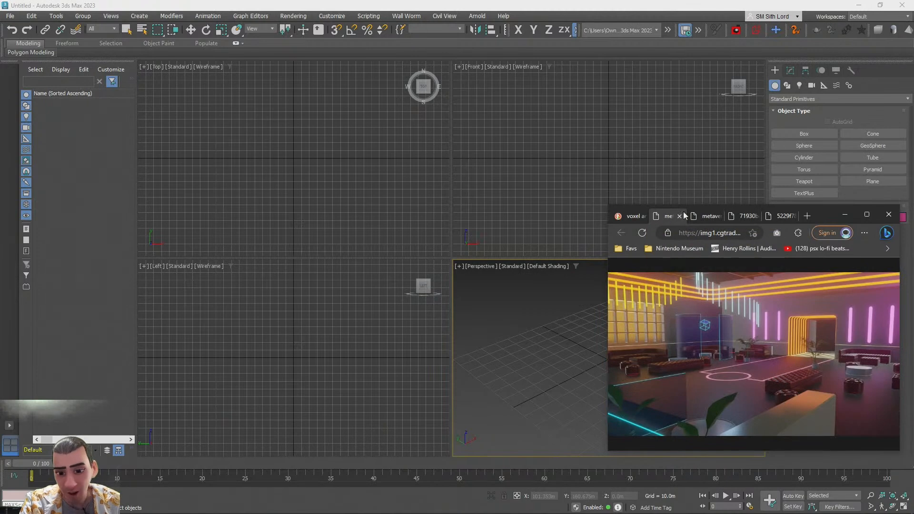
left_click(705, 217)
left_click(744, 218)
left_click(781, 216)
left_click(736, 218)
left_click(694, 222)
left_click(668, 216)
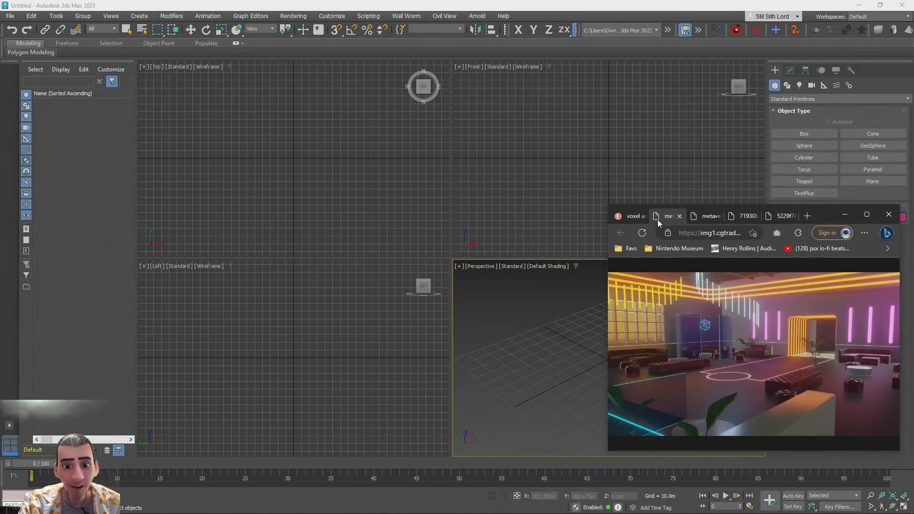
left_click(713, 217)
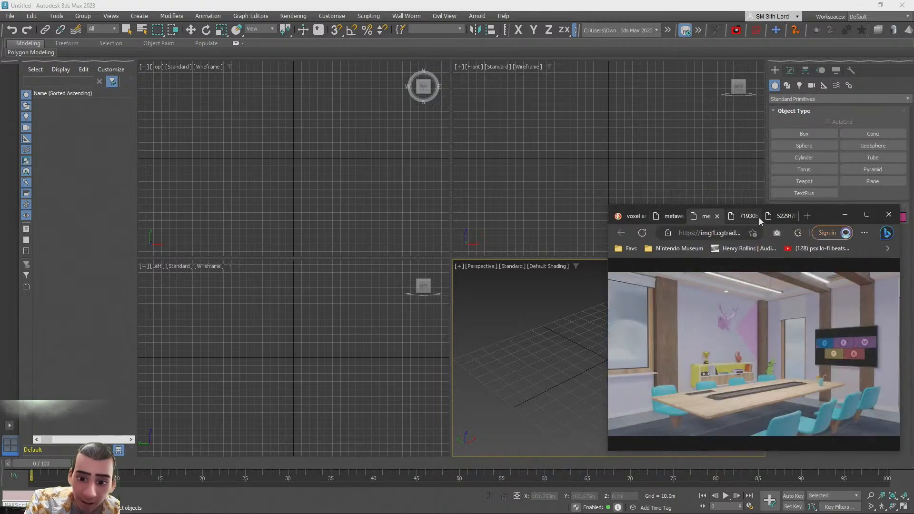
left_click(744, 218)
left_click(781, 217)
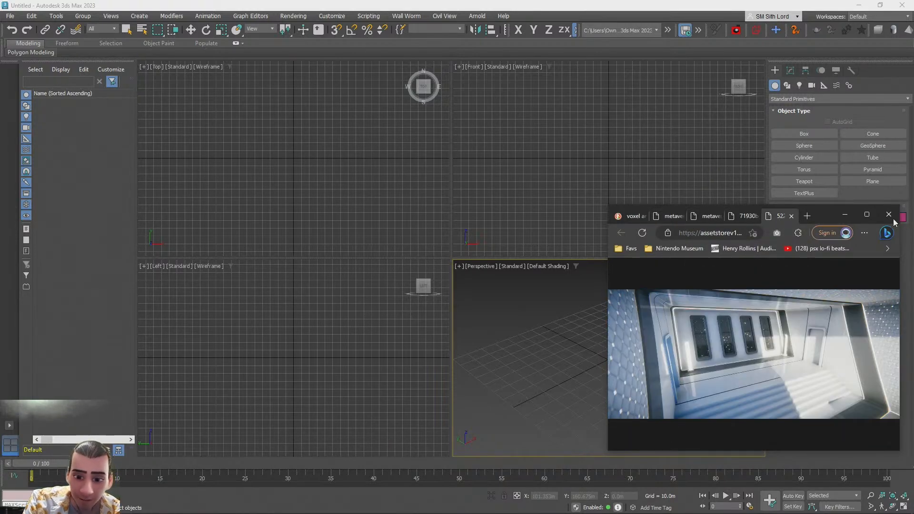
left_click(599, 4)
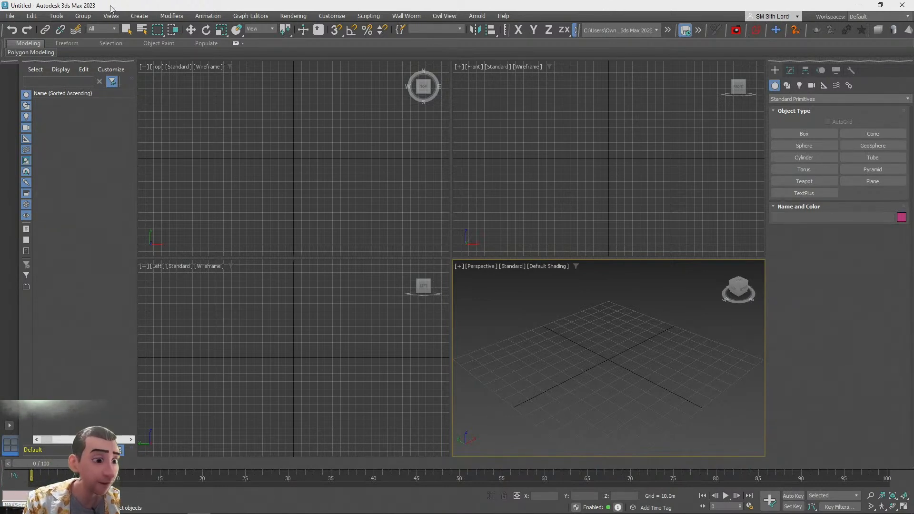
Open the Units Setup dialog to check the display units, then close it without changes
left_click(10, 16)
mouse_move(332, 16)
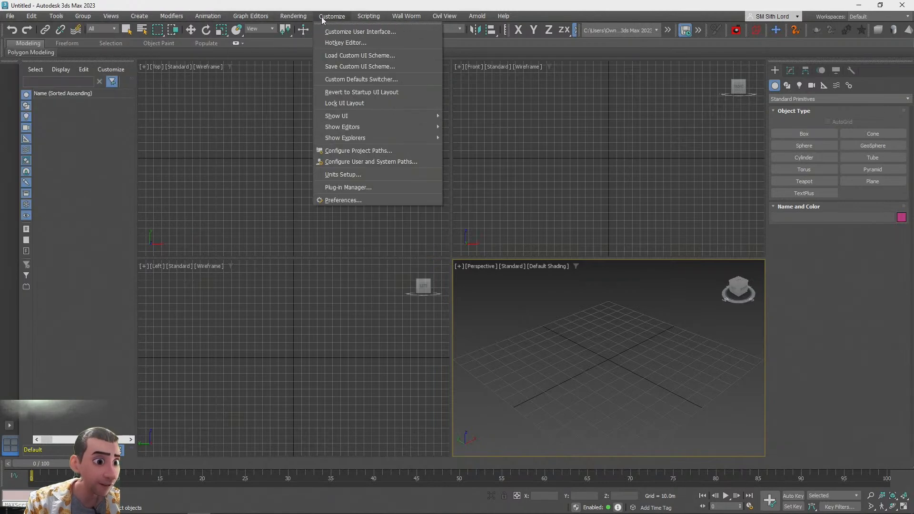
left_click(347, 174)
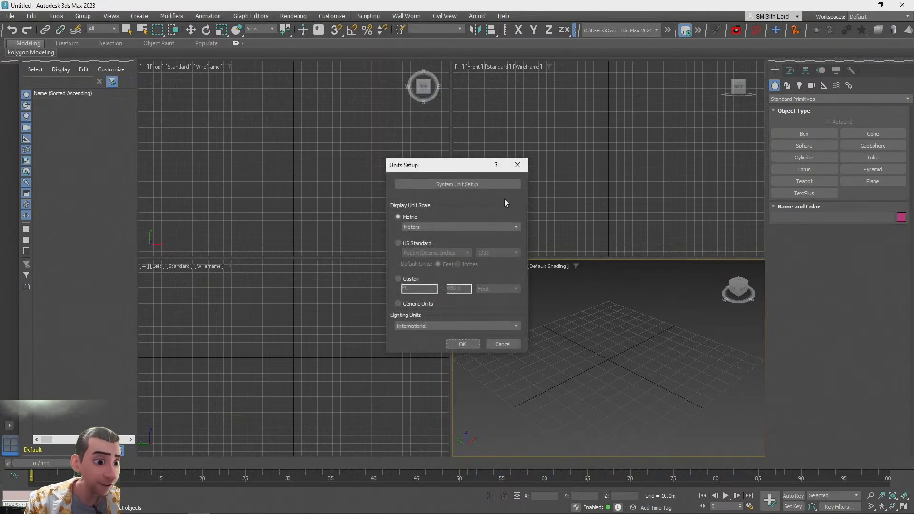
left_click(514, 345)
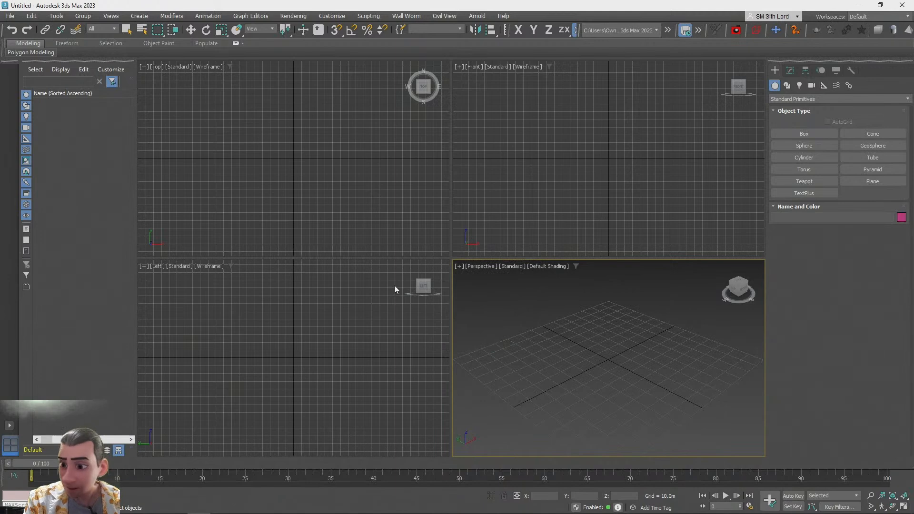
left_click(11, 16)
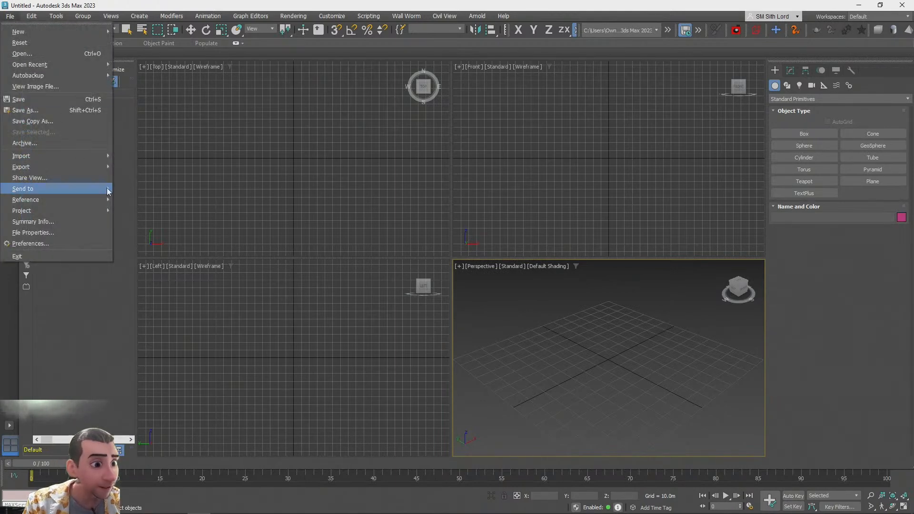
mouse_move(59, 155)
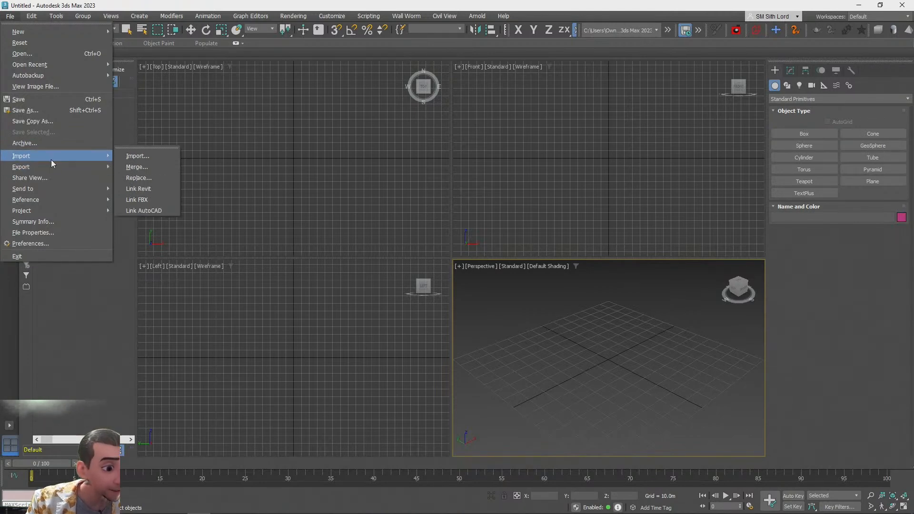
mouse_move(36, 30)
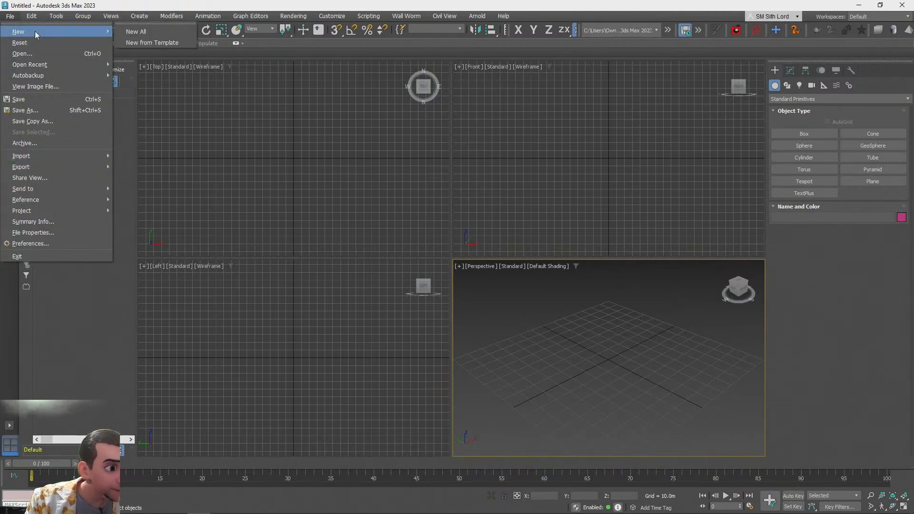
left_click(552, 361)
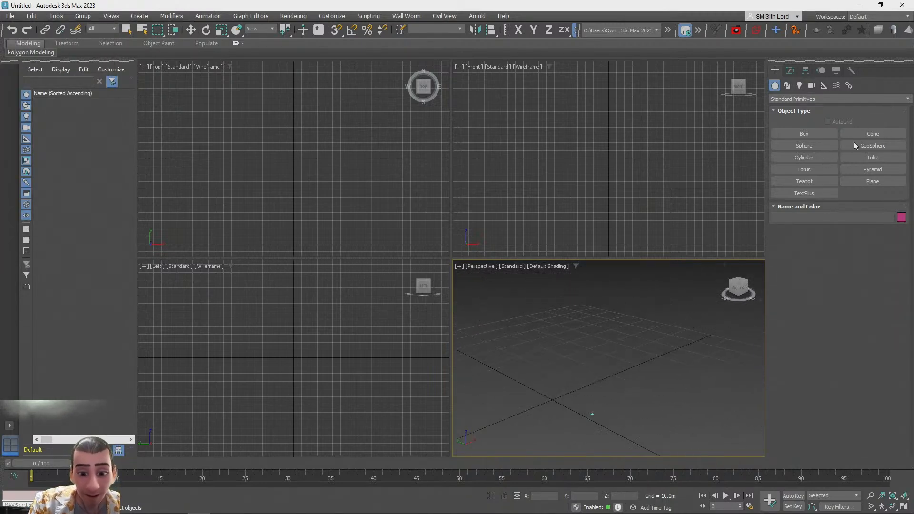
Create a capsule from Extended Primitives at the origin, about 3.8 m radius and 24.9 m tall
left_click(801, 131)
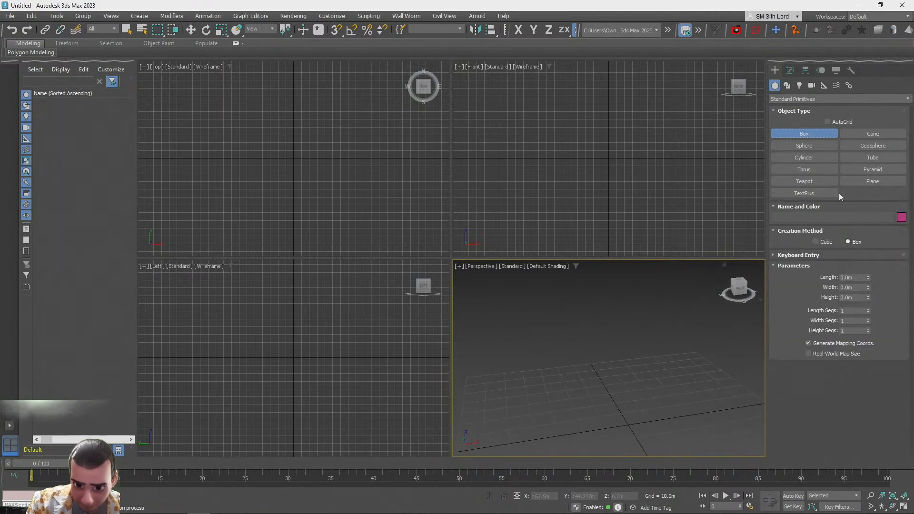
left_click(792, 99)
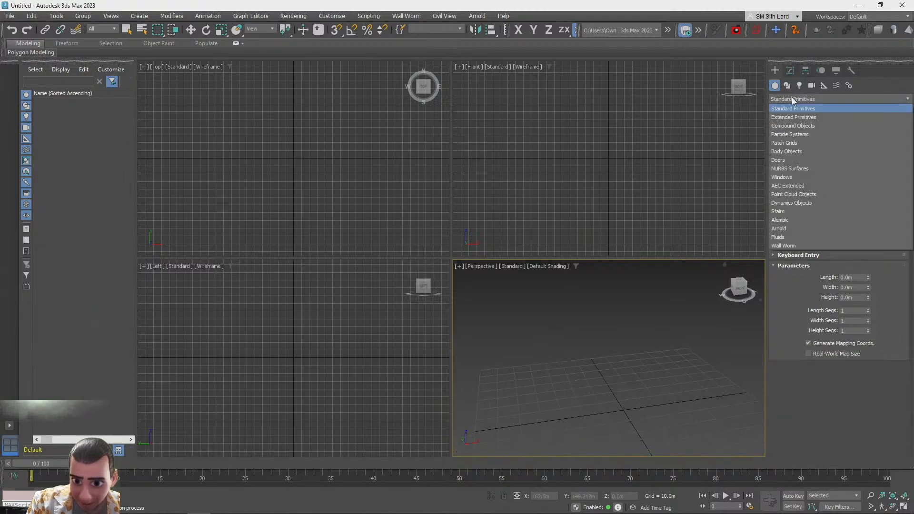
left_click(793, 123)
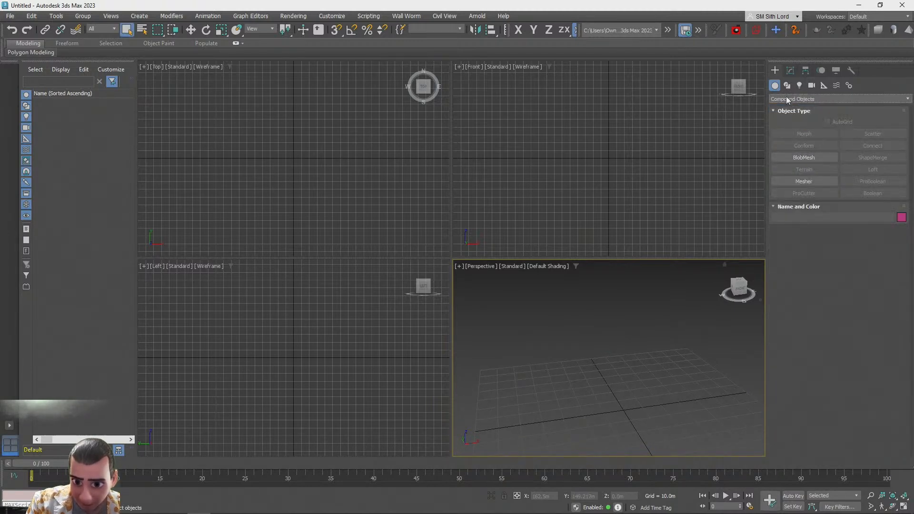
left_click(781, 98)
left_click(794, 117)
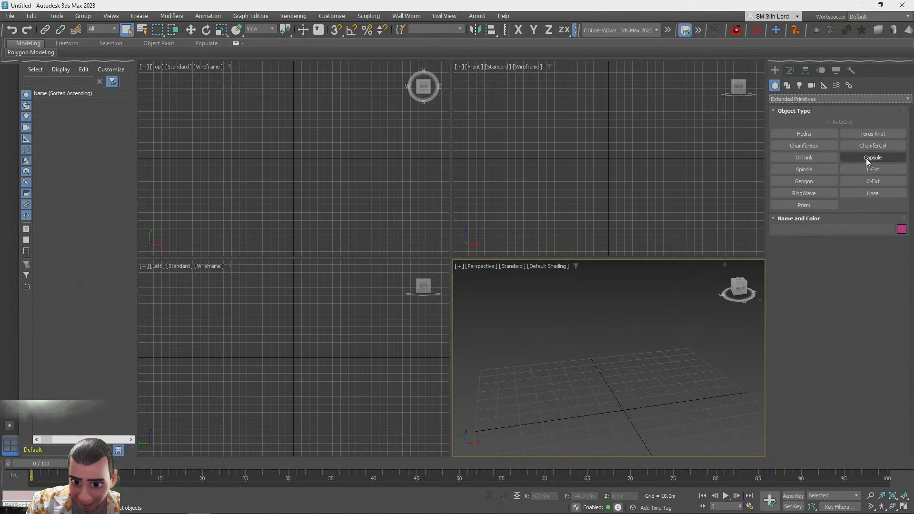
left_click(867, 158)
scroll(610, 380, "up", 3)
mouse_move(610, 379)
middle_mouse_down("alt")
mouse_move(596, 404)
mouse_move(614, 367)
middle_mouse_up("alt")
left_click_drag(596, 386, 607, 382)
left_click(606, 317)
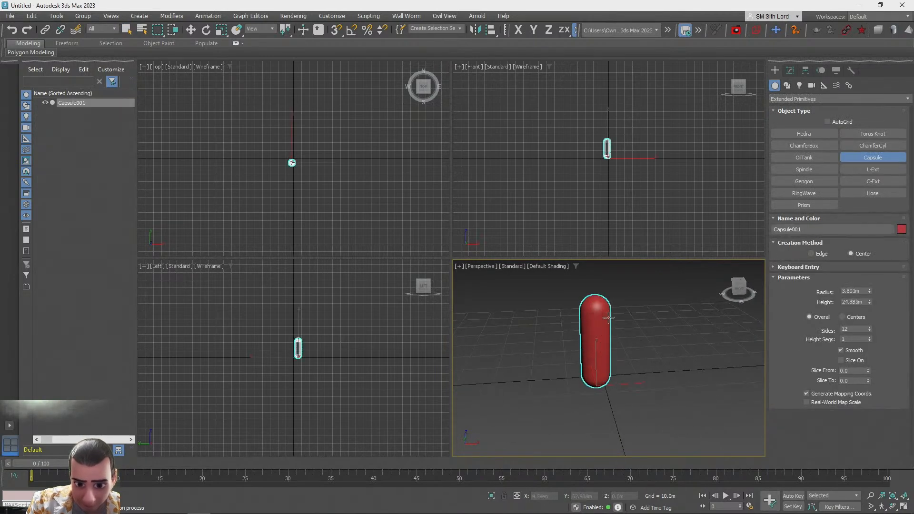
Change the capsule's object colour to orange
left_click(901, 229)
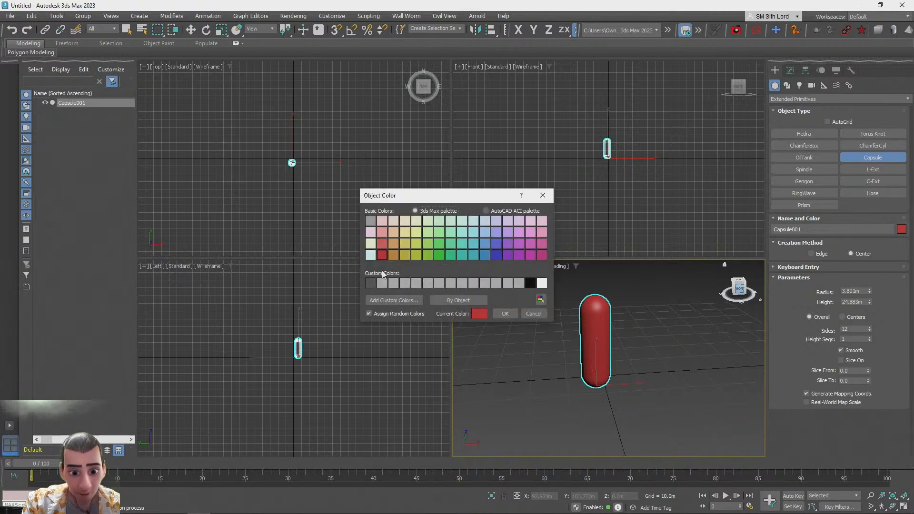
left_click(394, 255)
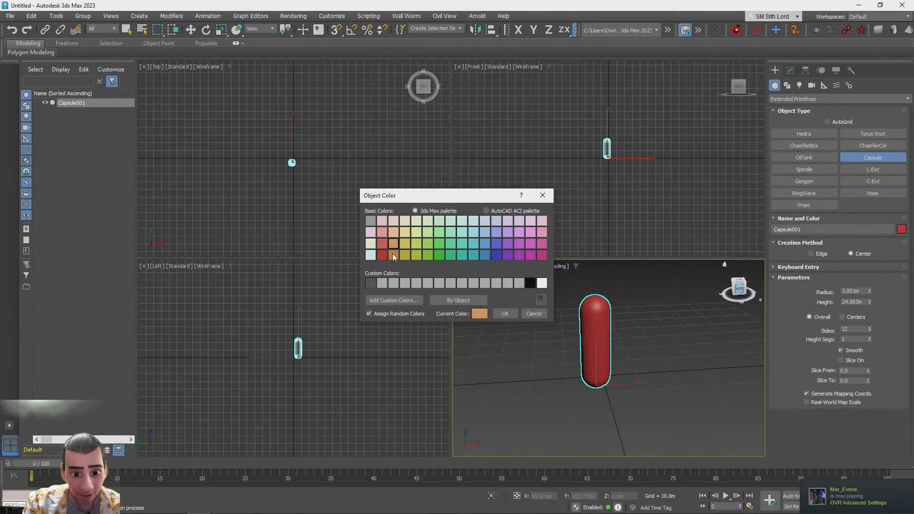
left_click(504, 313)
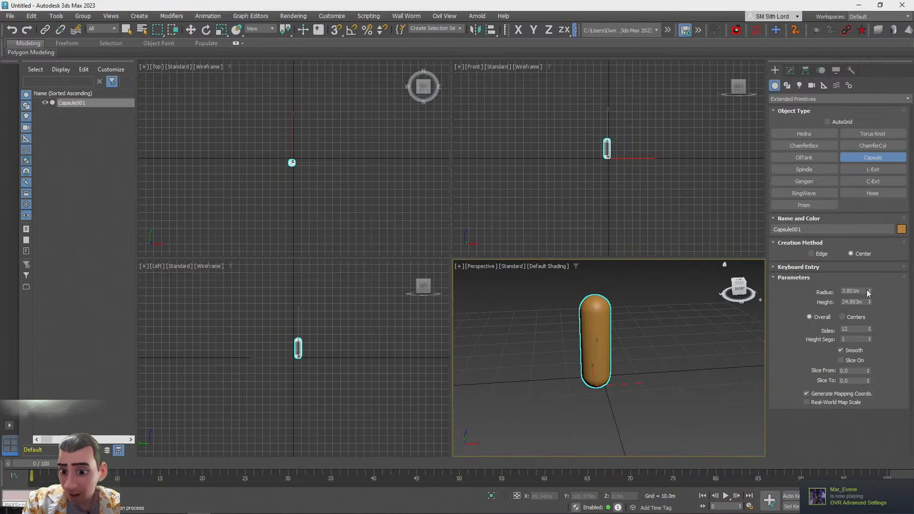
Reduce the capsule's radius and enter a height of 1.88 m
left_click_drag(870, 291, 860, 300)
double_click(856, 301)
type("1.88")
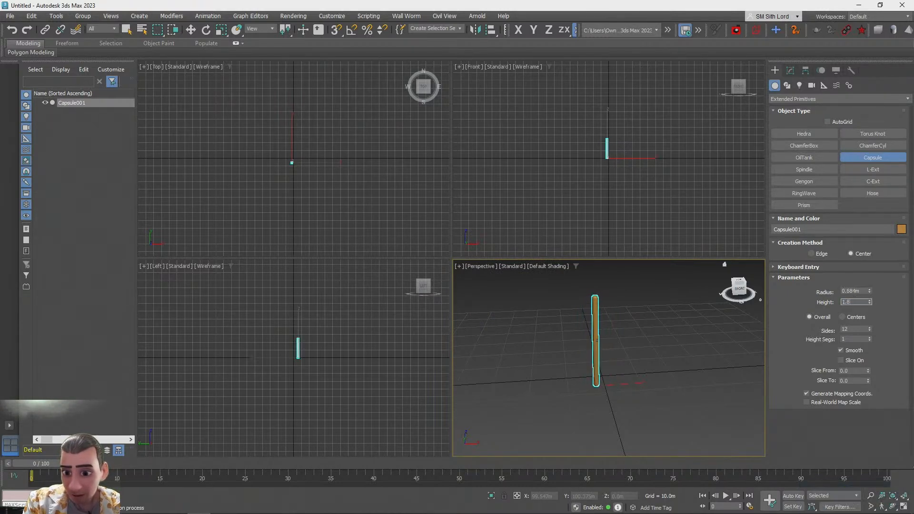
key("Return")
mouse_move(870, 292)
left_mouse_down()
mouse_move(871, 279)
mouse_move(870, 291)
left_mouse_up()
key("z")
Set the capsule's radius to about 0.38 m and its height to 1.88 m
right_click(871, 290)
double_click(862, 301)
type("2")
key("Return")
double_click(847, 302)
type("1.88")
key("Return")
left_click_drag(869, 291, 870, 283)
double_click(860, 301)
type("1.88")
key("Return")
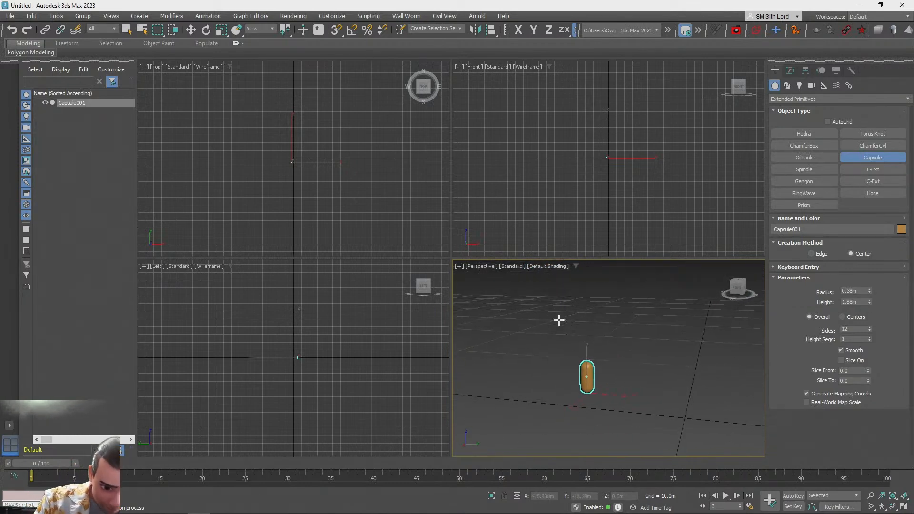
Reset the capsule's X and Y position to 0 in the Move Transform Type-In
right_click(192, 30)
right_click(311, 161)
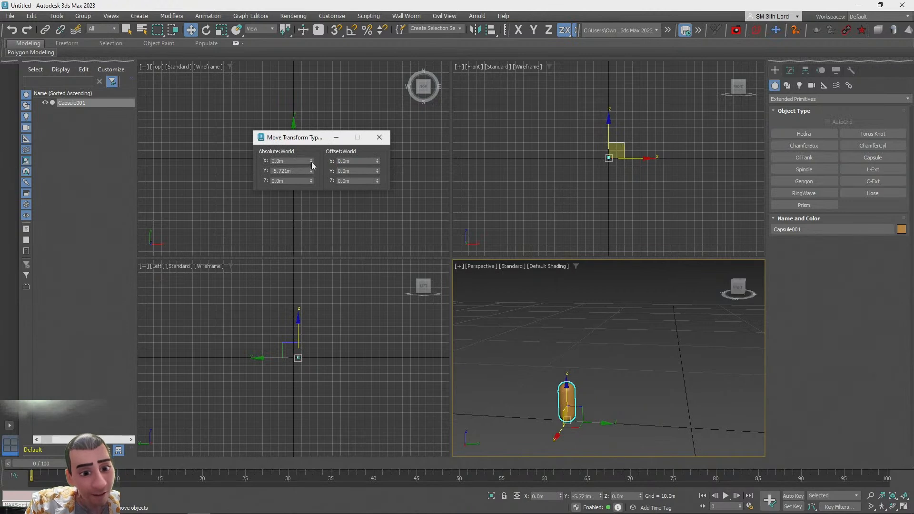
right_click(311, 170)
left_click(379, 138)
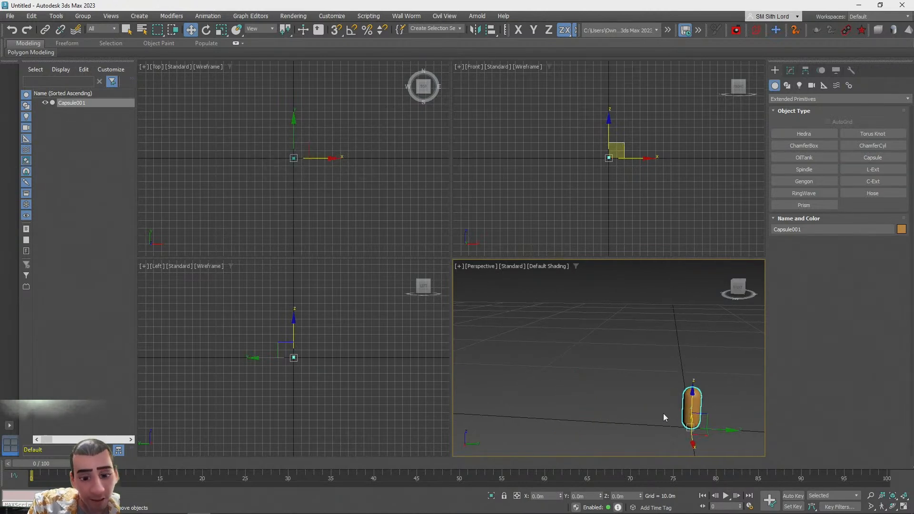
key("z")
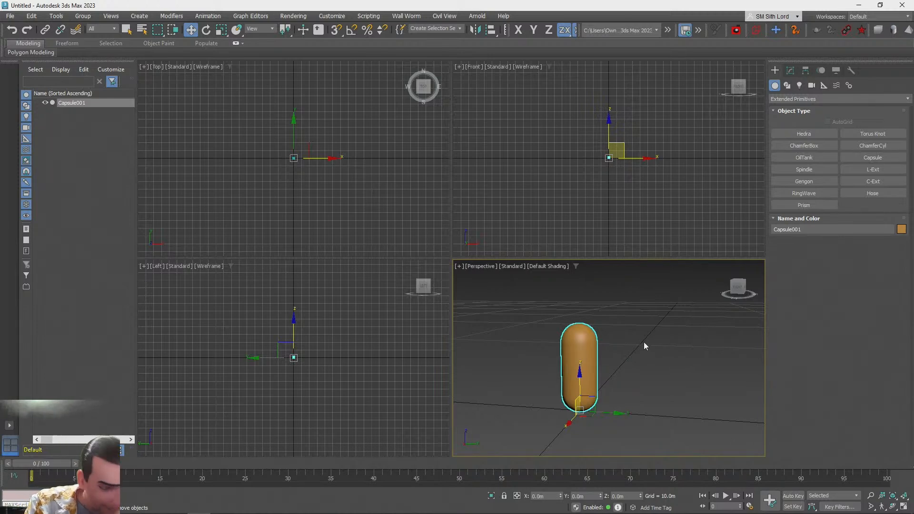
mouse_move(642, 343)
middle_mouse_down("alt")
mouse_move(630, 346)
mouse_move(670, 371)
mouse_move(626, 347)
middle_mouse_up("alt")
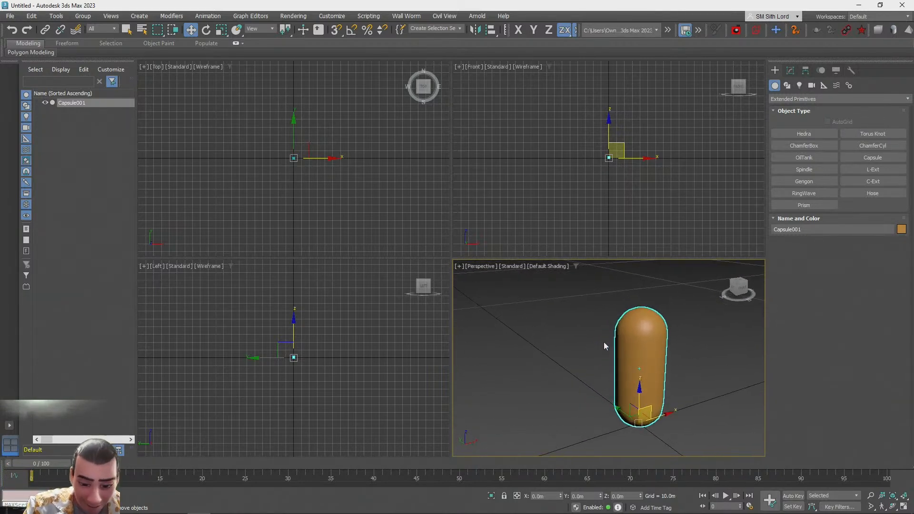
left_click(562, 371)
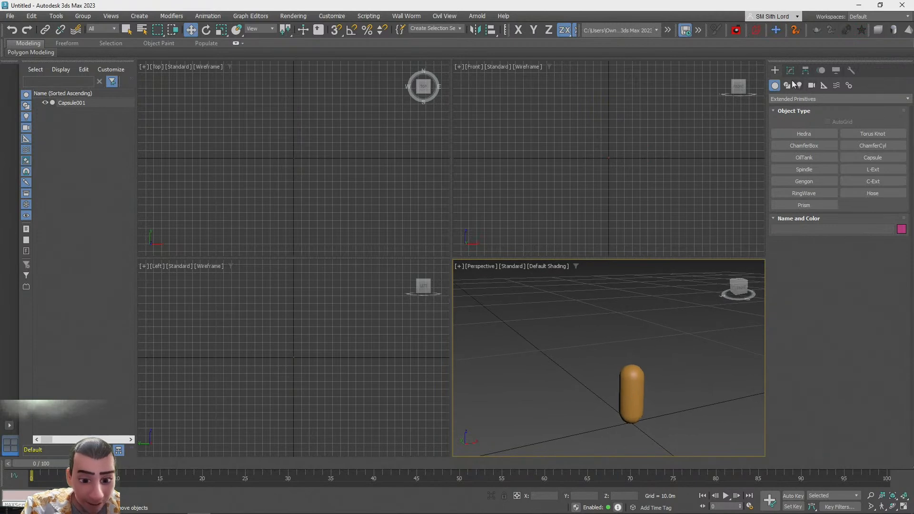
left_click(796, 134)
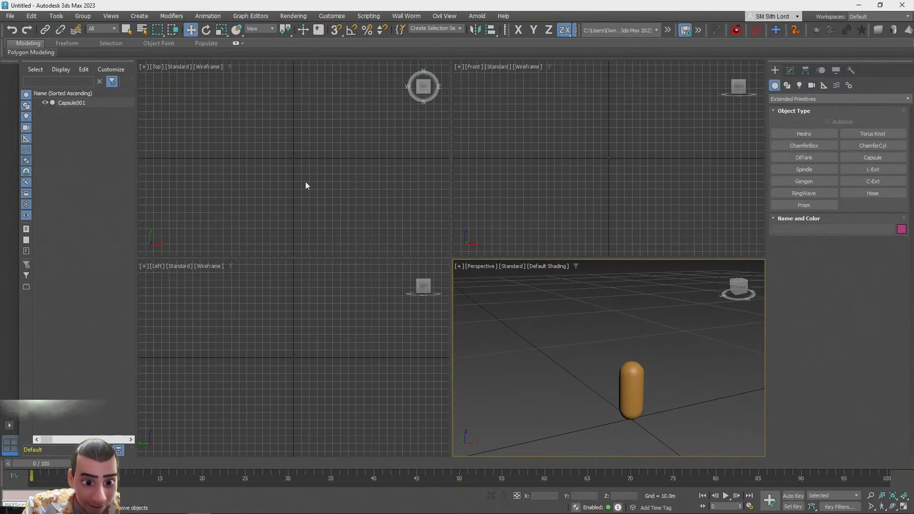
left_click(612, 390)
key("z")
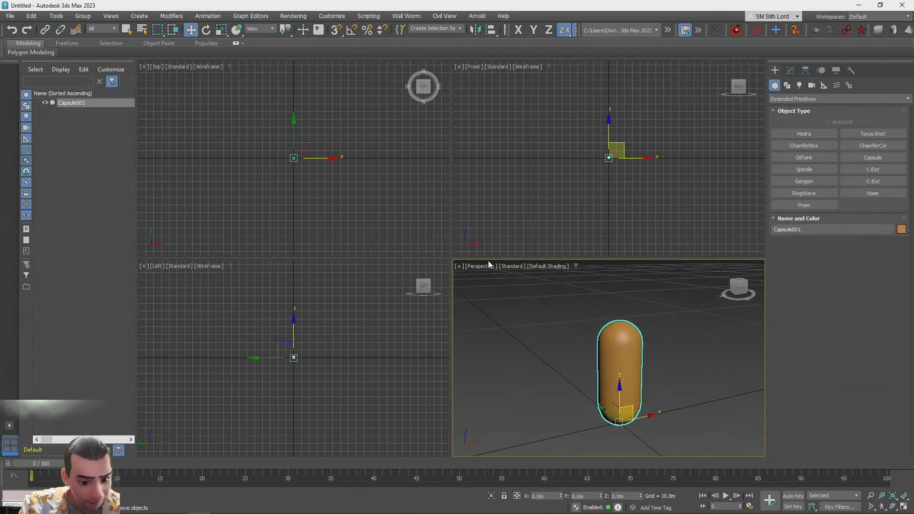
Create a box from Standard Primitives in the top viewport, about 104 m by 76 m and 1.8 m high
left_click(785, 99)
left_click(794, 108)
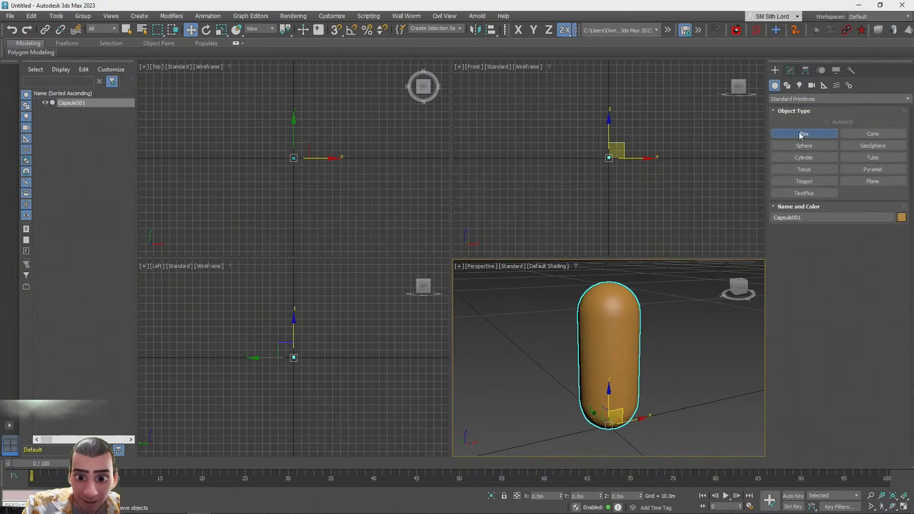
left_click(802, 134)
left_click_drag(264, 109, 319, 187)
left_click(310, 187)
scroll(672, 390, "down", 2)
middle_click_drag(648, 376, 646, 364, "alt")
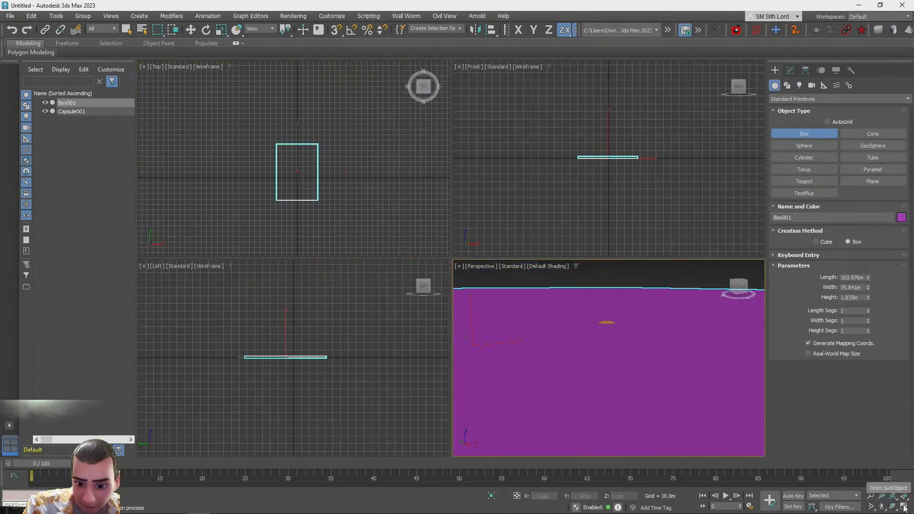
mouse_move(593, 377)
middle_mouse_down("alt")
mouse_move(592, 369)
mouse_move(725, 378)
mouse_move(602, 380)
mouse_move(601, 372)
mouse_move(601, 390)
middle_mouse_up("alt")
Set the box's height to 0 m, its length to about 5.5 m and width to about 3.6 m
right_click(866, 287)
right_click(869, 288)
right_click(868, 297)
right_click(869, 277)
scroll(869, 277, "up", 5)
left_click_drag(868, 276, 863, 13)
left_click_drag(869, 286, 879, 113)
middle_click_drag(786, 171, 638, 338, "alt")
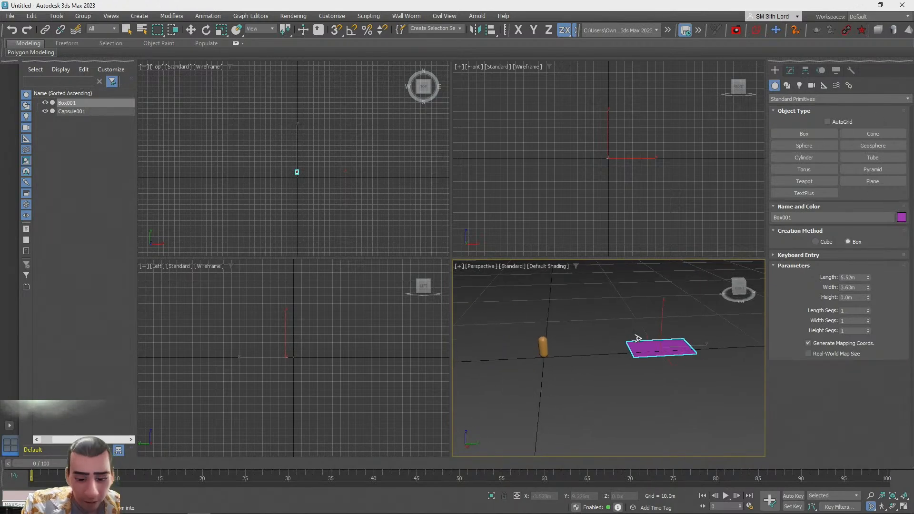
Move the flat box under the capsule so the capsule stands on it
key("w")
left_click_drag(676, 354, 569, 359)
middle_click_drag(569, 359, 671, 328, "alt")
left_click(789, 71)
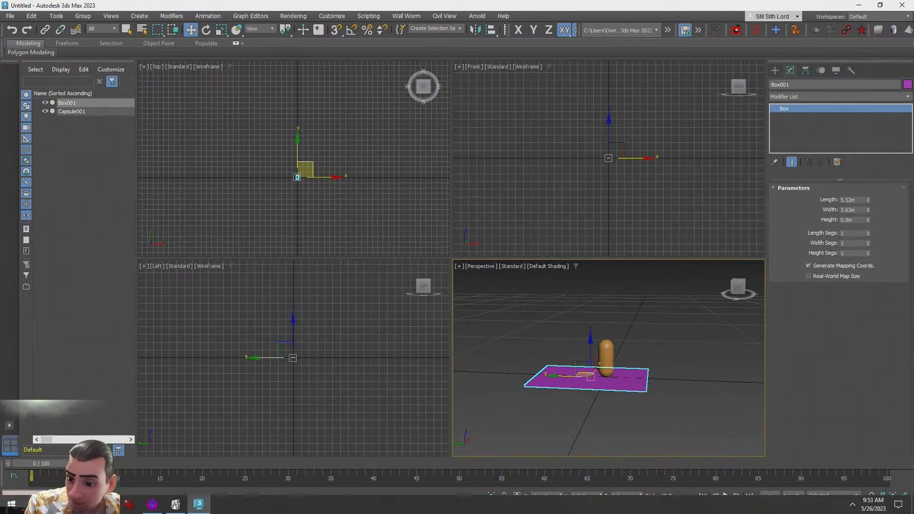
Resize the floor box to about 18.8 m long, 28.1 m wide and 6.62 m high
scroll(540, 363, "up", 5)
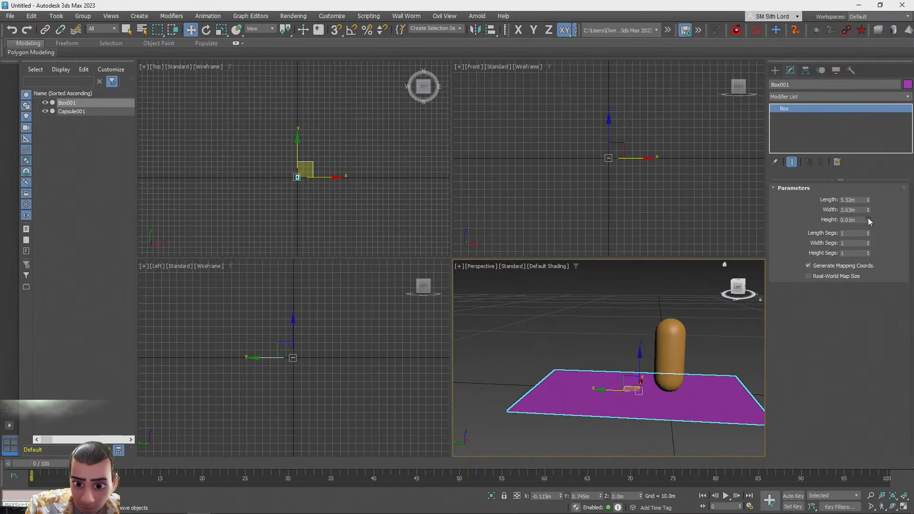
left_click_drag(869, 222, 869, 202)
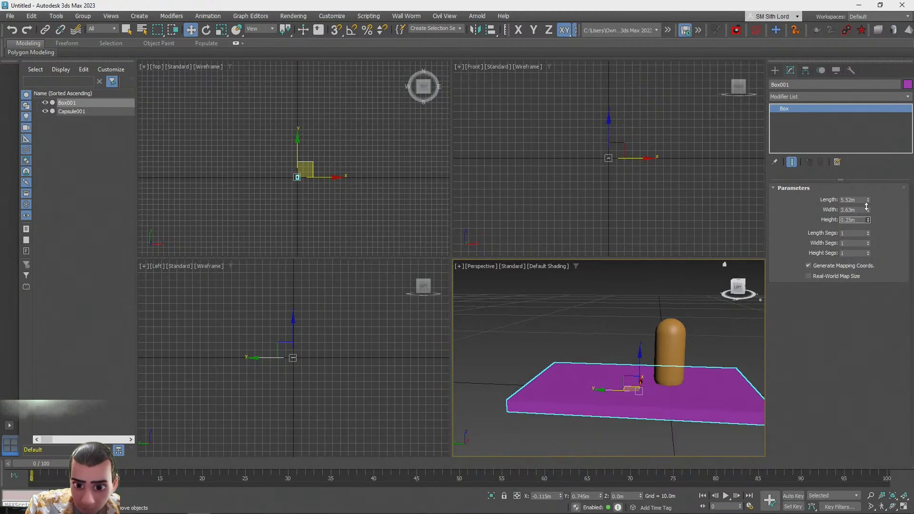
scroll(715, 347, "down", 6)
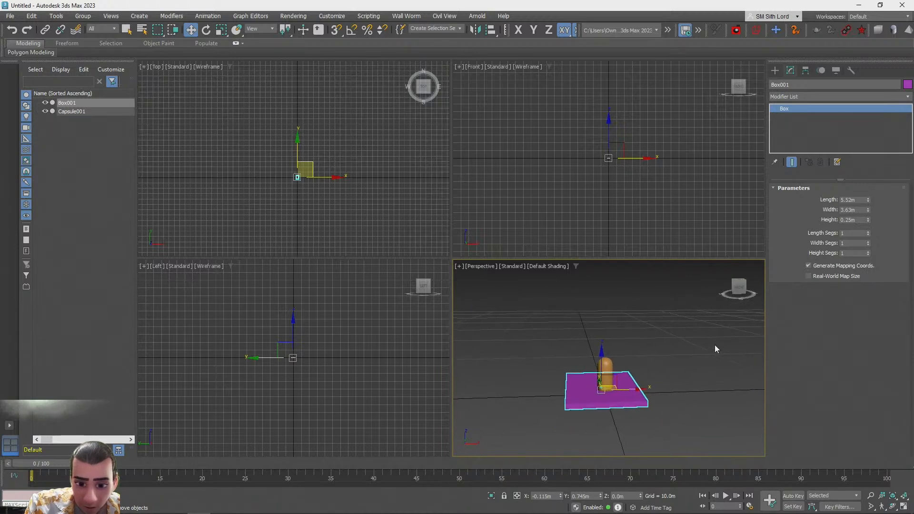
scroll(715, 346, "down", 1)
middle_click_drag(715, 346, 716, 363, "alt")
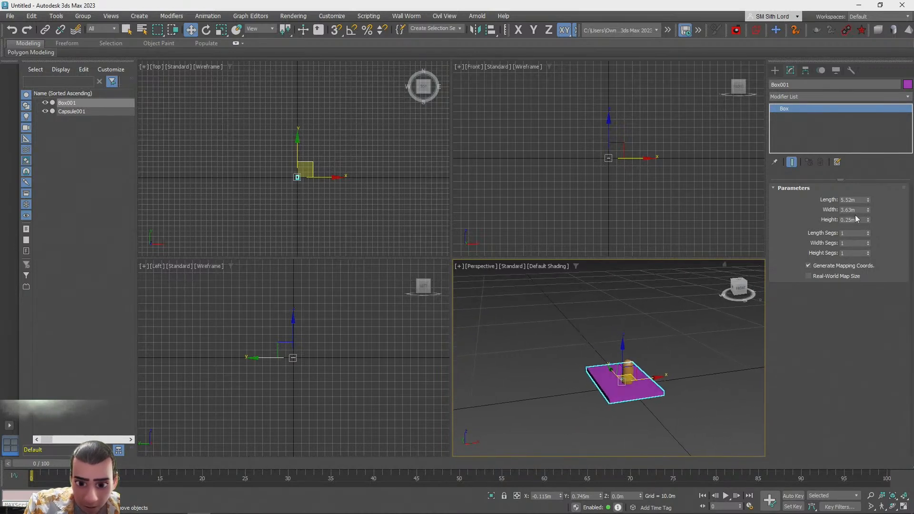
left_click_drag(869, 201, 888, 86)
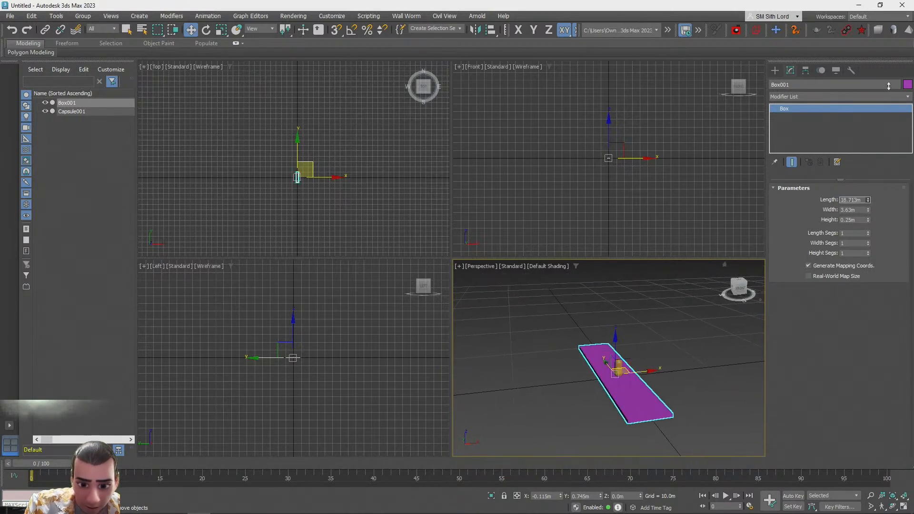
left_click_drag(875, 177, 866, 382)
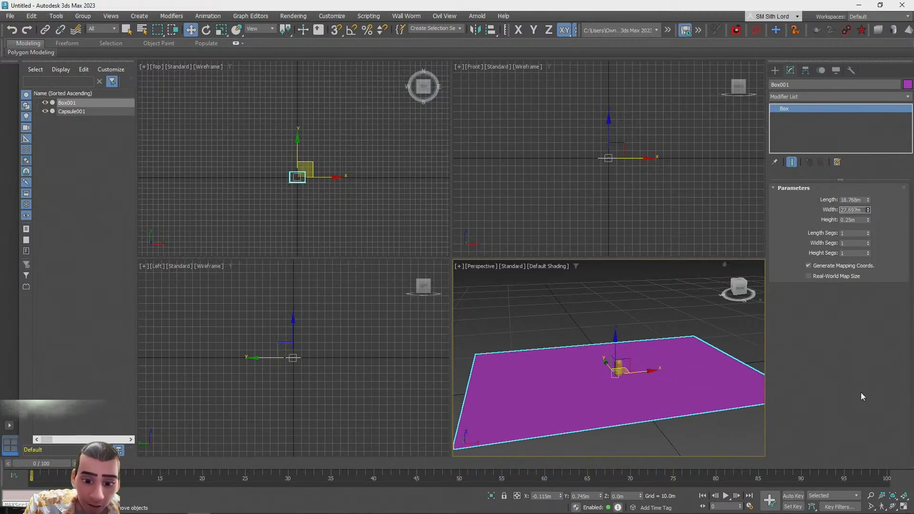
left_click_drag(869, 223, 891, 81)
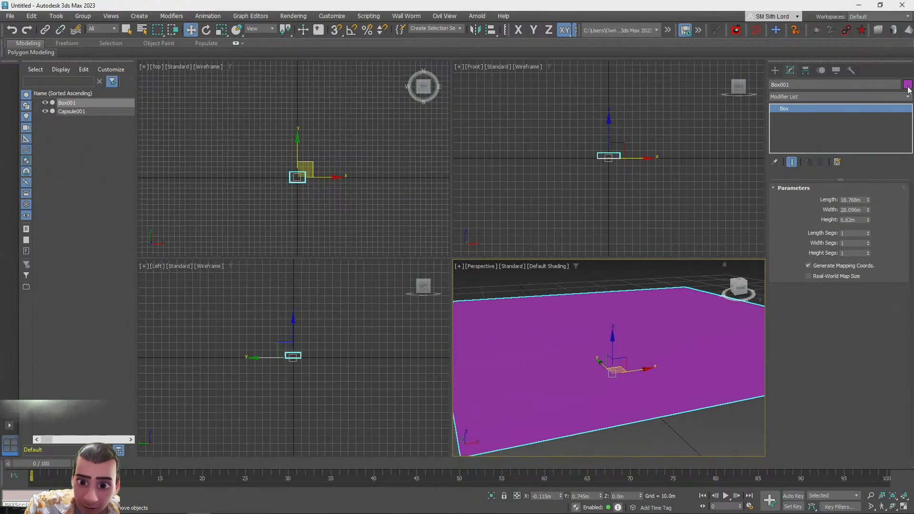
Set the floor box's object color to white
left_click(907, 84)
left_click(543, 283)
left_click(505, 314)
mouse_move(618, 351)
left_mouse_down()
mouse_move(608, 391)
mouse_move(612, 341)
left_mouse_up()
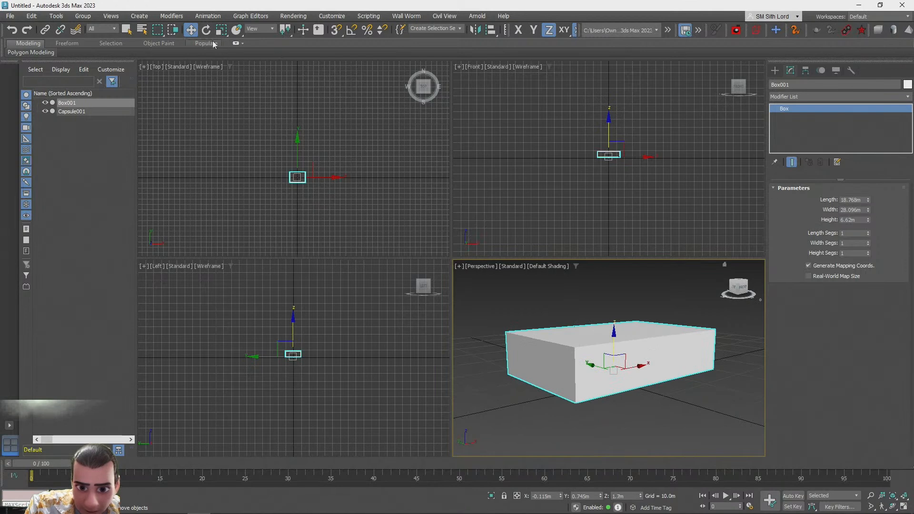
Reset the floor box's X, Y and Z position to 0 in the Move Transform Type-In
right_click(191, 31)
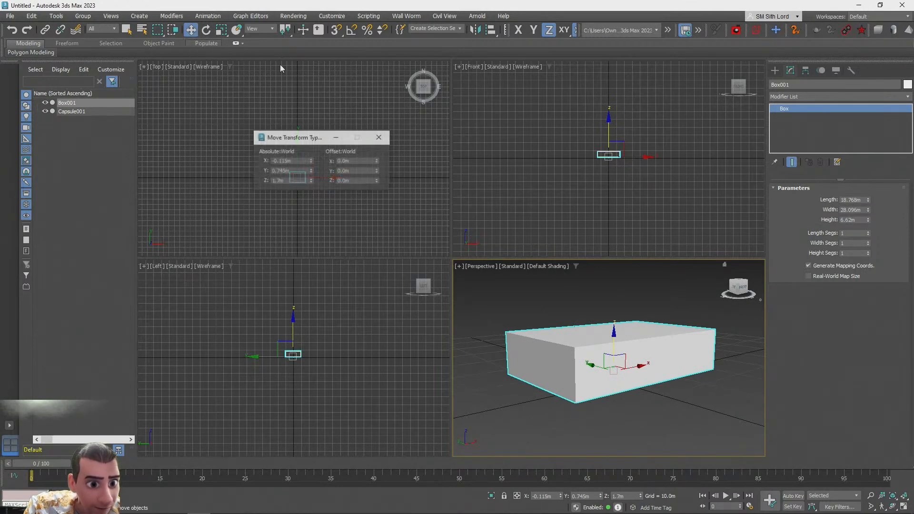
right_click(312, 171)
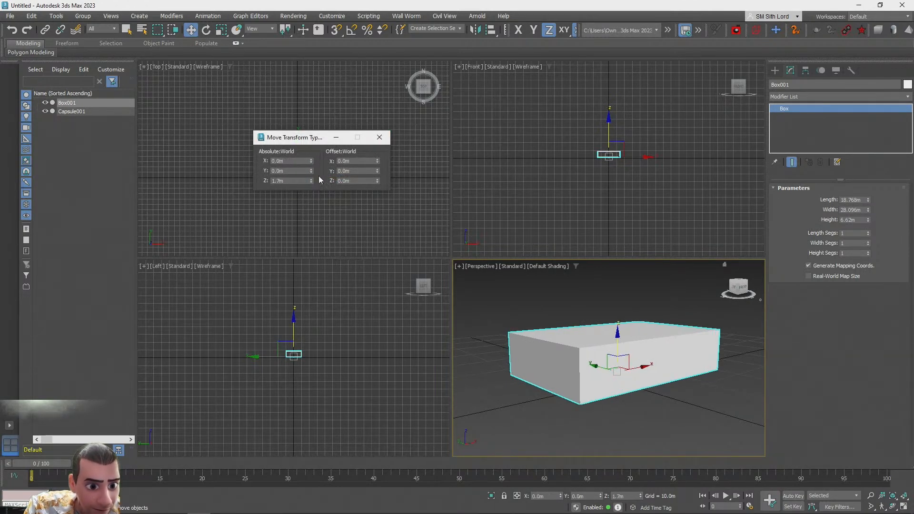
right_click(312, 181)
left_click(382, 138)
Set the floor box's height to about -4.4 m so it extends downward below the capsule
left_click_drag(868, 211, 812, 311)
right_click(865, 250)
scroll(715, 316, "up", 3)
middle_click_drag(710, 316, 659, 367, "alt")
left_click(904, 507)
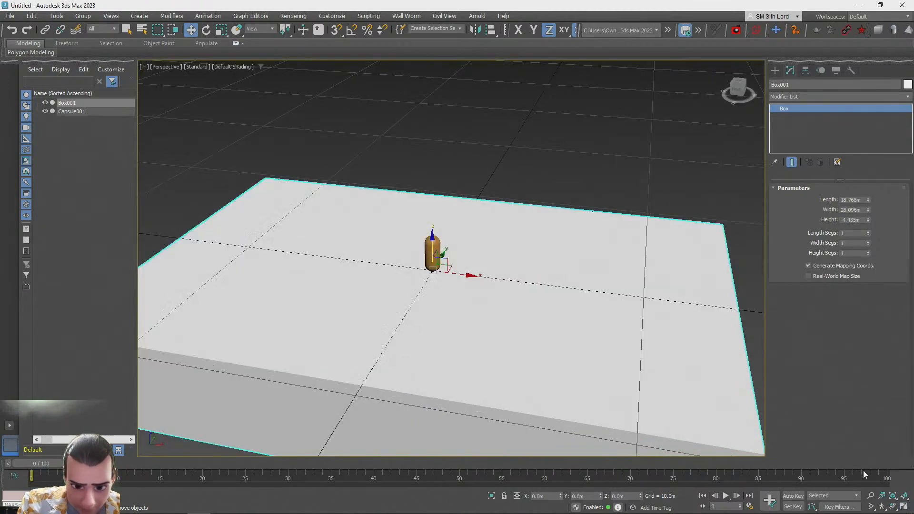
left_click(871, 506)
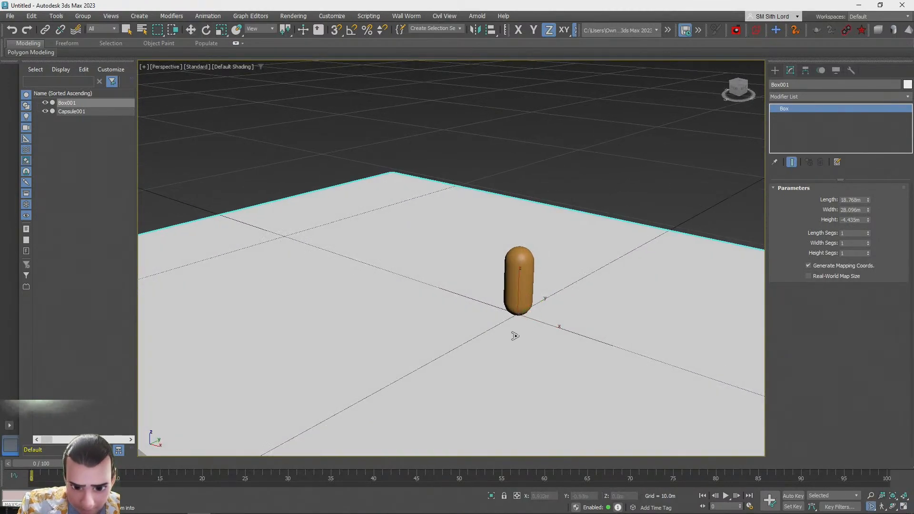
left_click_drag(550, 338, 553, 355)
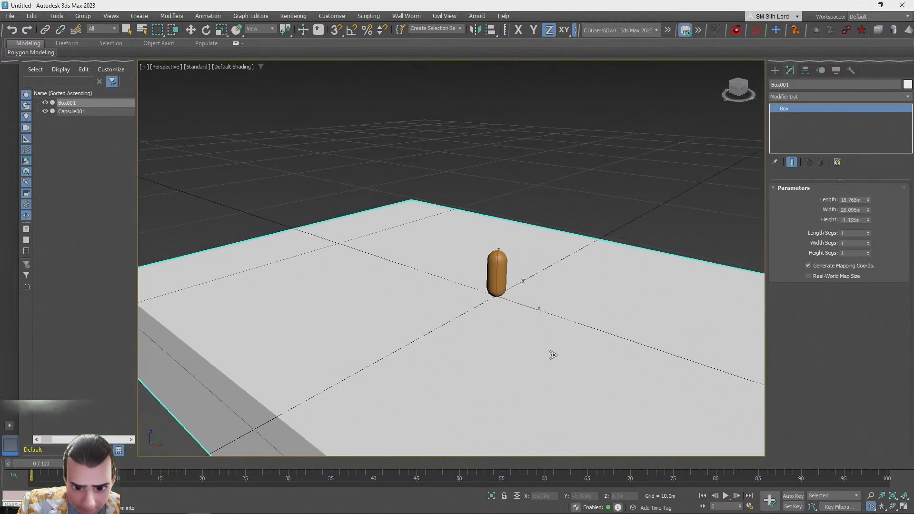
middle_click_drag(553, 356, 547, 349, "alt")
left_click_drag(547, 349, 543, 337)
middle_click_drag(543, 337, 508, 357, "alt")
left_click(596, 223)
scroll(596, 223, "down", 3)
scroll(504, 350, "down", 1)
Rotate the floor box slightly around its vertical axis
left_click(484, 299)
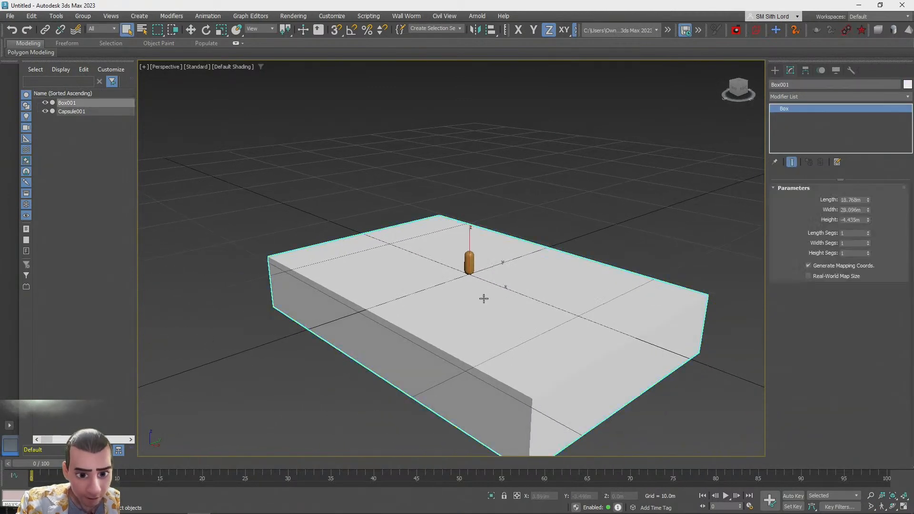
key("e")
left_click_drag(459, 287, 462, 244)
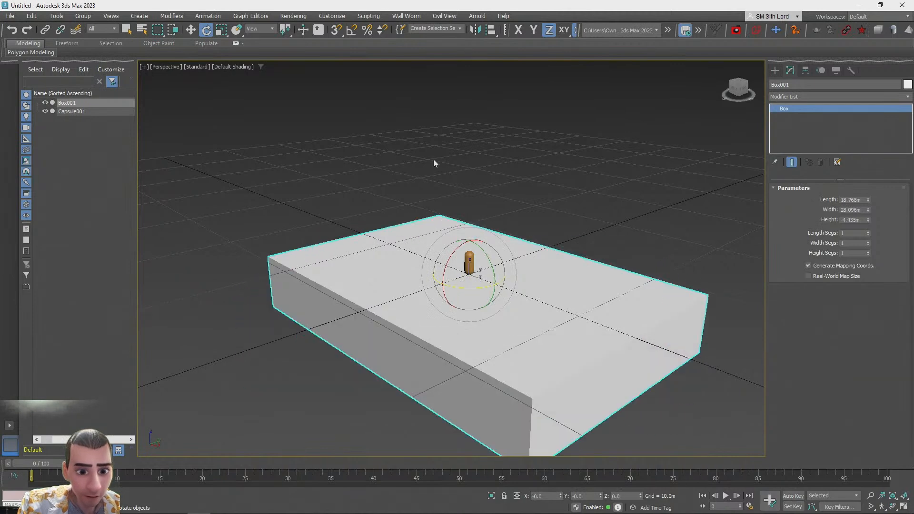
left_click_drag(463, 291, 508, 280)
key("q")
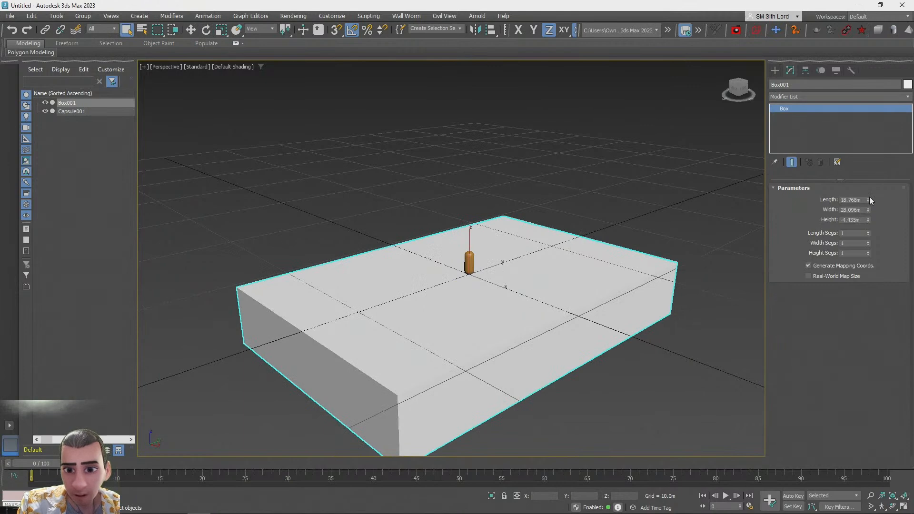
Enlarge the floor box to about 20.5 m long and 33.4 m wide
left_click_drag(868, 210, 869, 199)
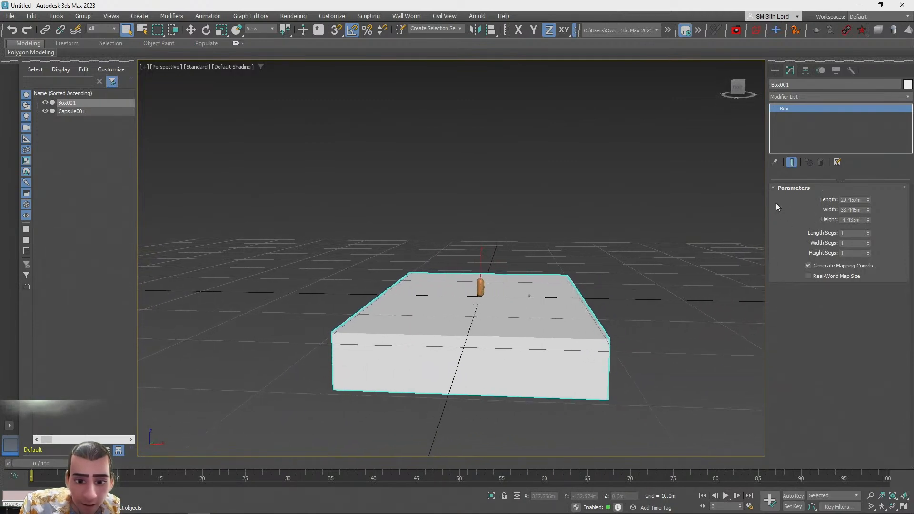
right_click(776, 203)
left_click(695, 371)
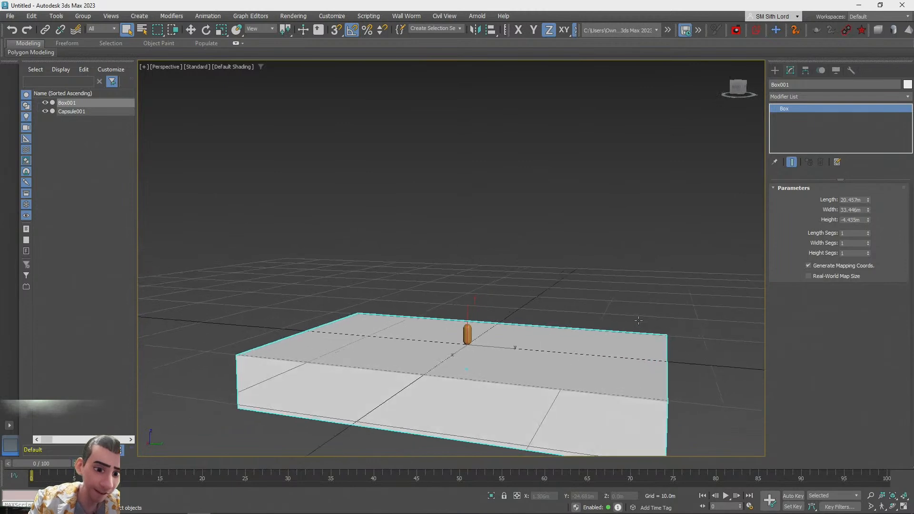
middle_click_drag(639, 320, 638, 320, "alt")
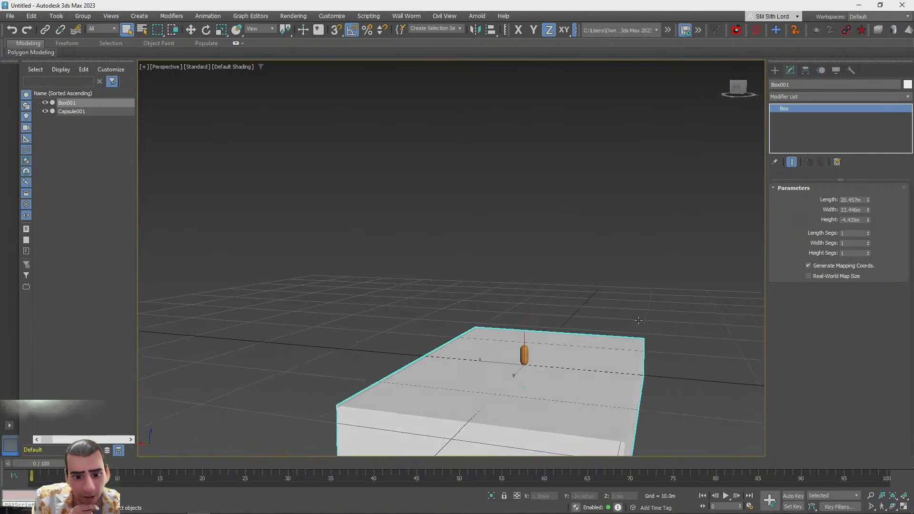
middle_click_drag(639, 320, 634, 321, "alt")
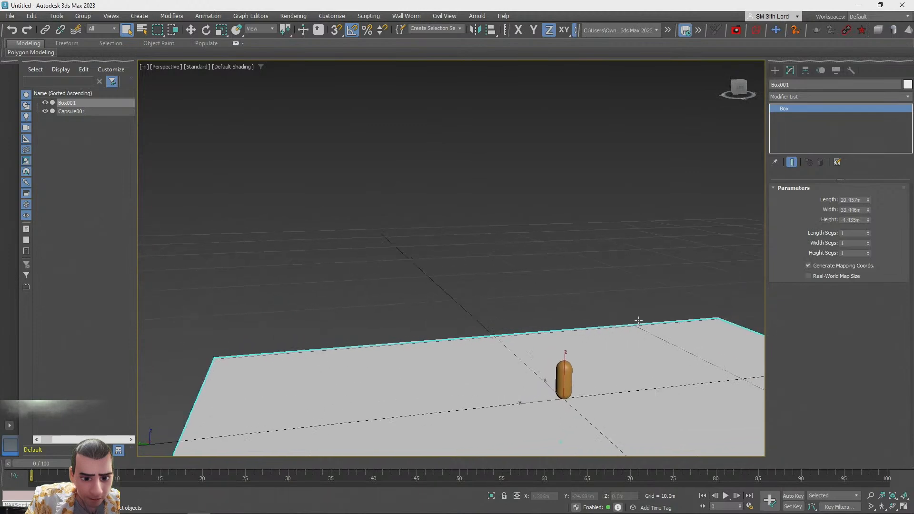
Create a new box on the floor about 3.6 m long, 5.9 m wide and 3.7 m high
left_click(775, 70)
left_click(804, 134)
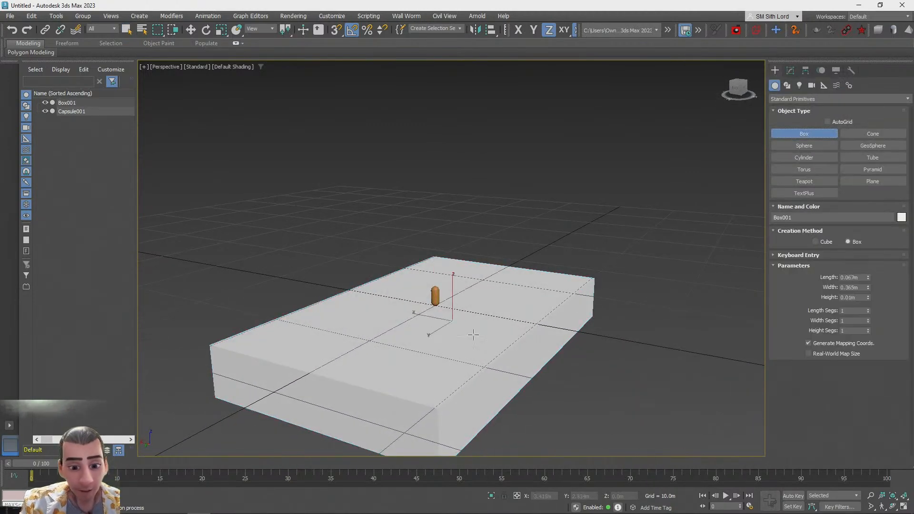
left_click_drag(532, 319, 533, 321)
left_click(525, 283)
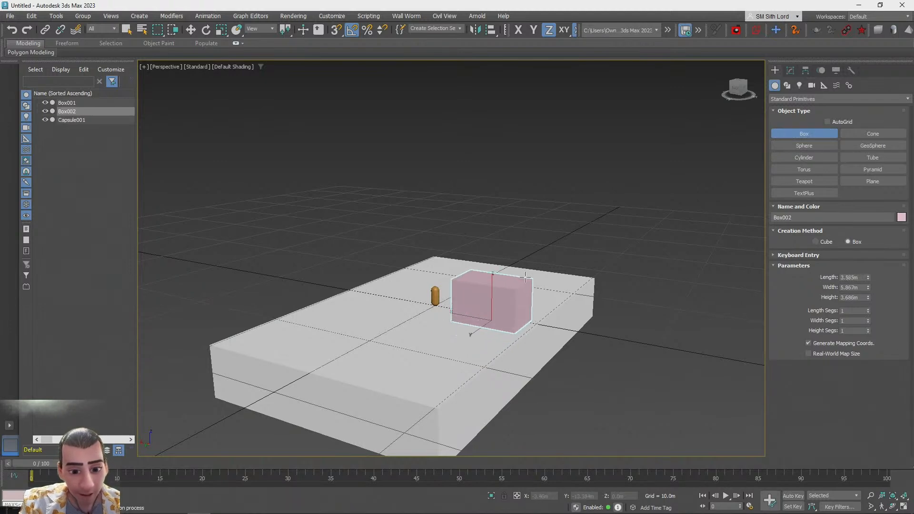
left_click(526, 277)
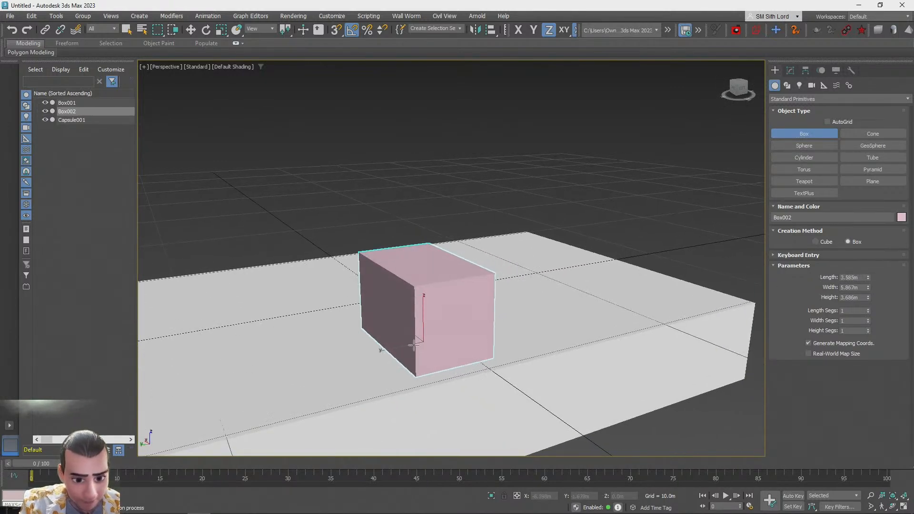
Move the new box beside the capsule
key("w")
left_click_drag(422, 343, 530, 322)
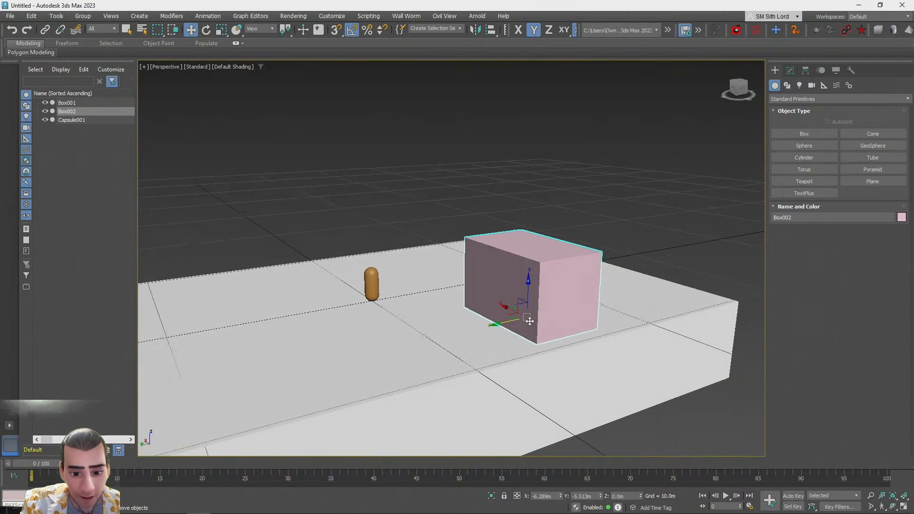
scroll(530, 321, "up", 5)
middle_click_drag(534, 313, 512, 312, "alt")
Thin the new box to about 1.1 m long and reposition it as a wall on the floor
left_click(791, 71)
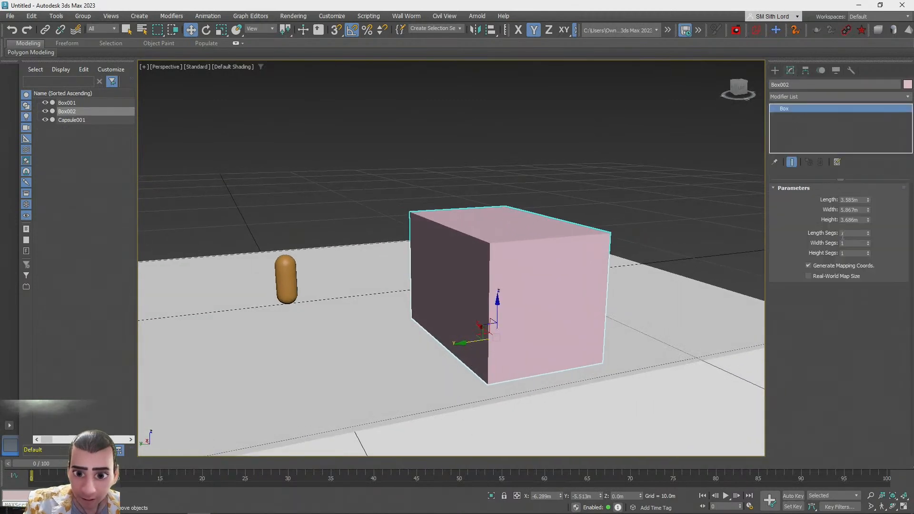
left_click_drag(868, 200, 867, 236)
middle_click_drag(591, 310, 448, 308, "alt")
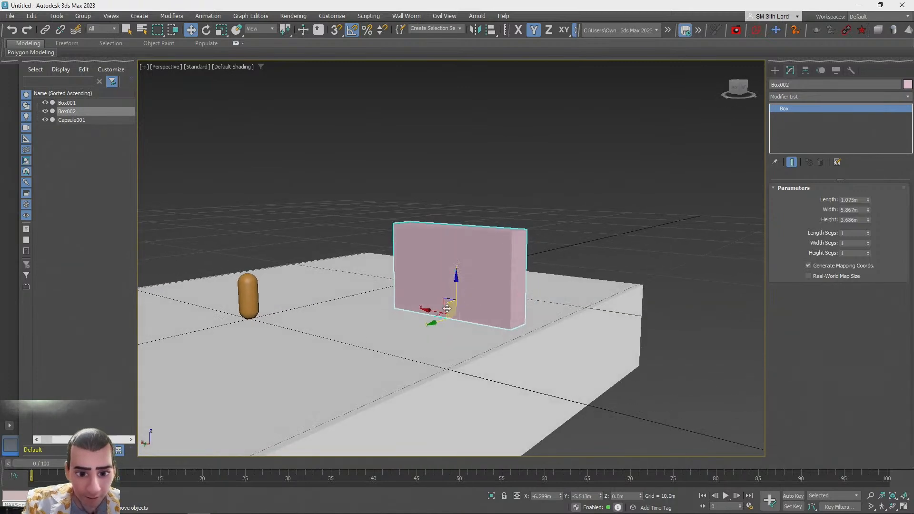
left_click_drag(427, 311, 478, 318)
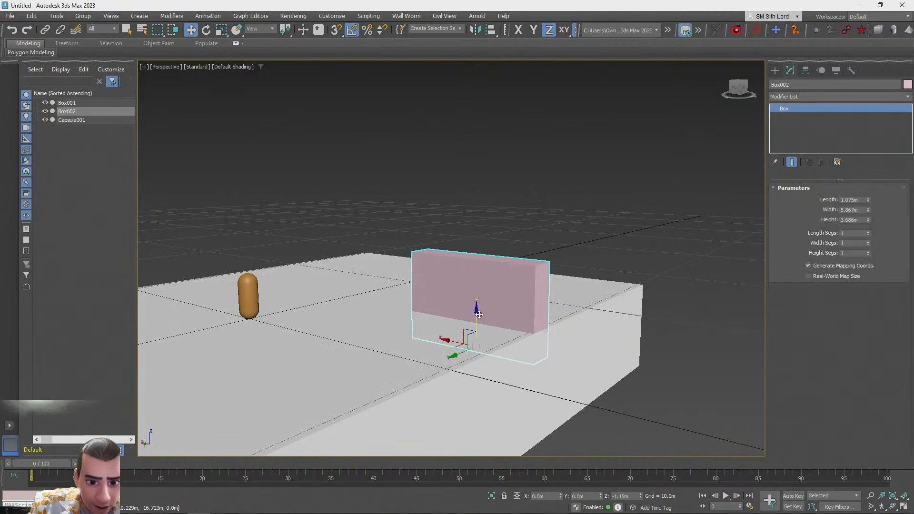
middle_click_drag(547, 333, 643, 326, "alt")
left_click_drag(473, 340, 437, 337)
left_click_drag(477, 301, 477, 323)
middle_click_drag(478, 323, 548, 348, "alt")
left_click_drag(548, 362, 539, 361)
Set the wall's object color to white
left_click(907, 85)
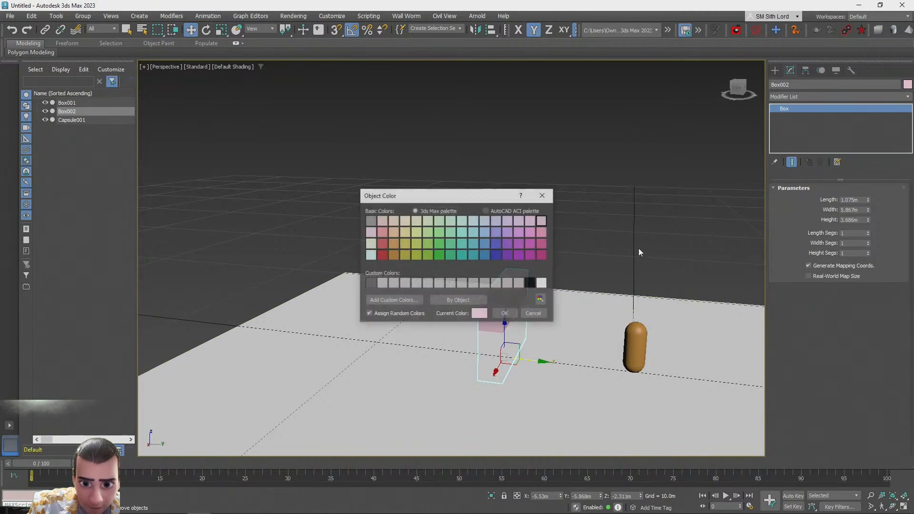
left_click(504, 318)
left_click(613, 145)
middle_click_drag(586, 305, 567, 273, "alt")
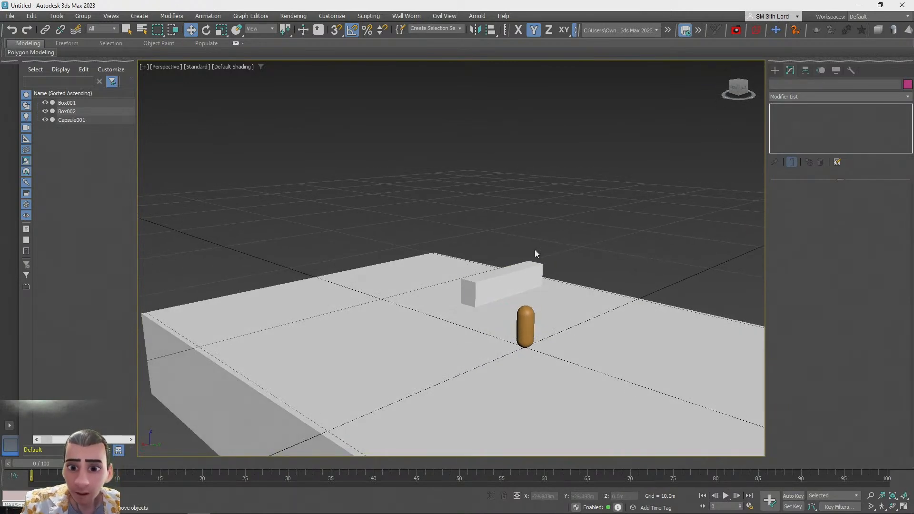
Clone the wall box to make a second wall
left_click(500, 277)
mouse_move(495, 315)
left_mouse_down("shift")
mouse_move(449, 345)
mouse_move(348, 373)
left_mouse_up("shift")
Clone the floor box and scale the copy down uniformly into a smaller block
left_click(458, 301)
mouse_move(478, 241)
middle_mouse_down("alt")
mouse_move(389, 377)
mouse_move(306, 378)
middle_mouse_up("alt")
left_click(306, 378)
left_click_drag(530, 267, 530, 223, "shift")
left_click(460, 301)
key("r")
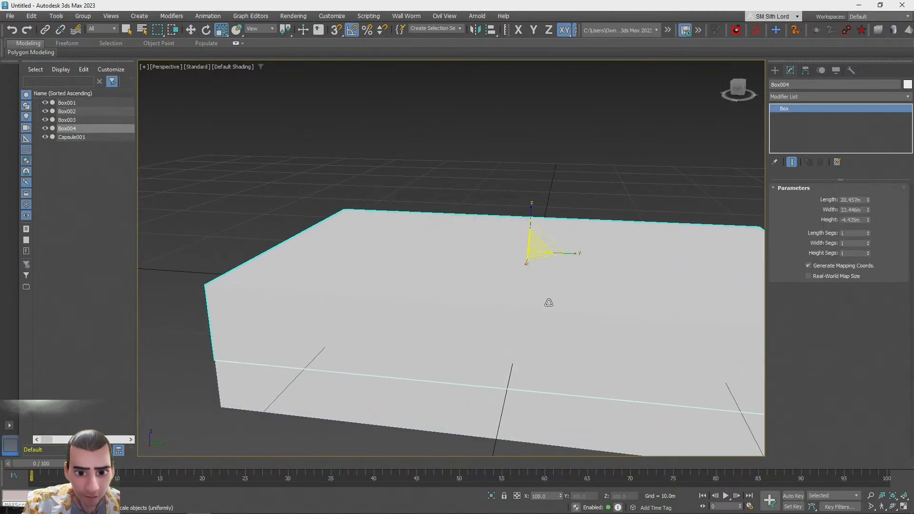
left_click_drag(568, 260, 378, 244)
key("w")
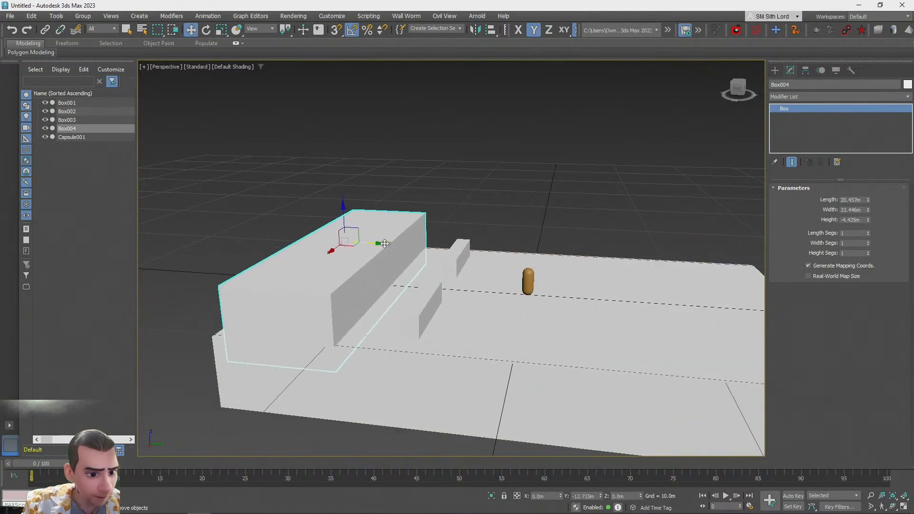
left_click_drag(225, 361, 398, 355)
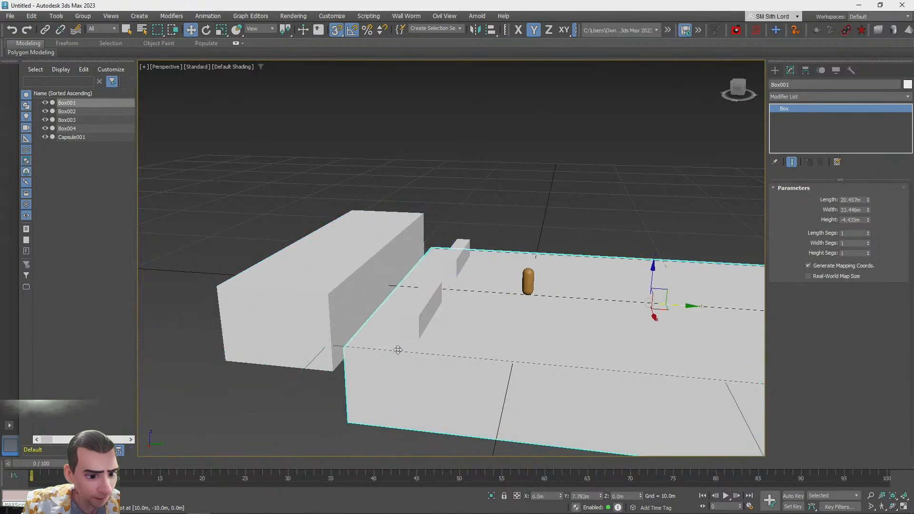
key("ctrl+z")
key("ctrl+z")
Move the scaled block onto the floor's corner and set its height to about 4.8 m
left_click_drag(372, 245, 249, 289)
left_click_drag(327, 234, 217, 338)
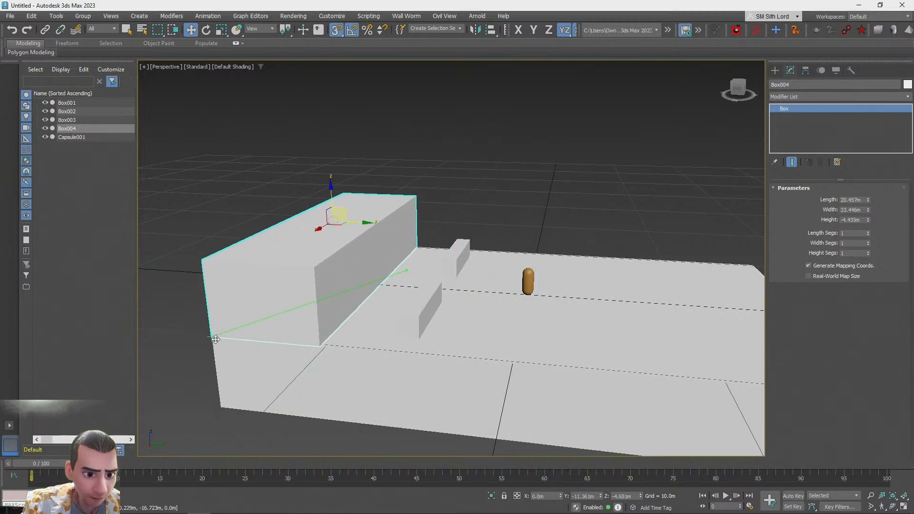
key("q")
left_click_drag(868, 221, 842, 112)
Snap the block into position along the floor's edge
key("w")
key("s")
left_click_drag(345, 210, 210, 337)
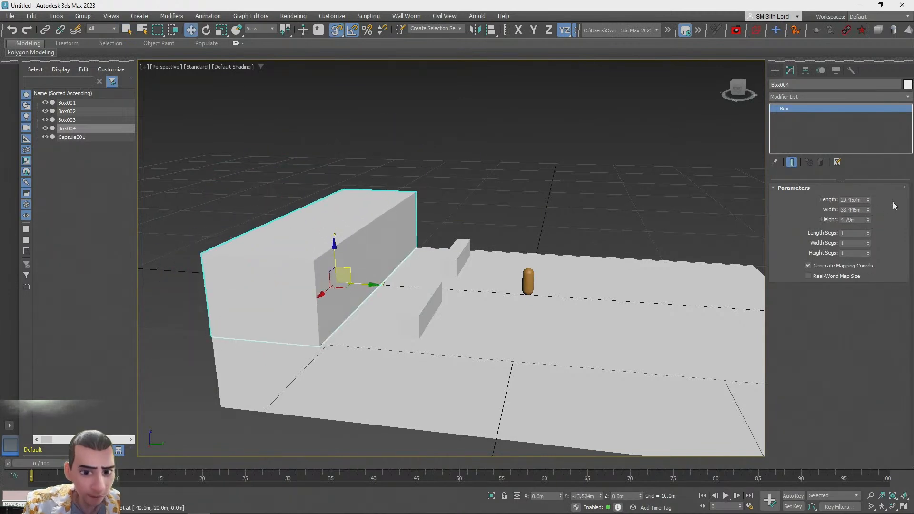
left_click_drag(868, 220, 870, 197)
left_click_drag(413, 316, 386, 318)
Refine the block's position on the floor using snaps
key("s")
left_click_drag(569, 367, 581, 368)
left_click(609, 344)
middle_click_drag(548, 339, 595, 341, "alt")
middle_click_drag(386, 284, 503, 347, "alt")
Select the cloned wall and snap it into place at the floor's front edge
left_click(475, 299)
left_click_drag(480, 356, 461, 235)
key("s")
key("s")
left_click(471, 222)
left_click(500, 185)
key("s")
left_click_drag(520, 200, 341, 341)
key("s")
key("s")
key("s")
left_click_drag(385, 311, 343, 343)
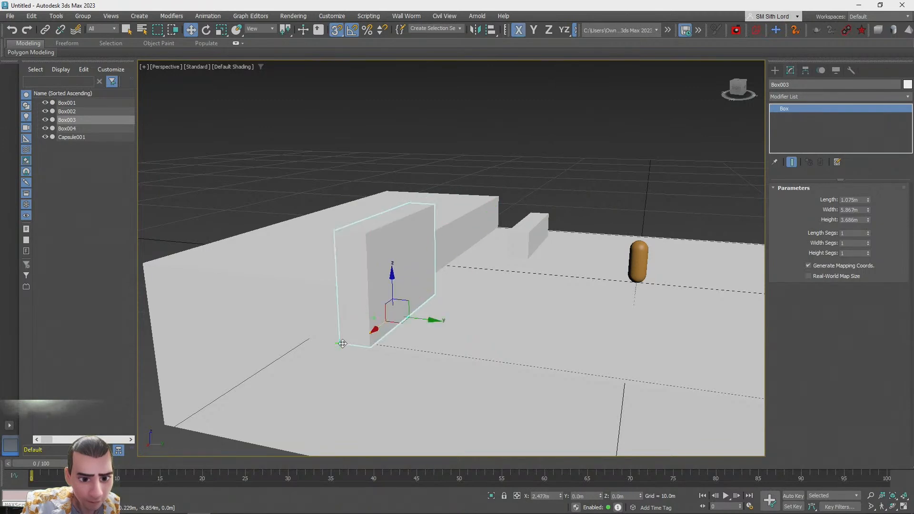
Select the front wall block and reduce its height to about 2.47 m and its length to about 0.39 m
left_click(602, 183)
middle_click_drag(550, 198, 308, 273, "alt")
scroll(564, 287, "down", 4)
scroll(308, 274, "up", 4)
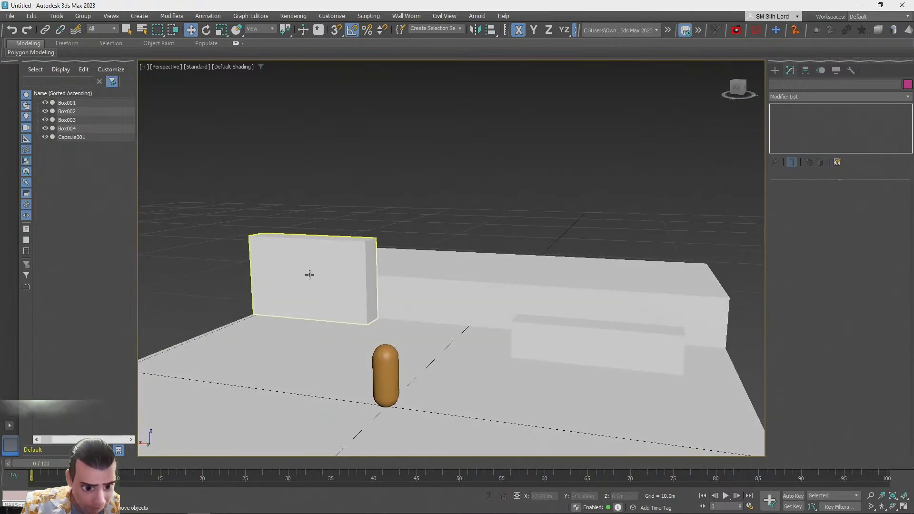
left_click(308, 274)
scroll(308, 273, "up", 3)
left_click_drag(869, 212, 870, 235)
key("ctrl+z")
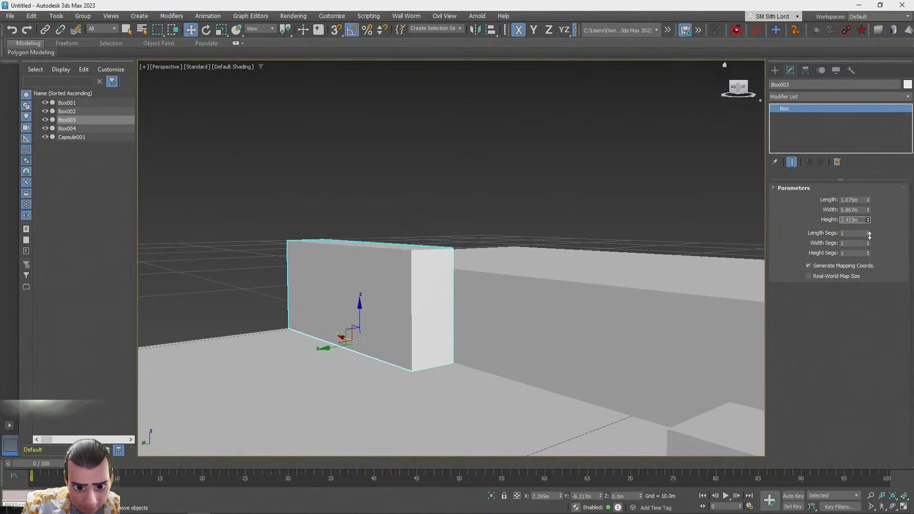
middle_click_drag(737, 234, 884, 210, "alt")
scroll(884, 210, "up", 2)
left_click_drag(869, 200, 871, 221)
Reposition the thinned wall along the floor's front edge
scroll(458, 377, "down", 3)
mouse_move(462, 383)
middle_mouse_down("alt")
mouse_move(451, 386)
mouse_move(458, 378)
middle_mouse_up("alt")
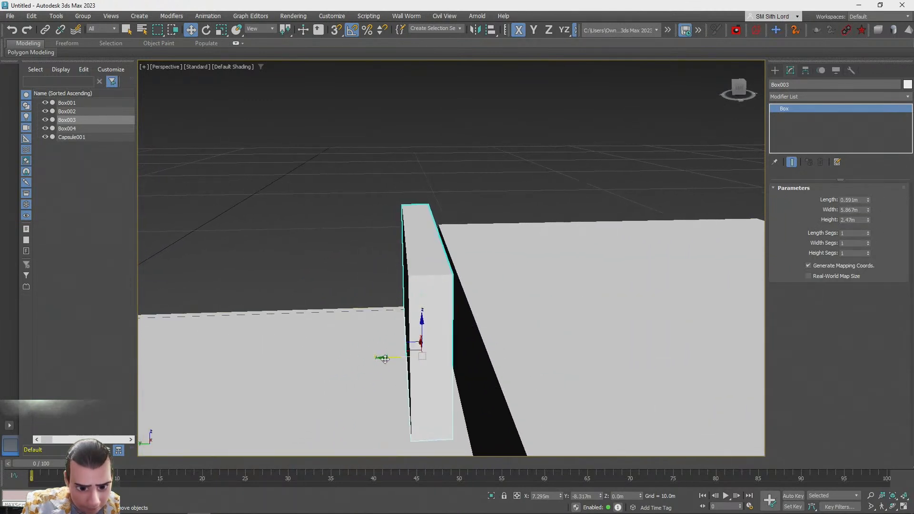
left_click_drag(384, 359, 399, 359)
left_click(333, 247)
middle_click_drag(333, 247, 392, 309, "alt")
scroll(700, 257, "down", 4)
scroll(565, 290, "up", 4)
left_click(363, 327)
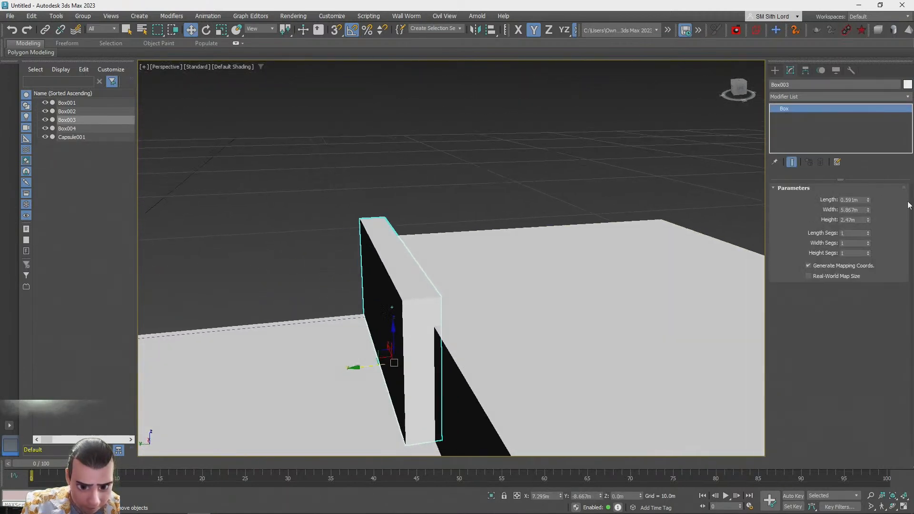
Set the wall's length to about 0.46 m and snap it to the floor's corner
left_click_drag(870, 199, 871, 208)
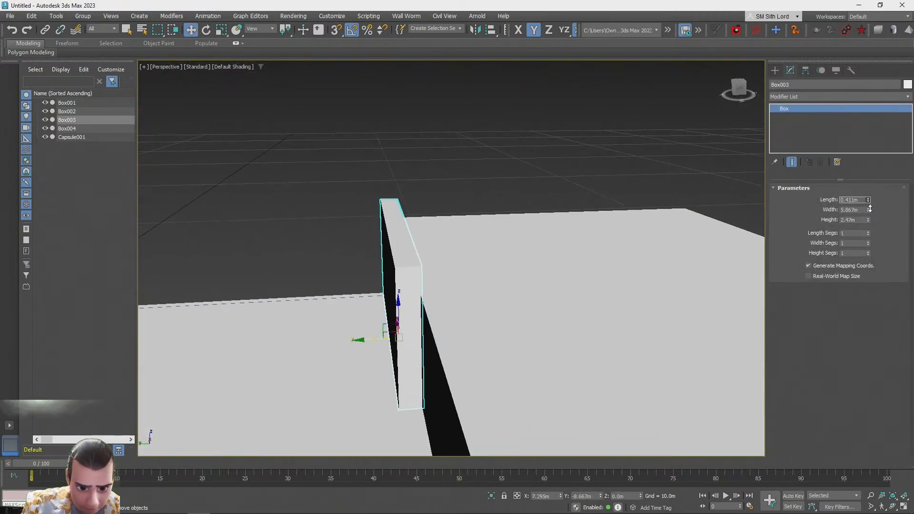
middle_click_drag(569, 282, 624, 297, "alt")
middle_click_drag(420, 286, 491, 277, "alt")
left_click_drag(491, 276, 486, 333)
key("ctrl+z")
key("ctrl+z")
left_click_drag(546, 289, 570, 291)
left_click_drag(518, 329, 421, 318)
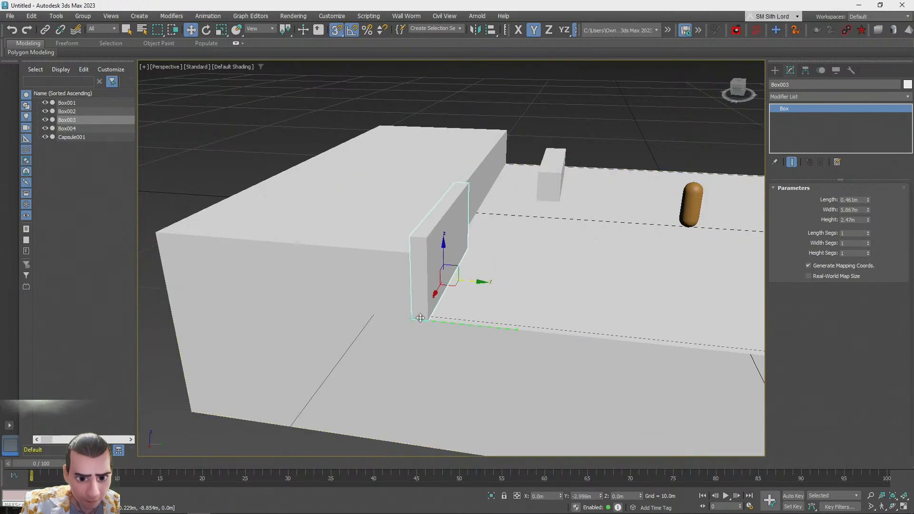
Clone the wall as a copy and move the clone toward the floor's other side
key("s")
left_click(255, 113)
middle_click_drag(445, 257, 347, 264, "alt")
left_click(347, 264)
left_click_drag(290, 291, 626, 283, "shift")
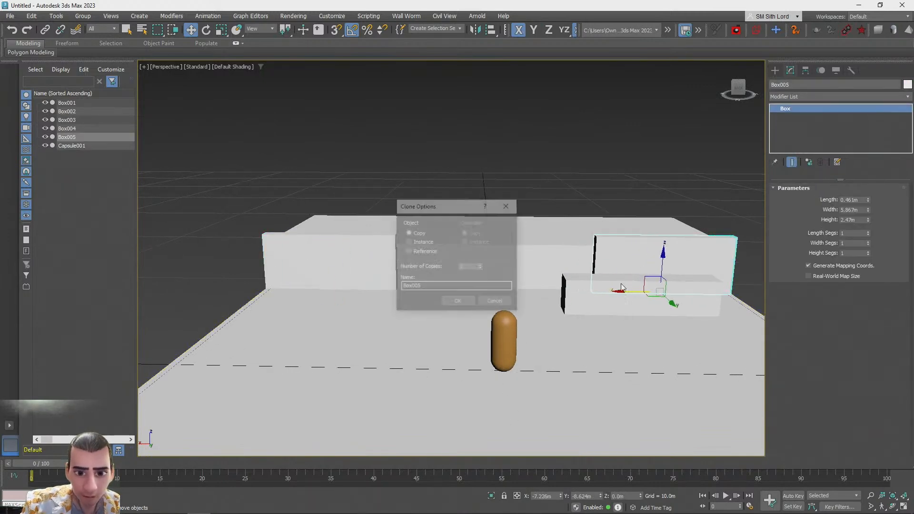
left_click(458, 300)
mouse_move(633, 310)
middle_mouse_down("alt")
mouse_move(667, 272)
mouse_move(654, 261)
mouse_move(664, 271)
middle_mouse_up("alt")
right_click(664, 271)
middle_click_drag(510, 227, 543, 330, "alt")
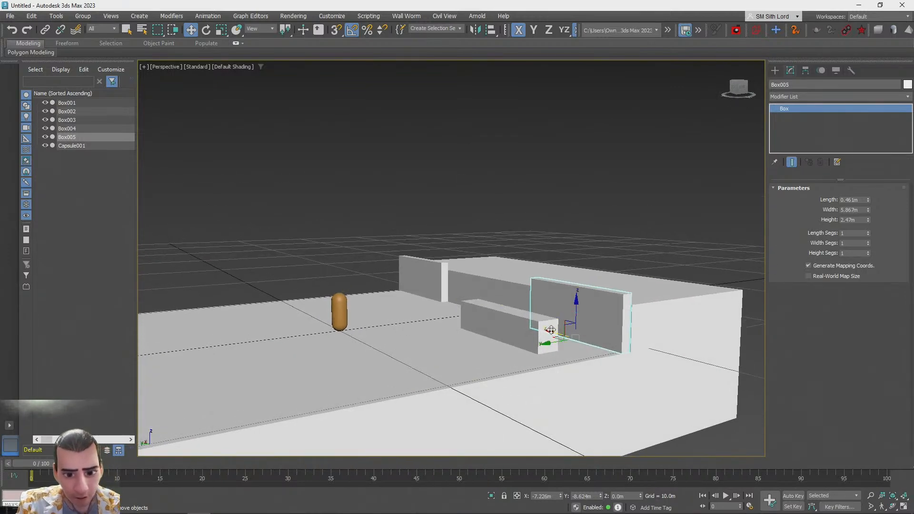
Snap the cloned wall into place along the floor's edge
left_click_drag(553, 331, 528, 326)
key("s")
left_click_drag(601, 345, 635, 349)
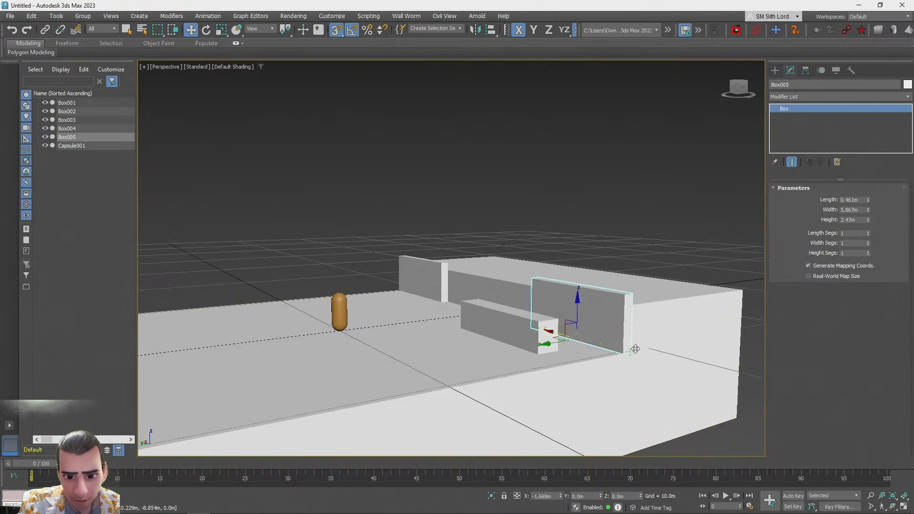
left_click(667, 156)
left_click(495, 333)
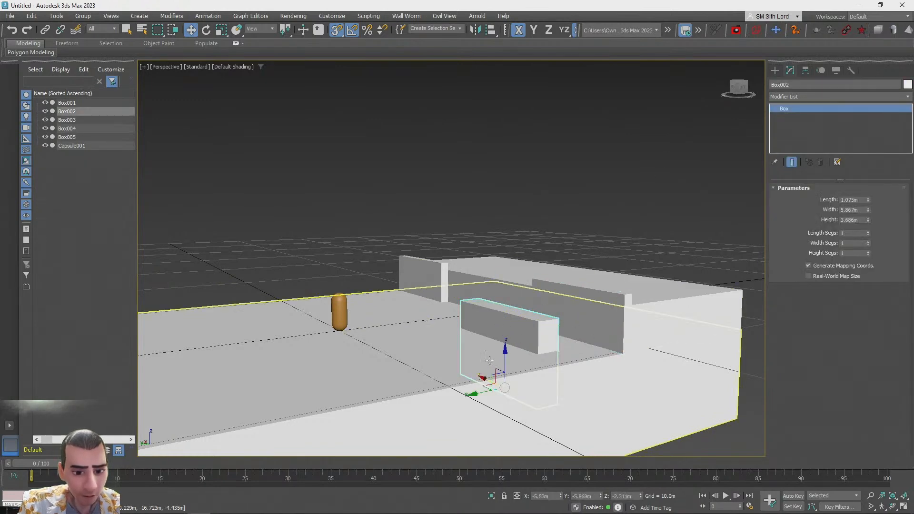
middle_click_drag(485, 265, 457, 265, "alt")
left_click(744, 351)
left_click(583, 302)
left_click_drag(523, 352, 721, 349)
key("ctrl+z")
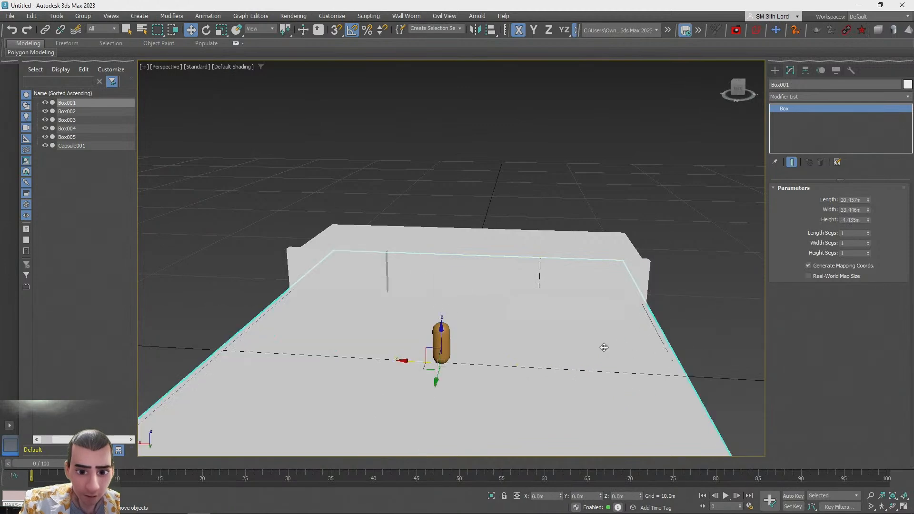
Select the left front wall and widen it to 8 m
middle_click_drag(677, 329, 682, 315, "alt")
left_click(631, 256)
middle_click_drag(631, 260, 495, 379, "alt")
left_click_drag(471, 344, 663, 274)
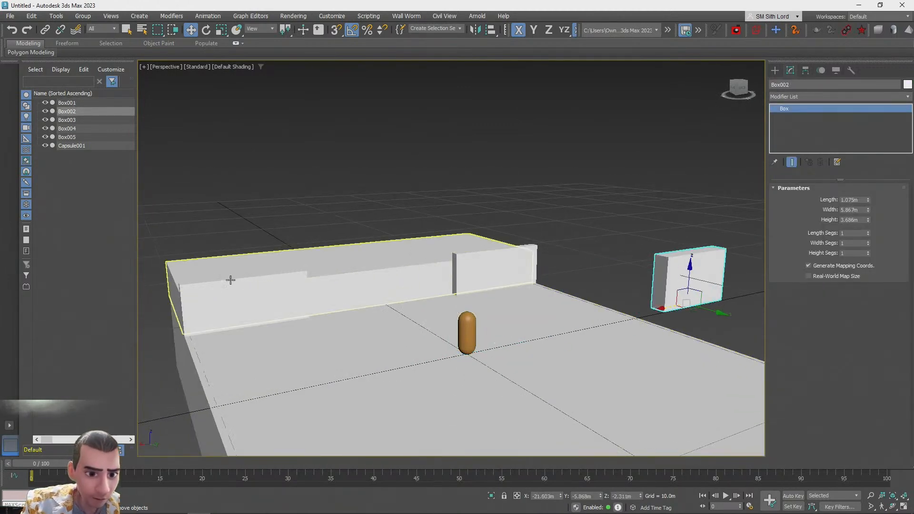
left_click(229, 293)
left_click_drag(869, 210, 869, 190)
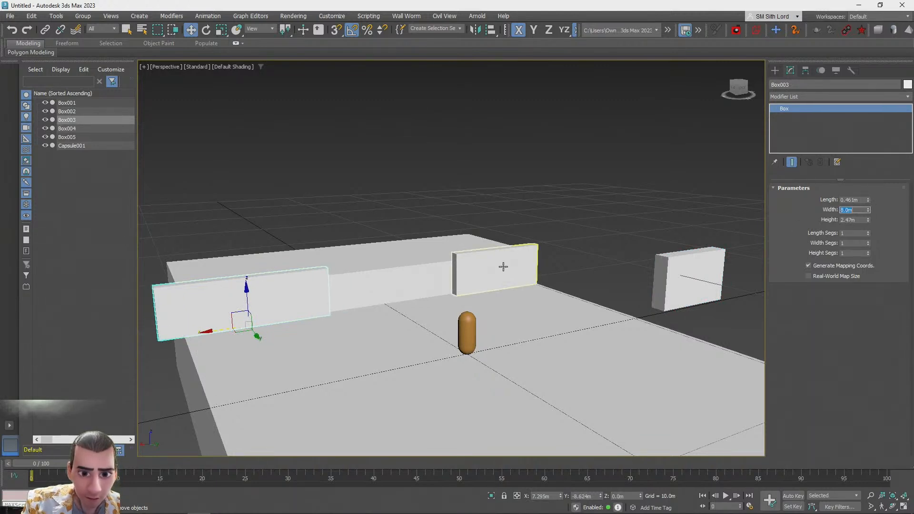
Set the other front wall's width to 8 m as well
left_click(504, 267)
double_click(854, 209)
type("8")
key("Return")
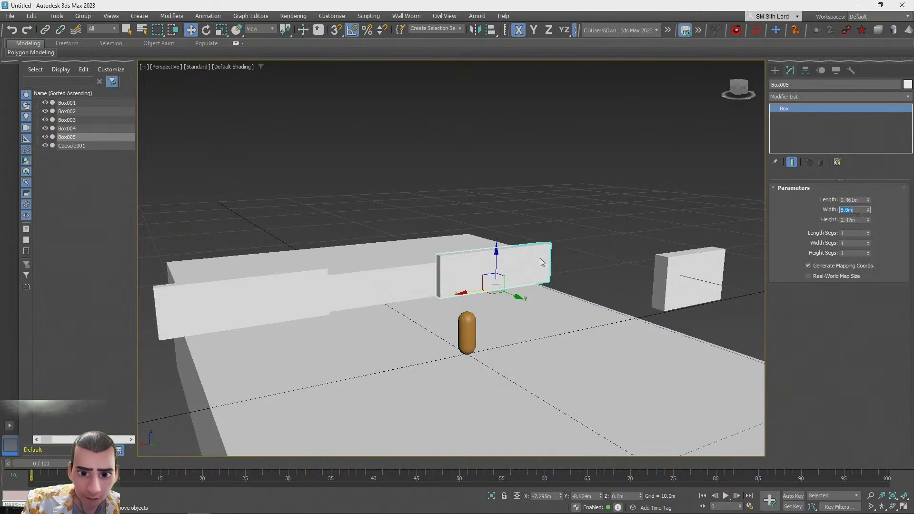
Snap the left front wall to the floor's corner
scroll(448, 257, "down", 2)
middle_click_drag(341, 302, 491, 301)
scroll(396, 306, "up", 2)
left_click(396, 307)
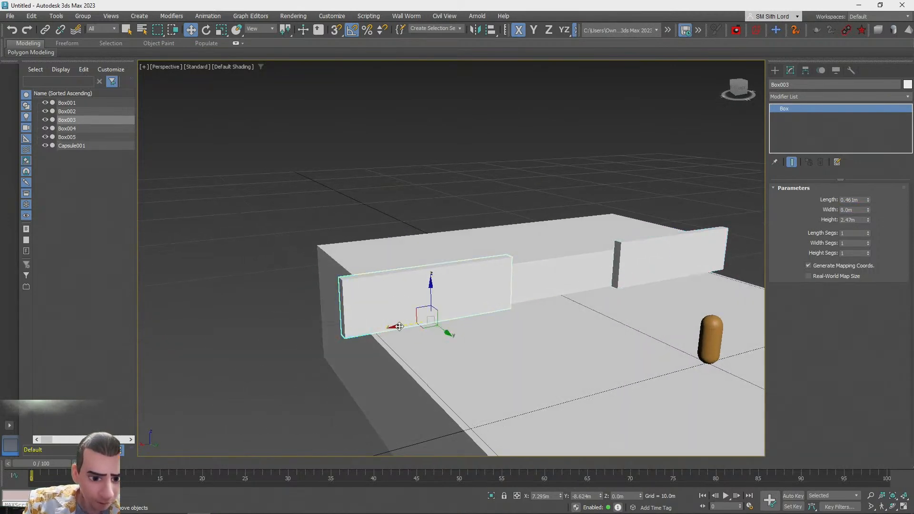
left_click_drag(399, 326, 454, 318)
key("s")
left_click_drag(399, 324, 372, 327)
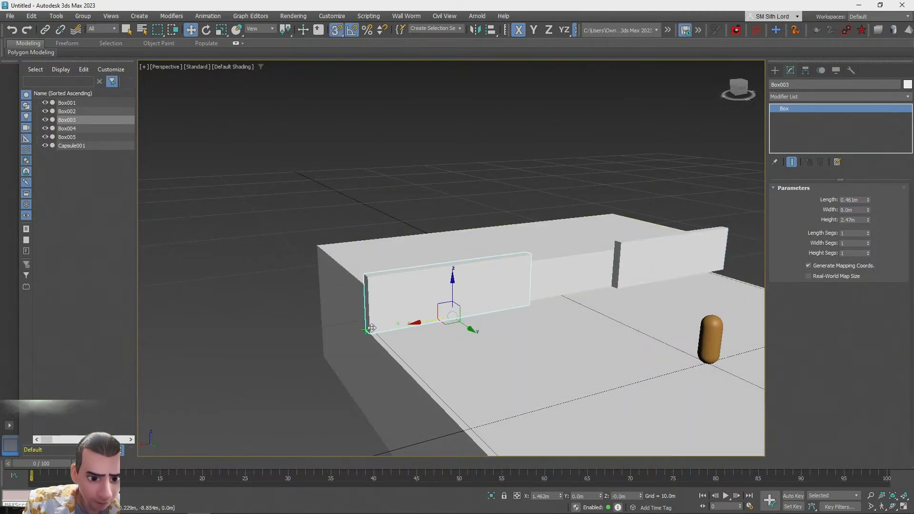
Move the right front wall and snap it to the floor's opposite corner
left_click(678, 261)
middle_click_drag(678, 261, 510, 301, "alt")
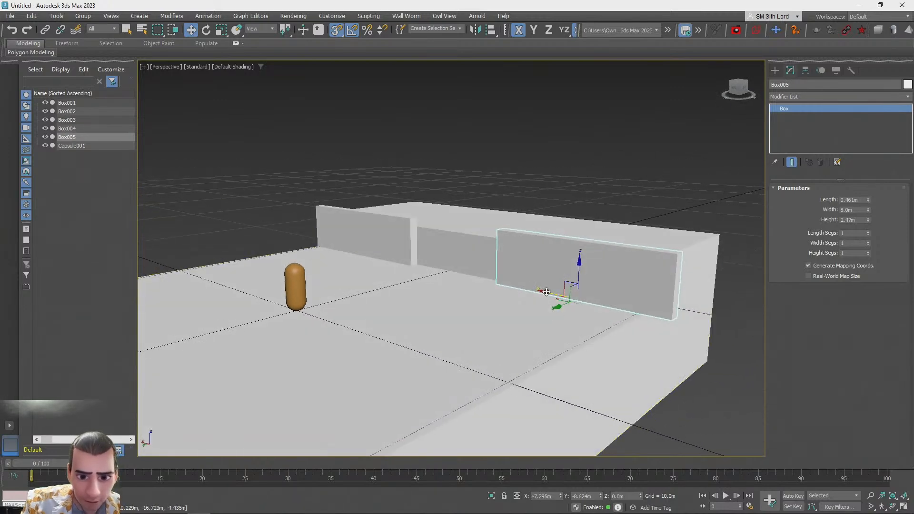
left_click_drag(543, 290, 298, 310)
key("s")
left_click_drag(515, 283, 649, 310)
key("s")
key("s")
Clone the capsule figure and move the copy onto the raised platform
left_click(613, 170)
middle_click_drag(612, 170, 612, 170, "alt")
scroll(574, 257, "down", 10)
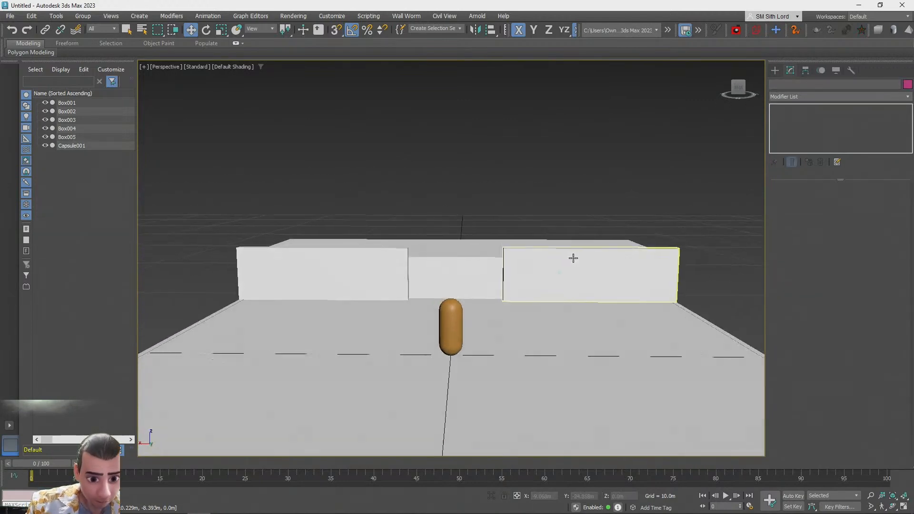
scroll(347, 298, "up", 5)
middle_click_drag(573, 259, 362, 292, "alt")
scroll(370, 274, "up", 4)
left_click(221, 307)
mouse_move(209, 317)
left_mouse_down("shift")
mouse_move(437, 277)
mouse_move(525, 276)
left_mouse_up("shift")
left_click(458, 302)
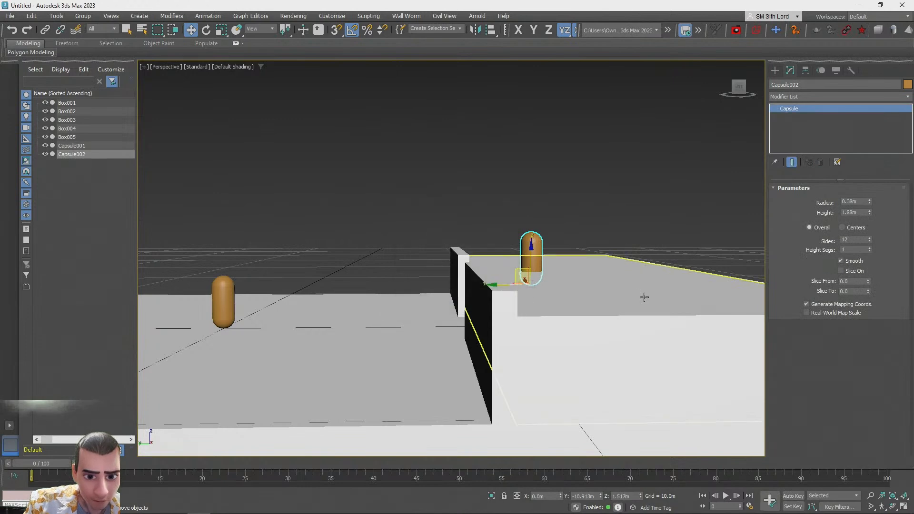
Select the raised platform block and clone it as a new copy
left_click(643, 298)
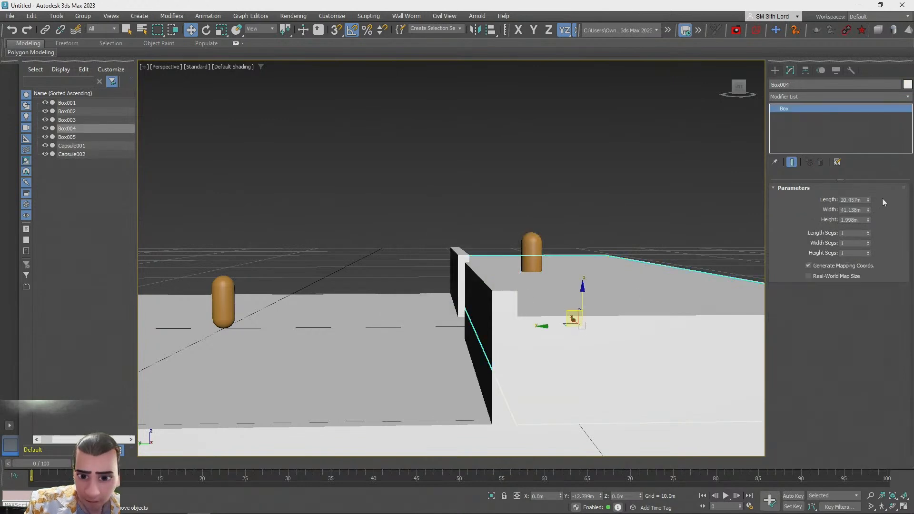
left_click(455, 258)
left_click(468, 265, "ctrl")
left_click_drag(467, 262, 468, 271)
left_click(333, 227)
middle_click_drag(333, 228, 470, 255, "alt")
scroll(459, 247, "down", 3)
middle_click_drag(520, 291, 528, 296, "alt")
scroll(529, 296, "down", 3)
middle_click_drag(529, 296, 651, 347, "alt")
middle_click_drag(429, 324, 398, 275, "alt")
scroll(429, 317, "up", 4)
left_click(398, 275)
mouse_move(374, 301)
left_mouse_down("shift")
mouse_move(460, 310)
mouse_move(440, 321)
mouse_move(423, 312)
mouse_move(440, 319)
mouse_move(439, 285)
left_mouse_up("shift")
left_click(460, 302)
Scale the cloned block down into a narrow, low step
key("r")
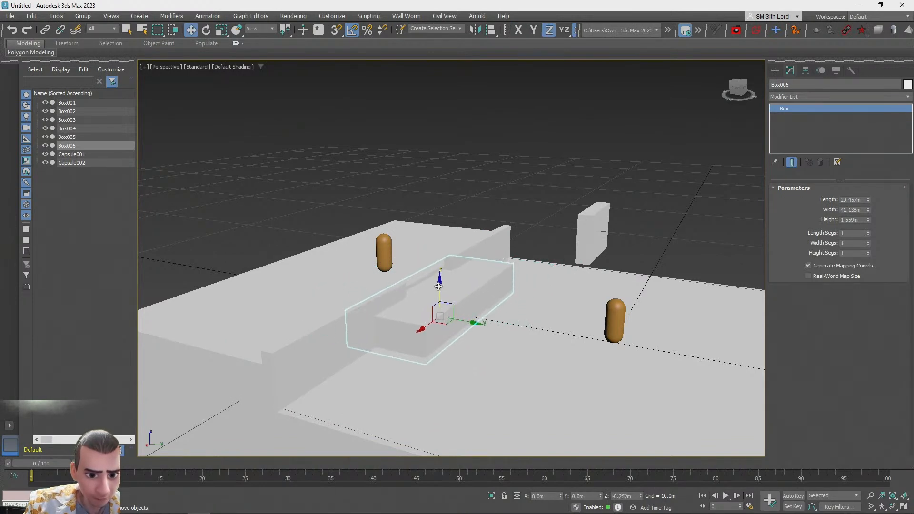
left_click_drag(472, 323, 437, 319)
middle_click_drag(438, 318, 478, 307)
scroll(445, 313, "up", 2)
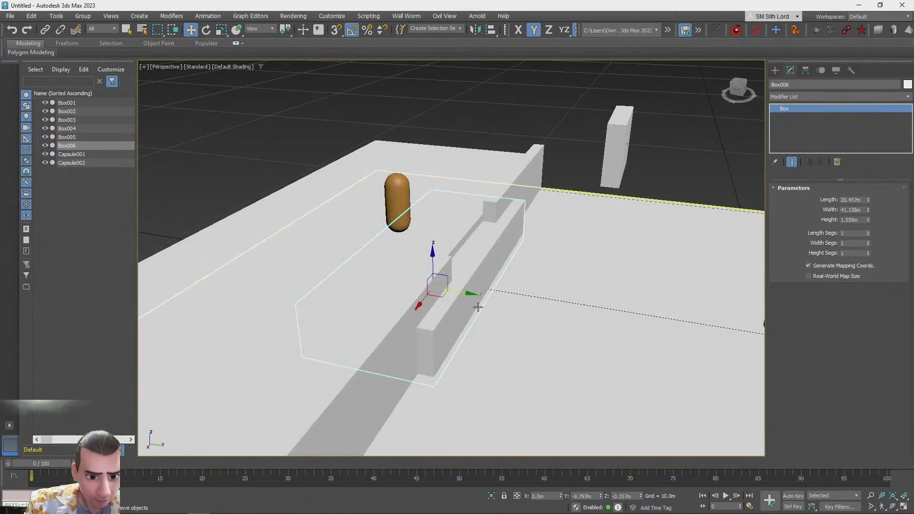
Clone the narrow step block to start another step
key("r")
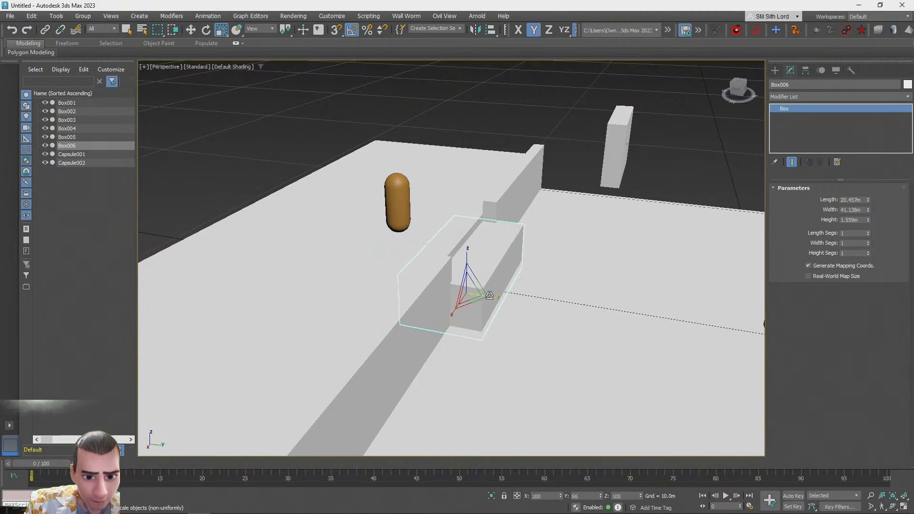
left_click(496, 297)
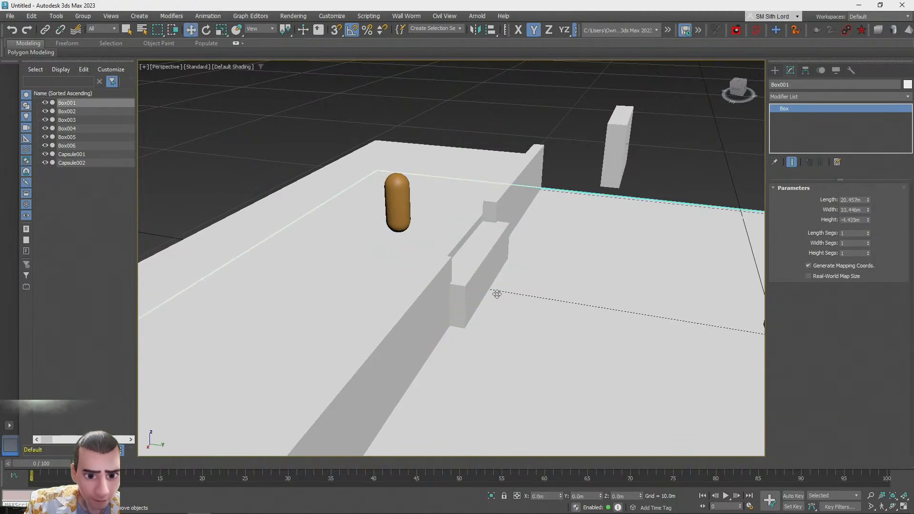
left_click(487, 276)
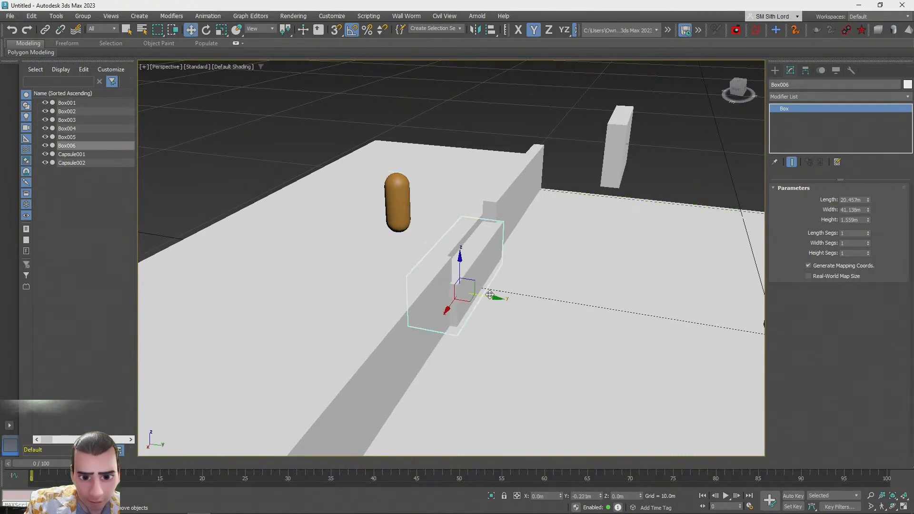
middle_click_drag(487, 291, 450, 309, "alt")
left_click_drag(452, 312, 474, 342)
left_click(458, 302)
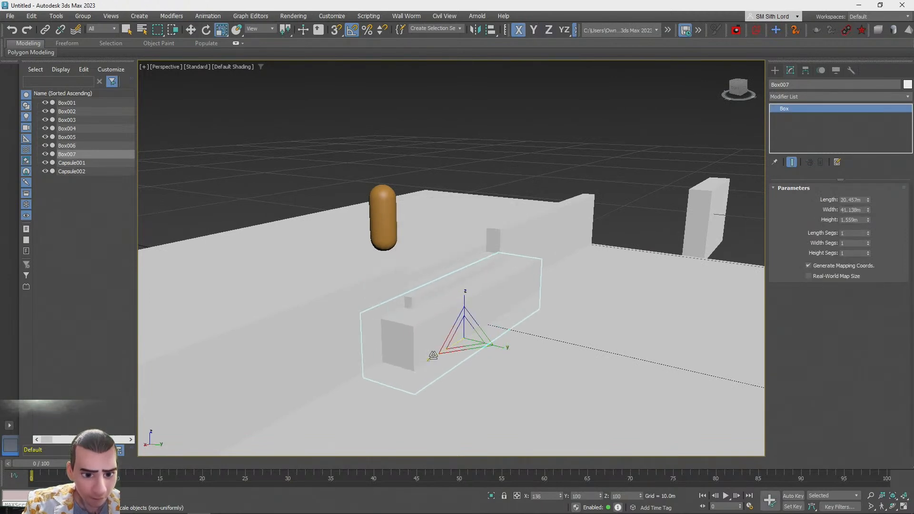
Scale the new step block non-uniformly so it is wider than the first
left_click(432, 289)
middle_click_drag(432, 290, 478, 302, "alt")
left_click_drag(497, 348, 460, 355)
left_click(417, 321)
middle_click_drag(450, 354, 593, 274, "alt")
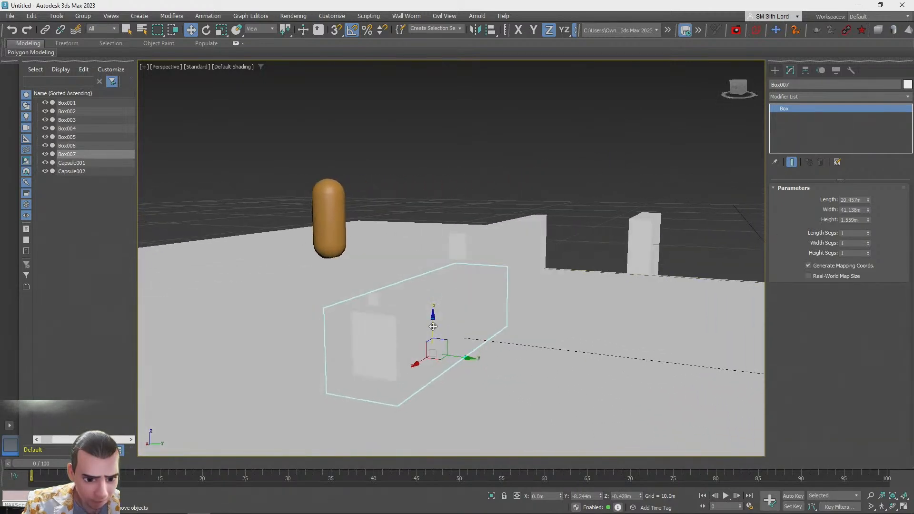
Position the wider step block beneath the first step
middle_click_drag(432, 329, 419, 331, "alt")
left_click_drag(432, 324, 432, 321)
middle_click_drag(505, 310, 305, 238, "alt")
middle_click_drag(404, 257, 456, 297, "alt")
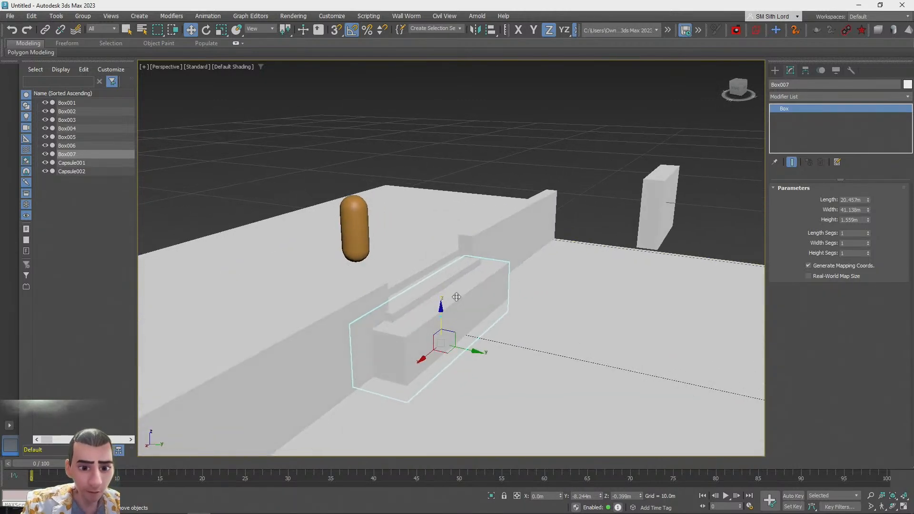
Clone the step block and scale the copy into a third, wider step
left_click_drag(444, 319, 443, 332, "shift")
key("Return")
key("r")
left_click_drag(417, 374, 452, 326)
key("w")
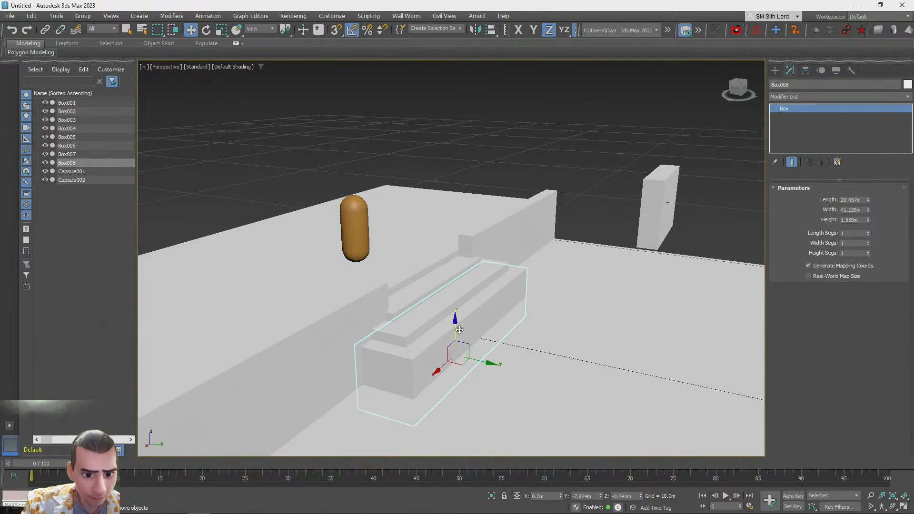
Clone the step again and scale the copy into a fourth, wider step
mouse_move(466, 344)
left_mouse_down("shift")
mouse_move(471, 354)
mouse_move(437, 382)
mouse_move(505, 375)
left_mouse_up("shift")
left_click(466, 305)
key("r")
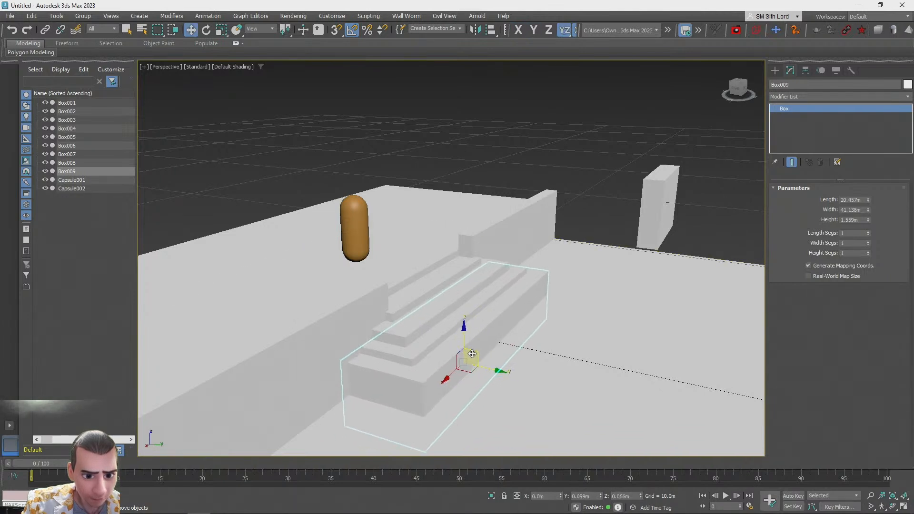
left_click_drag(470, 356, 456, 327)
left_click(429, 336)
left_click(567, 136)
middle_click_drag(567, 136, 552, 342, "alt")
left_click(466, 315)
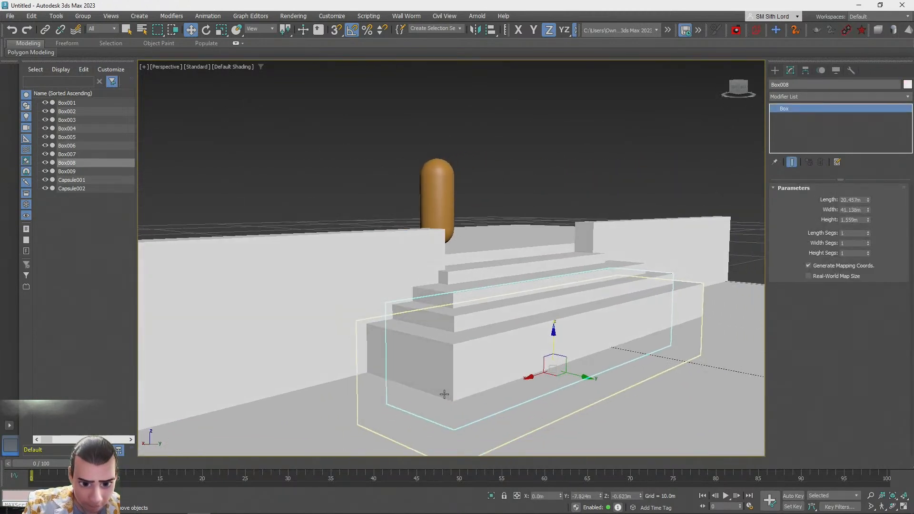
Select the lower step blocks in turn and nudge one into alignment
left_click(551, 341)
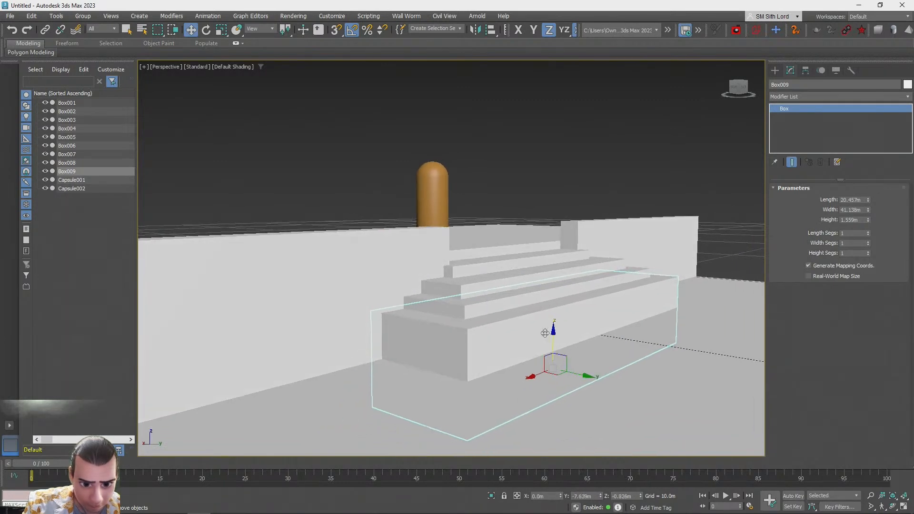
left_click(476, 286)
left_click(488, 313)
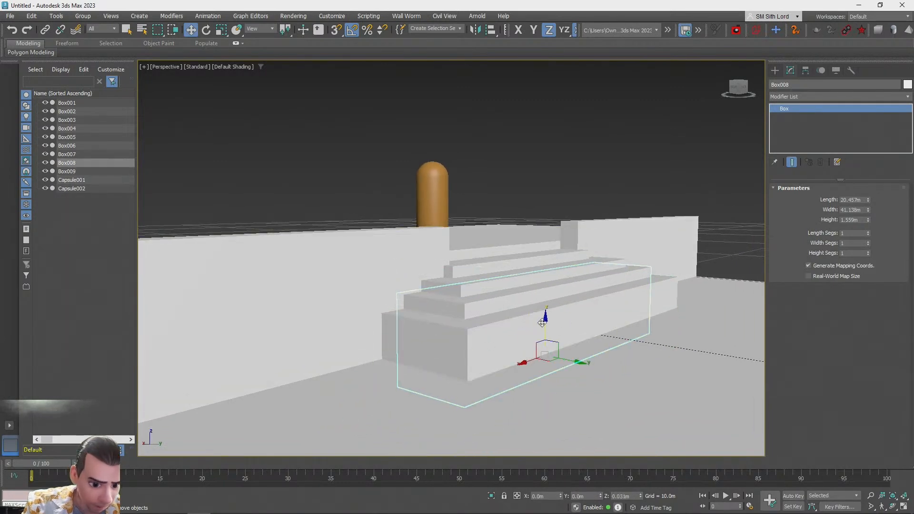
left_click(450, 338)
left_click_drag(551, 336, 557, 329)
left_click(566, 104)
middle_click_drag(566, 104, 418, 341, "alt")
left_click(418, 341)
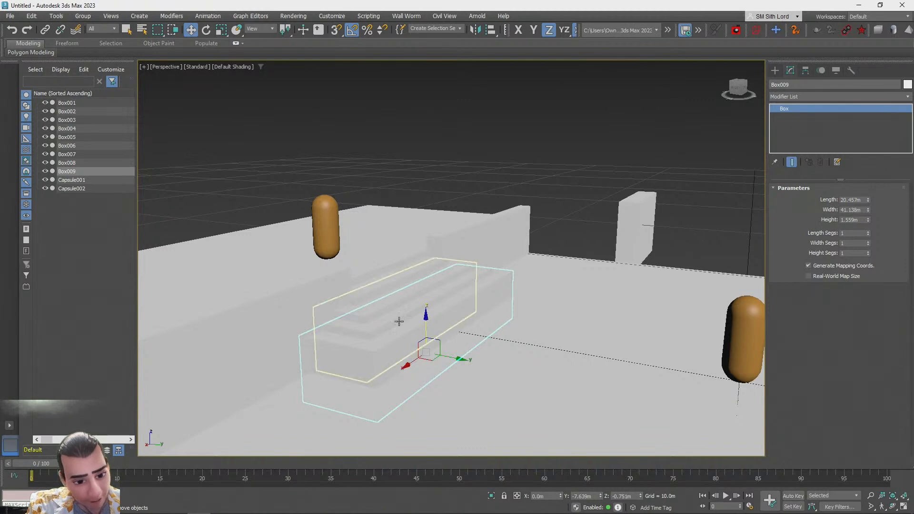
Clone the bottom step, then scale and move the copy into a fifth, wider step
left_click_drag(405, 366, 402, 367)
key("Return")
left_click_drag(463, 360, 426, 323)
middle_click_drag(427, 347, 425, 382, "alt")
left_click_drag(439, 349, 442, 349)
middle_click_drag(442, 348, 469, 369, "alt")
key("w")
left_click_drag(470, 371, 472, 370)
middle_click_drag(514, 308, 510, 327, "alt")
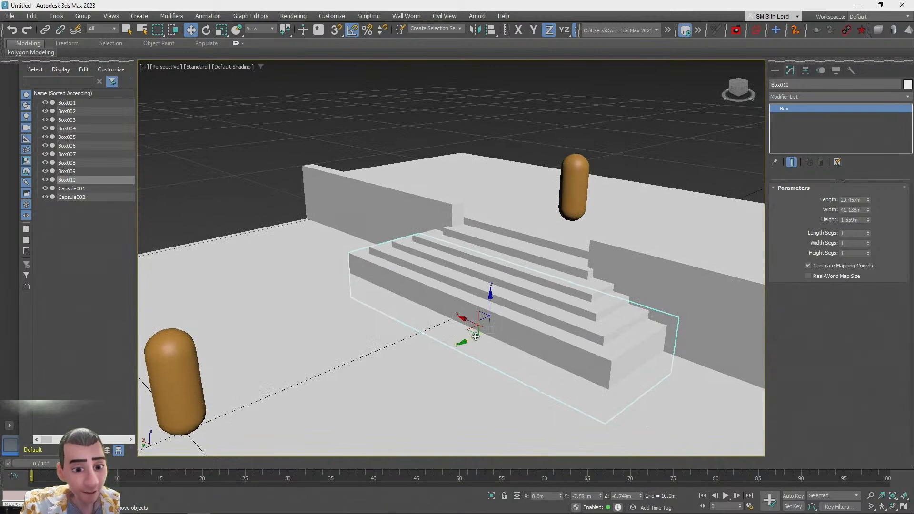
Clone the bottom step, then scale and move the copy into a sixth, wider step
key("ctrl+d")
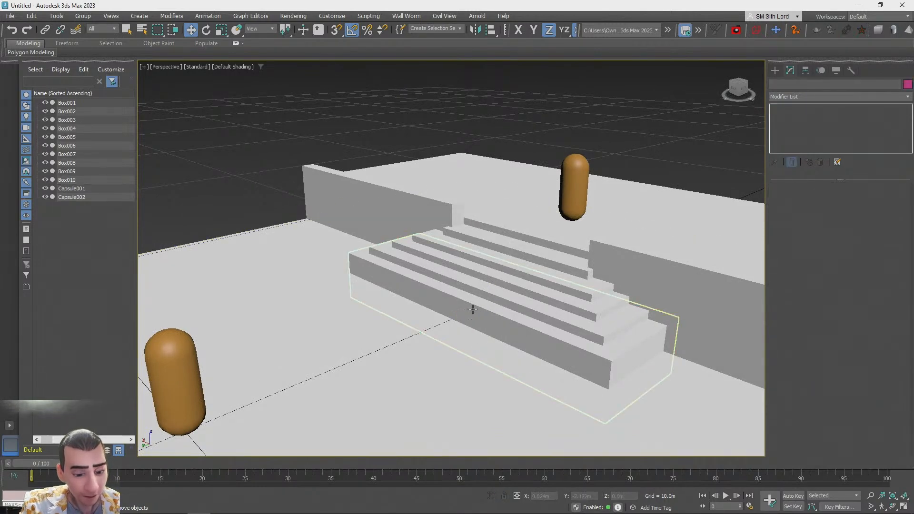
left_click(478, 309)
key("r")
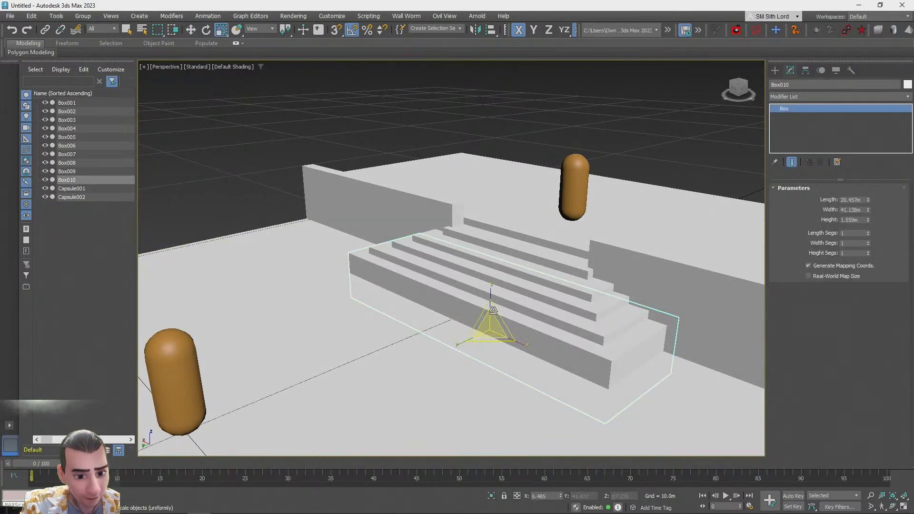
left_click_drag(516, 341, 521, 341)
left_click(464, 302)
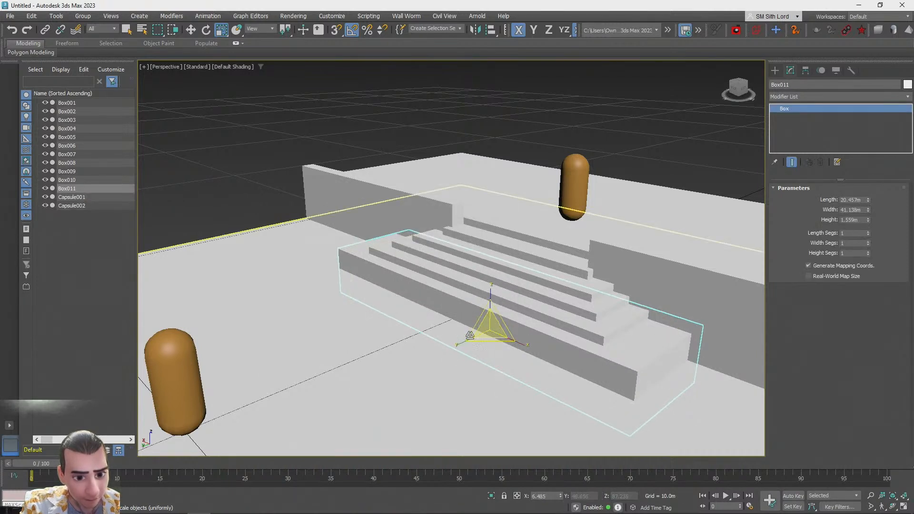
left_click_drag(460, 342, 453, 343)
key("w")
left_click_drag(491, 305, 491, 310)
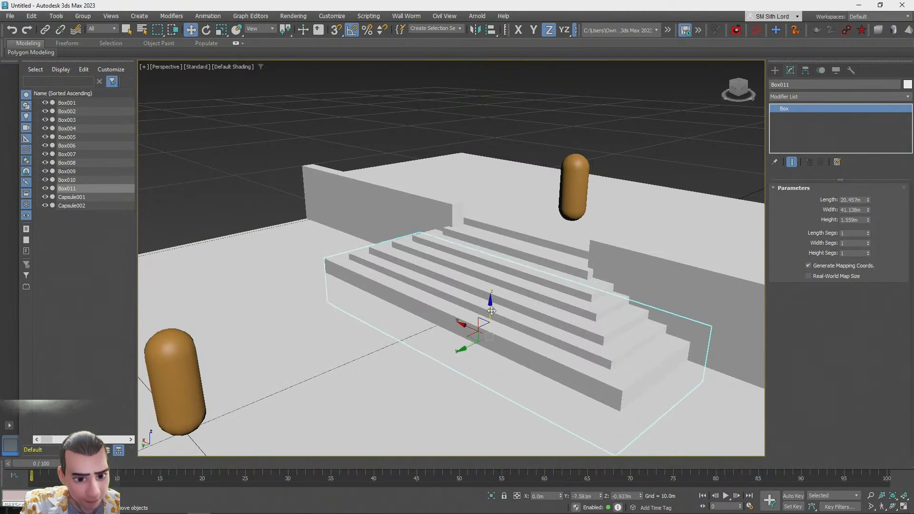
Clone the bottom step again, then scale and move the copy into a seventh, wider step
key("r")
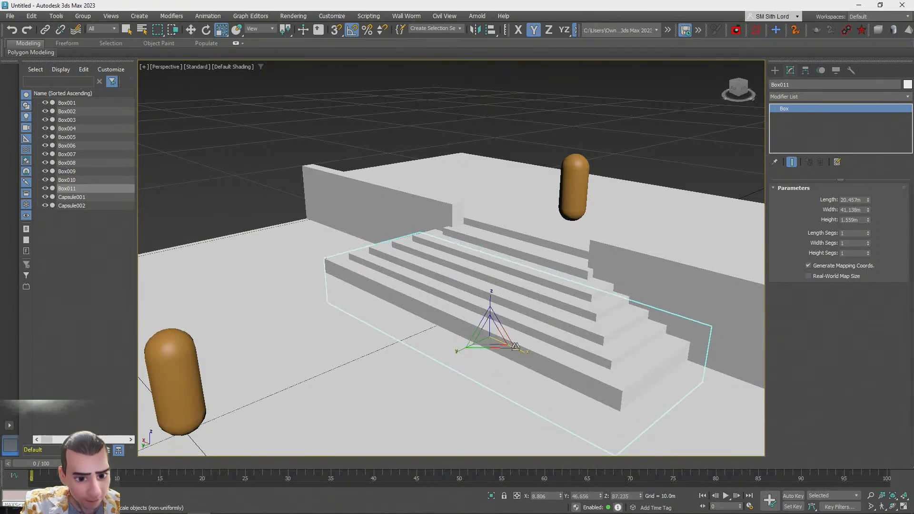
left_click_drag(516, 346, 524, 339, "shift")
left_click(458, 307)
left_click_drag(458, 350, 454, 352)
key("w")
left_click_drag(490, 308, 553, 359)
left_click_drag(466, 355, 465, 355)
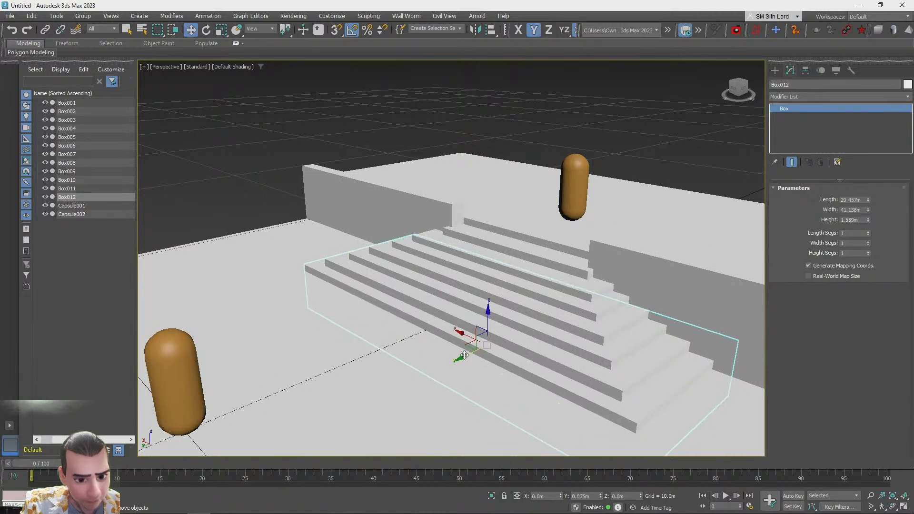
left_click(562, 361)
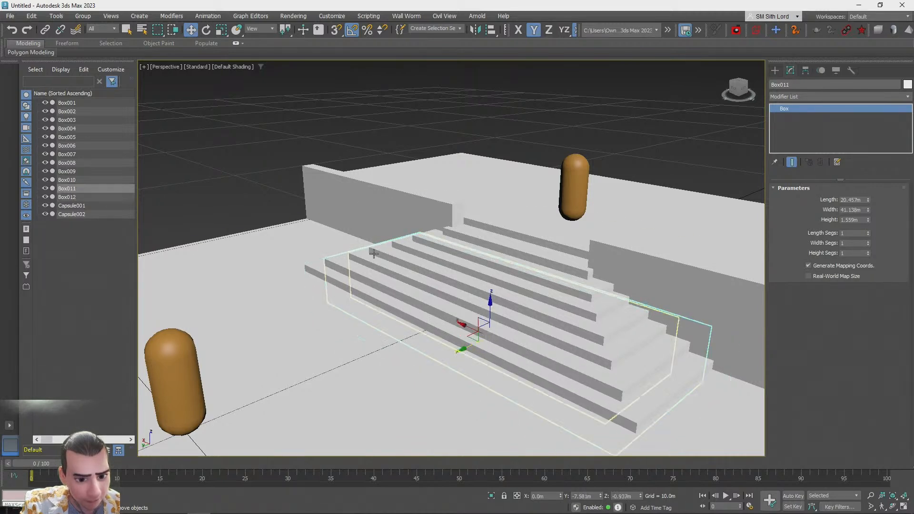
Clone the small wall block as a copy and move it to the floor's left edge
left_click(264, 163)
mouse_move(311, 186)
middle_mouse_down("alt")
mouse_move(579, 239)
mouse_move(740, 216)
middle_mouse_up("alt")
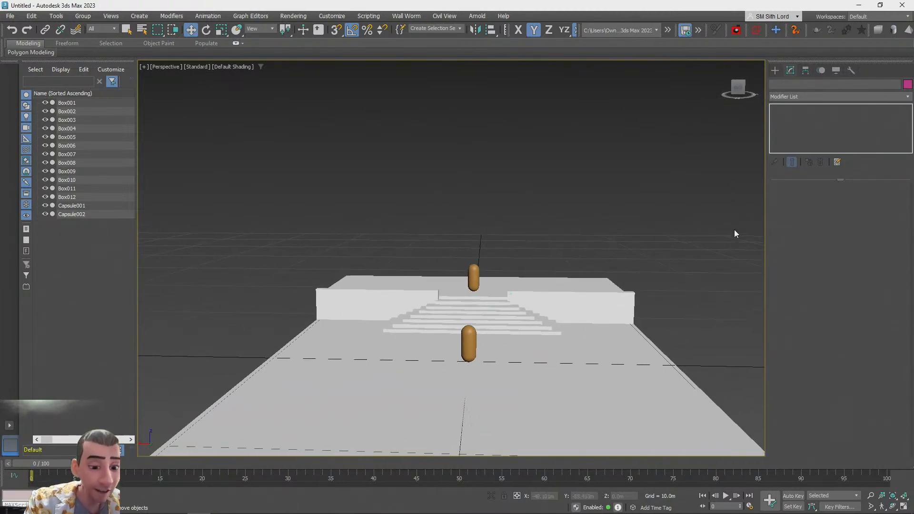
middle_click_drag(738, 142, 627, 321, "alt")
scroll(738, 141, "down", 4)
scroll(630, 239, "down", 3)
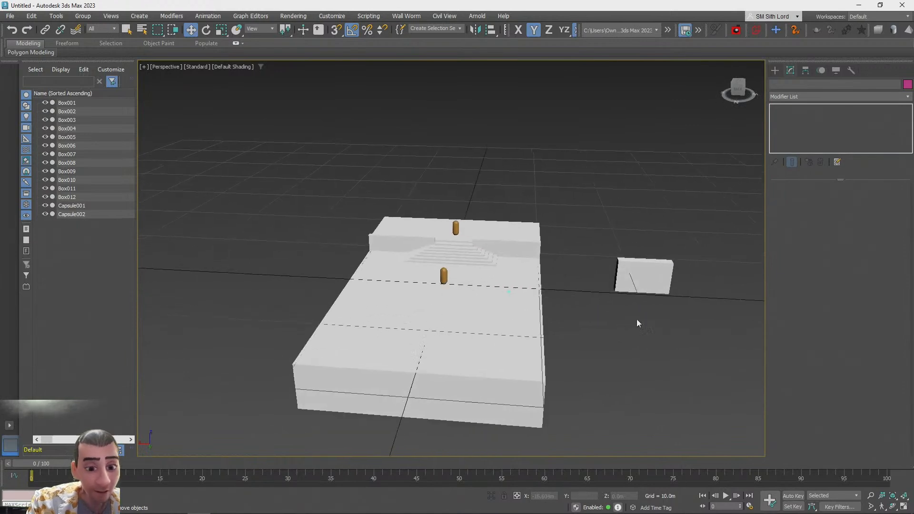
left_click(624, 287)
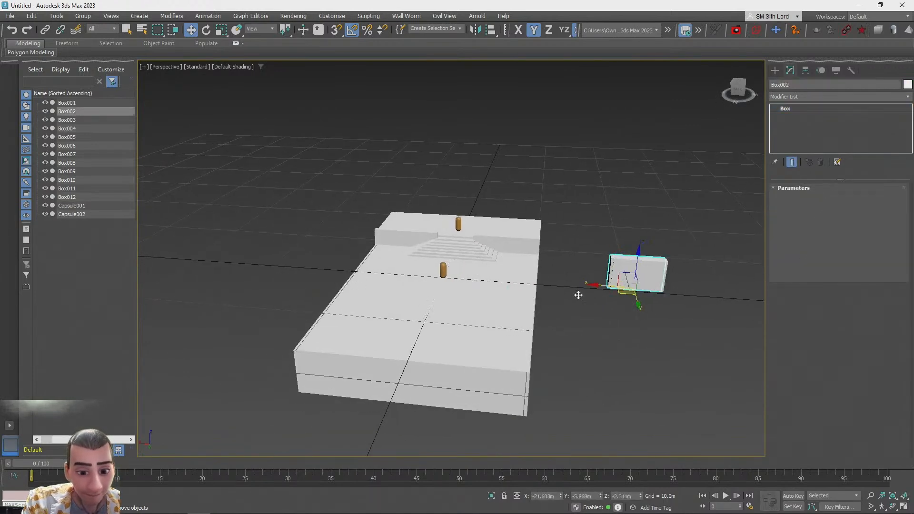
left_click_drag(626, 292, 371, 291, "shift")
key("Return")
Scale the copied block into a tall, long wall along the floor's side and lower it into place
key("r")
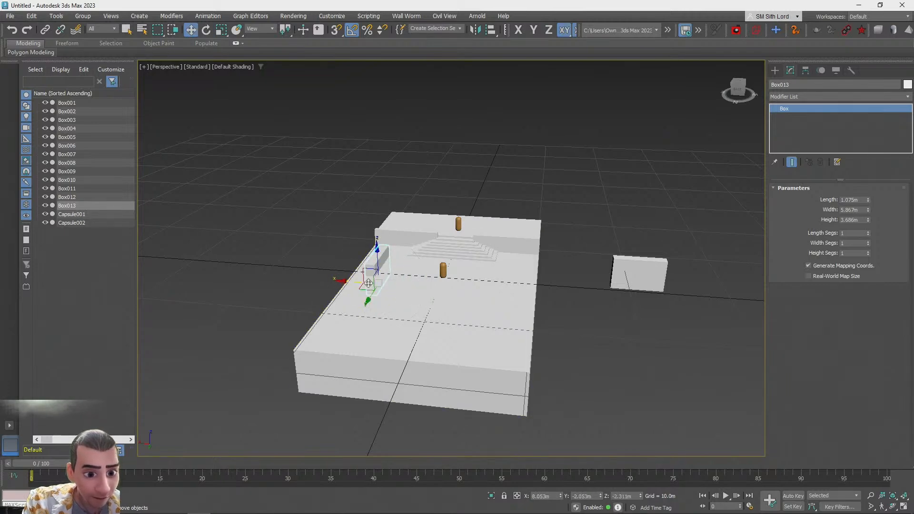
middle_click_drag(367, 257, 393, 339, "alt")
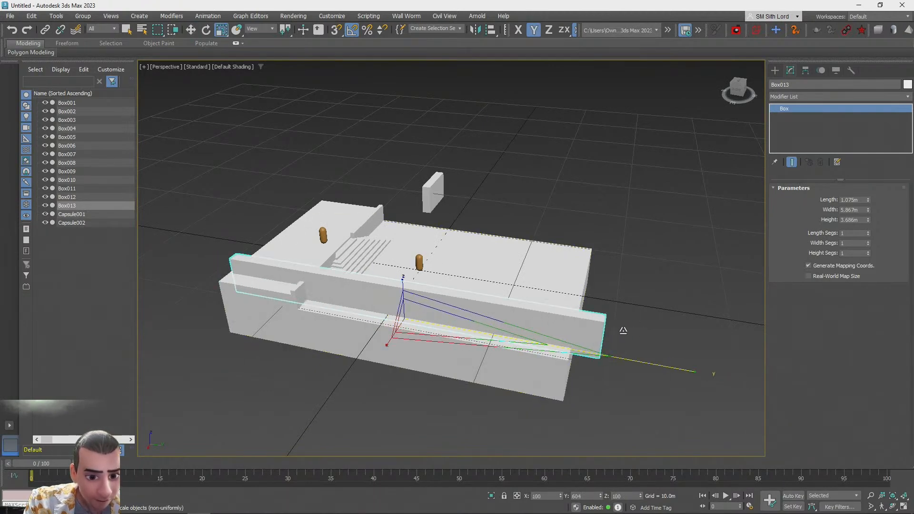
left_click_drag(407, 289, 403, 200)
key("w")
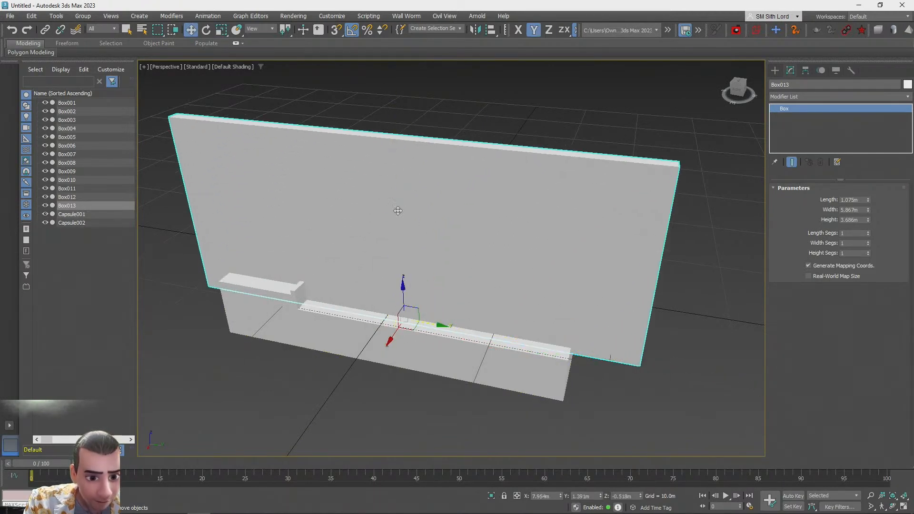
left_click_drag(404, 292, 406, 344)
Orbit and zoom around the scene to inspect the new side wall against the floor
left_click(510, 174)
middle_click_drag(510, 175, 470, 251, "alt")
scroll(470, 252, "up", 12)
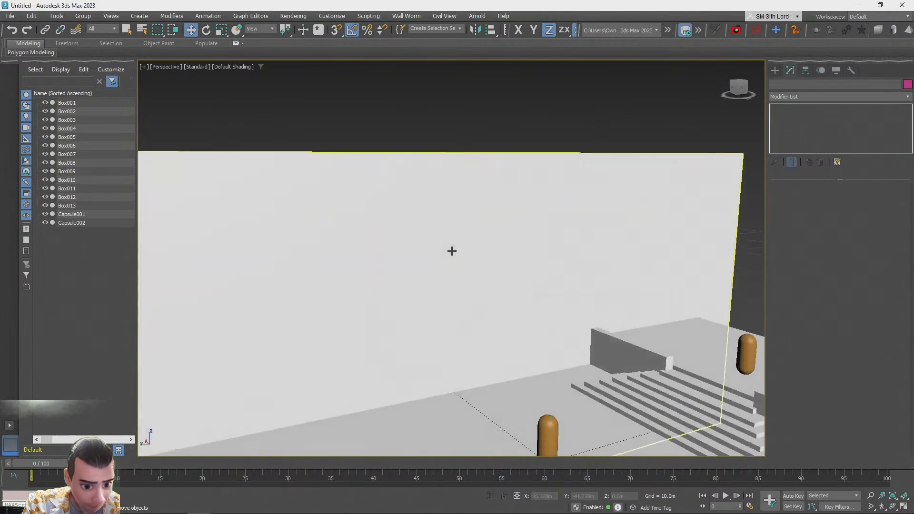
scroll(451, 251, "down", 8)
scroll(452, 251, "up", 8)
scroll(451, 250, "down", 6)
scroll(451, 251, "down", 10)
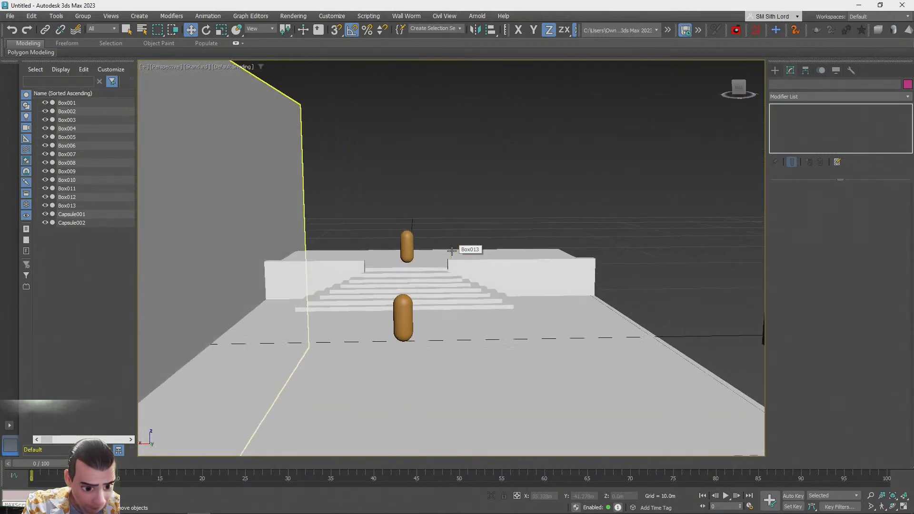
scroll(452, 251, "down", 4)
middle_click_drag(452, 251, 379, 284, "alt")
scroll(379, 284, "up", 1)
Select the side wall and scale it up uniformly
left_click(335, 240)
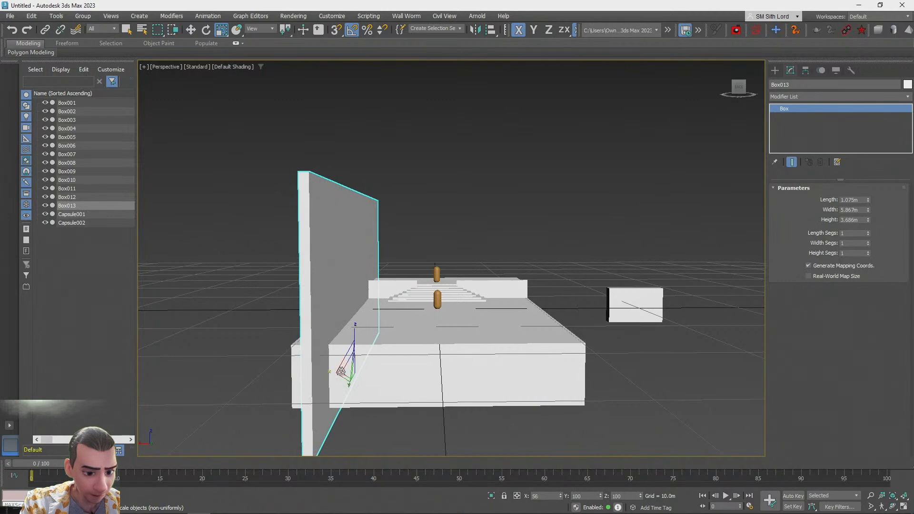
key("q")
left_click(454, 208)
scroll(454, 208, "up", 5)
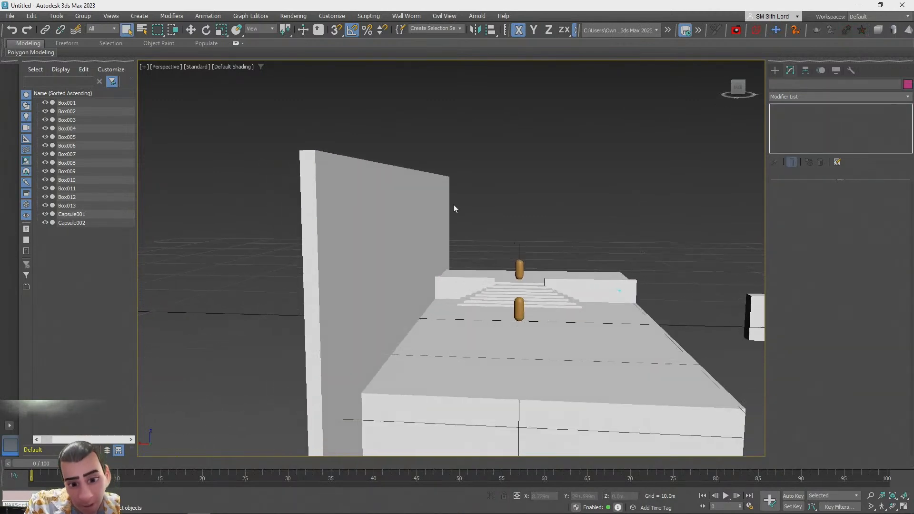
scroll(454, 208, "down", 3)
middle_click_drag(453, 208, 383, 309, "alt")
left_click(367, 286)
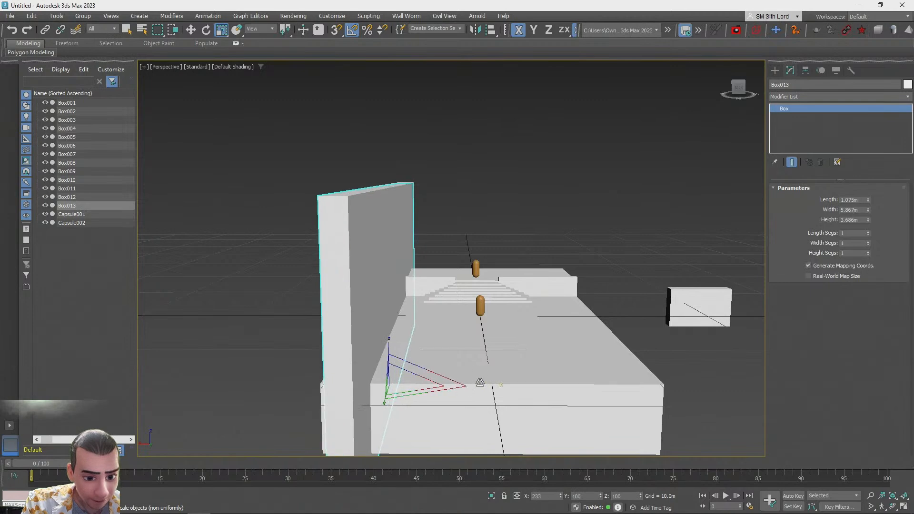
left_click_drag(409, 378, 322, 344)
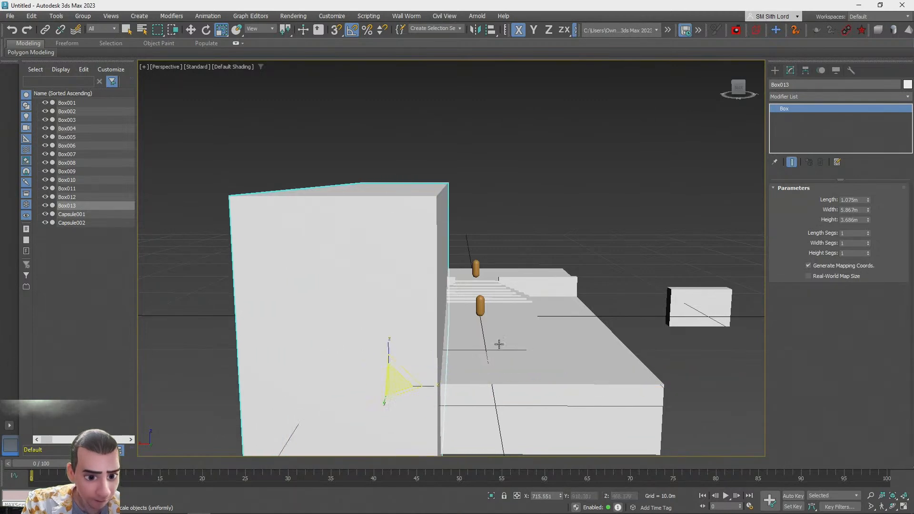
Clone the side wall as a copy and move it to the opposite side of the floor
mouse_move(358, 385)
left_mouse_down()
mouse_move(302, 381)
mouse_move(598, 388)
mouse_move(581, 393)
left_mouse_up()
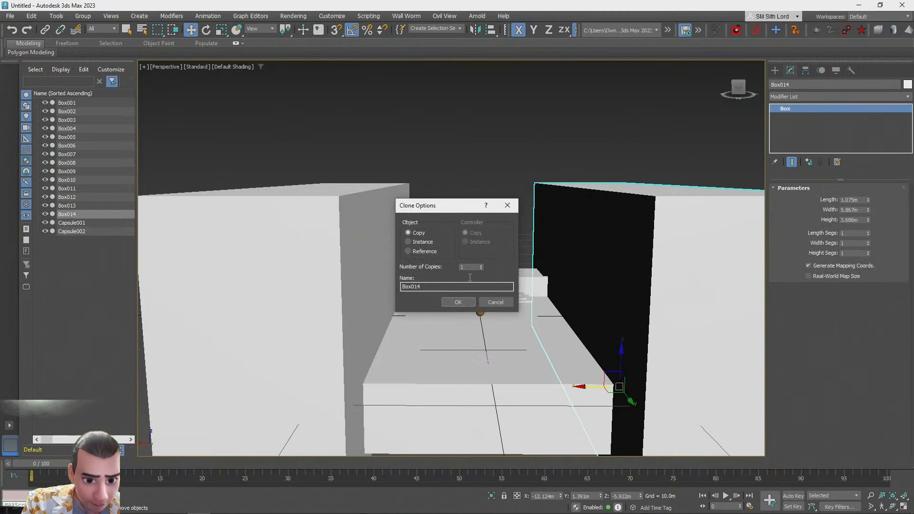
left_click(459, 303)
mouse_move(460, 302)
middle_mouse_down("alt")
mouse_move(447, 296)
mouse_move(727, 301)
mouse_move(555, 343)
middle_mouse_up("alt")
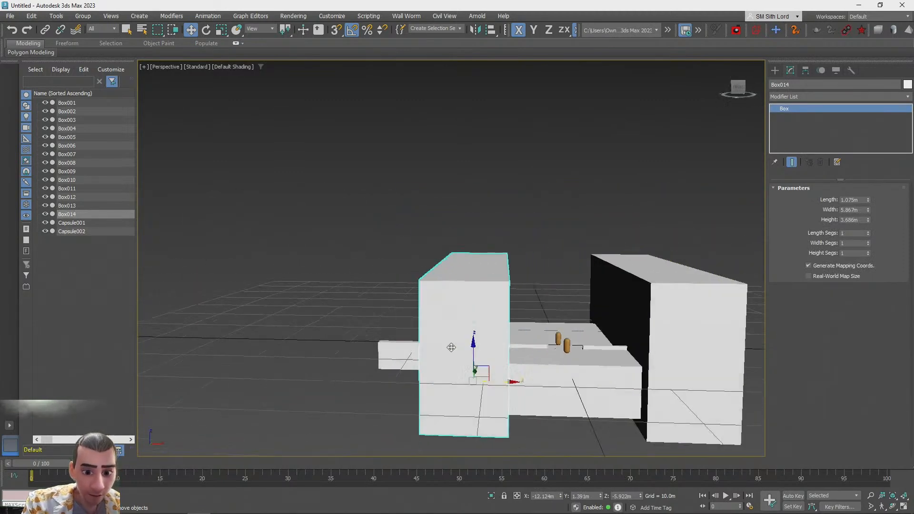
Clone one of the wall blocks as another copy for a further wall
left_click(367, 357)
mouse_move(400, 347)
middle_mouse_down("alt")
mouse_move(477, 349)
mouse_move(521, 362)
mouse_move(396, 340)
middle_mouse_up("alt")
left_click(394, 340)
mouse_move(378, 349)
left_mouse_down("shift")
mouse_move(490, 371)
mouse_move(484, 305)
left_mouse_up("shift")
left_click(444, 301)
key("r")
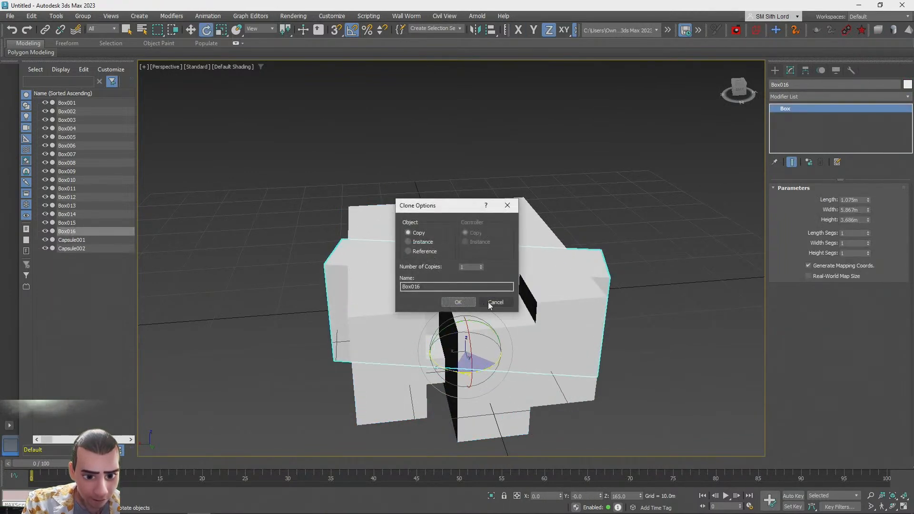
left_click(497, 306)
left_click_drag(496, 368, 501, 369)
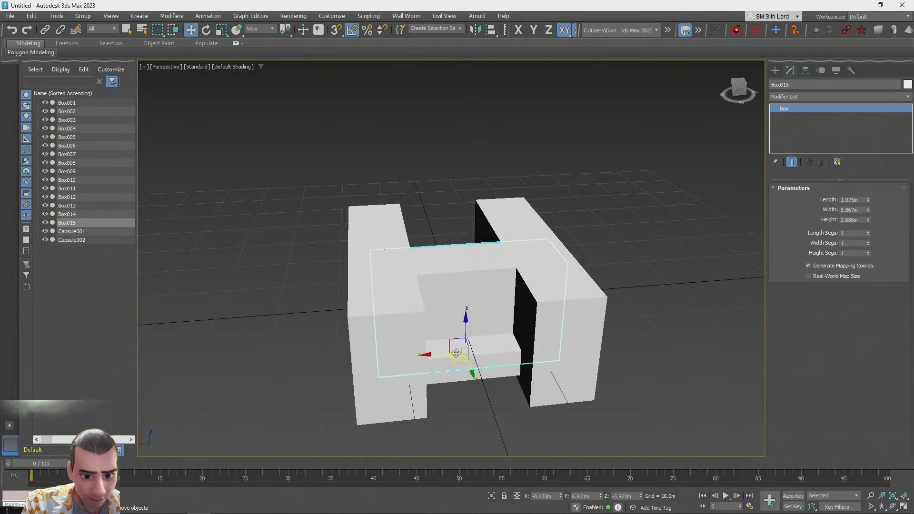
Move the newest wall copy along its length to close off the room's side
middle_click_drag(477, 400, 540, 306, "alt")
scroll(523, 333, "up", 4)
left_click_drag(536, 301, 582, 254)
scroll(578, 267, "down", 5)
left_click(598, 237)
middle_click_drag(578, 267, 498, 353, "alt")
left_click(477, 345)
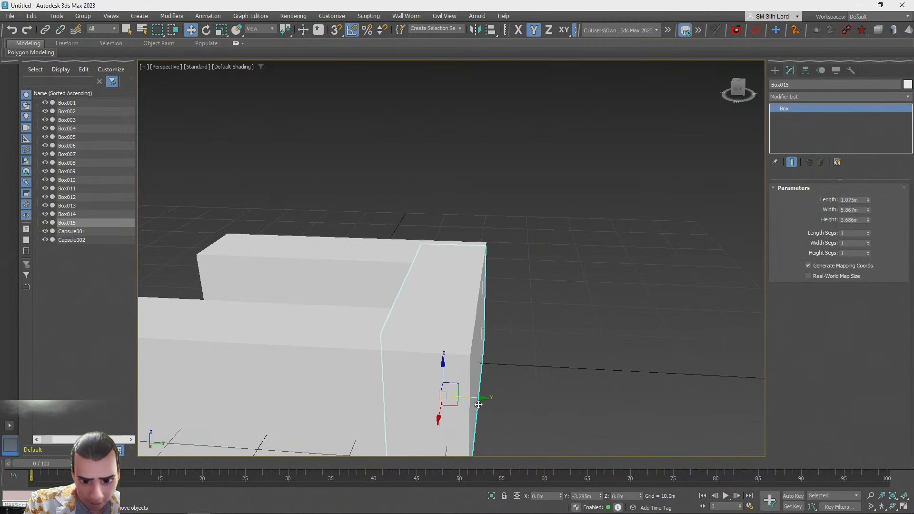
left_click_drag(479, 408, 485, 408)
middle_click_drag(485, 408, 599, 333, "alt")
left_click(600, 332)
Clone that wall as another copy and move it into place to enclose the room's front
scroll(600, 333, "down", 5)
scroll(510, 367, "up", 5)
middle_click_drag(510, 367, 578, 309, "alt")
left_click(370, 253)
mouse_move(370, 252)
middle_mouse_down("alt")
mouse_move(392, 253)
mouse_move(356, 290)
mouse_move(375, 256)
middle_mouse_up("alt")
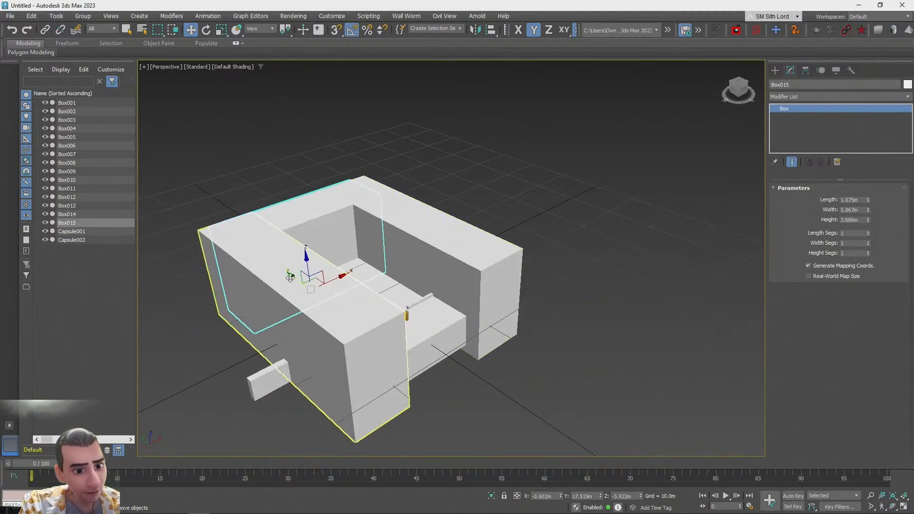
mouse_move(413, 351)
left_mouse_down()
mouse_move(435, 384)
mouse_move(422, 376)
mouse_move(454, 386)
left_mouse_up()
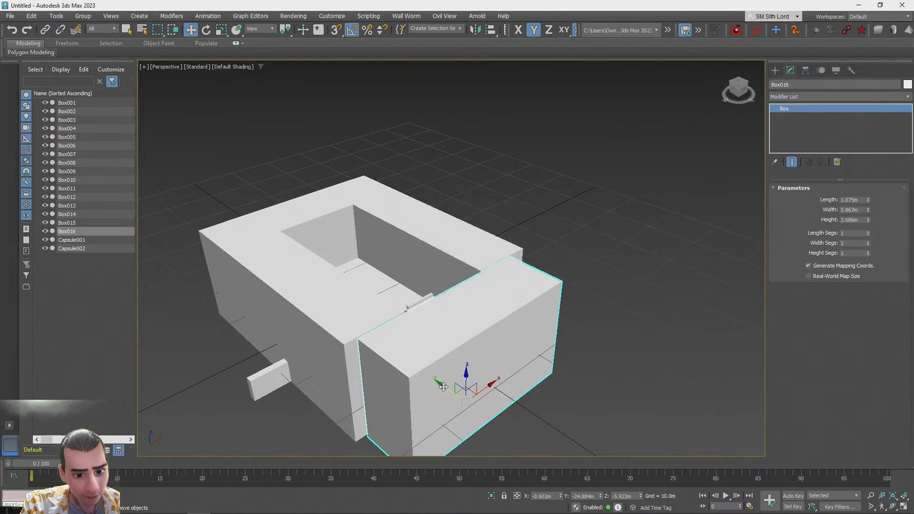
left_click(591, 265)
middle_click_drag(591, 265, 577, 398, "alt")
left_click(410, 356)
middle_click_drag(410, 356, 443, 404, "alt")
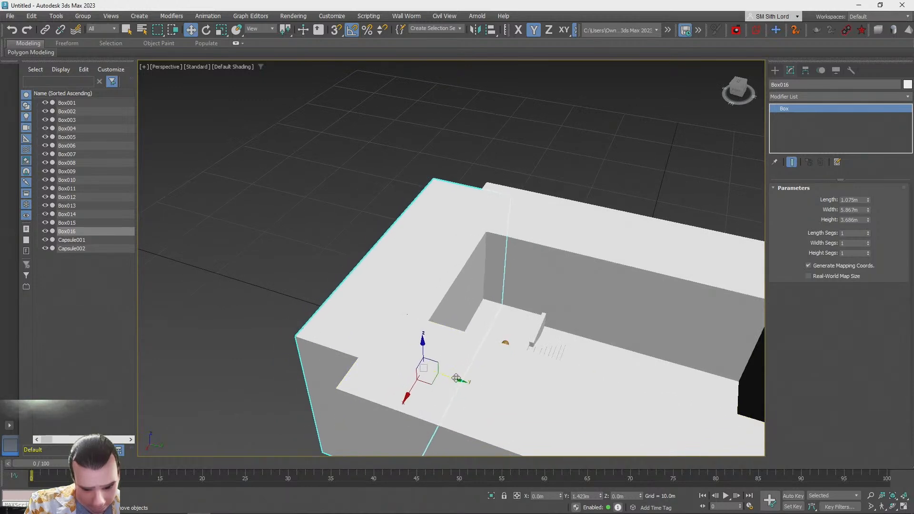
left_click(305, 239)
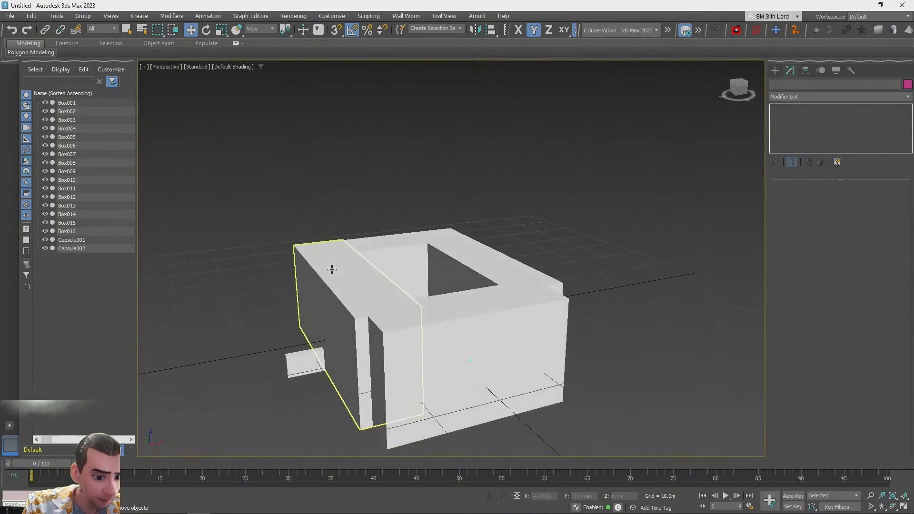
Clone a wall block upward above the room and scale the copy up uniformly into a large top block
left_click(369, 325)
mouse_move(352, 333)
left_mouse_down("shift")
mouse_move(350, 297)
mouse_move(437, 288)
left_mouse_up("shift")
left_click(447, 302)
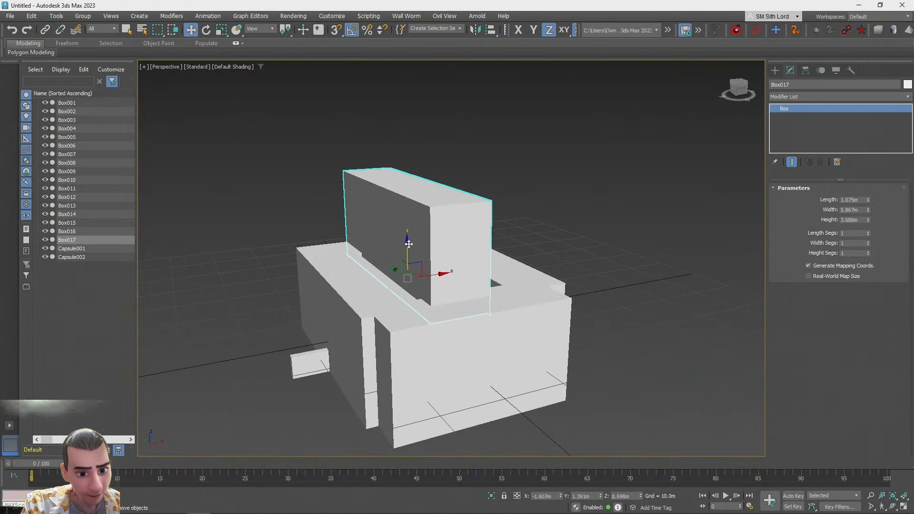
left_click_drag(367, 286, 310, 286)
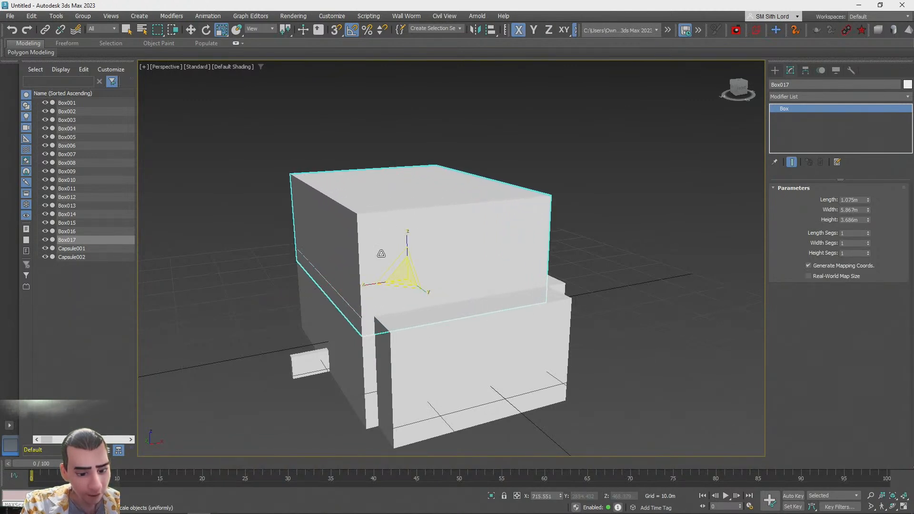
Orbit and zoom through the enclosed room to inspect the blocked-out interior
left_click(624, 310)
middle_click_drag(605, 291, 410, 339, "alt")
scroll(395, 383, "down", 4)
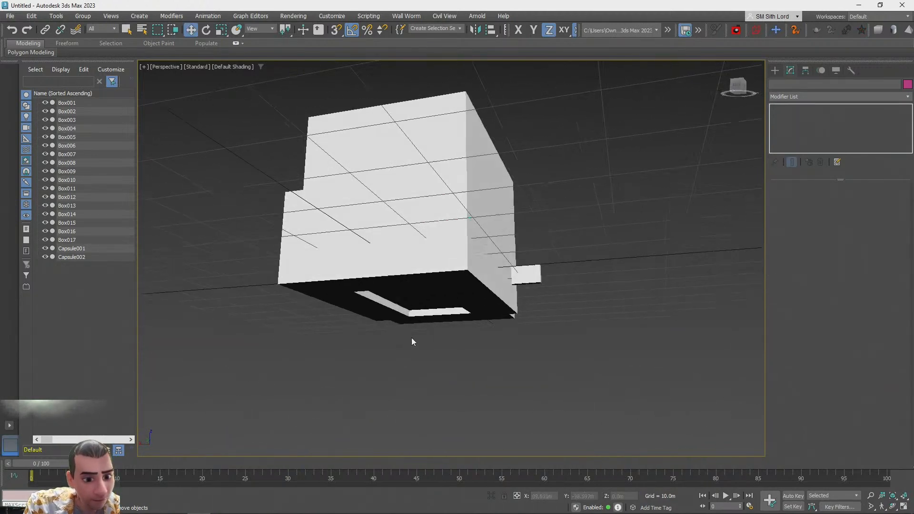
scroll(411, 337, "up", 5)
scroll(416, 333, "down", 4)
scroll(420, 336, "up", 3)
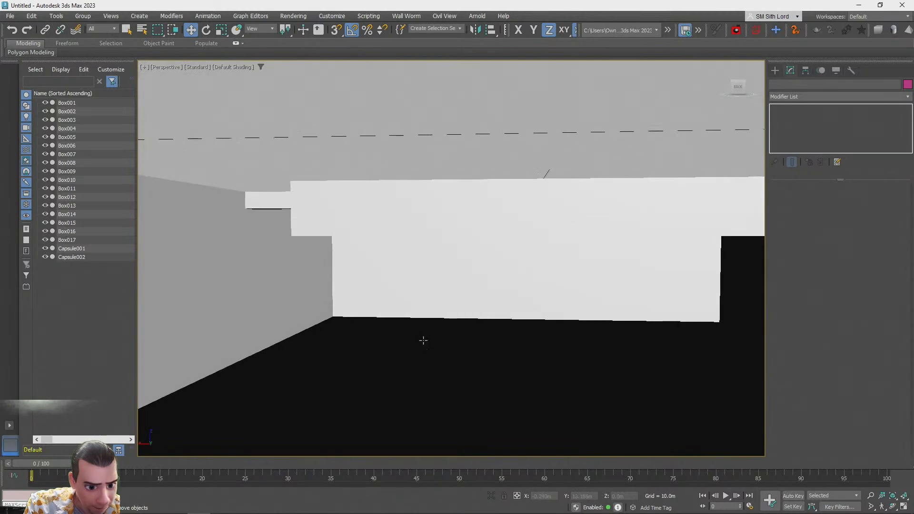
scroll(422, 339, "down", 4)
left_click(312, 346)
scroll(310, 345, "up", 3)
middle_click_drag(310, 345, 313, 344, "alt")
scroll(426, 325, "down", 4)
middle_click_drag(427, 325, 510, 270, "alt")
scroll(380, 306, "up", 4)
scroll(459, 342, "down", 5)
left_click(589, 331)
key("q")
scroll(562, 301, "up", 2)
scroll(547, 353, "up", 8)
middle_click_drag(458, 374, 352, 354, "alt")
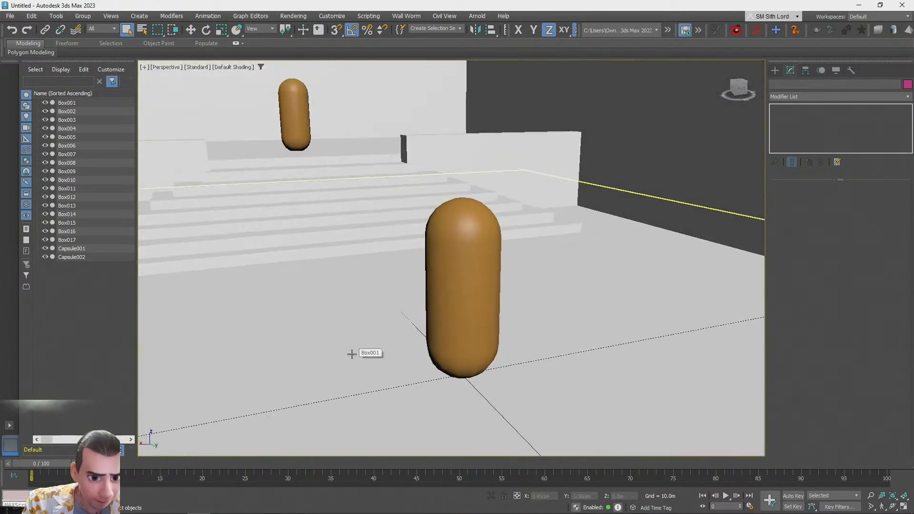
scroll(504, 264, "down", 5)
scroll(500, 267, "up", 4)
middle_click_drag(394, 200, 695, 267)
Select the large block outlined around the stairs and switch object creation to Compound Objects
left_click(362, 263)
scroll(662, 267, "down", 2)
left_click(776, 70)
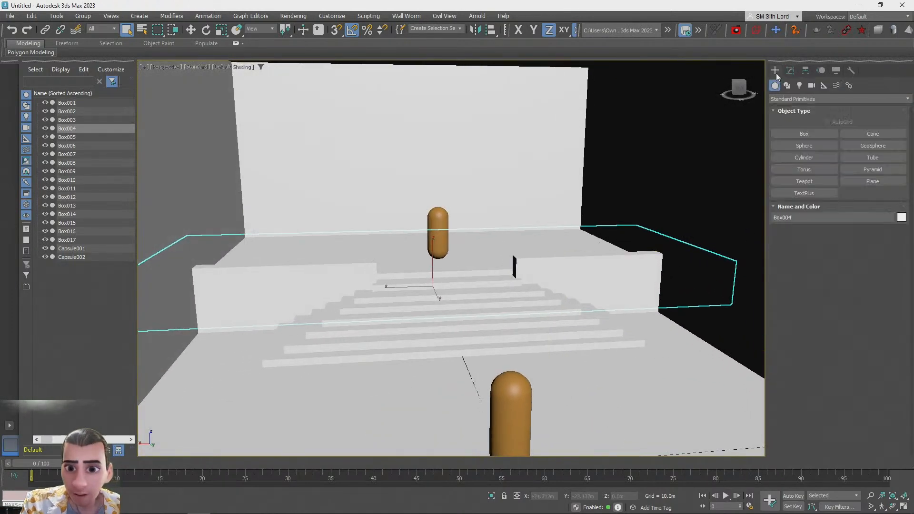
left_click(789, 99)
left_click(792, 125)
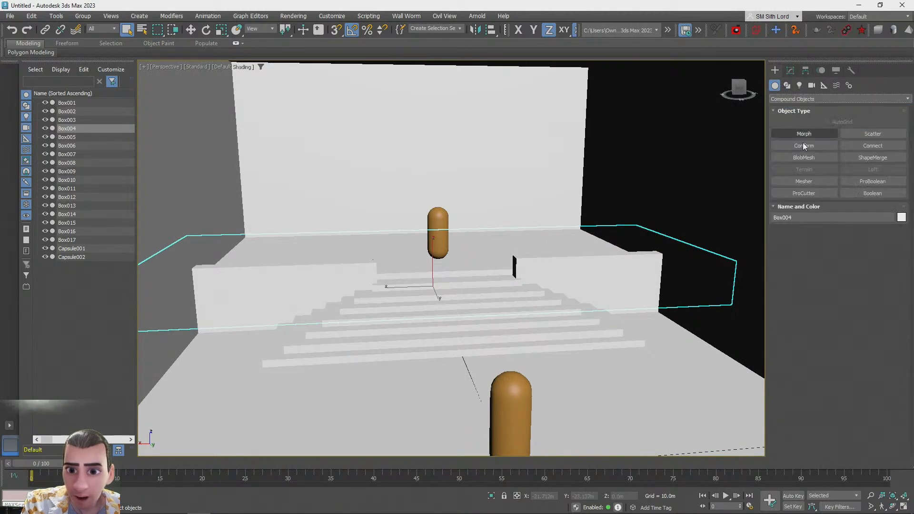
Union the walls, floor, stairs and other room blocks into the large block with ProBoolean
left_click(864, 182)
left_click(810, 324)
scroll(793, 413, "down", 3)
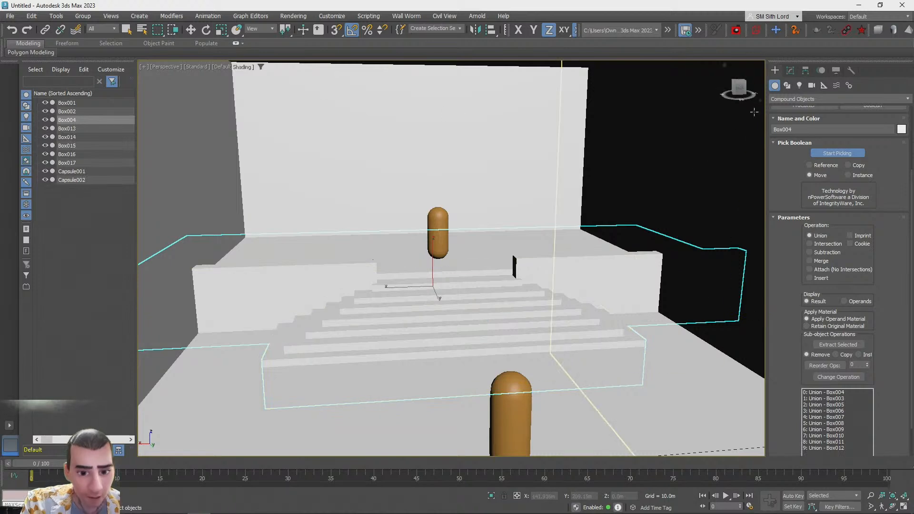
middle_click_drag(647, 347, 386, 274, "alt")
scroll(669, 253, "down", 3)
left_click(391, 276)
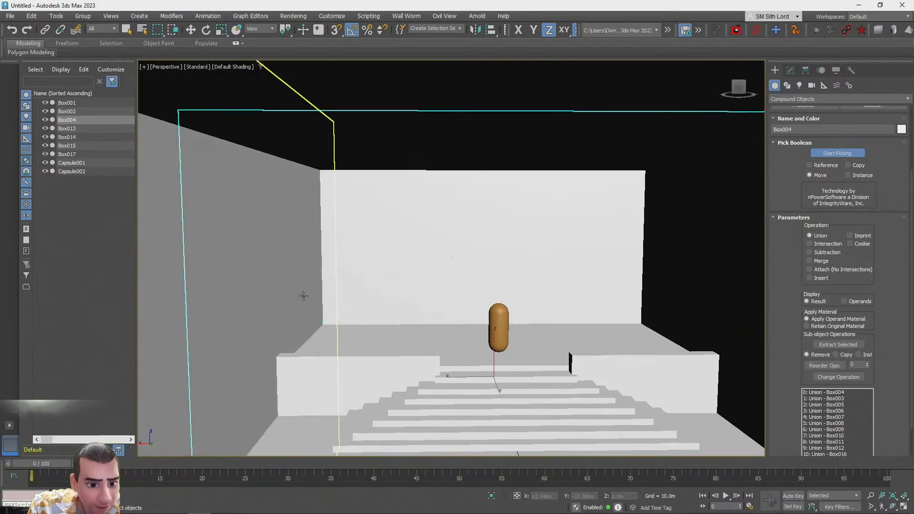
left_click(271, 284)
middle_click_drag(271, 284, 609, 259, "alt")
scroll(608, 259, "up", 3)
left_click(460, 112)
middle_click_drag(460, 112, 520, 290, "alt")
scroll(516, 267, "up", 4)
left_click(508, 231)
middle_click_drag(524, 202, 394, 206, "alt")
scroll(393, 206, "up", 3)
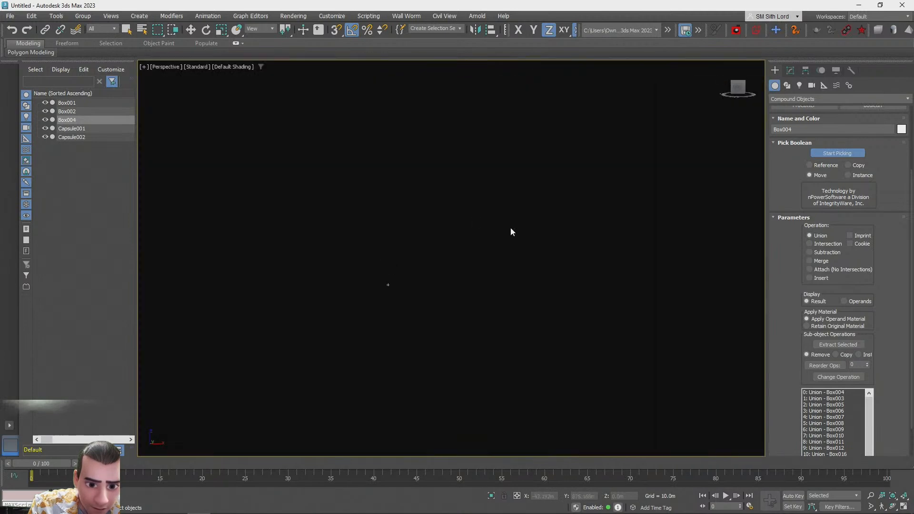
scroll(500, 243, "down", 3)
middle_click_drag(510, 258, 523, 280, "alt")
scroll(523, 280, "down", 5)
middle_click_drag(438, 220, 479, 274, "alt")
scroll(445, 310, "up", 3)
middle_click_drag(448, 308, 545, 304, "alt")
scroll(518, 363, "up", 3)
scroll(518, 362, "down", 8)
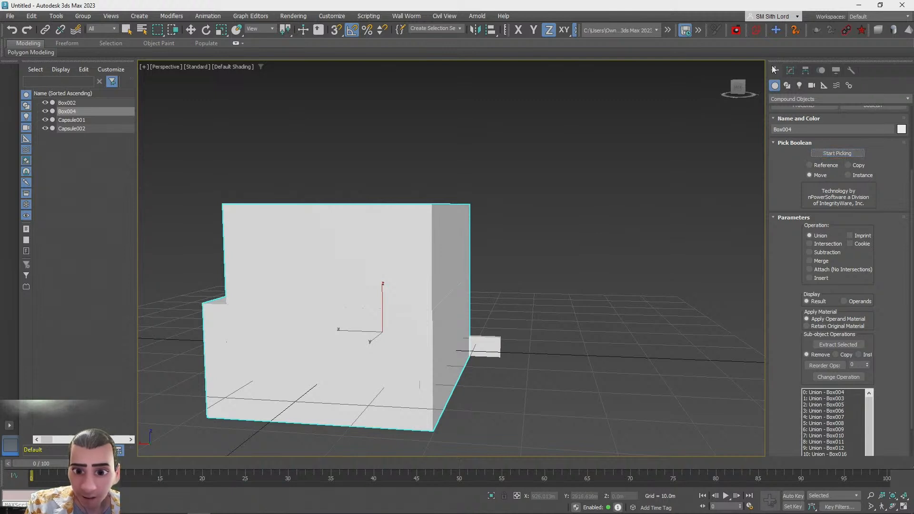
Select the small box and scale it up into a tall slab beside the room block
left_click(790, 70)
left_click(497, 348)
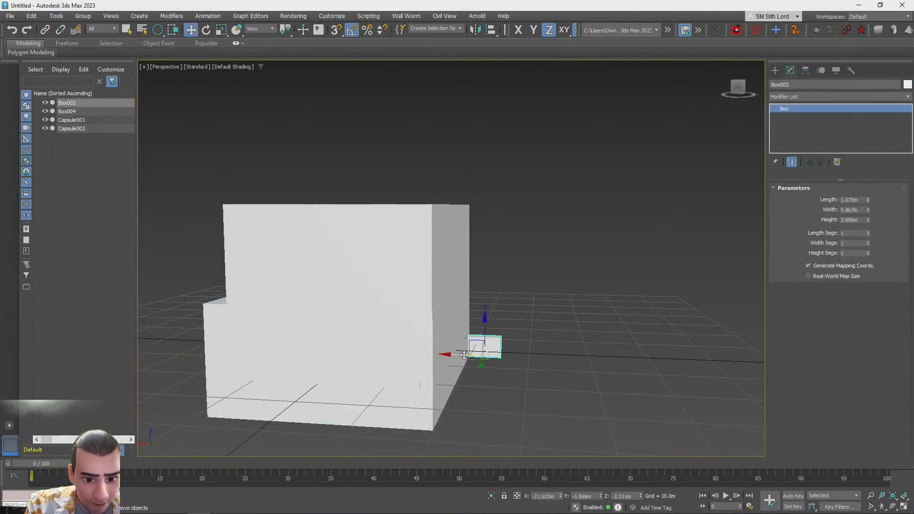
middle_click_drag(551, 359, 504, 348, "alt")
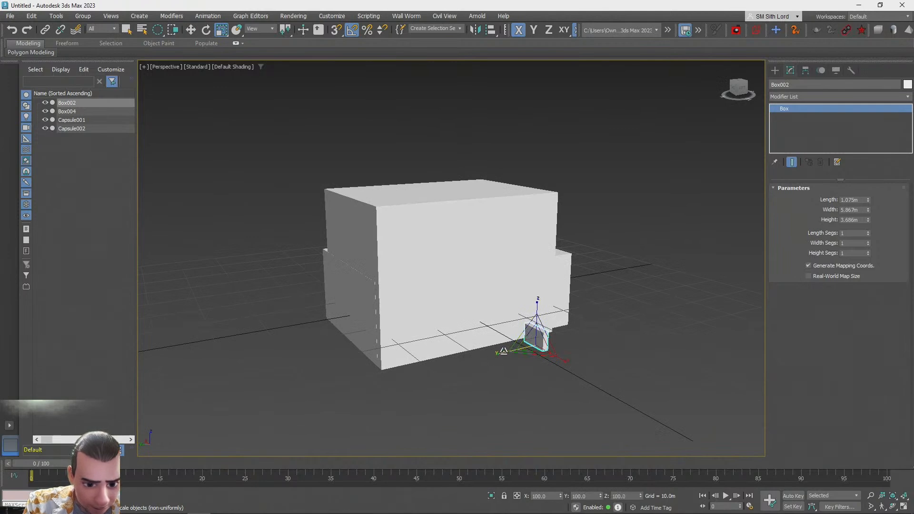
left_click_drag(525, 347, 545, 171)
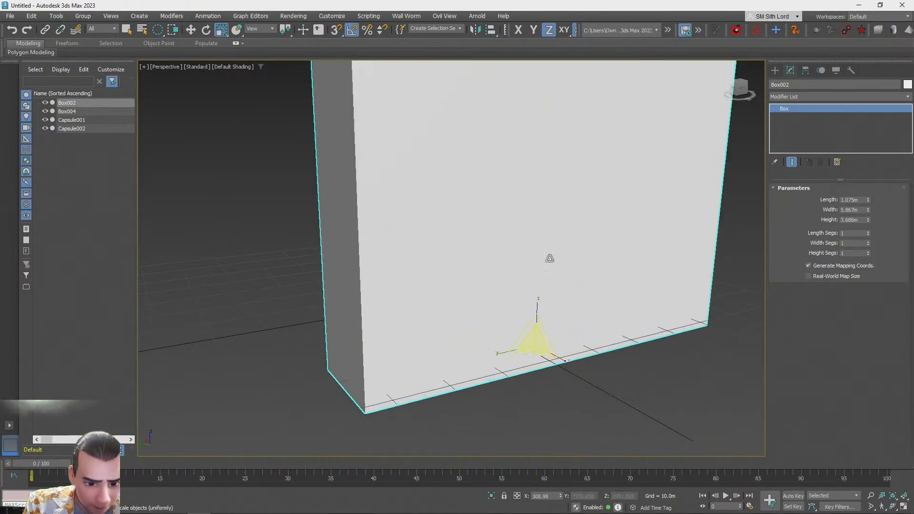
left_click_drag(537, 310, 536, 384)
middle_click_drag(457, 376, 595, 393, "alt")
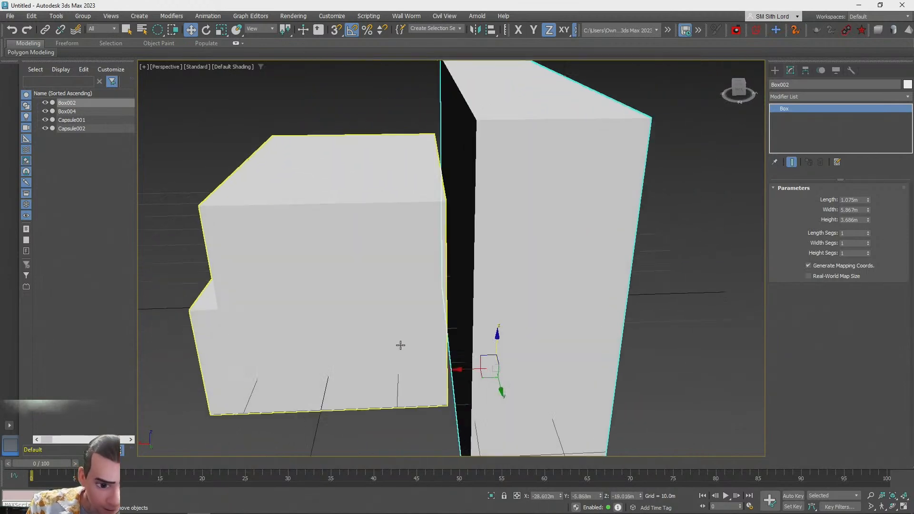
scroll(384, 343, "up", 3)
scroll(519, 393, "down", 4)
middle_click_drag(519, 394, 513, 345, "alt")
scroll(510, 376, "up", 5)
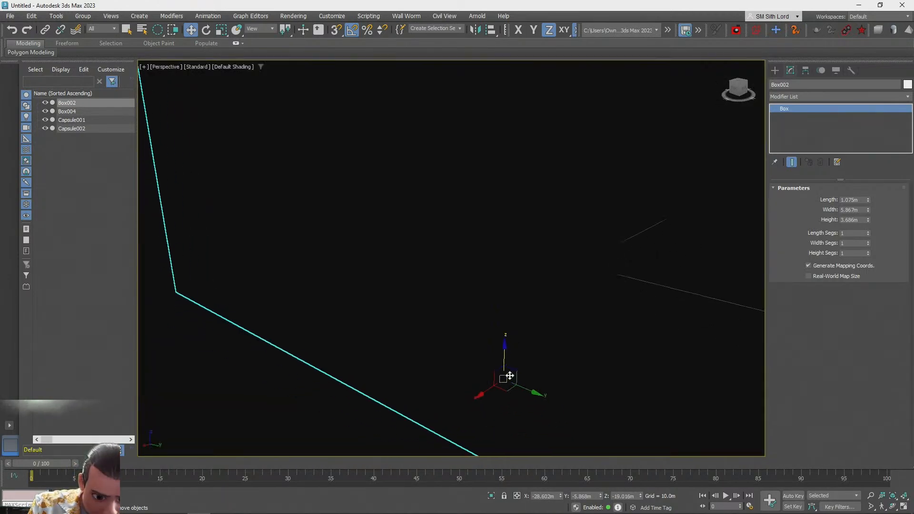
scroll(502, 374, "down", 6)
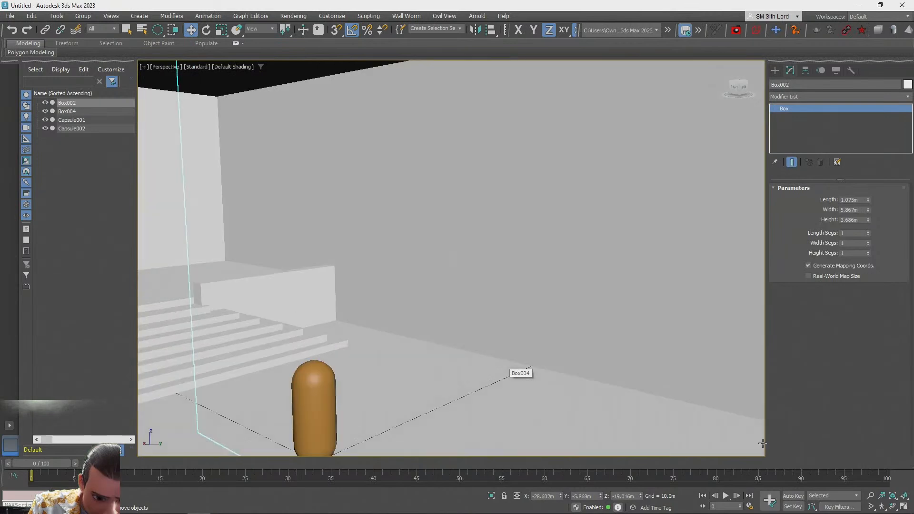
scroll(516, 374, "up", 2)
Move the tall slab along X so it overlaps the left edge of the room block in the top view
left_click(906, 508)
scroll(343, 157, "up", 5)
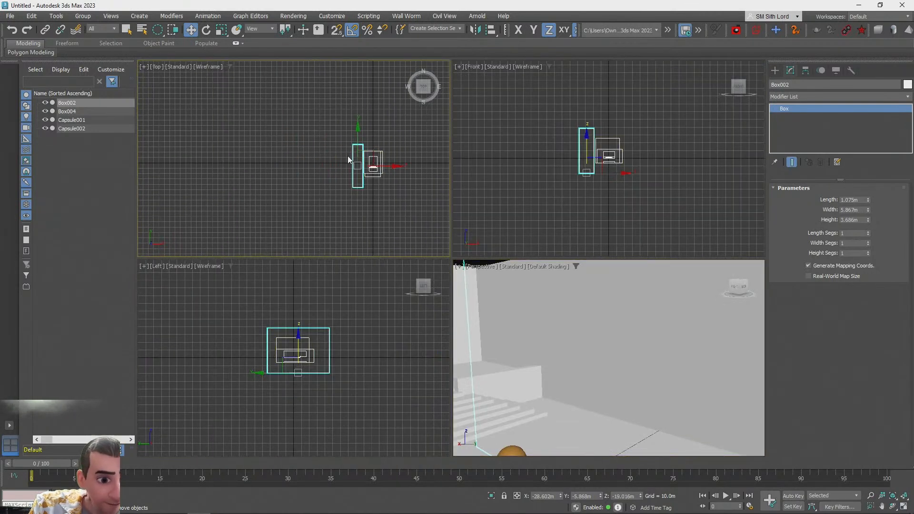
left_click_drag(261, 169, 296, 168)
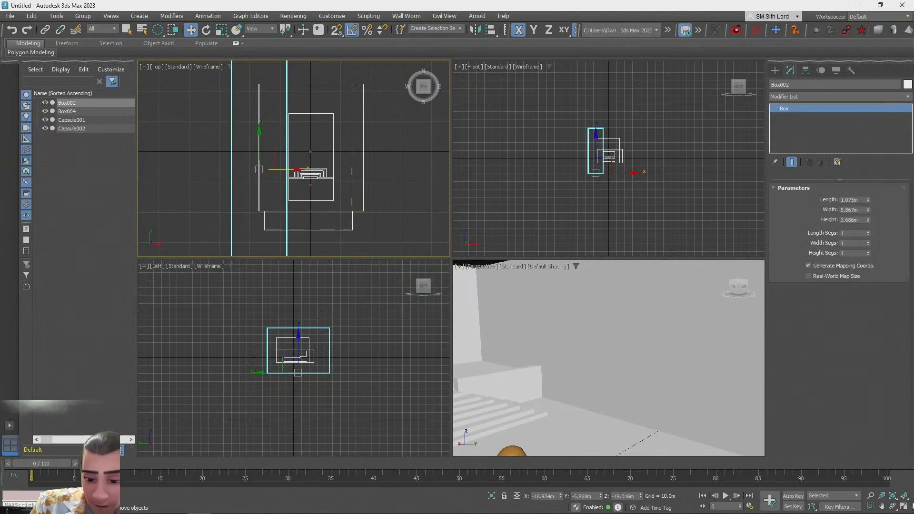
key("alt+w")
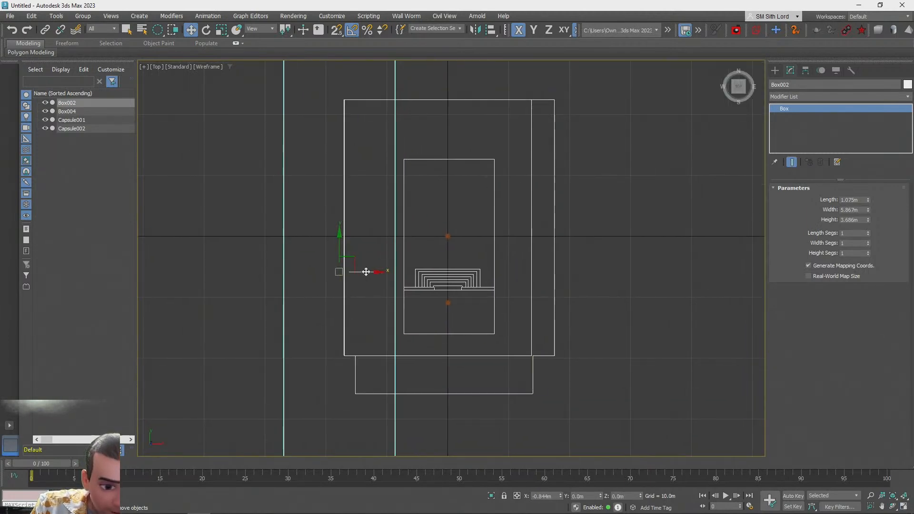
left_click_drag(371, 271, 373, 271)
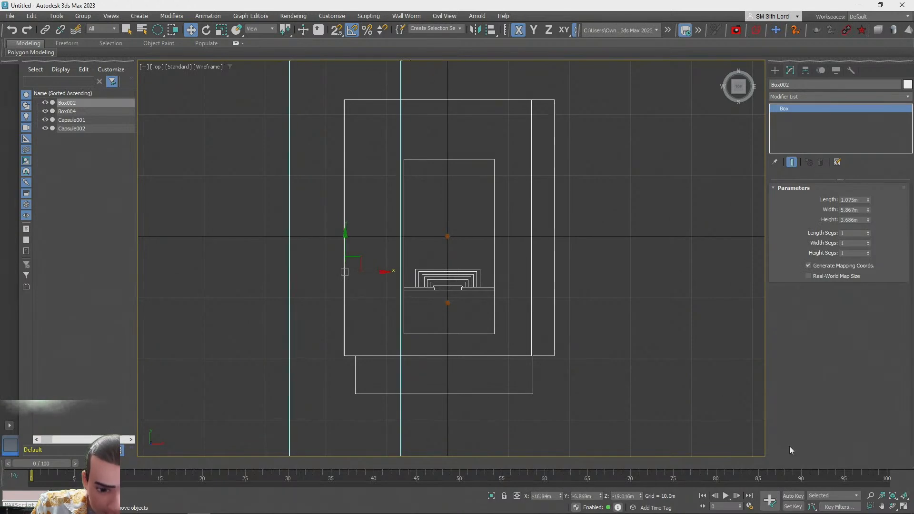
left_click(904, 508)
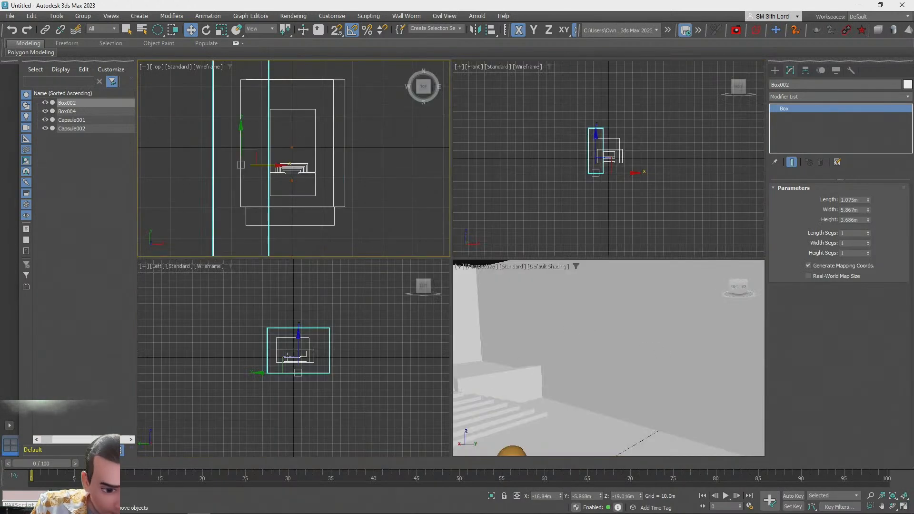
left_click(903, 508)
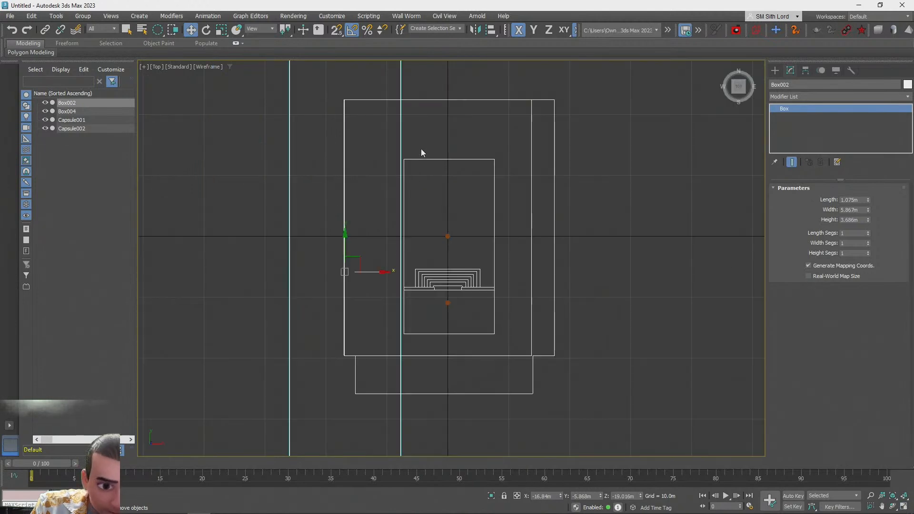
Subtract the slab from the room block using ProBoolean Subtraction with the Copy option
left_click(443, 159)
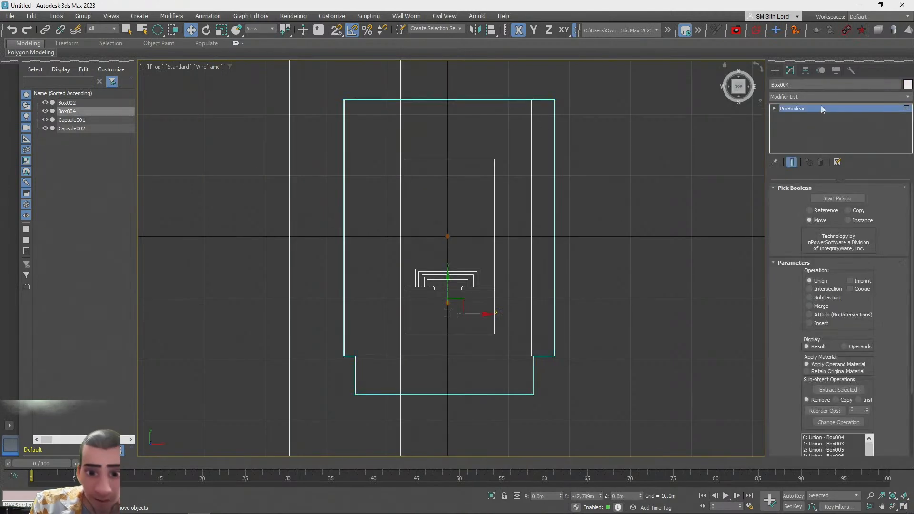
left_click(837, 199)
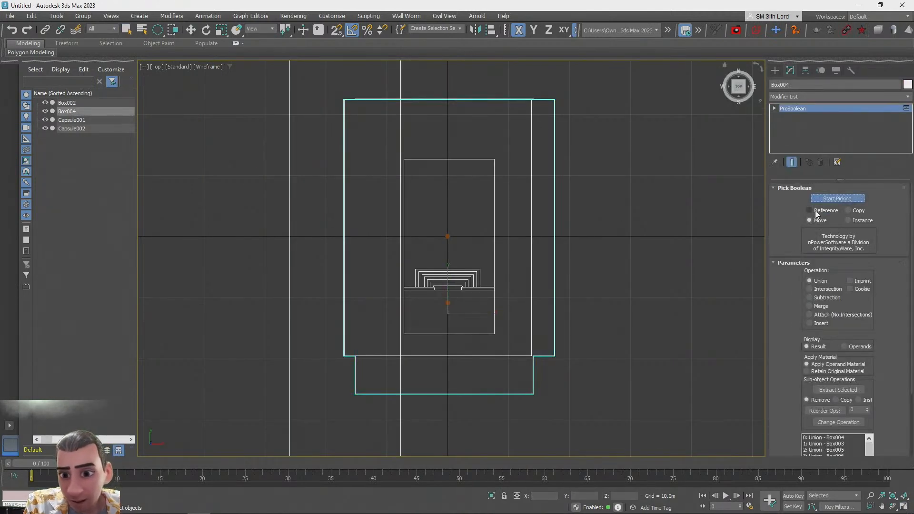
left_click(848, 211)
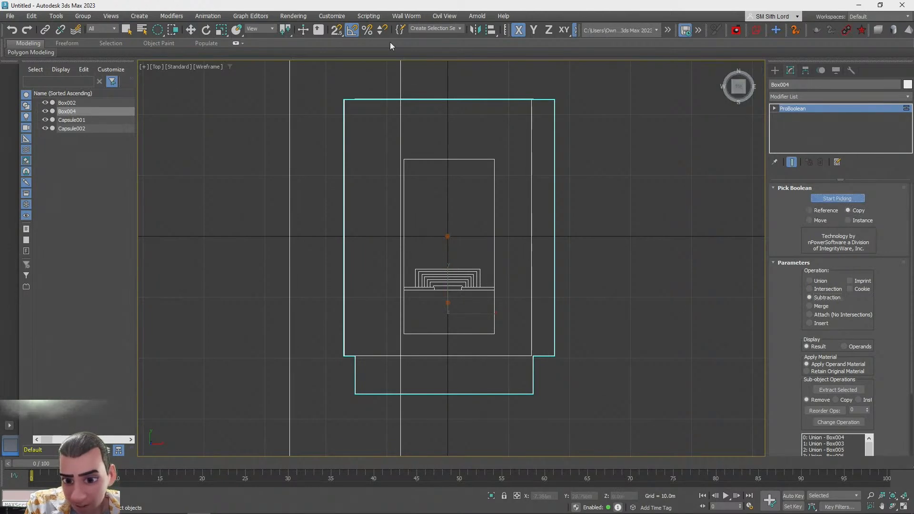
left_click(399, 72)
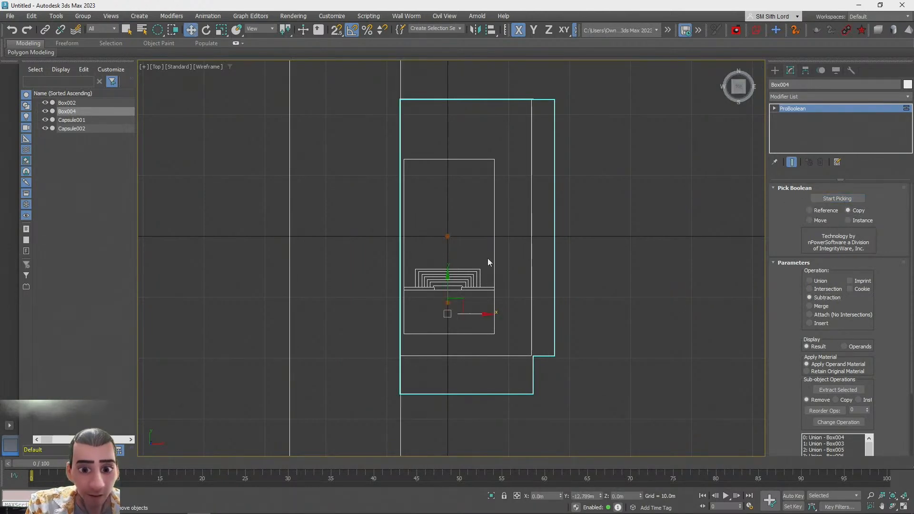
Move the kept slab over the block's right edge and subtract it again from the block
left_click(397, 83)
left_click(401, 81)
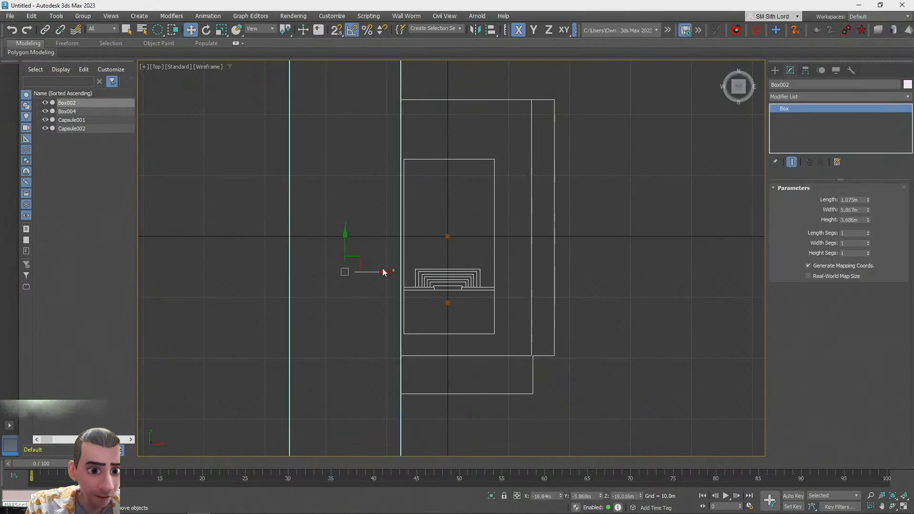
left_click_drag(368, 273, 577, 277)
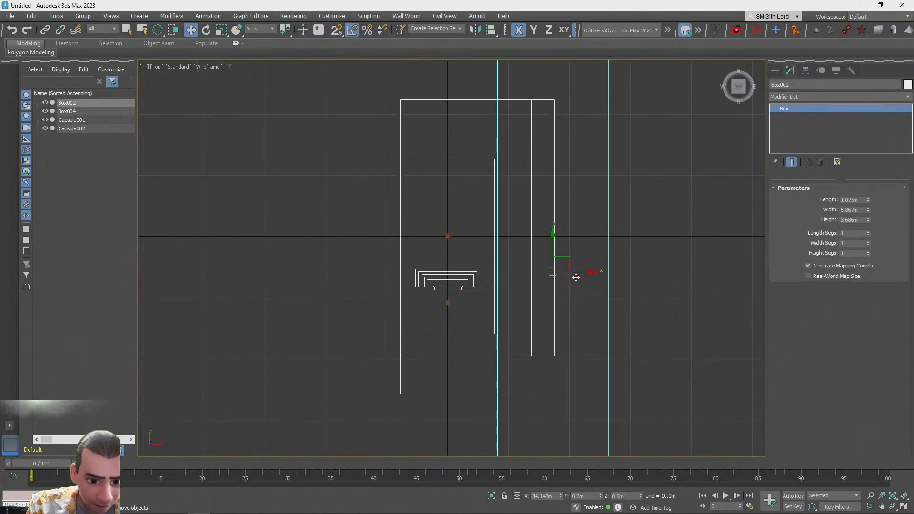
left_click(451, 100)
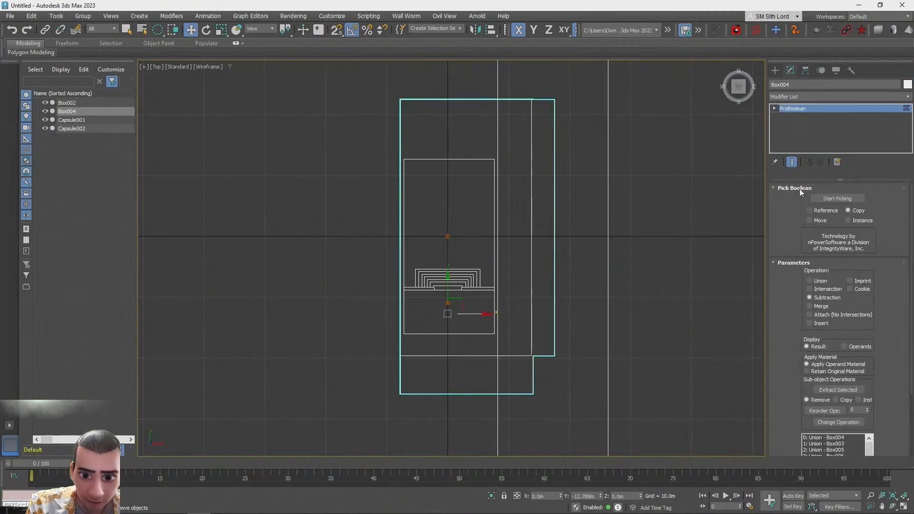
left_click(606, 160)
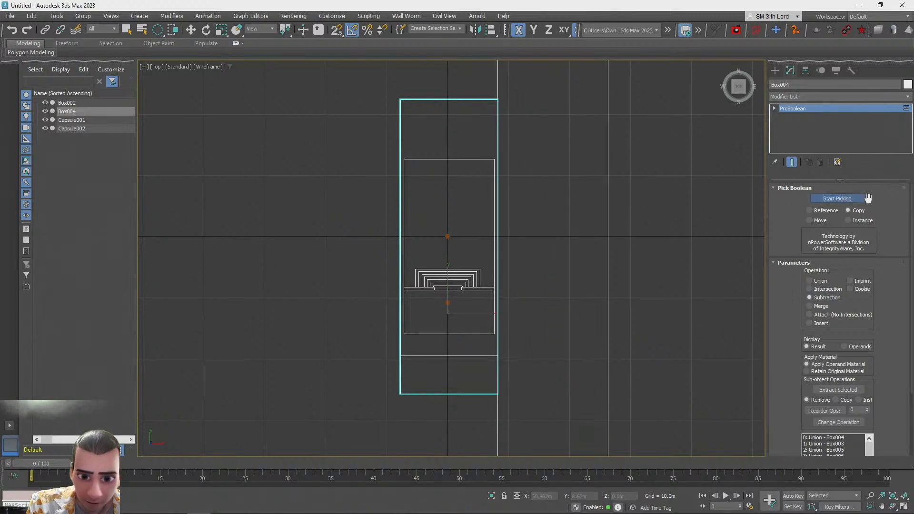
Rotate the slab horizontal across the block's back end and clone a copy across the front end
left_click(497, 107)
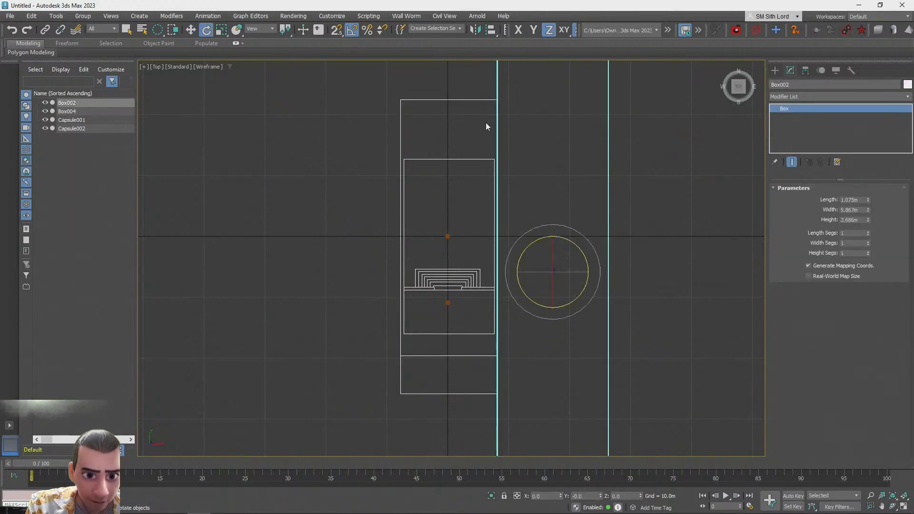
left_click_drag(537, 241, 506, 268)
left_click_drag(572, 260, 451, 87)
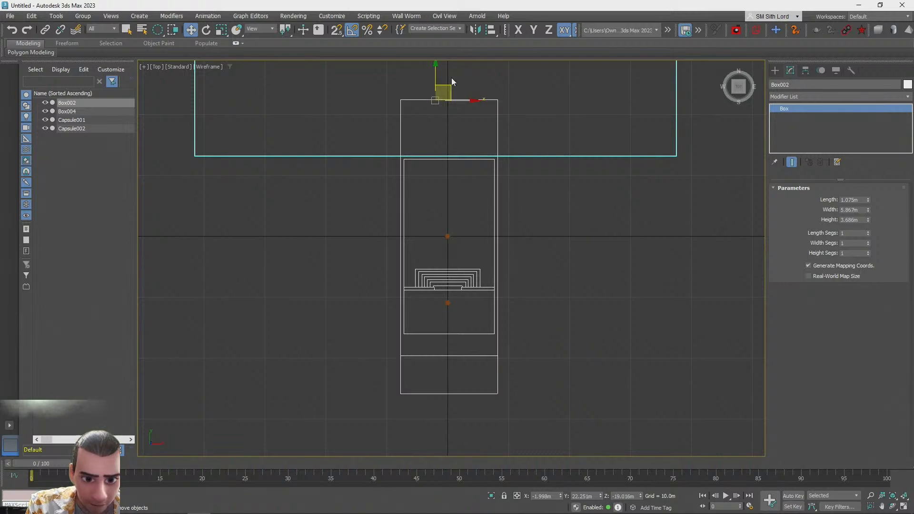
mouse_move(436, 72)
left_mouse_down()
mouse_move(435, 382)
mouse_move(434, 361)
left_mouse_up()
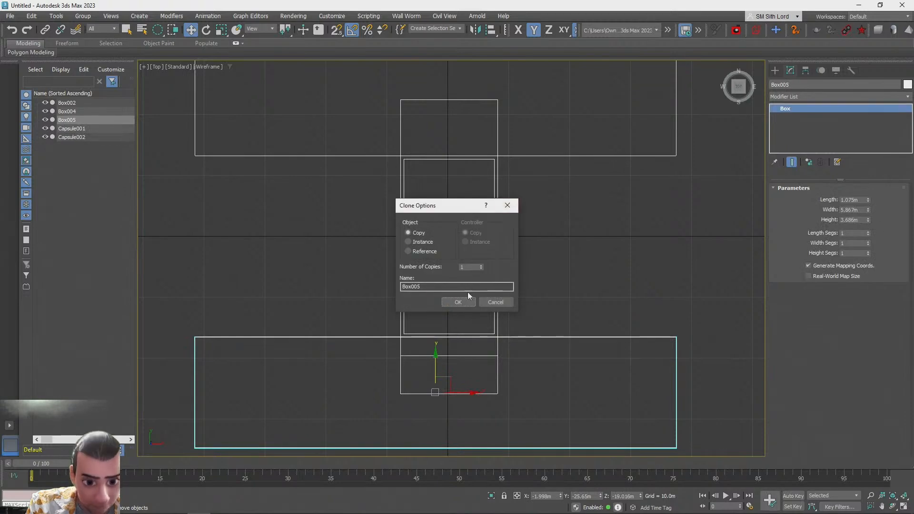
key("Return")
Subtract both horizontal slabs from the room block with ProBoolean
left_click(496, 232)
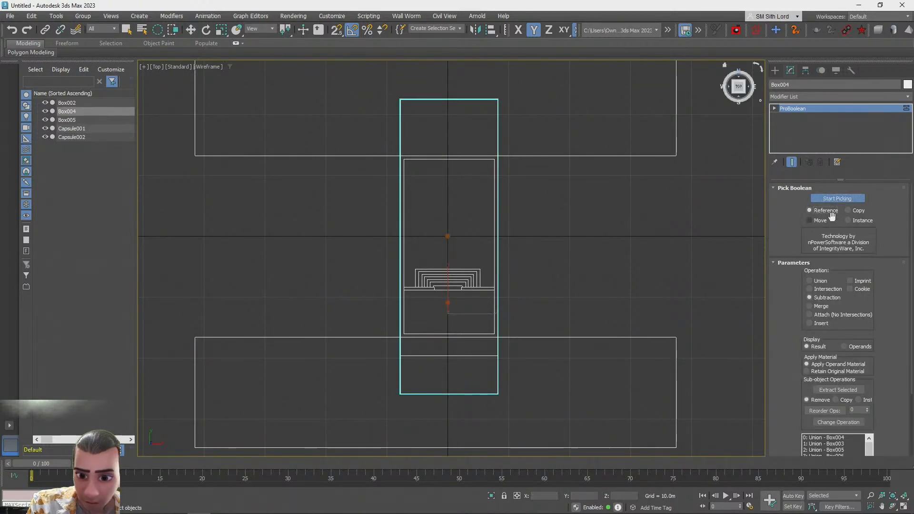
left_click(645, 157)
left_click(631, 339)
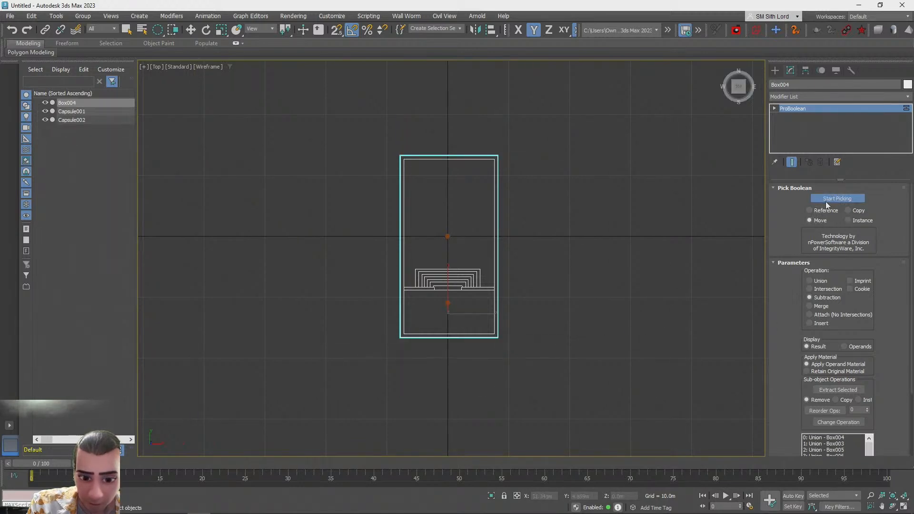
left_click(623, 292)
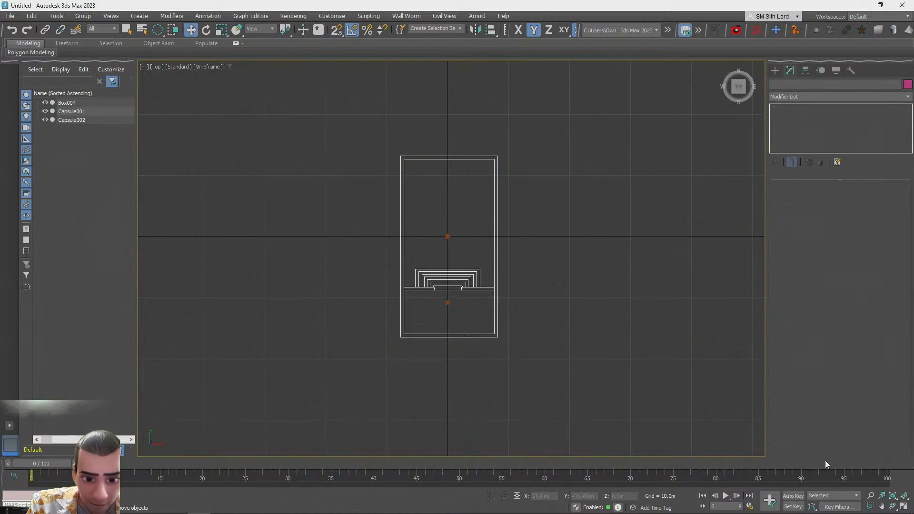
Create a large flat box spanning over the top of the room block and set its colour to white
left_click(903, 506)
scroll(580, 347, "down", 10)
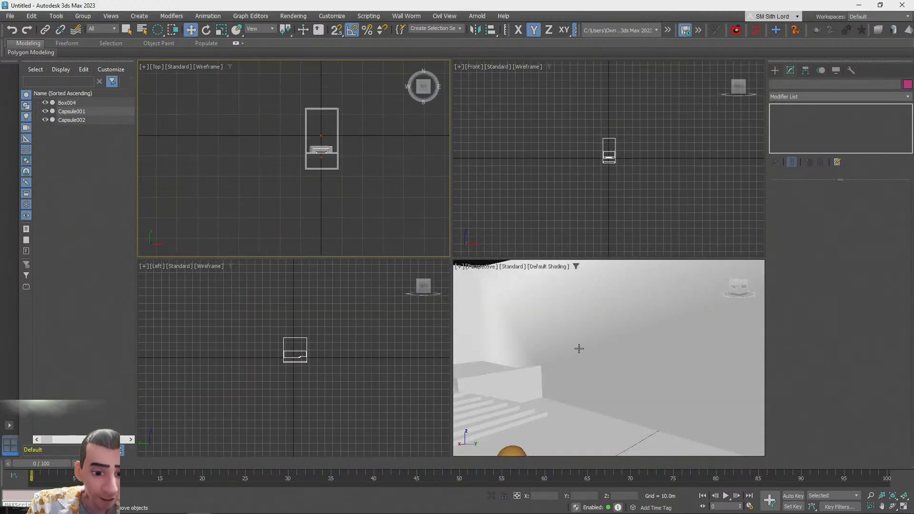
scroll(289, 192, "up", 10)
left_click(579, 326)
key("z")
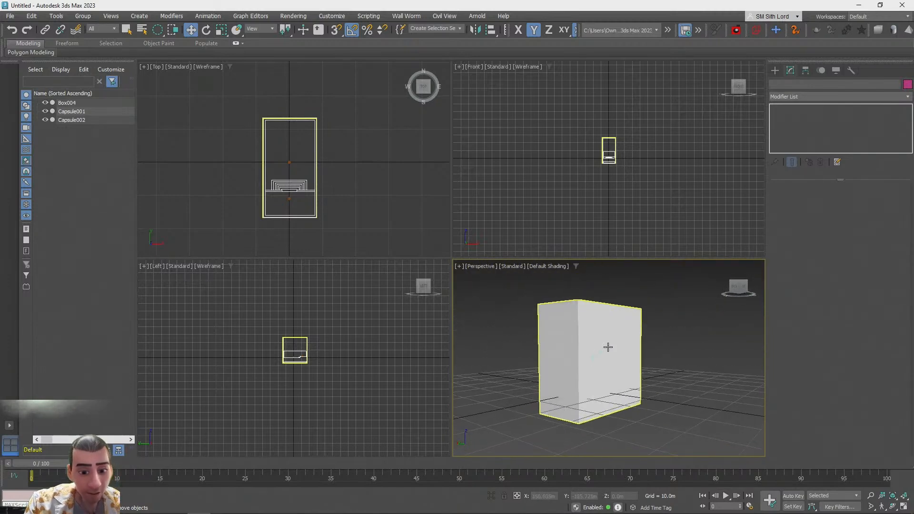
left_click(775, 70)
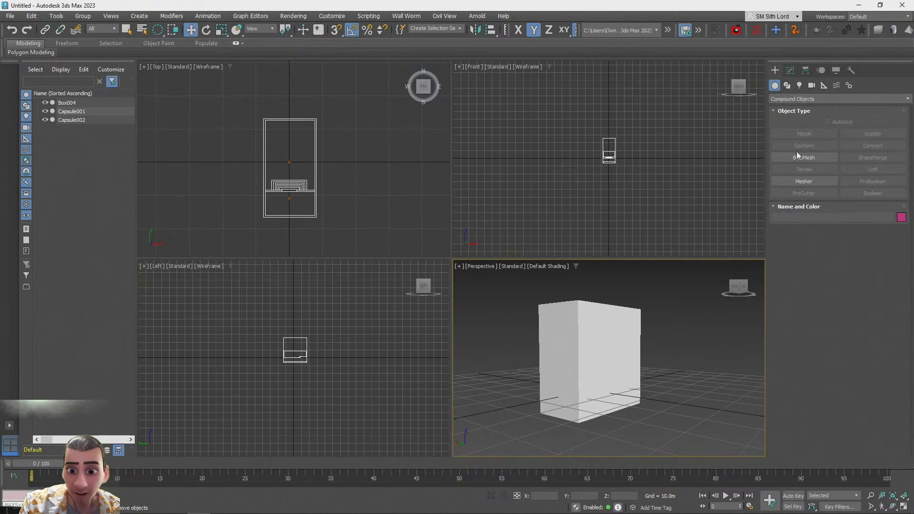
left_click(809, 99)
left_click(784, 108)
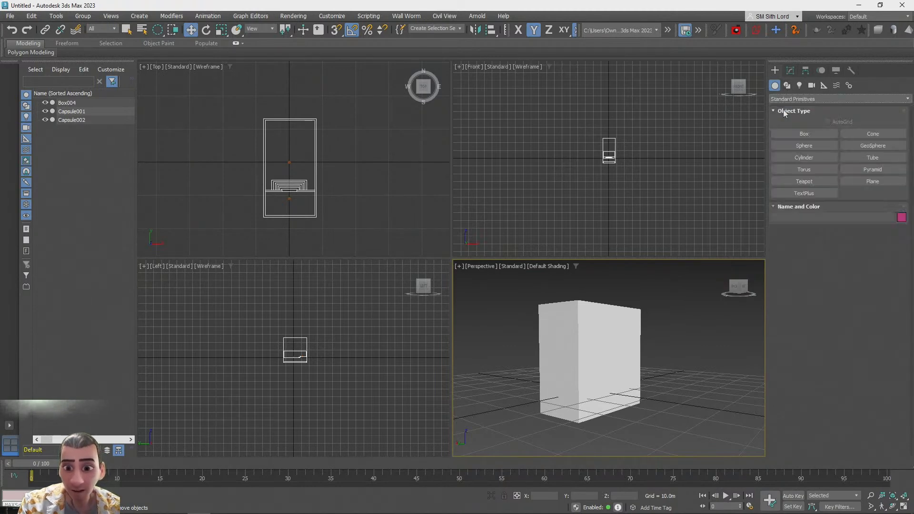
left_click(807, 134)
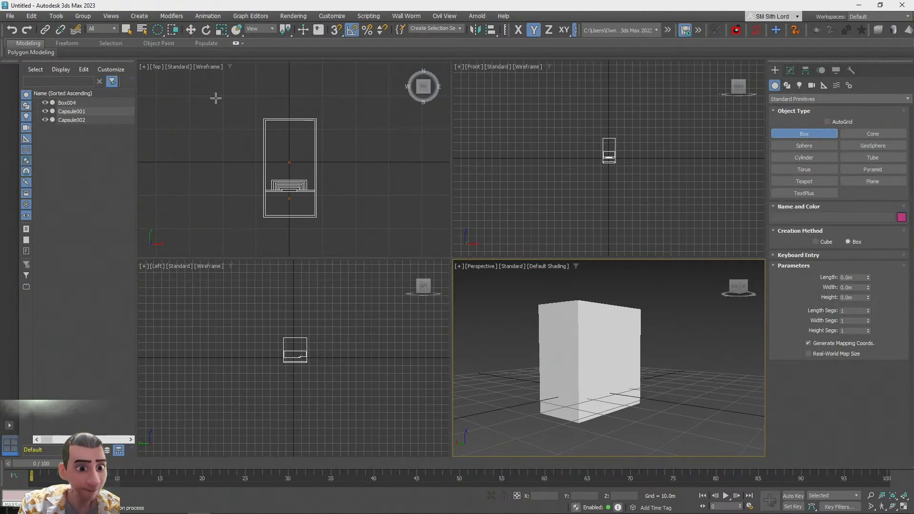
scroll(286, 344, "up", 5)
left_click_drag(210, 316, 427, 394)
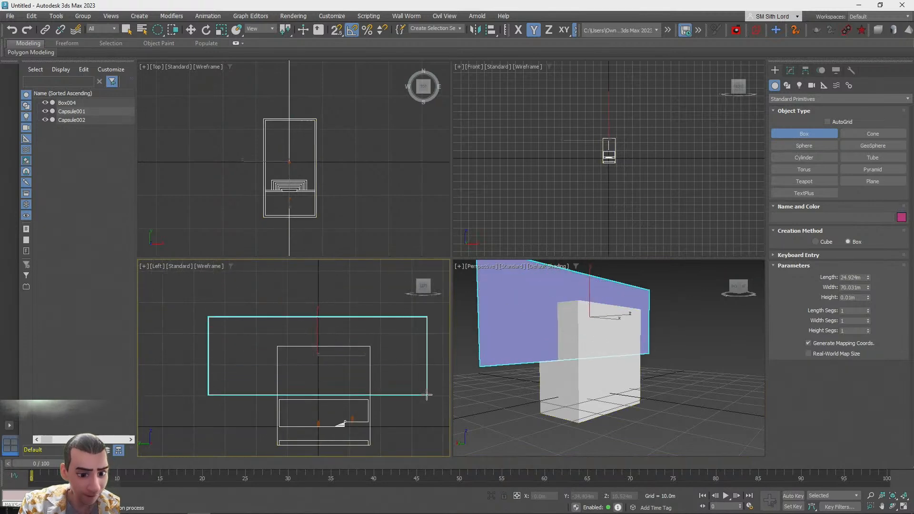
left_click(343, 214)
scroll(321, 171, "down", 4)
key("w")
left_click_drag(338, 169, 390, 173)
left_click(901, 217)
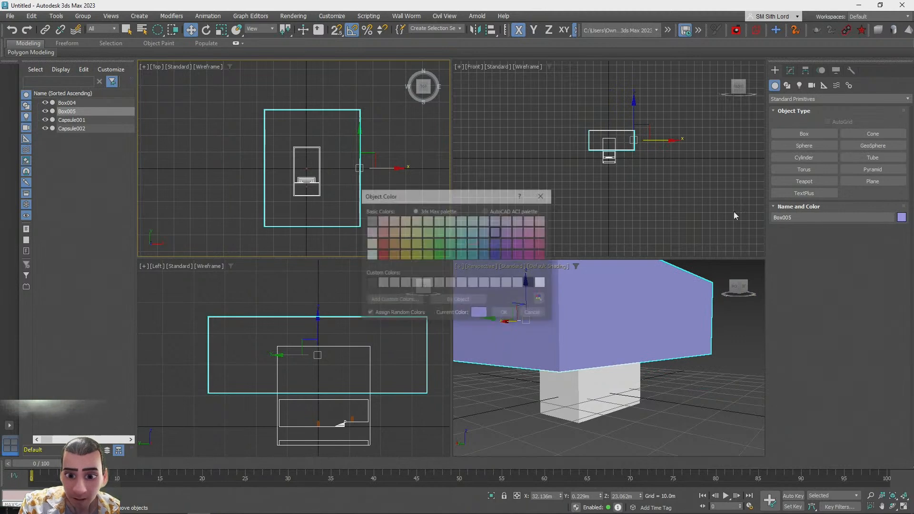
left_click(504, 313)
Position the box across the block's top and clone a copy beneath the block's bottom
middle_click_drag(362, 344, 359, 309)
scroll(358, 309, "down", 2)
left_click_drag(328, 279, 350, 269)
scroll(315, 331, "up", 5)
scroll(337, 367, "down", 4)
mouse_move(341, 295)
left_mouse_down()
mouse_move(343, 398)
mouse_move(348, 374)
left_mouse_up()
key("Return")
middle_click_drag(254, 390, 242, 403)
scroll(347, 351, "down", 3)
middle_click_drag(347, 351, 214, 400)
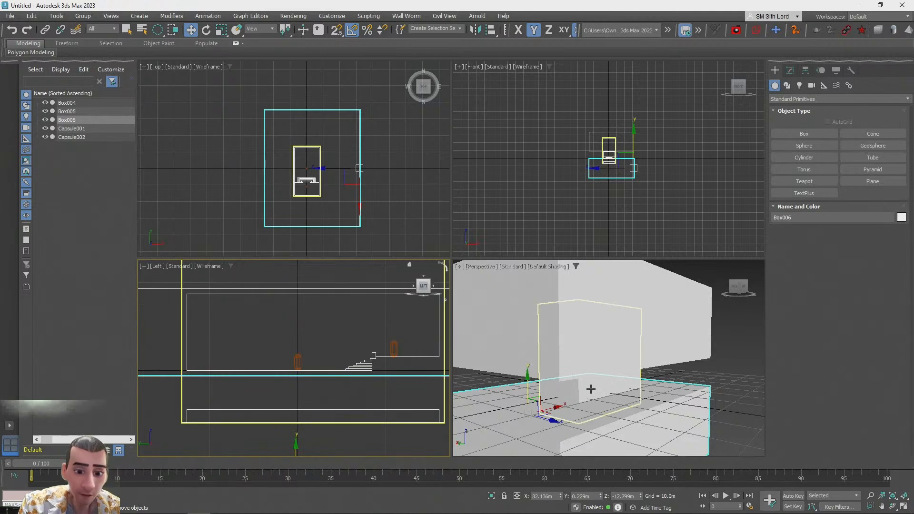
Subtract both large boxes from the room block using ProBoolean Subtraction
left_click(593, 390)
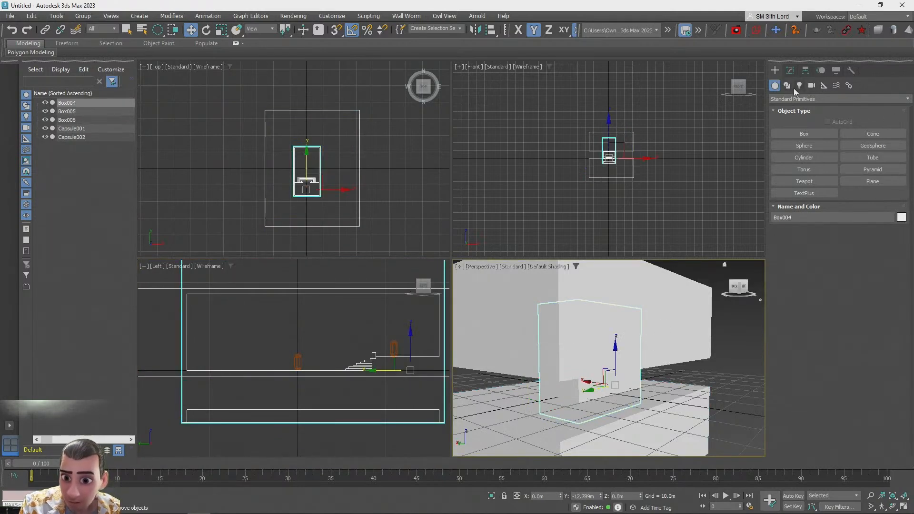
left_click(790, 71)
left_click(830, 199)
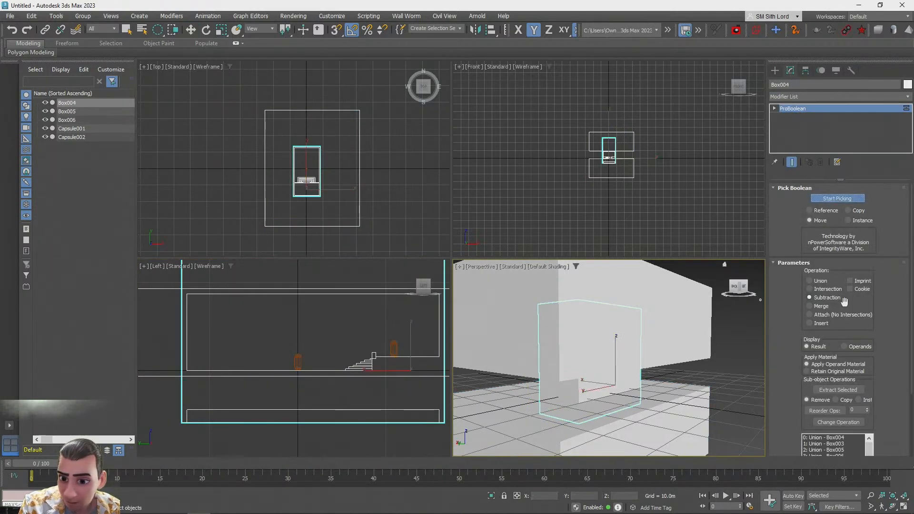
left_click(591, 328)
left_click(699, 419)
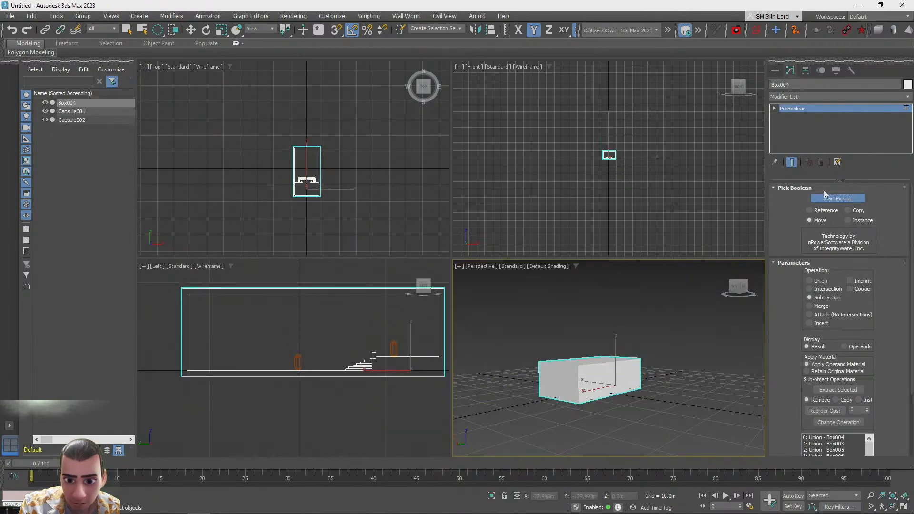
left_click(682, 362)
Create a box about 2.35 m by 7.24 m by 4.56 m beside the room block
scroll(668, 365, "up", 10)
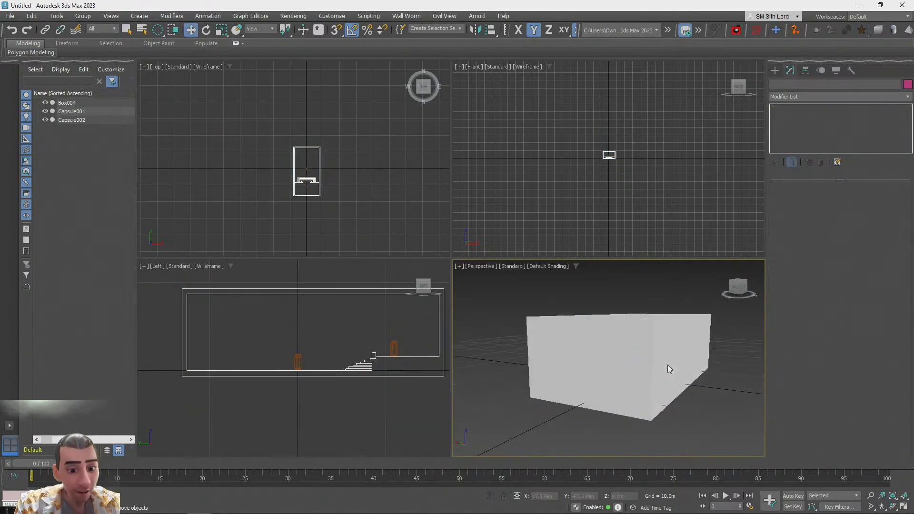
scroll(663, 364, "up", 5)
middle_click_drag(663, 364, 660, 360, "alt")
left_click(660, 360)
scroll(641, 390, "down", 5)
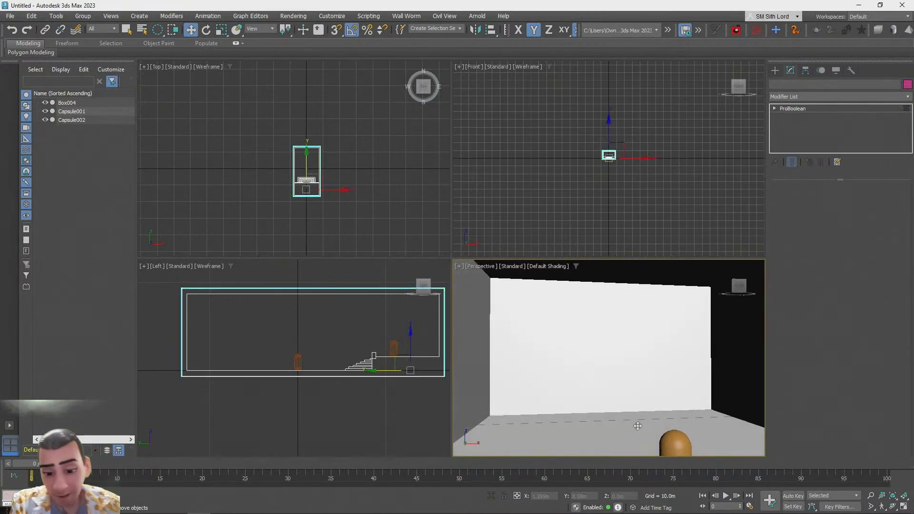
left_click(903, 508)
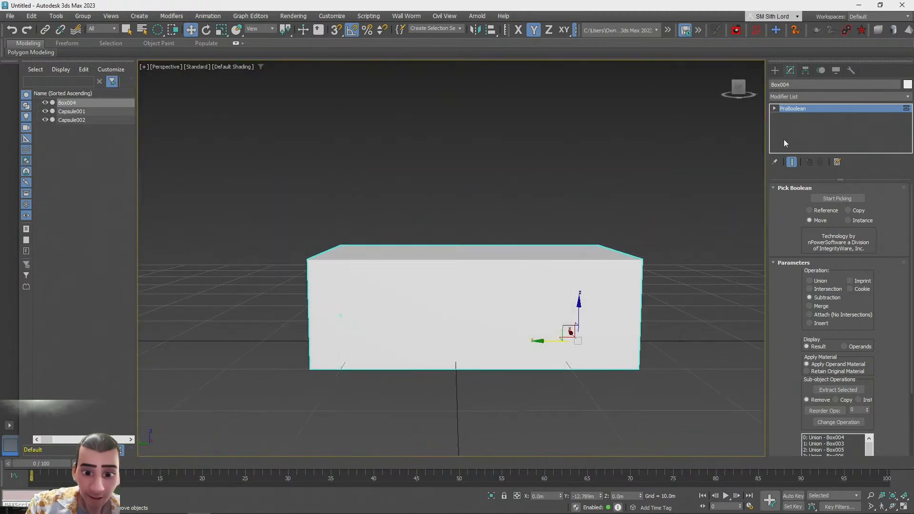
left_click(776, 71)
left_click(798, 129)
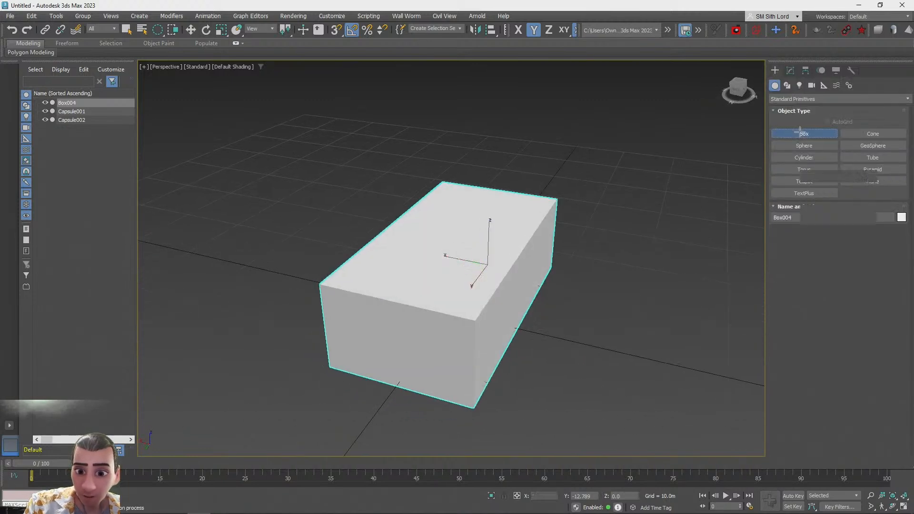
left_click_drag(479, 303, 540, 330)
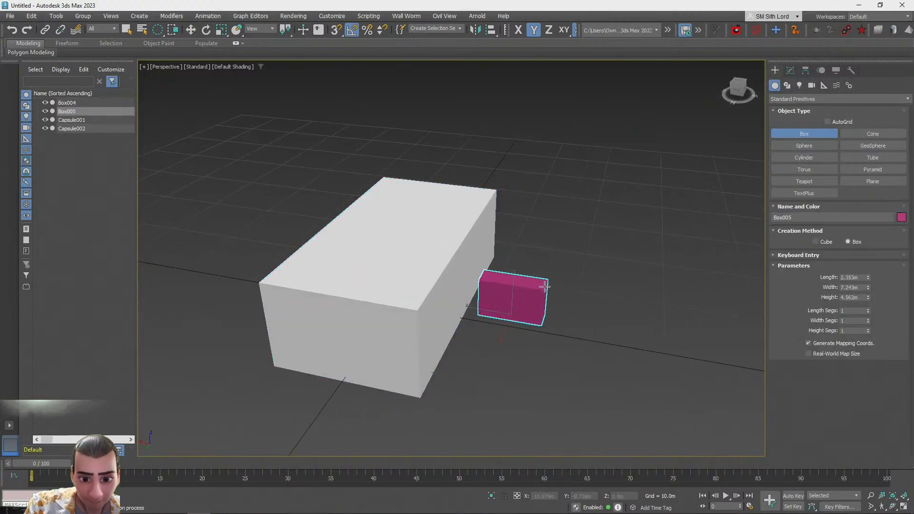
left_click(545, 287)
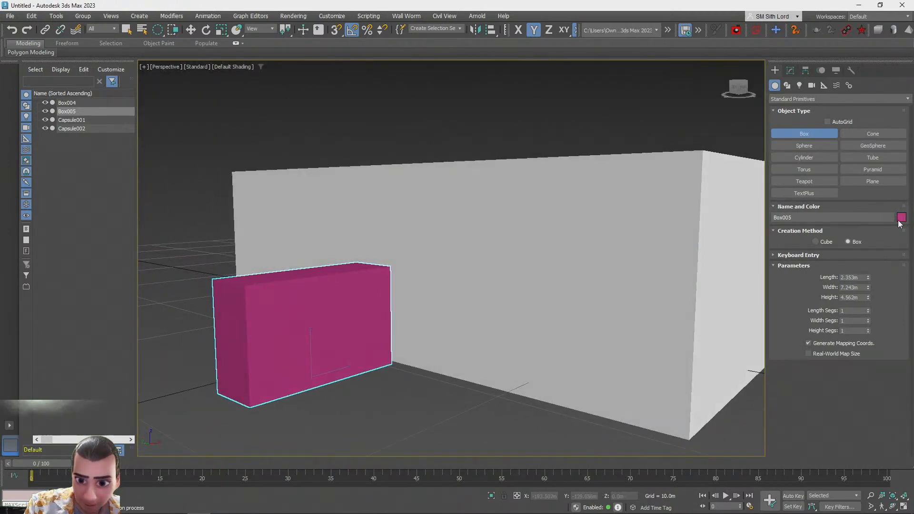
Set the new box's colour to white and move it up against the room block's side wall
left_click(901, 218)
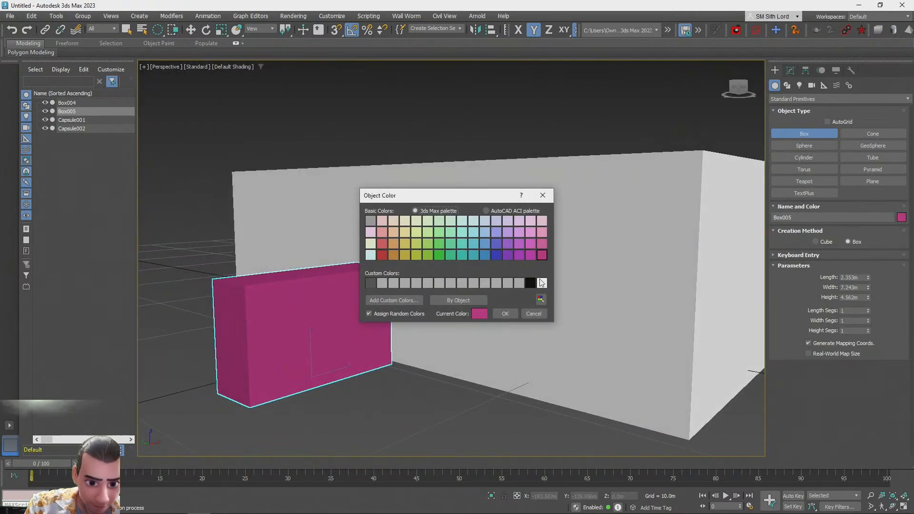
left_click(504, 314)
key("w")
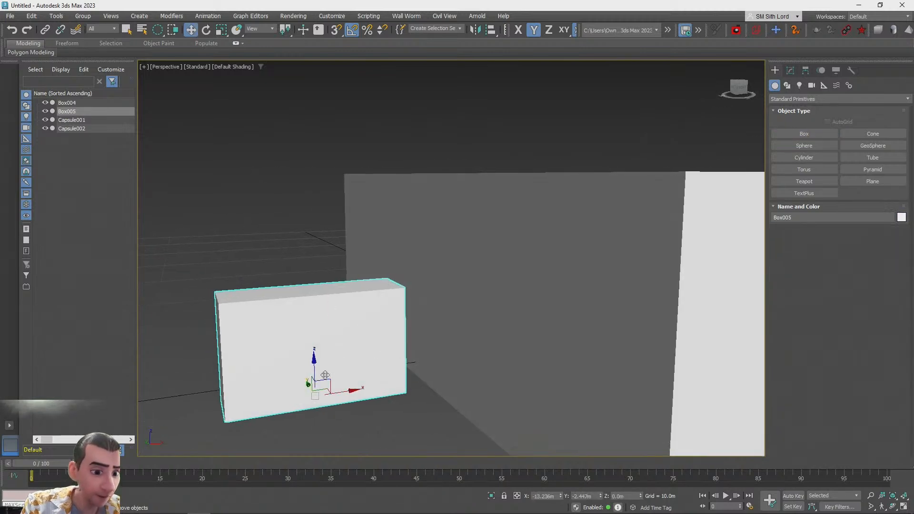
left_click_drag(342, 357, 443, 223)
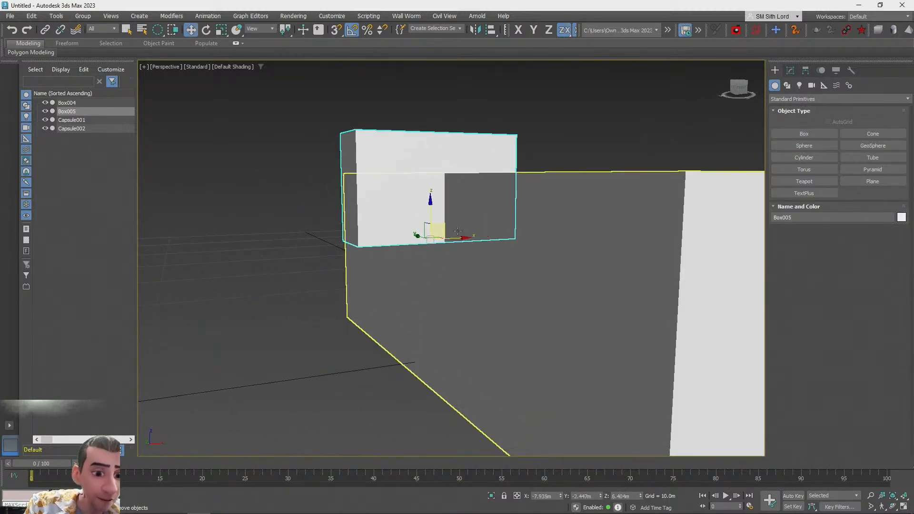
Scale and position the box so it cuts through the block's side wall
left_click_drag(384, 242, 446, 233)
middle_click_drag(446, 233, 436, 217, "alt")
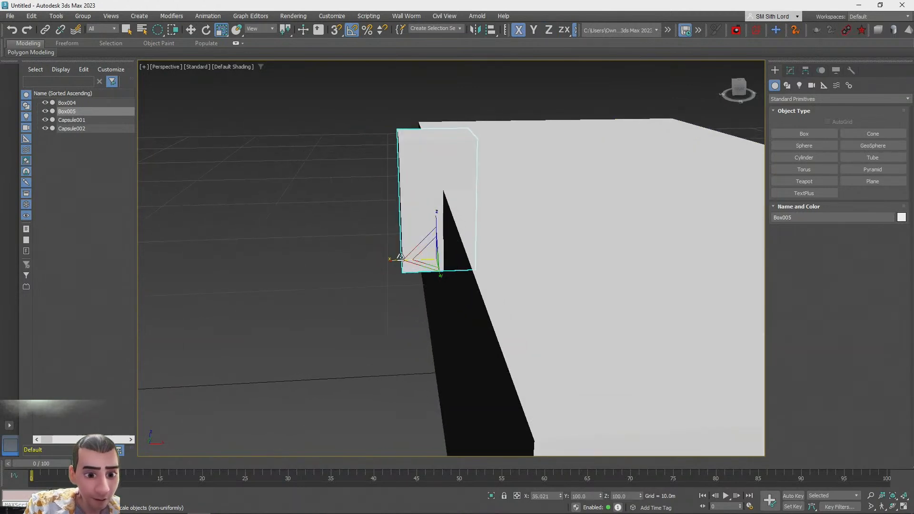
left_click_drag(434, 221, 436, 277)
mouse_move(436, 274)
middle_mouse_down("alt")
mouse_move(469, 274)
mouse_move(361, 254)
mouse_move(385, 223)
mouse_move(422, 268)
middle_mouse_up("alt")
left_click_drag(451, 312, 424, 310)
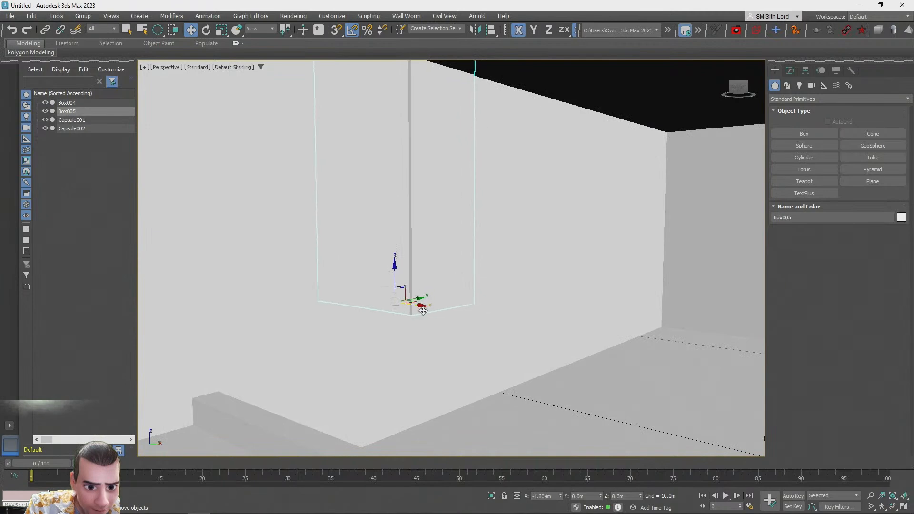
middle_click_drag(427, 311, 450, 335, "alt")
left_click_drag(450, 335, 445, 337)
middle_click_drag(446, 337, 433, 359, "alt")
scroll(441, 343, "down", 3)
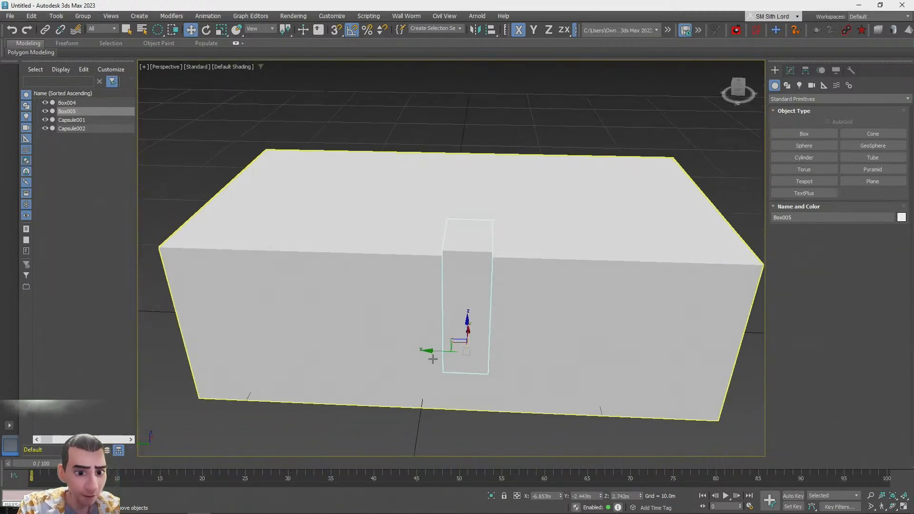
Clone the box as three evenly spaced copies along the same side wall
left_click_drag(367, 344, 364, 347, "shift")
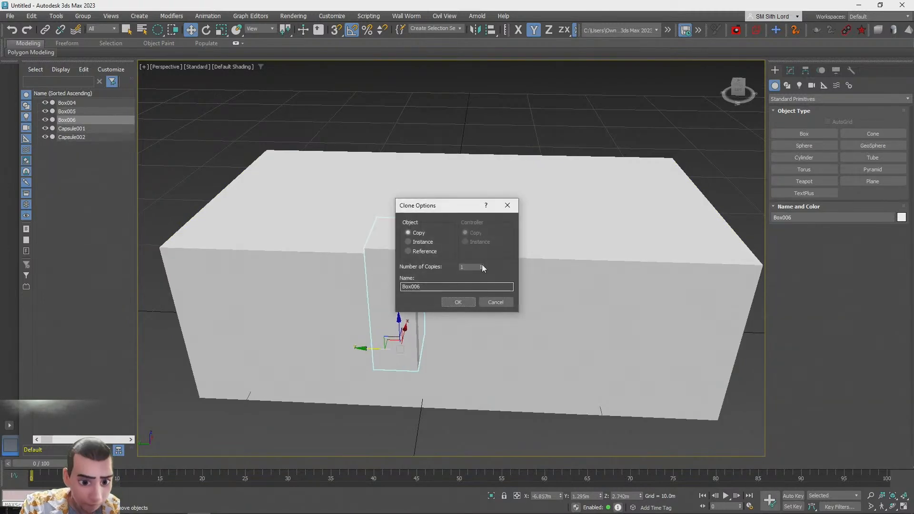
left_click(467, 305)
scroll(562, 265, "up", 10)
scroll(544, 269, "down", 10)
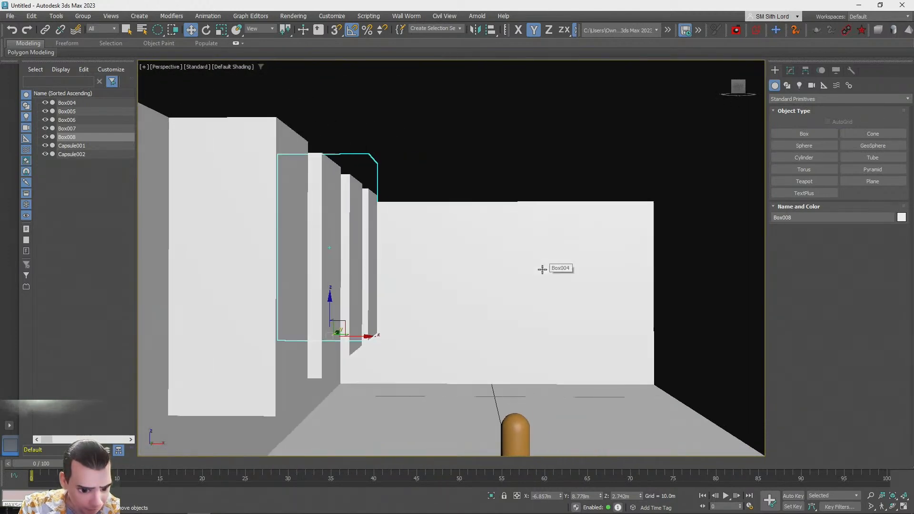
scroll(543, 269, "up", 2)
scroll(542, 270, "down", 3)
Select all four wall-cutting boxes and clone them across to the opposite side wall
middle_click_drag(542, 269, 405, 268, "alt")
left_click(429, 233, "ctrl")
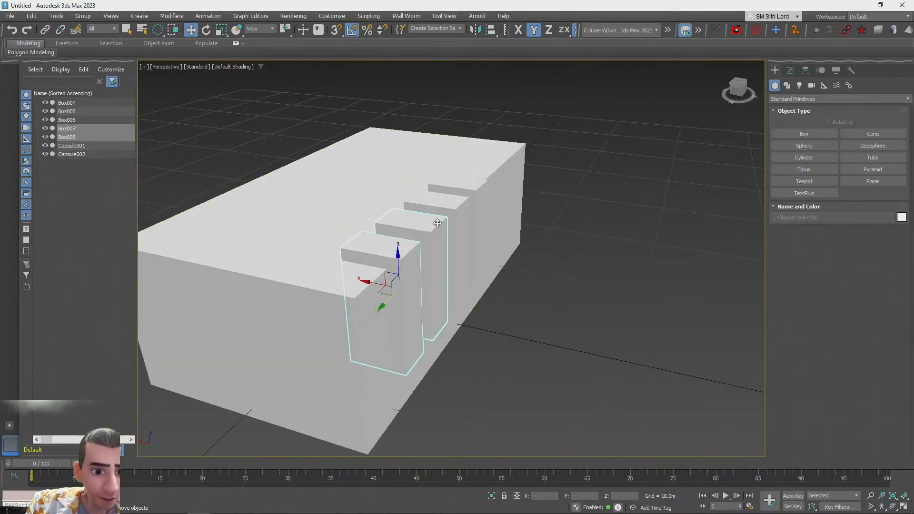
scroll(541, 204, "down", 3)
middle_click_drag(542, 204, 586, 208, "alt")
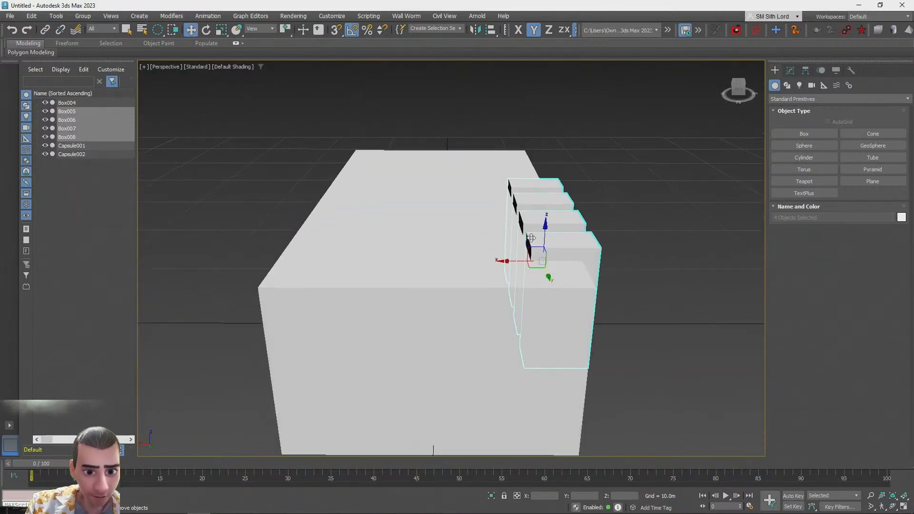
scroll(533, 238, "up", 2)
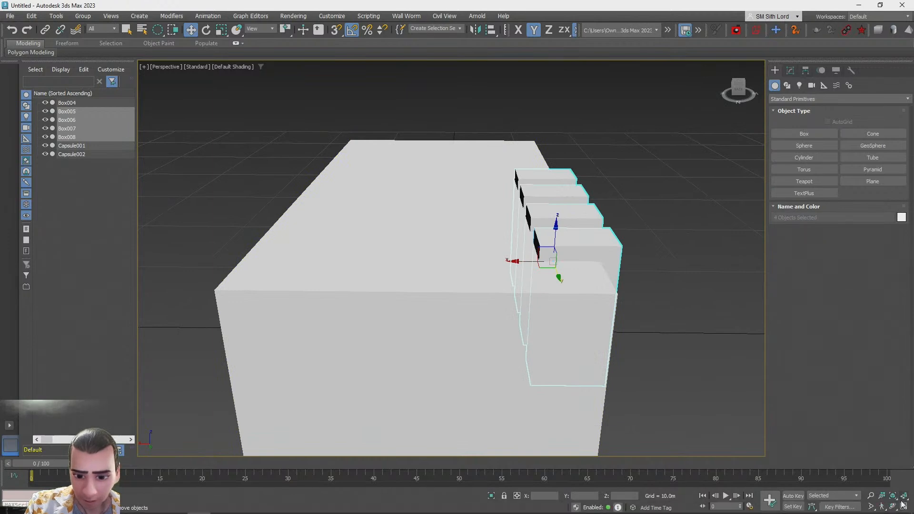
left_click(904, 506)
middle_click_drag(271, 162, 297, 173)
scroll(296, 172, "up", 5)
middle_click_drag(387, 184, 236, 147)
left_click_drag(284, 173, 371, 172, "shift")
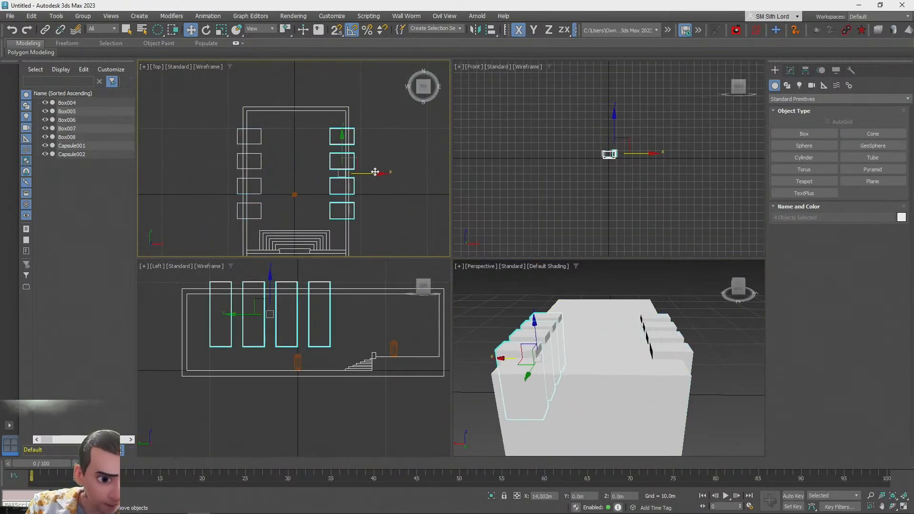
left_click_drag(374, 171, 377, 172, "shift")
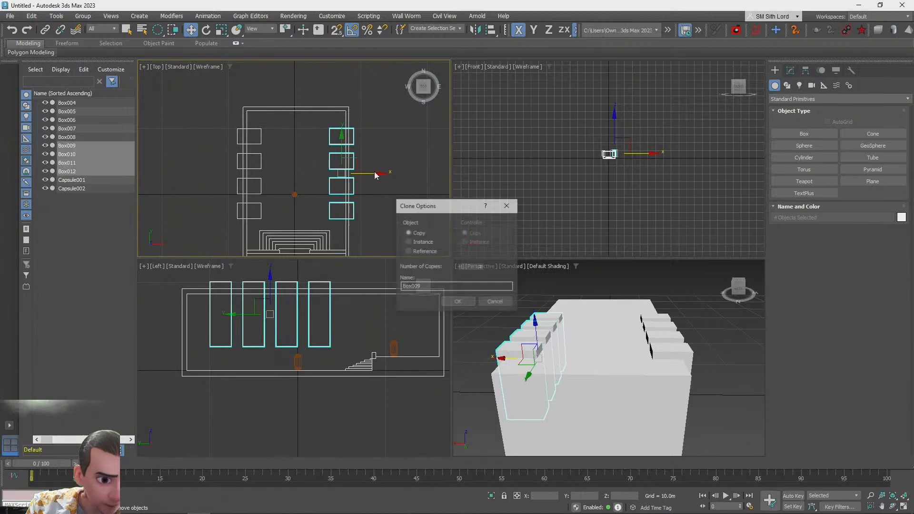
left_click(459, 303)
Select the room block and subtract all eight wall-cutting boxes from it with ProBoolean to cut the window openings
left_click(727, 367)
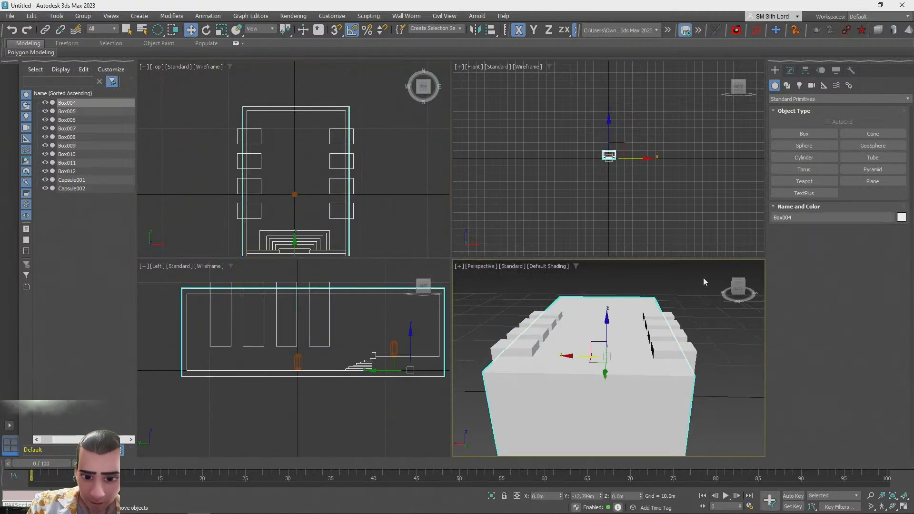
scroll(704, 278, "up", 3)
middle_click_drag(704, 279, 855, 449, "alt")
left_click(904, 507)
middle_click_drag(728, 328, 690, 223, "alt")
scroll(688, 302, "up", 3)
scroll(641, 308, "down", 4)
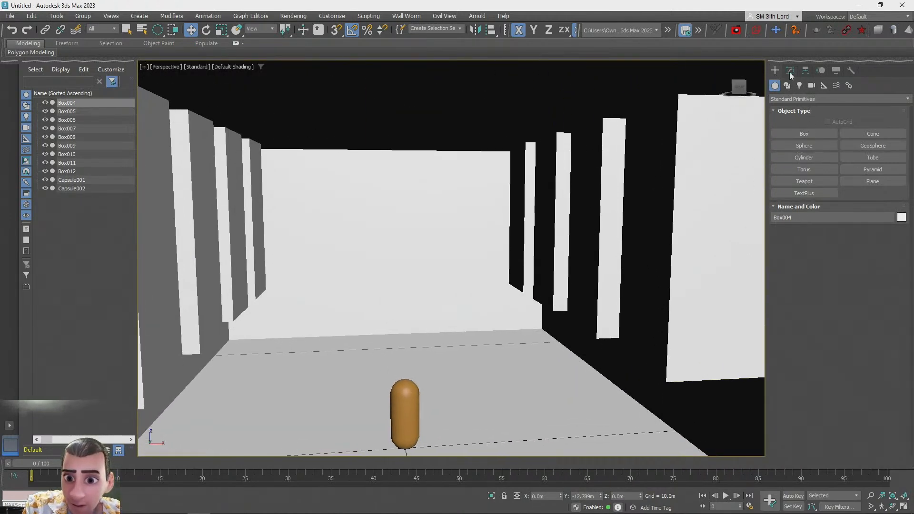
left_click(790, 71)
left_click(831, 200)
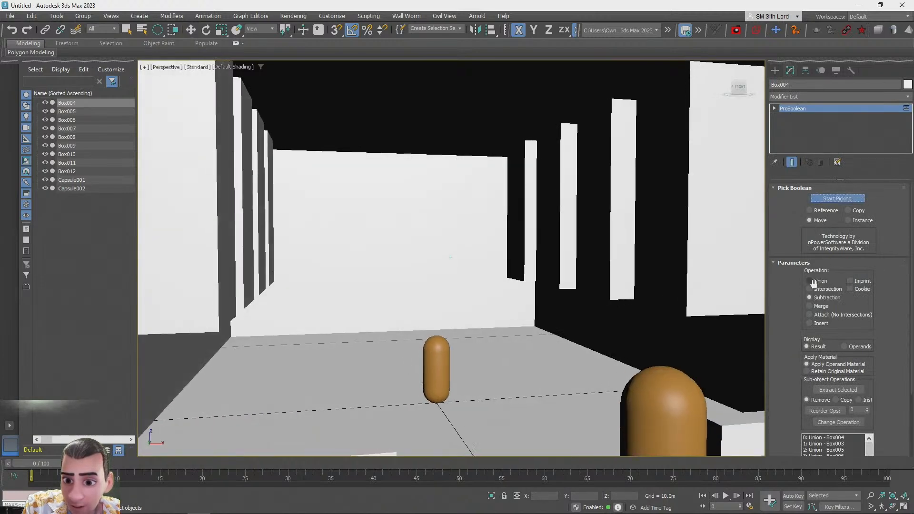
left_click(656, 233)
left_click(610, 236)
left_click(572, 239)
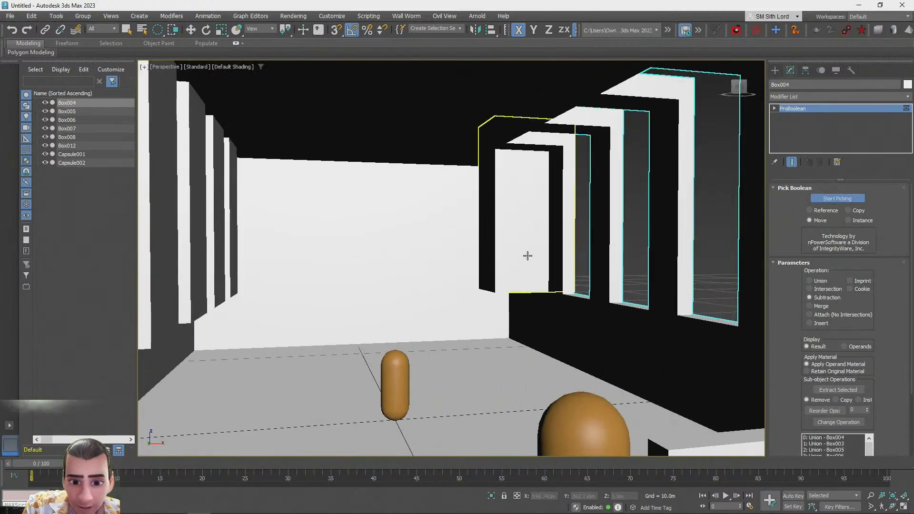
middle_click_drag(522, 248, 457, 258, "alt")
middle_click_drag(296, 288, 371, 285)
left_click(284, 274)
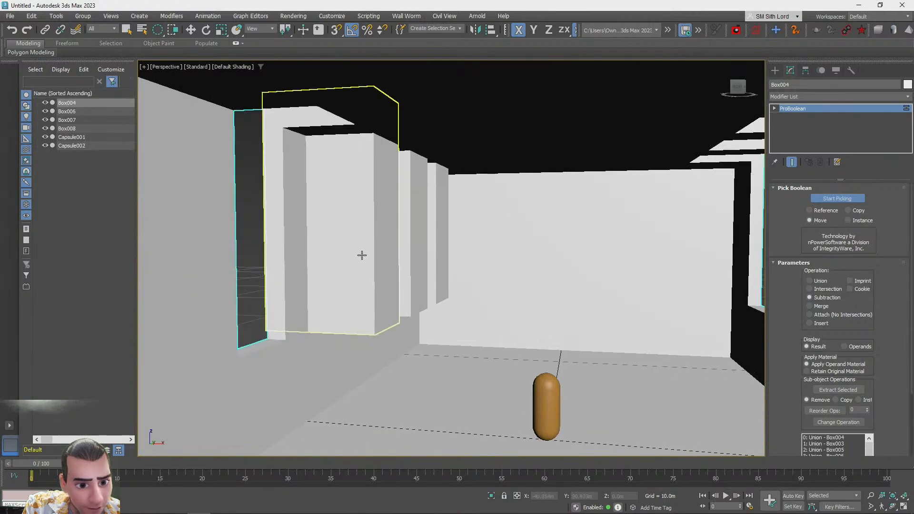
left_click(362, 261)
left_click(406, 261)
left_click(431, 258)
middle_click_drag(548, 292, 494, 308, "alt")
scroll(497, 307, "up", 8)
scroll(493, 304, "down", 8)
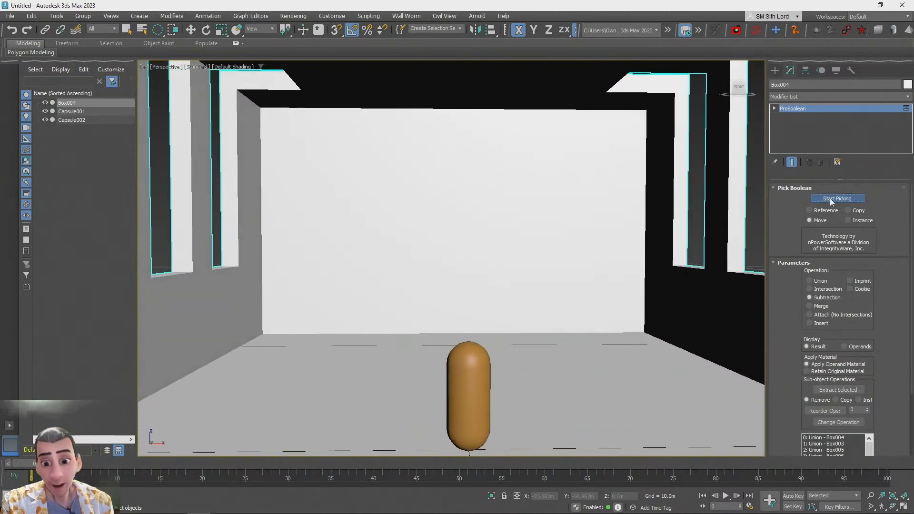
Examine the window openings cut through both side walls of the room block from outside
middle_click_drag(721, 192, 694, 227, "alt")
scroll(693, 228, "down", 3)
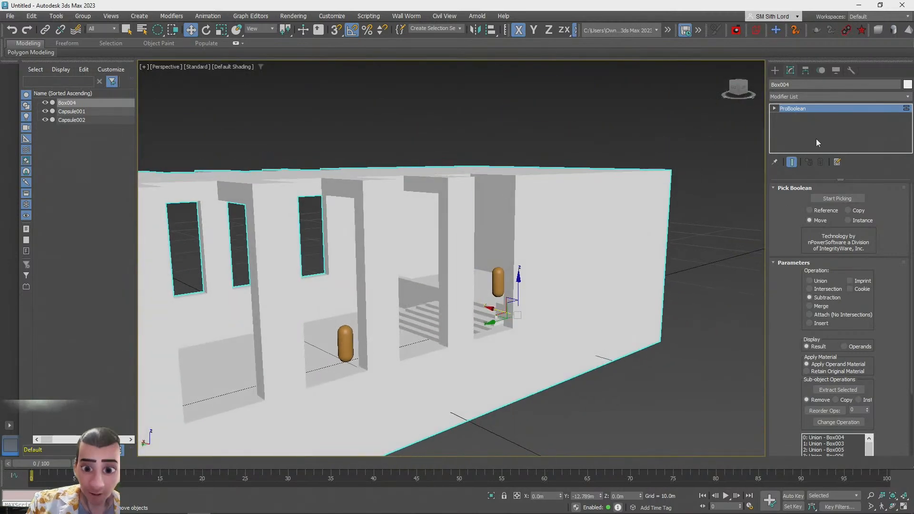
middle_click_drag(694, 182, 562, 250, "alt")
scroll(561, 250, "down", 3)
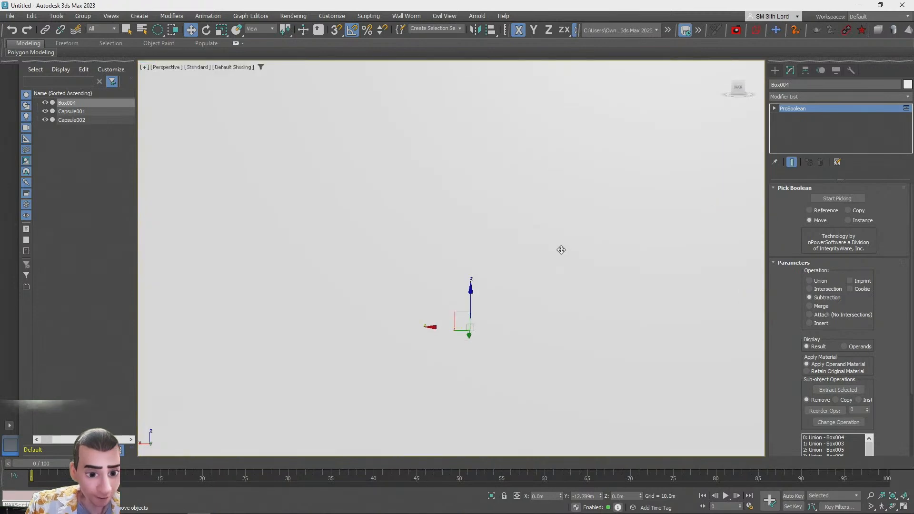
scroll(562, 250, "up", 3)
scroll(561, 250, "down", 3)
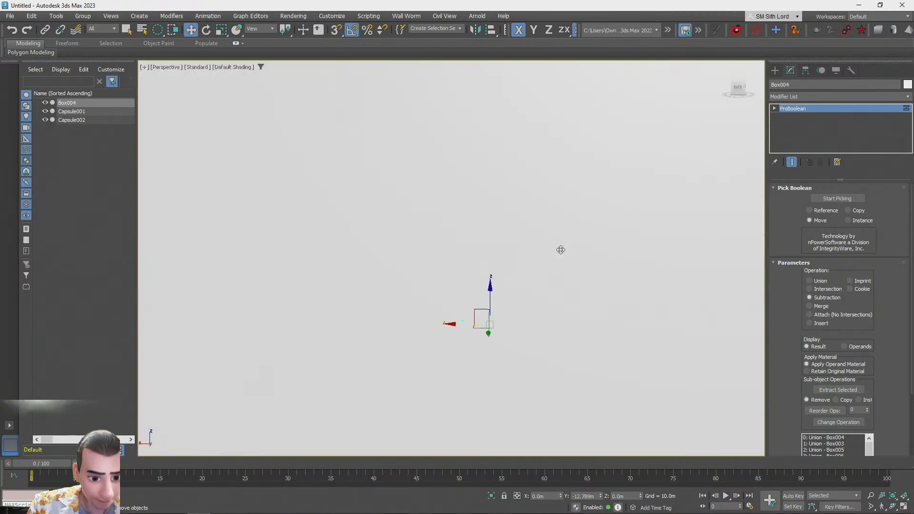
scroll(561, 250, "down", 4)
middle_click_drag(561, 250, 905, 504, "alt")
scroll(554, 251, "up", 3)
scroll(555, 252, "up", 3)
scroll(716, 220, "down", 1)
scroll(716, 220, "down", 3)
left_click(905, 504)
Create a cylinder in the front view, about 2.4 m radius and 5.8 m high
left_click(776, 71)
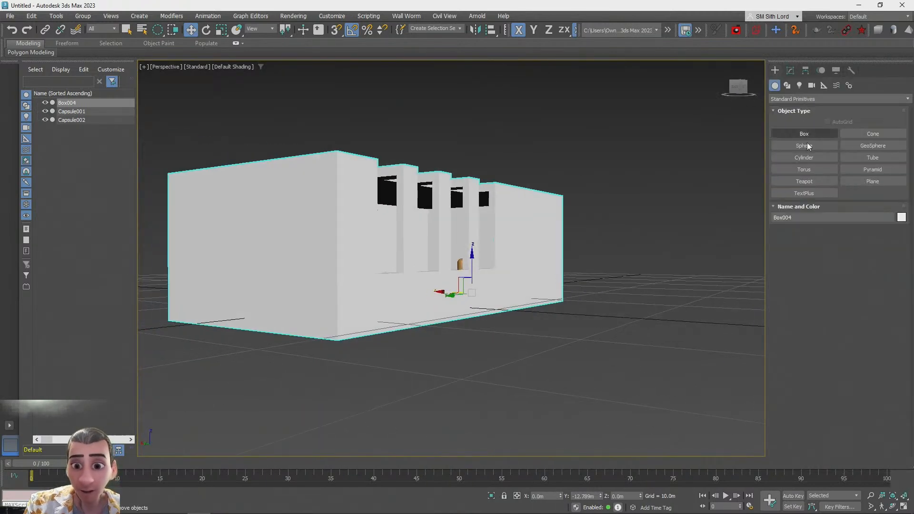
left_click(805, 158)
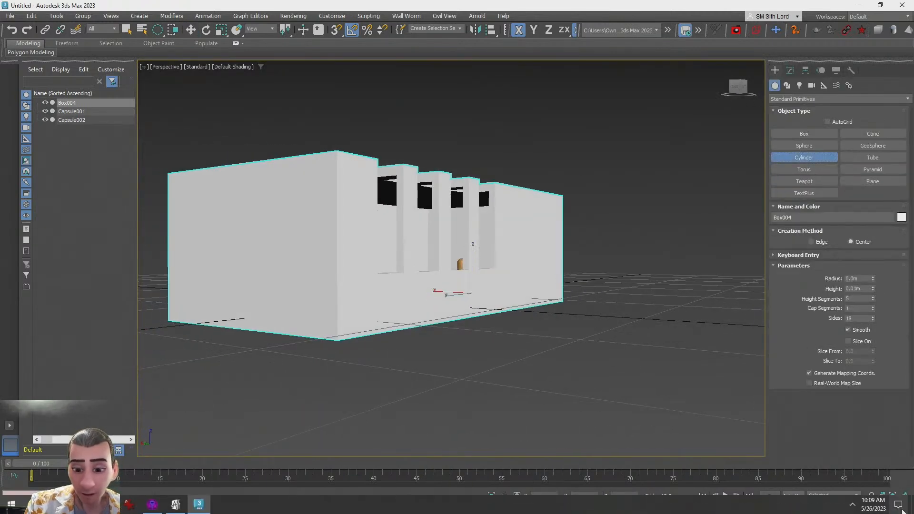
left_click(905, 506)
key("Escape")
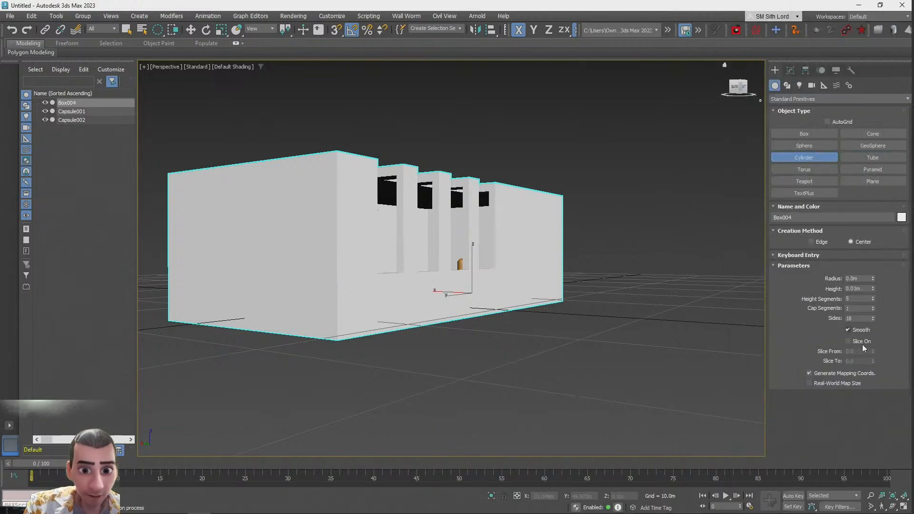
left_click(904, 507)
scroll(610, 155, "up", 10)
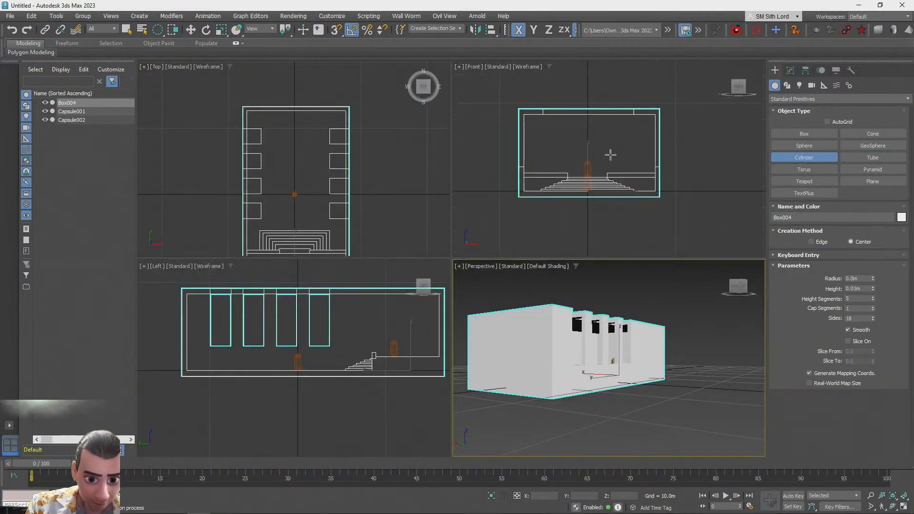
left_click_drag(582, 143, 597, 125)
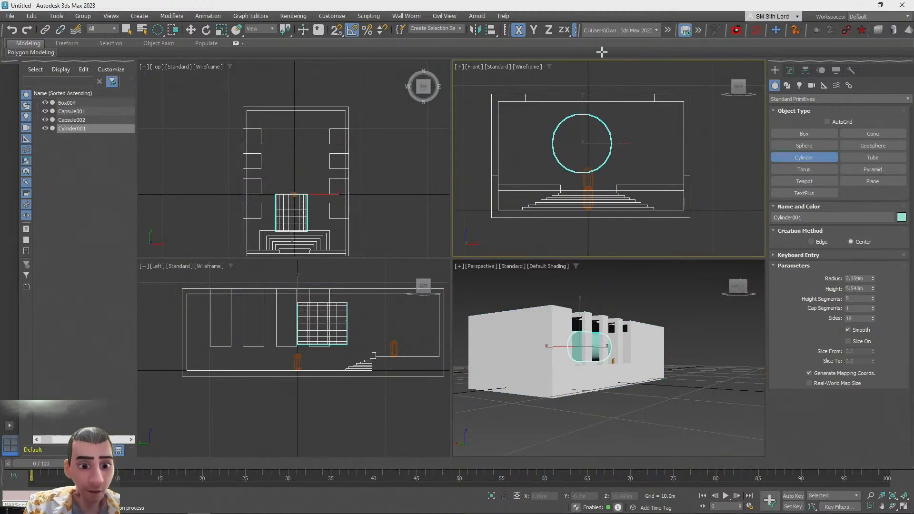
Scale the cylinder into a wide, flat ellipse and centre it on the room block
key("r")
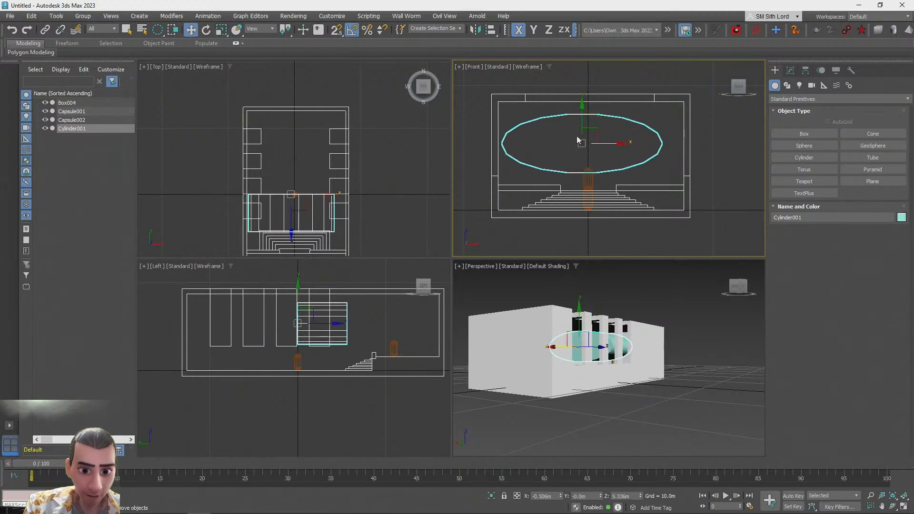
key("alt+a")
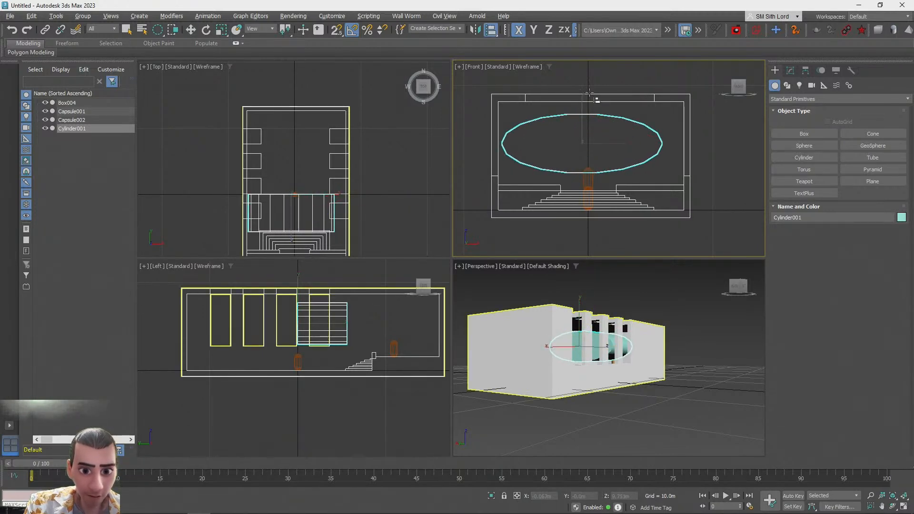
left_click(558, 96)
right_click(191, 33)
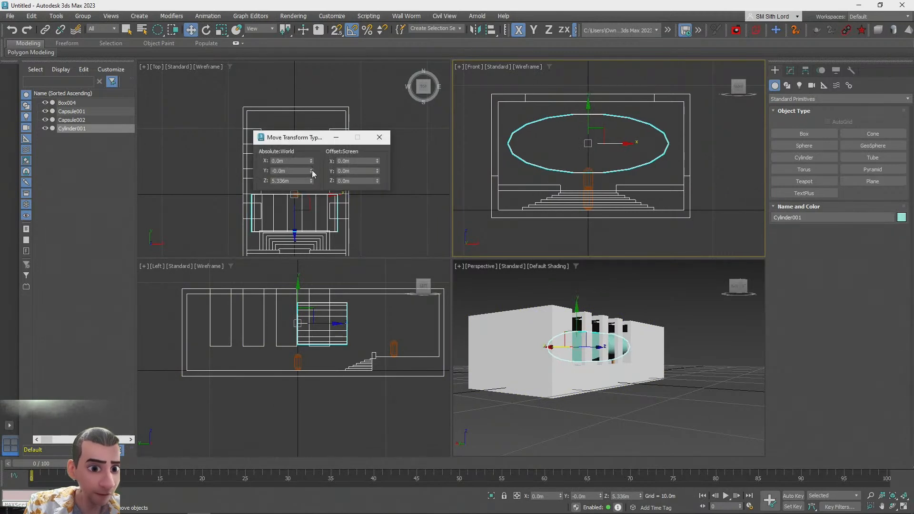
left_click(380, 137)
Move the elliptical cylinder along Y so it passes through the room's end wall above the stairs
left_click(682, 411)
scroll(596, 350, "up", 10)
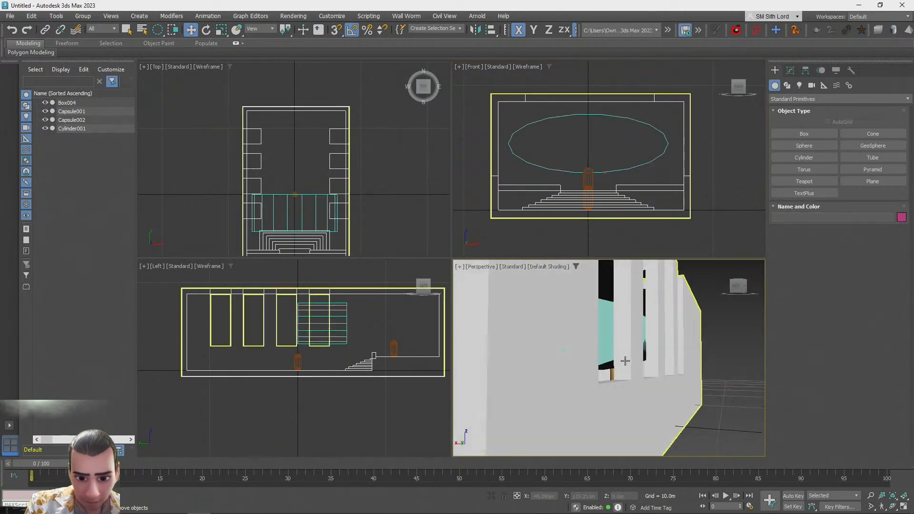
middle_click_drag(304, 145, 328, 91)
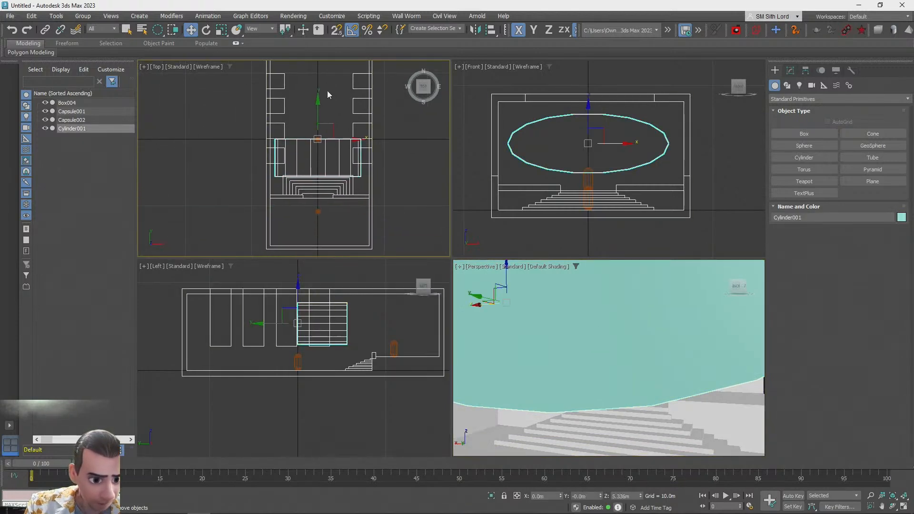
left_click_drag(318, 102, 321, 201)
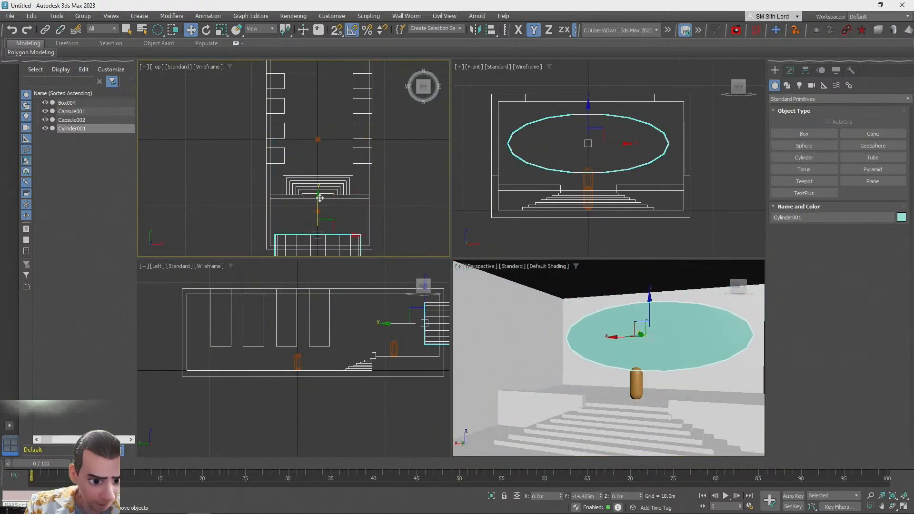
scroll(486, 241, "down", 2)
scroll(614, 382, "up", 1)
middle_click_drag(614, 381, 636, 376, "alt")
scroll(629, 382, "up", 3)
scroll(619, 369, "down", 2)
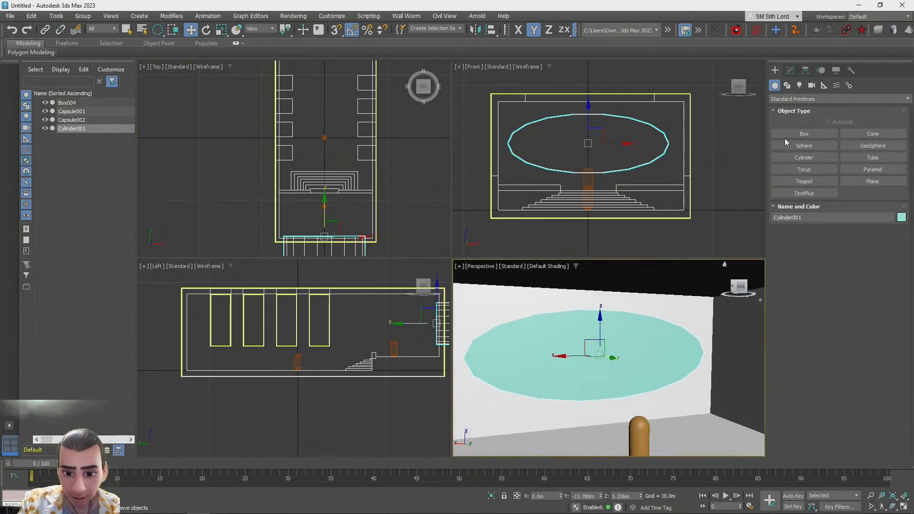
Subtract the elliptical cylinder from the room block with ProBoolean to cut an oval opening in the end wall
left_click(485, 304)
left_click(790, 71)
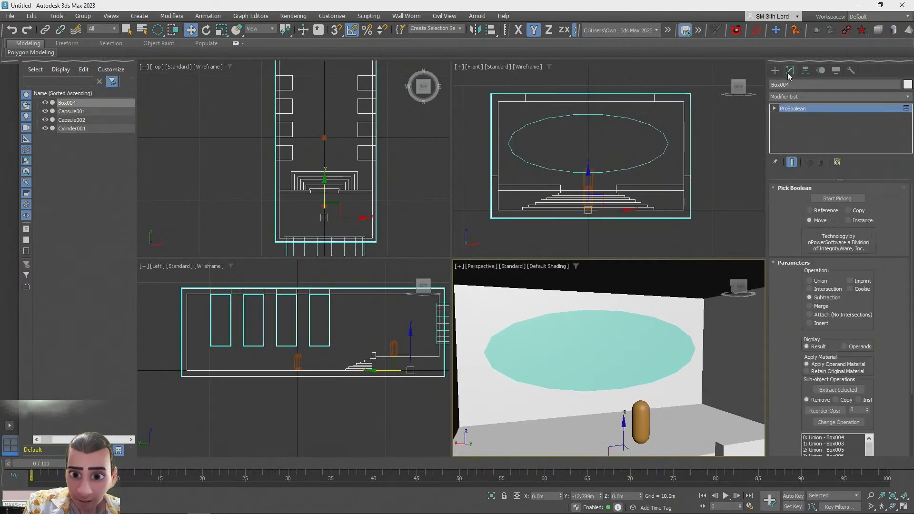
left_click(623, 358)
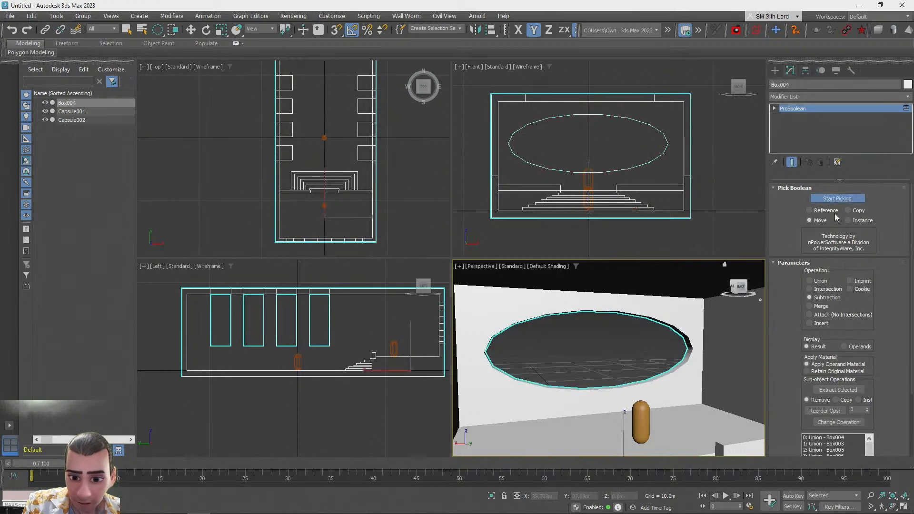
left_click(620, 344)
scroll(620, 344, "down", 5)
middle_click_drag(620, 344, 648, 335, "alt")
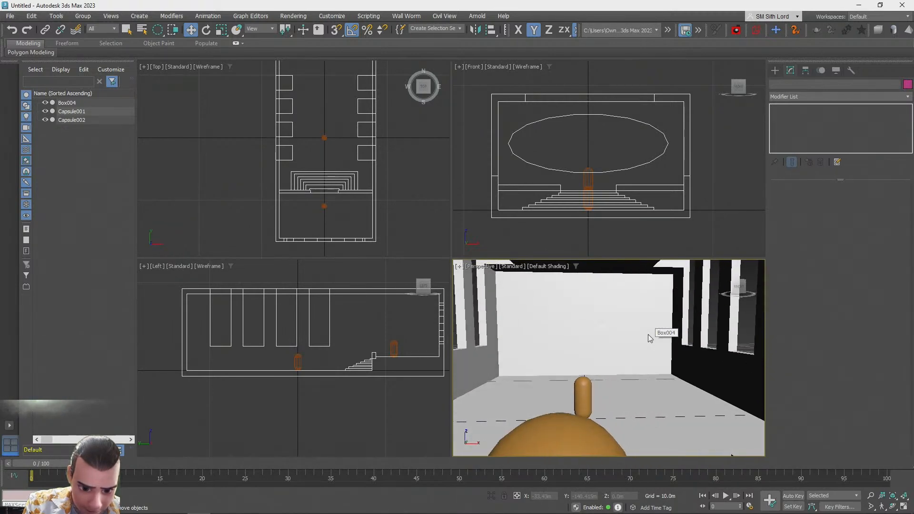
left_click(648, 331)
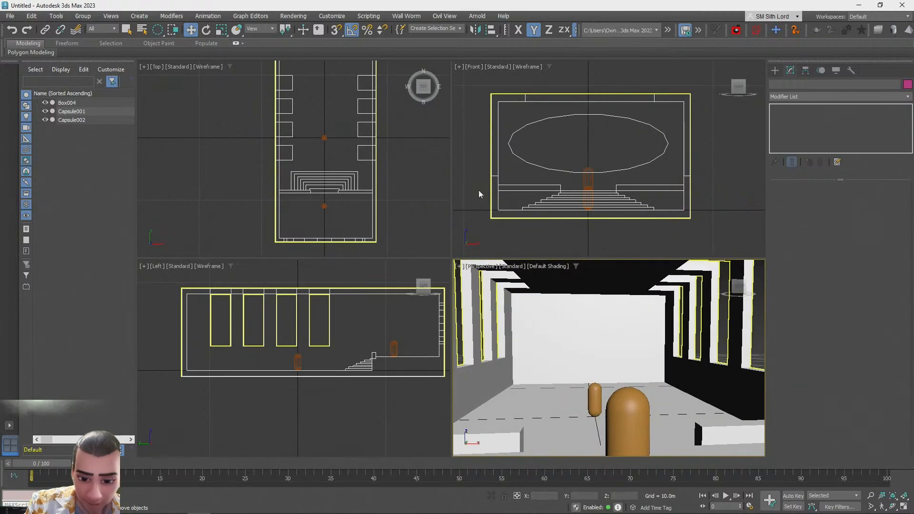
Save the scene as bakedtheater.max in the scenes folder
key("ctrl+s")
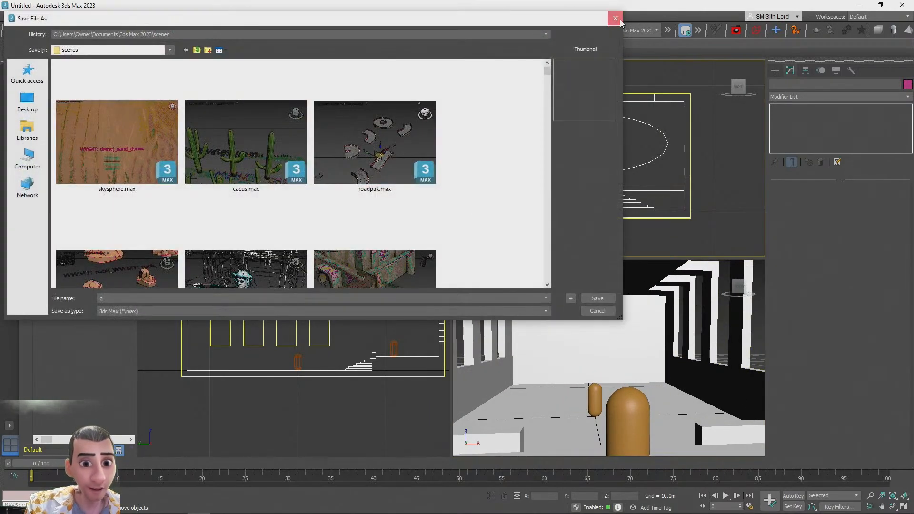
left_click(619, 22)
key("ctrl+s")
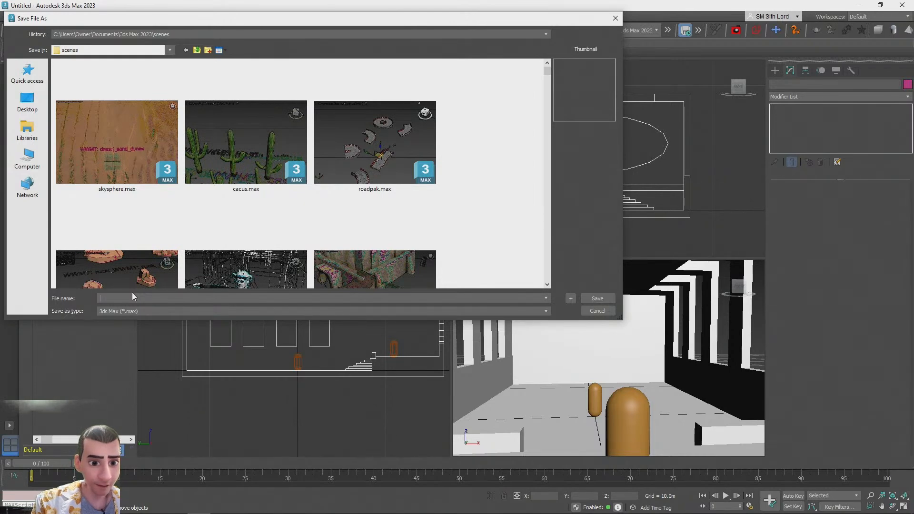
type("lightbakero")
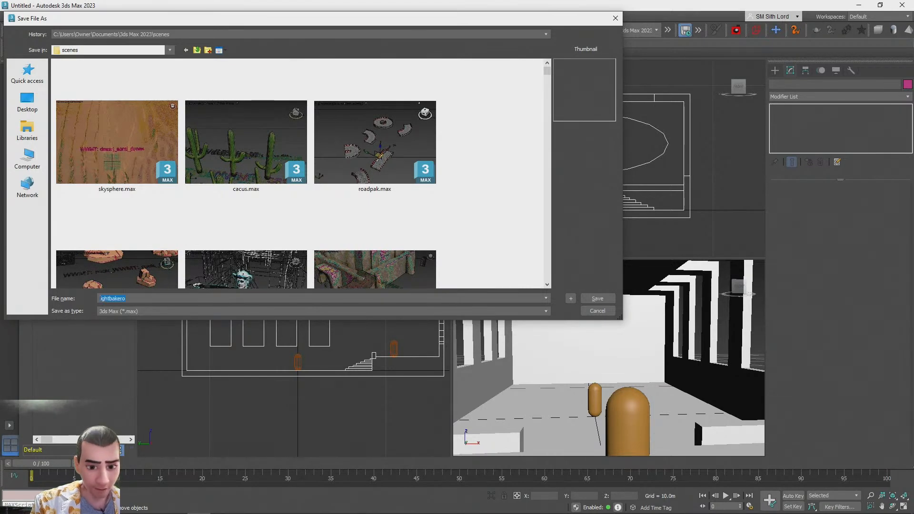
type("b")
key("BackSpace")
type("spal")
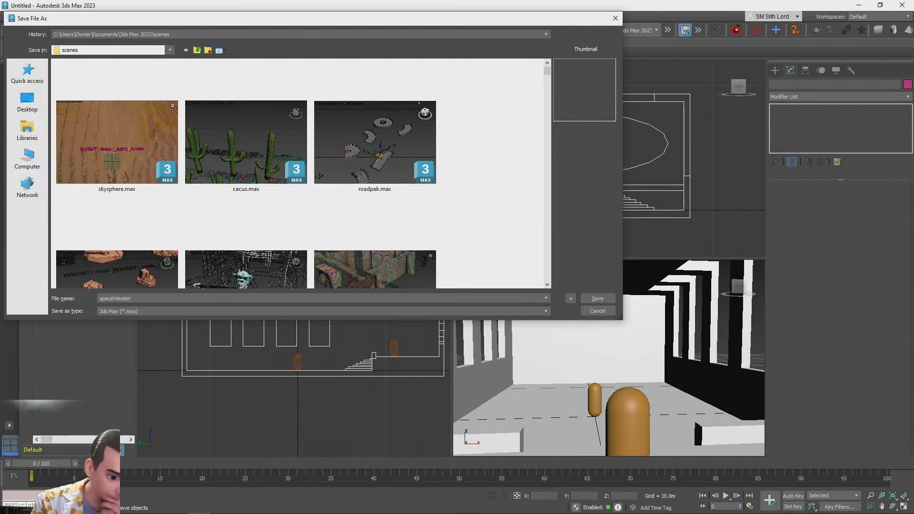
key("ctrl+a")
type("bake")
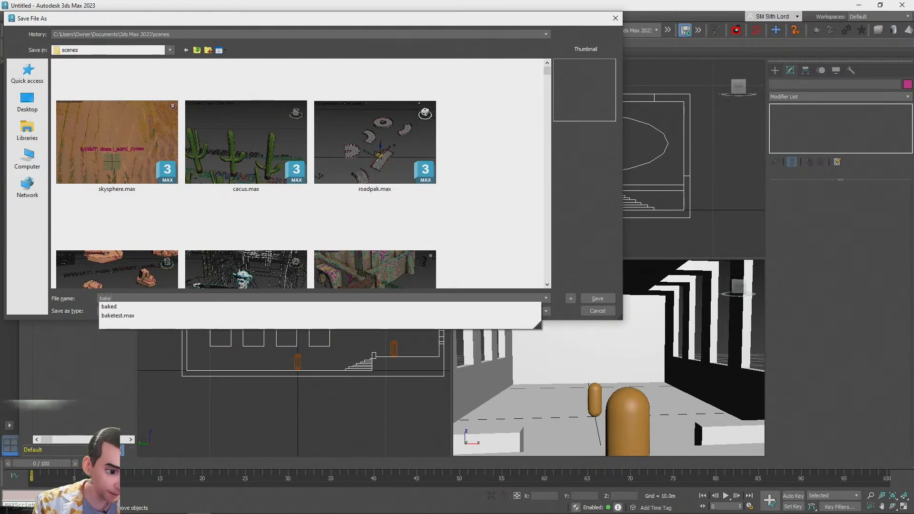
type("dthe")
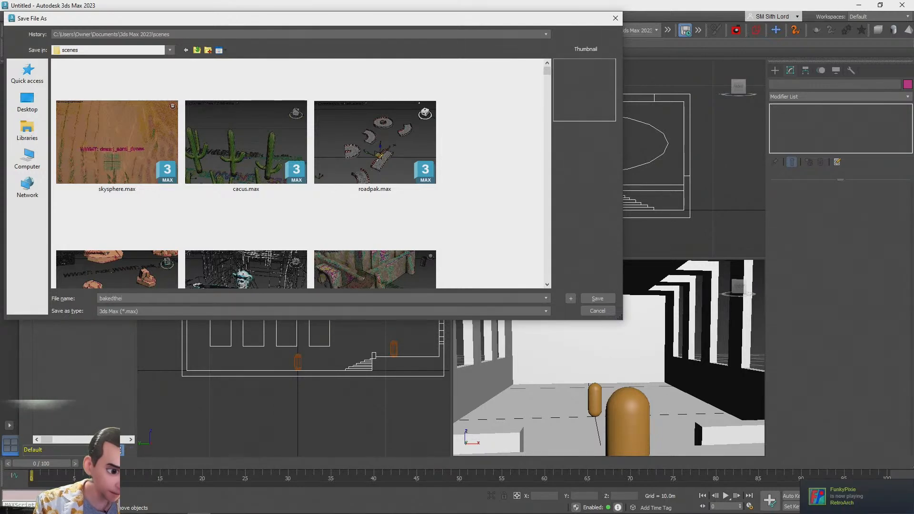
type("ater")
key("Return")
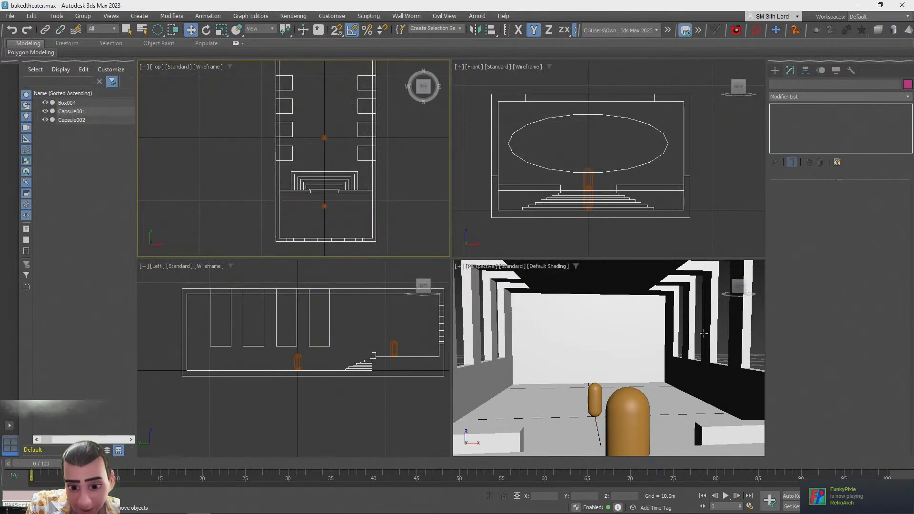
scroll(698, 336, "up", 3)
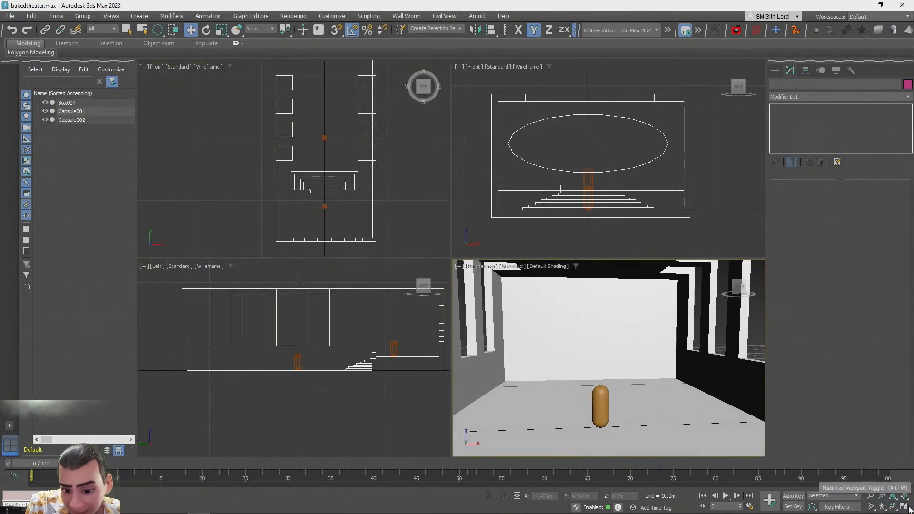
mouse_move(829, 512)
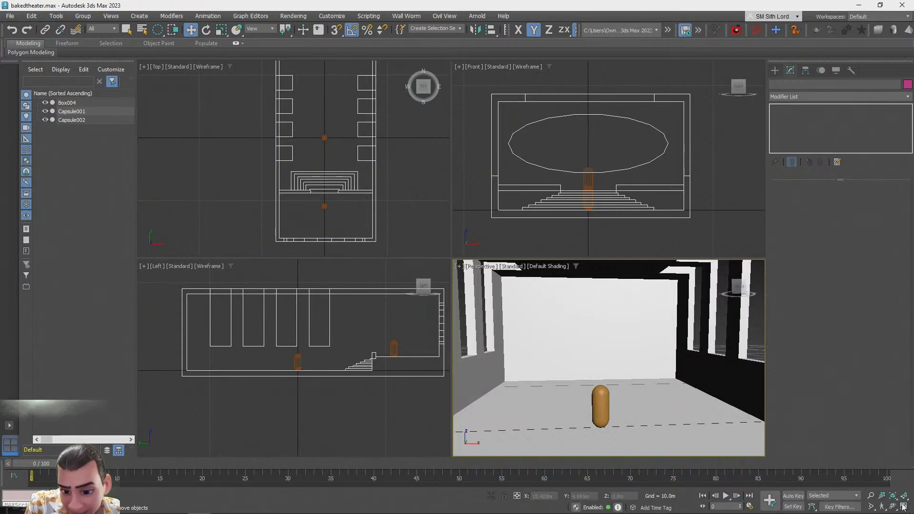
left_click(904, 506)
middle_click_drag(460, 285, 480, 267, "alt")
scroll(480, 268, "down", 5)
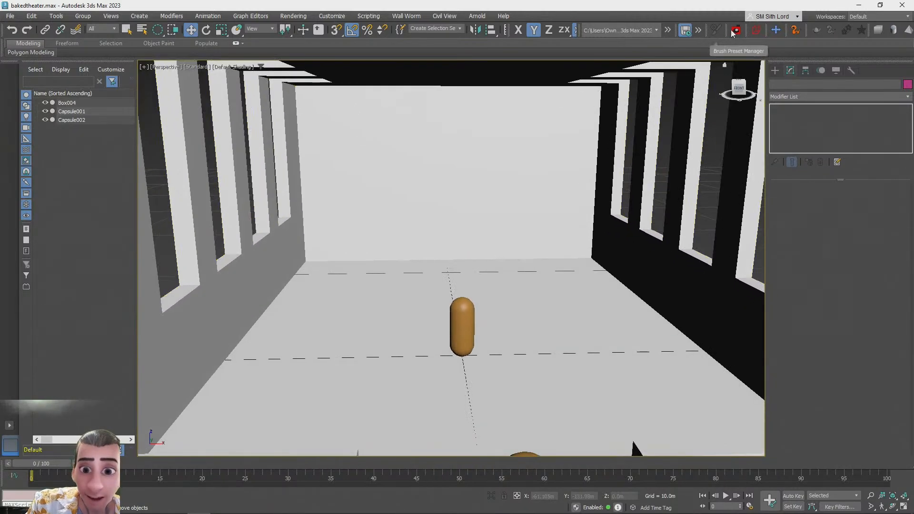
Create a flat box about 11.6 m by 9.7 m on the room floor
left_click(775, 71)
left_click(793, 135)
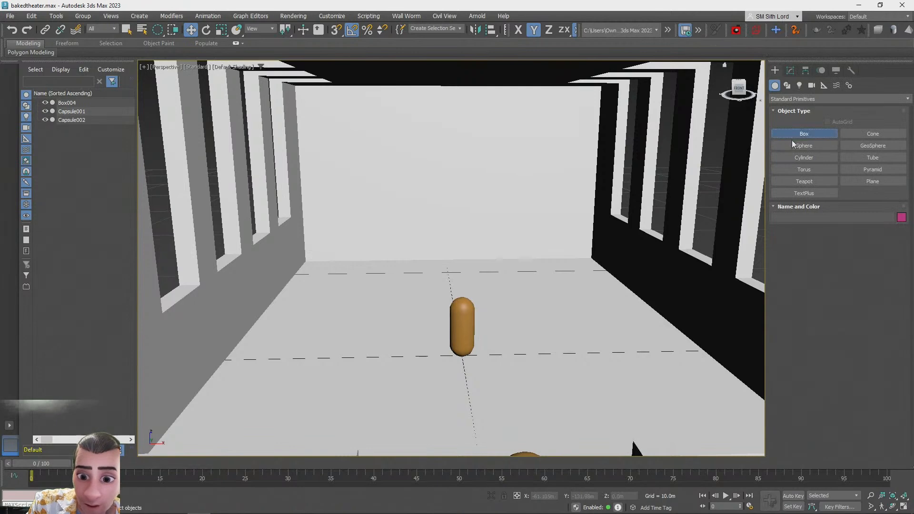
left_click_drag(350, 291, 681, 434)
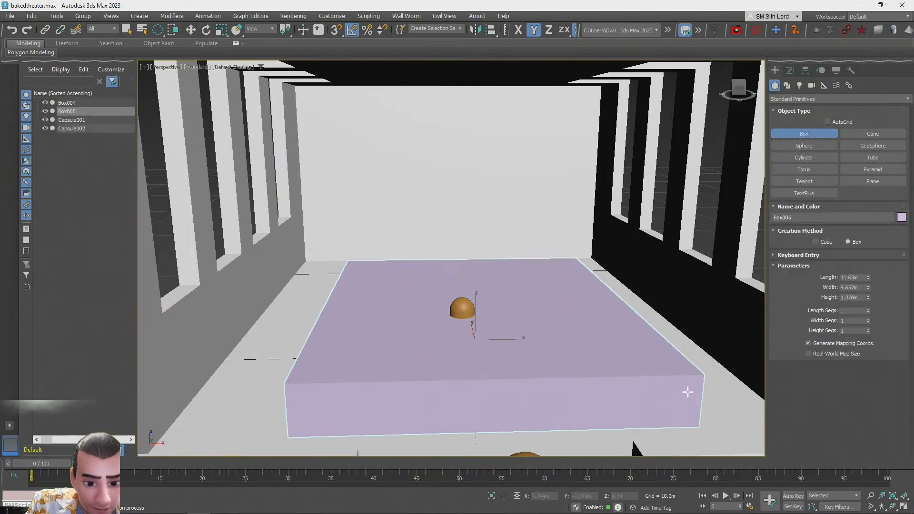
left_click(685, 305)
Move the new box down so it sits at floor level inside the room
key("w")
scroll(476, 304, "down", 2)
middle_click_drag(478, 276, 461, 206, "alt")
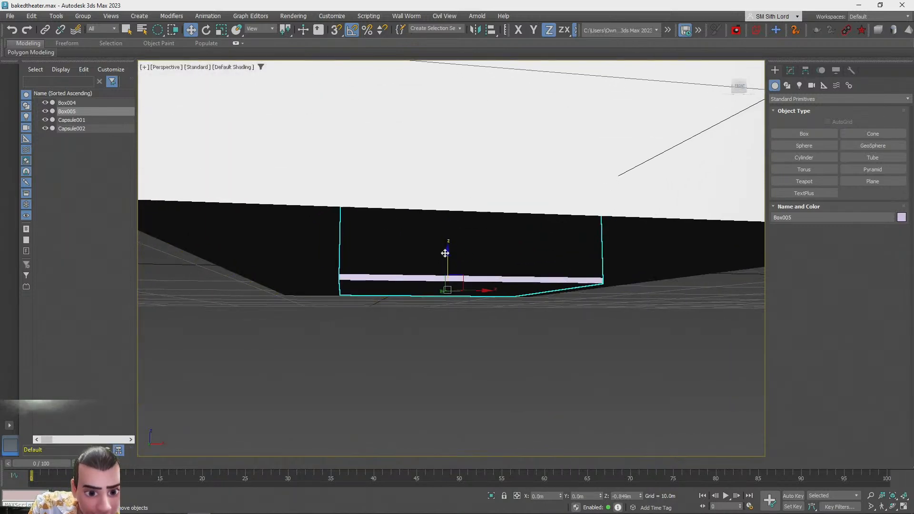
left_click_drag(446, 245, 447, 243)
middle_click_drag(447, 242, 503, 368, "alt")
scroll(460, 348, "down", 3)
scroll(511, 347, "up", 2)
left_click_drag(509, 374, 508, 367)
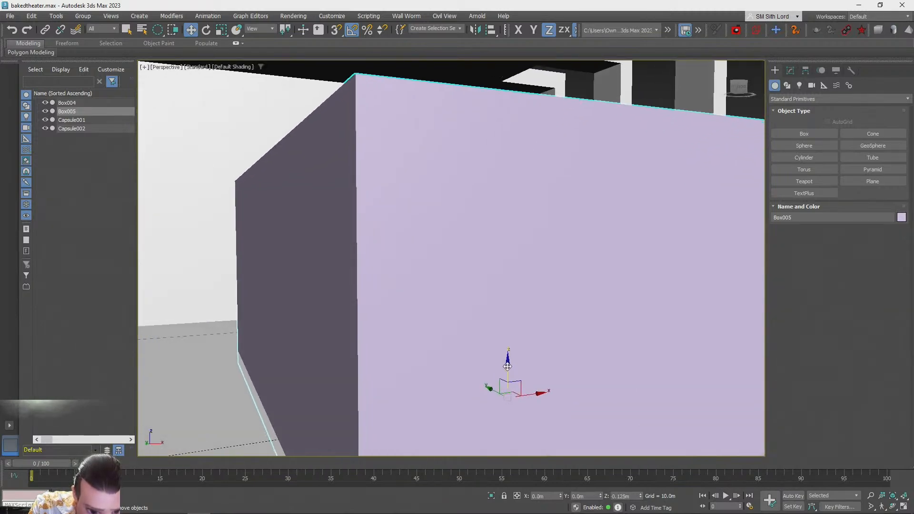
scroll(506, 368, "down", 3)
middle_click_drag(506, 367, 565, 276, "alt")
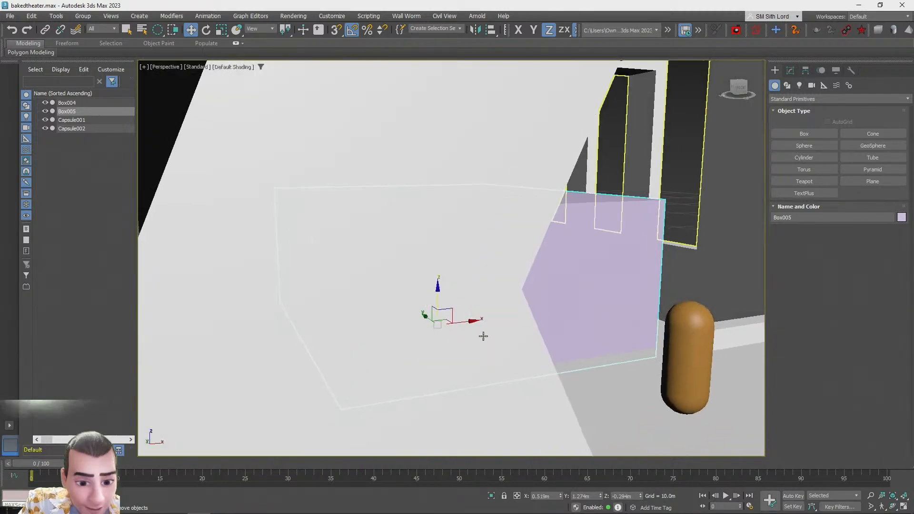
scroll(480, 333, "up", 2)
middle_click_drag(480, 333, 468, 356, "alt")
left_click_drag(474, 351, 467, 342)
left_click_drag(459, 303, 463, 362)
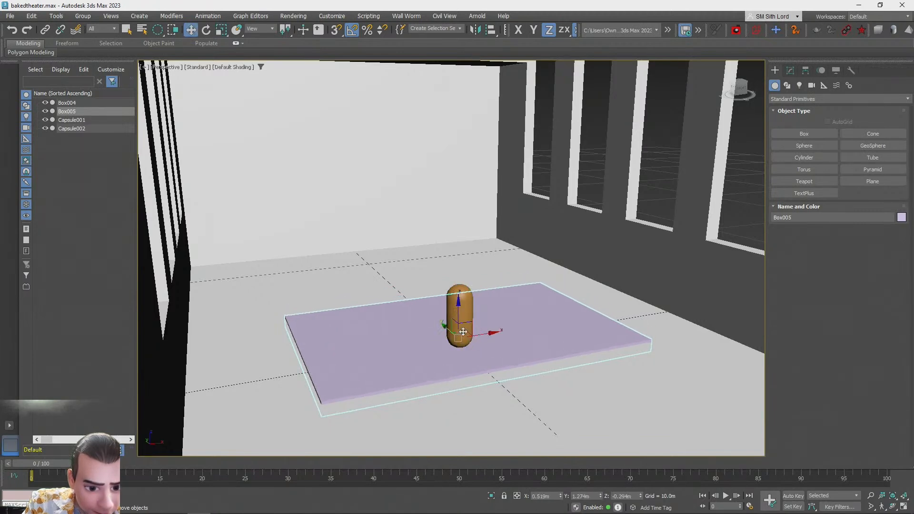
left_click_drag(448, 327, 410, 293)
mouse_move(429, 348)
middle_mouse_down("alt")
mouse_move(392, 322)
mouse_move(412, 340)
middle_mouse_up("alt")
scroll(412, 340, "up", 2)
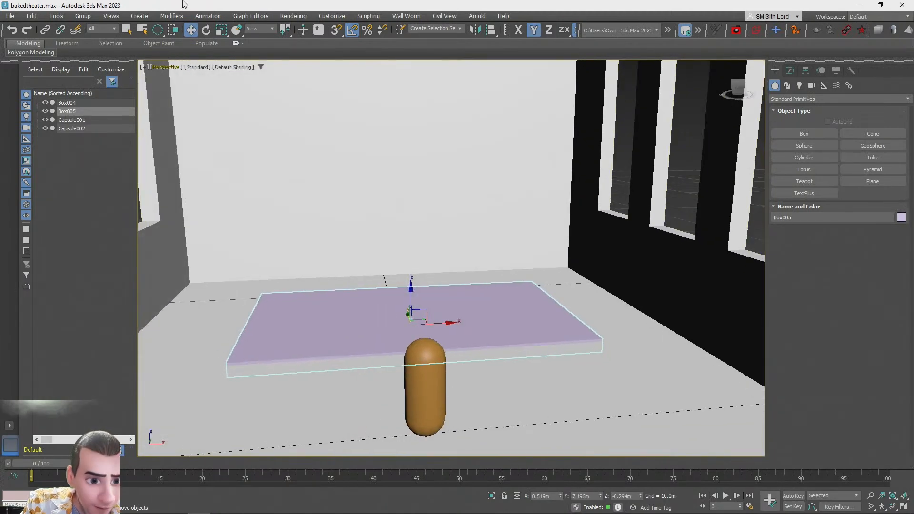
right_click(194, 32)
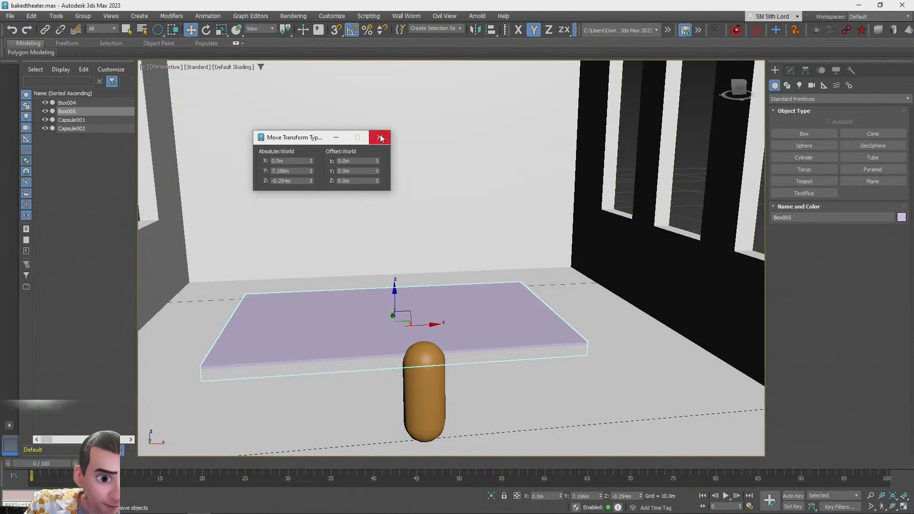
left_click(380, 138)
Scale the floor box non-uniformly along Y and move it along Y toward the room's end wall
middle_click_drag(367, 266, 415, 281, "alt")
scroll(405, 295, "up", 3)
middle_click_drag(362, 334, 381, 324, "alt")
left_click_drag(377, 349, 431, 363)
scroll(413, 300, "down", 4)
middle_click_drag(412, 300, 388, 310, "alt")
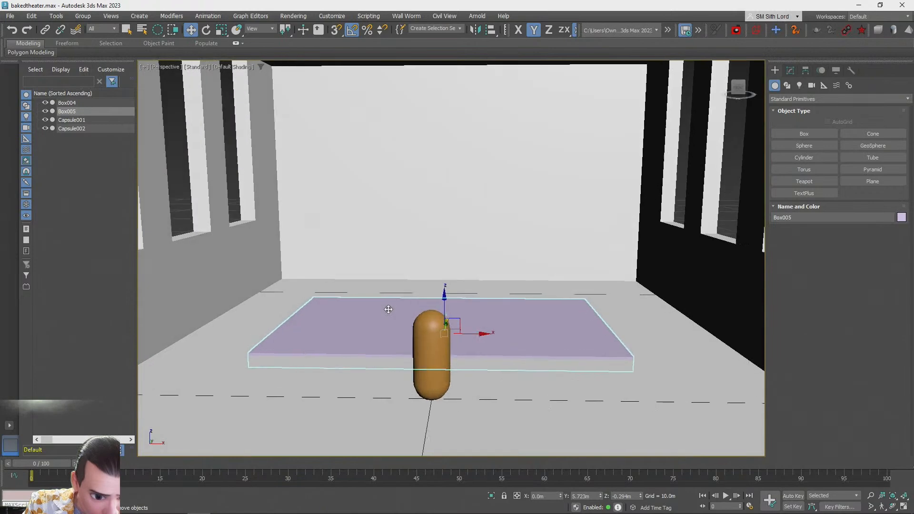
scroll(389, 309, "down", 5)
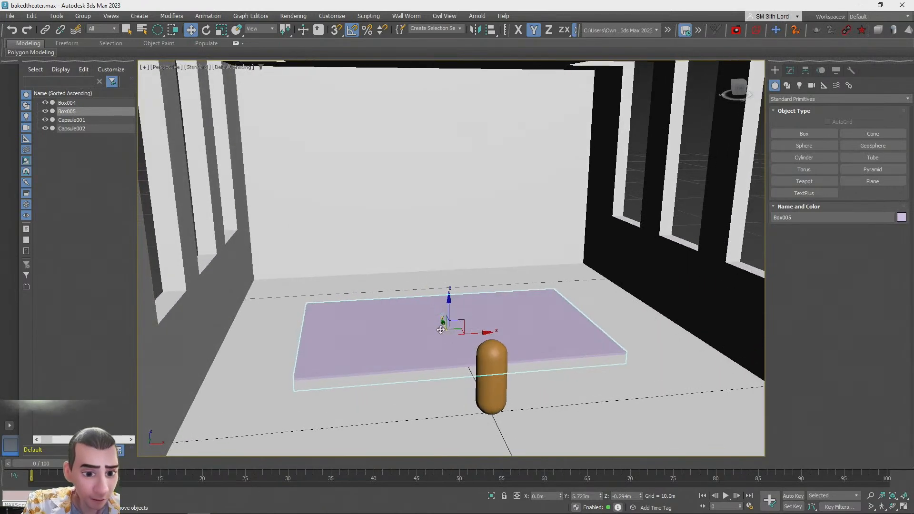
mouse_move(457, 357)
left_mouse_down()
mouse_move(464, 371)
mouse_move(461, 361)
left_mouse_up()
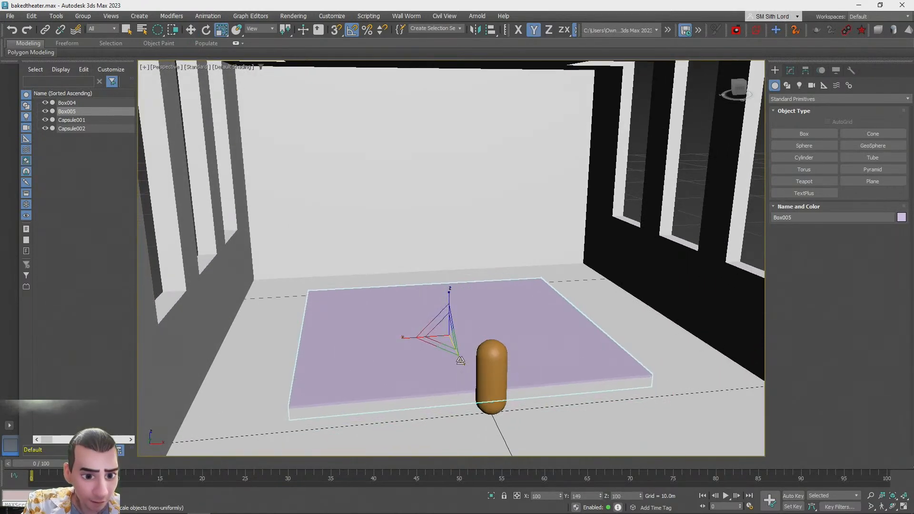
key("w")
middle_click_drag(460, 361, 425, 316, "alt")
scroll(425, 316, "up", 4)
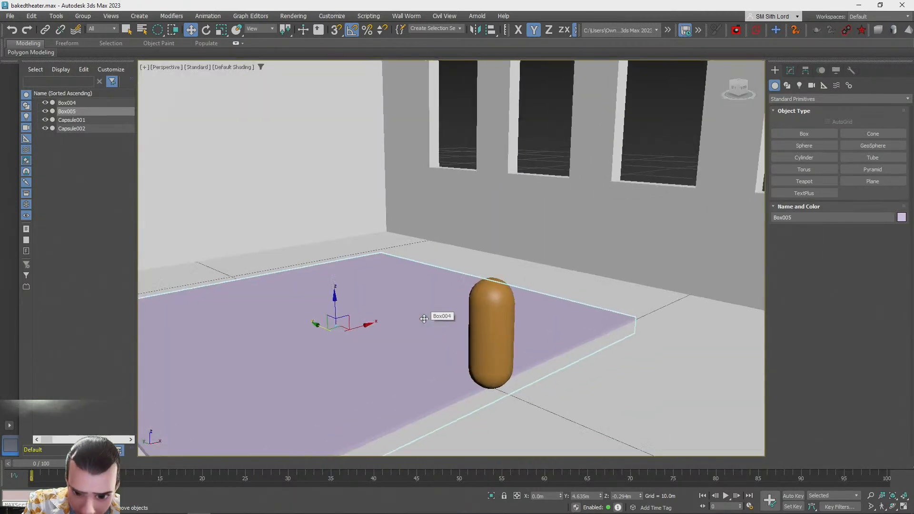
middle_click_drag(323, 330, 361, 208, "alt")
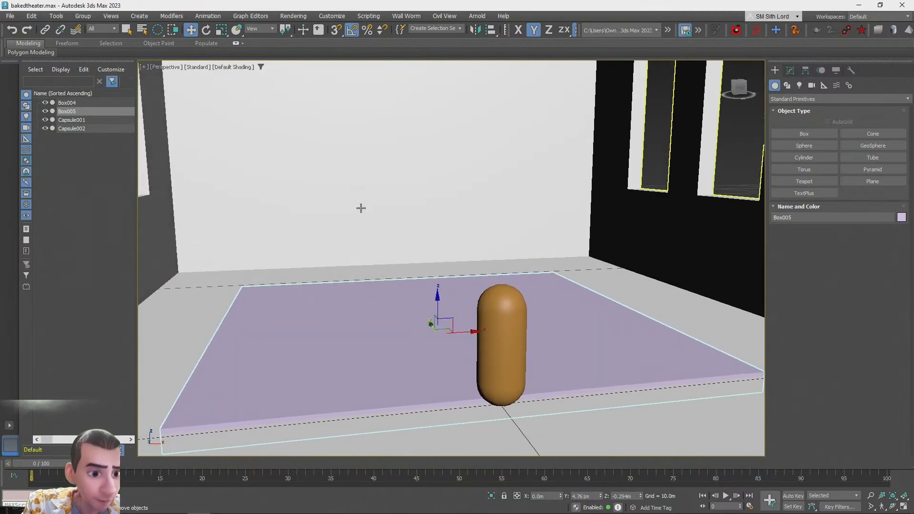
Subtract the floor box from the room block with ProBoolean, then undo the subtraction
left_click(790, 71)
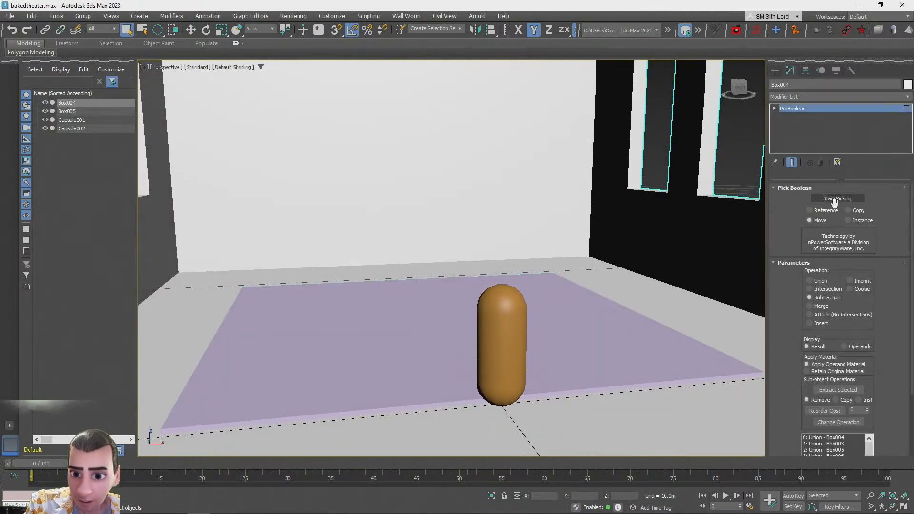
left_click(669, 331)
left_click(829, 197)
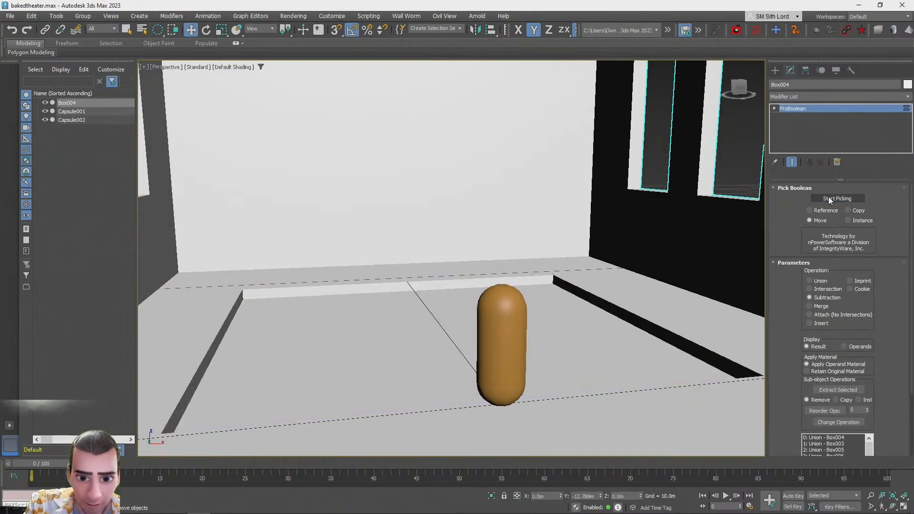
middle_click_drag(763, 205, 753, 203, "alt")
scroll(753, 203, "down", 5)
scroll(755, 204, "up", 8)
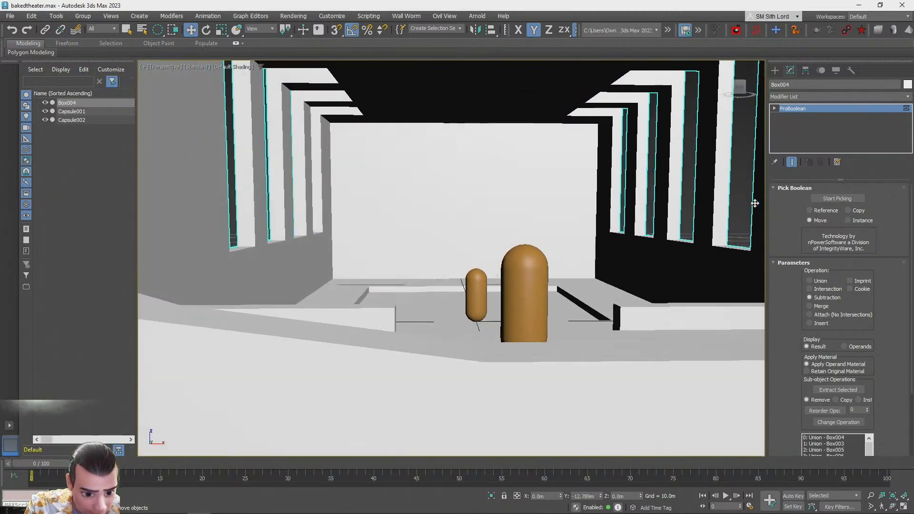
middle_click_drag(756, 204, 756, 203, "alt")
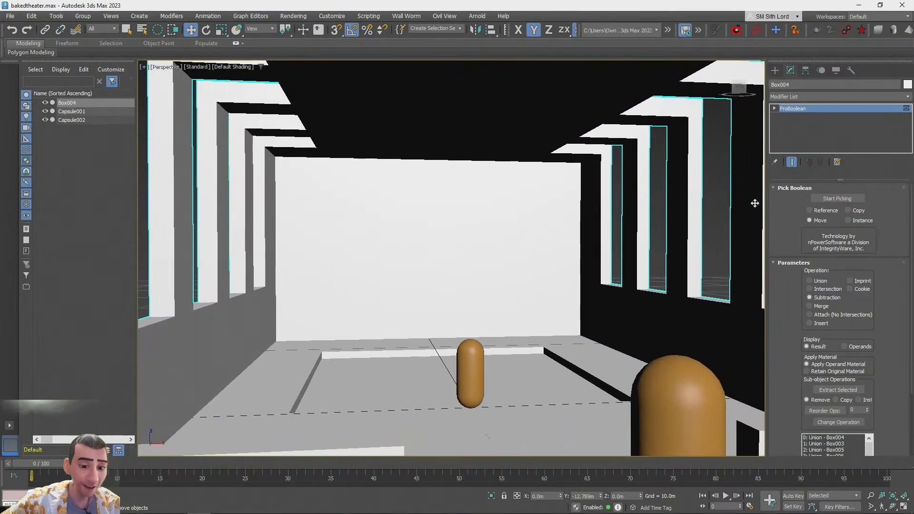
key("ctrl+z")
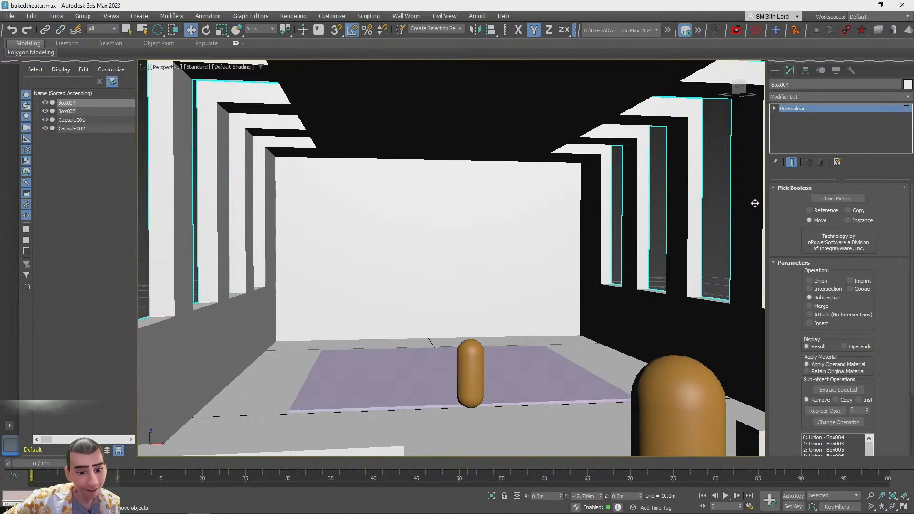
Lift the flat box and rotate it 90 degrees about X so it stands upright
left_click(566, 360)
key("w")
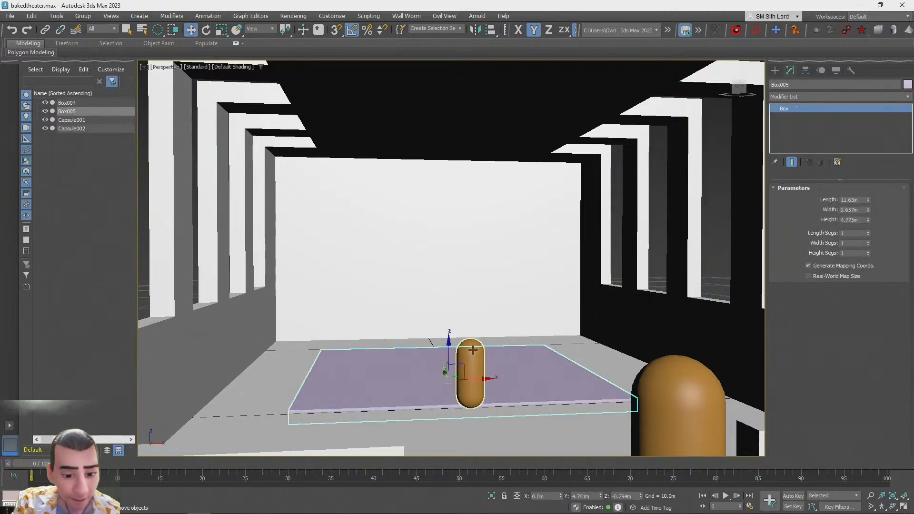
left_click_drag(449, 348, 456, 243)
key("r")
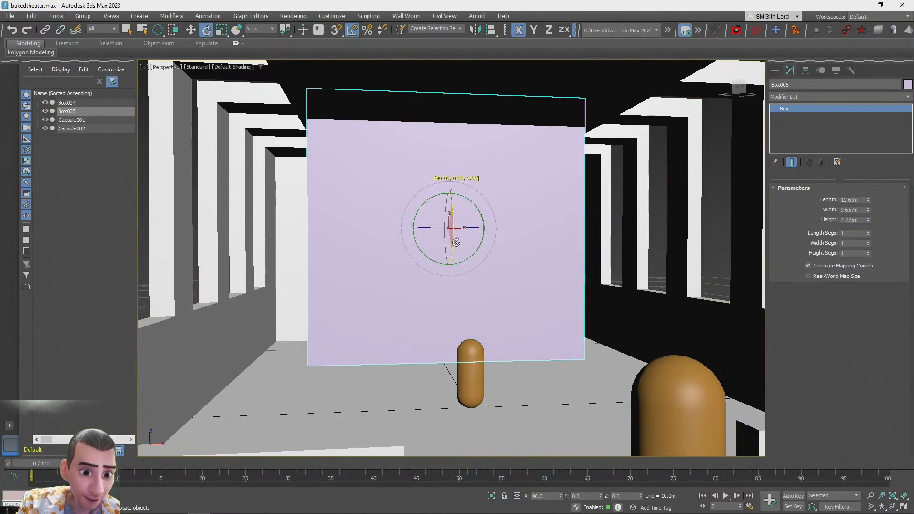
left_click_drag(451, 188, 449, 212)
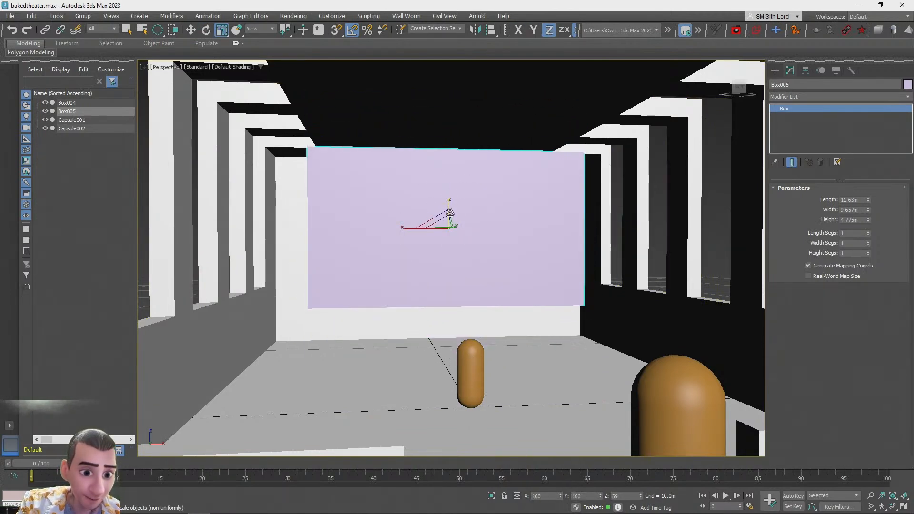
Scale the upright box down and position it flat against the end wall as a screen panel
middle_click_drag(443, 214, 469, 250, "alt")
scroll(477, 252, "up", 4)
left_click_drag(506, 257, 312, 238)
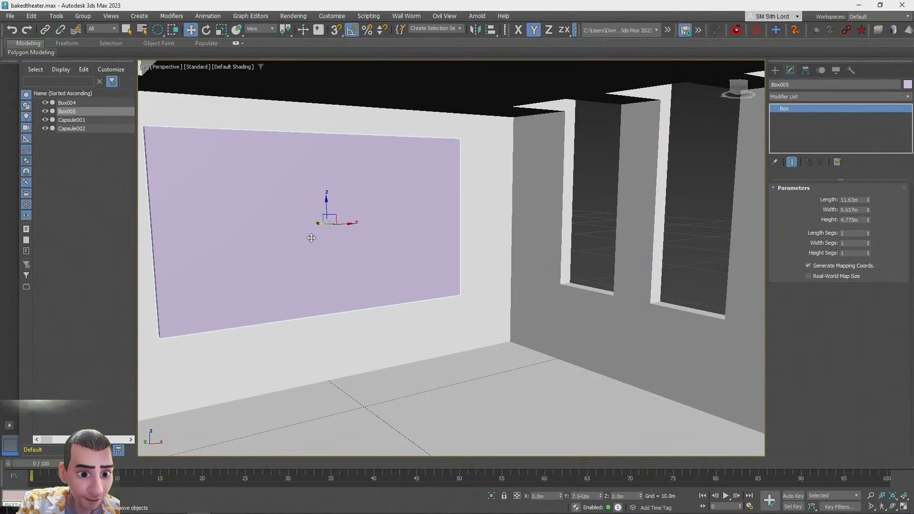
scroll(312, 238, "up", 1)
middle_click_drag(352, 240, 448, 302, "alt")
scroll(449, 300, "up", 3)
left_click_drag(447, 297, 452, 297)
scroll(386, 281, "down", 4)
middle_click_drag(452, 297, 378, 272, "alt")
left_click_drag(446, 229, 447, 239)
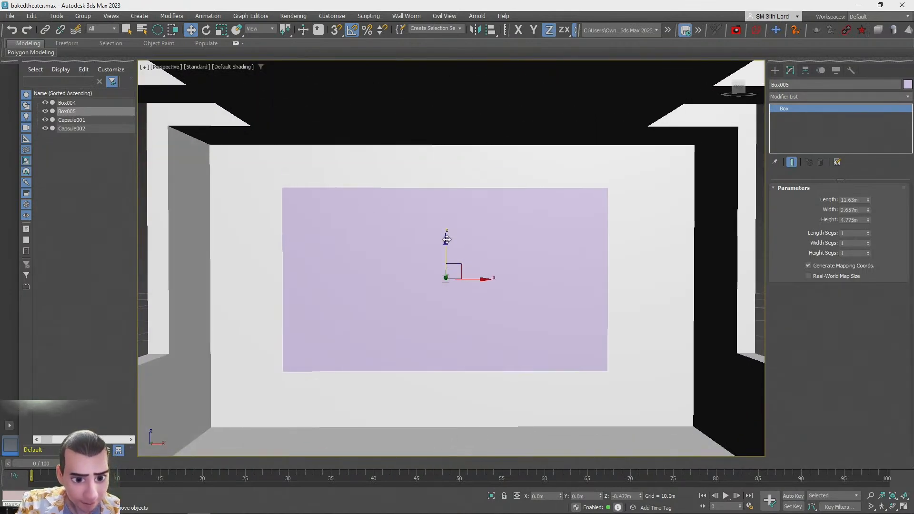
scroll(447, 248, "down", 3)
scroll(619, 292, "up", 1)
middle_click_drag(619, 291, 649, 296)
middle_click_drag(503, 248, 521, 250, "alt")
scroll(476, 285, "up", 4)
middle_click_drag(450, 284, 531, 355)
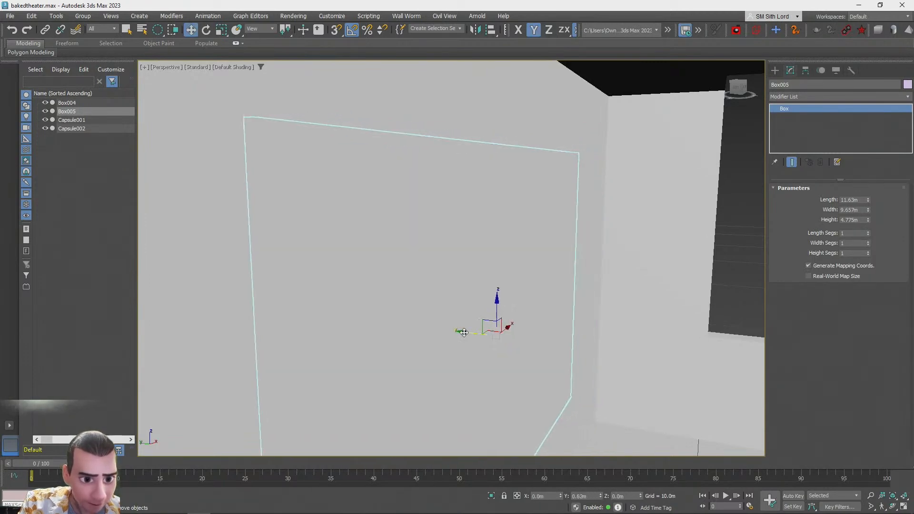
key("shift+z")
key("shift+z")
key("shift+z")
key("shift+z")
key("shift+z")
key("shift+z")
key("shift+z")
key("shift+z")
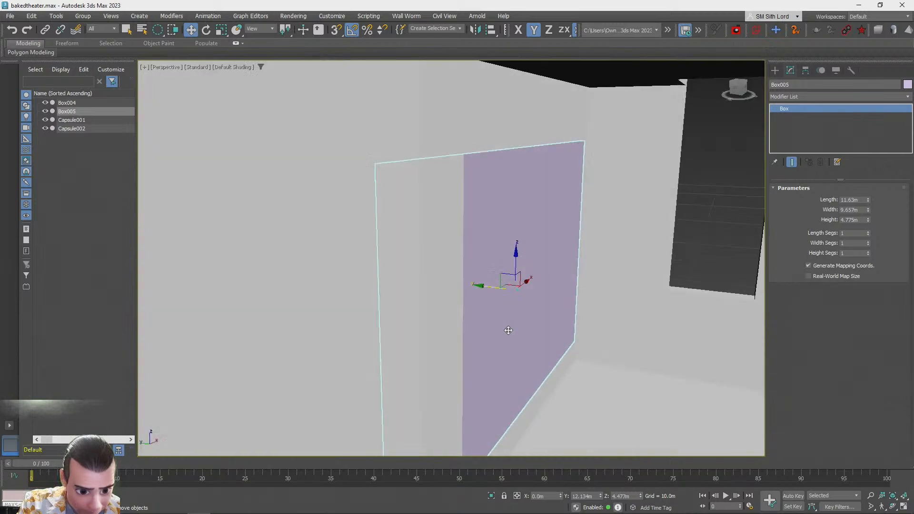
middle_click_drag(508, 331, 502, 298, "alt")
key("shift+z")
key("shift+z")
key("shift+z")
key("shift+z")
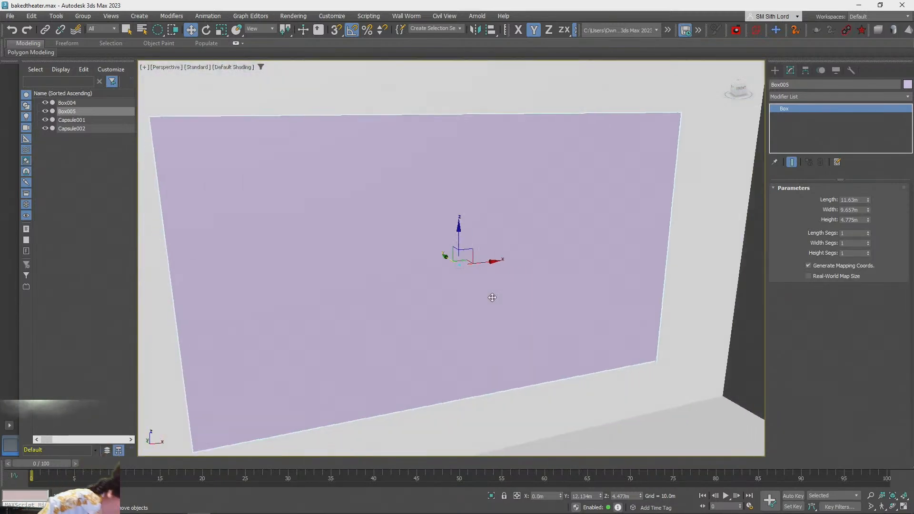
key("shift+z")
key("shift+z")
key("shift+z")
key("shift+z")
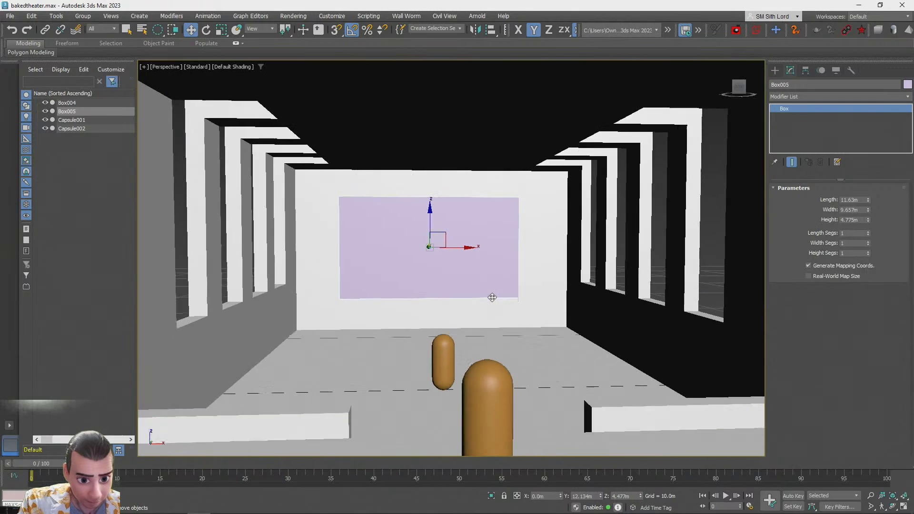
key("shift+z")
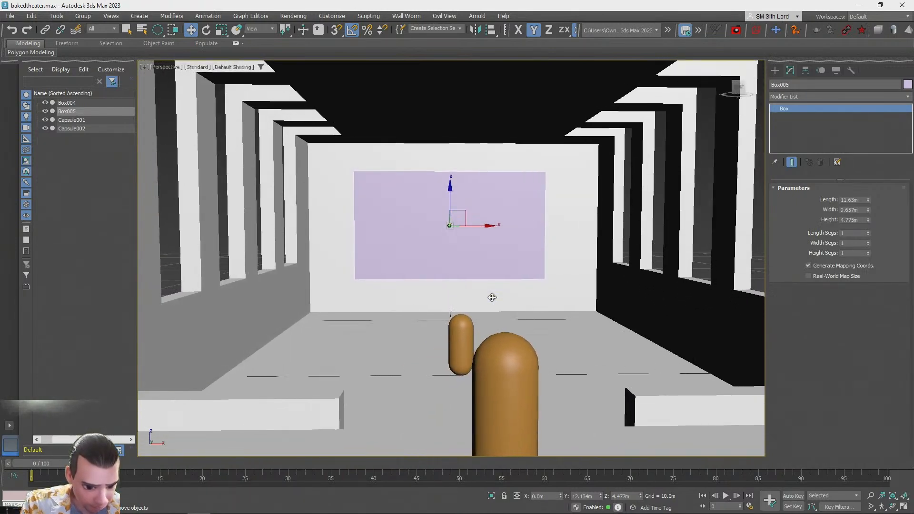
key("shift+z")
key("shift+z")
key("shift+z")
key("shift+z")
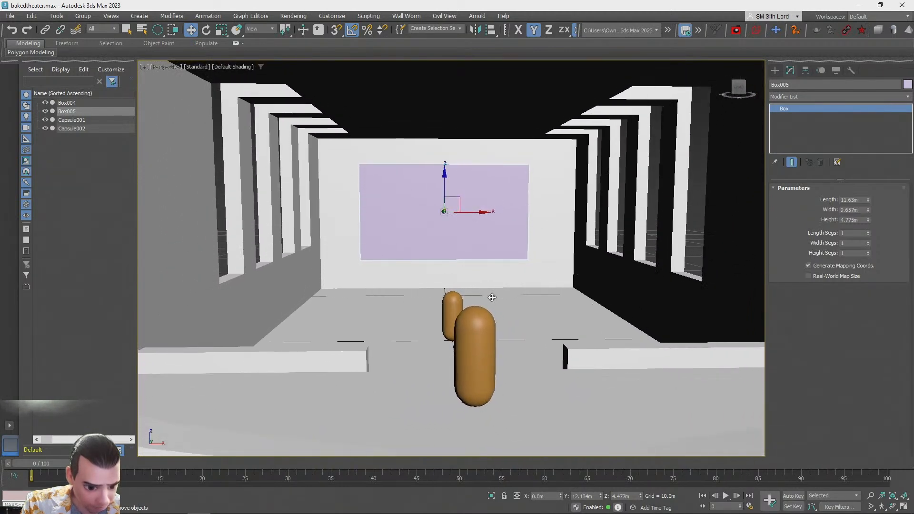
key("shift+z")
key("shift+z")
key("shift+z")
key("shift+z")
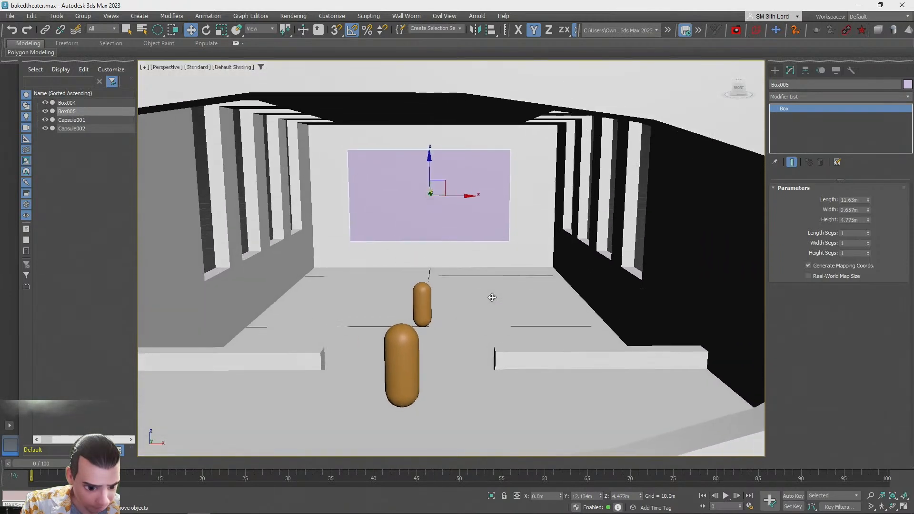
key("shift+z")
key("shift+z")
key("shift+z")
key("shift+z")
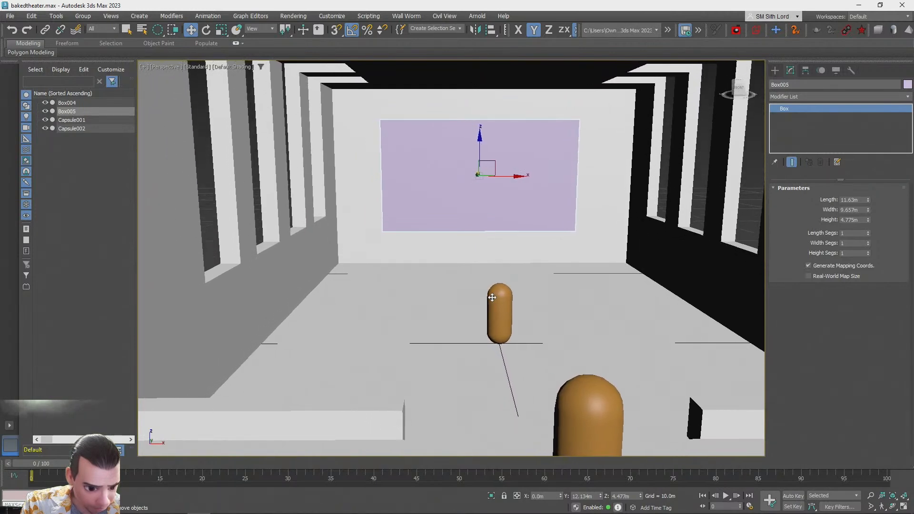
key("shift+z")
key("shift+z")
key("shift+z")
key("shift+z")
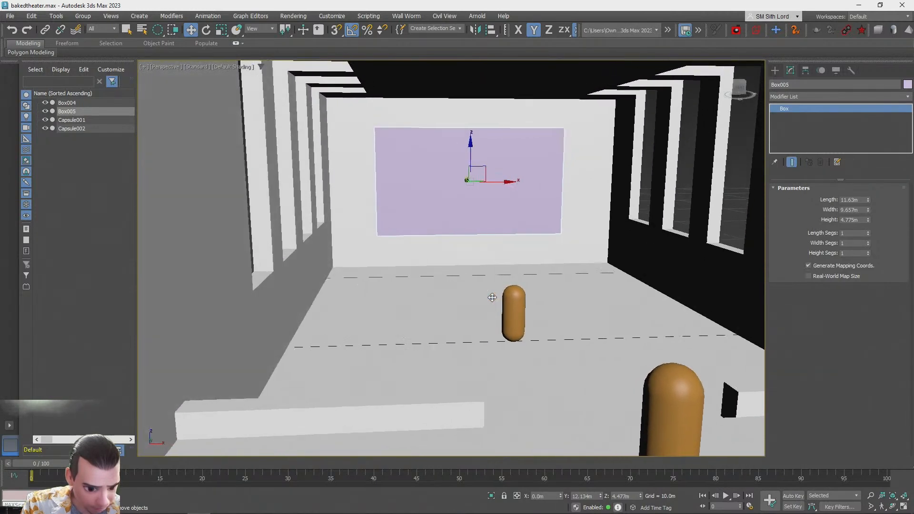
key("shift+z")
key("shift+z")
key("shift+z")
key("shift+z")
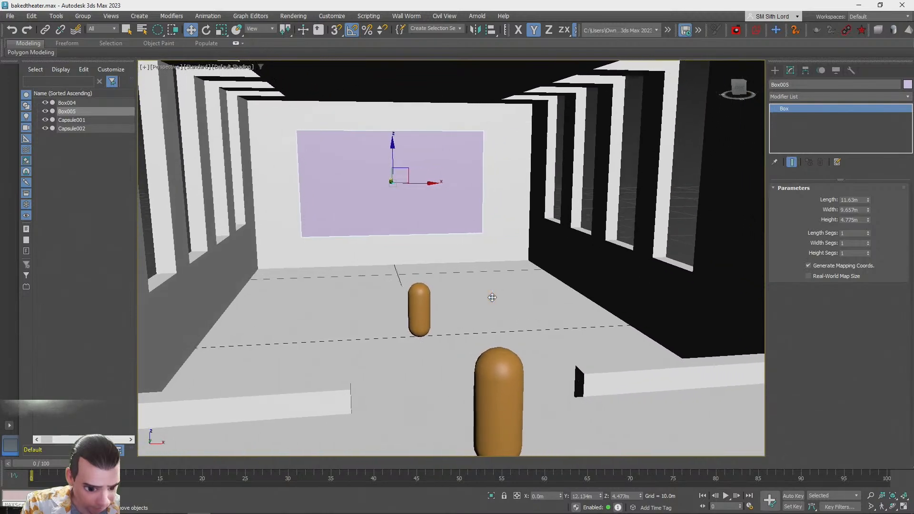
key("shift+z")
key("shift+z")
key("shift+z")
key("shift+z")
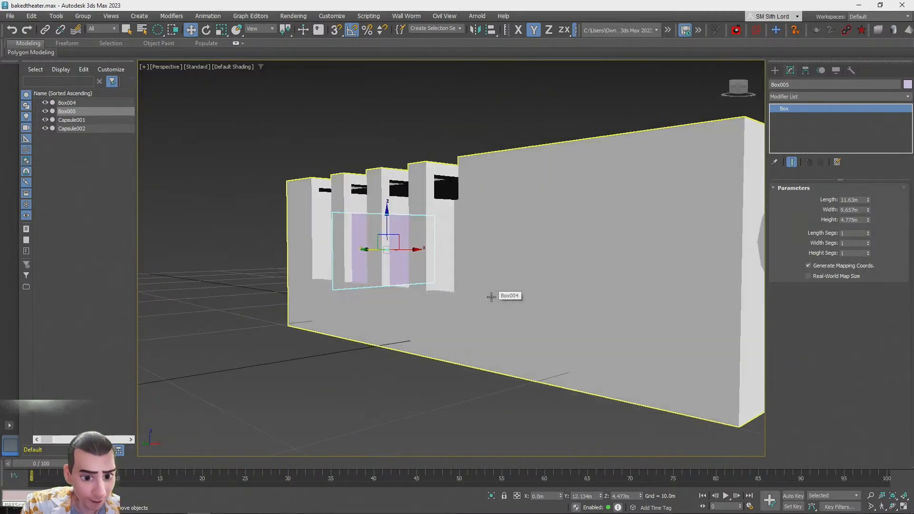
Duplicate the screen panel into a new box placed near the oval opening
middle_click_drag(491, 298, 449, 314, "alt")
scroll(449, 314, "down", 3)
left_click_drag(267, 260, 561, 310, "shift")
left_click(457, 302)
key("shift+z")
scroll(442, 312, "up", 3)
middle_click_drag(442, 312, 538, 296, "alt")
left_click_drag(608, 300, 567, 309)
left_click_drag(493, 316, 444, 325)
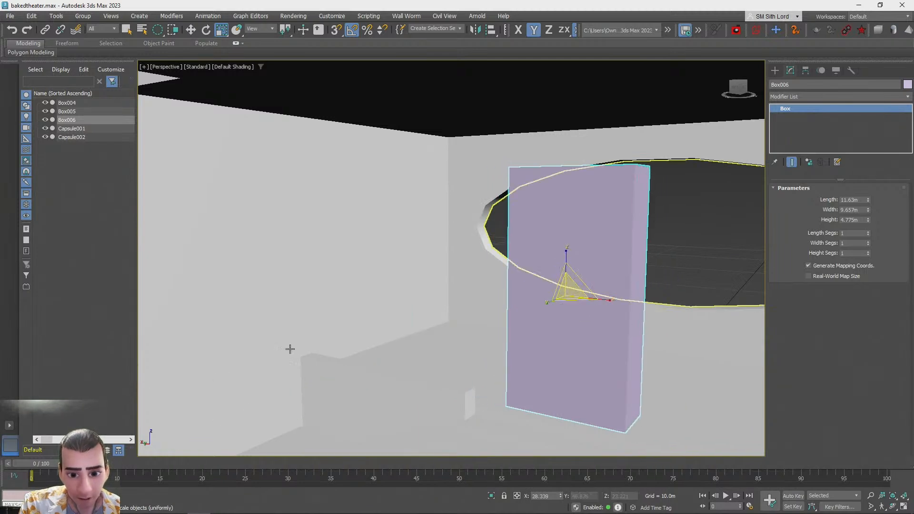
Scale the new panel non-uniformly and move it against the left side wall
left_click_drag(557, 303, 447, 326)
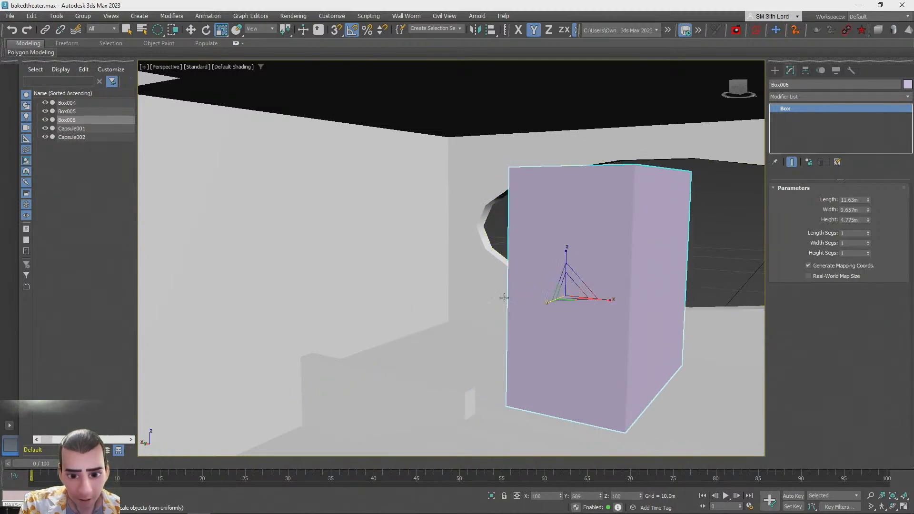
mouse_move(607, 301)
left_mouse_down()
mouse_move(575, 300)
mouse_move(620, 298)
mouse_move(604, 301)
left_mouse_up()
key("w")
left_click_drag(532, 293, 288, 257)
key("r")
left_click_drag(342, 271, 280, 265)
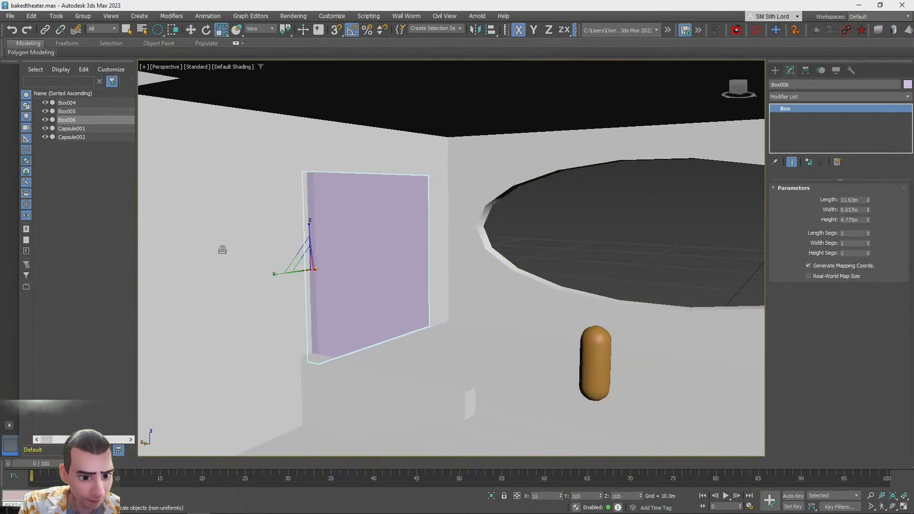
Adjust the new panel's position so it sits flush against the left side wall
middle_click_drag(478, 295, 321, 283, "alt")
scroll(371, 305, "up", 3)
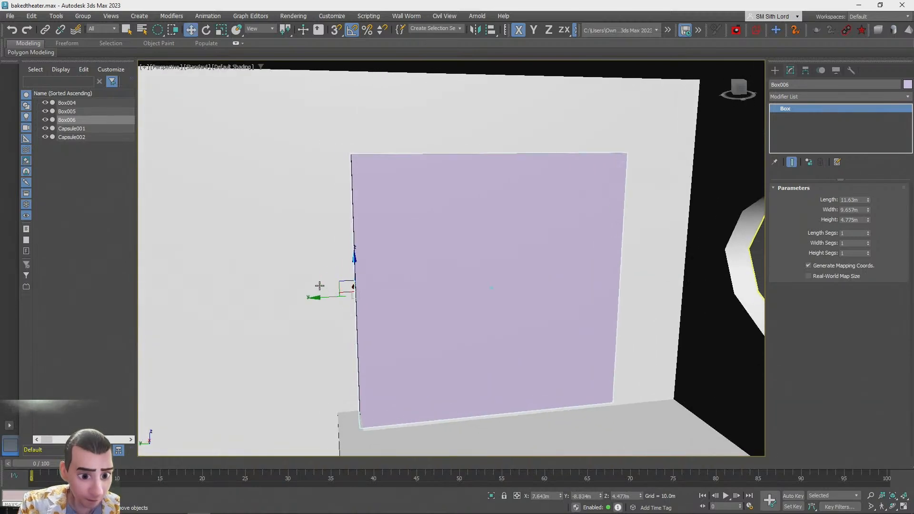
left_click_drag(321, 301, 362, 301)
left_click_drag(398, 277, 398, 232)
left_click_drag(650, 361, 682, 399)
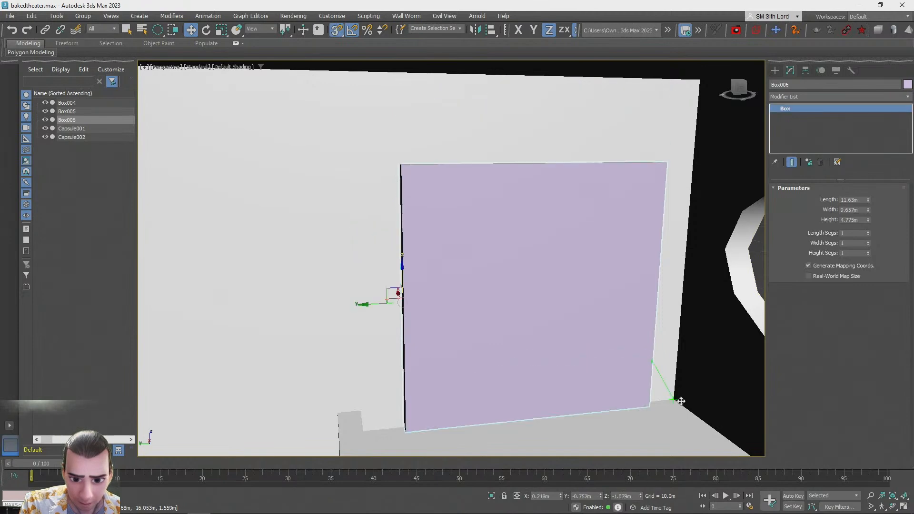
middle_click_drag(568, 284, 473, 331, "alt")
scroll(482, 330, "down", 3)
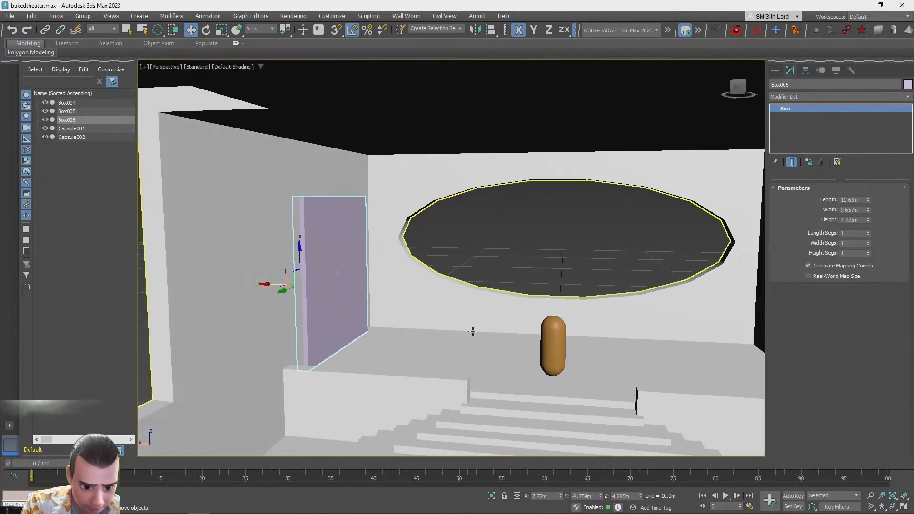
mouse_move(259, 285)
left_mouse_down("shift")
mouse_move(566, 285)
mouse_move(727, 318)
left_mouse_up("shift")
left_click(458, 303)
mouse_move(458, 304)
middle_mouse_down("alt")
mouse_move(552, 321)
mouse_move(506, 330)
mouse_move(510, 319)
mouse_move(478, 295)
middle_mouse_up("alt")
key("Delete")
left_click(379, 265)
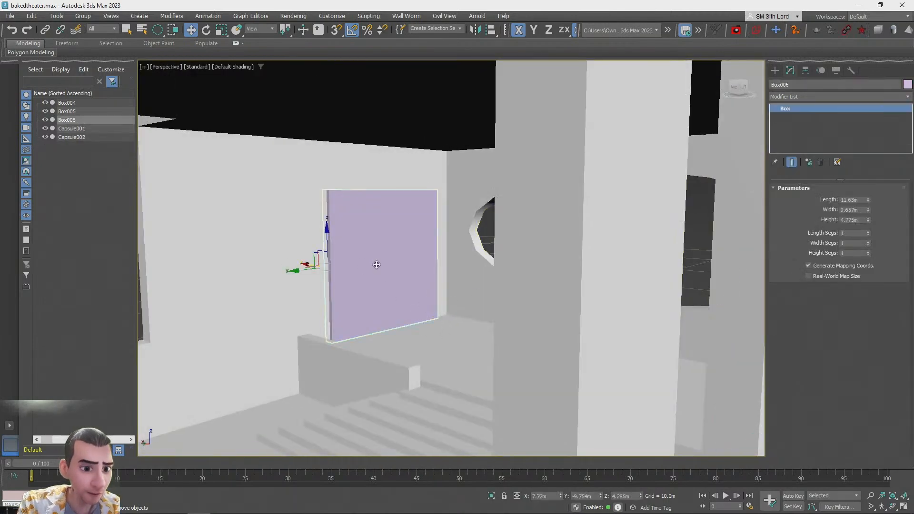
key("z")
left_click_drag(370, 279, 364, 275)
middle_click_drag(365, 275, 411, 275, "alt")
left_click_drag(390, 275, 396, 276)
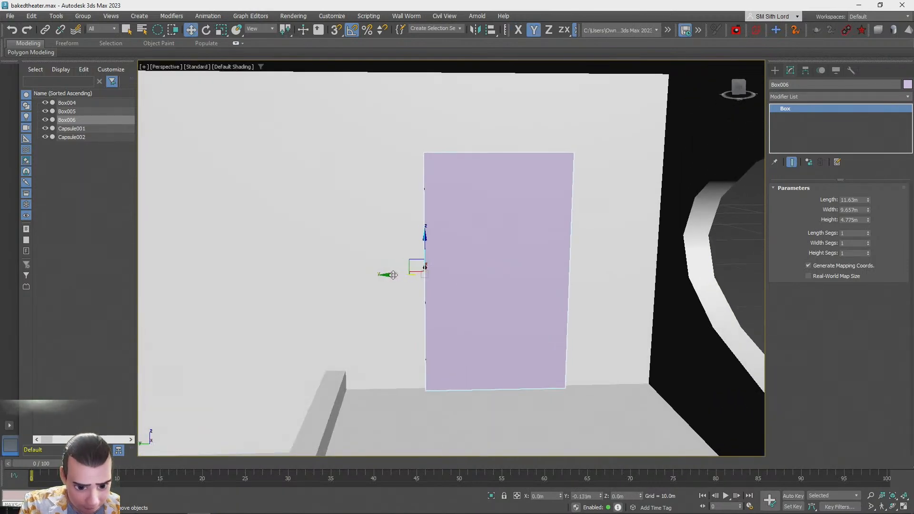
Clone the side-wall panel across to the opposite side wall as a copy
scroll(400, 276, "down", 4)
middle_click_drag(392, 276, 302, 286, "alt")
scroll(406, 279, "up", 2)
left_click_drag(219, 290, 651, 290, "shift")
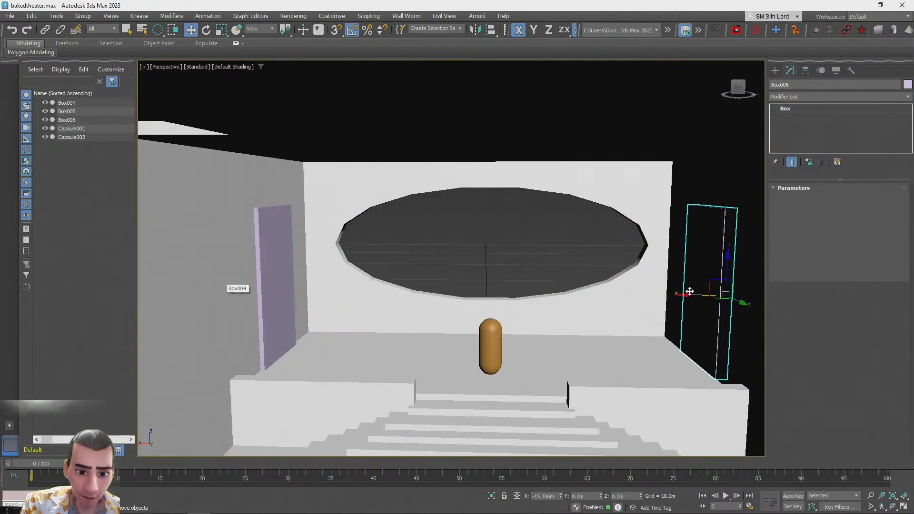
left_click_drag(686, 292, 686, 292, "shift")
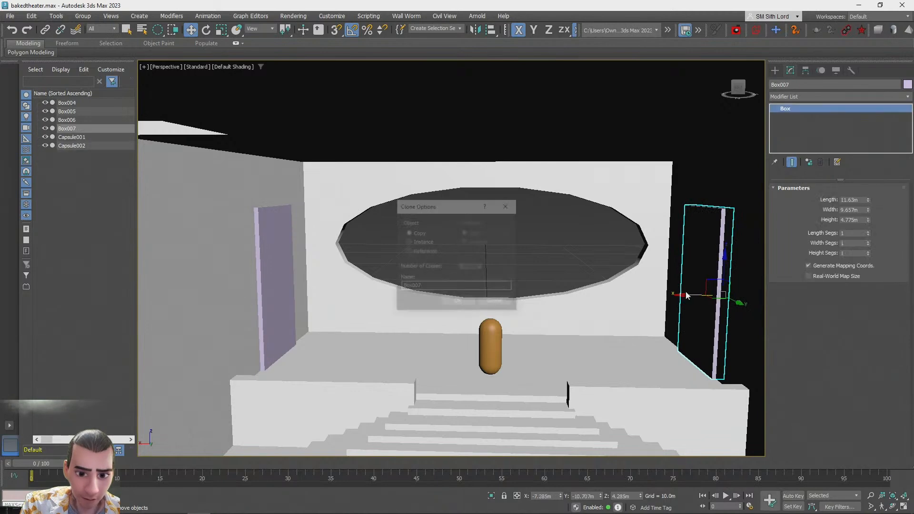
left_click(453, 300)
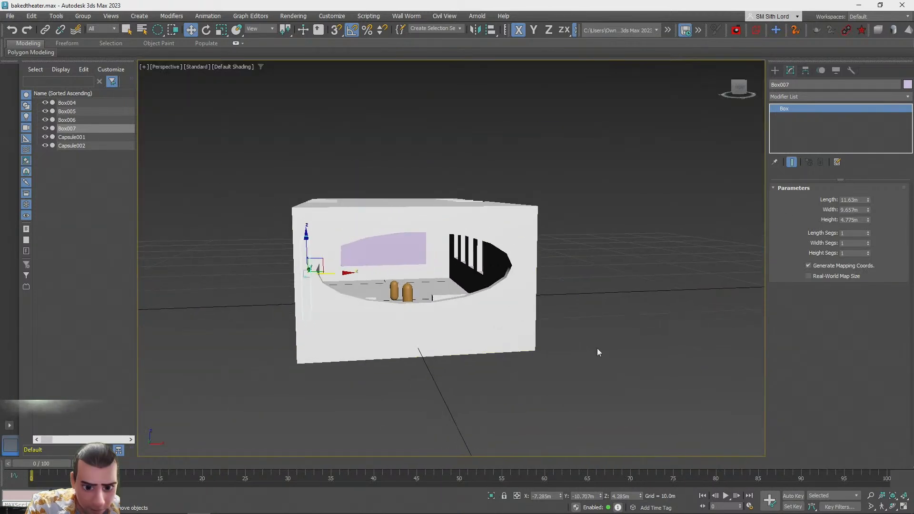
Select the screen panel and change its object color
left_click(598, 349)
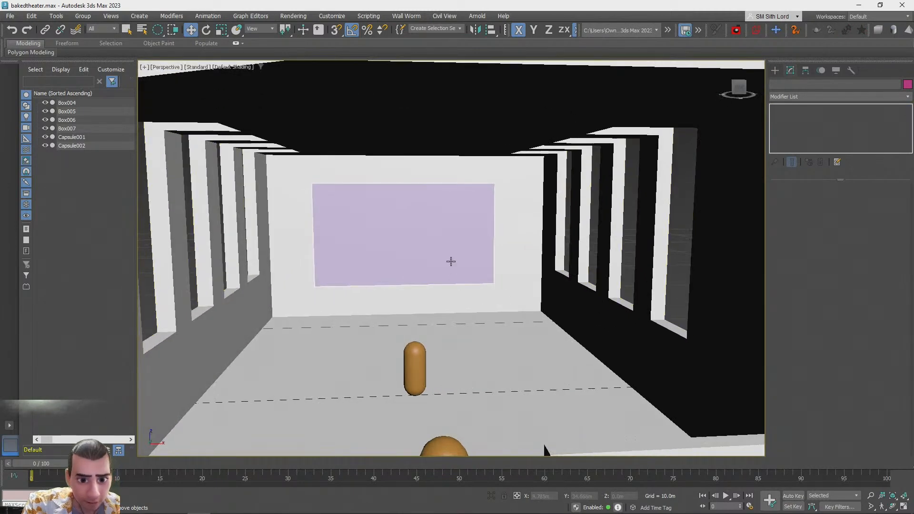
left_click(451, 262)
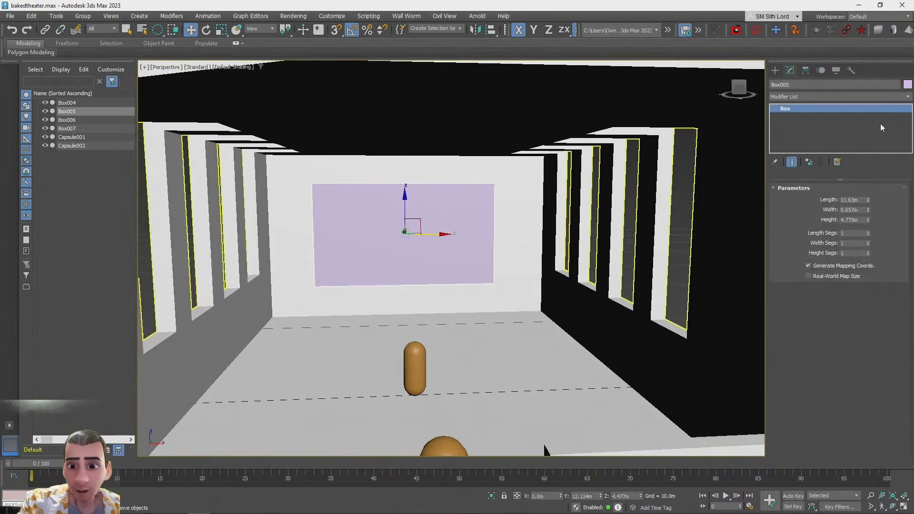
left_click(907, 84)
left_click(541, 284)
left_click(515, 313)
left_click(673, 265)
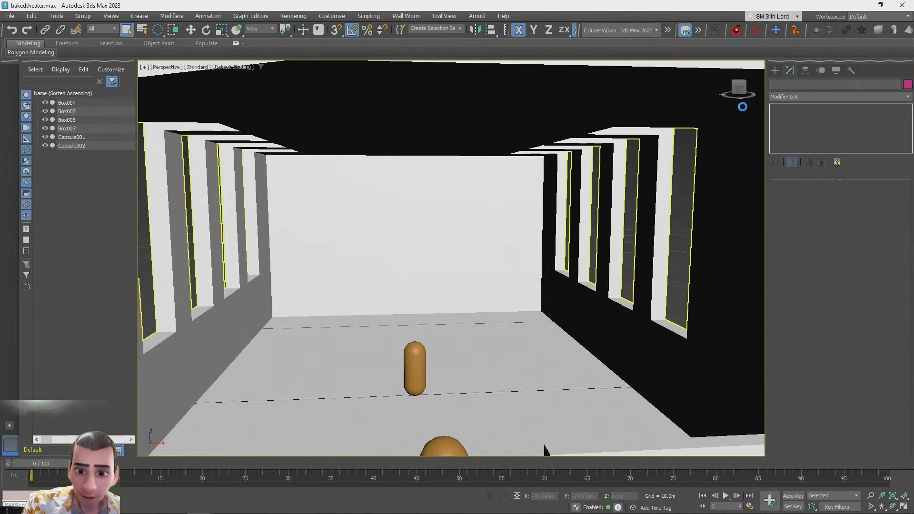
Switch to the web browser and open a new tab
left_click(774, 71)
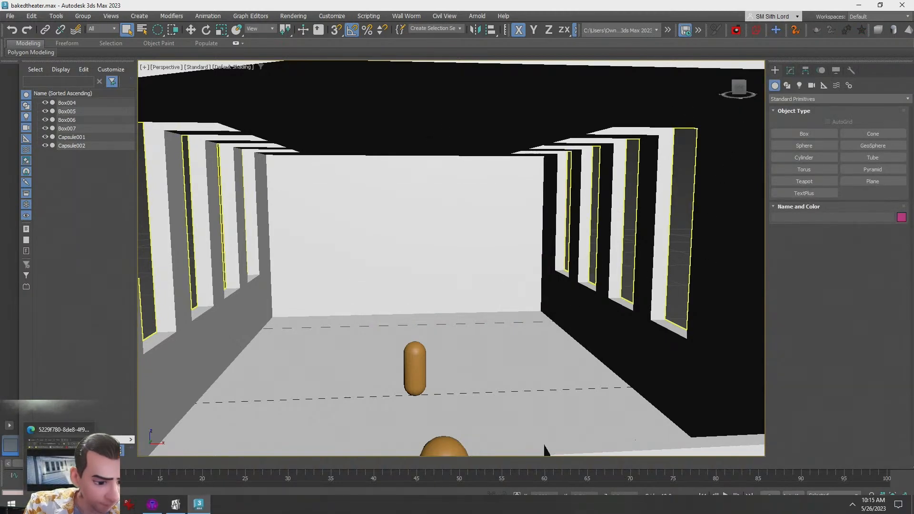
left_click(52, 462)
left_click(868, 215)
key("ctrl+t")
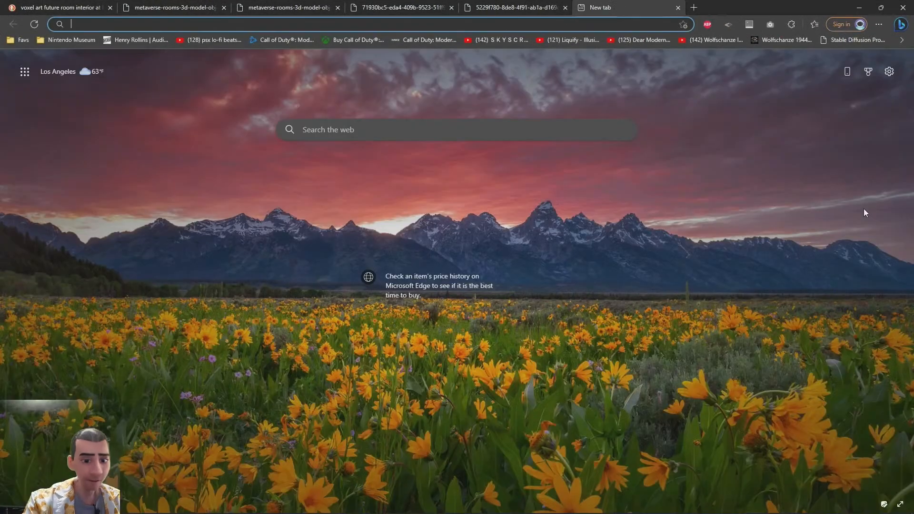
Search the web for blockcade labs and open the Blockade Labs website
type("blockcade l")
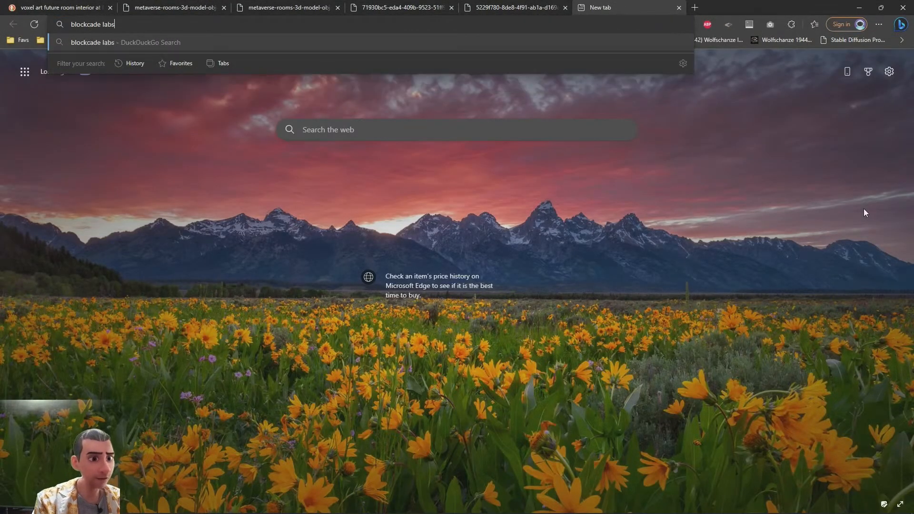
type("abs")
key("Return")
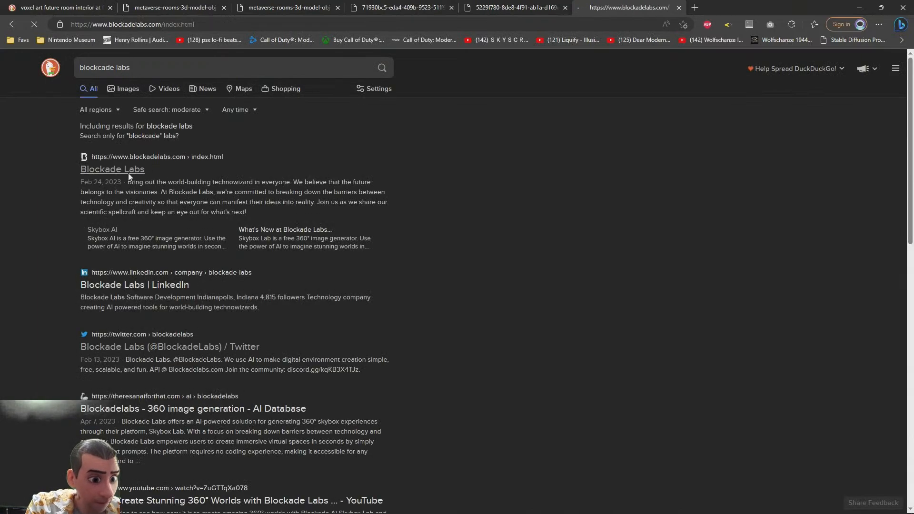
left_click(129, 172)
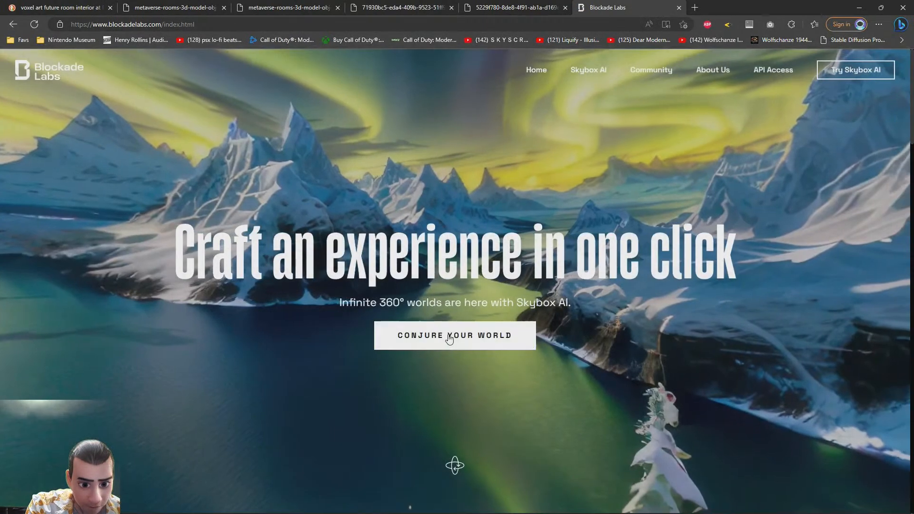
Open Skybox AI, dismiss its welcome notice, and activate the world prompt field
left_click(495, 335)
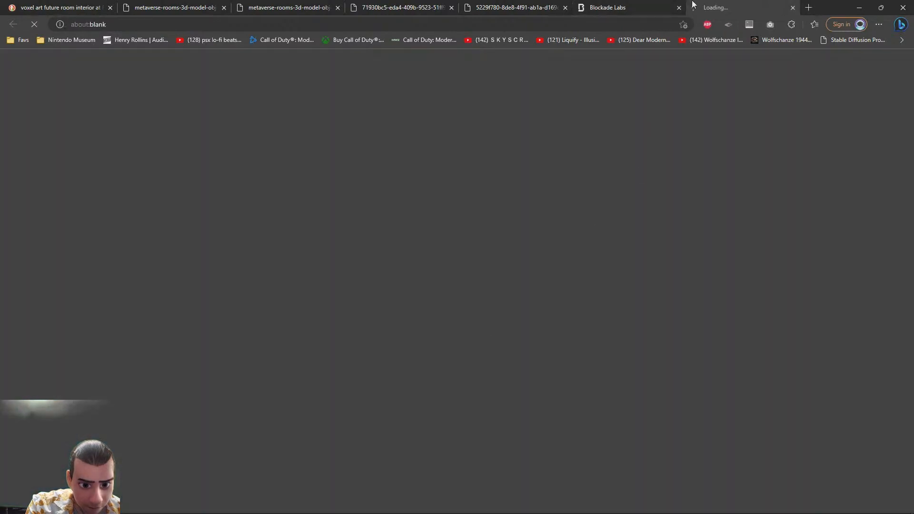
left_click(639, 2)
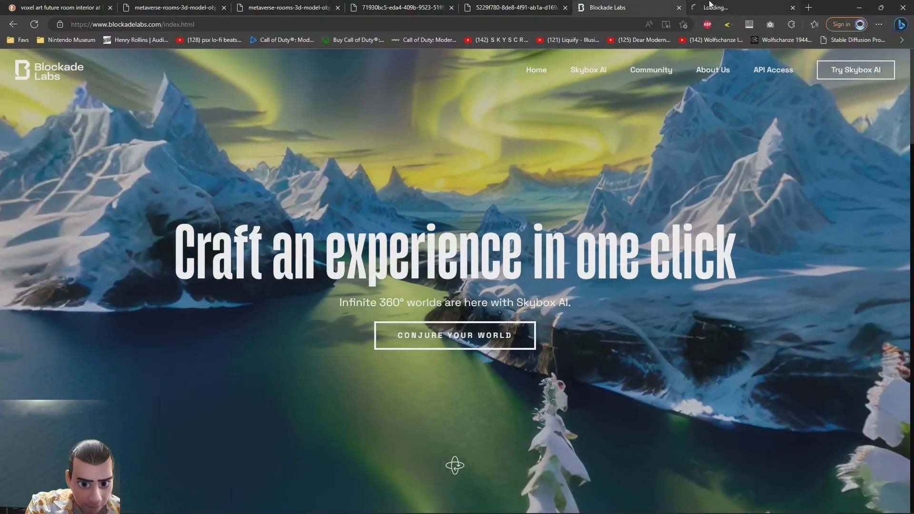
left_click(708, 3)
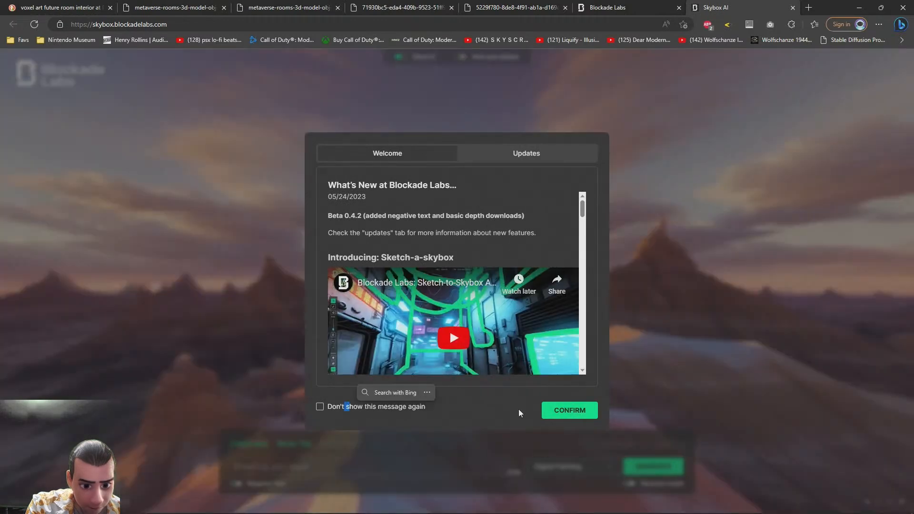
left_click(569, 413)
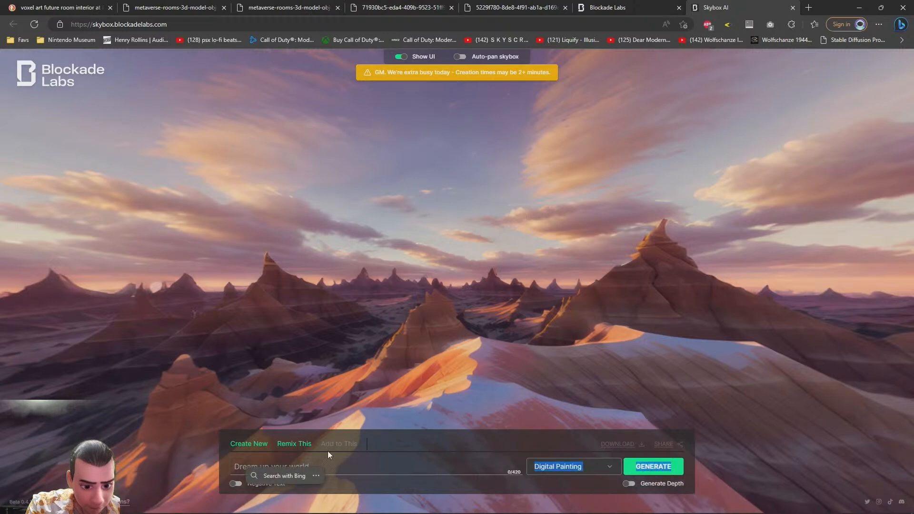
left_click(279, 465)
left_click(285, 470)
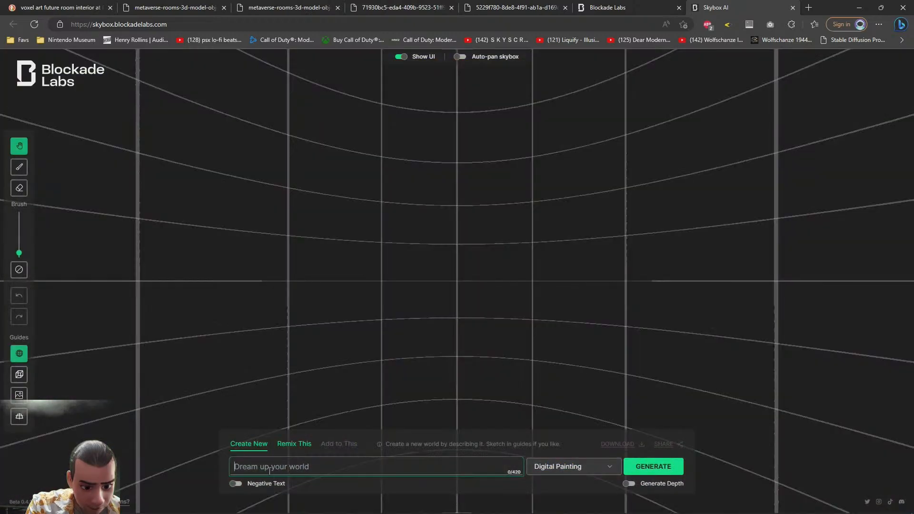
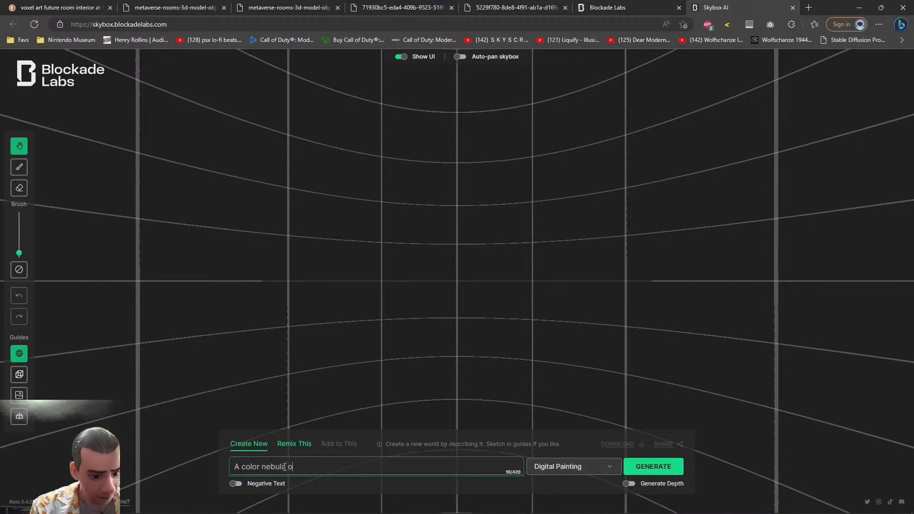
Set the skybox style to Nebula and generate the skybox from the star nebula prompt
left_click(578, 468)
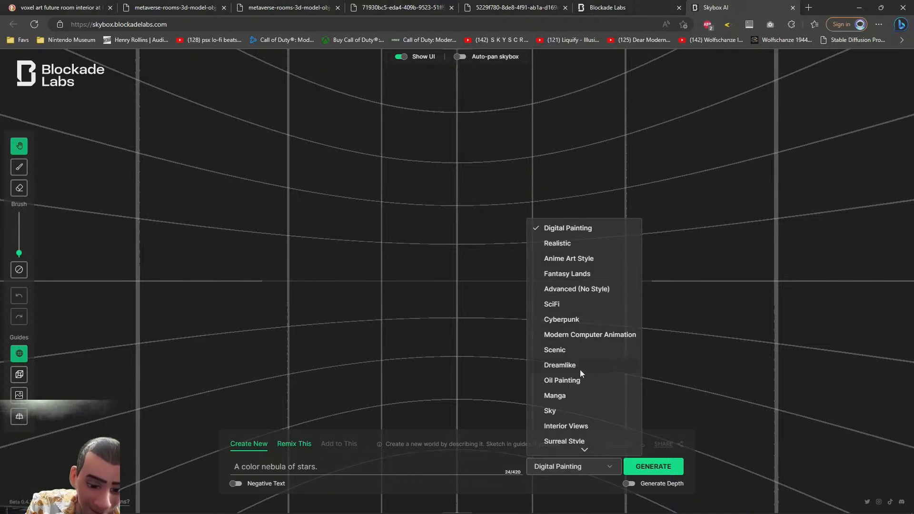
scroll(580, 365, "down", 4)
left_click(568, 312)
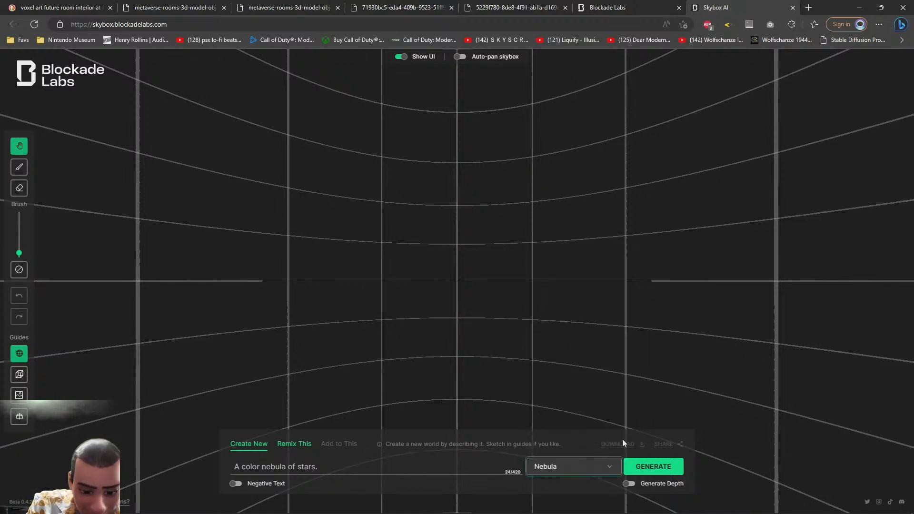
left_click(651, 464)
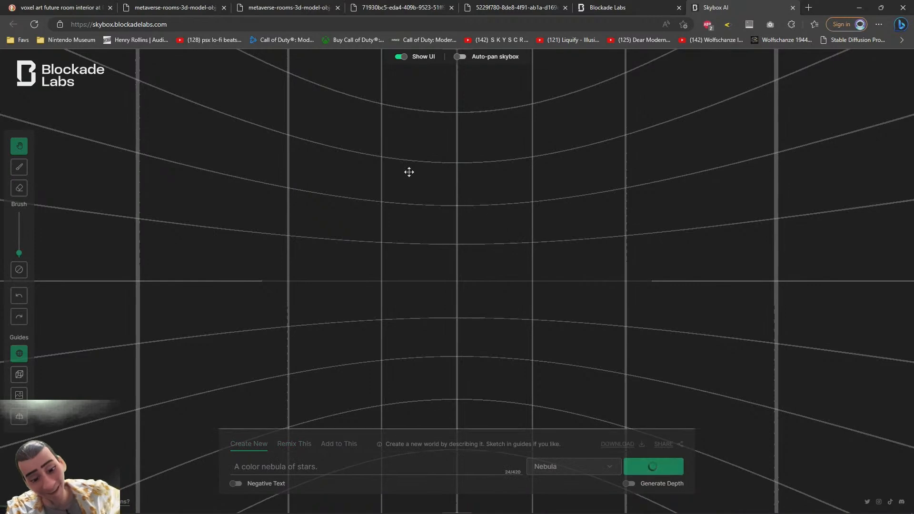
Close the Blockade Labs homepage tab and return to 3ds Max while the skybox generates
left_click(629, 5)
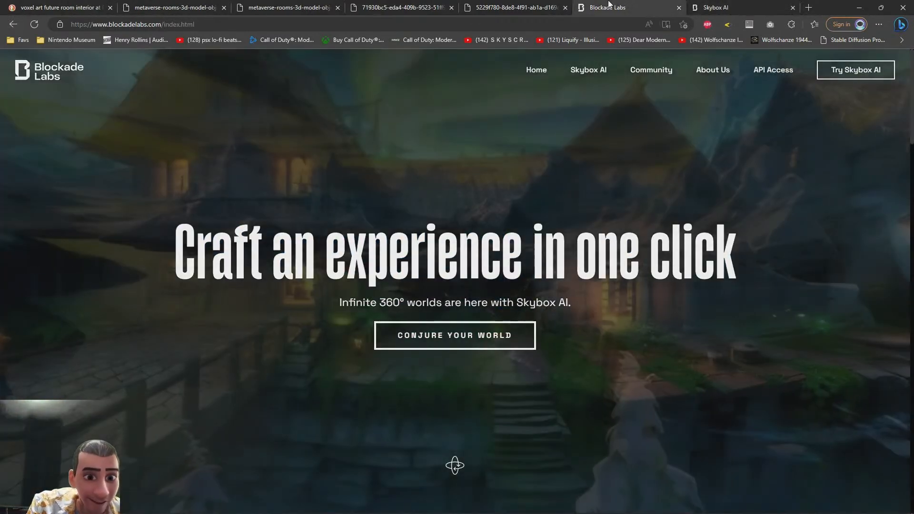
middle_click(609, 5)
left_click(512, 4)
left_click(380, 4)
left_click(495, 4)
left_click(619, 4)
left_click(881, 7)
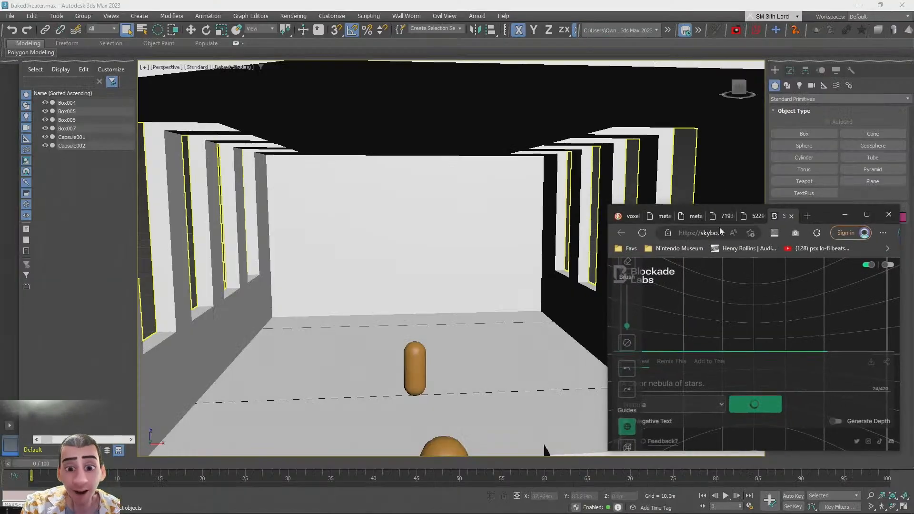
left_click(868, 216)
key("alt+Tab")
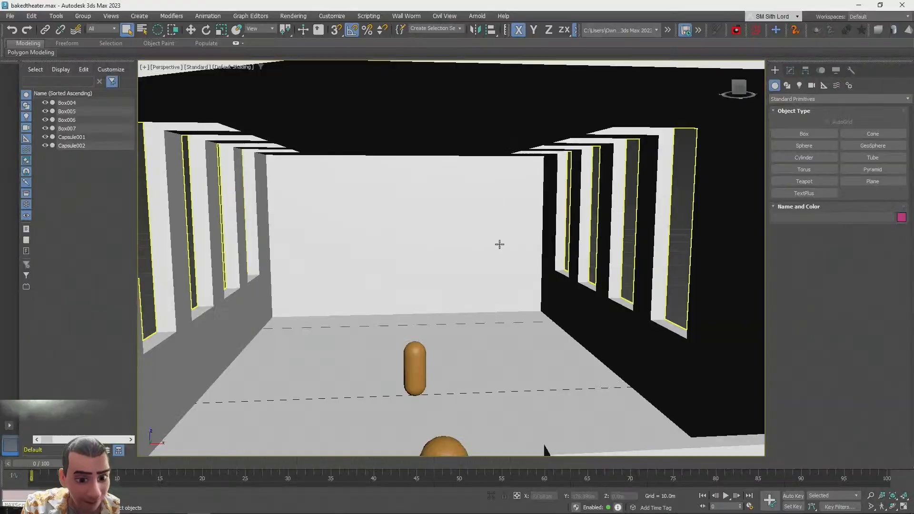
Create an Arnold Light on the floor in the middle of the theater room
left_click_drag(314, 198, 485, 251)
middle_click_drag(443, 257, 493, 280, "alt")
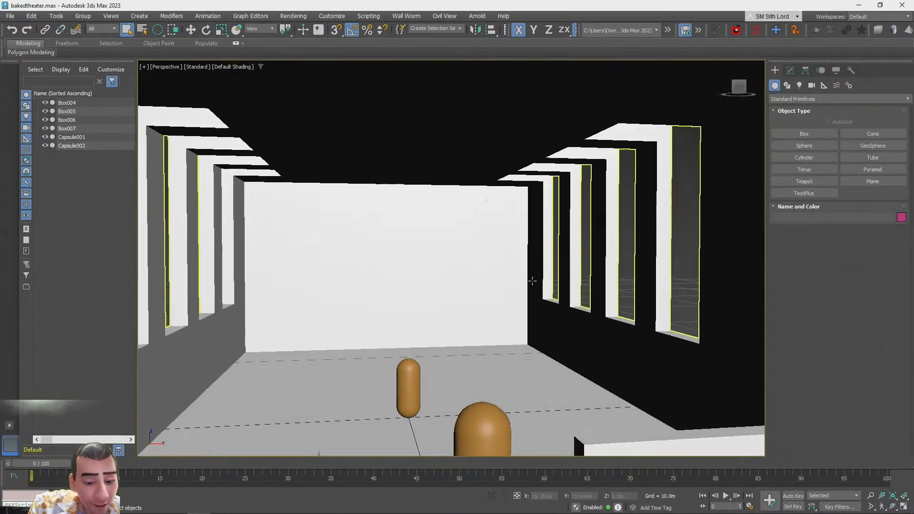
left_click(800, 86)
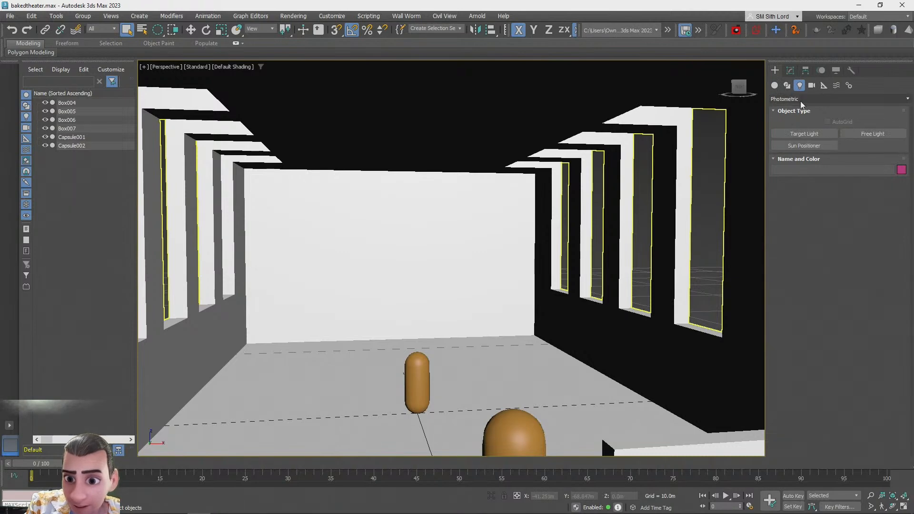
left_click(805, 99)
left_click(790, 123)
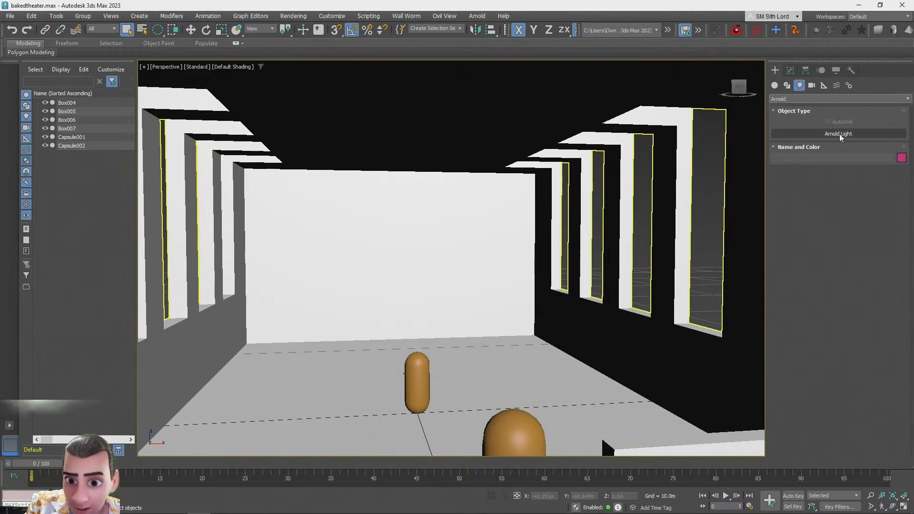
left_click(817, 134)
left_click(446, 389)
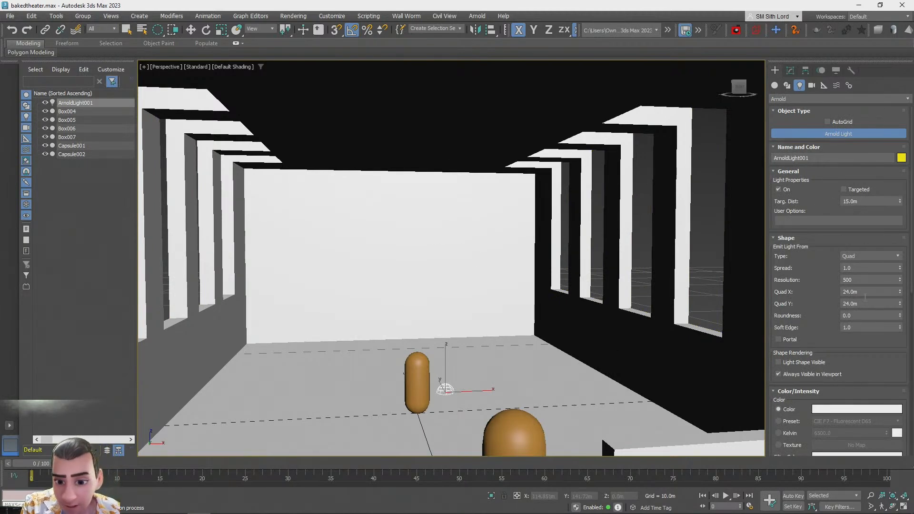
Raise the Arnold light above the floor with the Move tool
scroll(812, 398, "down", 2)
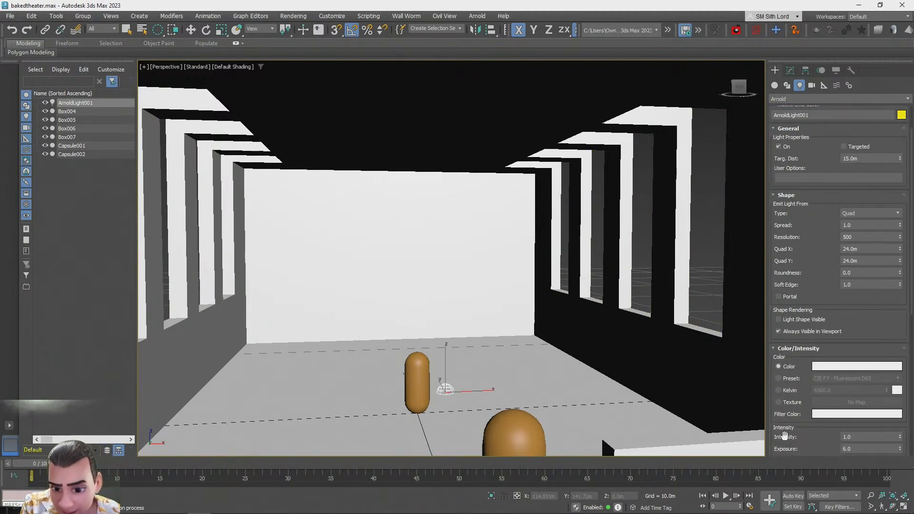
scroll(787, 439, "down", 3)
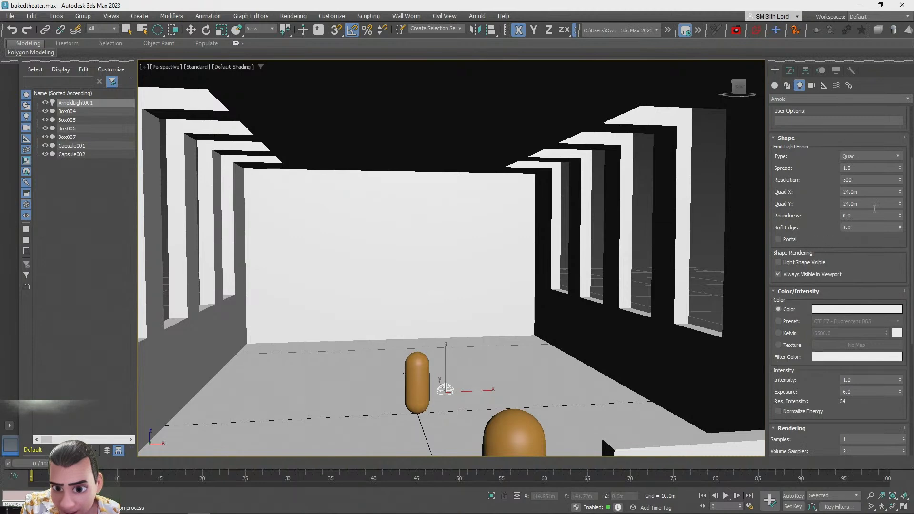
scroll(874, 282, "up", 4)
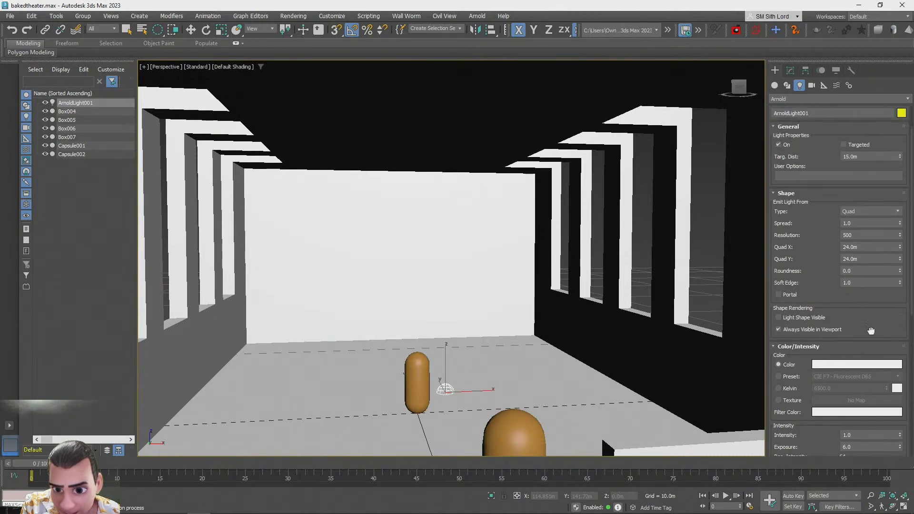
left_click(856, 206)
left_click(855, 241)
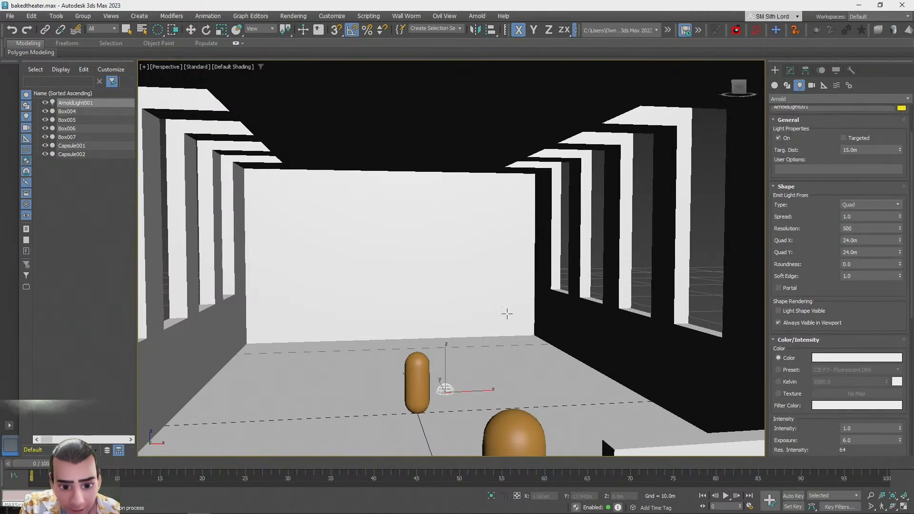
middle_click_drag(476, 327, 472, 323)
key("w")
left_click_drag(445, 360, 440, 275)
middle_click_drag(440, 275, 441, 287, "alt")
Set the light's Quad X and Quad Y size to 1.0 m
left_click(790, 71)
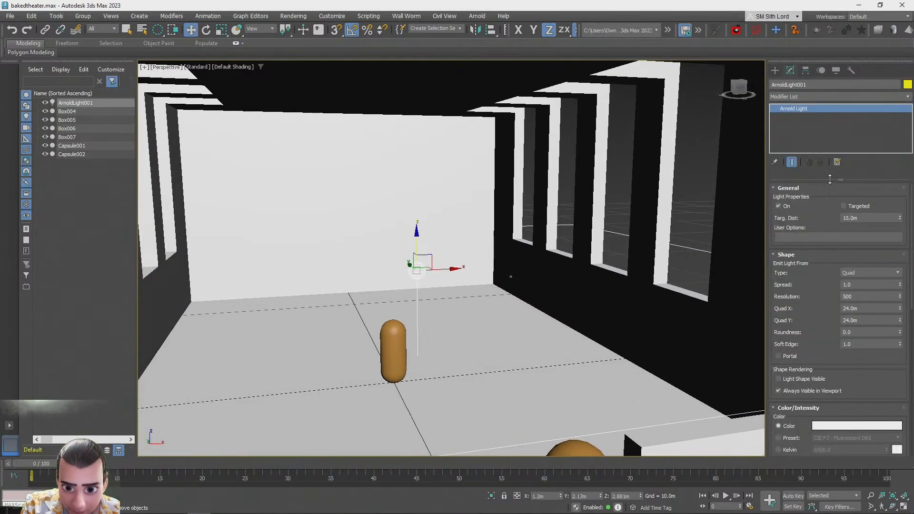
type("1")
key("Tab")
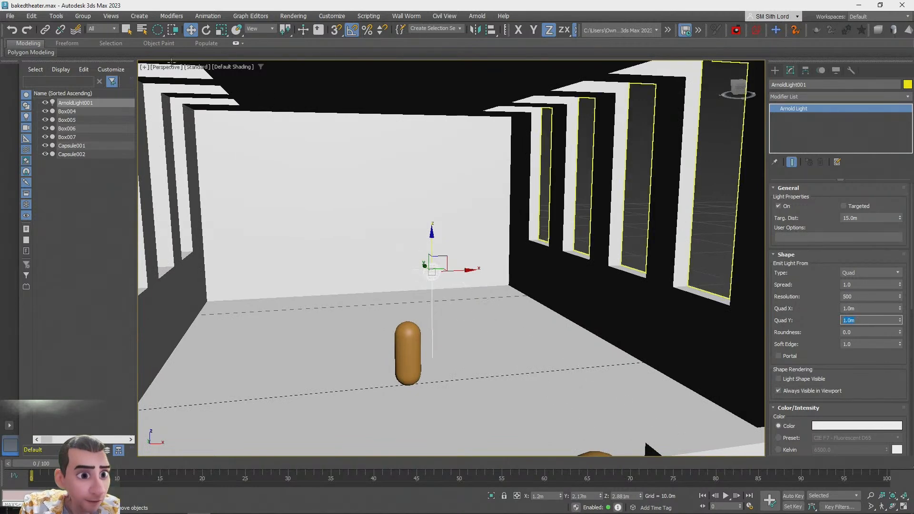
Switch the perspective viewport to ActiveShade rendering using Arnold
left_click(236, 67)
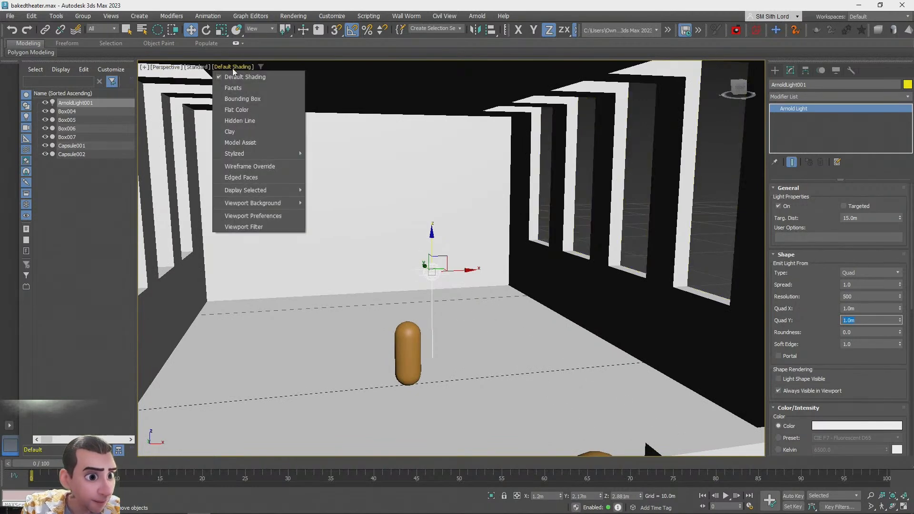
left_click(202, 68)
left_click(202, 68)
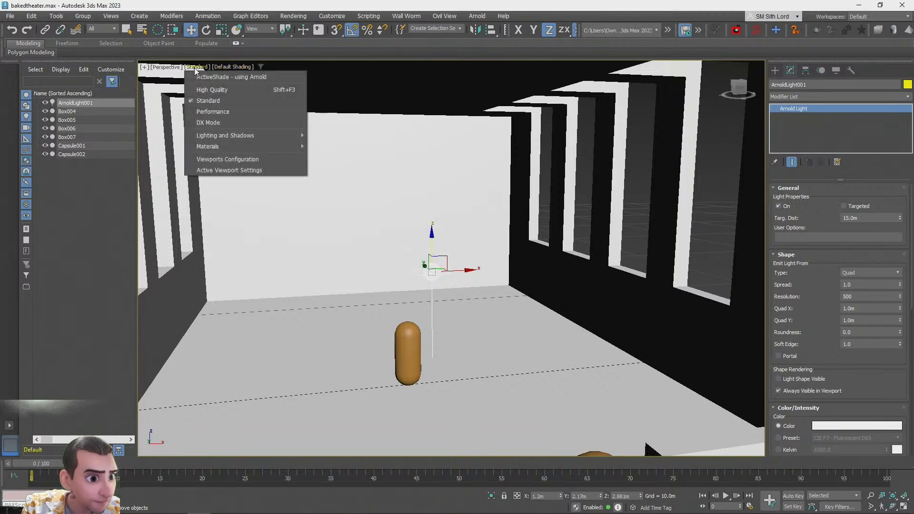
left_click(207, 78)
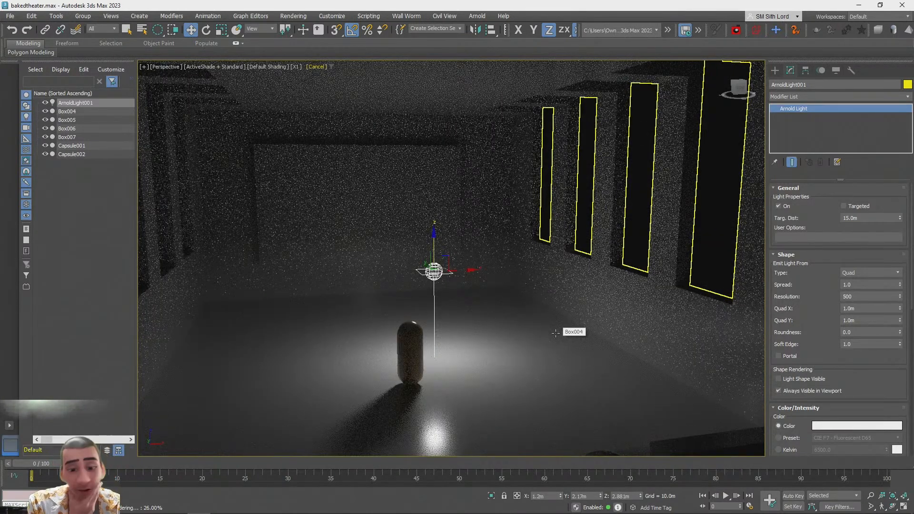
Rotate the Arnold light to tilt it toward the back wall
middle_click_drag(537, 279, 537, 283)
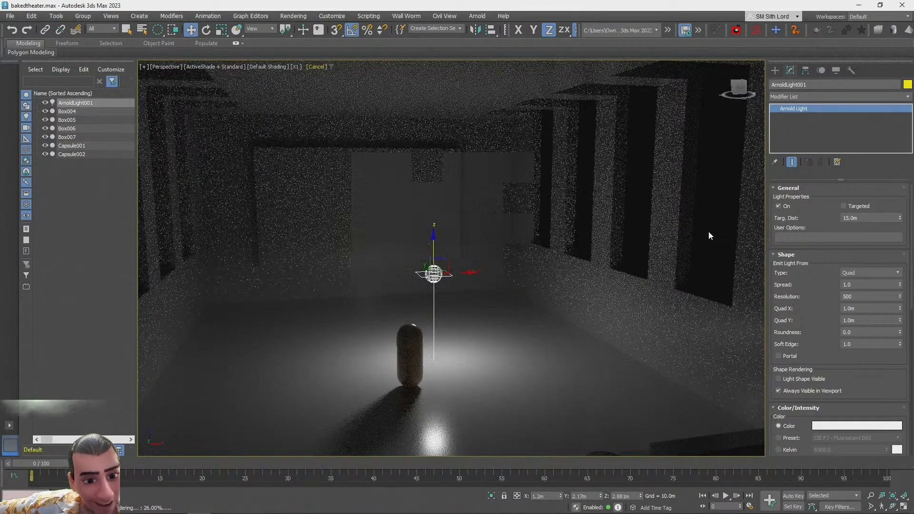
scroll(708, 232, "up", 1)
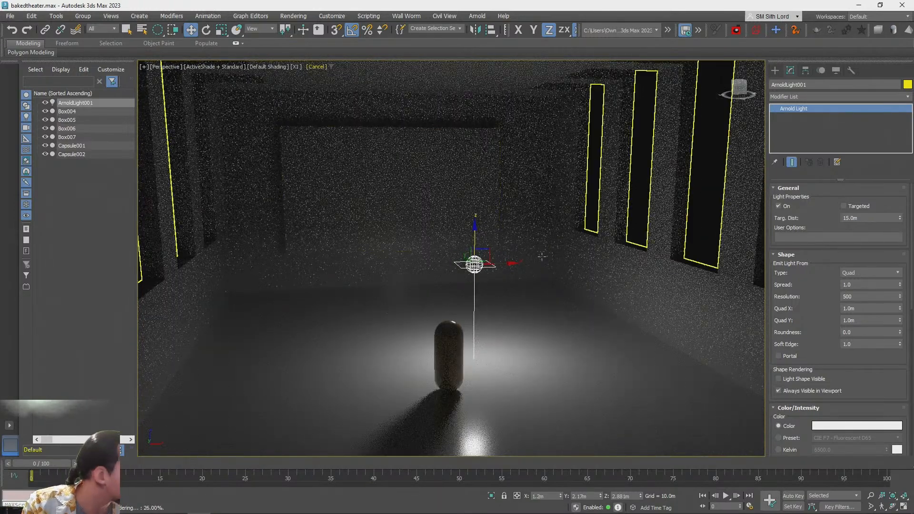
middle_click_drag(528, 214, 530, 214)
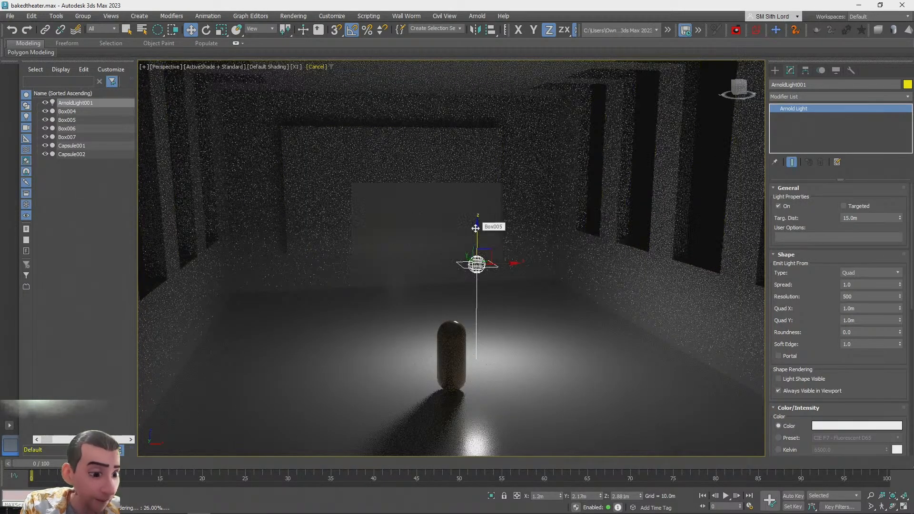
key("e")
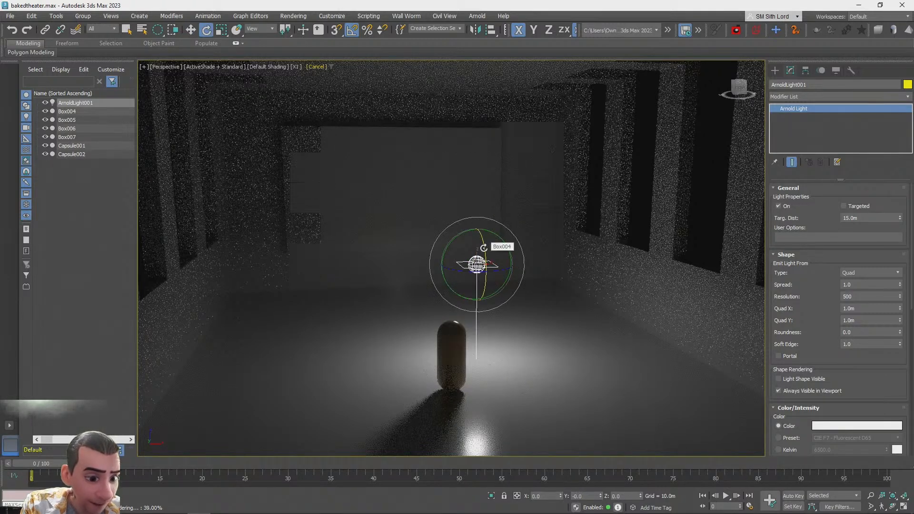
left_click_drag(484, 248, 468, 206)
Move the light toward the back screen wall, centred at X 0 and about 4.2 m high
key("w")
middle_click_drag(490, 264, 408, 268, "alt")
left_click_drag(408, 267, 359, 236)
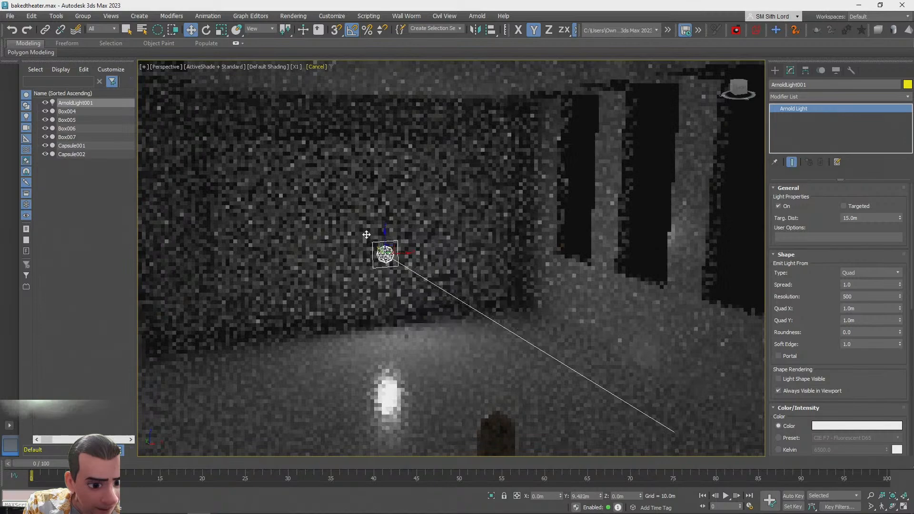
left_click_drag(363, 232, 362, 234)
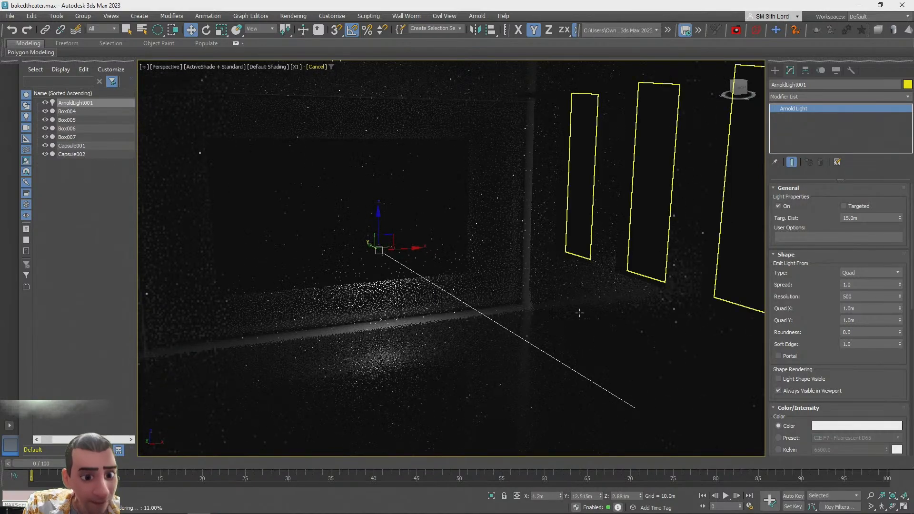
middle_click_drag(616, 290, 179, 62, "alt")
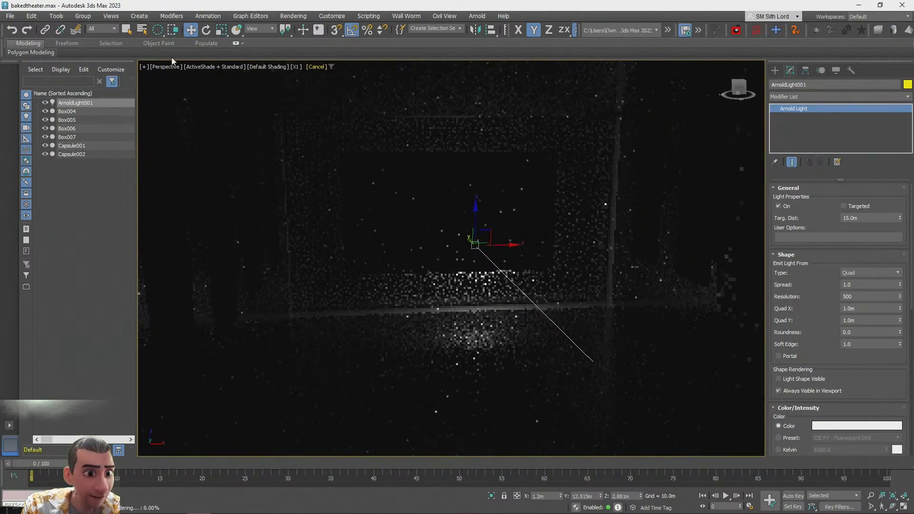
right_click(191, 30)
right_click(311, 160)
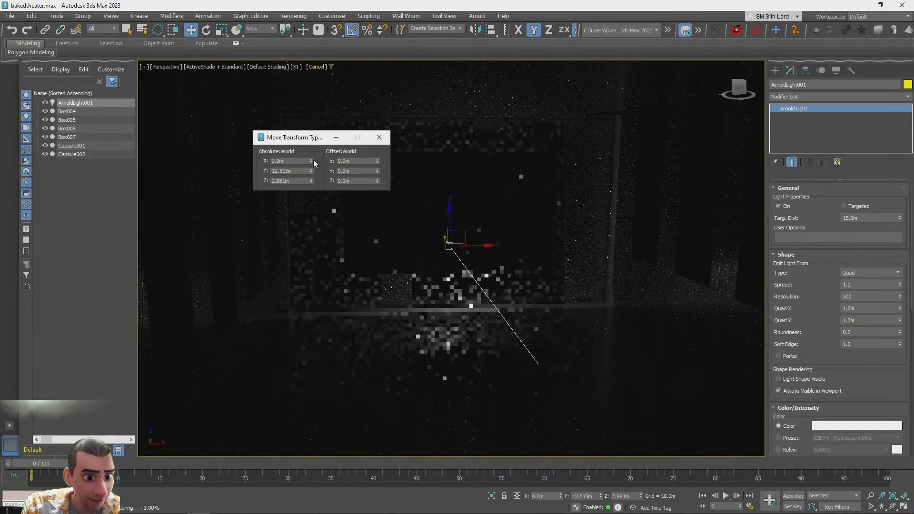
left_click(380, 137)
left_click_drag(448, 208, 447, 178)
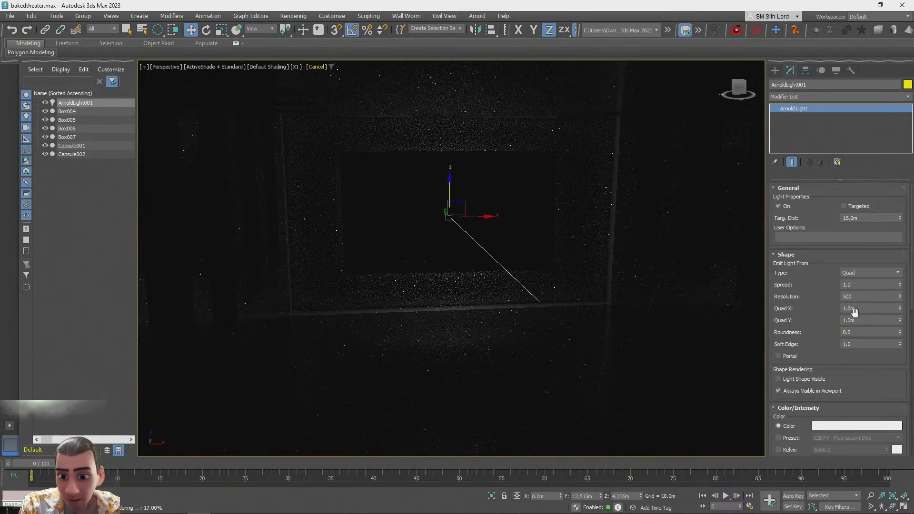
Set the light's Quad X to 8 m and Quad Y to 4 m
type("4")
key("Return")
double_click(862, 320)
type("4")
key("Return")
type("8")
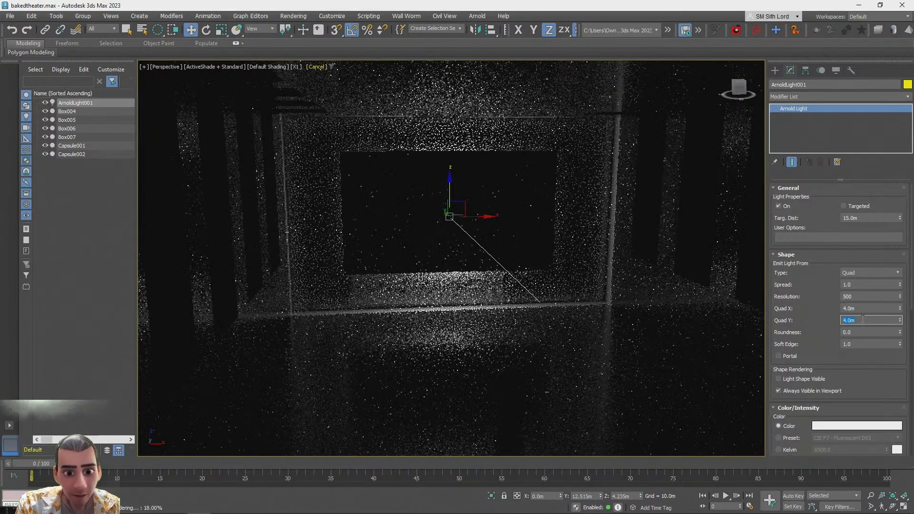
key("Return")
type("4")
double_click(861, 309)
type("8")
key("Return")
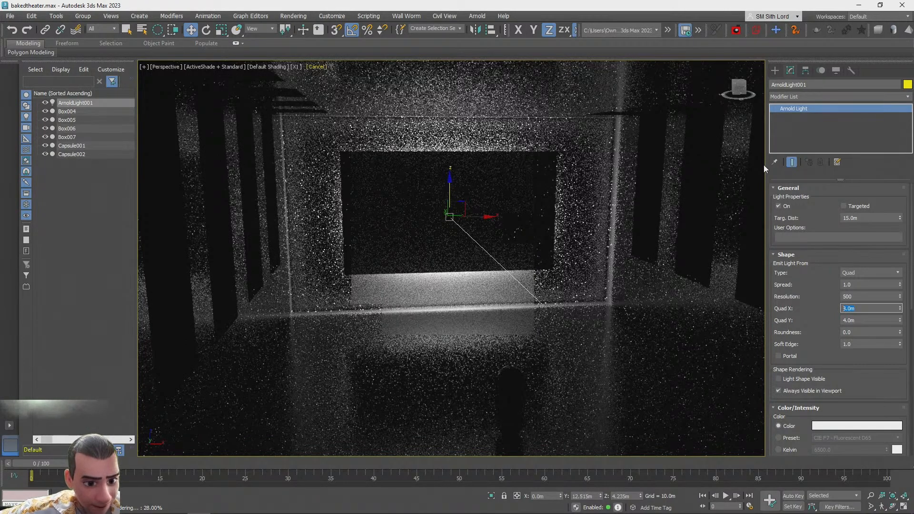
type("8")
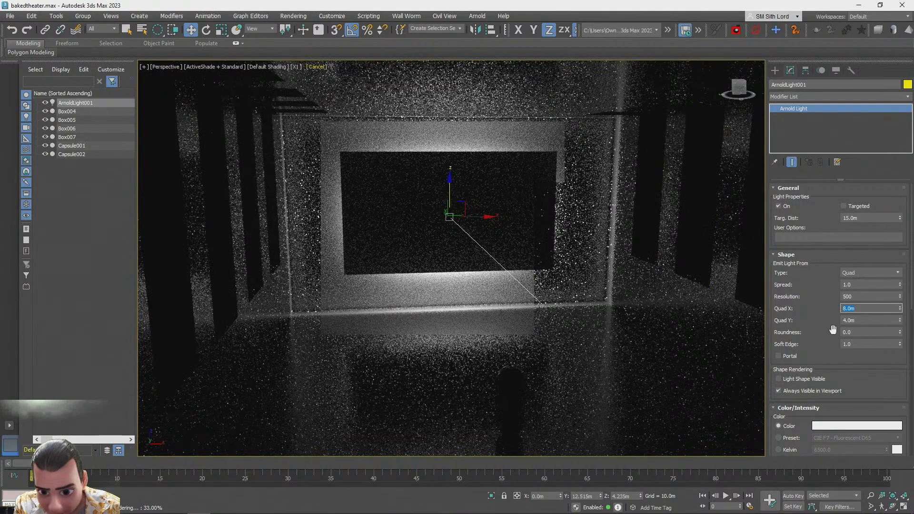
Set the Arnold light's intensity to 0.6
left_click_drag(768, 321, 766, 246)
scroll(817, 279, "down", 2)
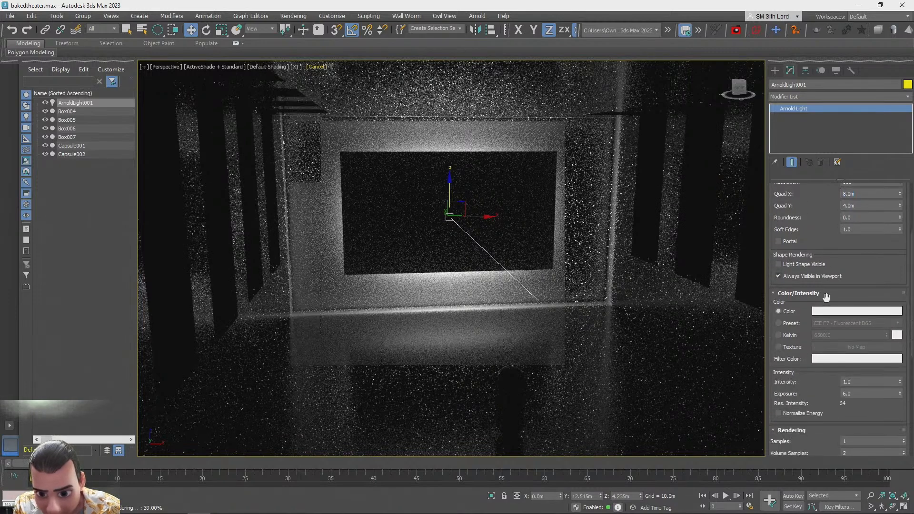
scroll(860, 337, "down", 3)
double_click(860, 335)
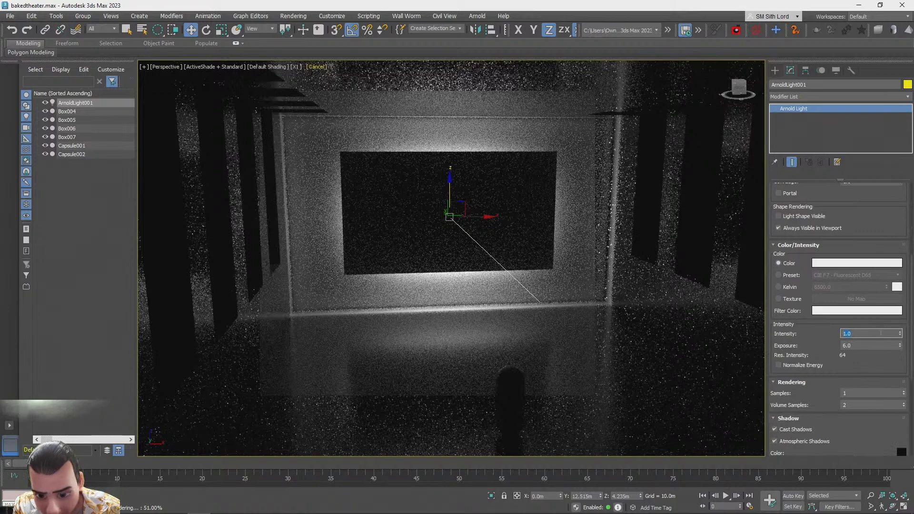
type("0.6")
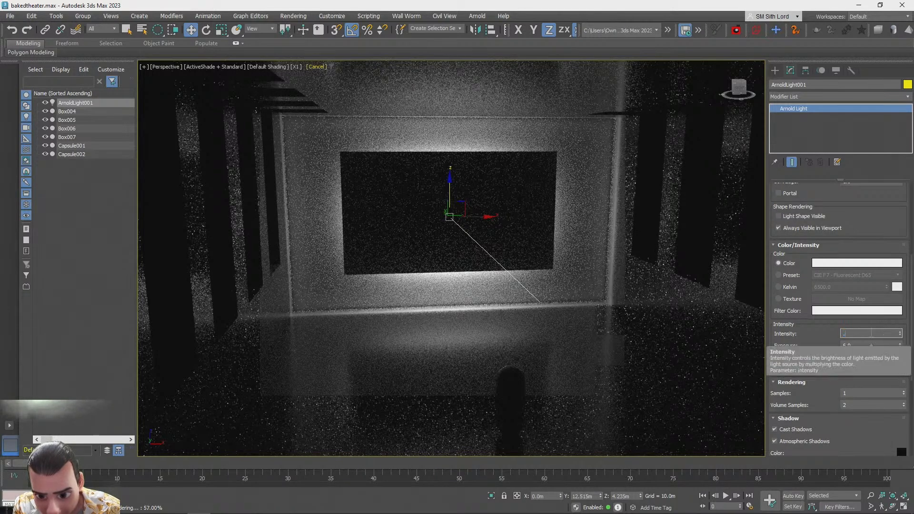
key("Return")
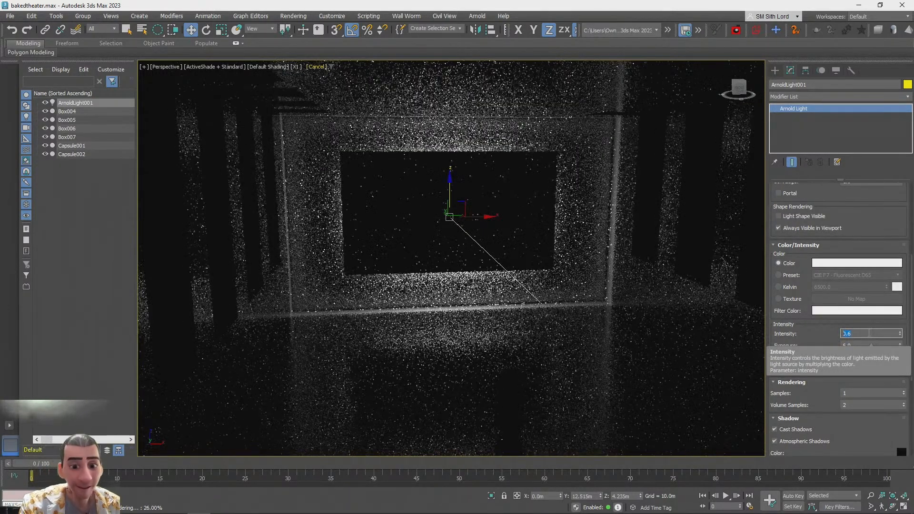
Lower the Arnold light's intensity to 0.4
type("0.4")
key("Return")
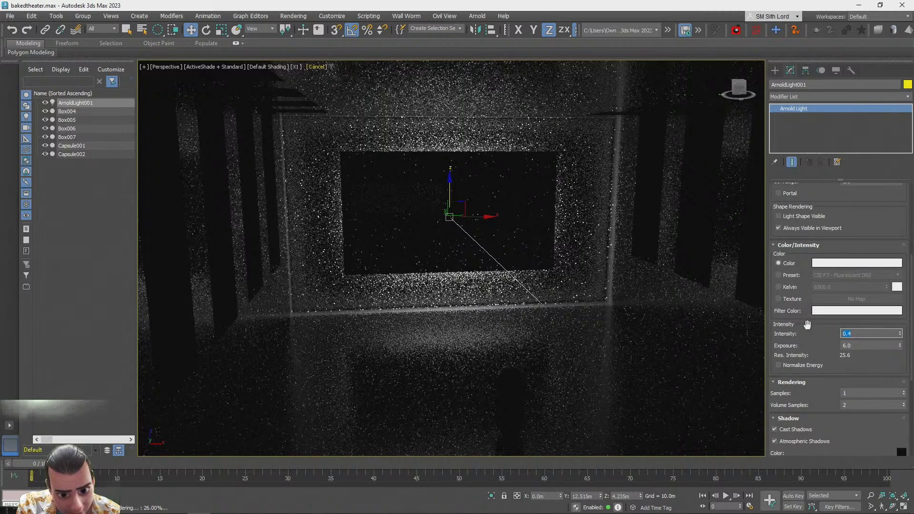
left_click_drag(809, 325, 808, 320)
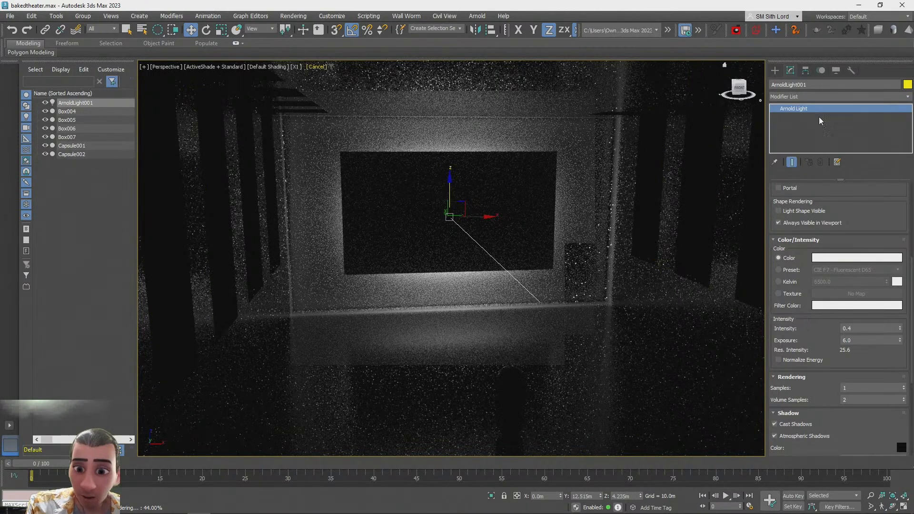
Create a second Arnold light on the floor near the room's centre
left_click(775, 72)
left_click(800, 133)
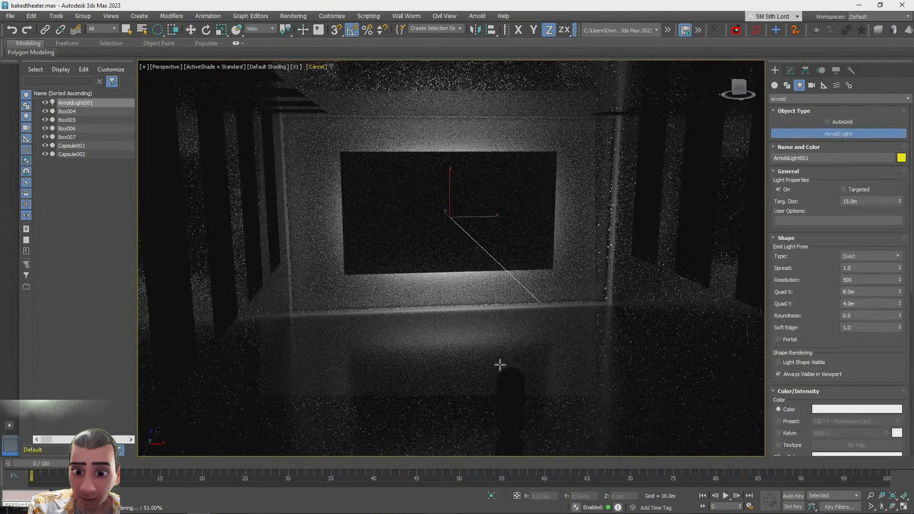
left_click(470, 347)
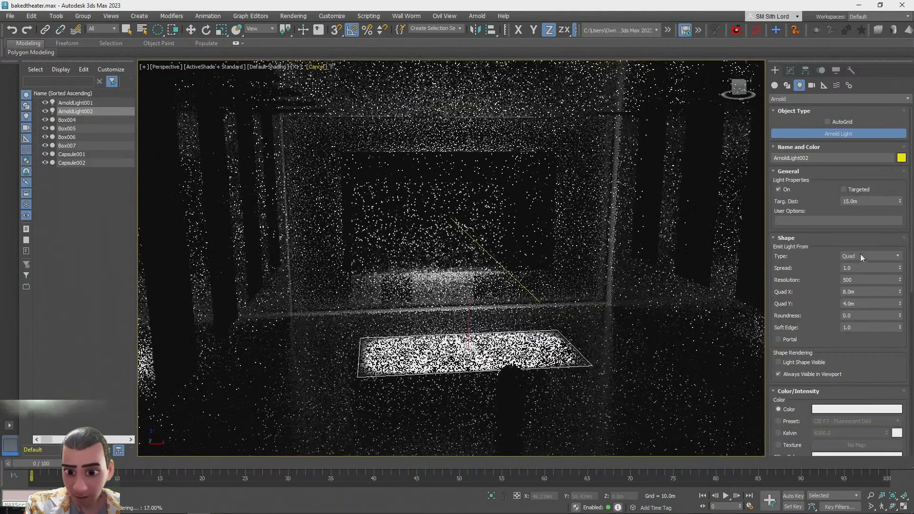
Change the second Arnold light's emitter type to Skydome
left_click(861, 256)
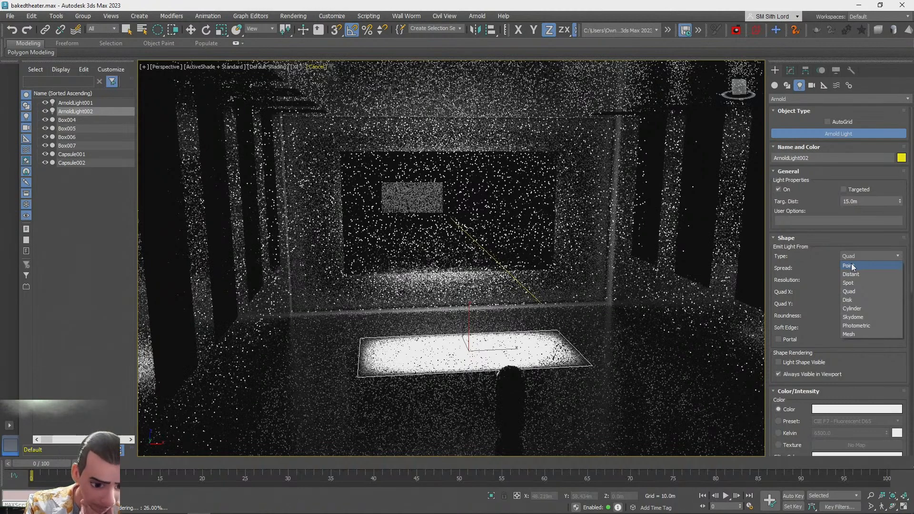
left_click(825, 202)
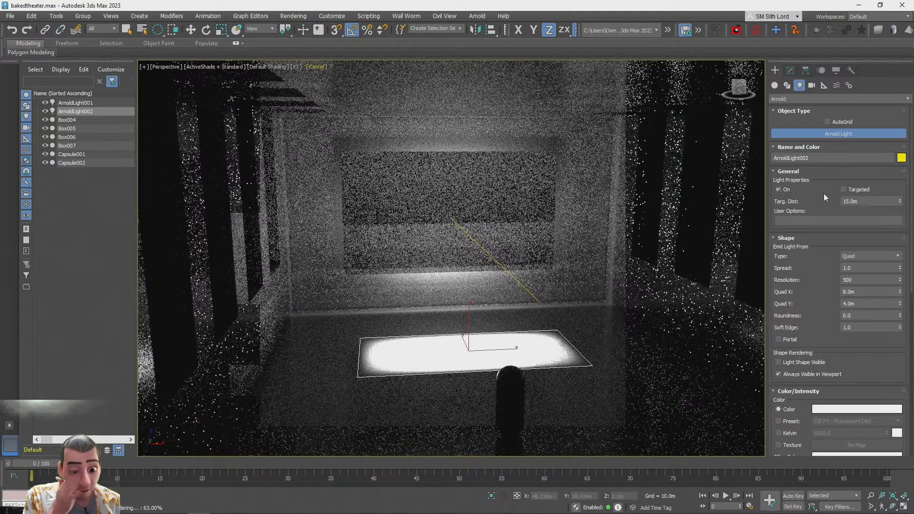
left_click(878, 256)
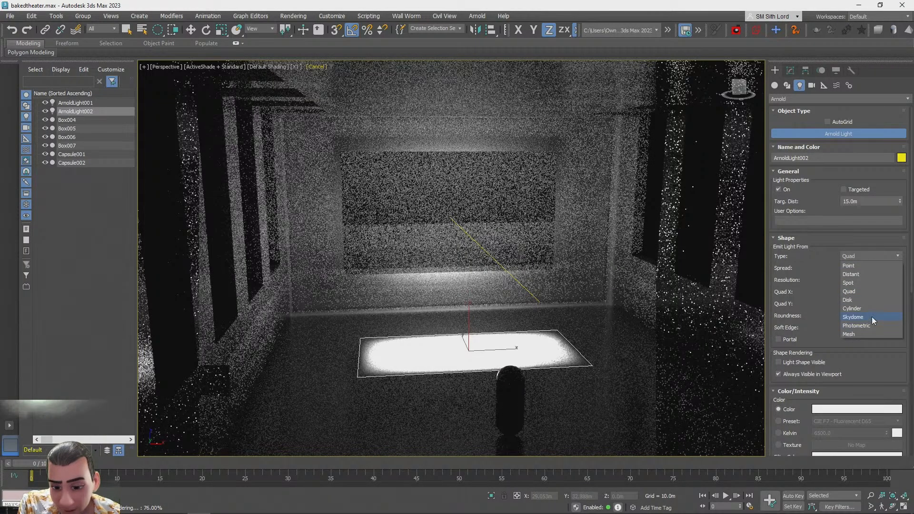
left_click(871, 317)
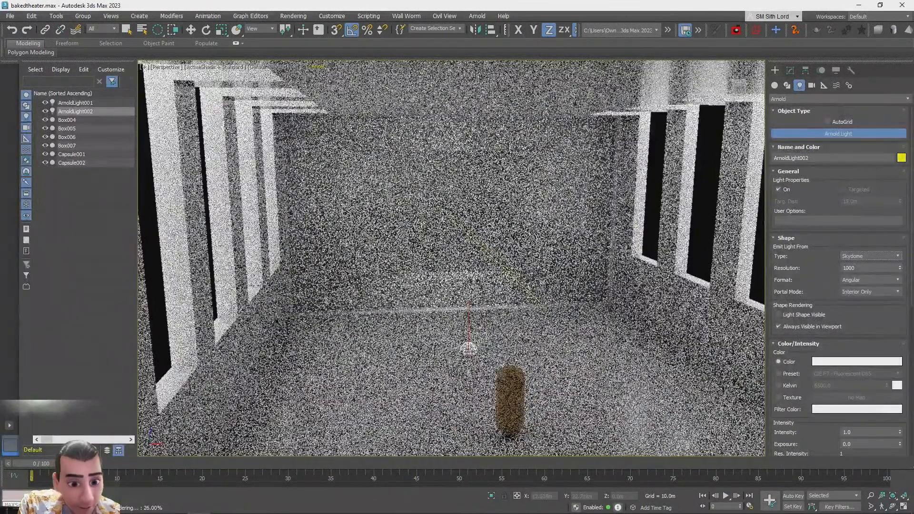
Orbit and zoom around the room to examine the skydome lighting in the render preview
scroll(577, 201, "down", 10)
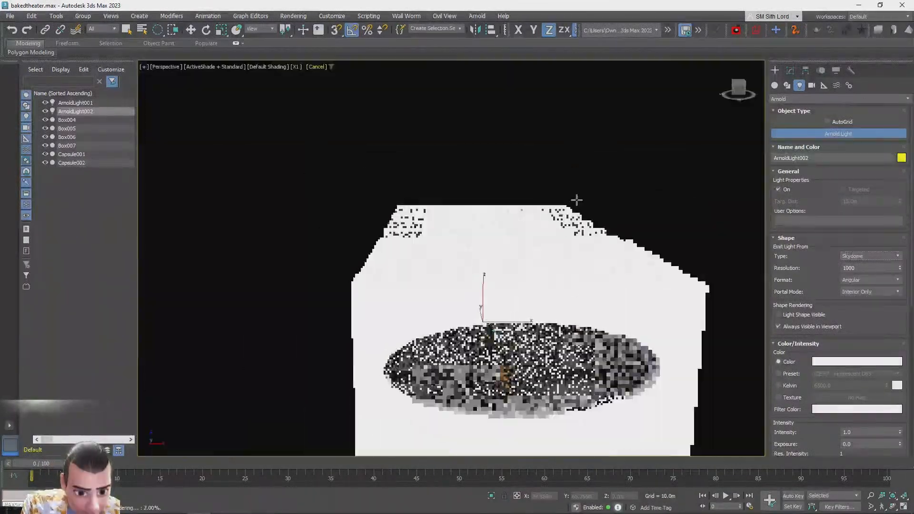
middle_click_drag(576, 200, 576, 200, "alt")
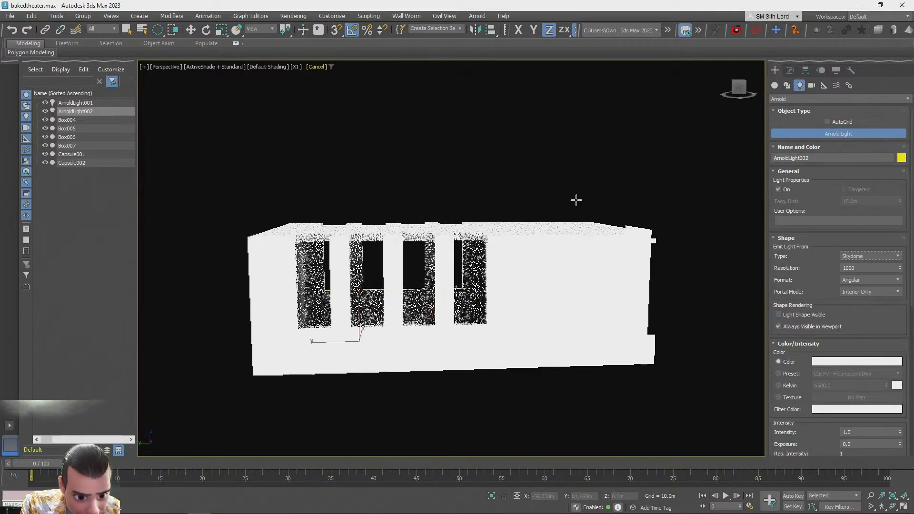
scroll(576, 200, "up", 8)
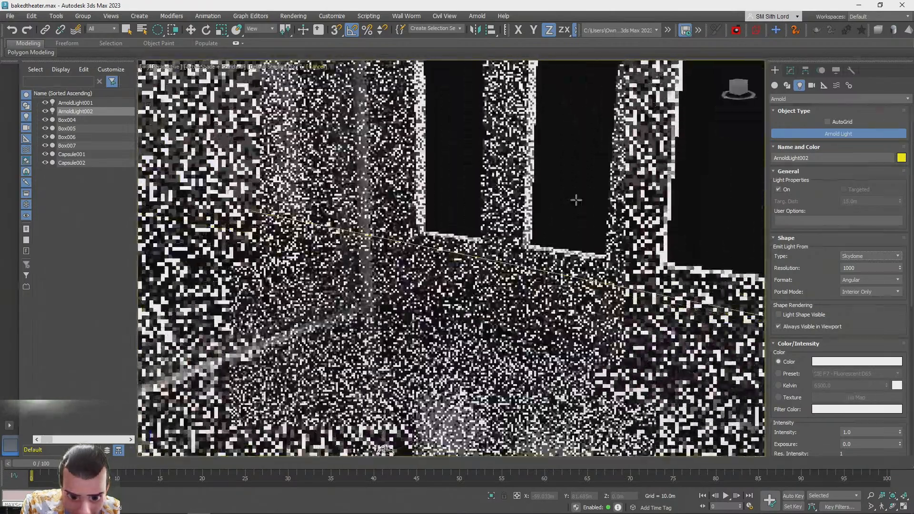
middle_click_drag(577, 200, 561, 201, "alt")
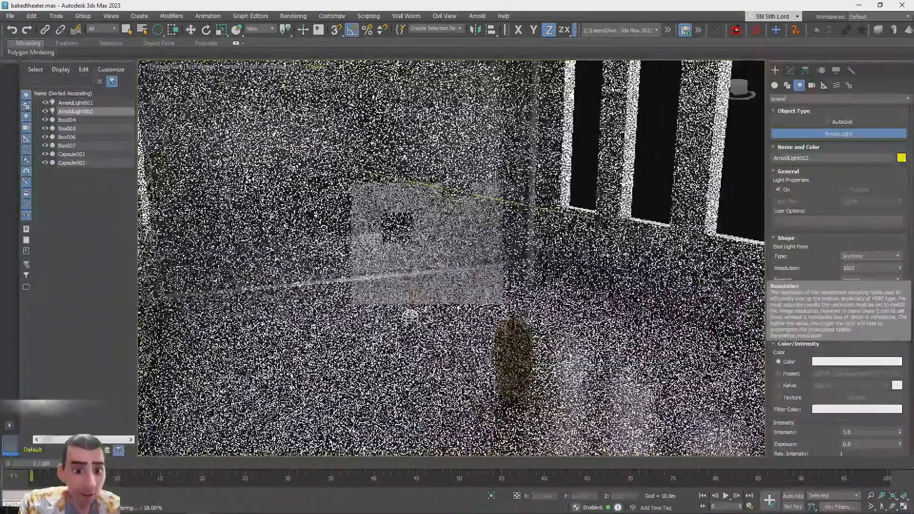
key("alt+Tab")
left_click_drag(614, 266, 714, 215)
left_click_drag(575, 257, 458, 362)
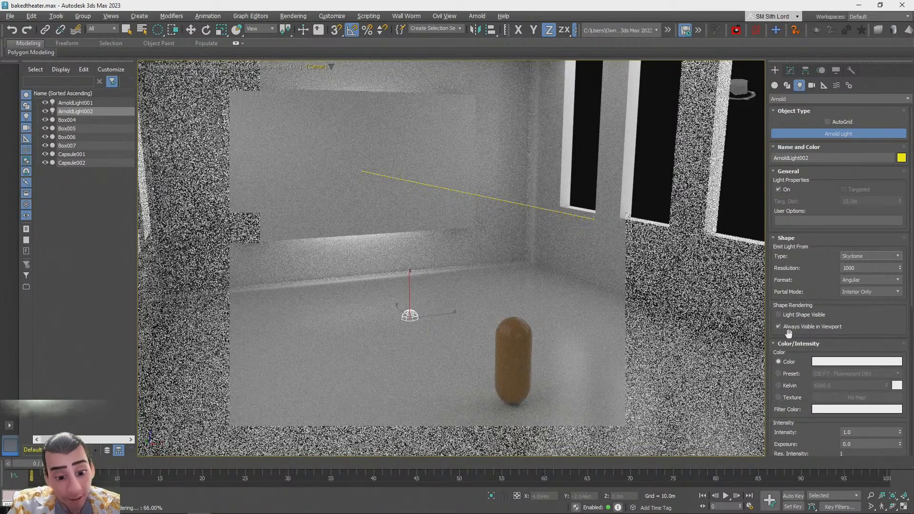
mouse_move(182, 508)
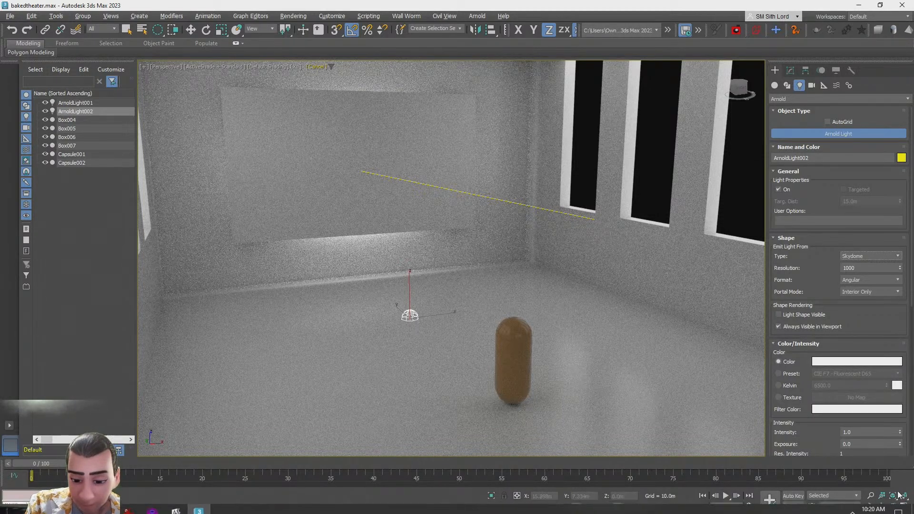
Clone the first Arnold light and shift the copy slightly forward to about Y 11.95 m
left_click(904, 507)
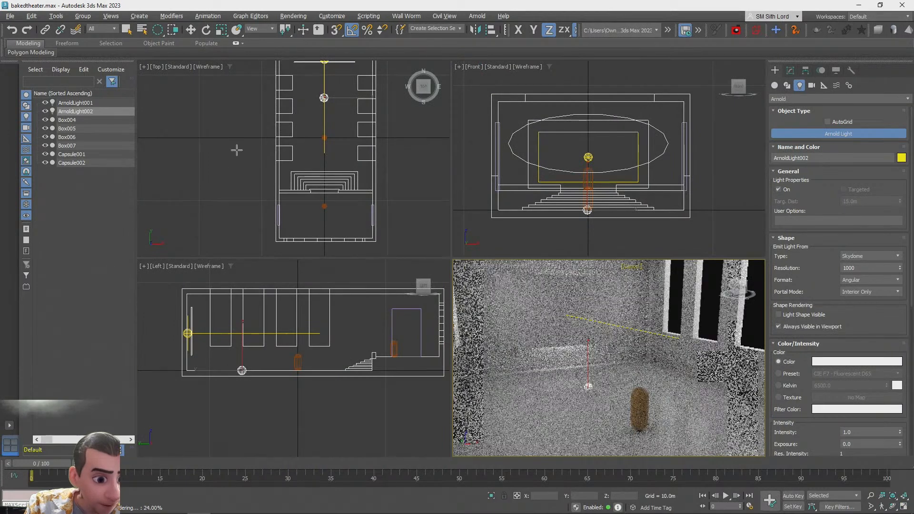
right_click(237, 148)
left_click(237, 148)
middle_click_drag(238, 146, 241, 242)
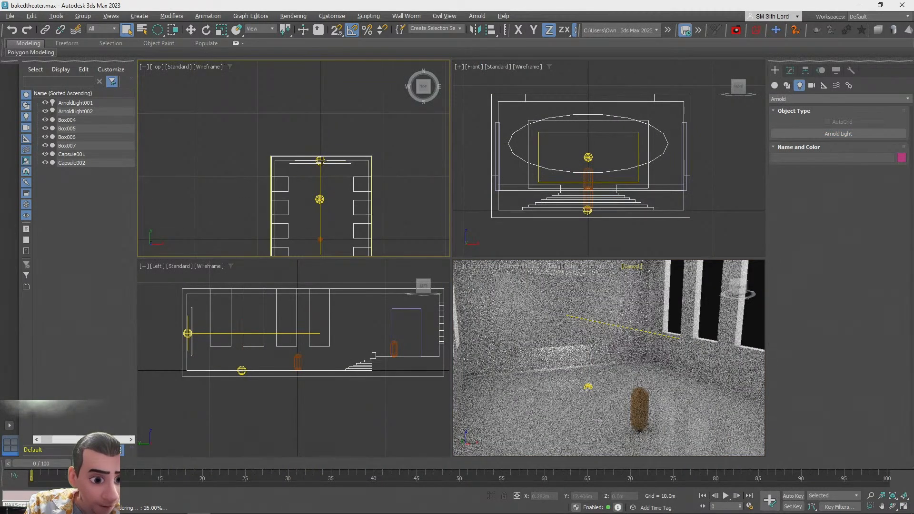
left_click(322, 160)
scroll(321, 163, "up", 5)
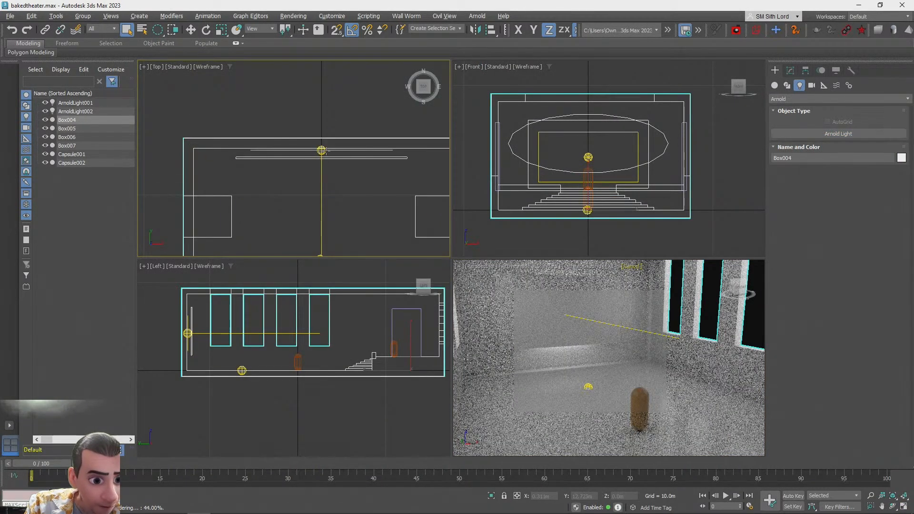
left_click(325, 106)
left_click(321, 150)
key("w")
mouse_move(321, 122)
left_mouse_down("shift")
mouse_move(312, 179)
mouse_move(307, 130)
left_mouse_up("shift")
left_click(455, 302)
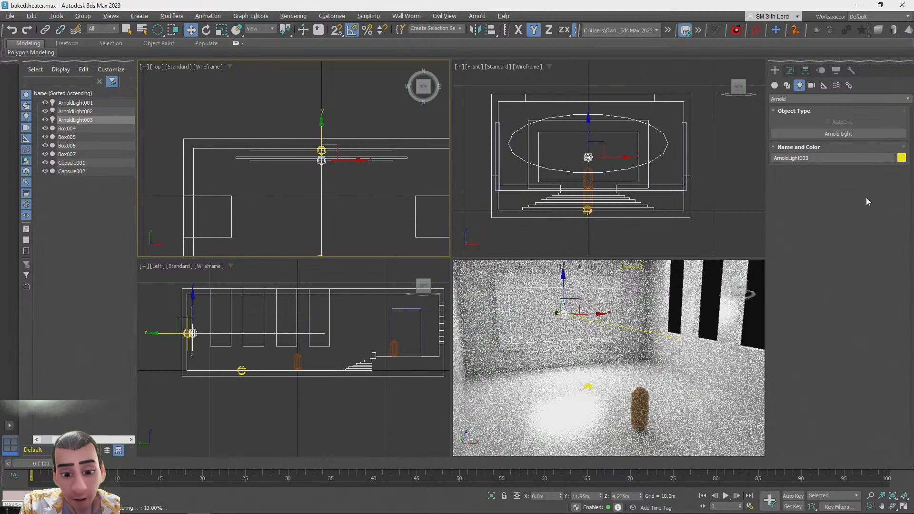
Tint the cloned light's colour a soft blue
left_click(904, 507)
left_click(791, 70)
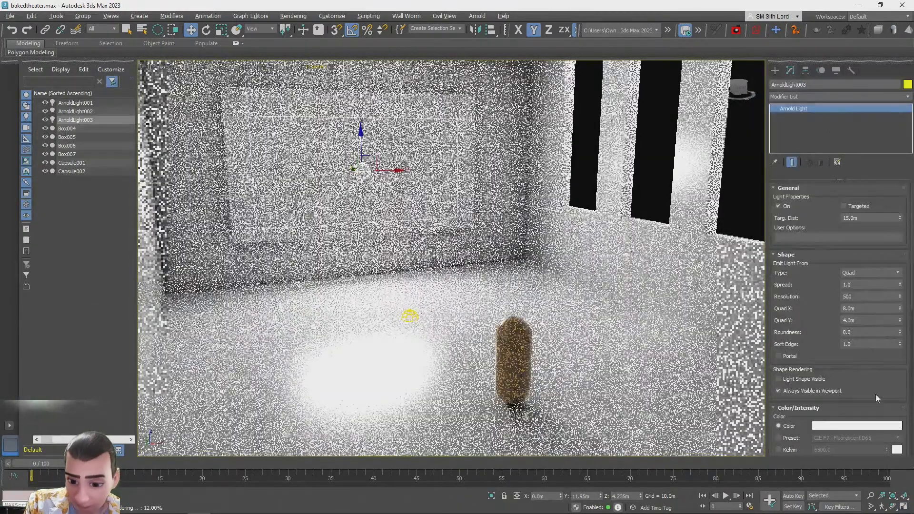
left_click(857, 426)
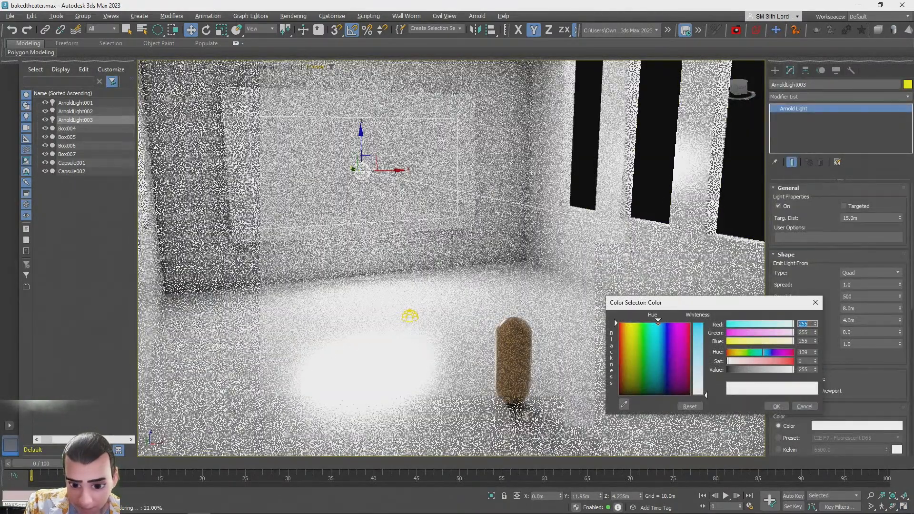
left_click(767, 362)
left_click(770, 353)
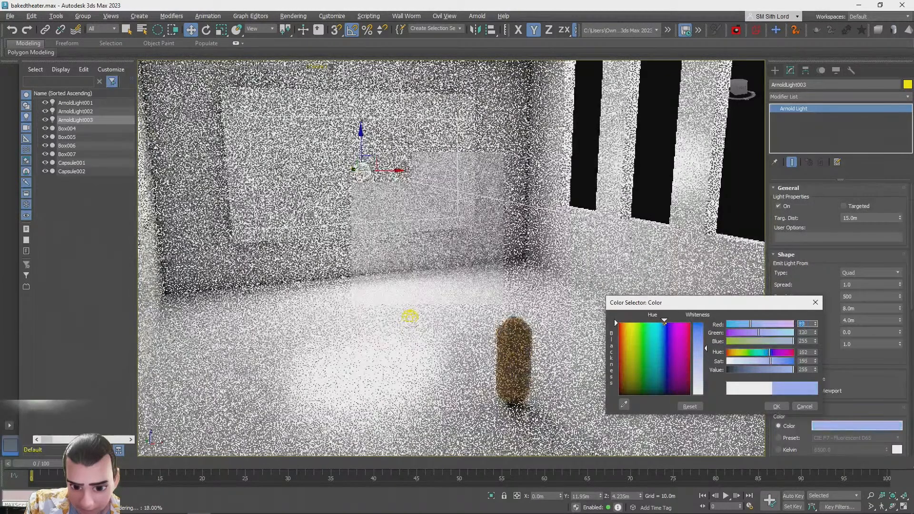
left_click(778, 361)
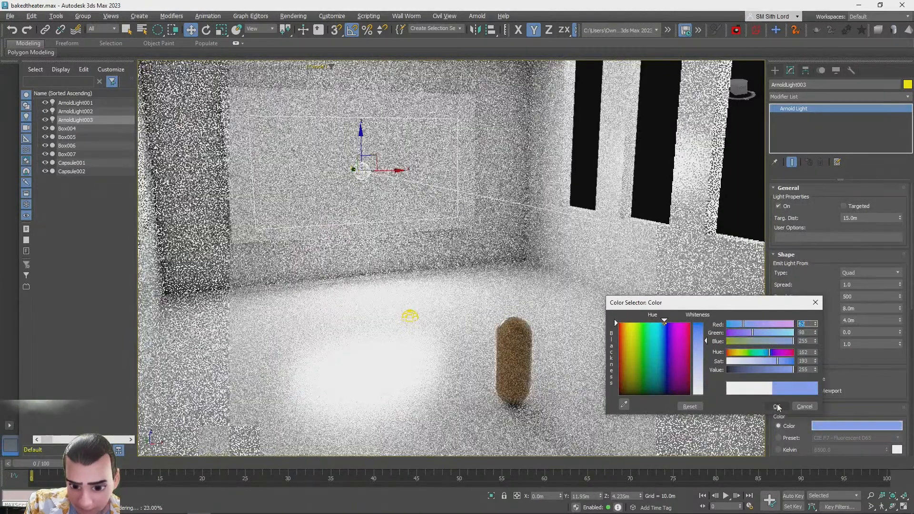
left_click(778, 407)
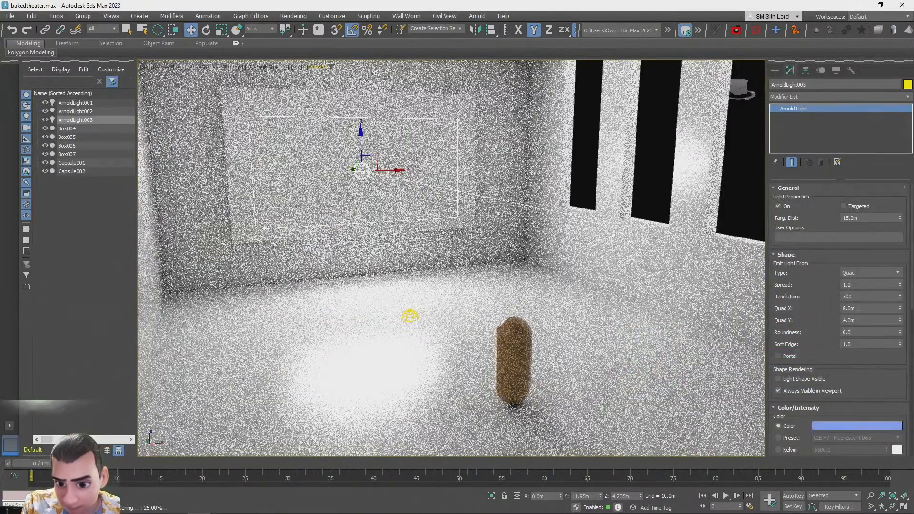
Set the cloned light's intensity to 0.2
scroll(852, 381, "down", 3)
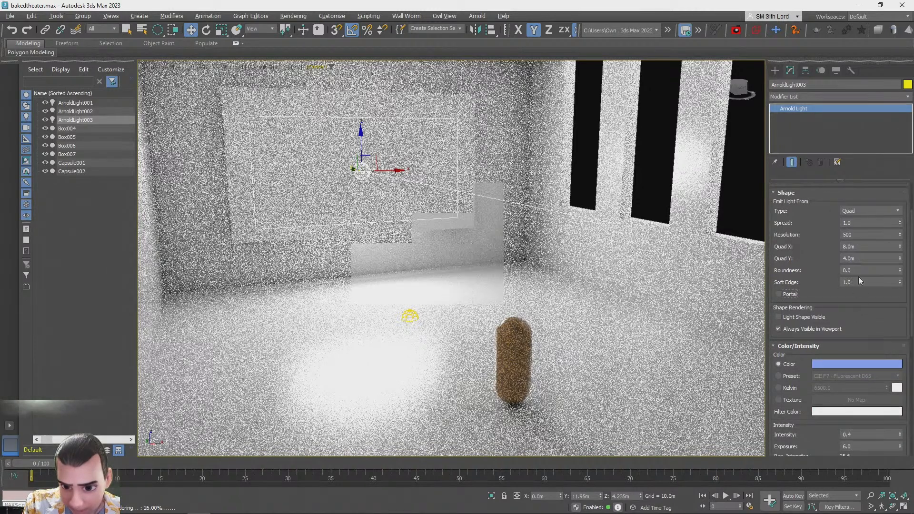
scroll(874, 310, "down", 8)
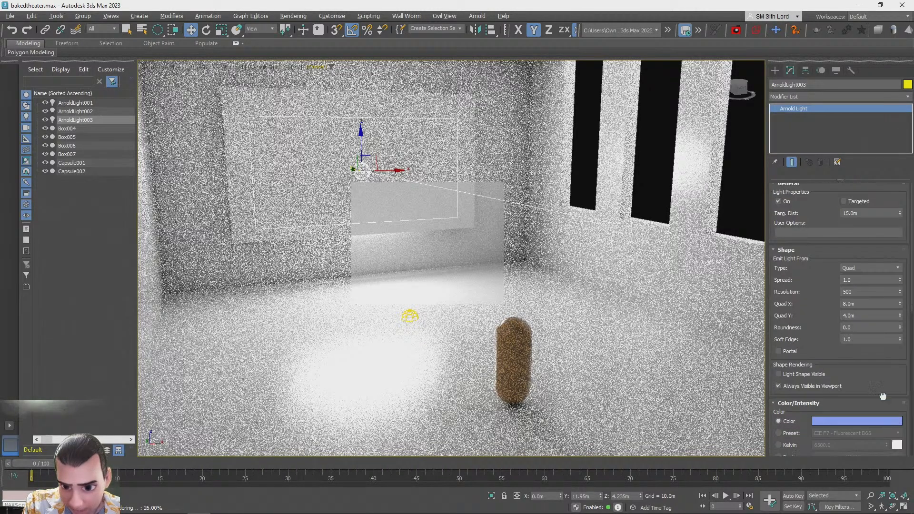
left_click(841, 266)
type(".2")
key("Return")
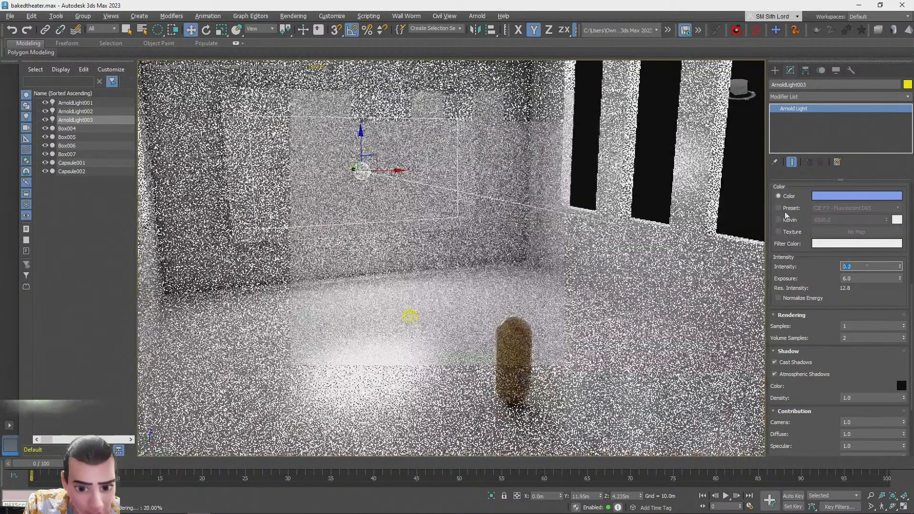
Change the cloned light's colour to a saturated blue (R 0, G 46, B 255)
scroll(824, 355, "up", 8)
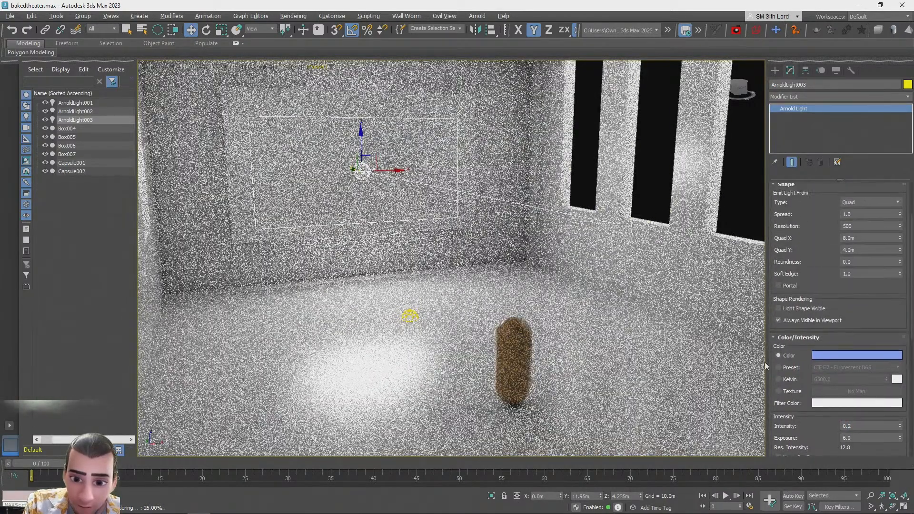
left_click(824, 356)
left_click(695, 259)
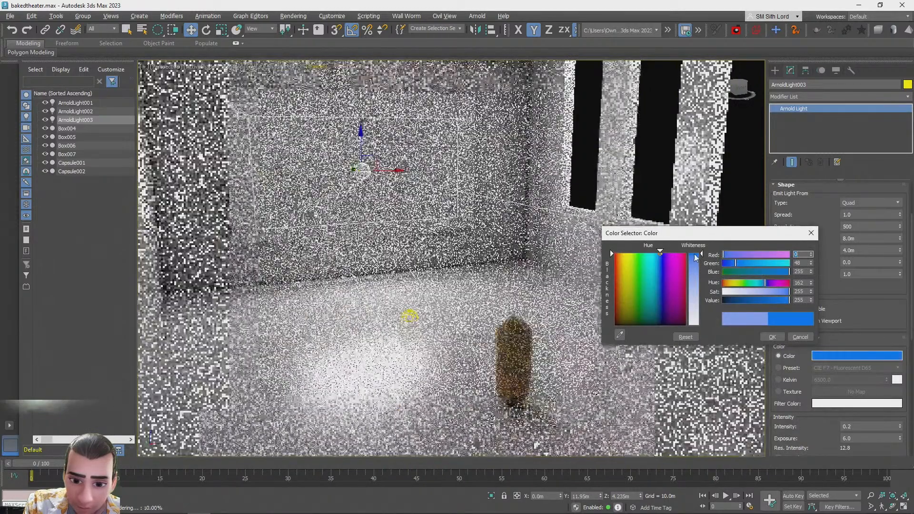
left_click(779, 338)
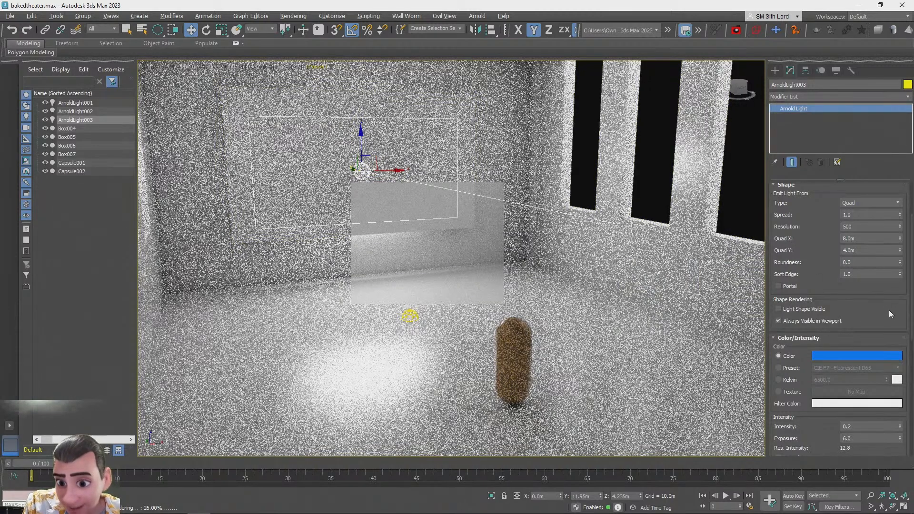
Try an intensity of 1 on the cloned light, then return it to 0.2
double_click(852, 427)
type("1")
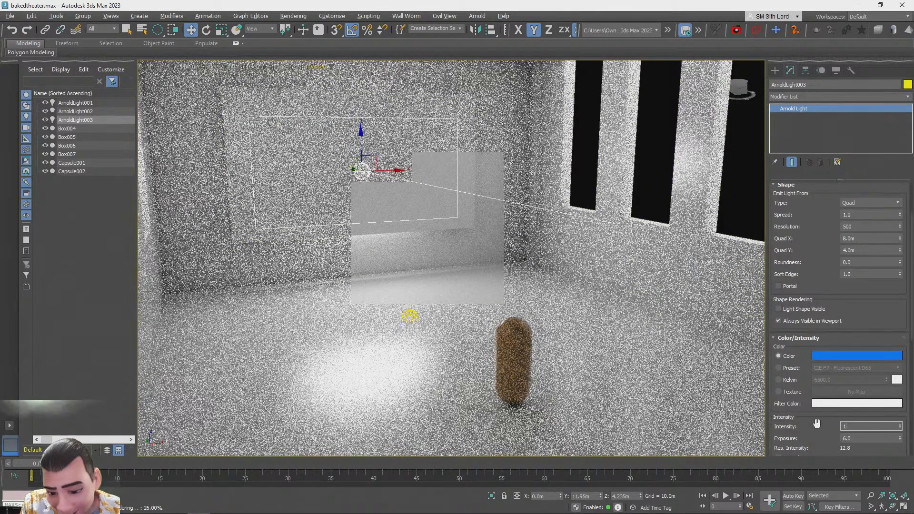
key("Return")
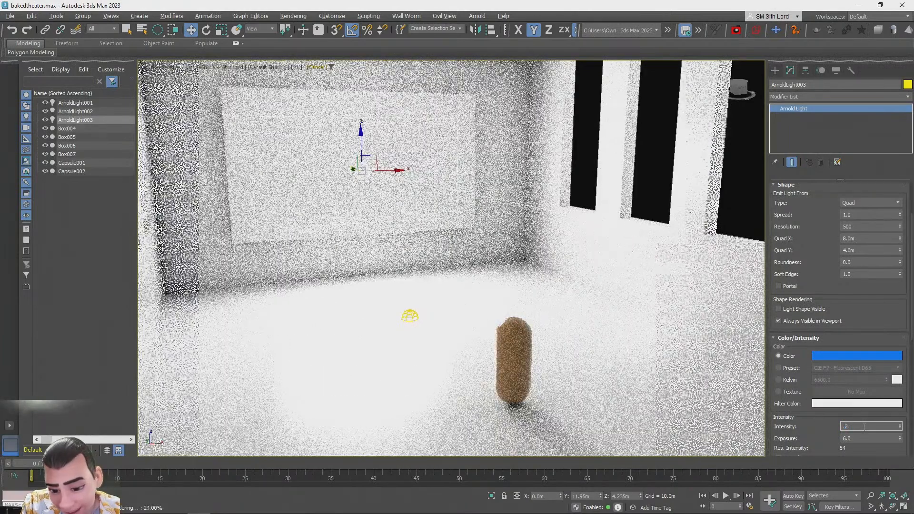
type("0.2")
key("Return")
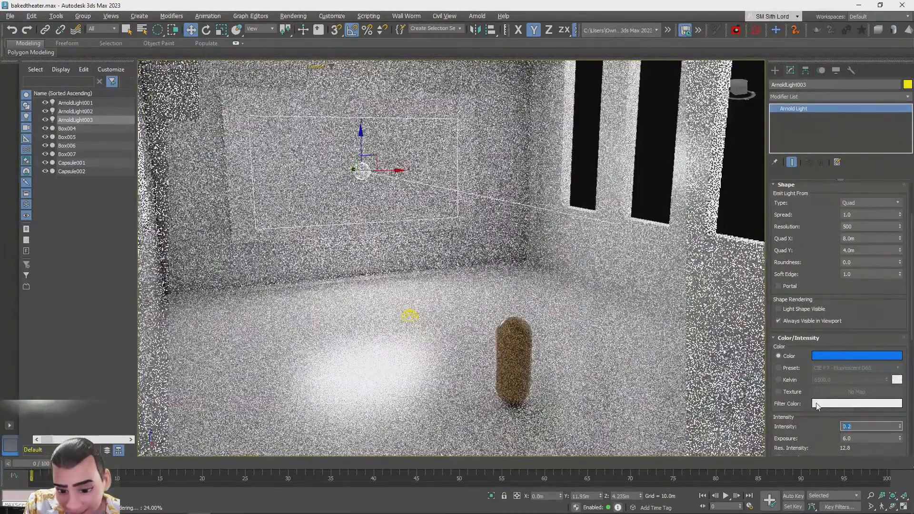
Set the cloned light's filter colour to a matching saturated blue
left_click(857, 404)
left_click_drag(692, 322, 692, 373)
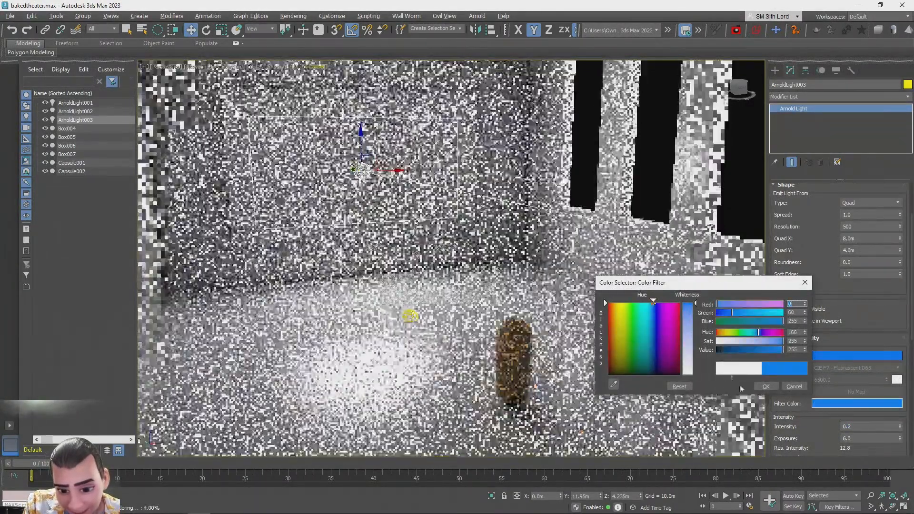
left_click(766, 386)
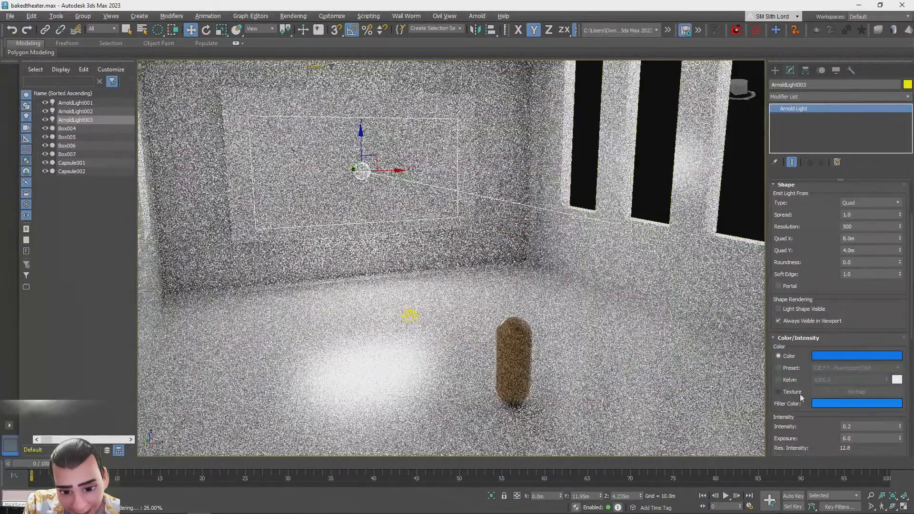
Change the cloned light's colour to pure red (R 255, G 0, B 0)
left_click(828, 354)
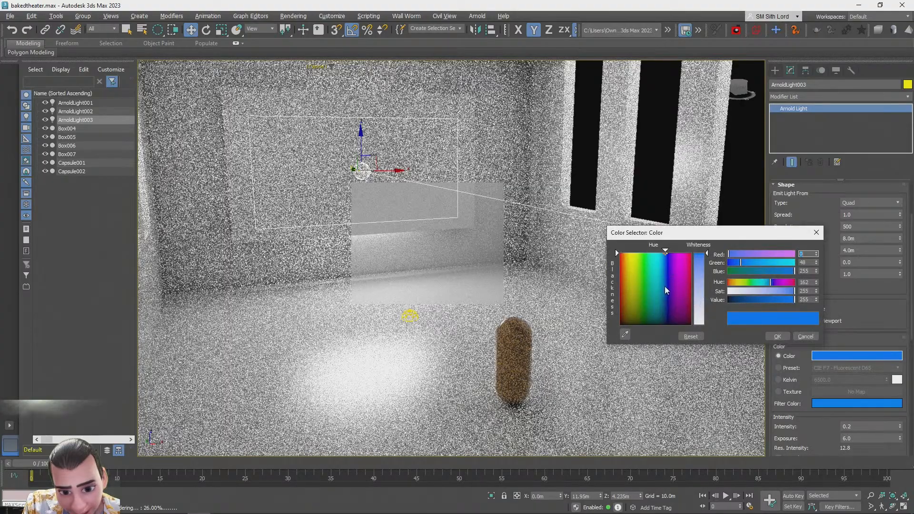
left_click(665, 301)
left_click_drag(665, 300, 691, 253)
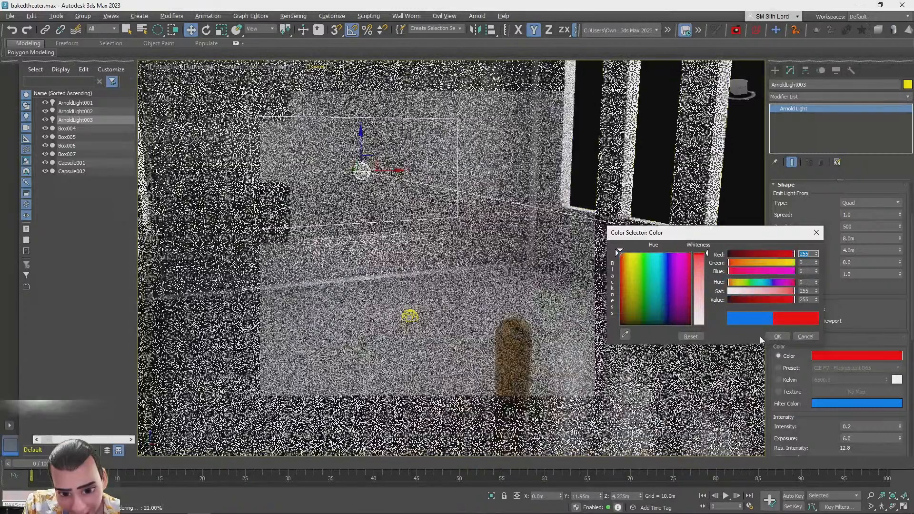
left_click(778, 336)
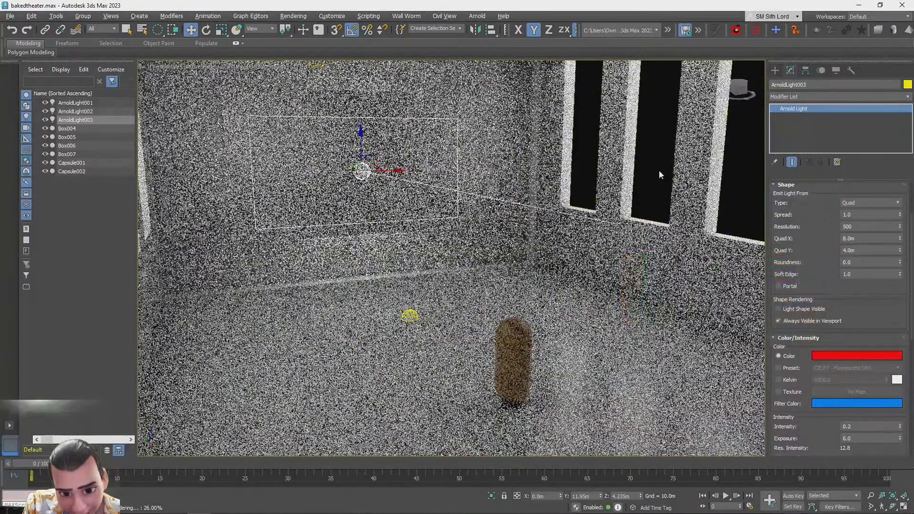
Open the Slate Material Editor and create a glTF material named walls
left_click(658, 171)
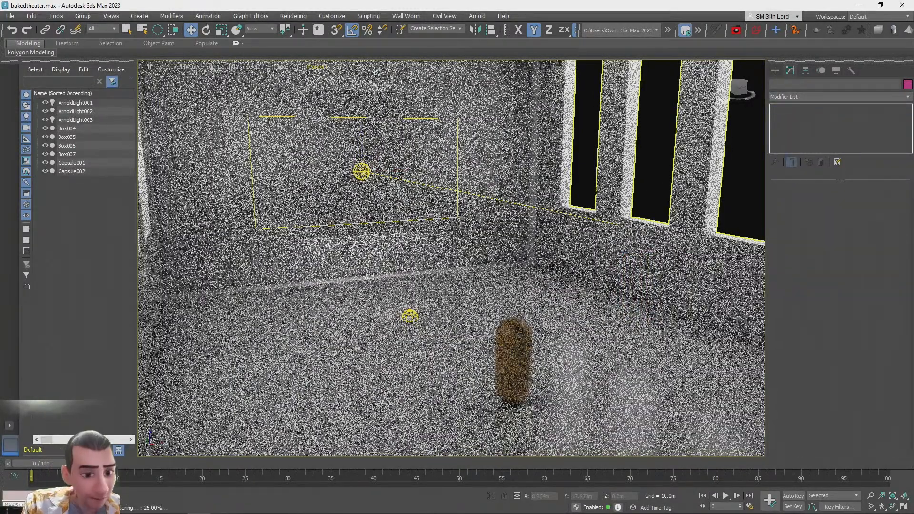
key("m")
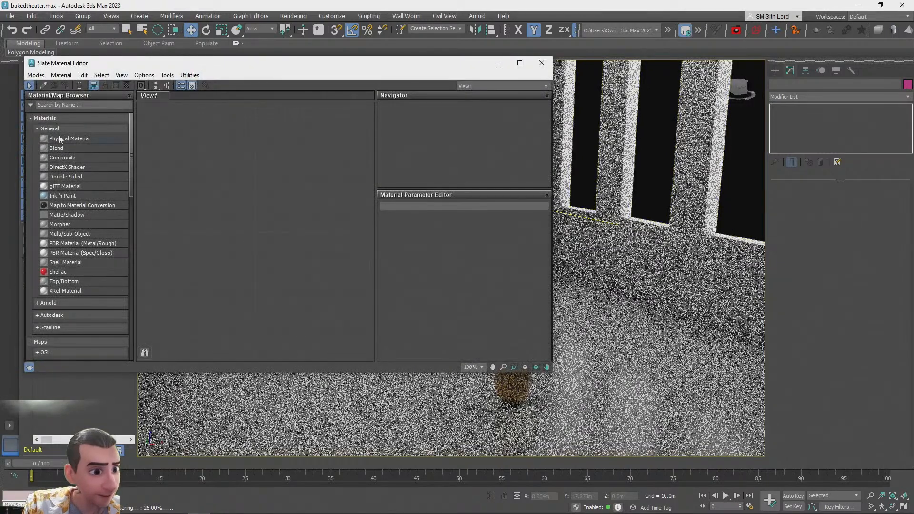
type("gltf")
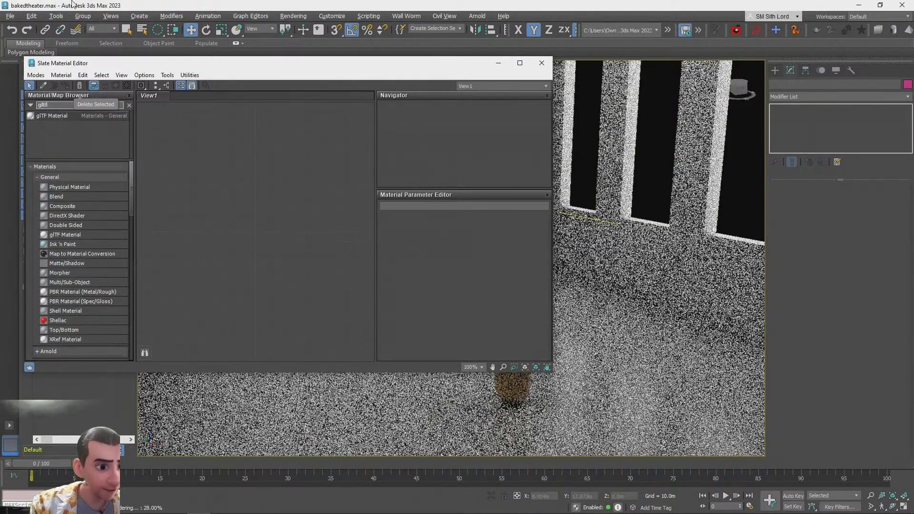
left_click_drag(238, 178, 239, 177)
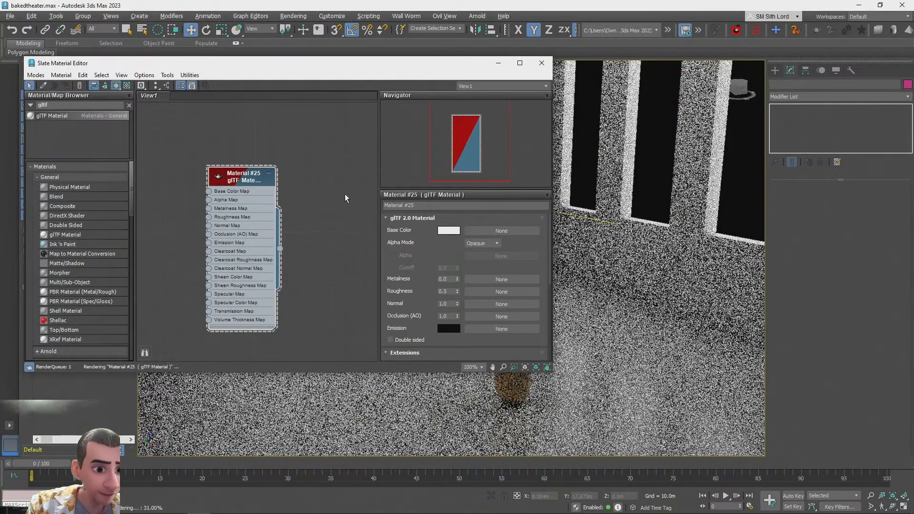
type("walls")
key("Return")
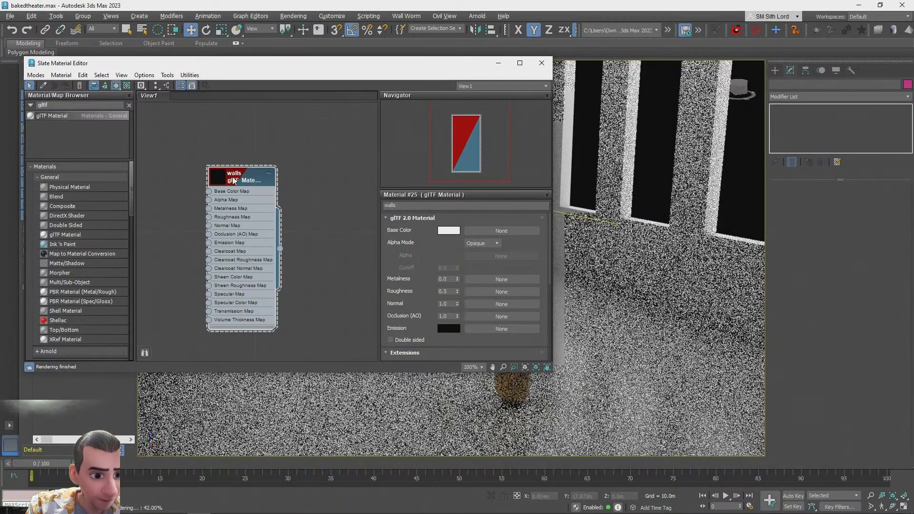
Assign the walls material to the room's wall box and close the material editor
left_click(558, 277)
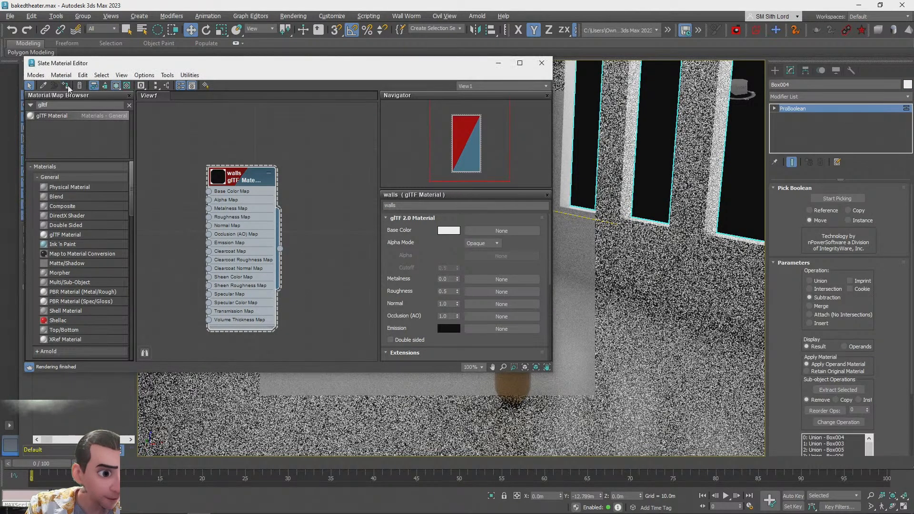
left_click(94, 86)
left_click(542, 63)
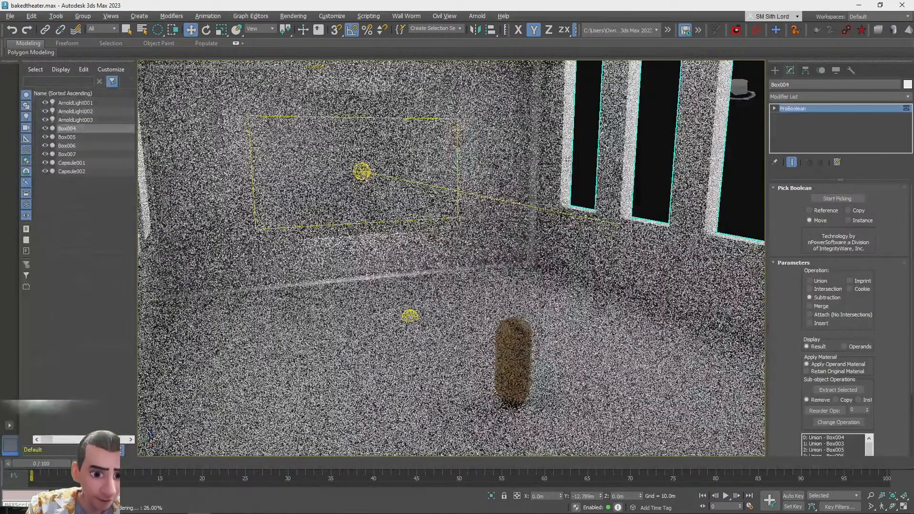
Switch the cloned light to a Point type with a 1 m radius, then delete it
left_click(586, 172)
left_click(363, 172)
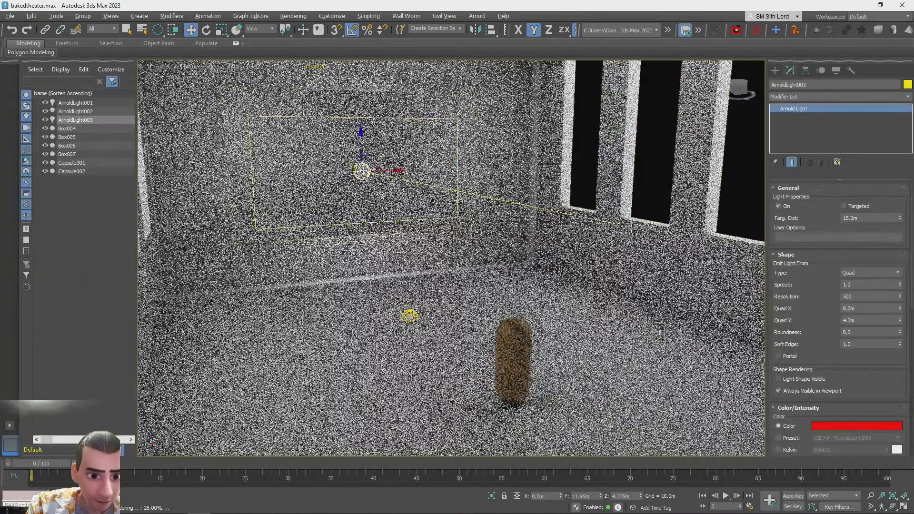
middle_click_drag(431, 248, 395, 279, "alt")
scroll(517, 249, "down", 5)
scroll(417, 344, "down", 5)
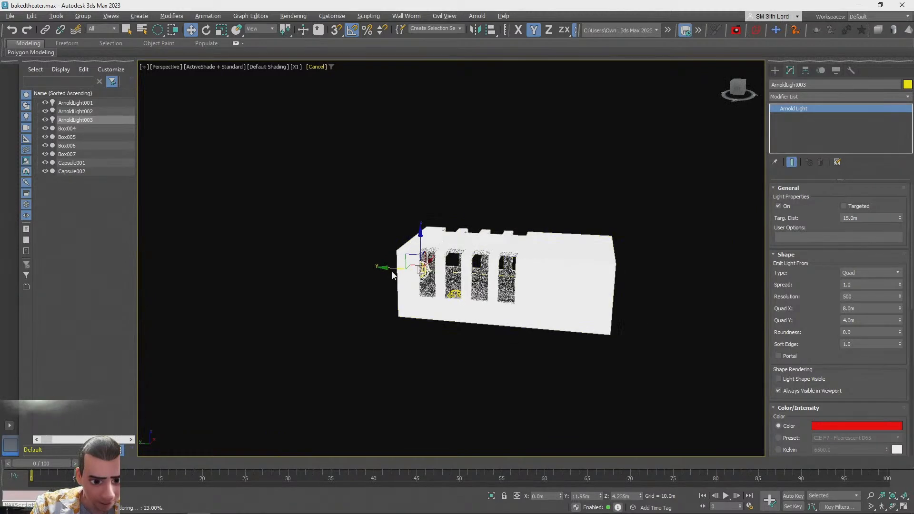
left_click_drag(363, 268, 357, 270)
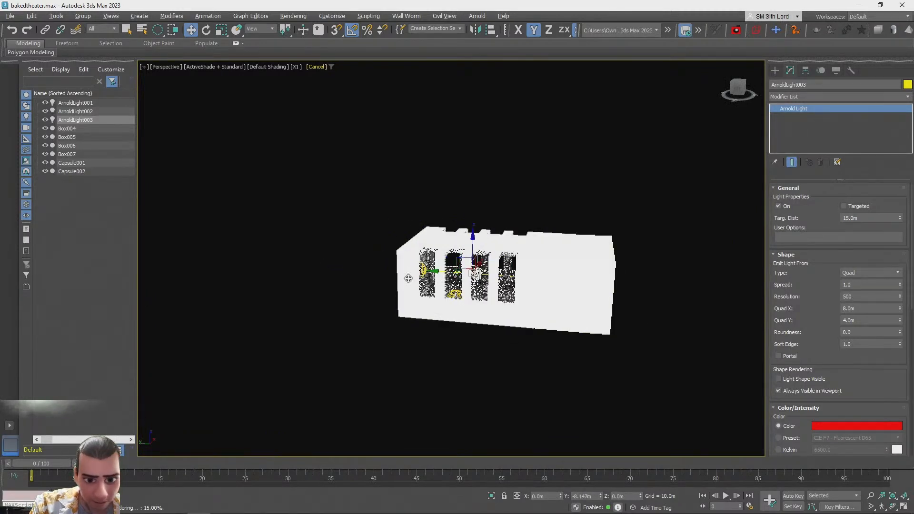
left_click(861, 273)
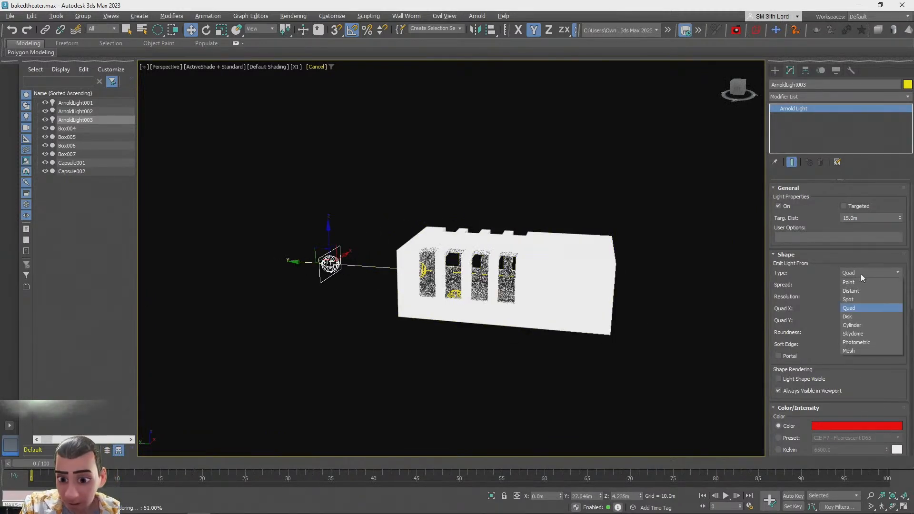
left_click(855, 283)
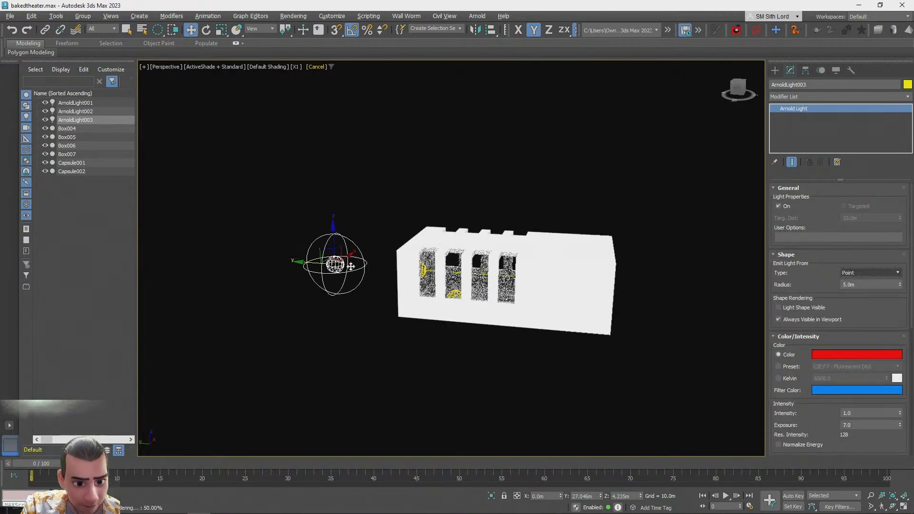
scroll(441, 286, "up", 10)
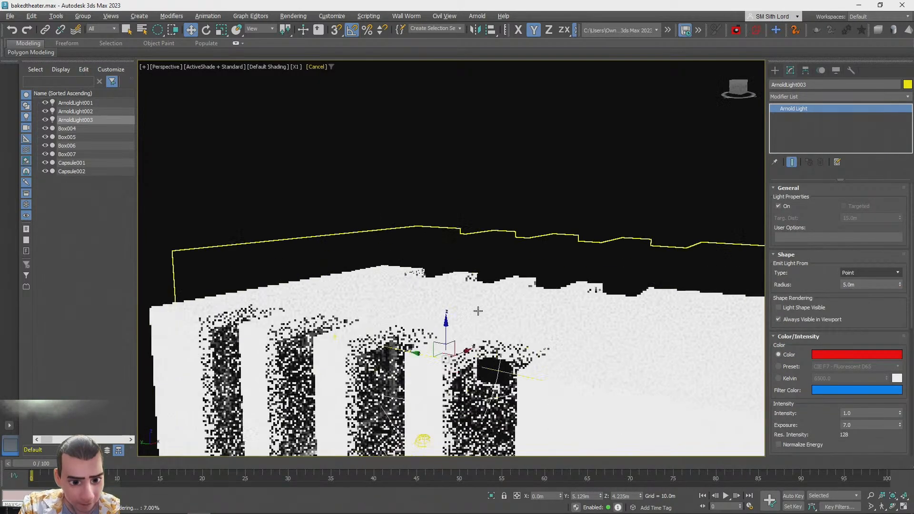
scroll(477, 310, "up", 5)
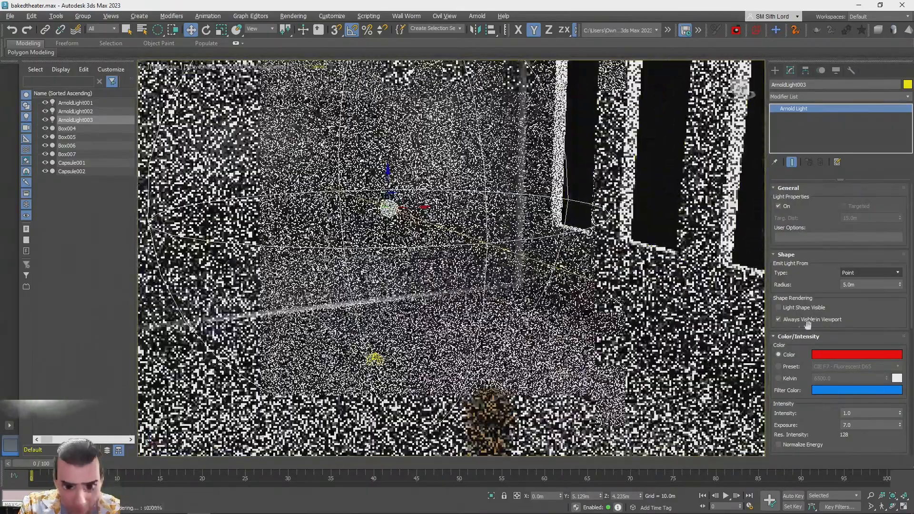
double_click(852, 285)
type("1")
key("Return")
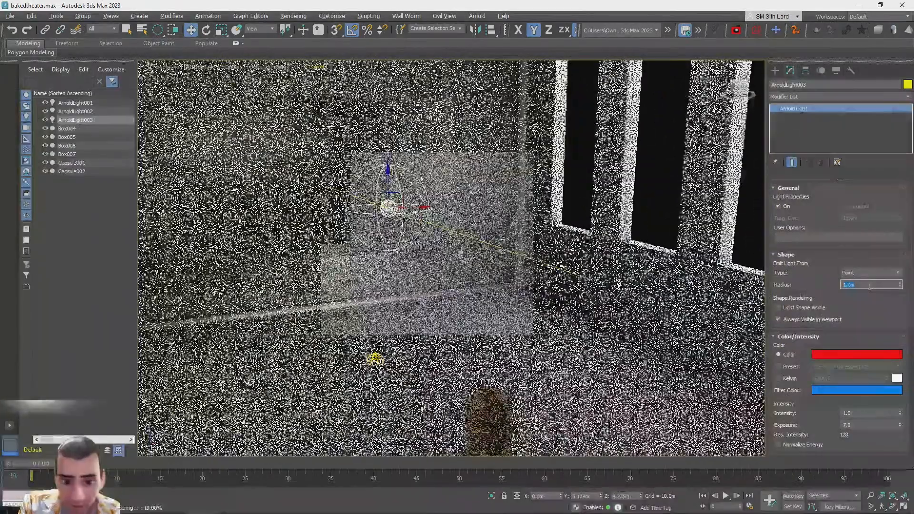
key("Delete")
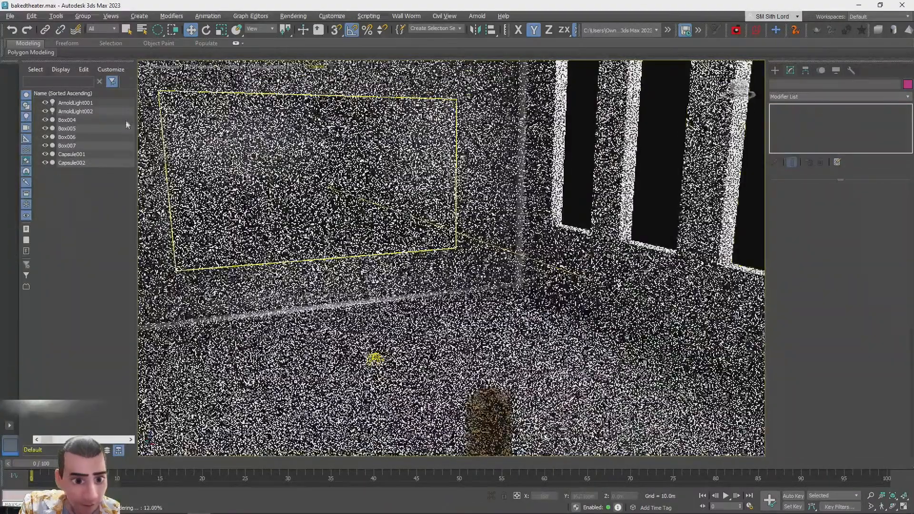
Try placing a new Arnold point light in the room, raising it, then removing it
left_click(776, 70)
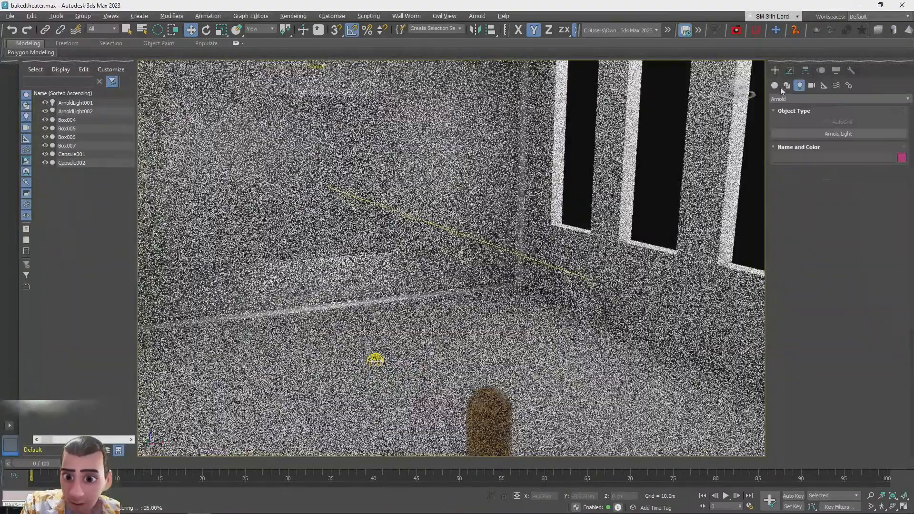
left_click(804, 133)
left_click(521, 358)
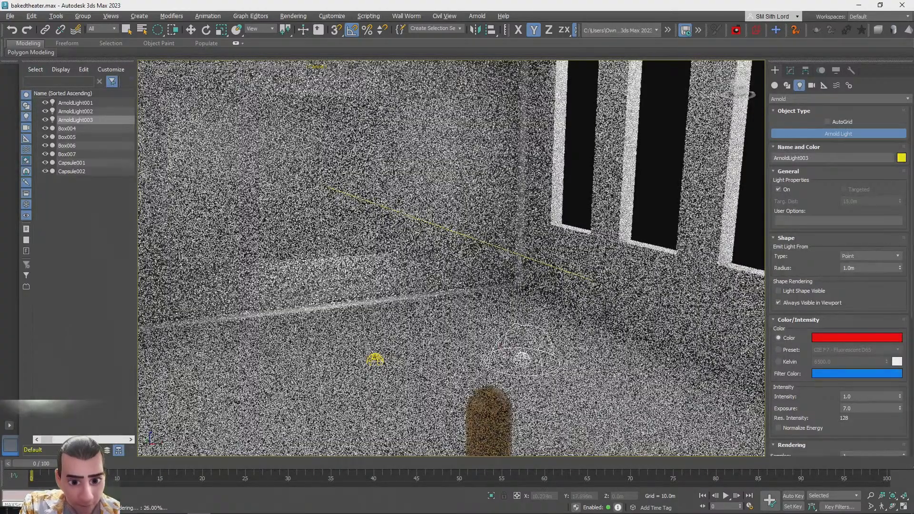
key("w")
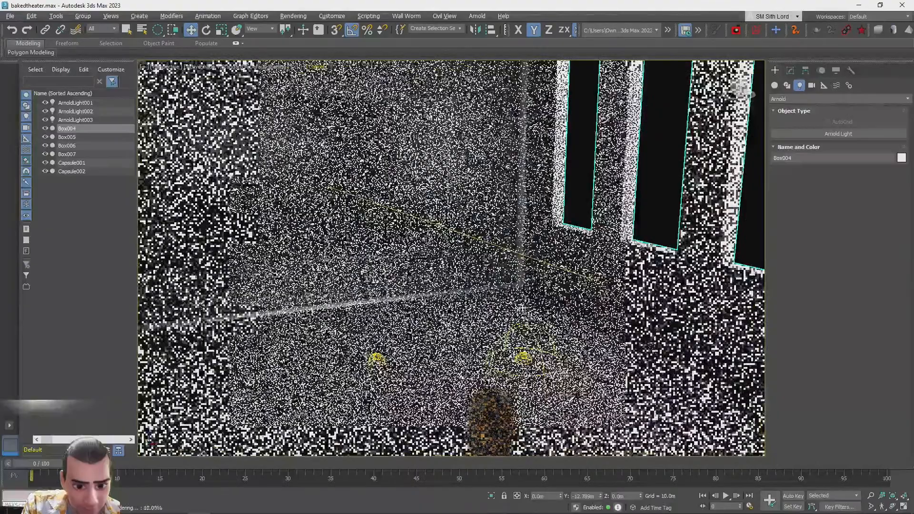
left_click(523, 357)
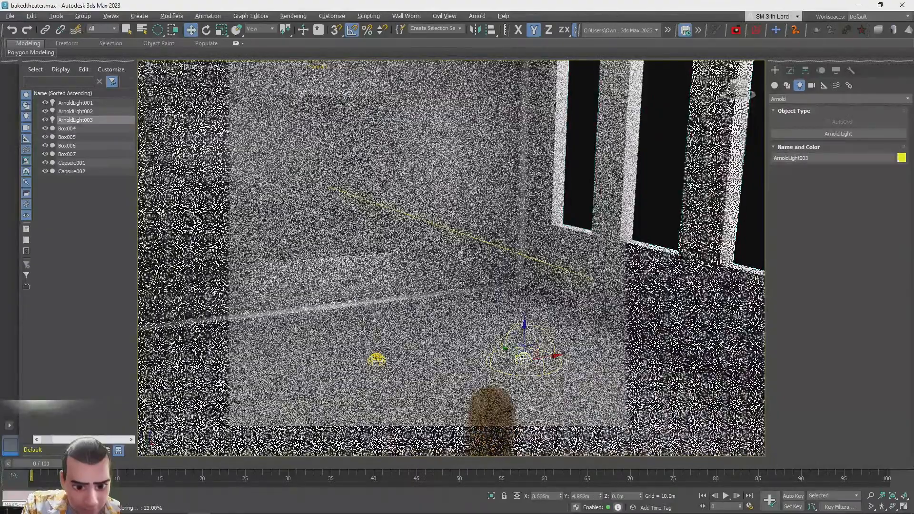
left_click_drag(524, 337, 522, 220)
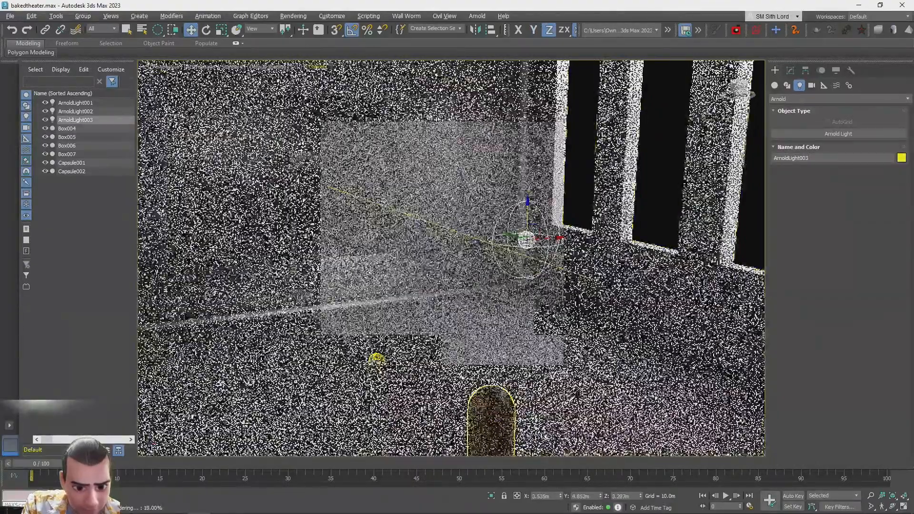
key("Delete")
left_click(376, 360)
Switch to the browser and open the Downloads folder holding the nebula skybox image
key("alt+Tab")
left_click_drag(375, 276, 349, 289)
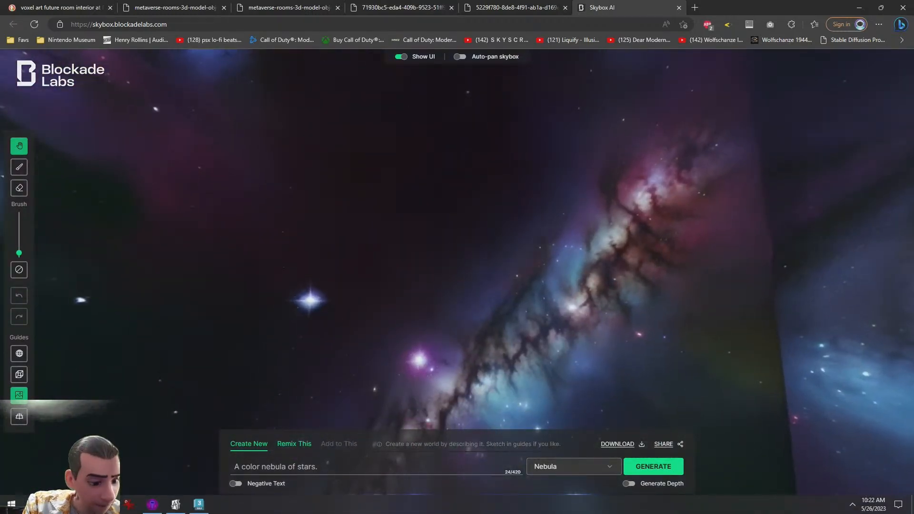
key("alt+Tab")
scroll(164, 298, "down", 5)
left_click(154, 235)
double_click(311, 233)
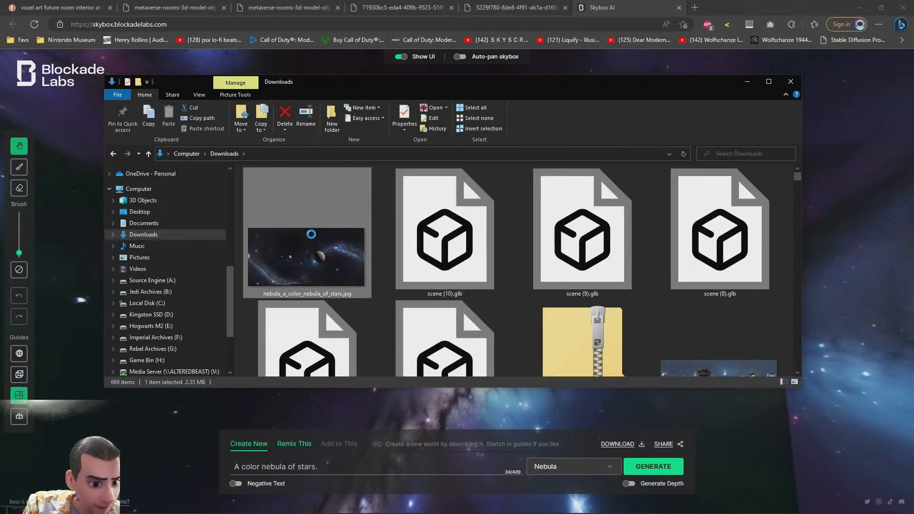
Maximize the Downloads window and browse through its files
left_click(906, 14)
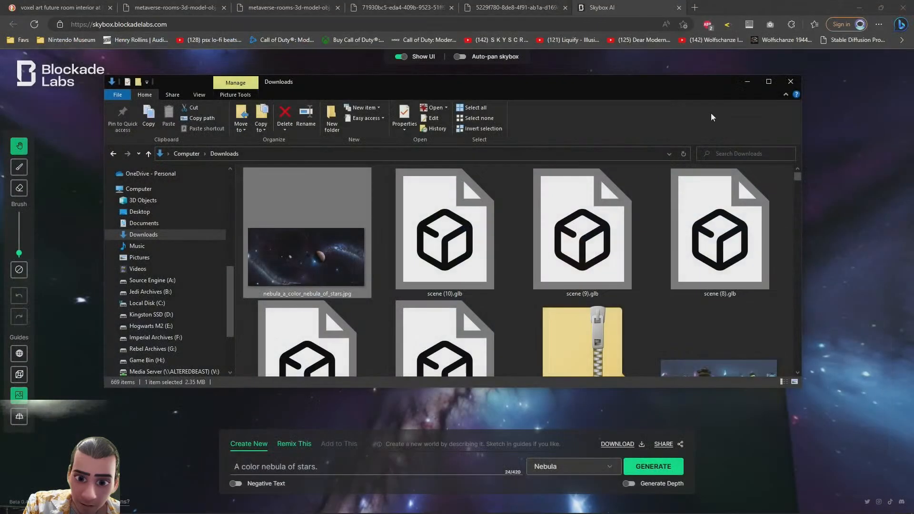
left_click(764, 84)
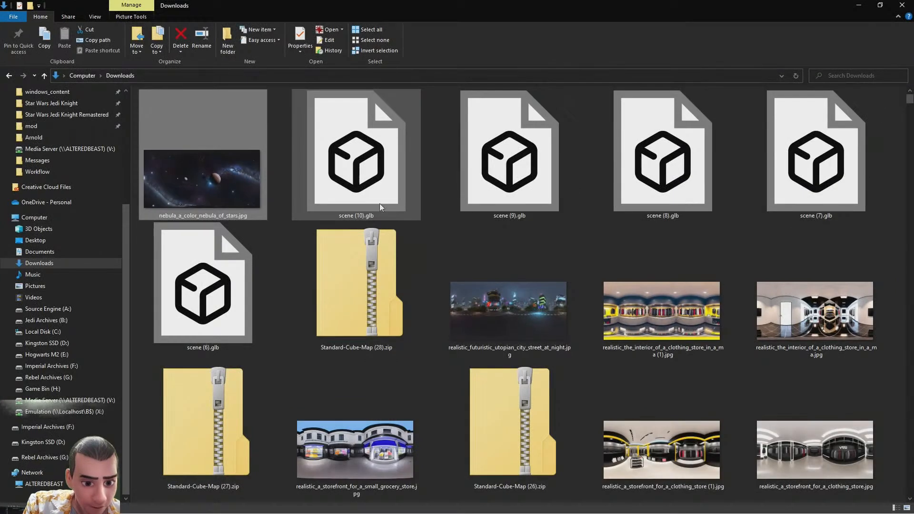
scroll(382, 192, "down", 3)
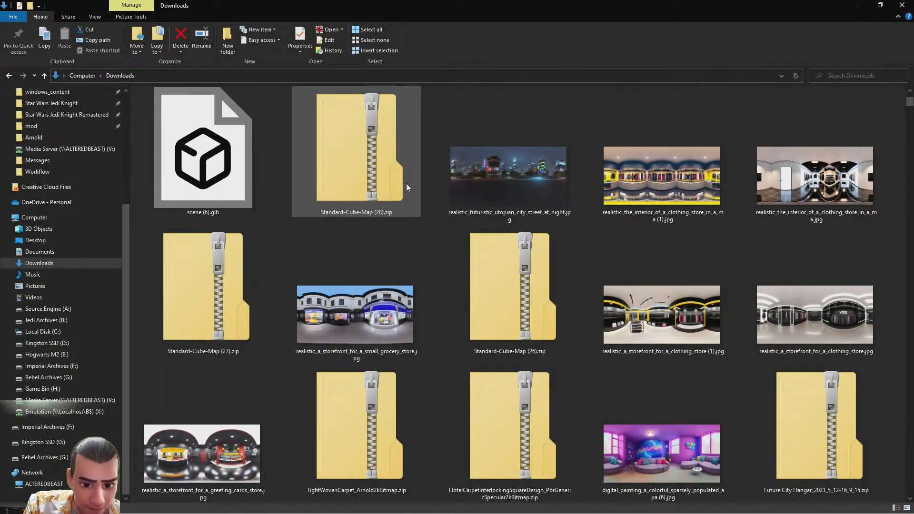
scroll(407, 184, "down", 9)
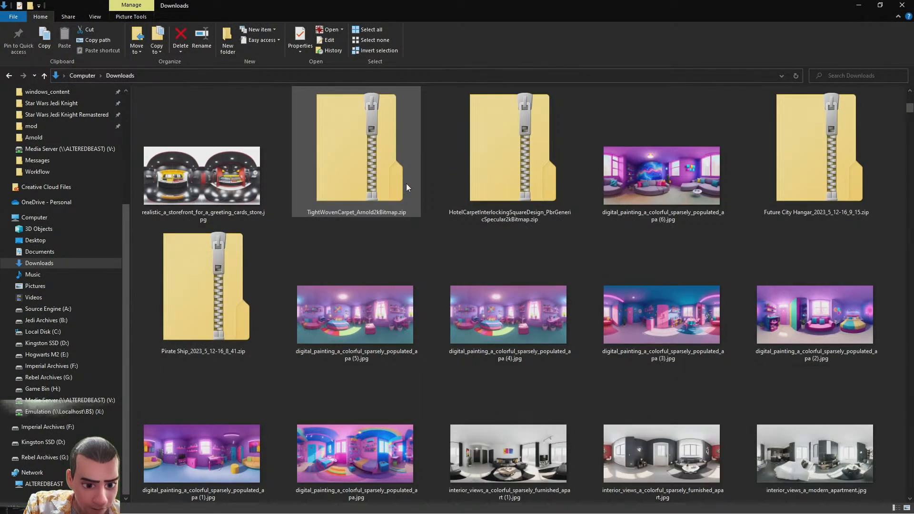
scroll(407, 184, "down", 9)
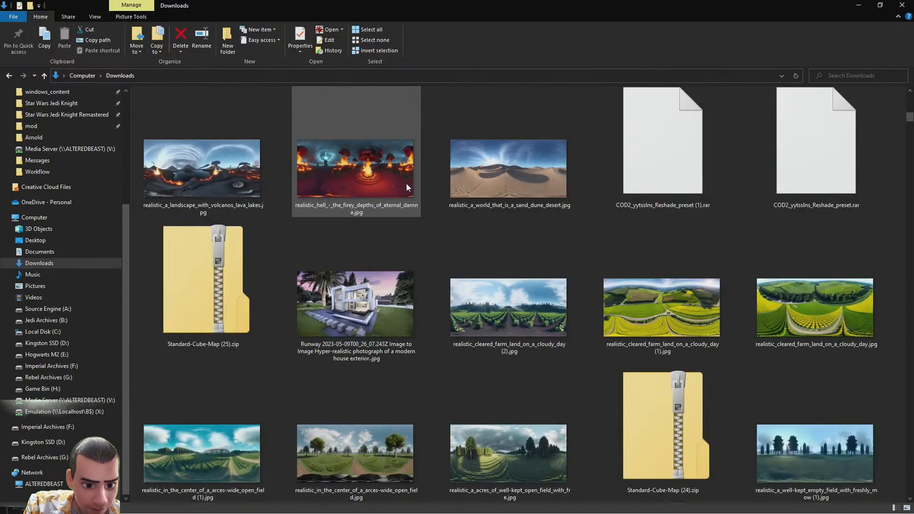
scroll(407, 184, "down", 15)
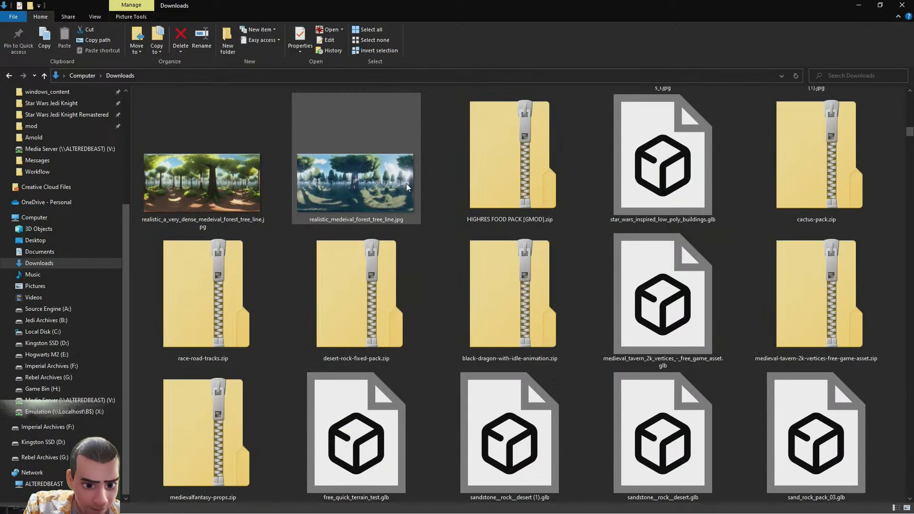
scroll(407, 184, "down", 6)
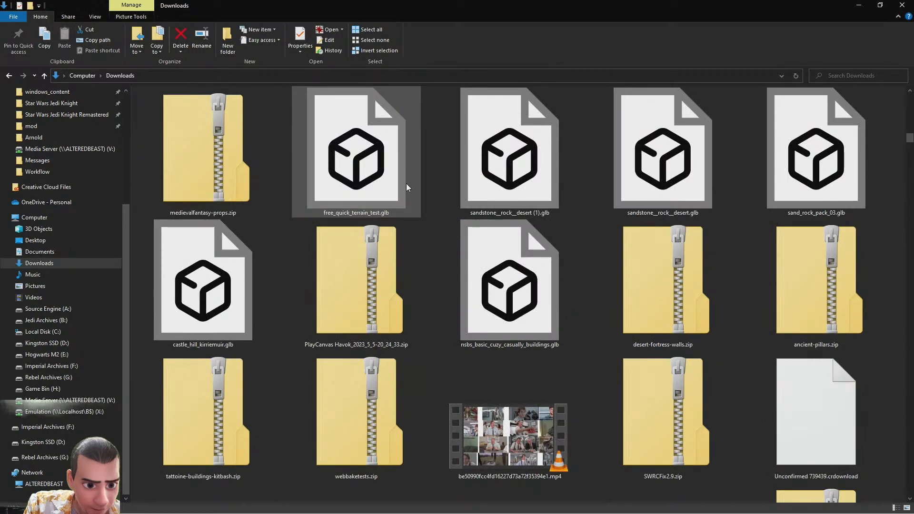
scroll(407, 184, "up", 6)
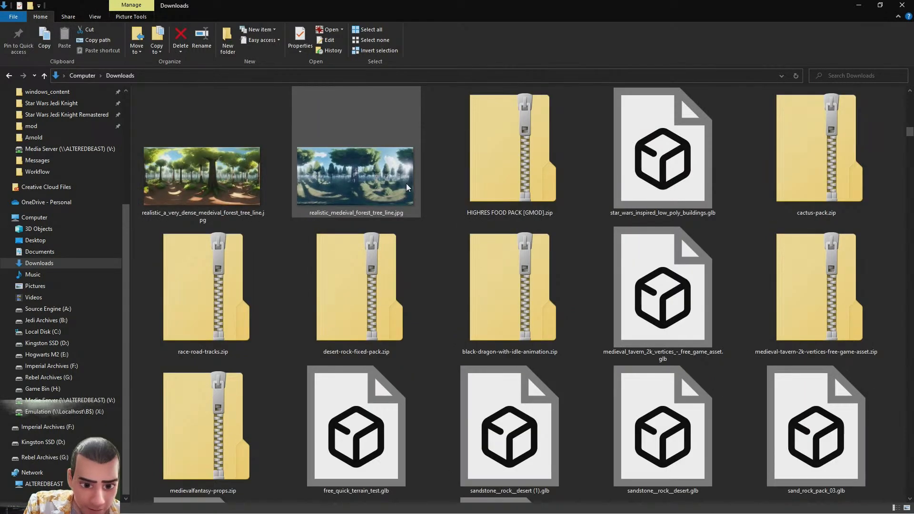
scroll(406, 184, "up", 5)
scroll(406, 184, "down", 15)
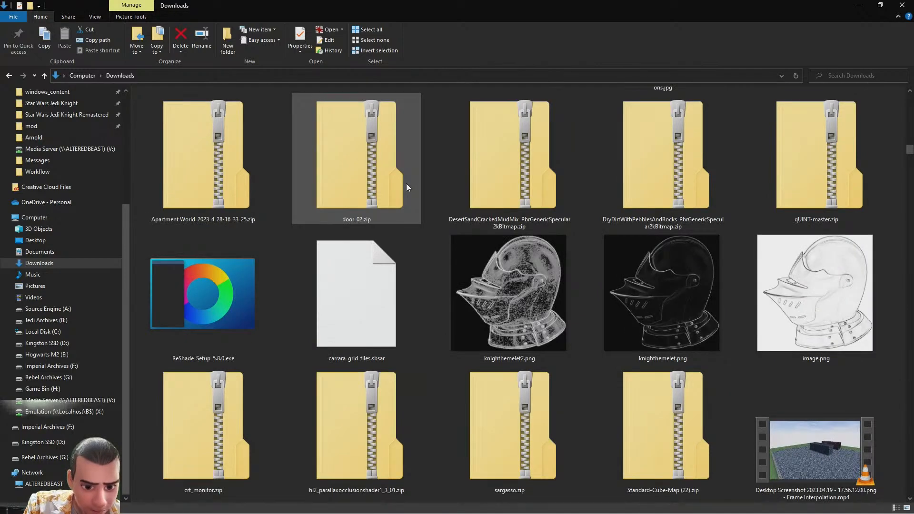
Scroll through the Downloads folder to browse the generated skybox images
scroll(406, 184, "up", 8)
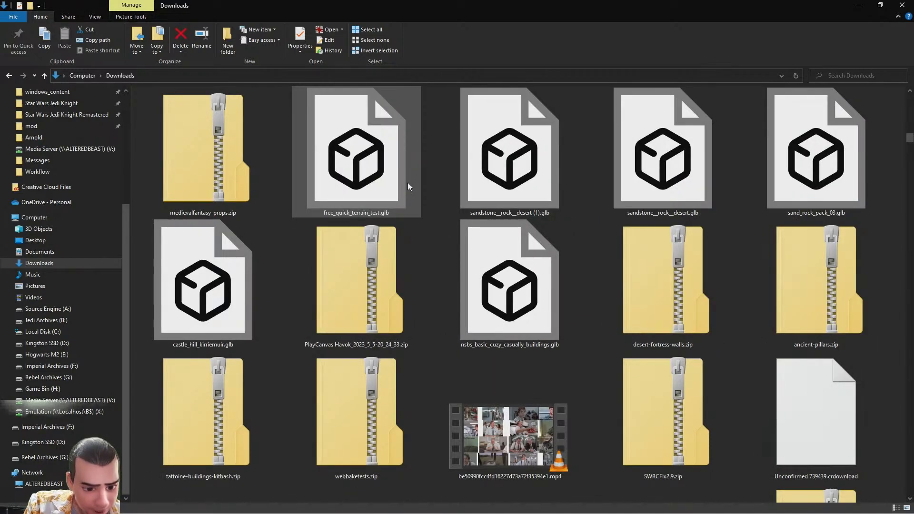
scroll(408, 185, "up", 4)
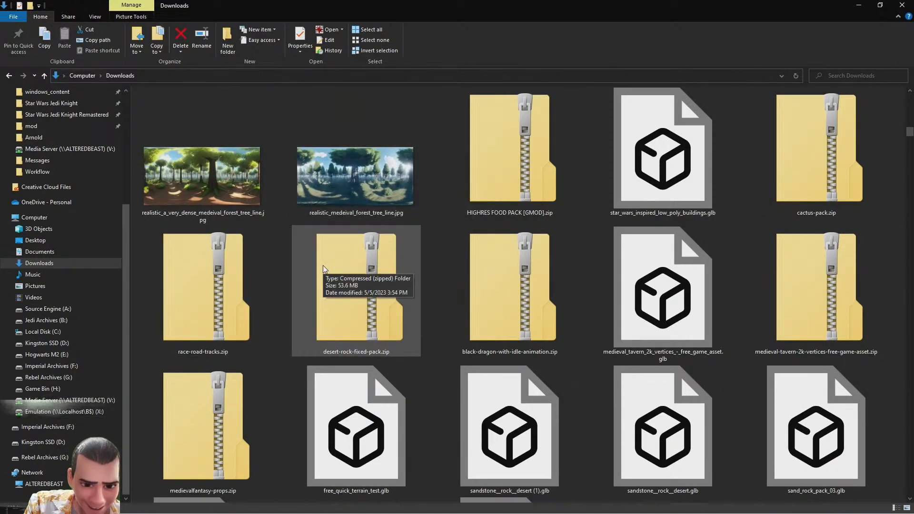
scroll(324, 269, "up", 3)
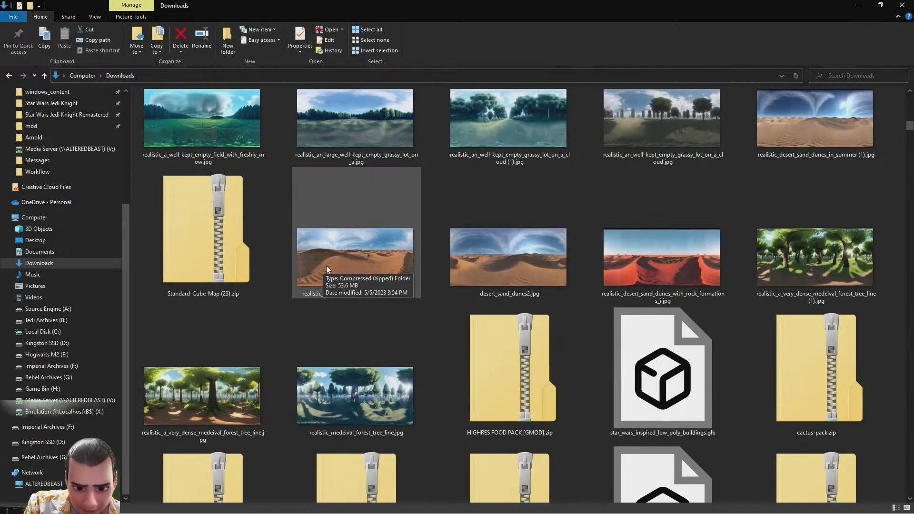
scroll(376, 279, "up", 4)
scroll(376, 282, "down", 4)
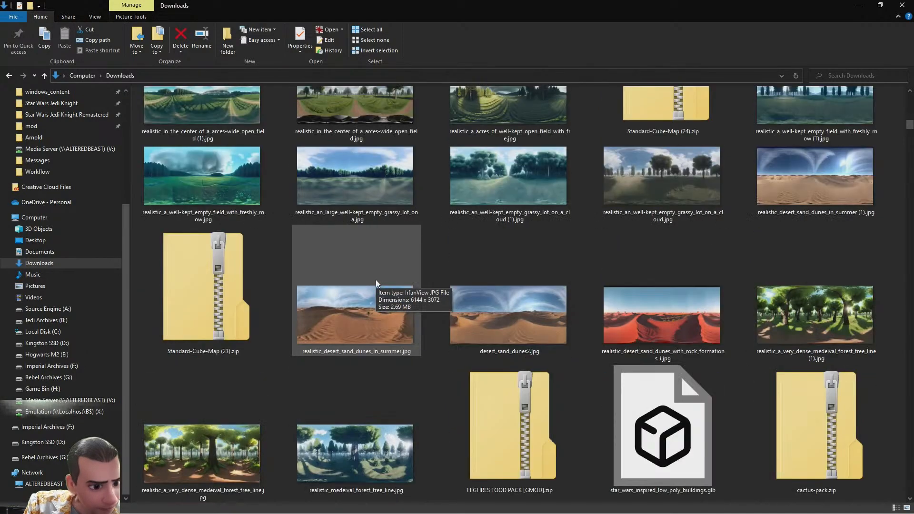
scroll(376, 282, "up", 6)
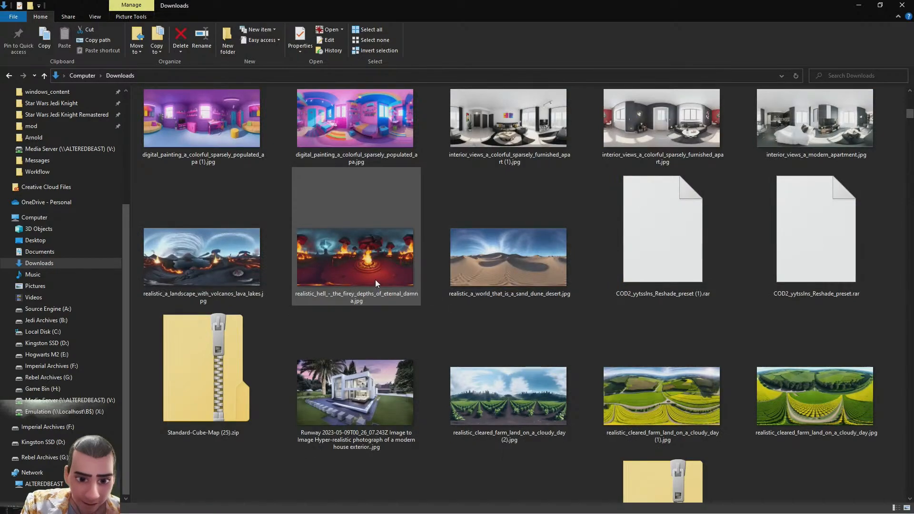
Preview the fiery hell landscape skybox image in the image viewer, closing and reopening it once
double_click(375, 263)
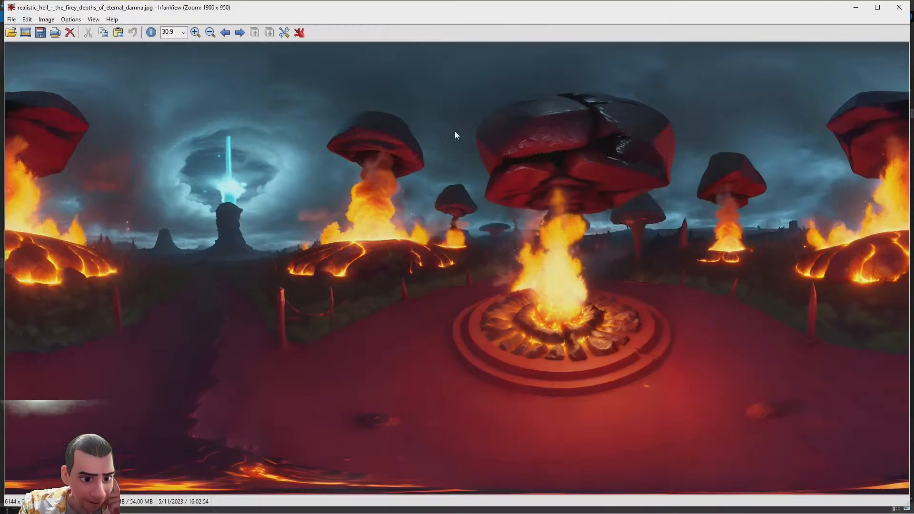
left_click(910, 8)
scroll(454, 304, "up", 5)
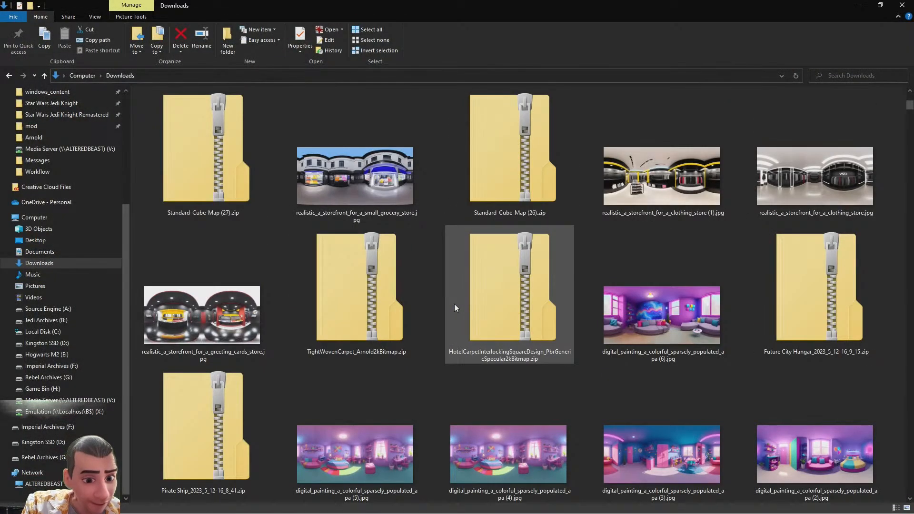
scroll(455, 304, "down", 6)
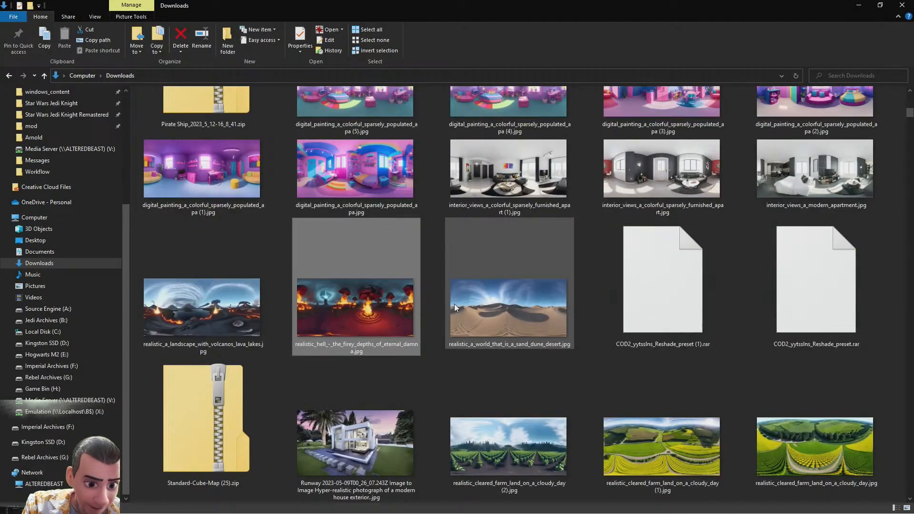
key("Return")
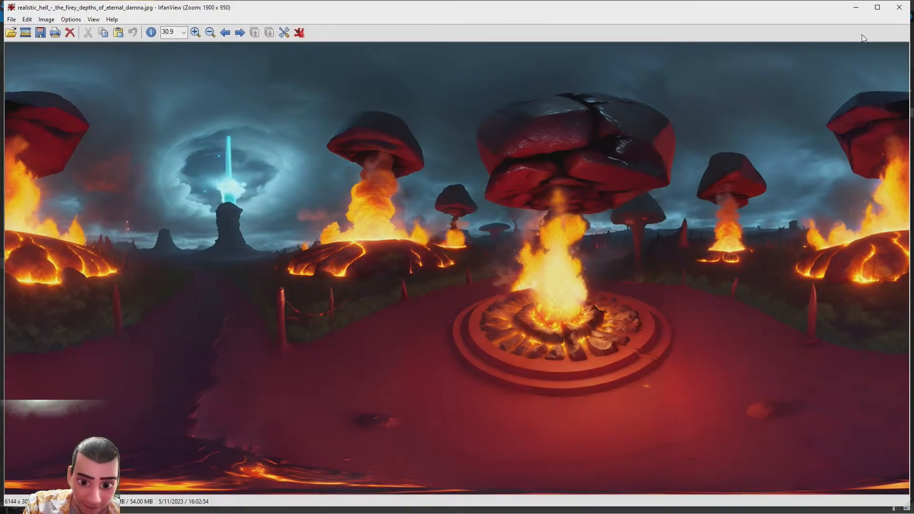
left_click(900, 8)
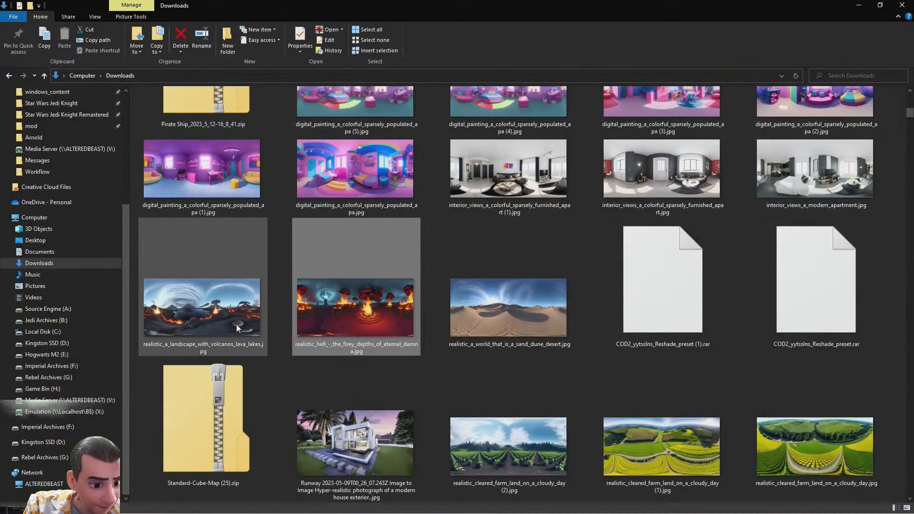
Preview the nebula_a_color_nebula_of_stars skybox image, then briefly check the Desktop folder before returning to Downloads
scroll(236, 325, "up", 3)
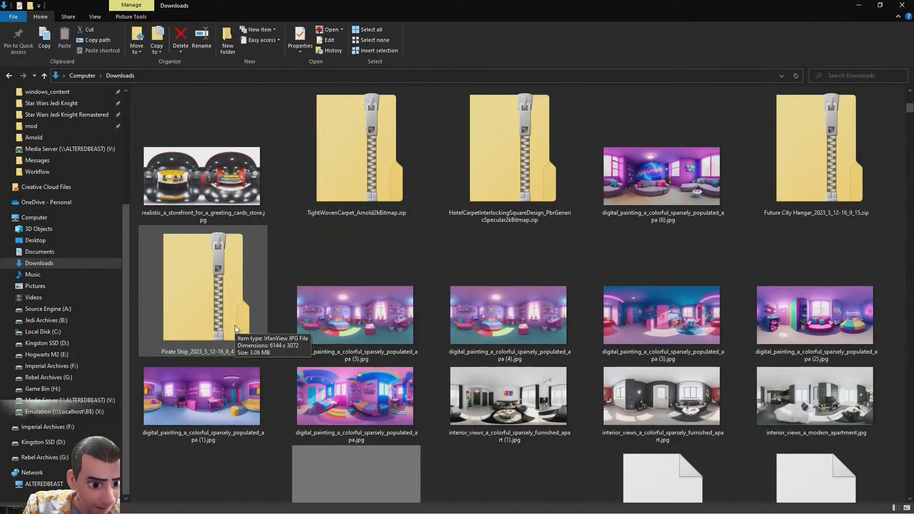
scroll(236, 325, "up", 6)
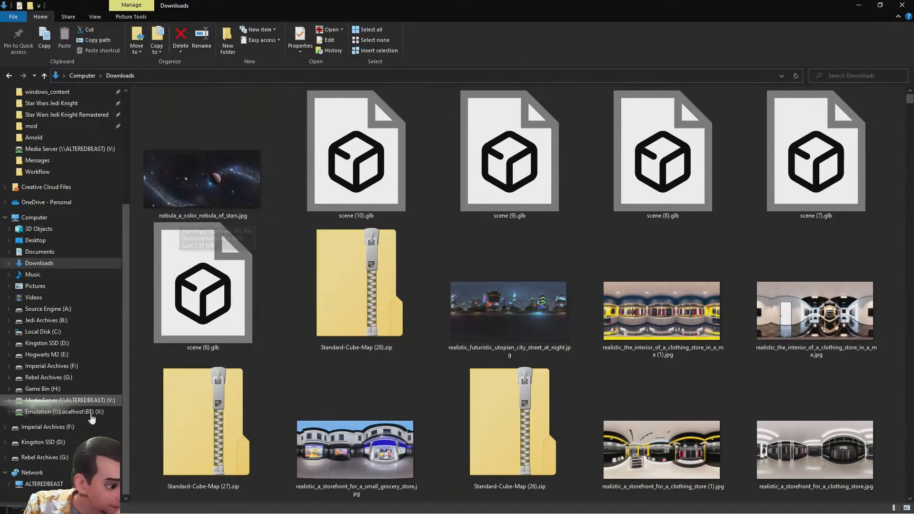
double_click(224, 170)
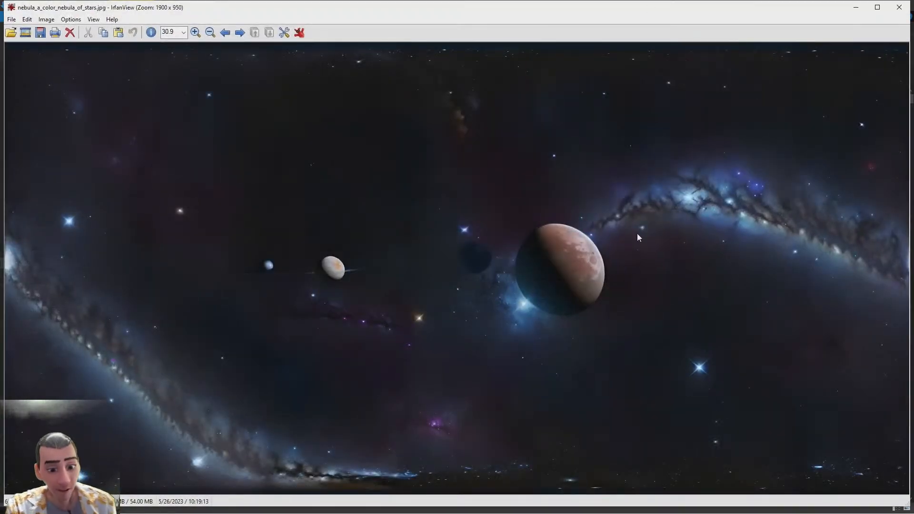
left_click(900, 15)
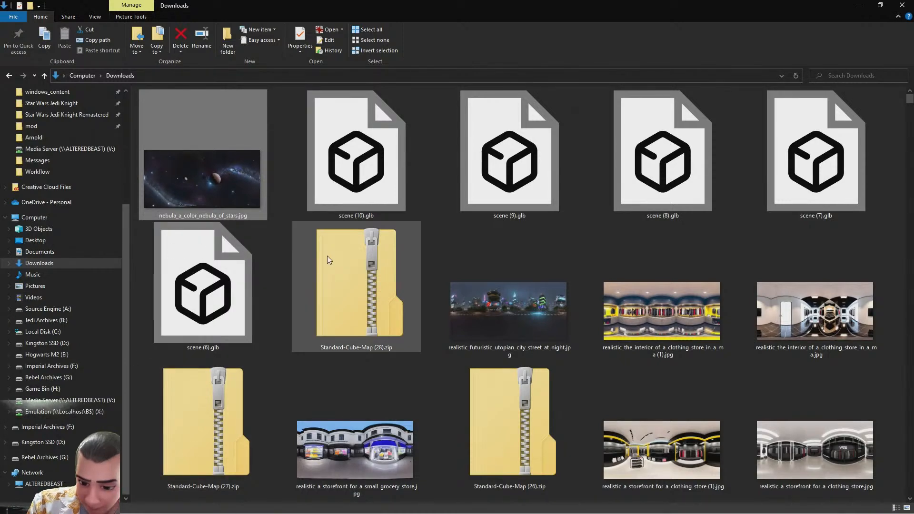
left_click(35, 240)
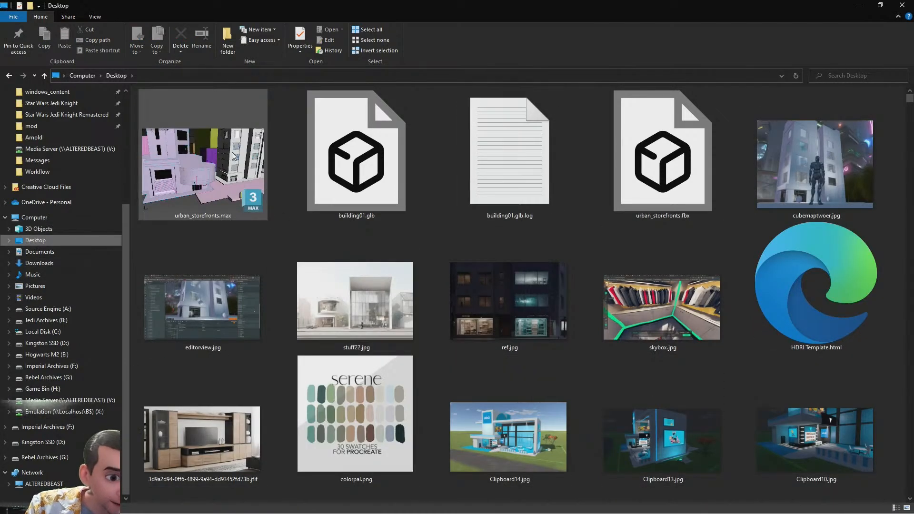
left_click(8, 75)
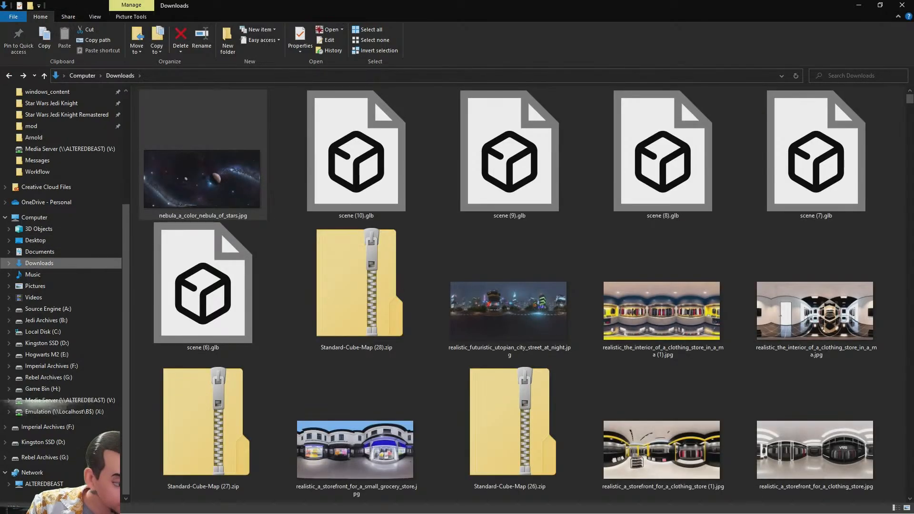
Open a new File Explorer window and navigate to the Skyboxes folder inside Jedi Archives' Material Library
key("alt+Tab")
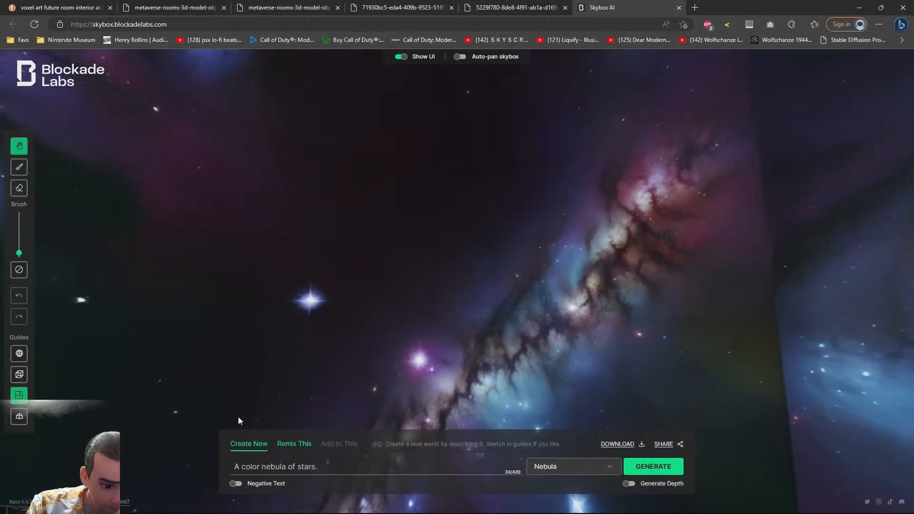
key("super+e")
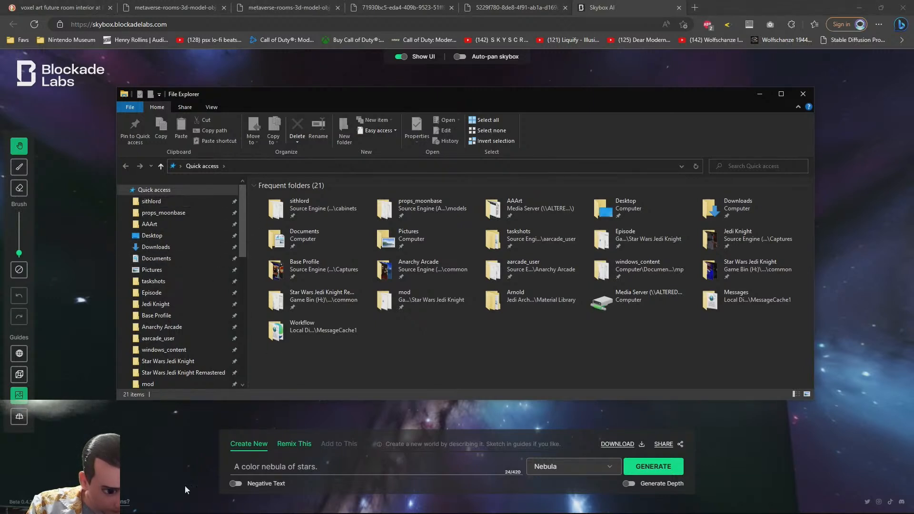
scroll(179, 285, "down", 4)
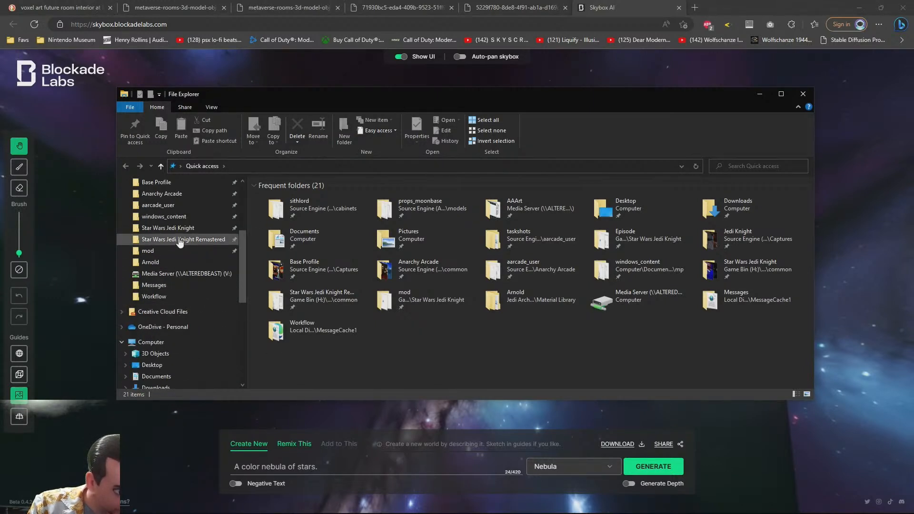
scroll(173, 226, "down", 3)
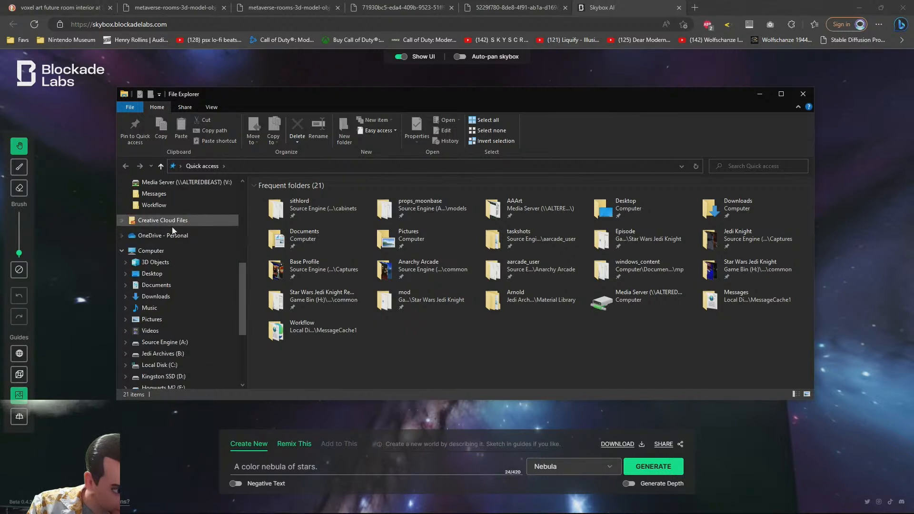
scroll(173, 228, "down", 3)
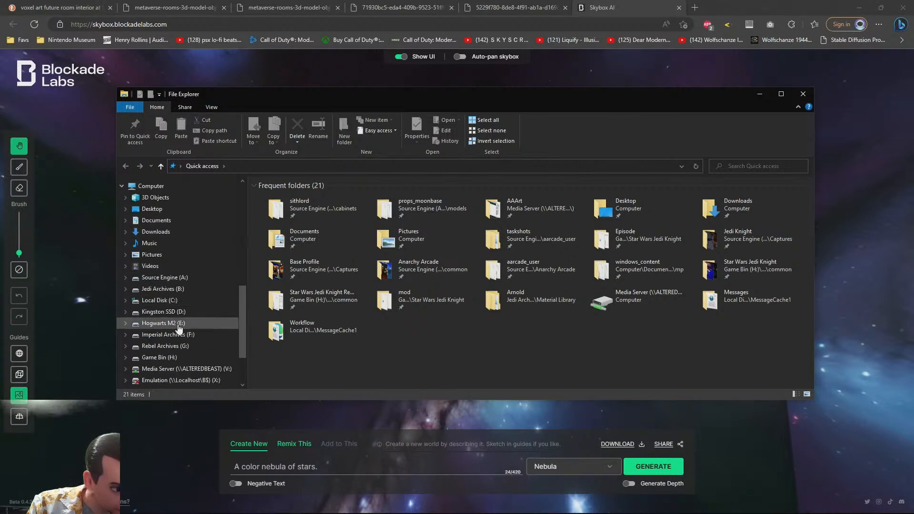
left_click(162, 289)
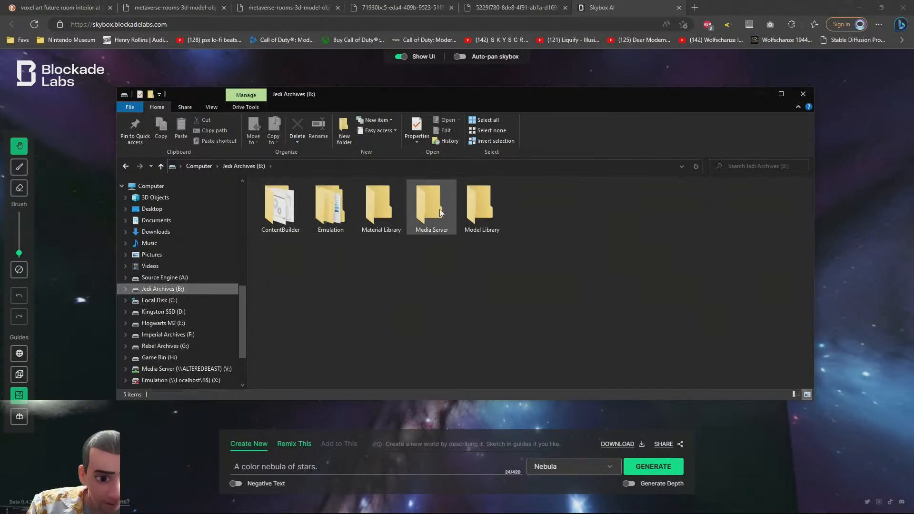
double_click(382, 212)
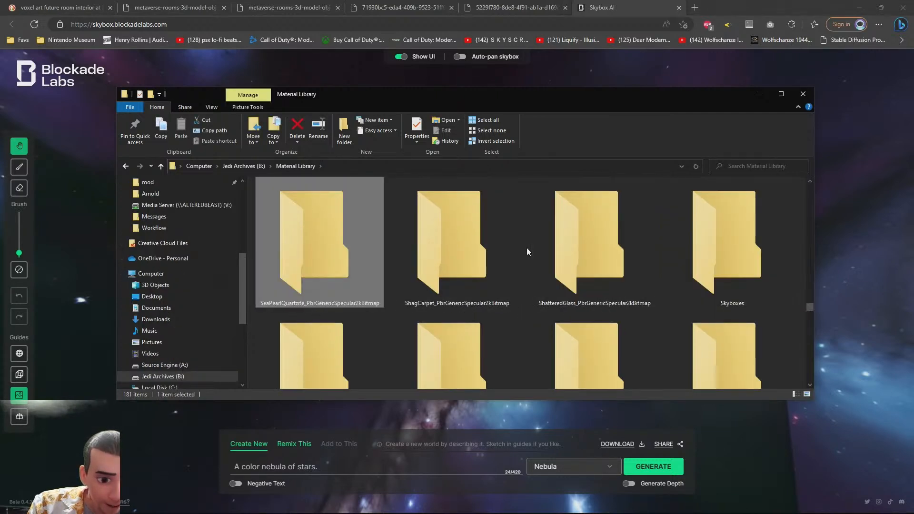
double_click(696, 261)
Open the xaphspace skybox folder and preview its cube face images in the image viewer
scroll(585, 260, "down", 5)
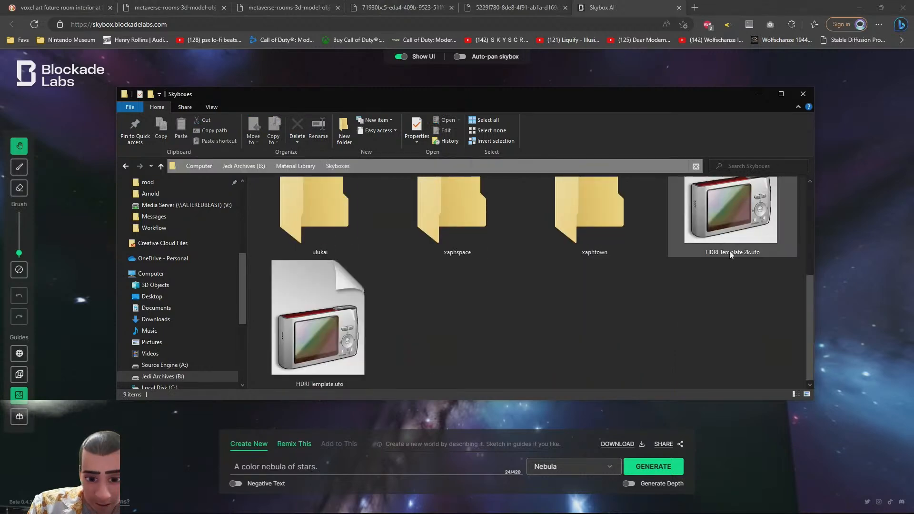
double_click(300, 364)
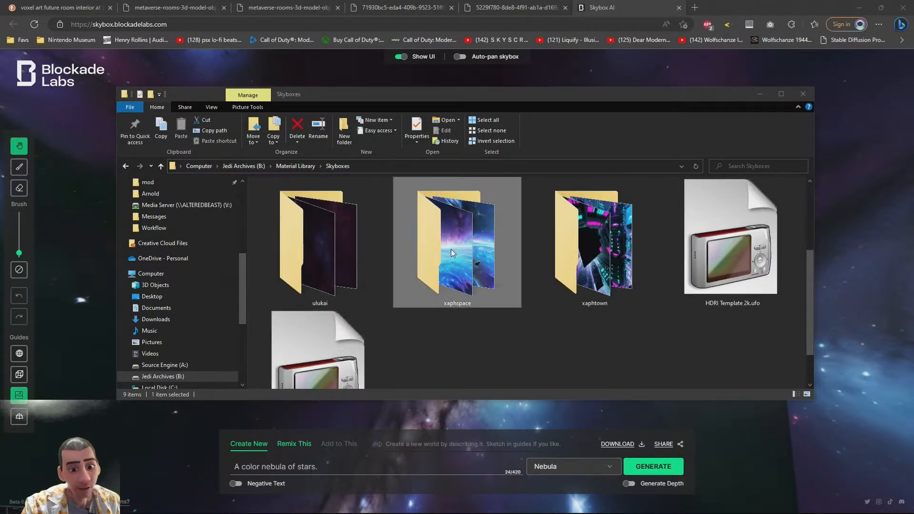
double_click(451, 250)
double_click(484, 214)
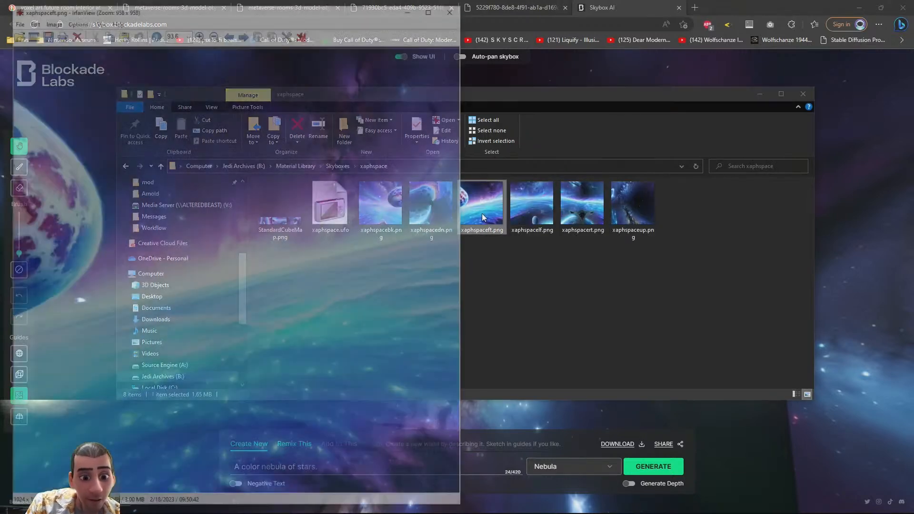
scroll(423, 119, "down", 3)
scroll(418, 62, "up", 3)
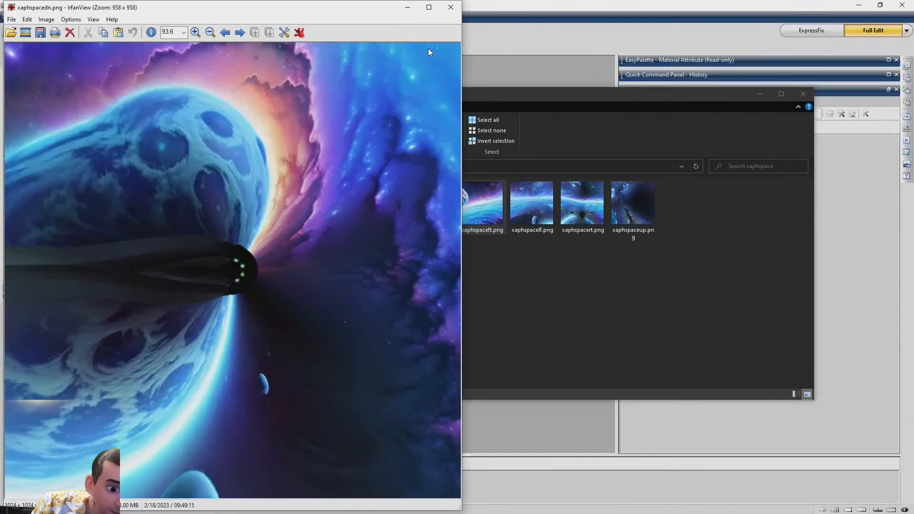
scroll(428, 48, "down", 1)
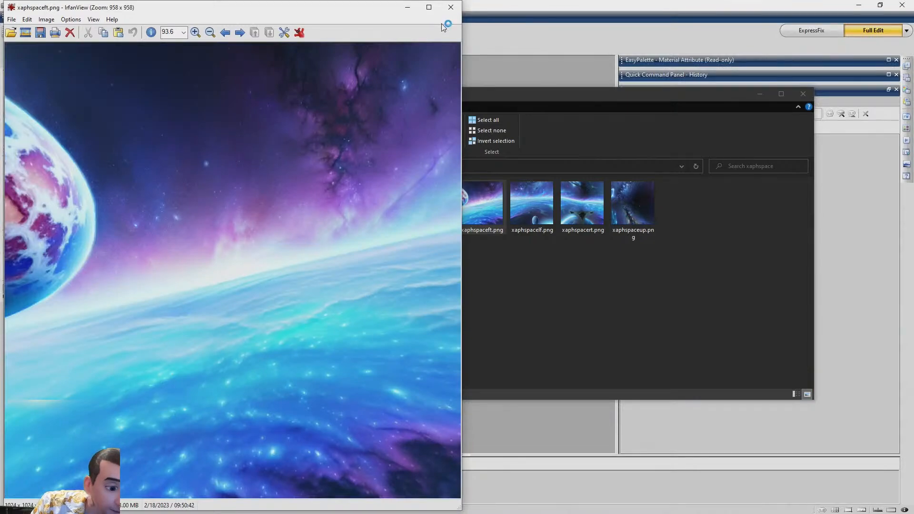
scroll(442, 23, "up", 1)
left_click(450, 8)
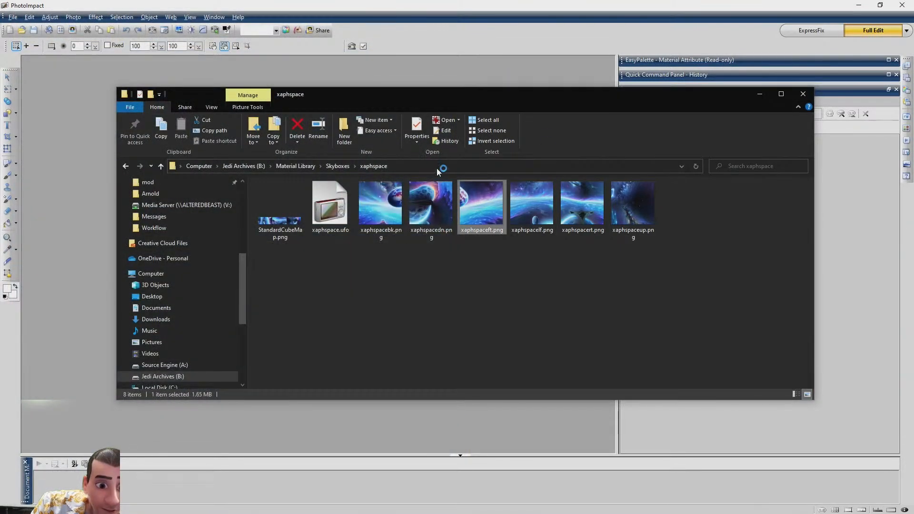
Preview the StandardCubeMap.png strip, then go back to Skyboxes and reopen the xaphspace folder
double_click(287, 231)
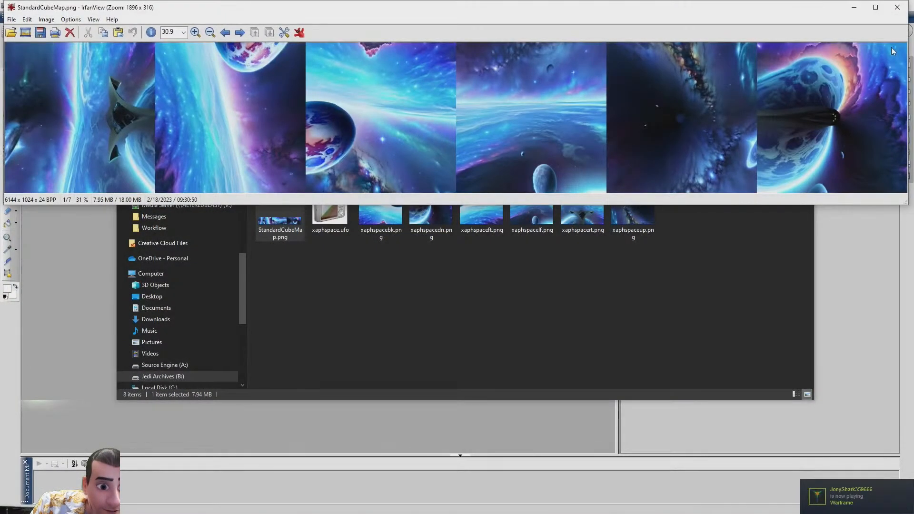
left_click(898, 8)
left_click(335, 166)
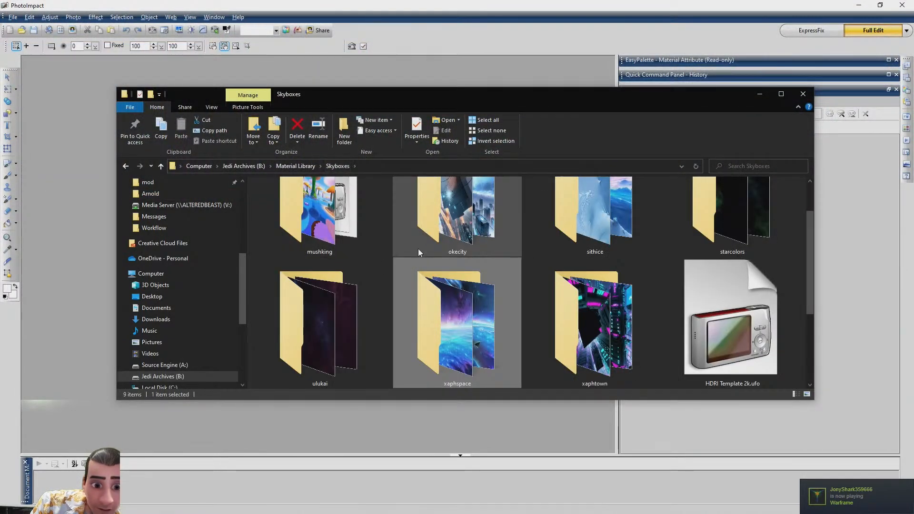
scroll(409, 260, "down", 1)
scroll(408, 263, "up", 1)
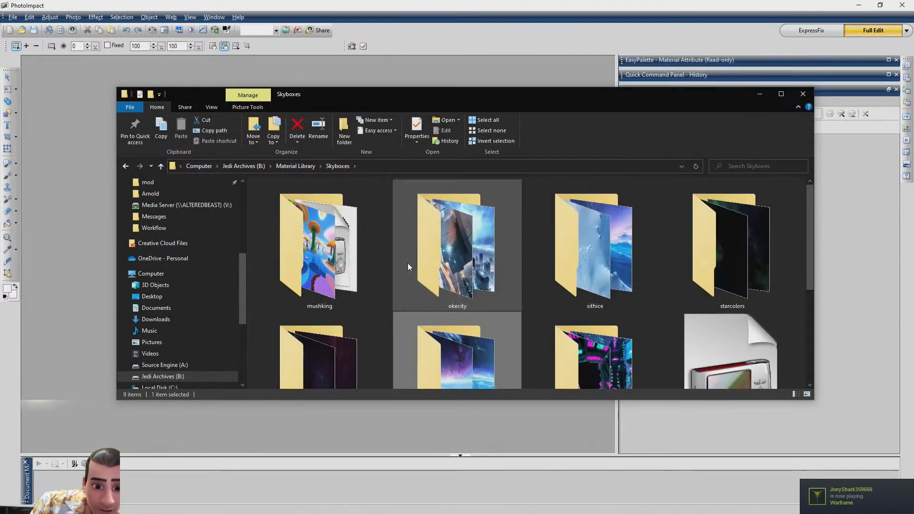
double_click(453, 359)
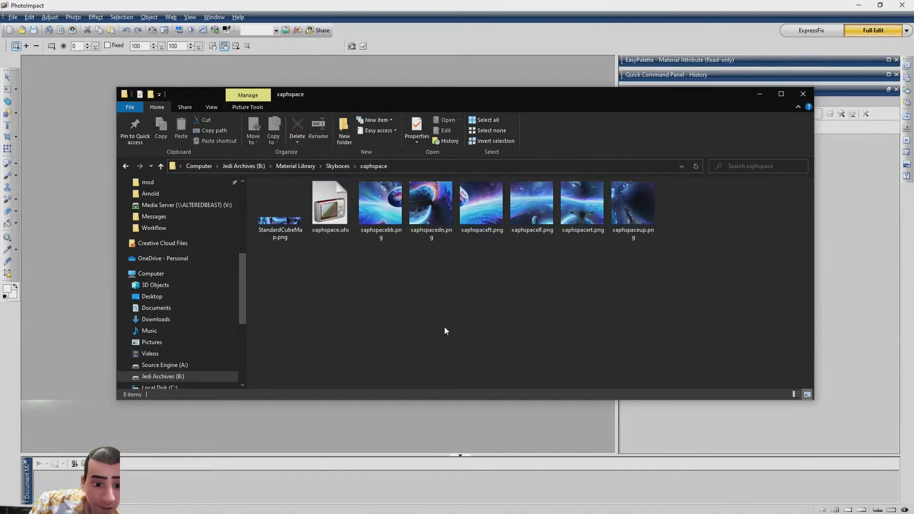
Select the six xaphspace cube face images, then switch to the Skybox AI browser tab
left_click_drag(751, 246, 376, 197)
key("alt+Tab")
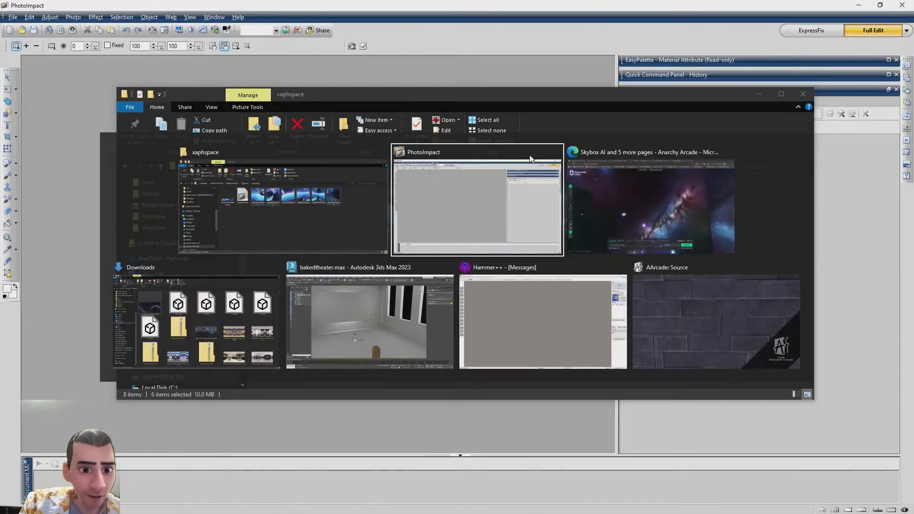
key("alt+Tab")
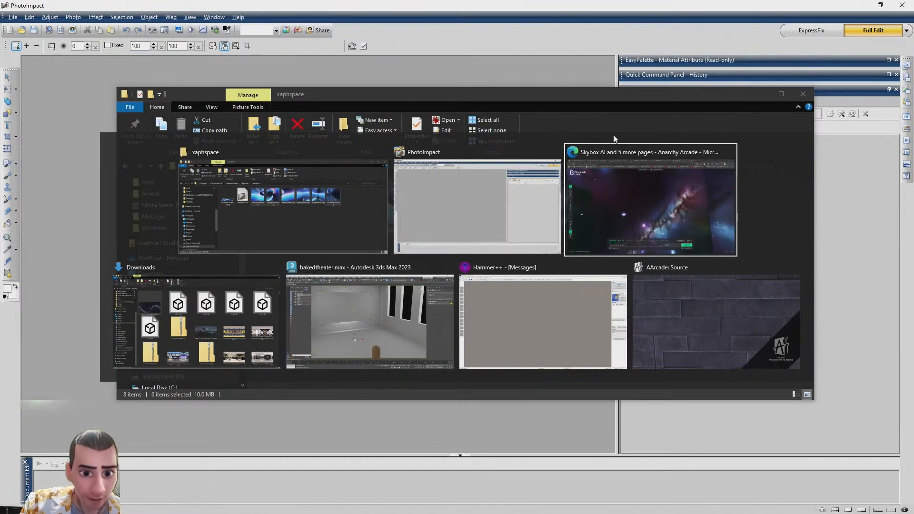
left_click(55, 6)
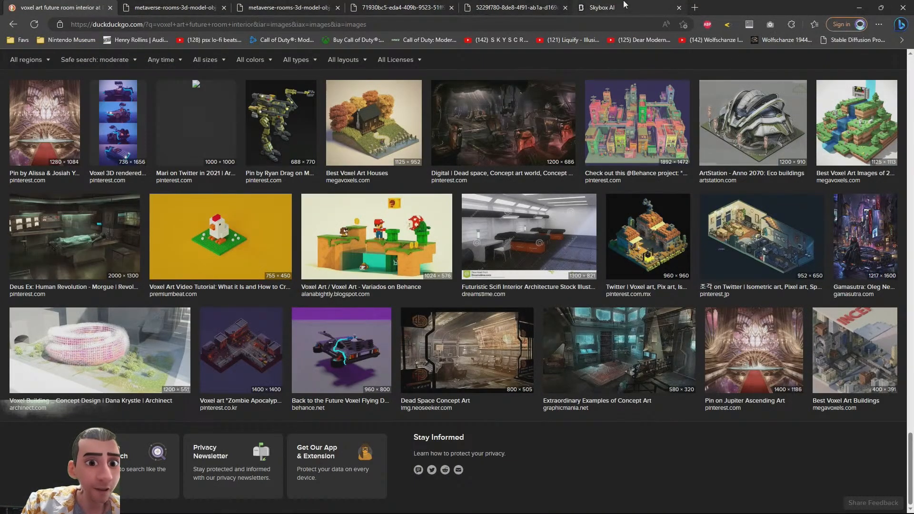
left_click(637, 6)
Switch to 3ds Max and set ArnoldLight002's skydome color source to Texture, opening its map slot
key("alt+Tab")
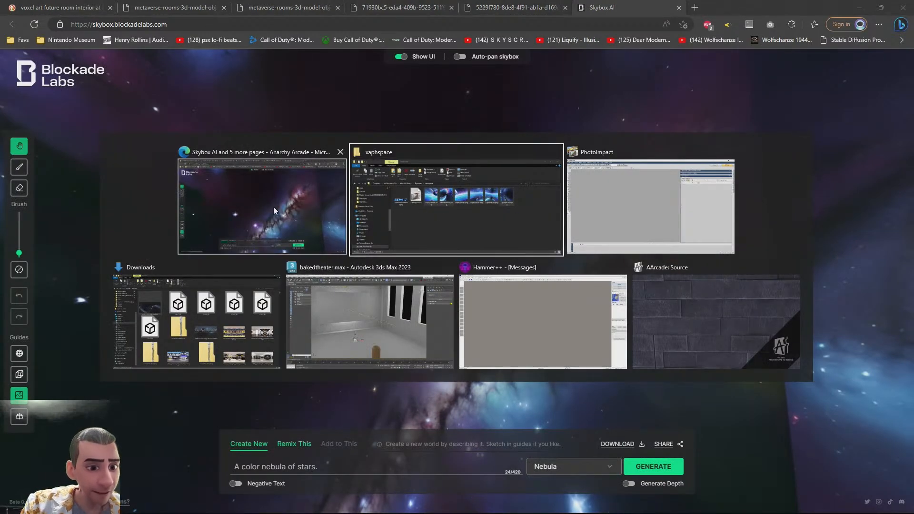
left_click(353, 341)
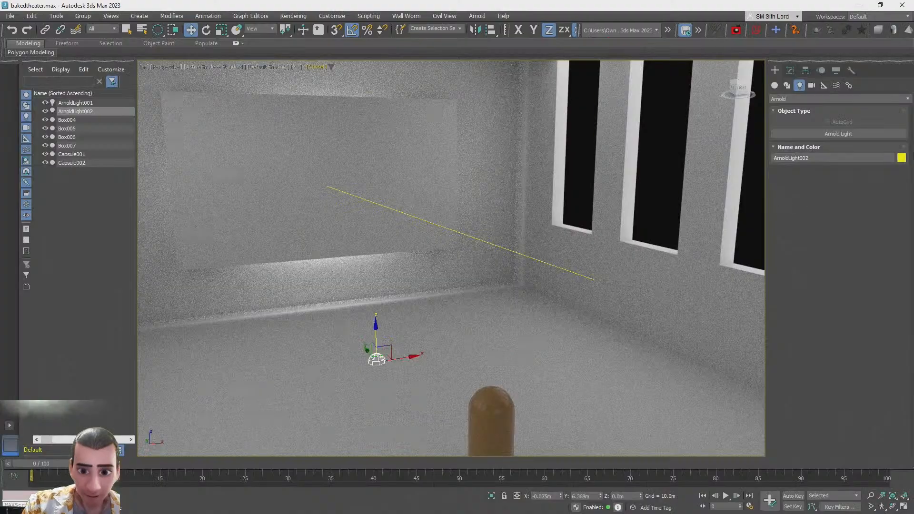
left_click(790, 71)
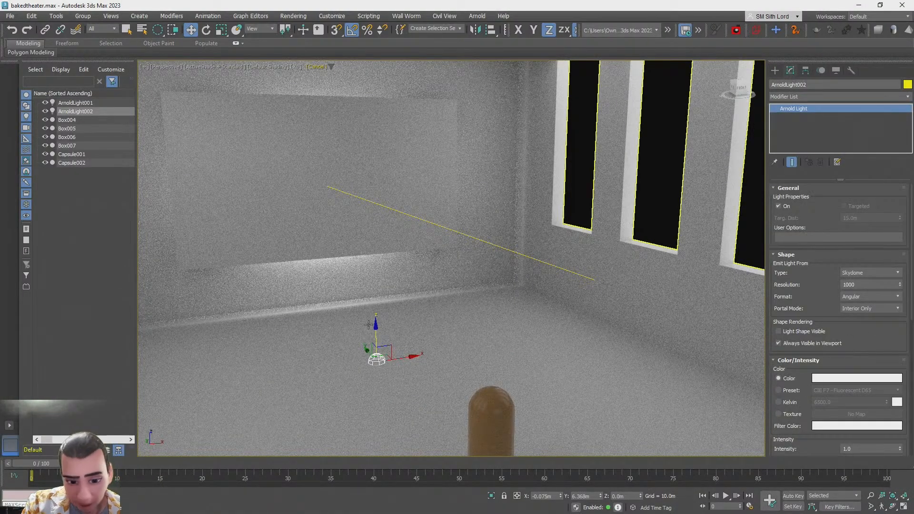
left_click(779, 413)
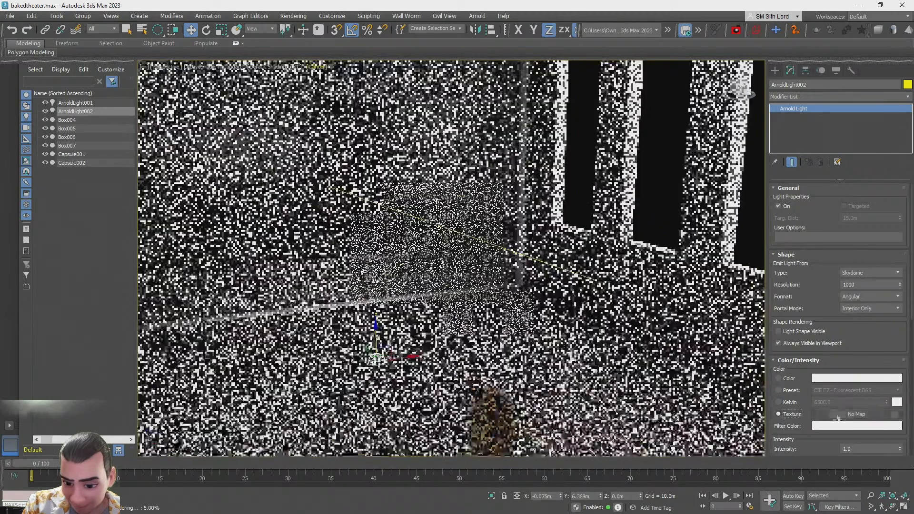
left_click(852, 414)
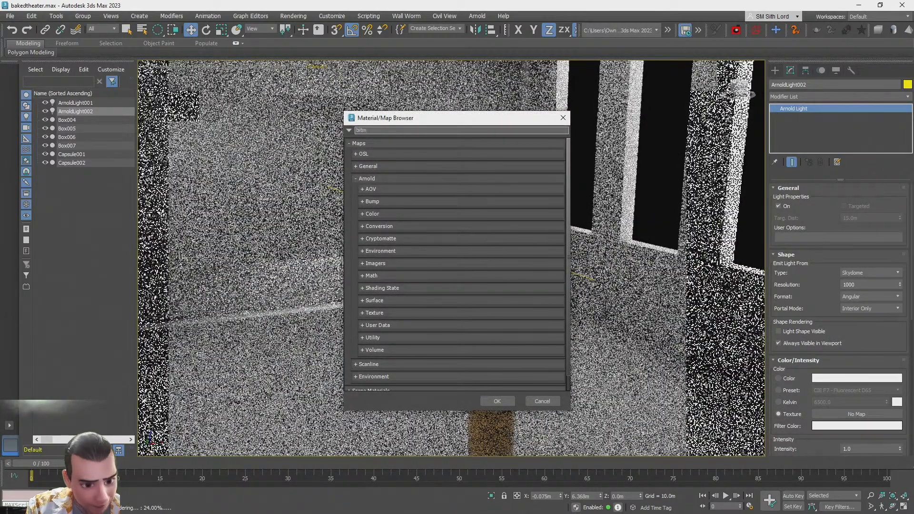
Assign a Bitmap texture to the skydome, loading nebula_a_color_nebula_of_stars.jpg from the Downloads folder
type("bitma")
double_click(362, 179)
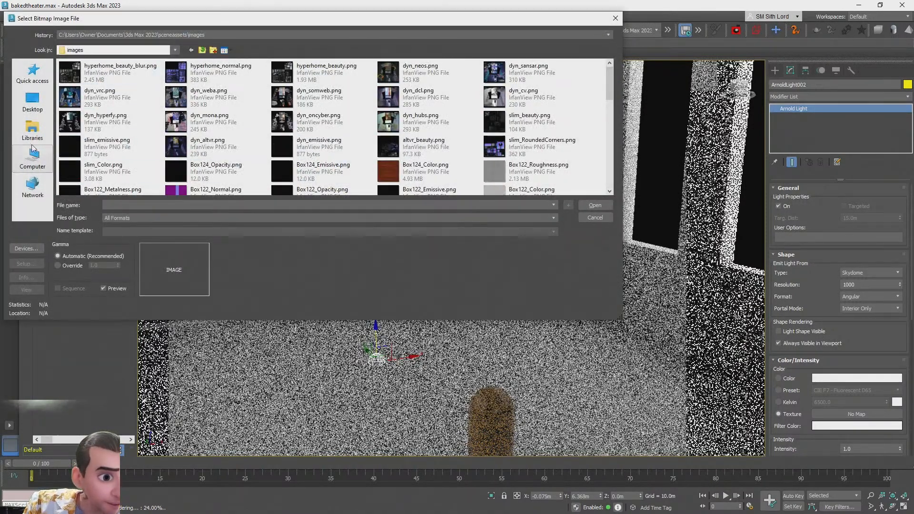
left_click(27, 99)
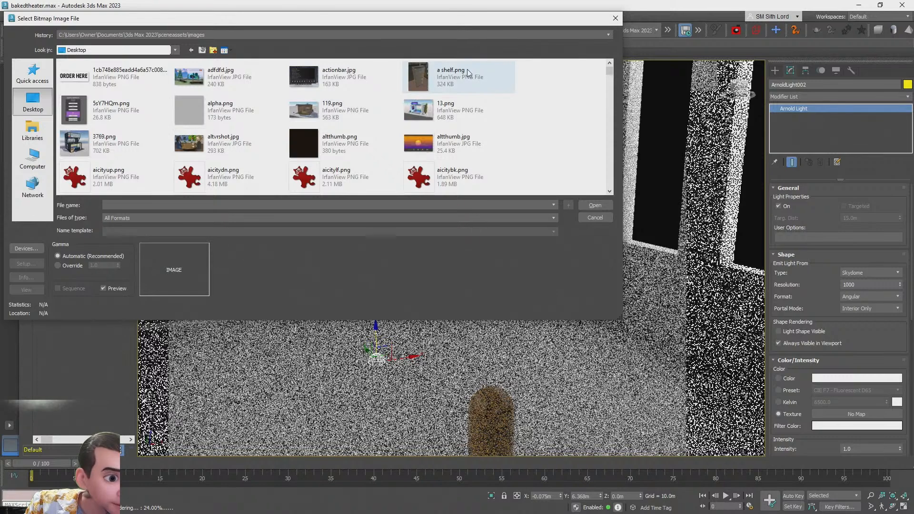
left_click_drag(610, 181, 615, 53)
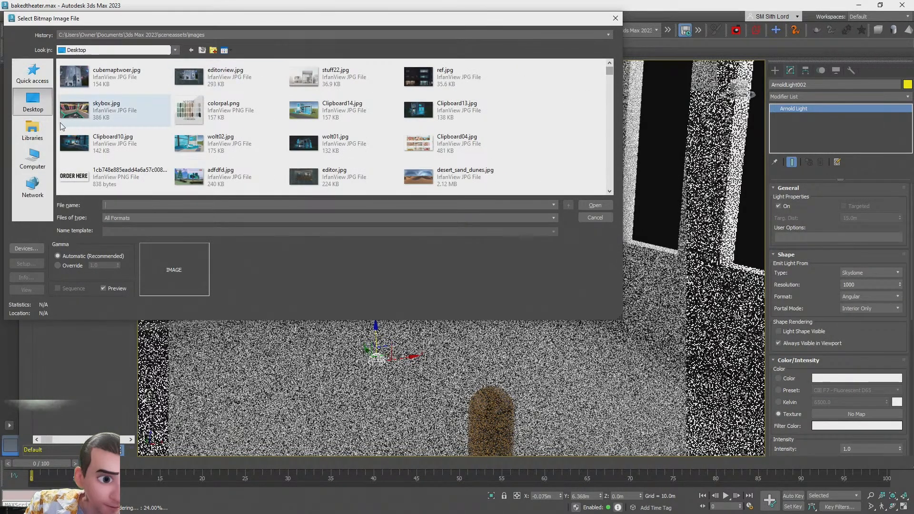
left_click(32, 158)
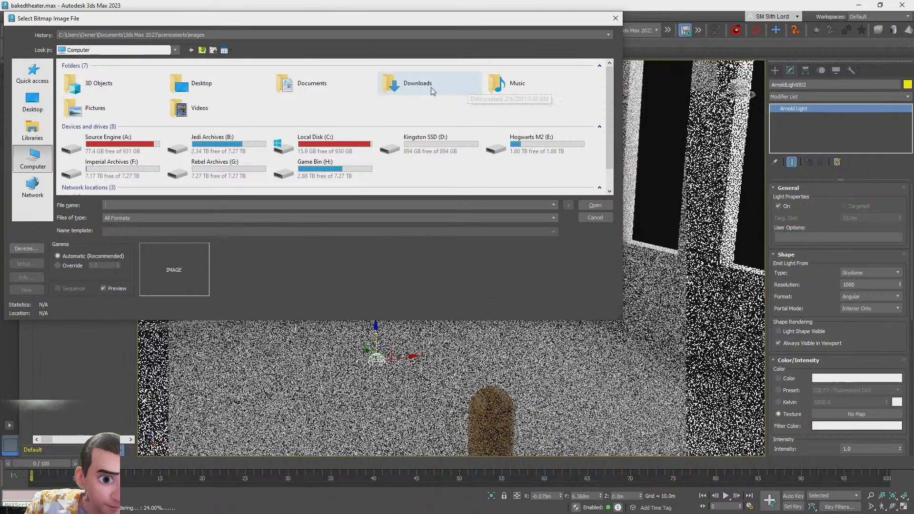
double_click(415, 85)
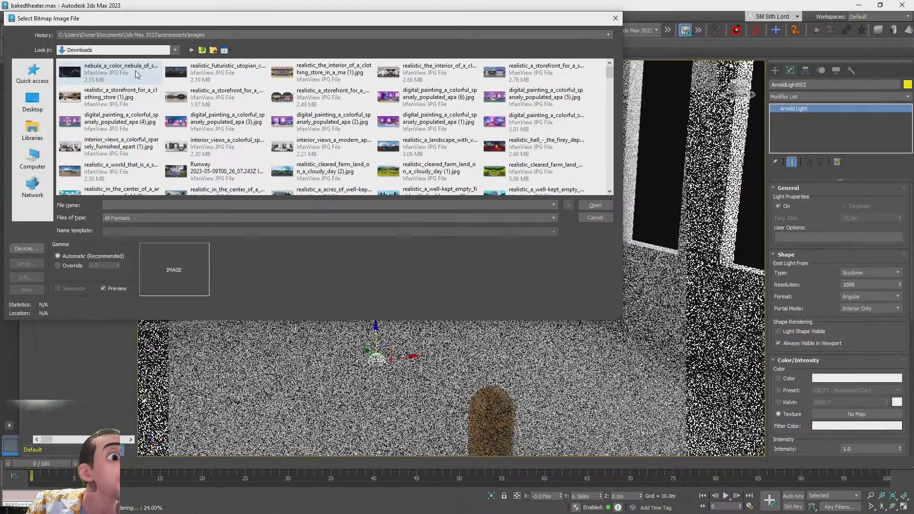
double_click(111, 77)
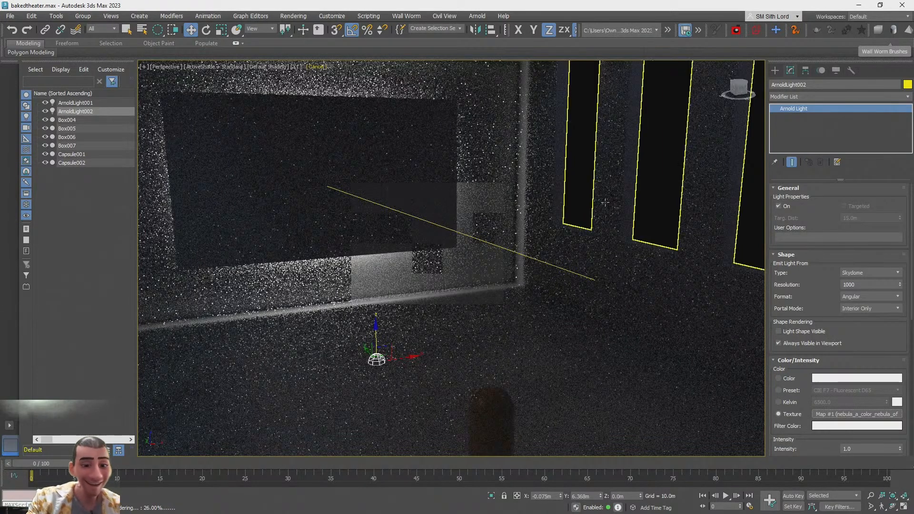
Set the scene's Environment Map to a Bitmap of nebula_a_color_nebula_of_stars.jpg from Downloads
left_click(647, 187)
key("z")
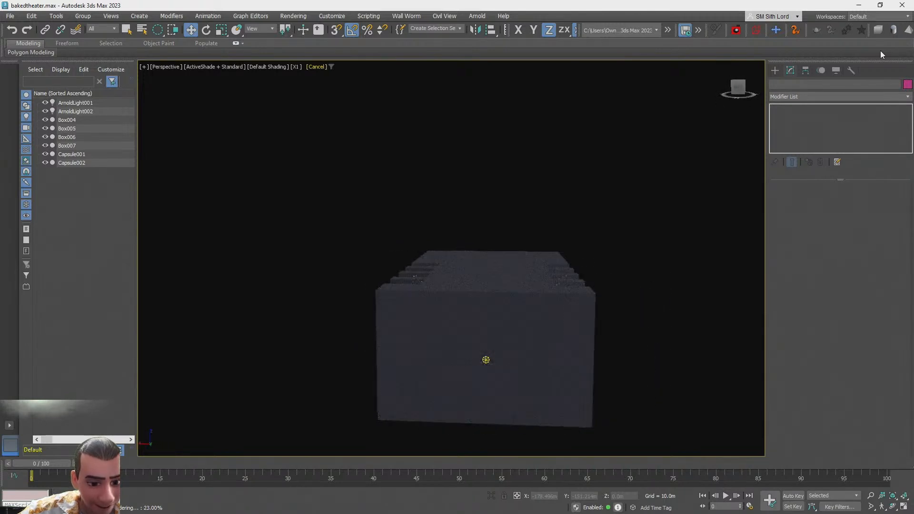
key("m")
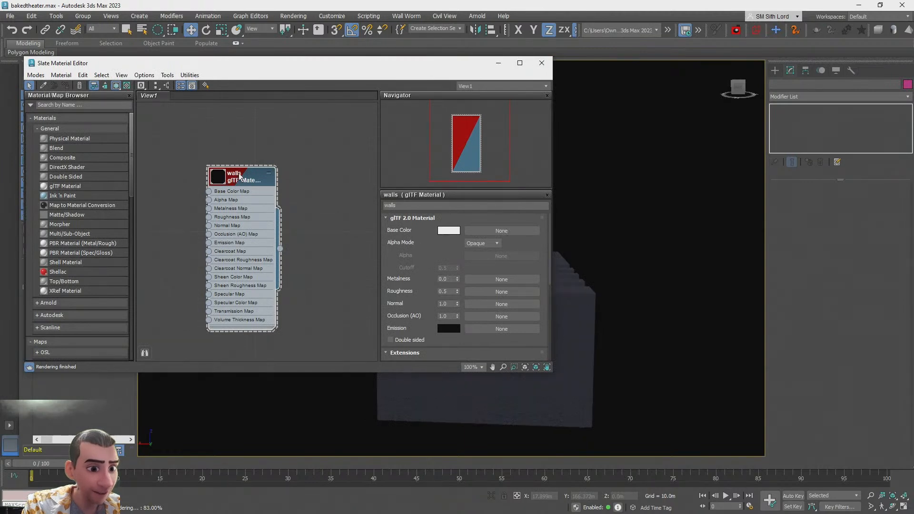
left_click_drag(240, 177, 287, 185)
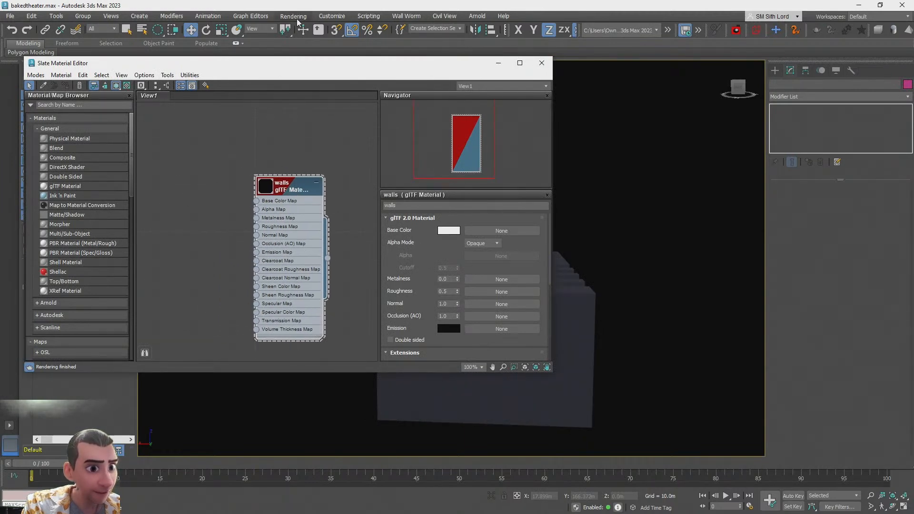
left_click(294, 17)
left_click(300, 140)
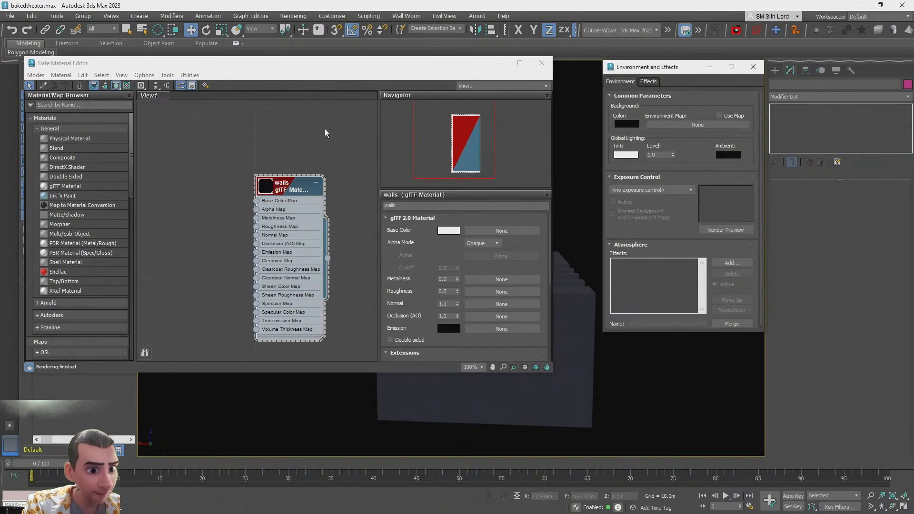
left_click(673, 125)
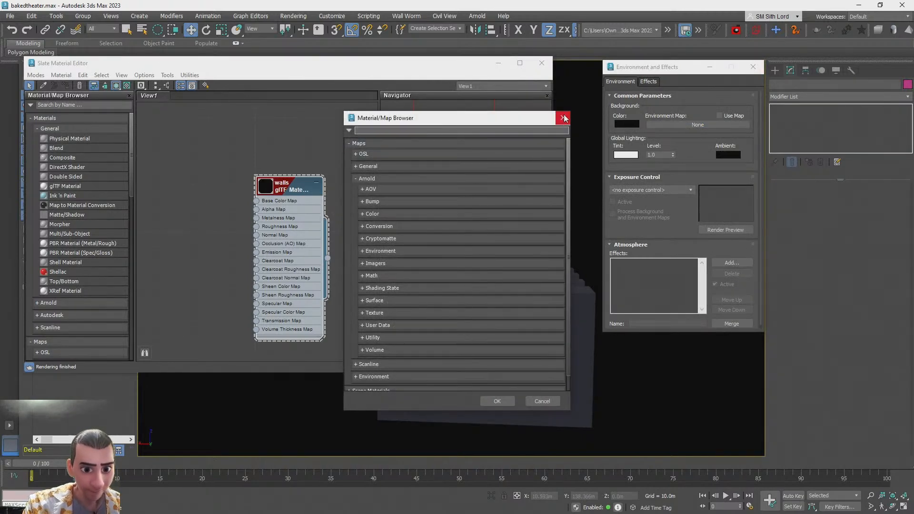
type("bitmap")
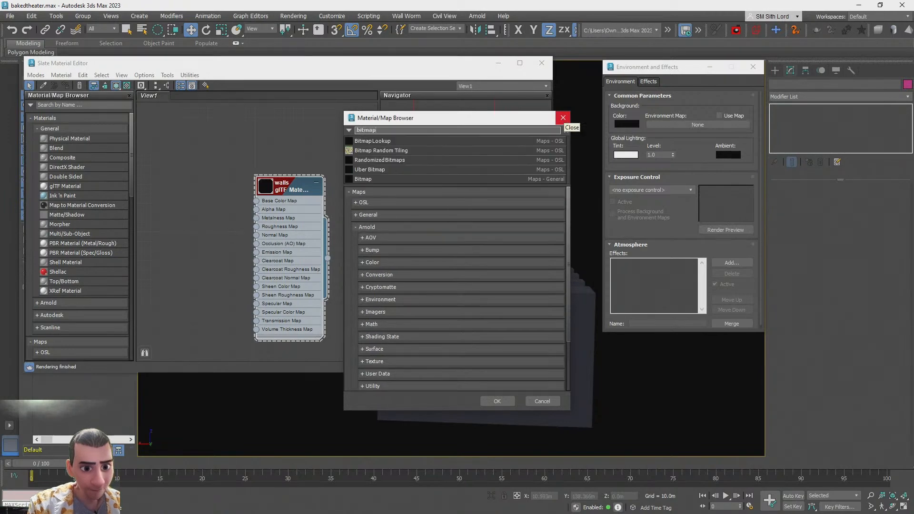
double_click(466, 179)
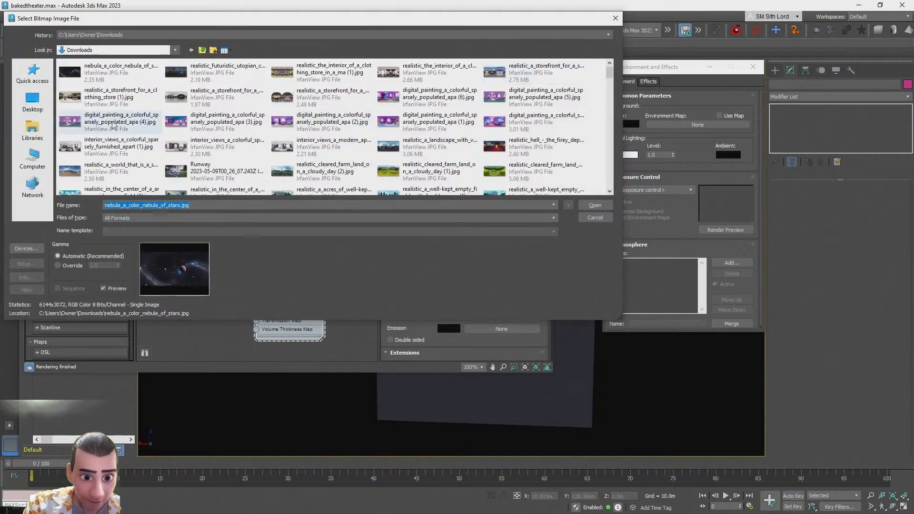
double_click(92, 80)
Close the Environment and Effects and Slate Material Editor windows and review the nebula background in the viewport
left_click_drag(689, 68, 281, 99)
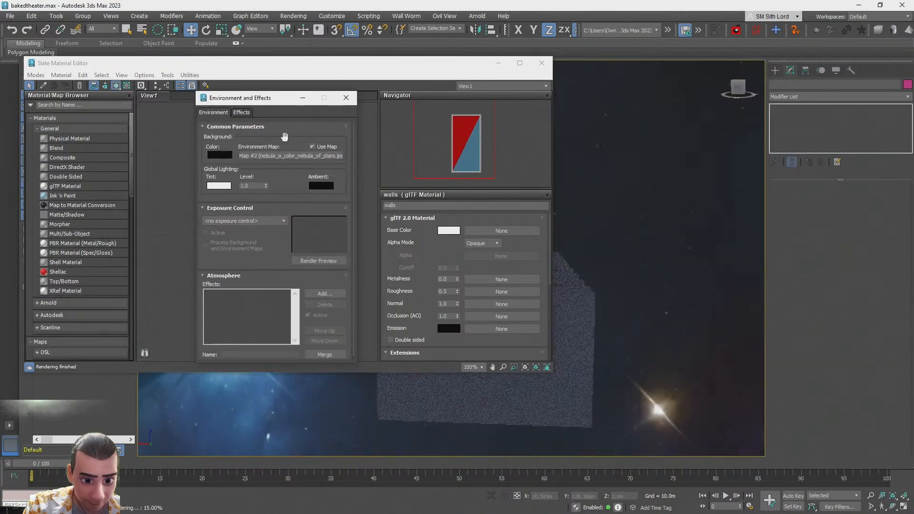
left_click(355, 97)
left_click(543, 63)
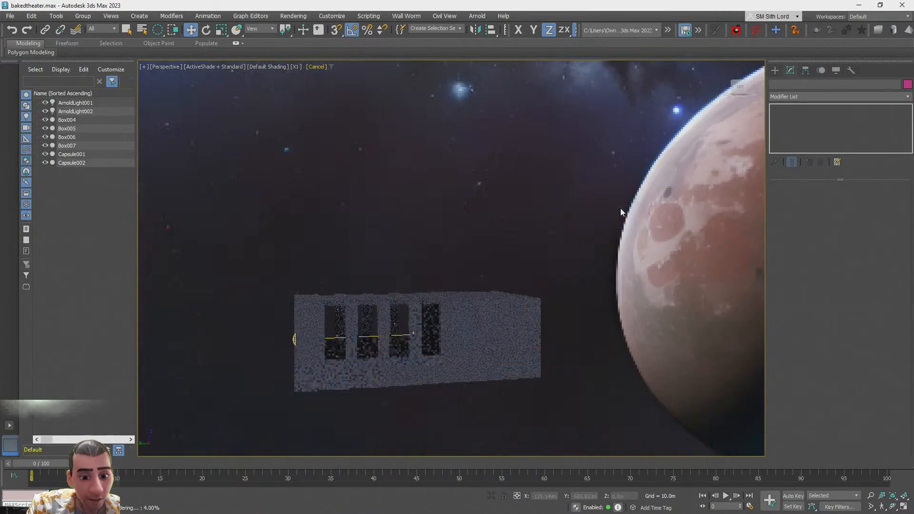
middle_click_drag(621, 209, 568, 236, "alt")
scroll(621, 209, "up", 6)
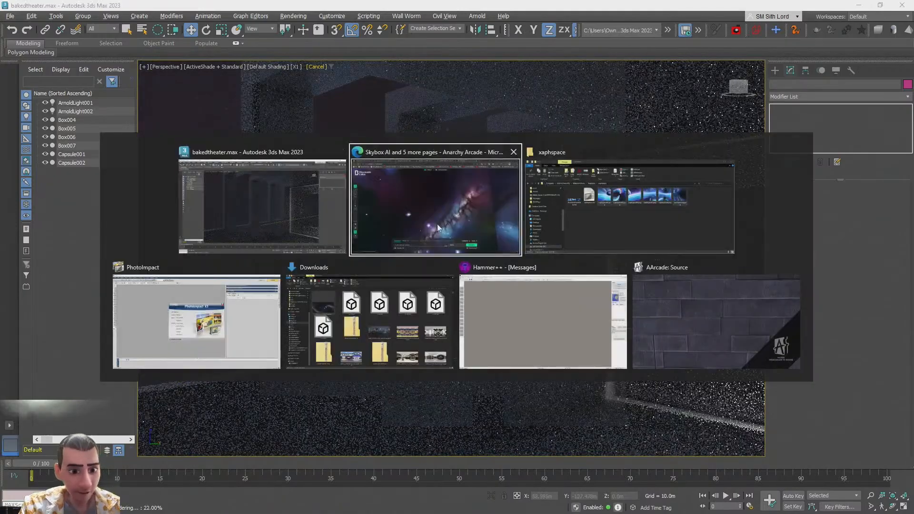
Generate a new Nebula-style skybox in Skybox AI with the prompt "Very colorful. Hues of pinks and purples."
left_click(416, 232)
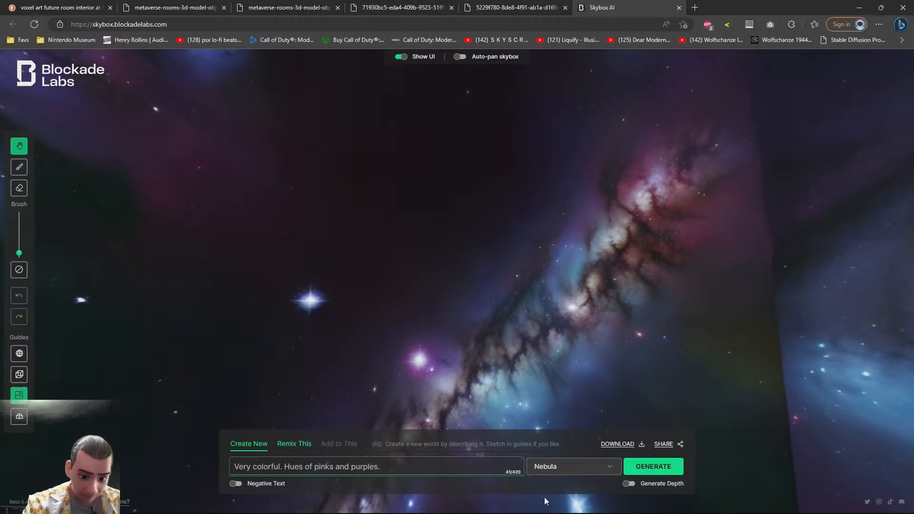
left_click(631, 469)
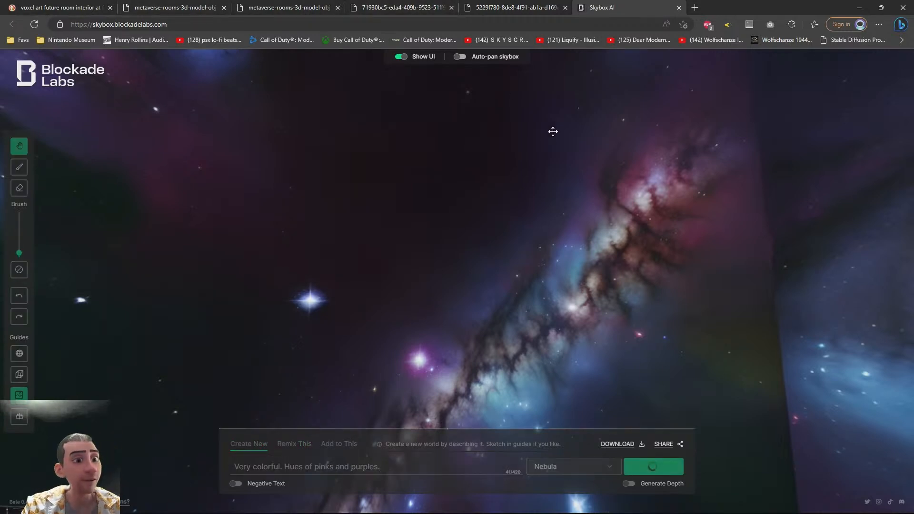
Switch to PhotoImpact and bring up the HDRI Template.ufo document
key("alt+Tab")
left_click(255, 321)
left_click(599, 162)
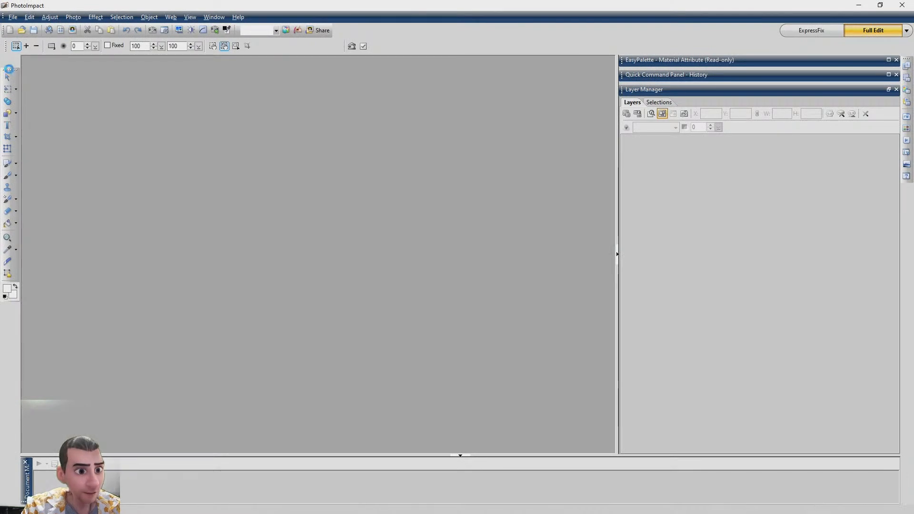
left_click(7, 77)
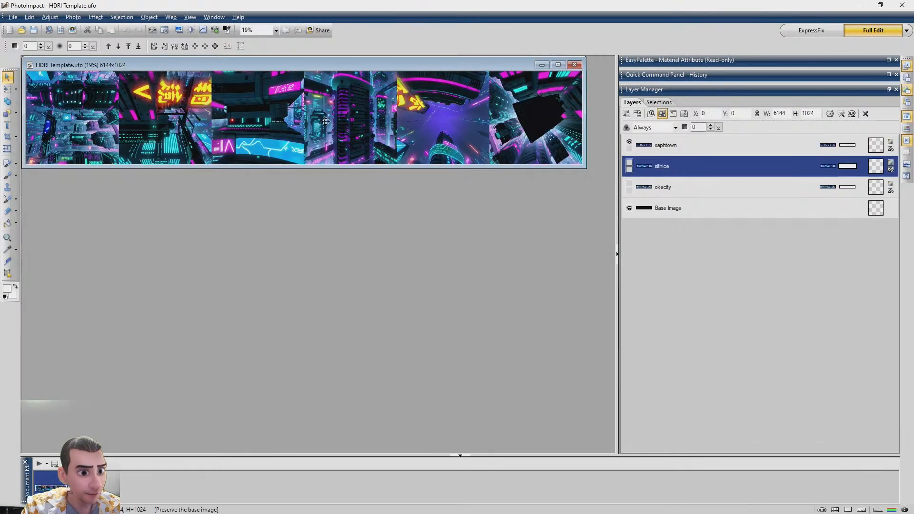
key("alt+Tab")
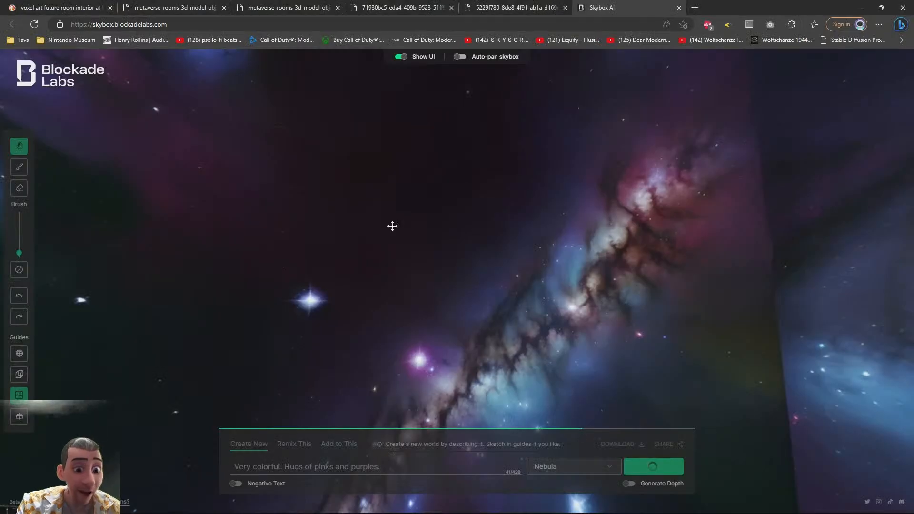
left_click_drag(392, 226, 405, 277)
key("alt+Tab")
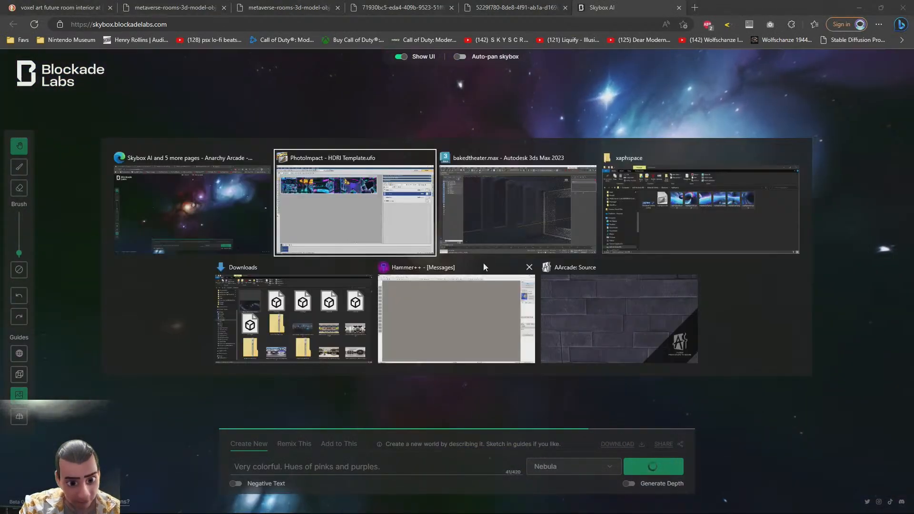
scroll(451, 258, "down", 6)
middle_click_drag(452, 259, 571, 262, "alt")
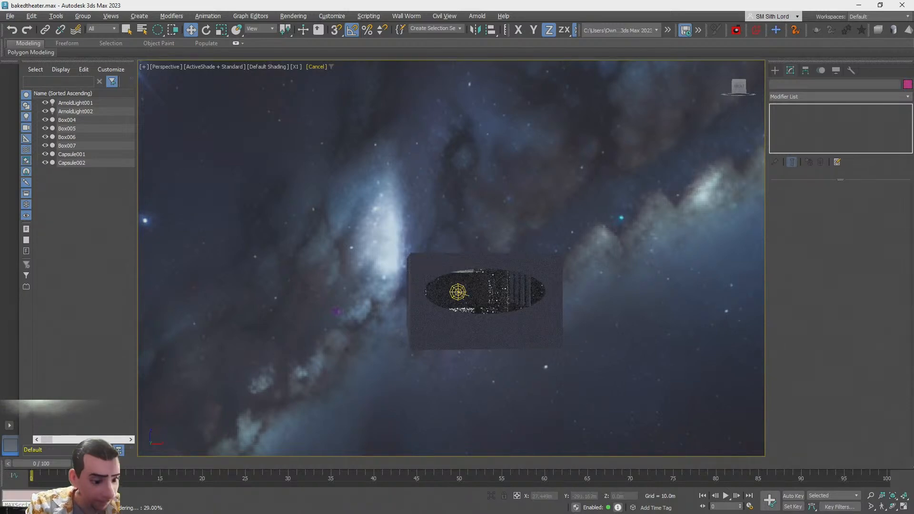
Open the Media Server drive in File Explorer and browse its files from the top
key("alt+Tab")
left_click(266, 321)
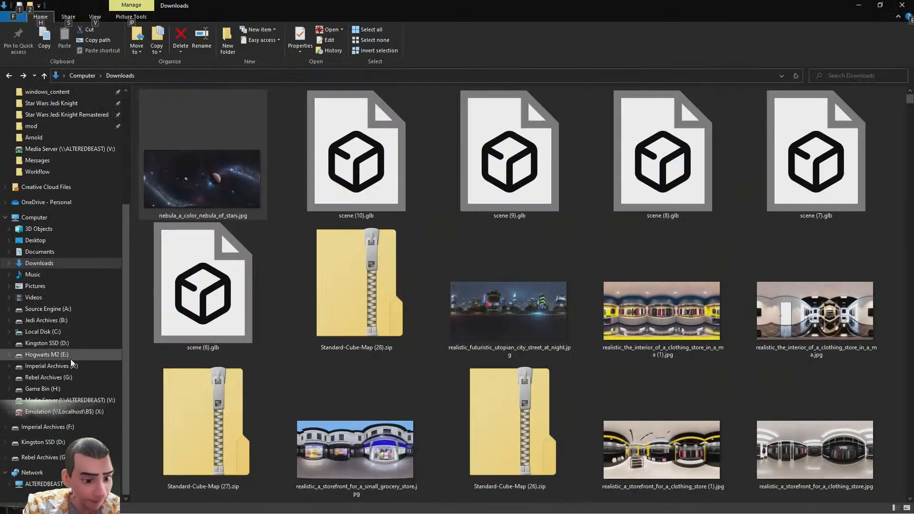
left_click(65, 402)
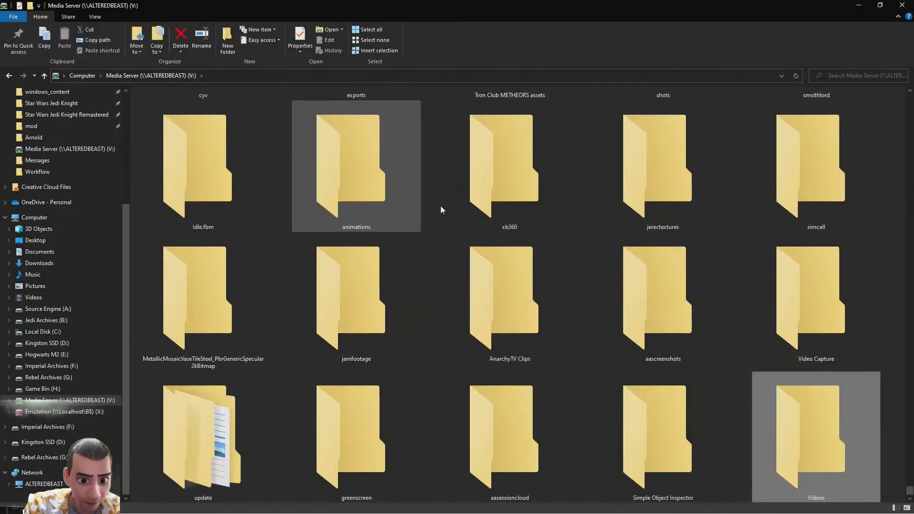
key("Home")
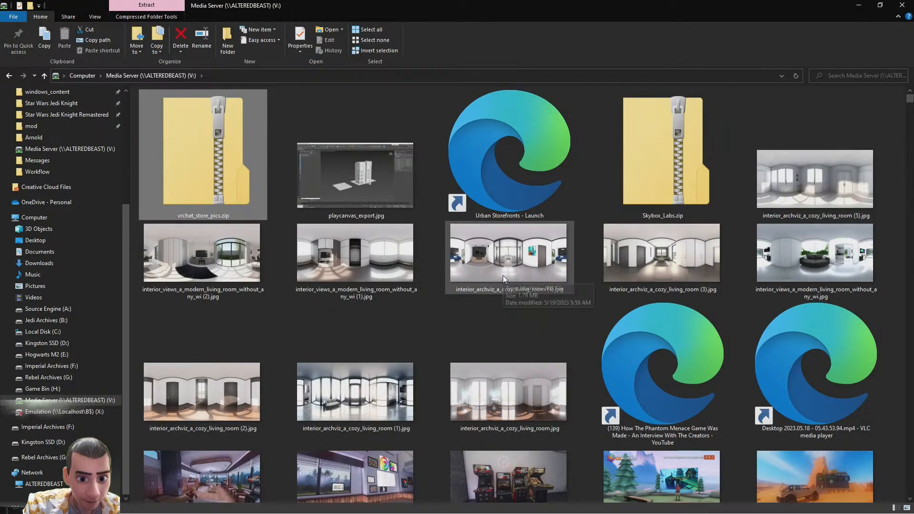
scroll(503, 275, "down", 10)
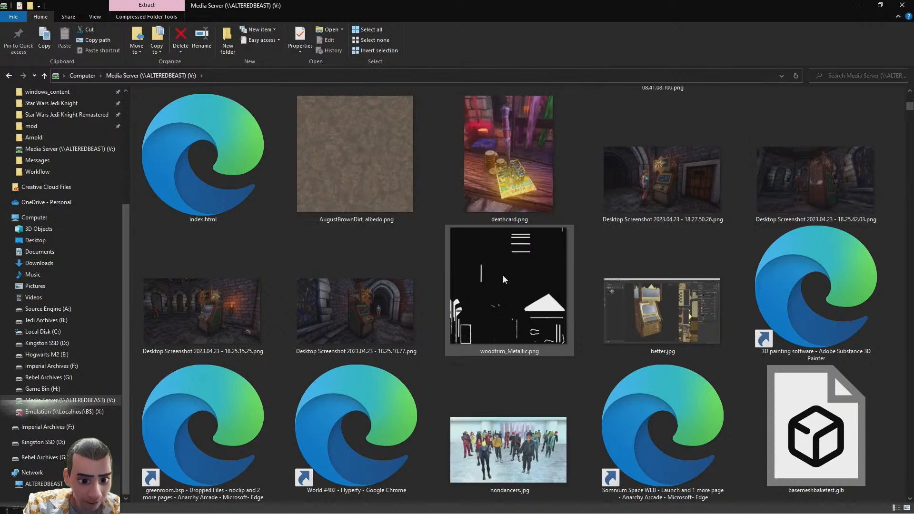
Scroll through the Media Server drive's files and folders looking for skybox images
scroll(503, 278, "down", 10)
scroll(503, 275, "down", 10)
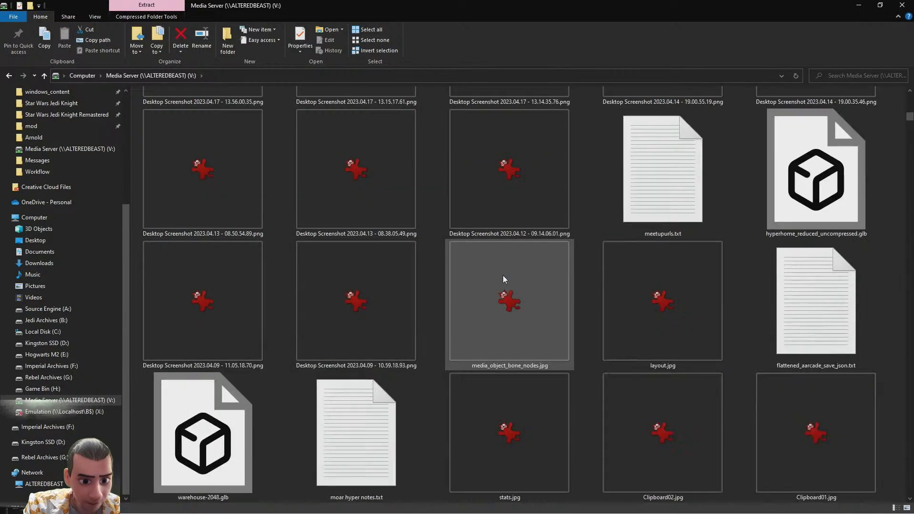
scroll(503, 275, "down", 10)
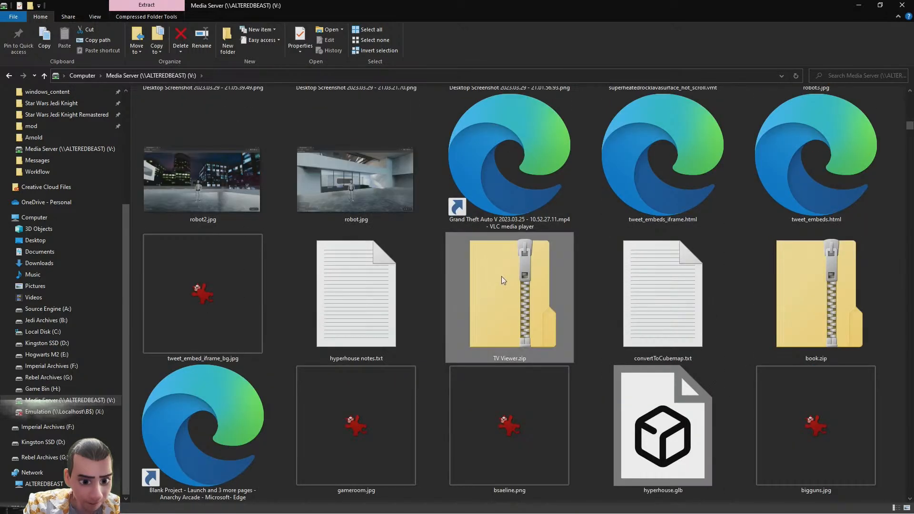
scroll(502, 276, "down", 10)
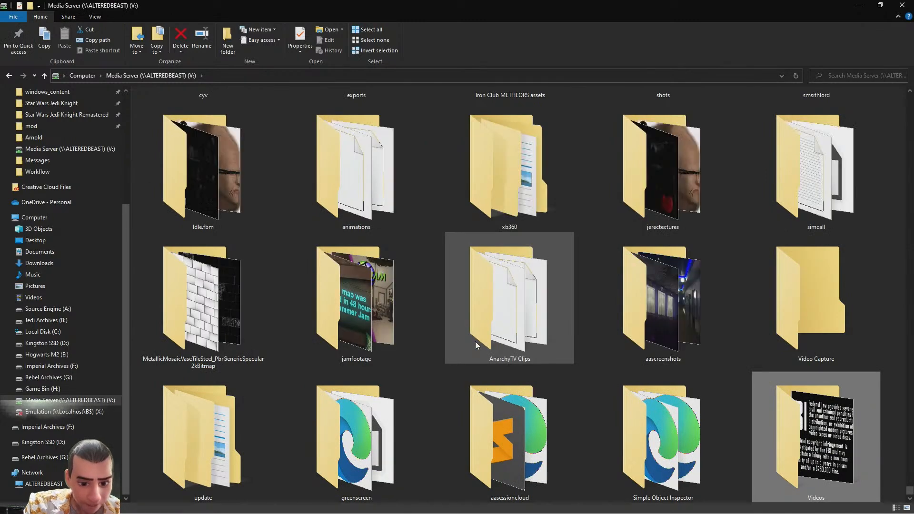
scroll(476, 341, "down", 15)
scroll(476, 342, "up", 15)
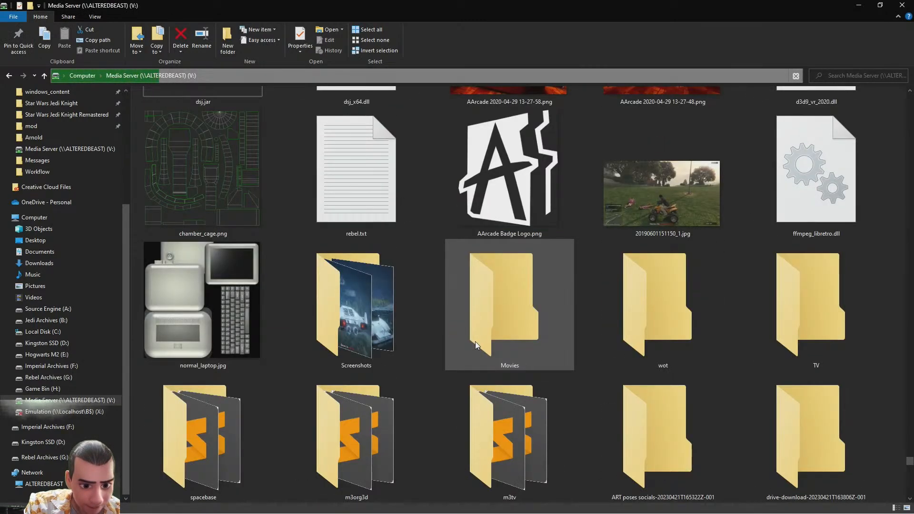
scroll(475, 341, "down", 2)
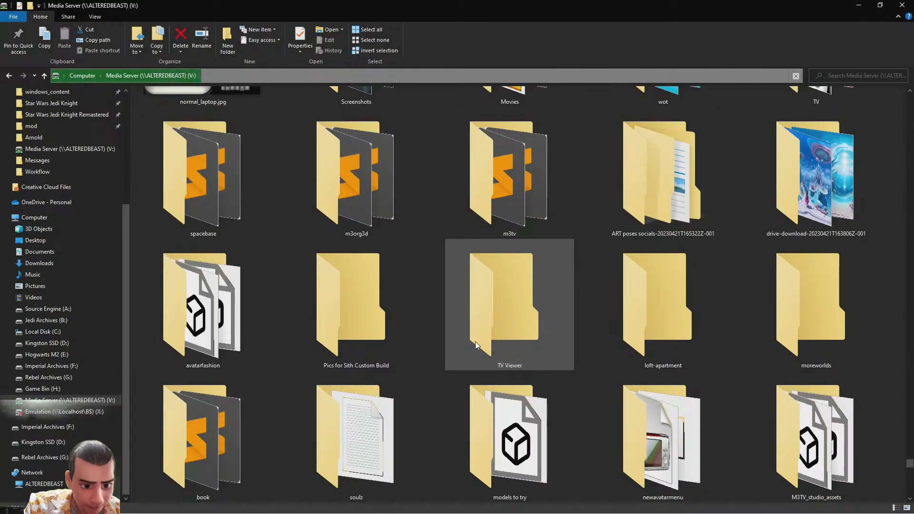
scroll(476, 342, "down", 4)
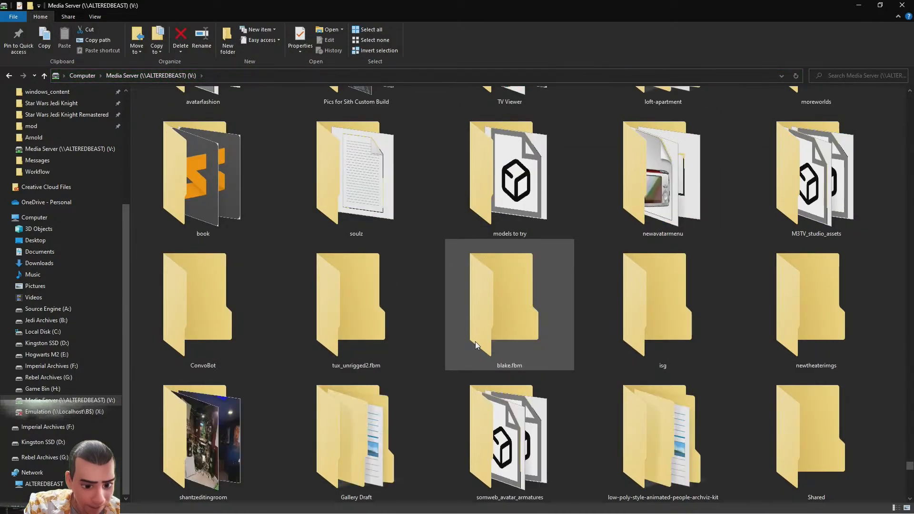
scroll(528, 301, "up", 10)
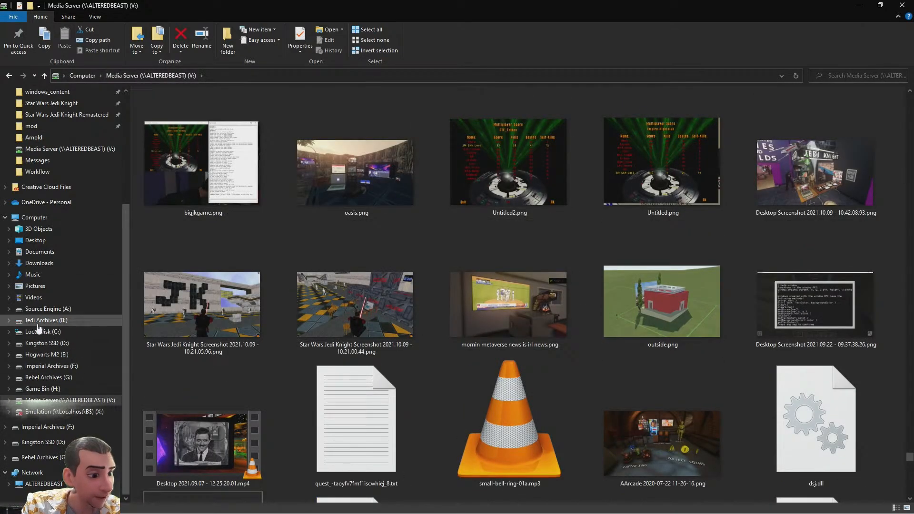
Open the Skyboxes folder inside the Material Library on the Jedi Archives drive
left_click(43, 320)
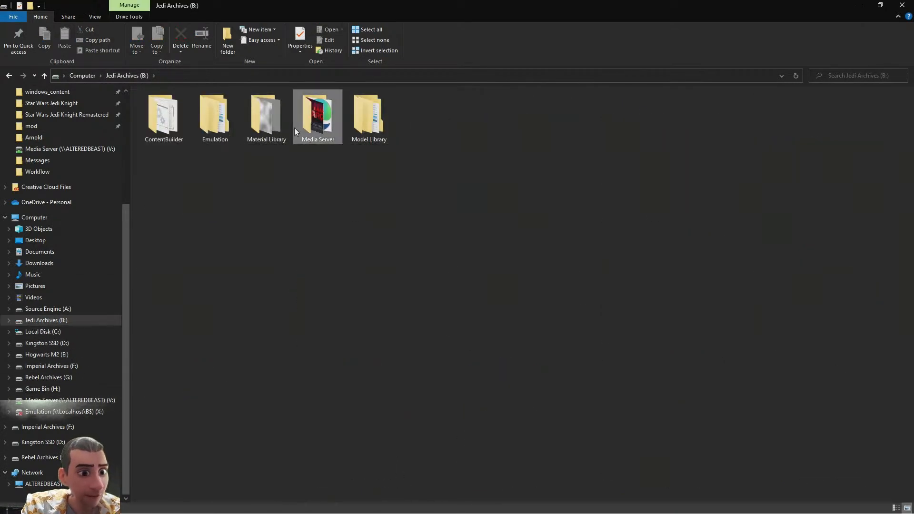
double_click(267, 122)
key("s")
key("s")
key("s")
key("s")
key("s")
key("s")
key("s")
key("s")
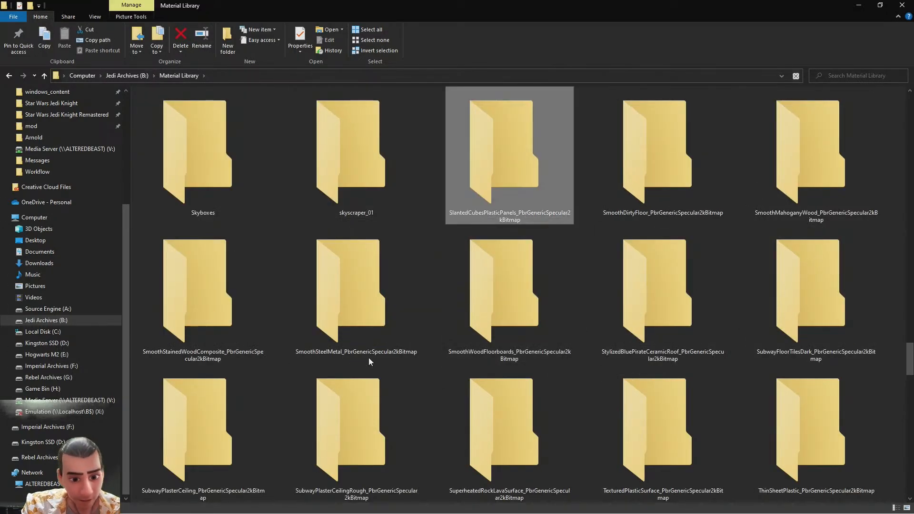
key("Return")
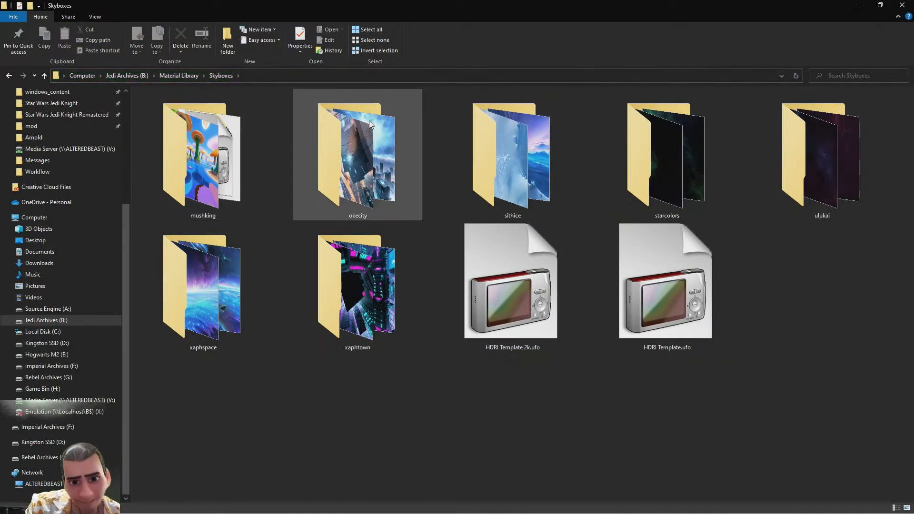
Open the starcolors skybox folder and preview the starcolors_back.png face image, then close the viewer
double_click(672, 149)
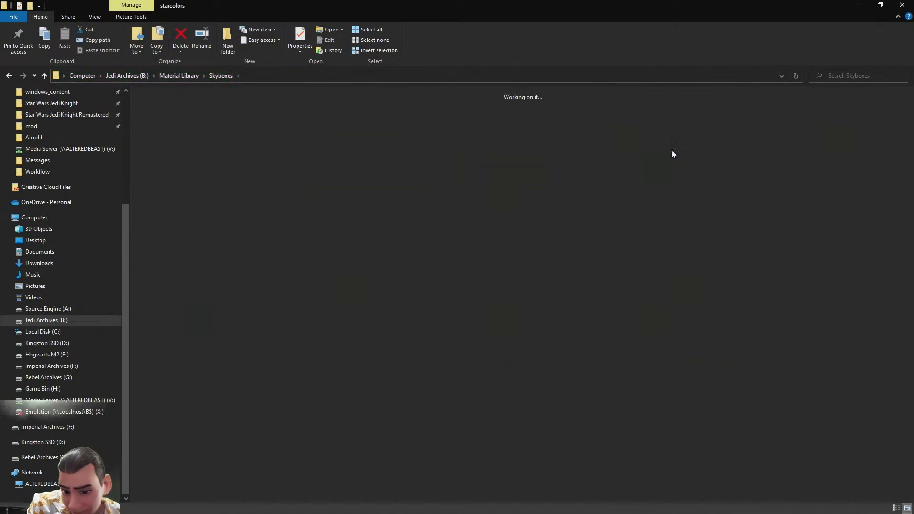
double_click(213, 113)
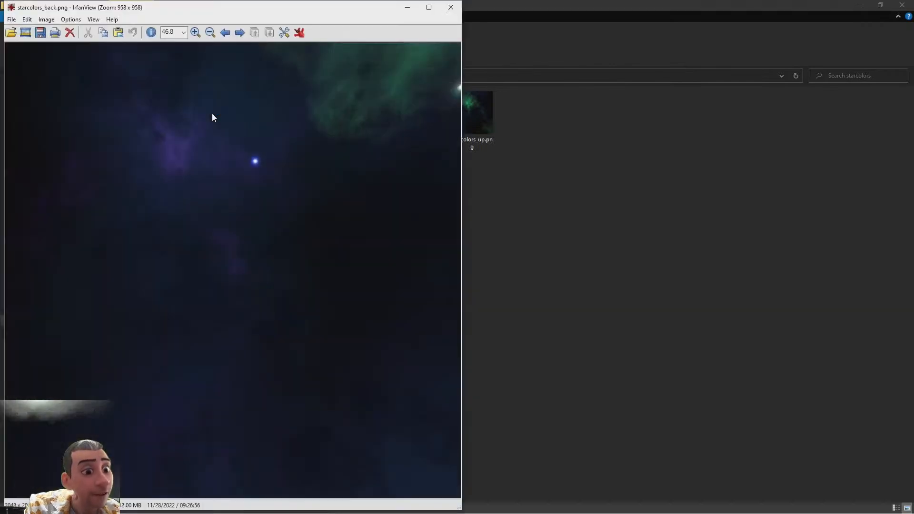
key("space")
left_click(449, 13)
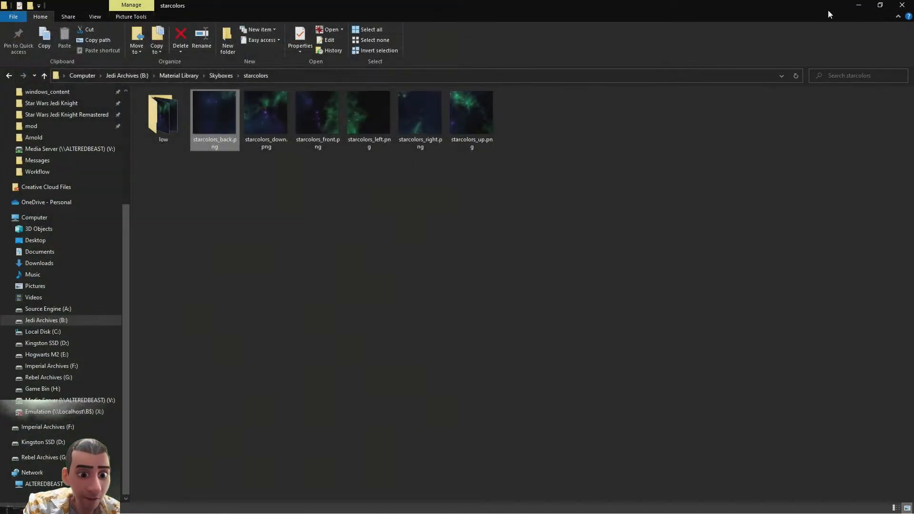
left_click(854, 5)
Switch to Skybox AI and change the skybox style from Nebula to Realistic
key("alt+Tab")
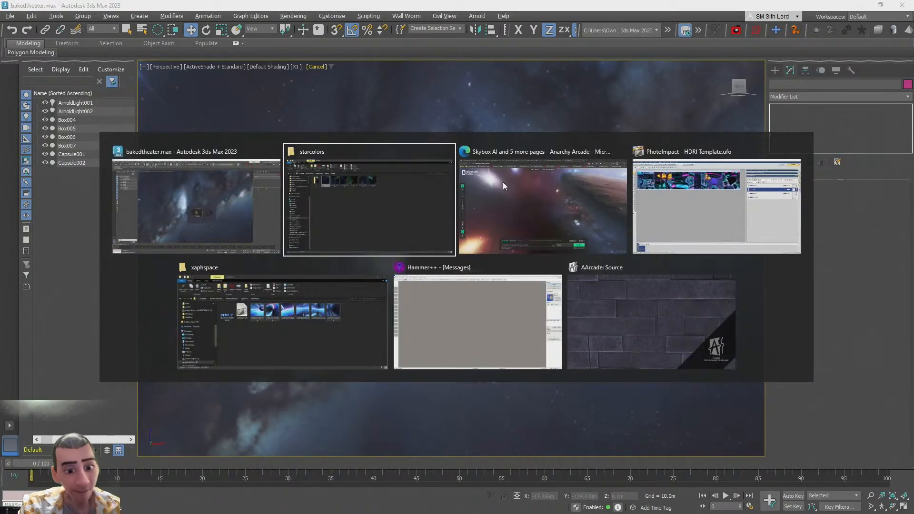
left_click(503, 182)
left_click_drag(367, 188, 611, 485)
left_click(564, 465)
scroll(589, 355, "down", 3)
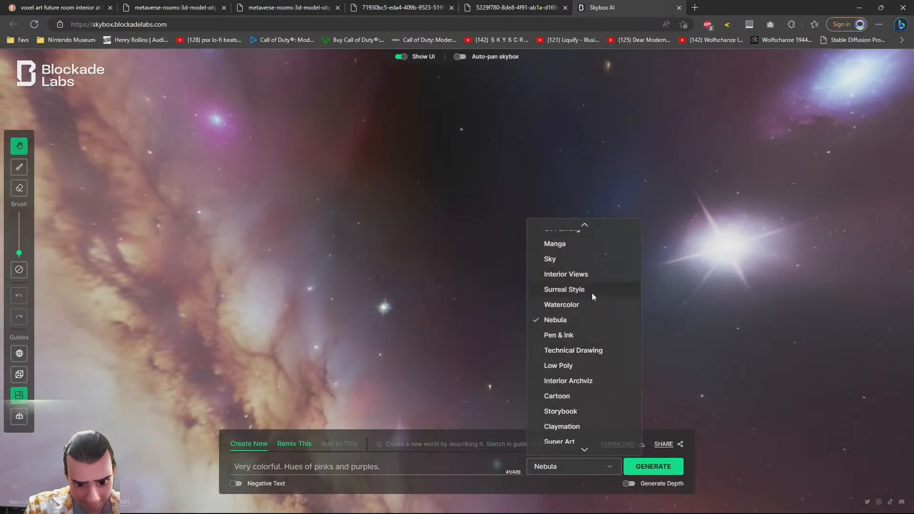
scroll(593, 293, "down", 1)
scroll(593, 267, "up", 5)
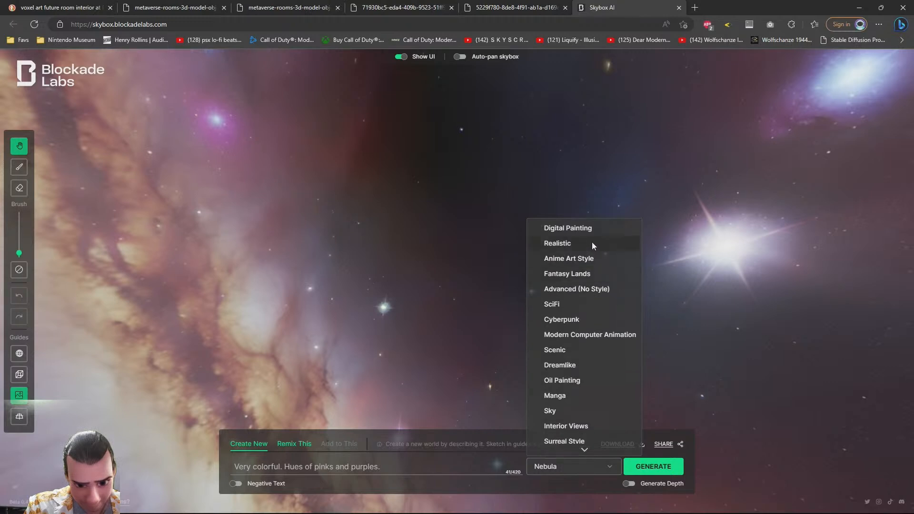
left_click(572, 241)
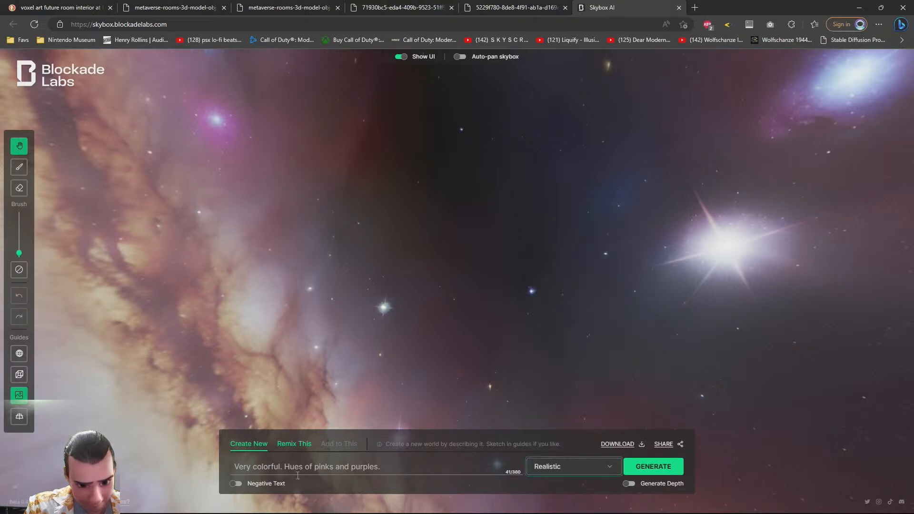
Generate a skybox with the prompt "High atmosphere orbit around a planet at sunset." and browse the reference image tabs
triple_click(400, 467)
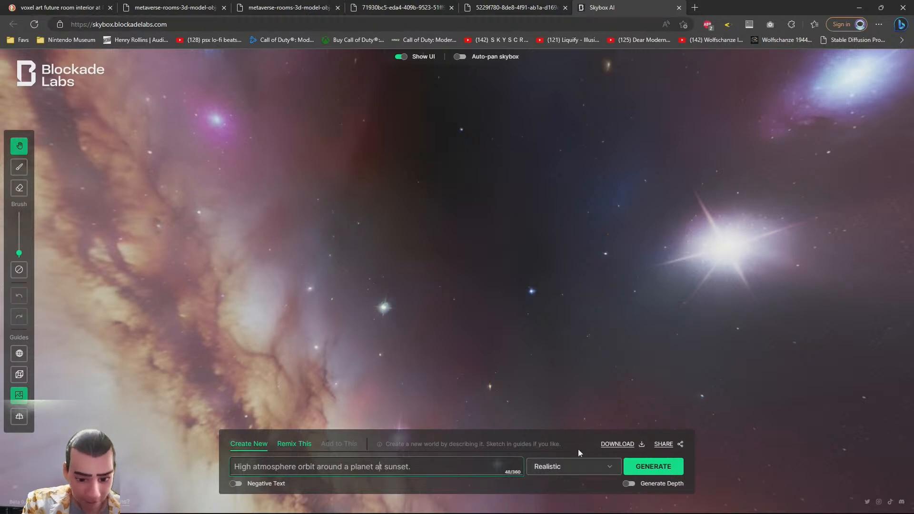
left_click(647, 470)
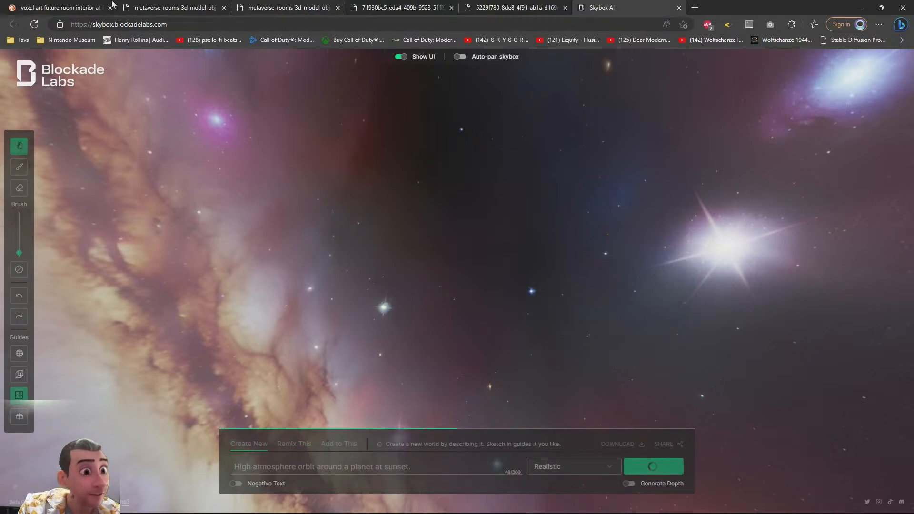
left_click(149, 6)
left_click(280, 6)
left_click(379, 6)
left_click(482, 8)
Return to 3ds Max and place a new Arnold Light on the theater floor in front of the screen
key("alt+Tab")
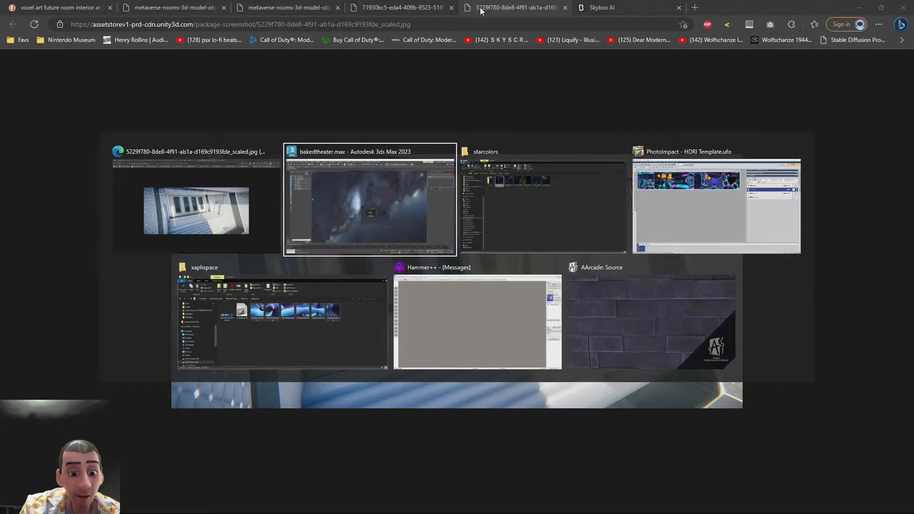
scroll(693, 233, "up", 6)
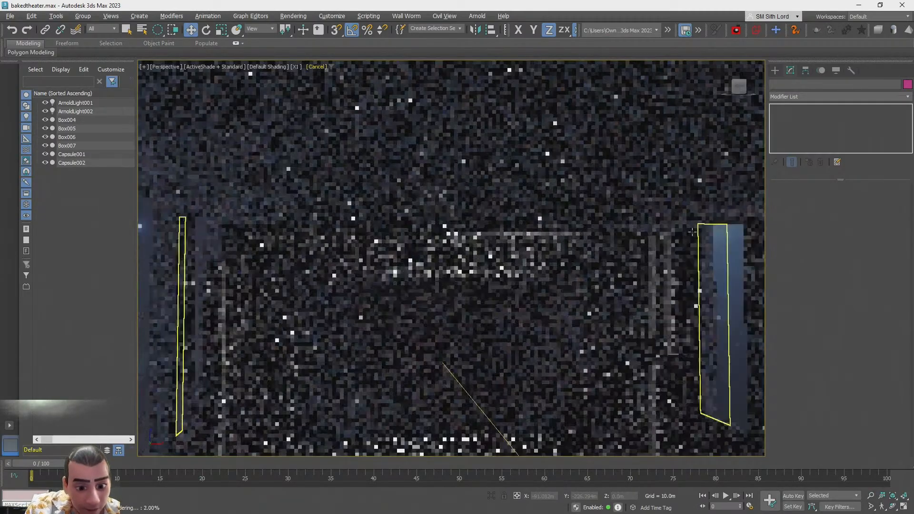
scroll(672, 243, "down", 6)
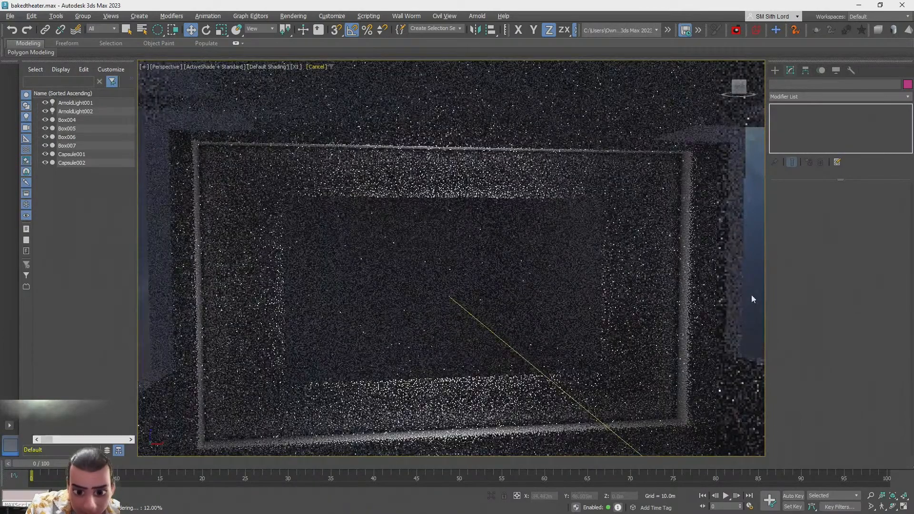
scroll(751, 296, "down", 2)
middle_click_drag(751, 296, 745, 264, "alt")
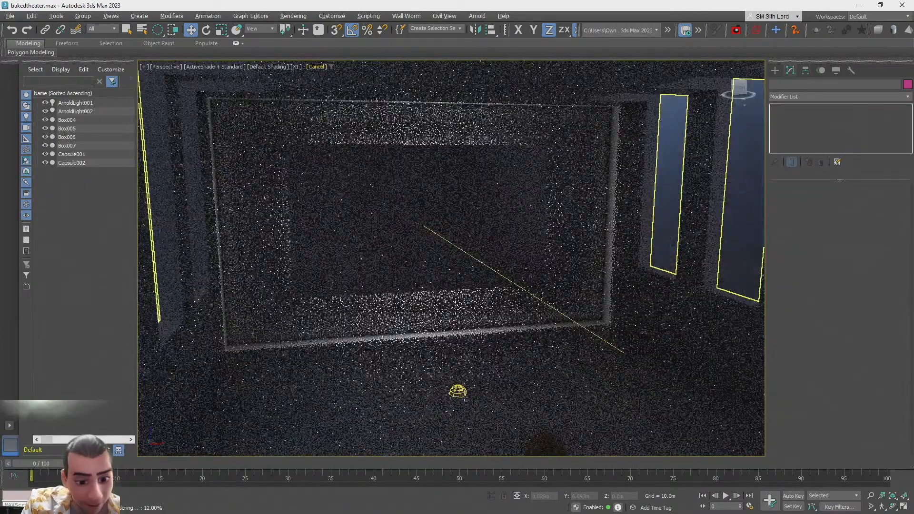
left_click(775, 70)
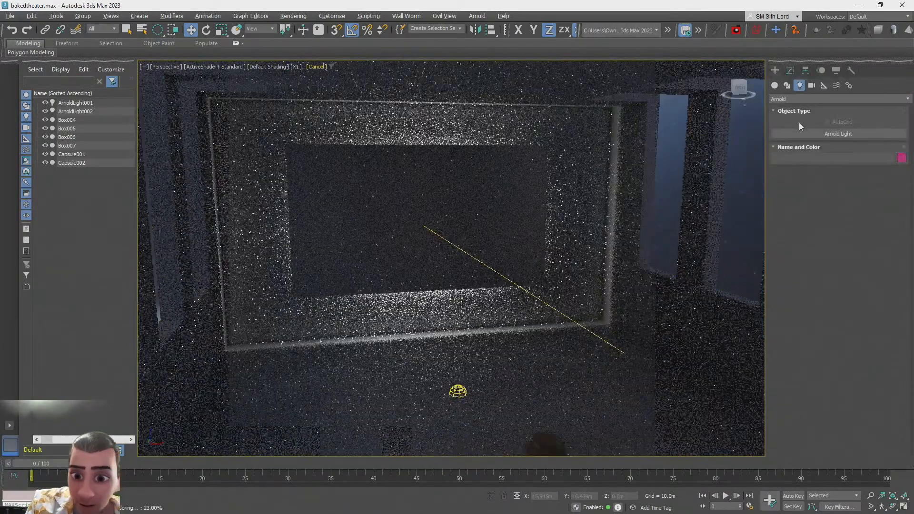
left_click(831, 134)
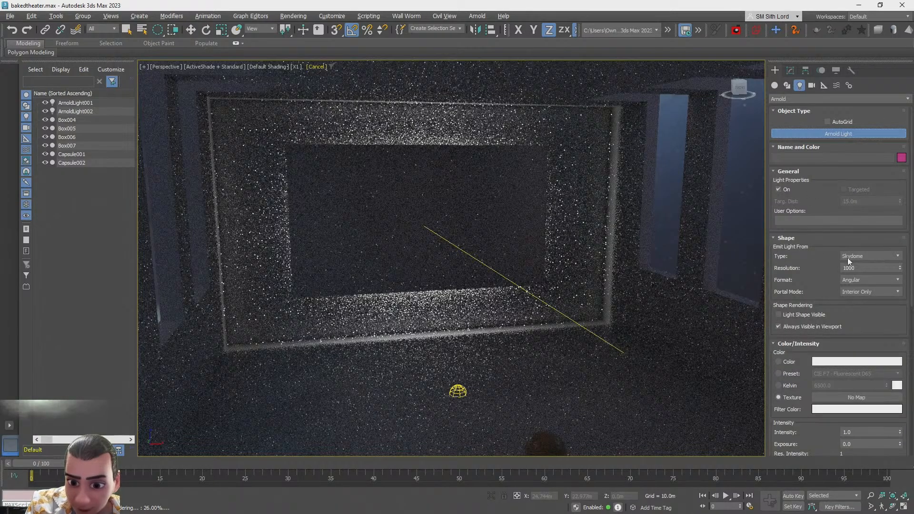
left_click(505, 409)
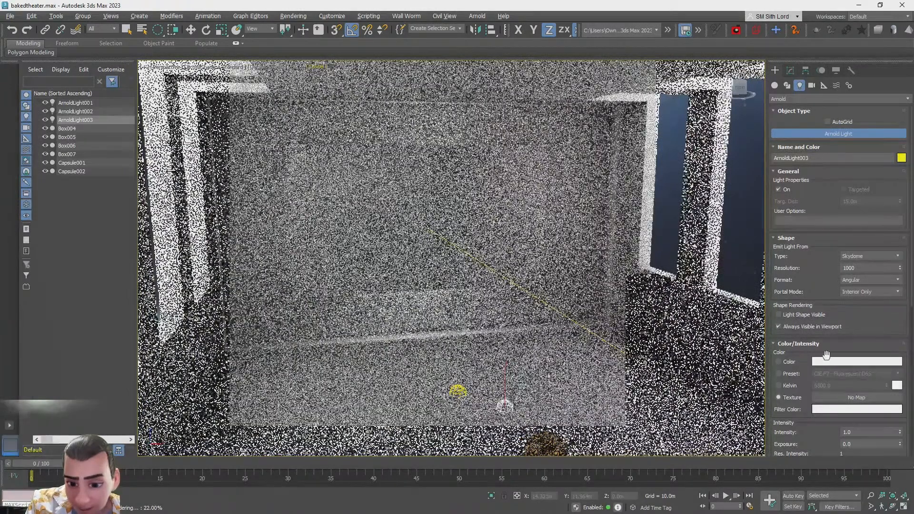
Set the new light's color to a light blue (hue 158, saturation 152, value 252)
left_click(790, 362)
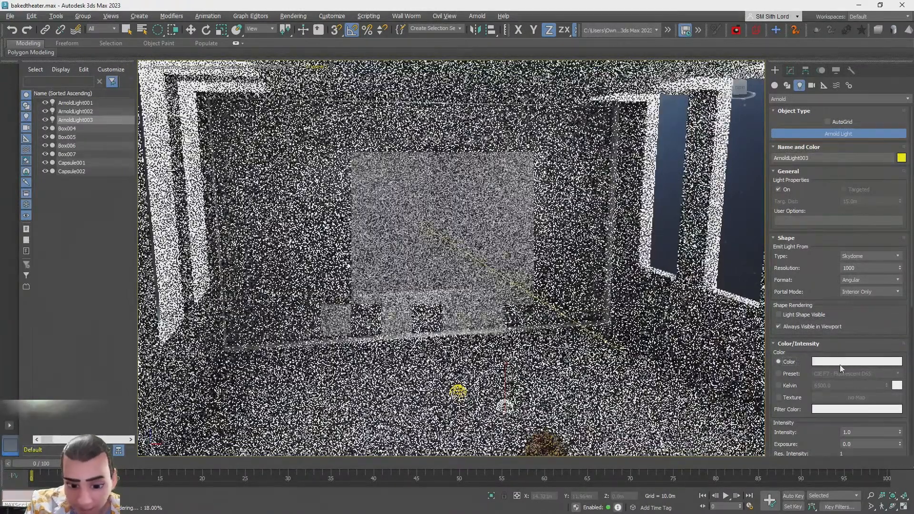
left_click(840, 365)
left_click(633, 286)
left_click_drag(662, 273, 680, 263)
mouse_move(711, 274)
left_mouse_down()
mouse_move(711, 265)
mouse_move(712, 295)
left_mouse_up()
left_click(680, 269)
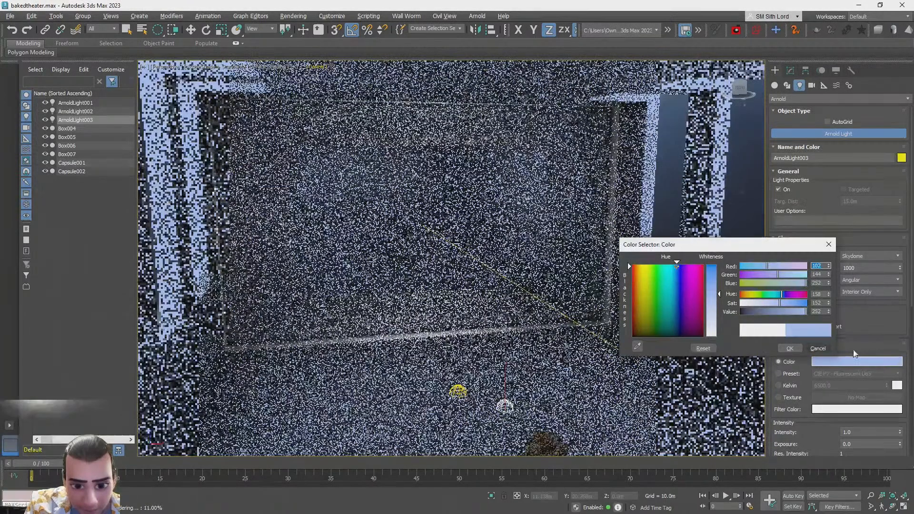
left_click(789, 348)
Change the light's type to Quad and move it up to the ceiling above the screen
left_click(869, 256)
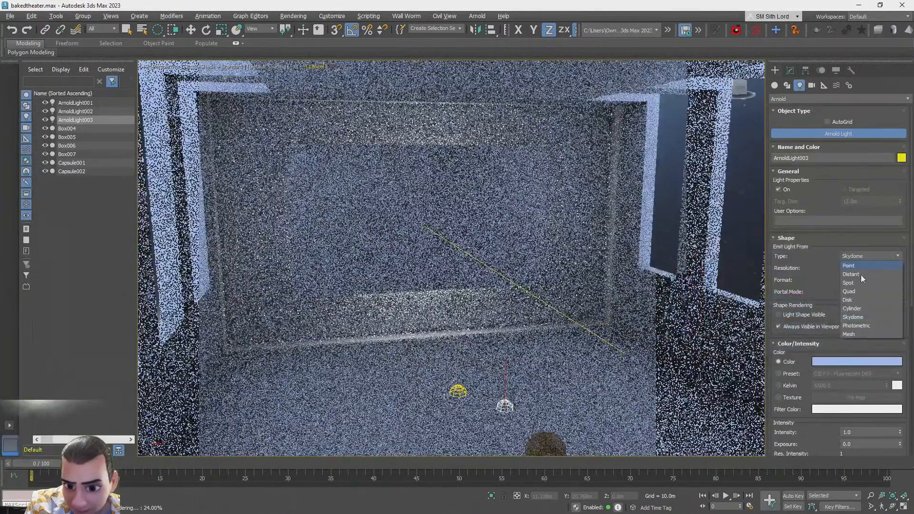
left_click(857, 292)
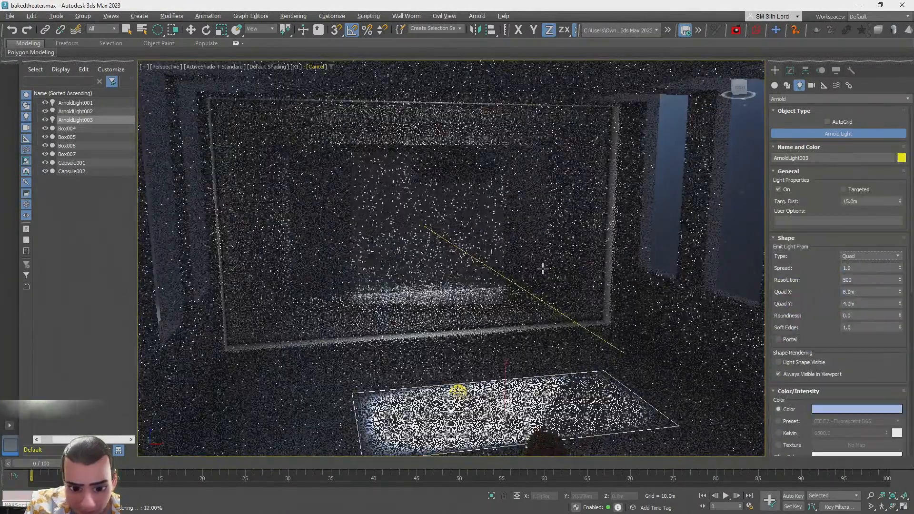
key("w")
left_click_drag(508, 361, 470, 110)
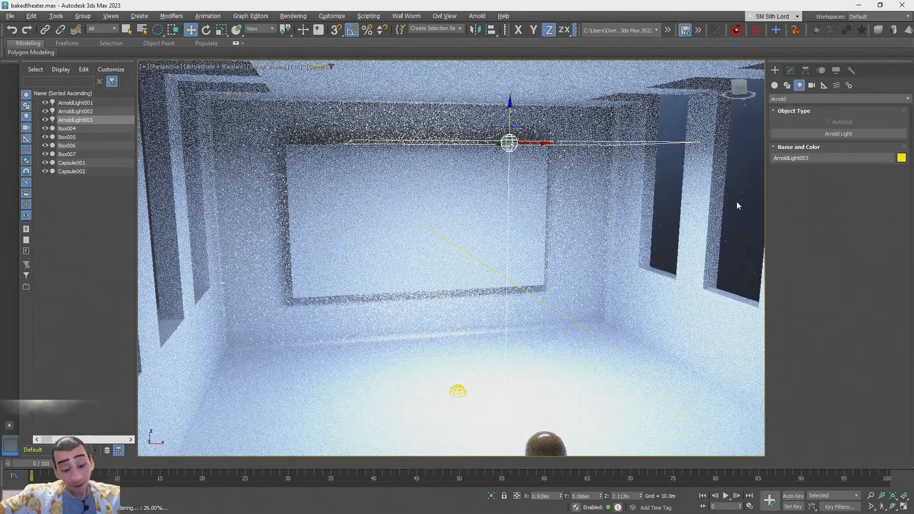
Switch to the browser to view the reference room image and the generated skybox, then return to 3ds Max
key("alt+Tab")
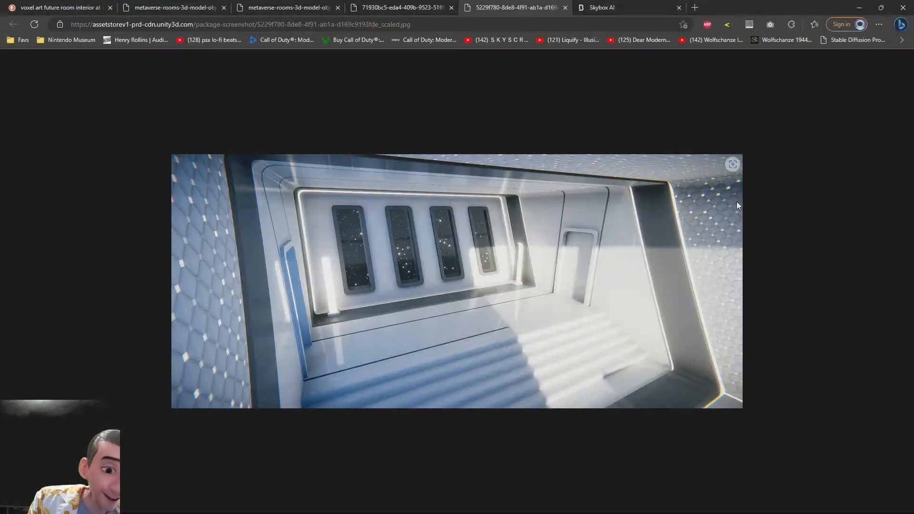
left_click(668, 4)
left_click_drag(235, 345, 663, 219)
key("alt+Tab")
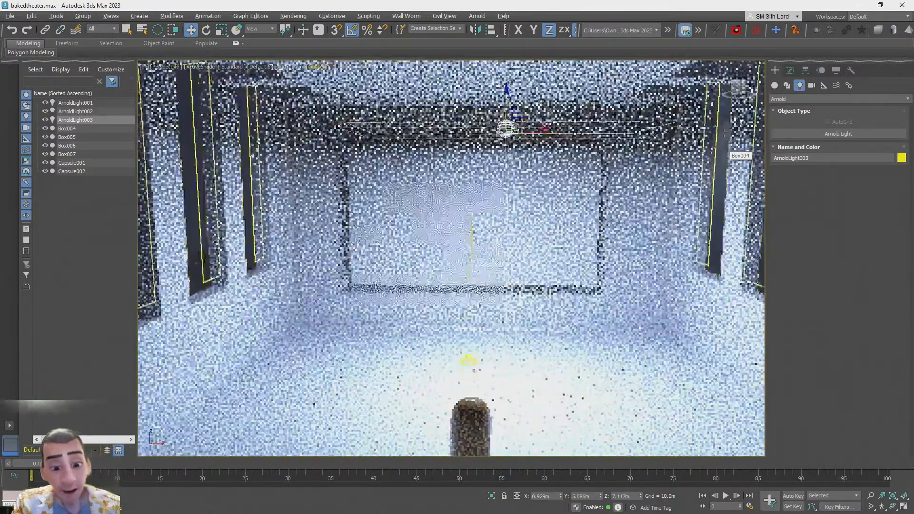
Set the quad light's exposure to 5
scroll(722, 157, "down", 3)
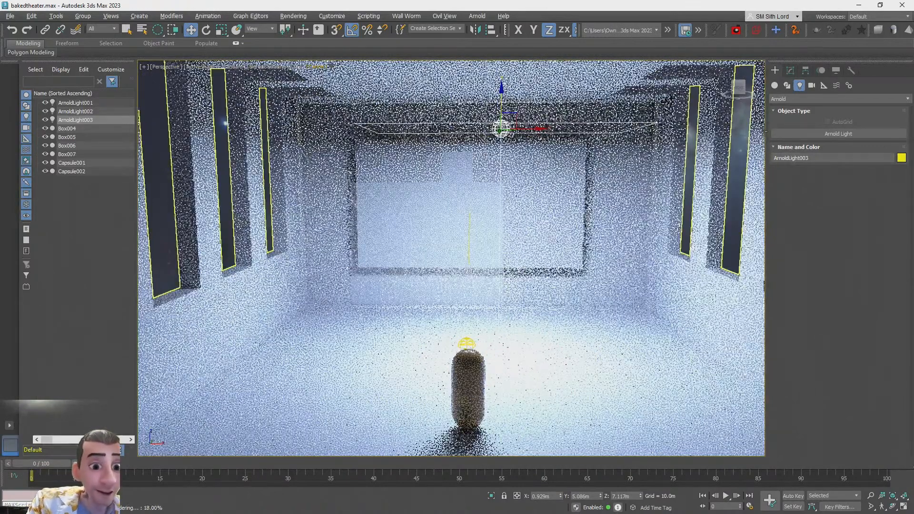
left_click(790, 72)
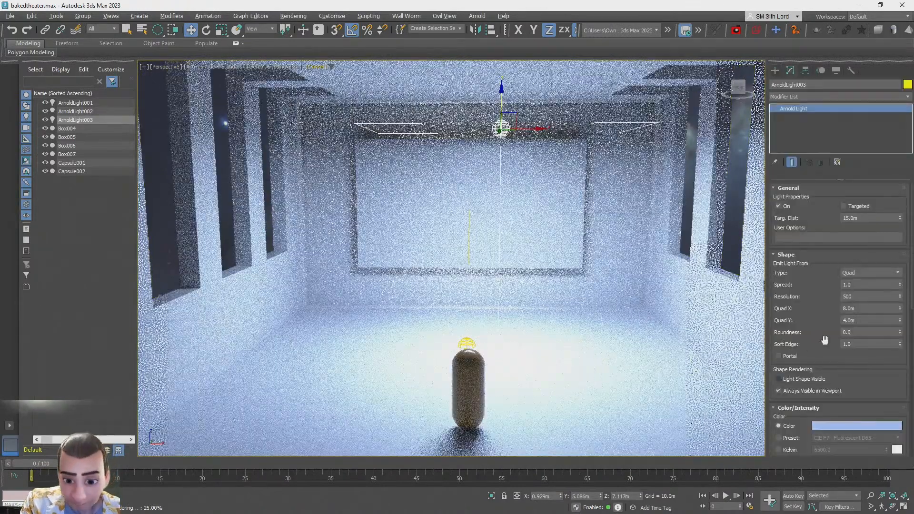
scroll(863, 375, "down", 5)
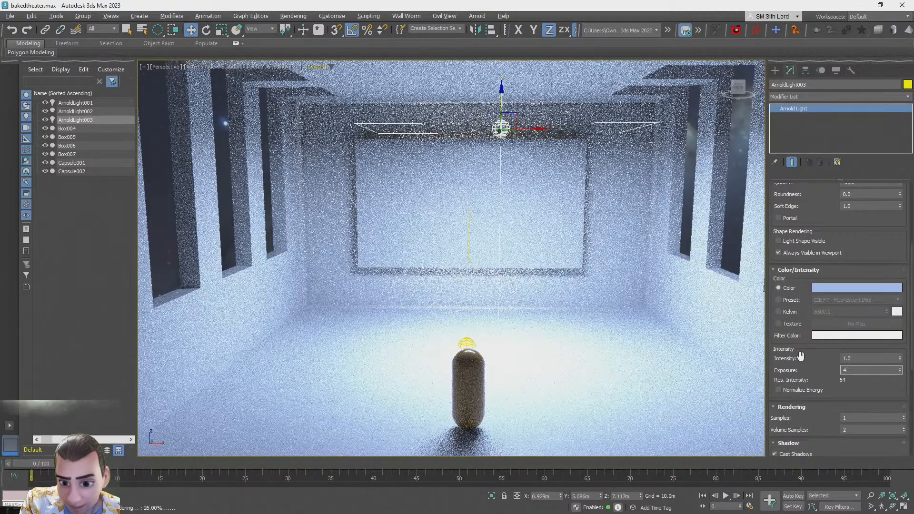
key("Return")
left_click_drag(863, 373, 828, 367)
type("5")
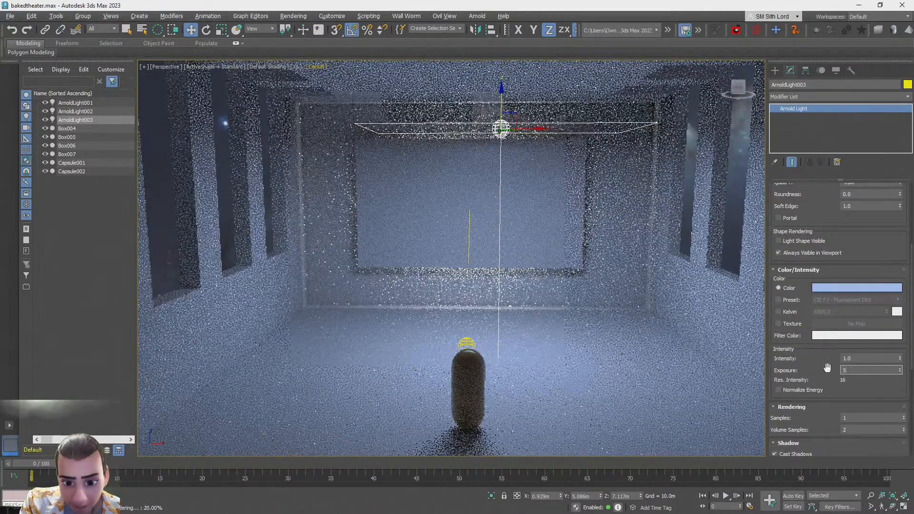
key("Return")
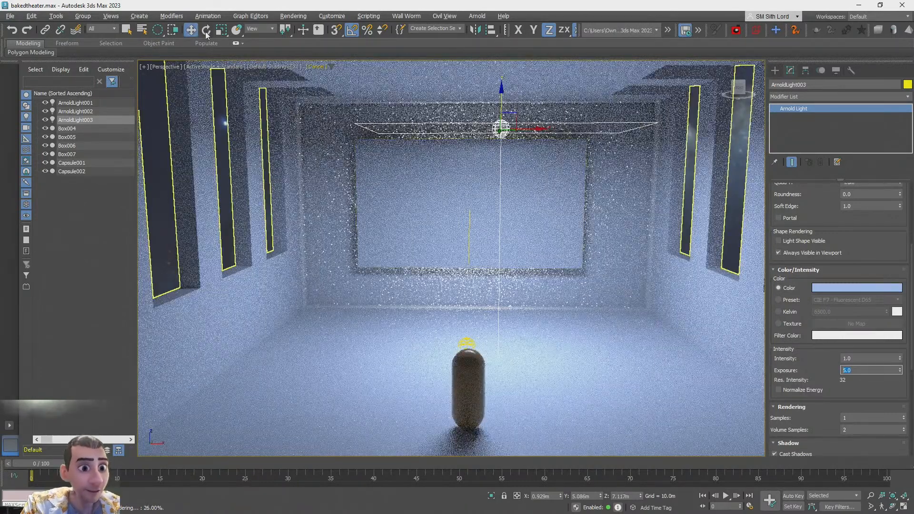
right_click(190, 36)
right_click(312, 163)
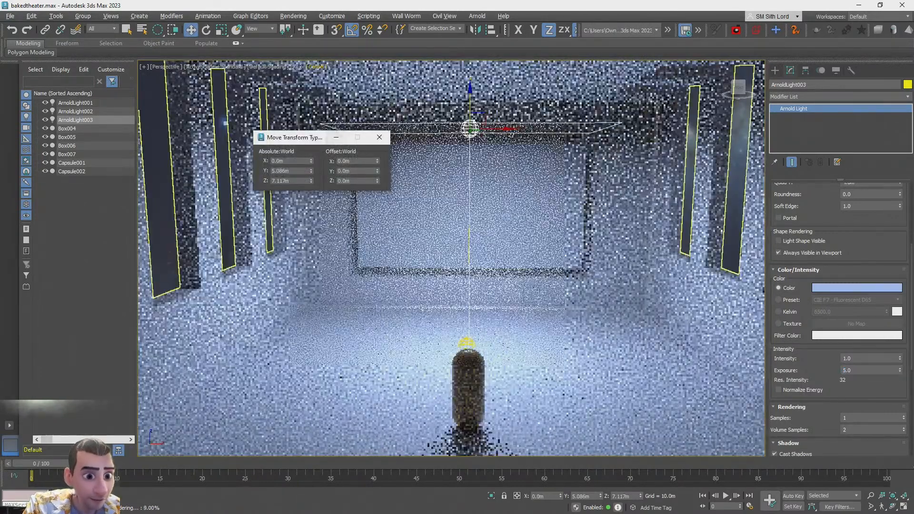
left_click(382, 138)
Clone the ceiling quad light and move the copy above the oval window on the side wall
middle_click_drag(457, 333, 524, 381, "alt")
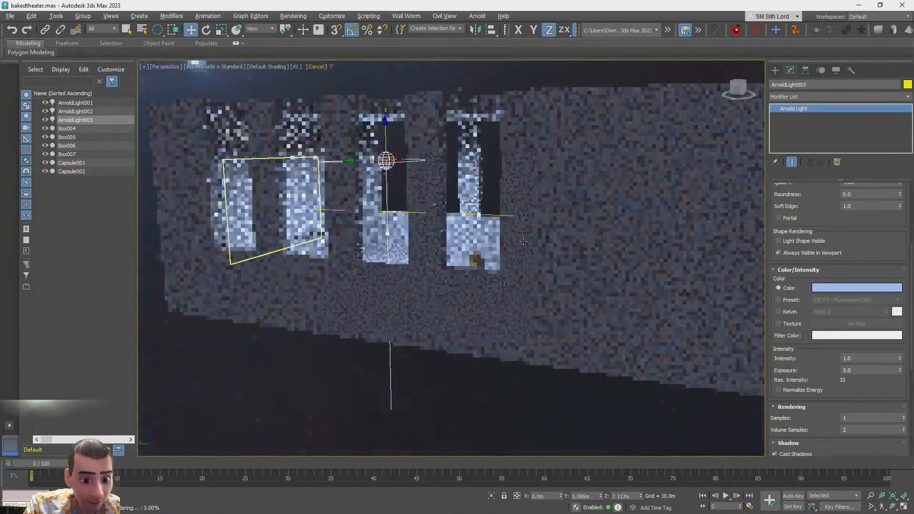
scroll(524, 389, "down", 4)
left_click(507, 394)
key("shift+z")
key("shift+z")
key("shift+z")
key("shift+z")
key("shift+z")
key("shift+z")
key("shift+z")
key("shift+z")
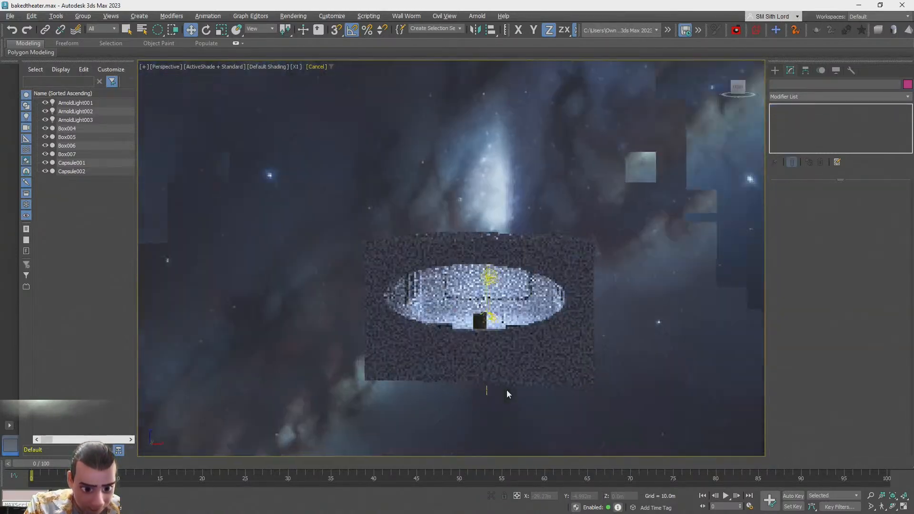
key("shift+z")
key("shift+z")
key("shift+z")
key("shift+z")
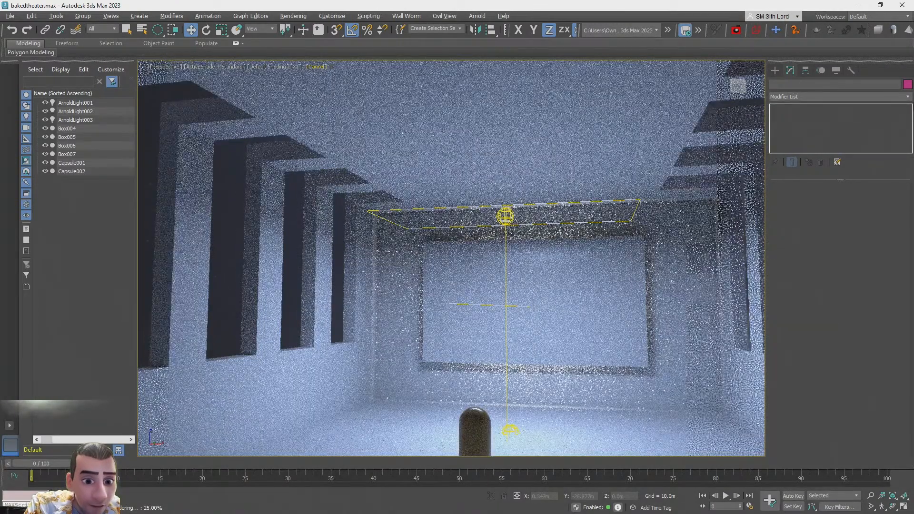
key("shift+z")
key("shift+z")
key("shift+z")
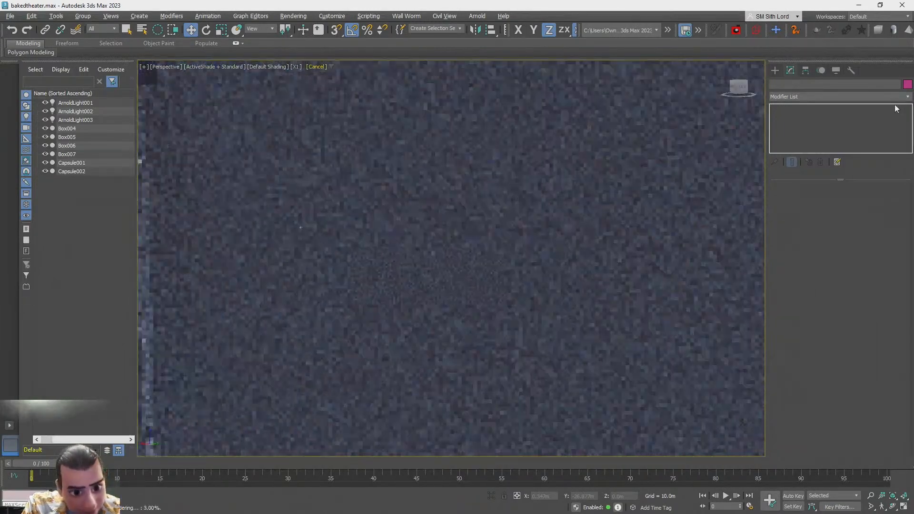
key("shift+z")
key("shift+z")
key("shift+z")
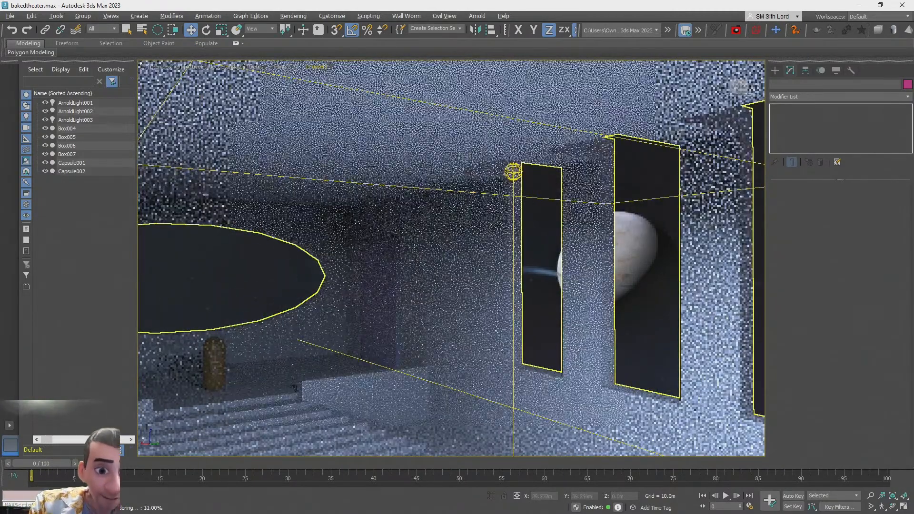
left_click(515, 172)
mouse_move(532, 169)
left_mouse_down("shift")
mouse_move(206, 247)
mouse_move(260, 243)
mouse_move(236, 249)
mouse_move(244, 246)
left_mouse_up("shift")
left_click(461, 303)
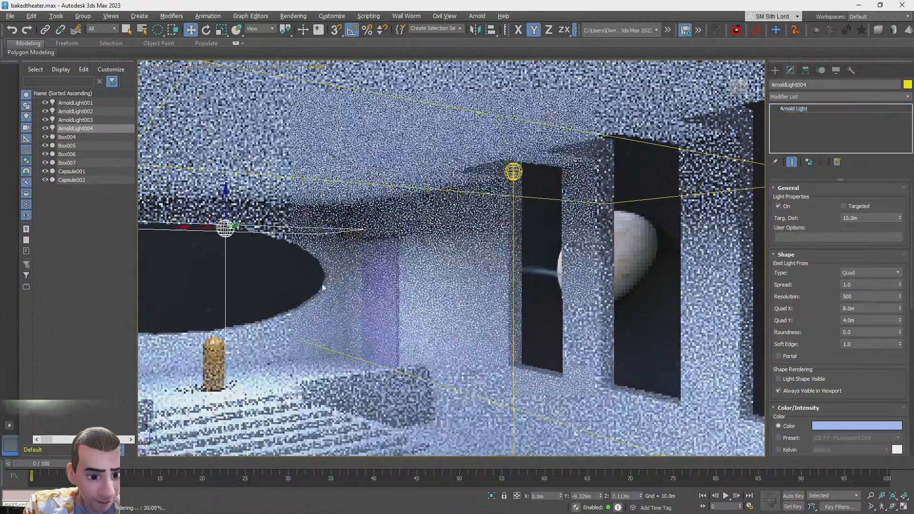
Use the room's ProBoolean Start Picking to subtract the doorway box, cutting a door opening in the wall
left_click(299, 285)
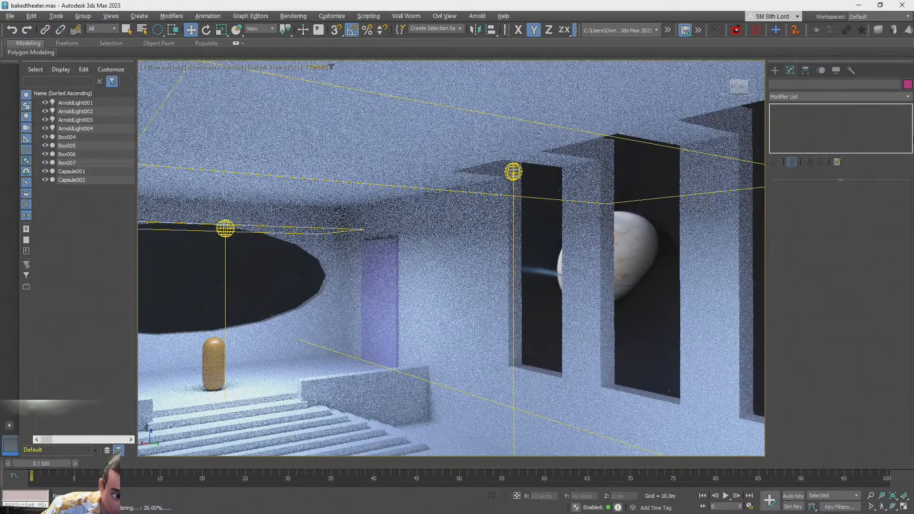
left_click(423, 294)
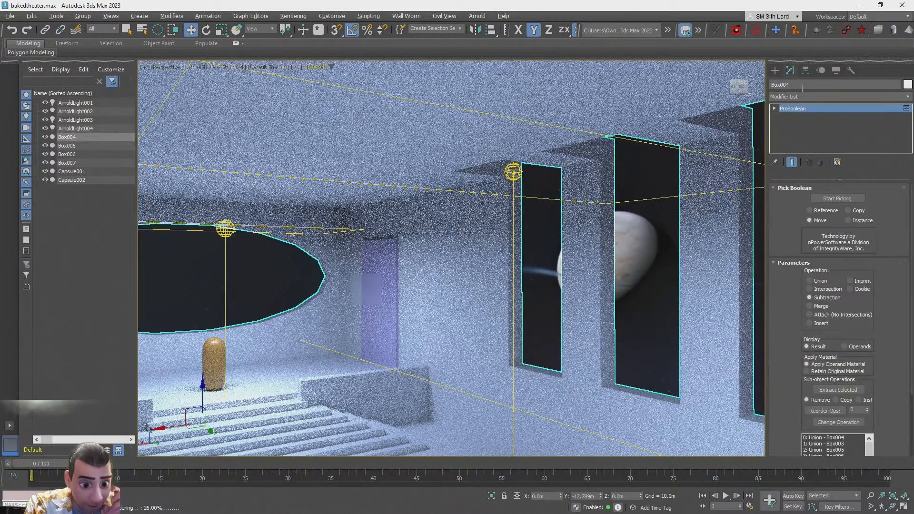
left_click(775, 73)
left_click(790, 70)
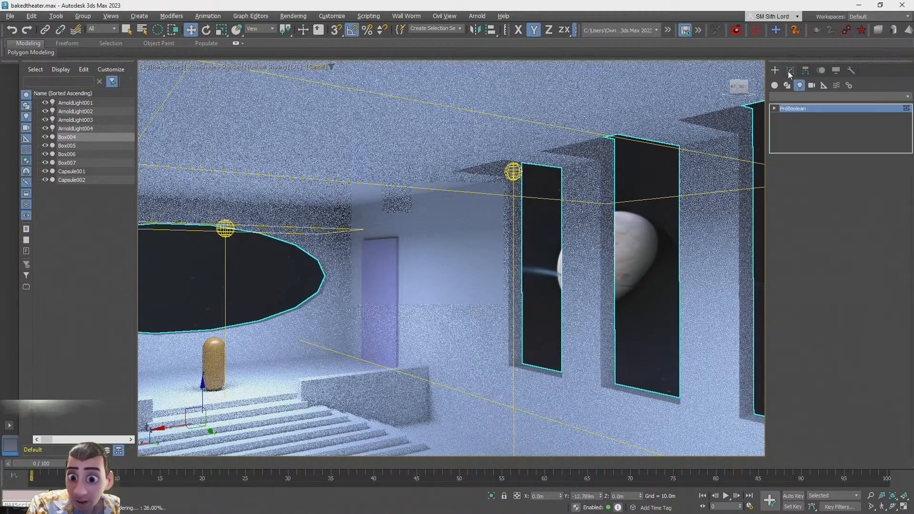
left_click(805, 189)
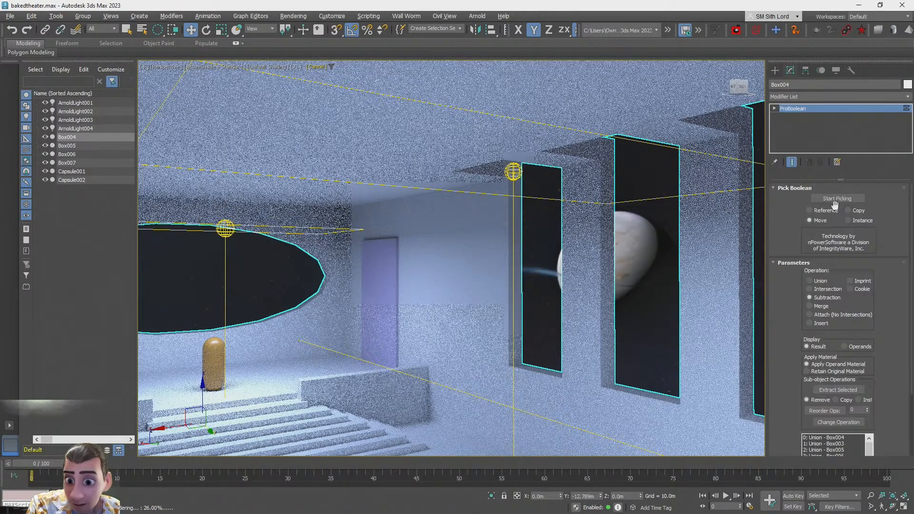
left_click(387, 274)
middle_click_drag(706, 234, 235, 290, "alt")
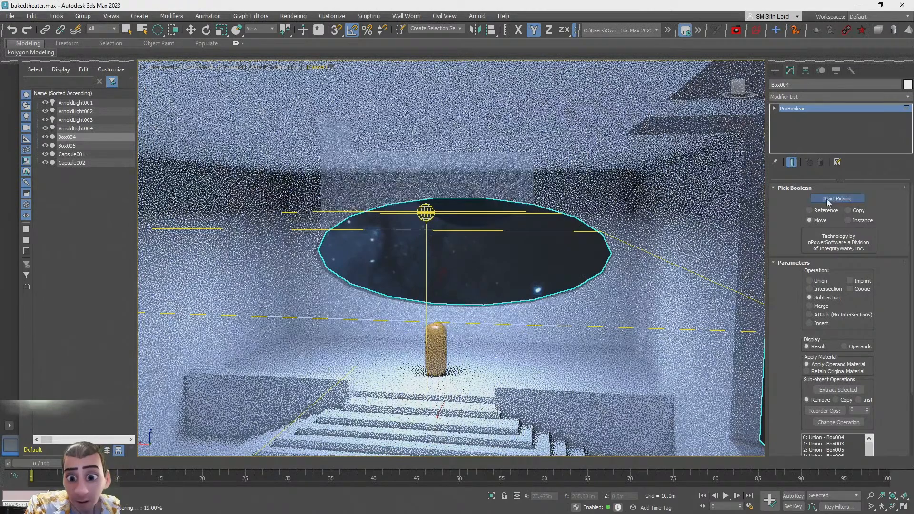
key("q")
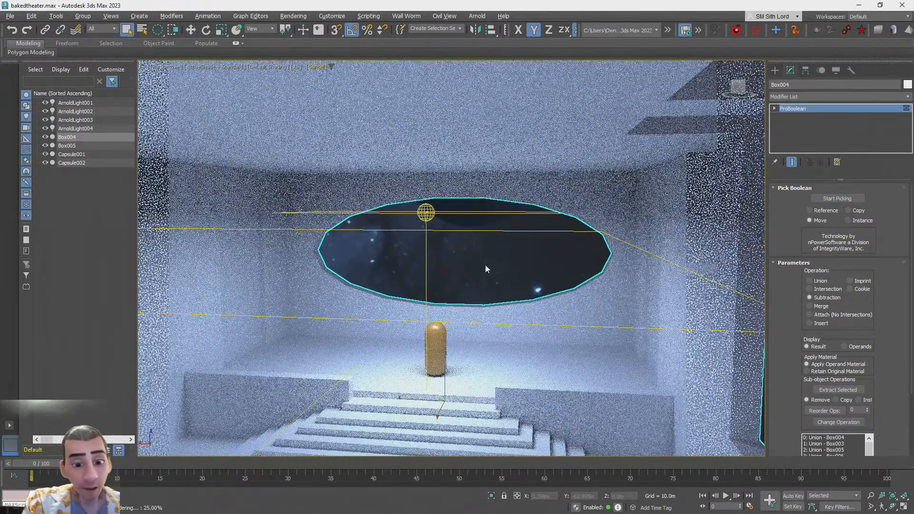
left_click(485, 265)
scroll(543, 248, "down", 4)
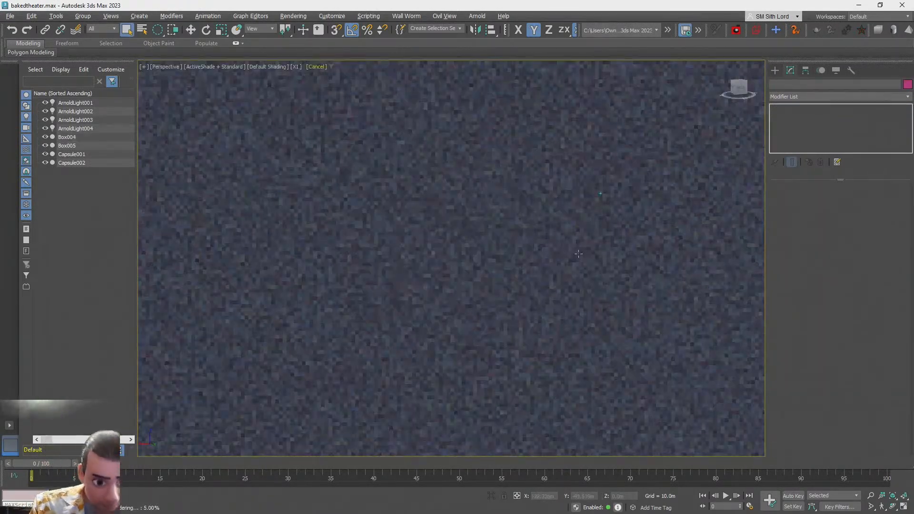
Switch to the browser and look around the generated Skybox AI desert skybox
key("alt+Tab")
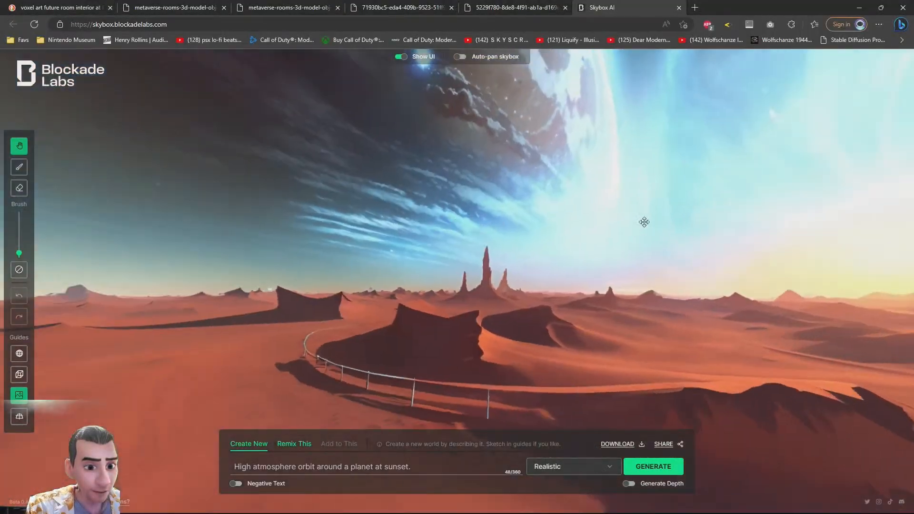
left_click_drag(645, 222, 595, 471)
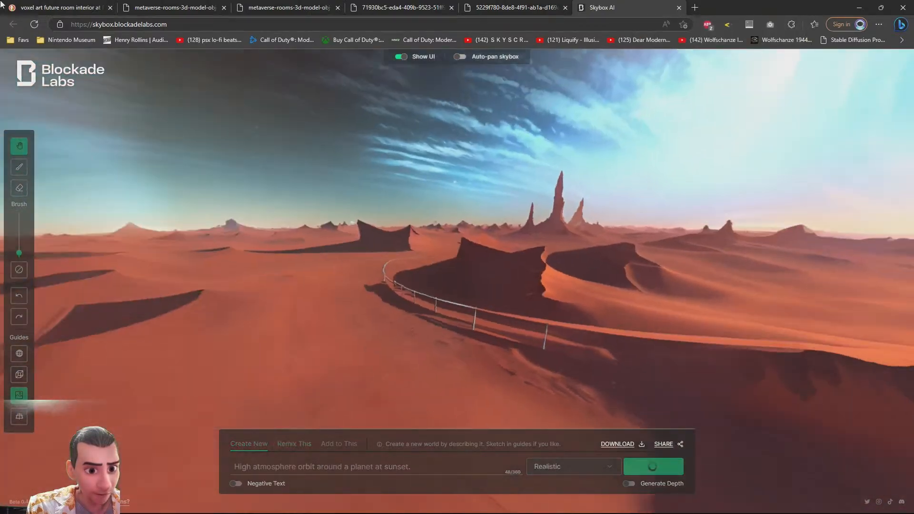
left_click(69, 6)
left_click(478, 6)
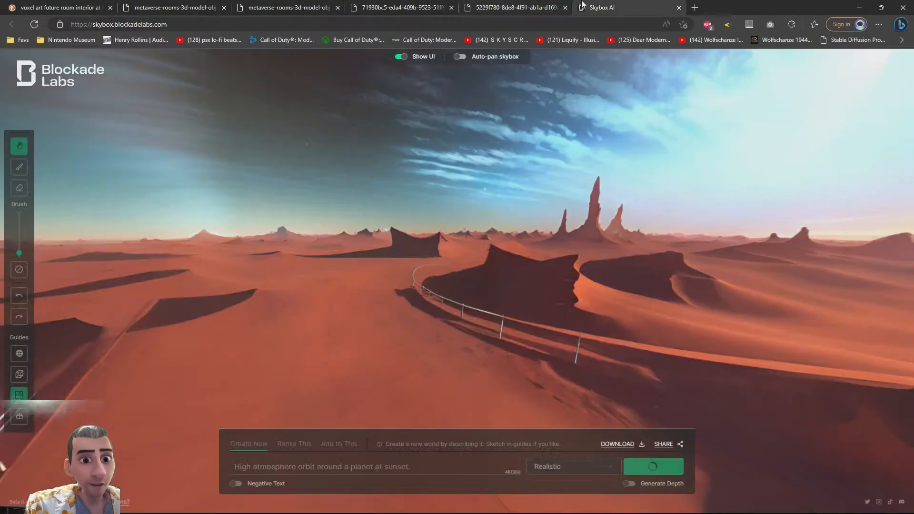
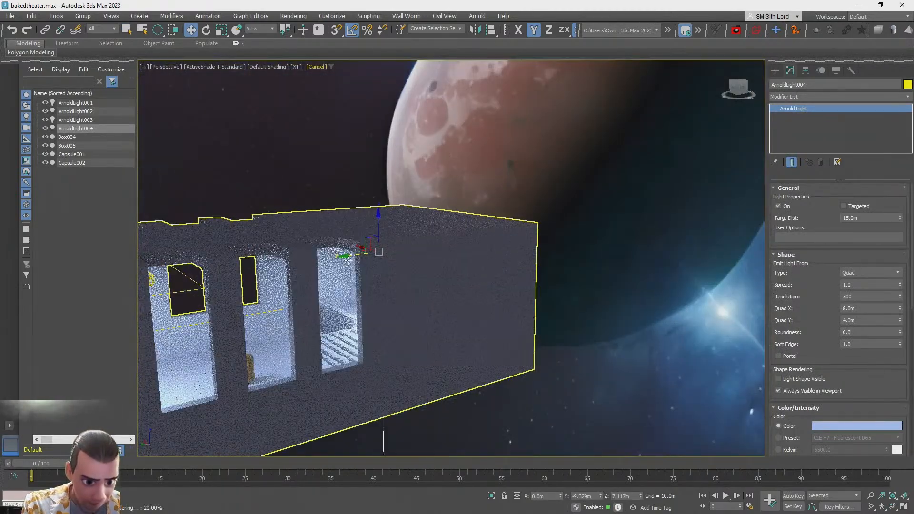
Rotate and move the copied quad light so it sits inside the oval window opening
left_click_drag(495, 223, 493, 223)
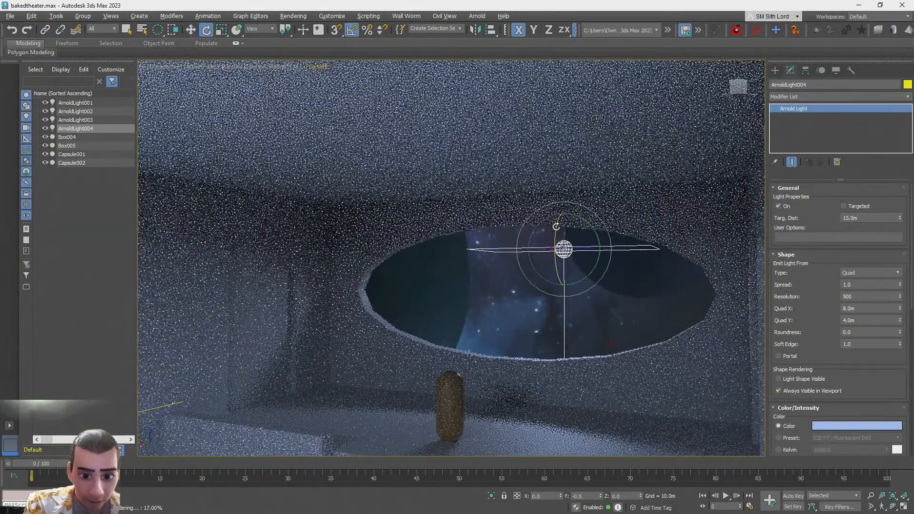
left_click_drag(561, 206, 560, 198)
key("w")
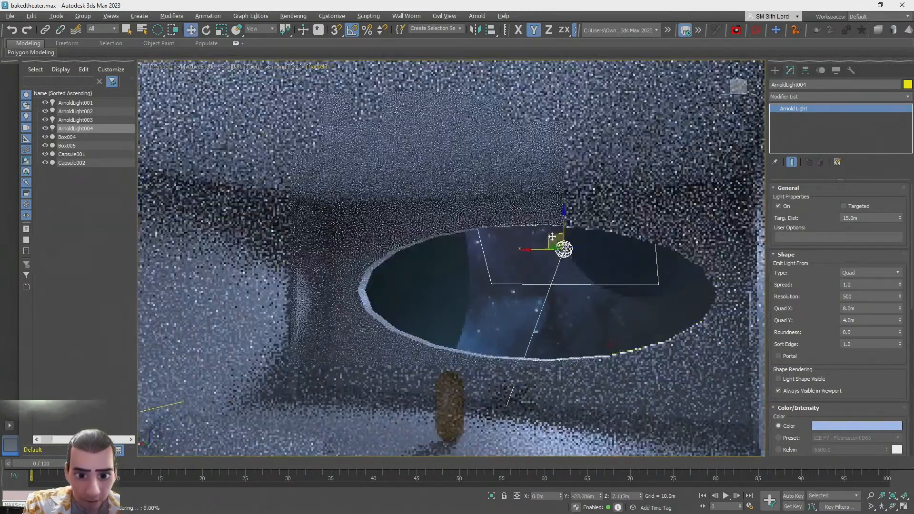
middle_click_drag(558, 243, 594, 257)
left_click_drag(590, 256, 567, 262)
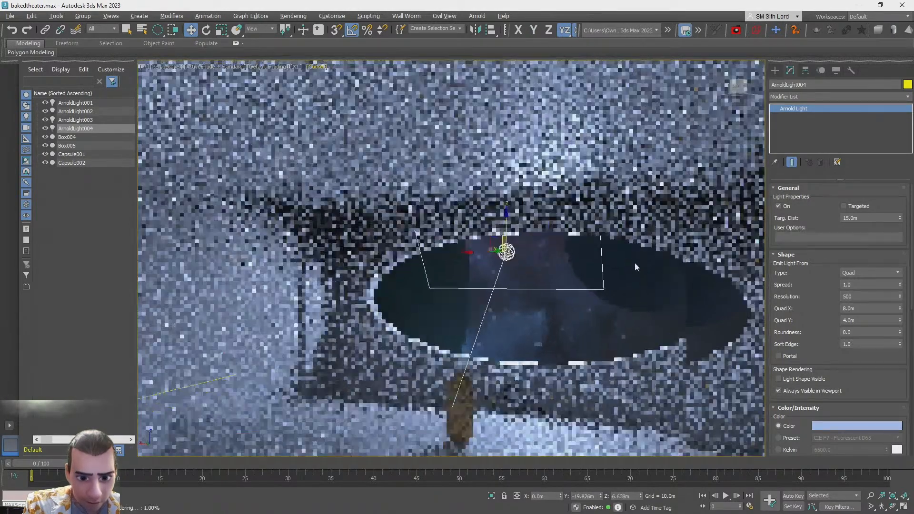
middle_click_drag(636, 266, 520, 198)
key("ctrl+d")
middle_click_drag(452, 257, 517, 252, "alt")
scroll(466, 257, "down", 4)
scroll(466, 257, "up", 1)
Create a new Arnold light in the room and set its type to Point with a 0.2 m radius
left_click(777, 71)
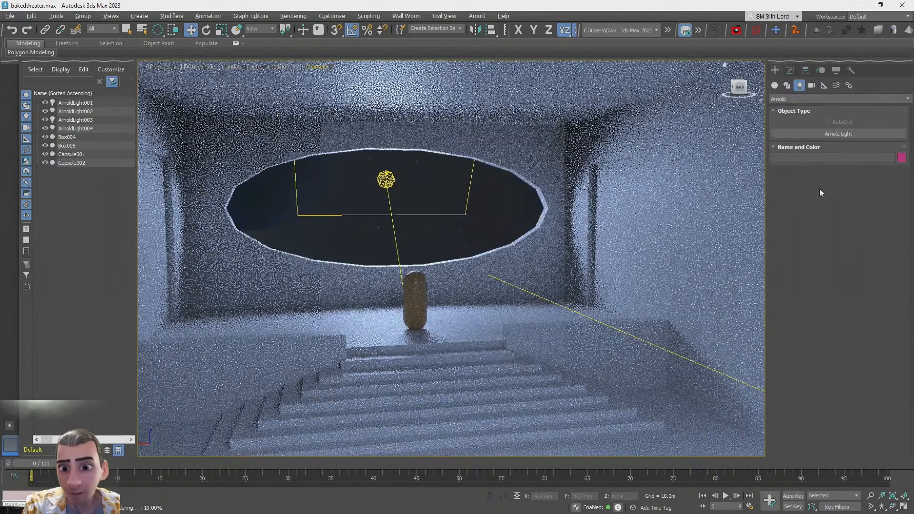
left_click(839, 133)
left_click(477, 376)
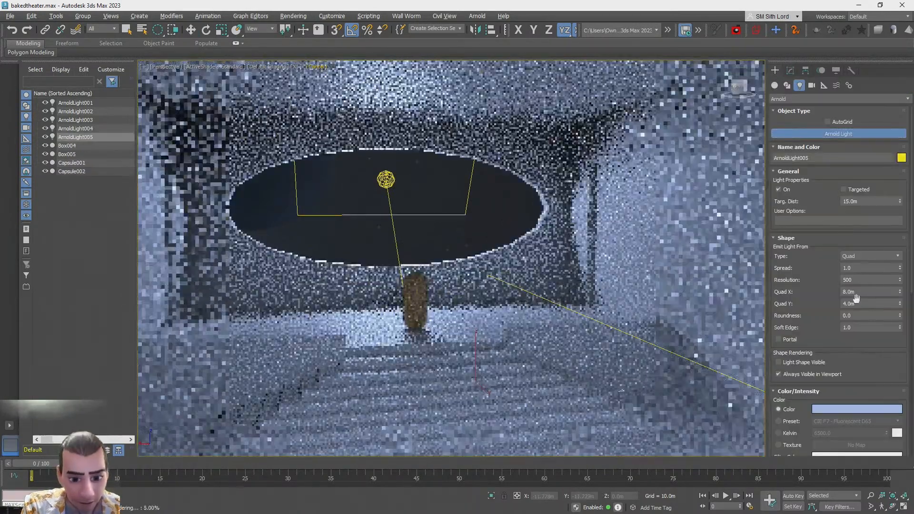
left_click(874, 256)
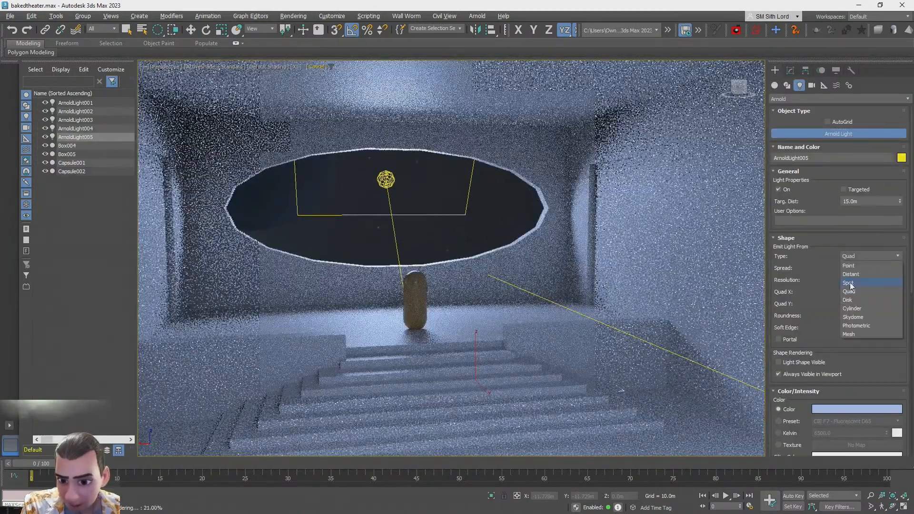
left_click(852, 266)
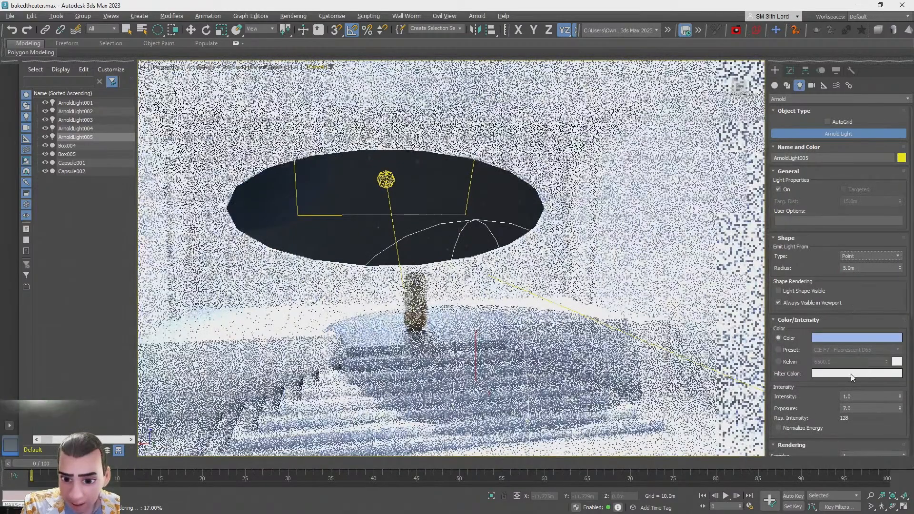
key("Return")
Set the point light's color to pink
left_click(834, 338)
mouse_move(582, 240)
left_mouse_down()
mouse_move(588, 222)
mouse_move(602, 222)
mouse_move(616, 241)
mouse_move(670, 234)
left_mouse_up()
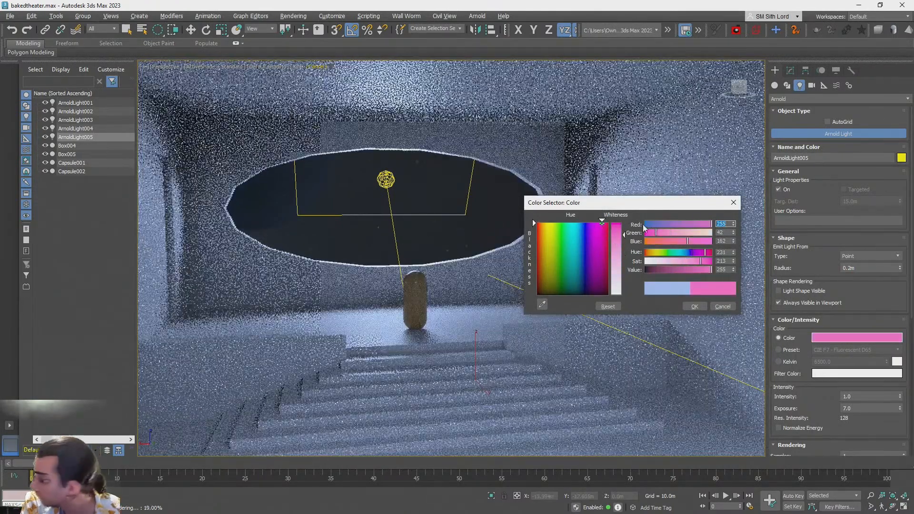
left_click(697, 307)
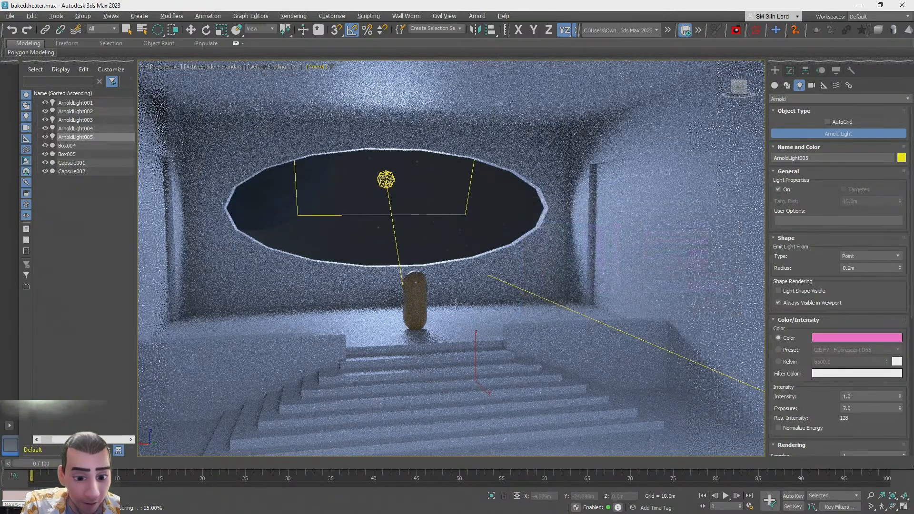
Raise the pink point light up to the height of the oval window
key("w")
left_click_drag(477, 348, 476, 169)
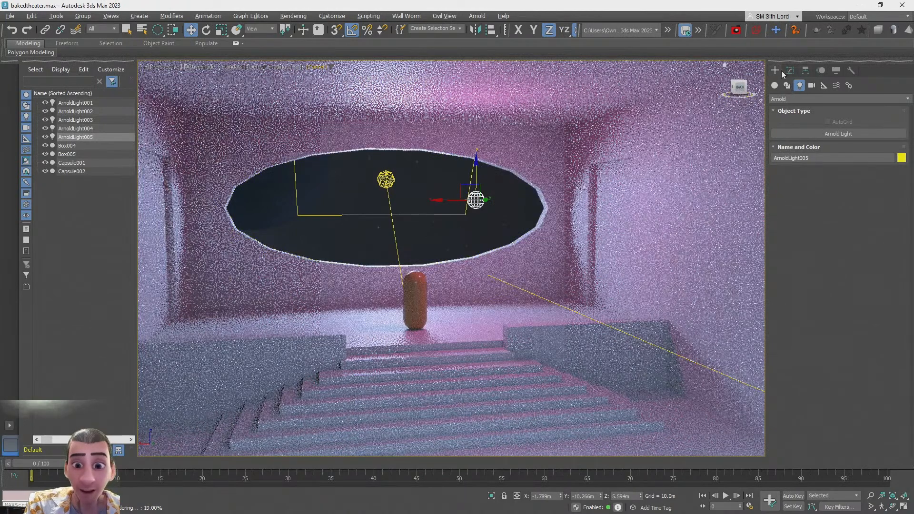
Clone the point light and move the copy to the left end of the oval window
mouse_move(439, 199)
left_mouse_down()
mouse_move(511, 193)
mouse_move(198, 197)
mouse_move(224, 199)
left_mouse_up()
left_click(451, 302)
left_click(790, 70)
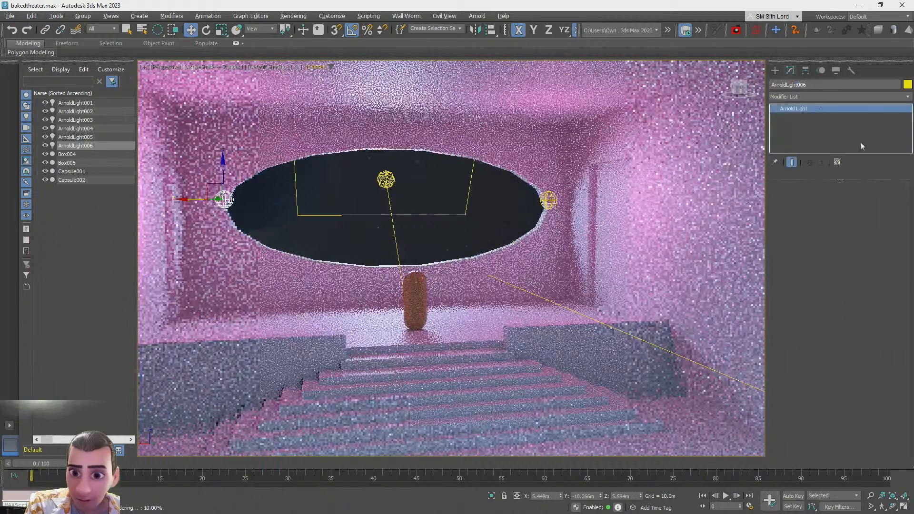
Set the copied point light's color to cyan
left_click(815, 354)
left_click_drag(673, 251, 639, 252)
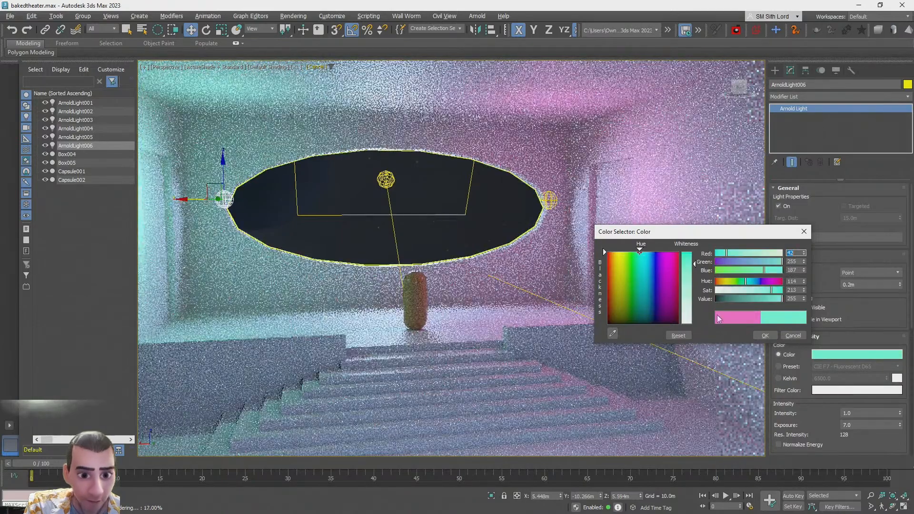
left_click(762, 336)
Orbit and zoom around the room and exterior to review the colored lighting
left_click(482, 227)
middle_click_drag(482, 227, 638, 229, "alt")
scroll(476, 267, "down", 3)
middle_click_drag(419, 266, 528, 276, "alt")
scroll(528, 277, "up", 6)
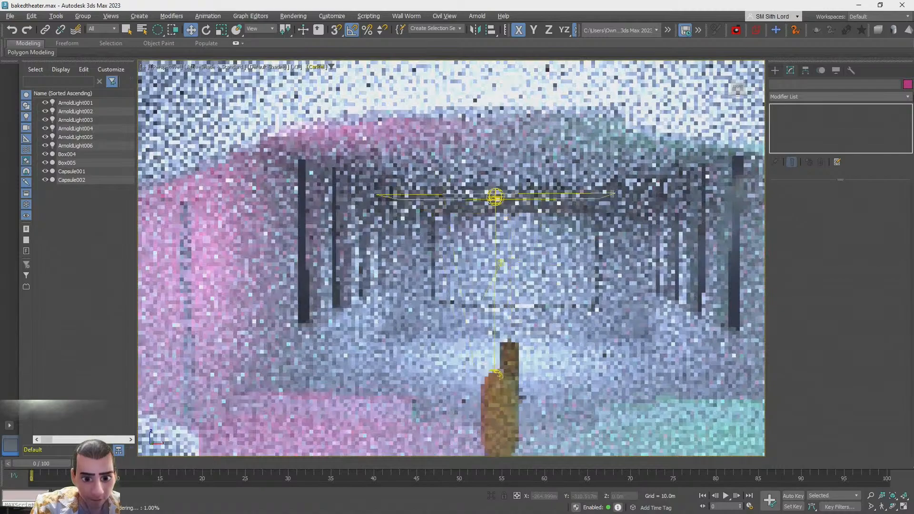
scroll(451, 258, "down", 2)
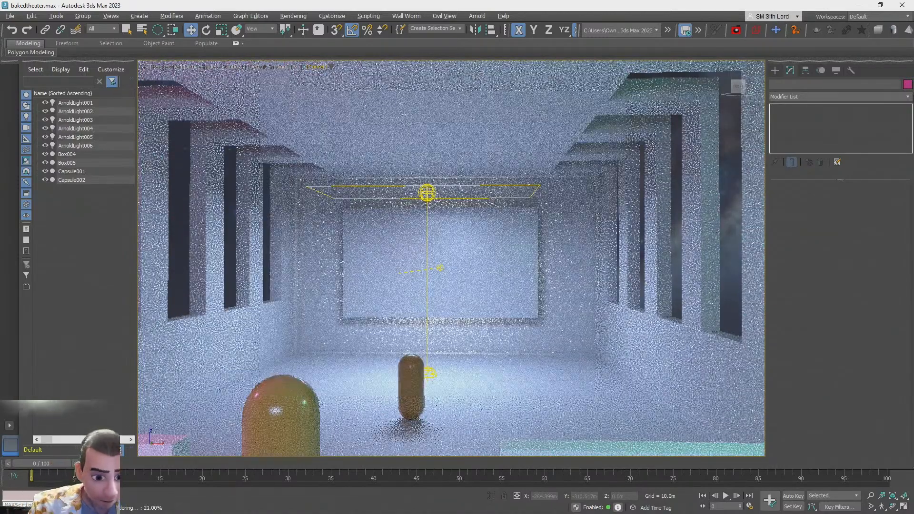
scroll(452, 258, "down", 6)
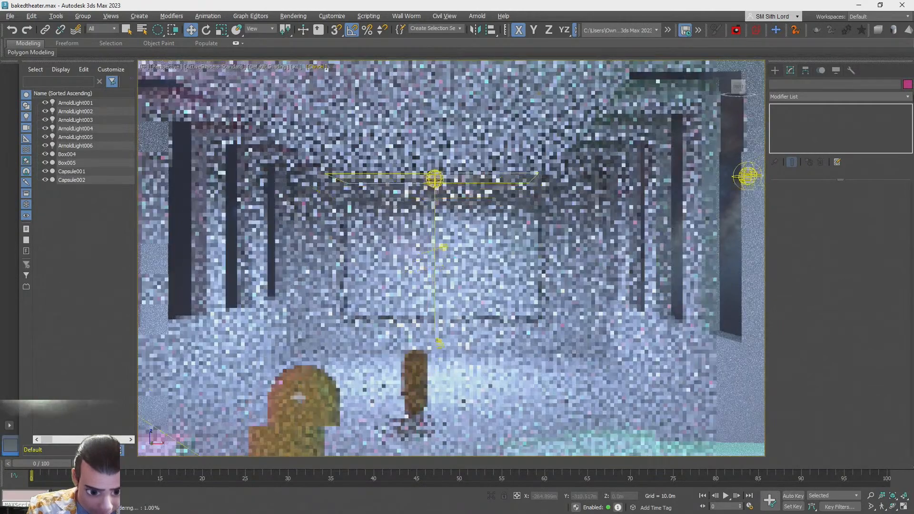
scroll(451, 258, "down", 10)
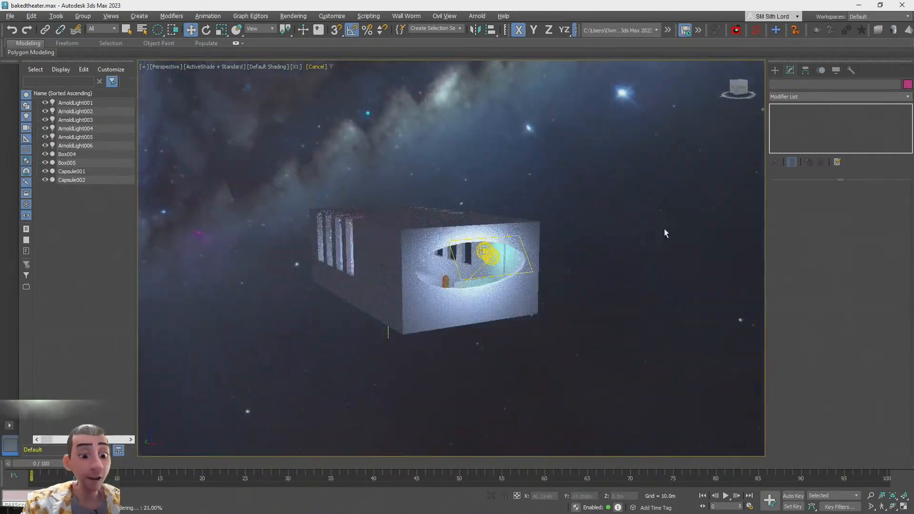
Switch to File Explorer and open the Downloads folder
key("alt+Tab")
left_click_drag(396, 263, 484, 311)
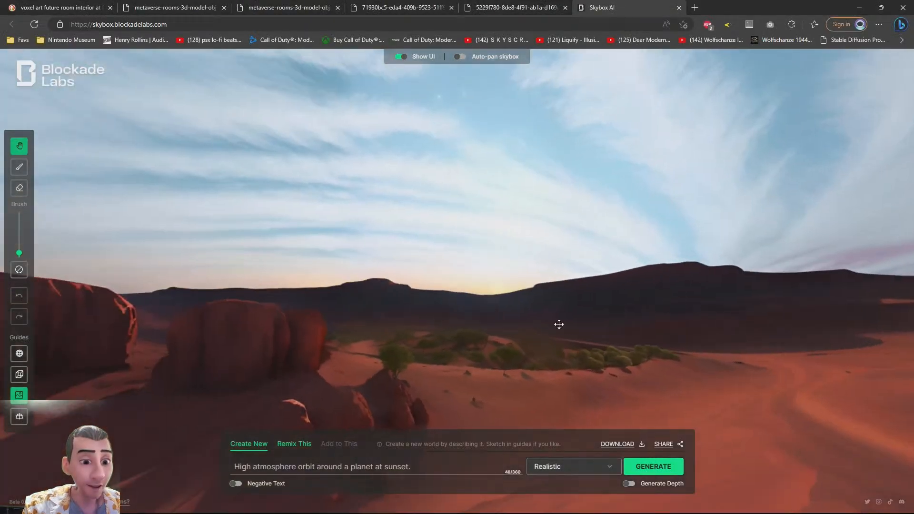
key("alt+Tab")
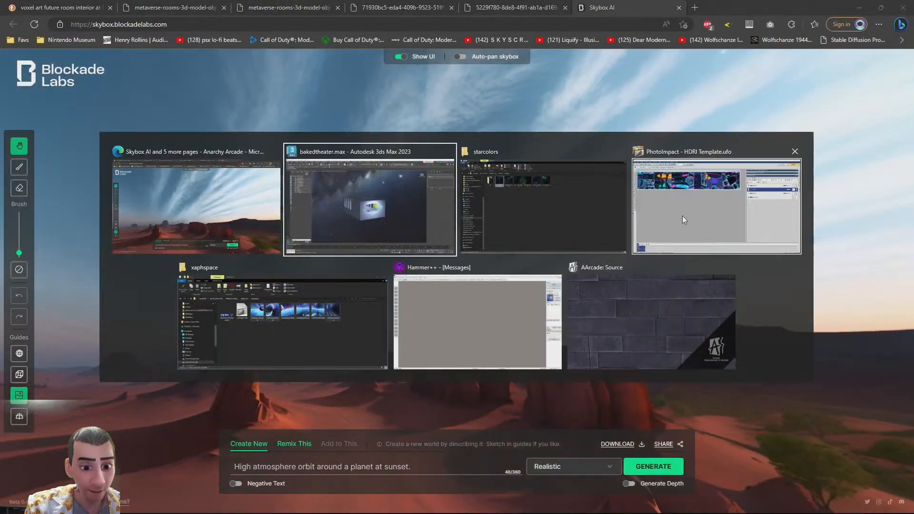
left_click(698, 195)
key("alt+Tab")
left_click(654, 202)
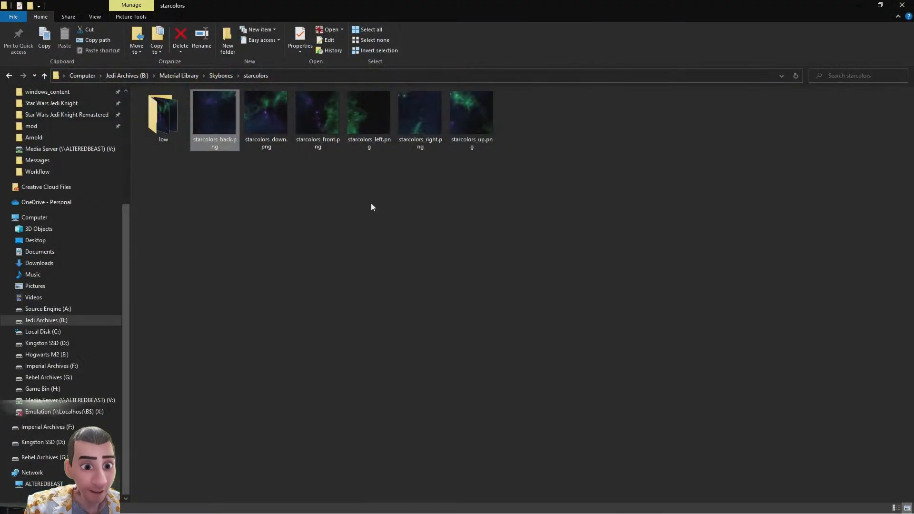
left_click(214, 76)
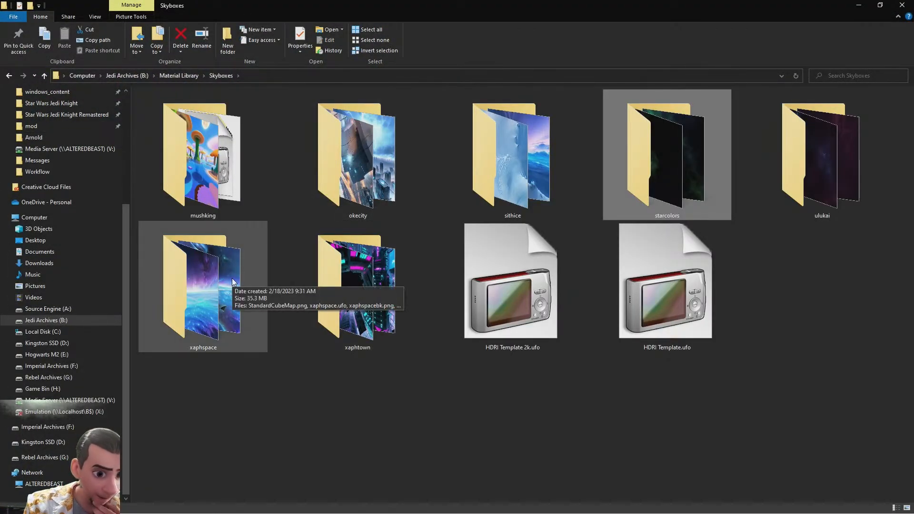
left_click_drag(480, 5, 464, 103)
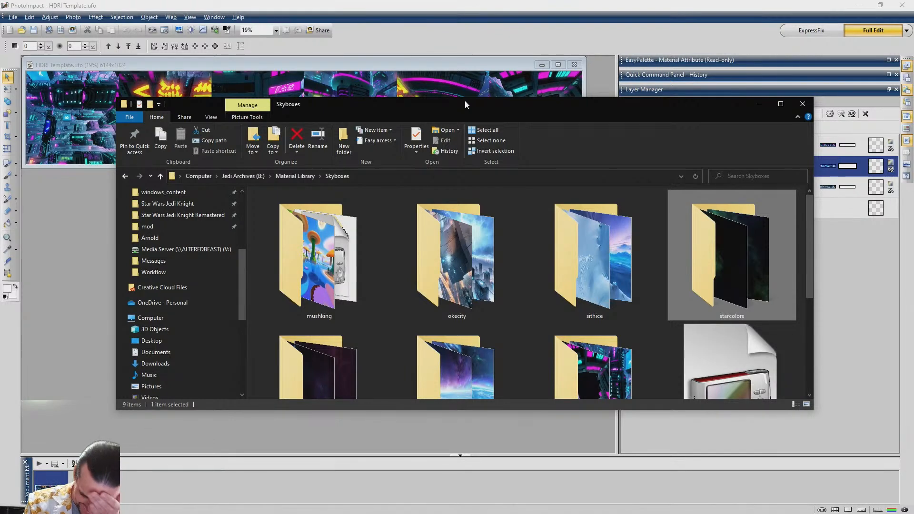
left_click_drag(465, 104, 462, 98)
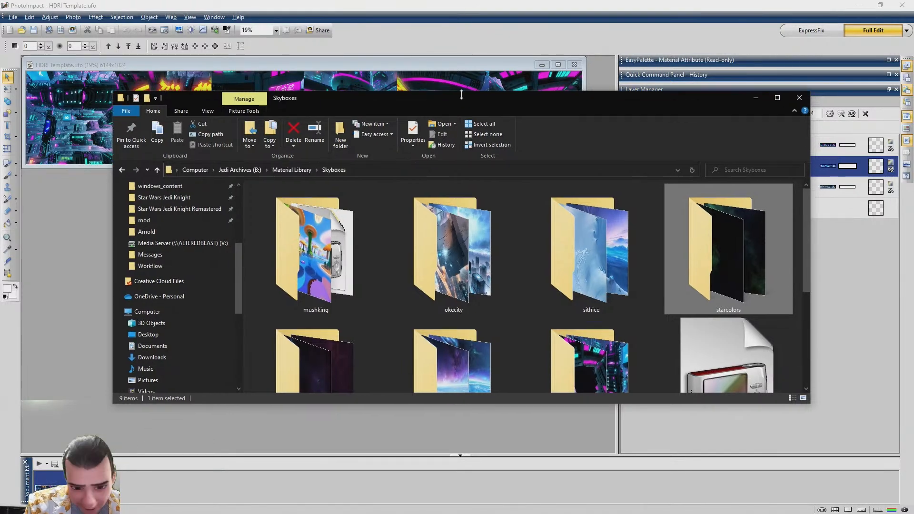
left_click(151, 357)
left_click(777, 98)
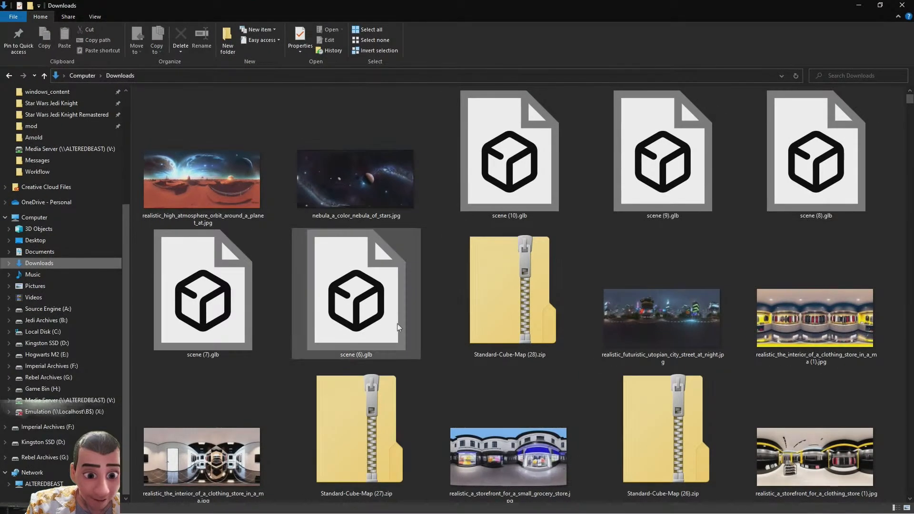
Browse the Downloads folder for skybox panoramas, previewing a couple of the images
scroll(409, 355, "down", 10)
scroll(415, 350, "down", 15)
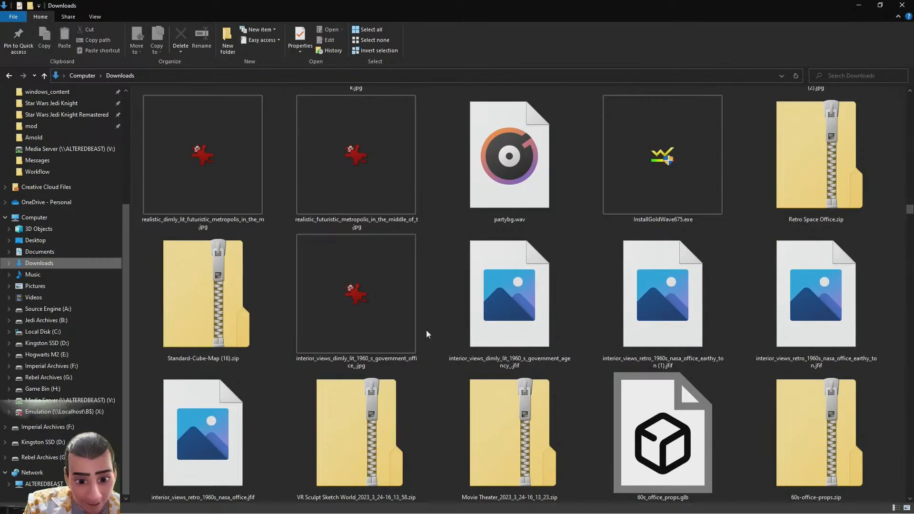
scroll(426, 330, "down", 20)
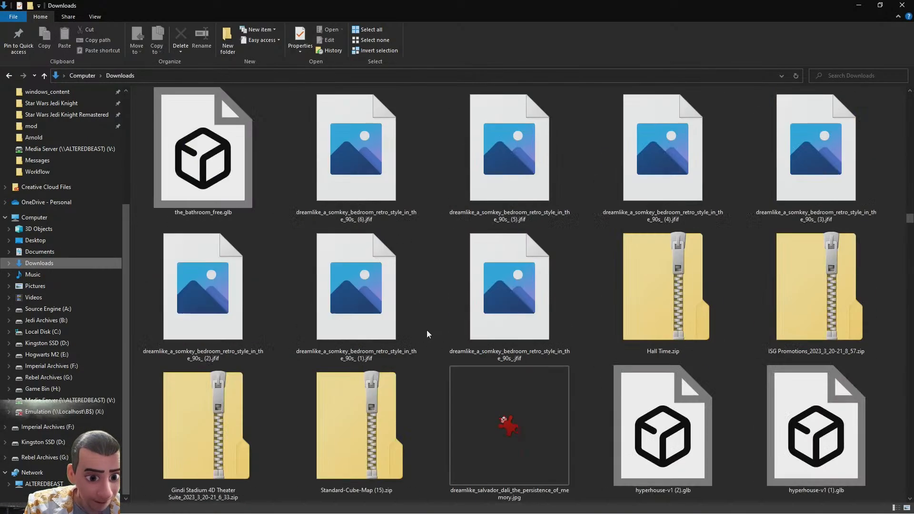
scroll(426, 335, "down", 15)
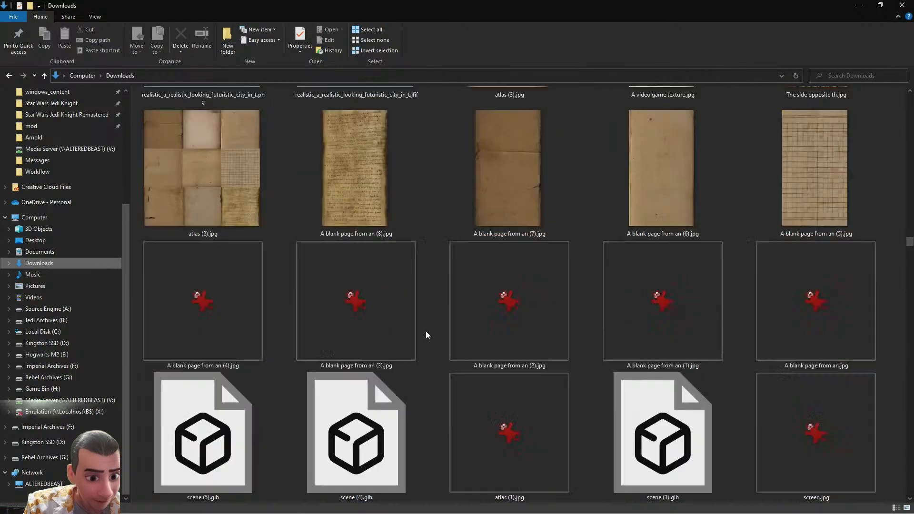
scroll(427, 335, "down", 5)
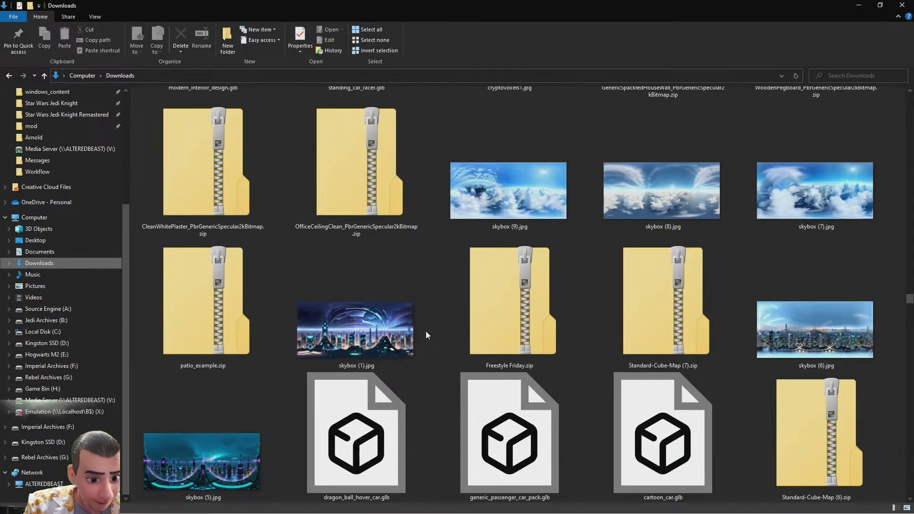
scroll(425, 336, "down", 10)
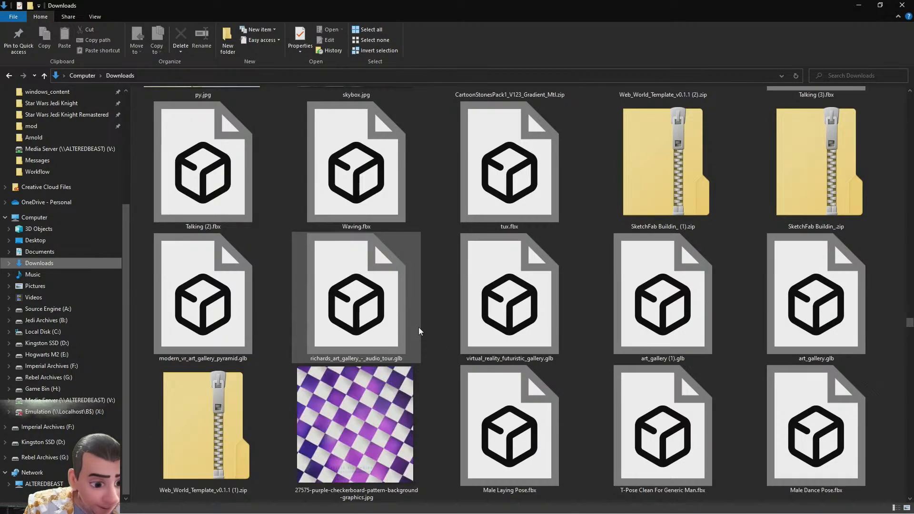
scroll(419, 328, "down", 8)
scroll(418, 323, "up", 15)
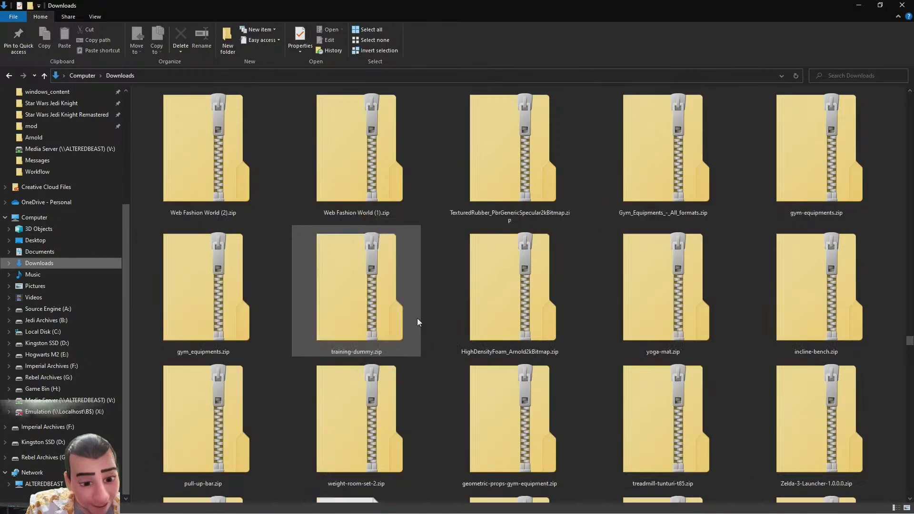
scroll(418, 318, "up", 6)
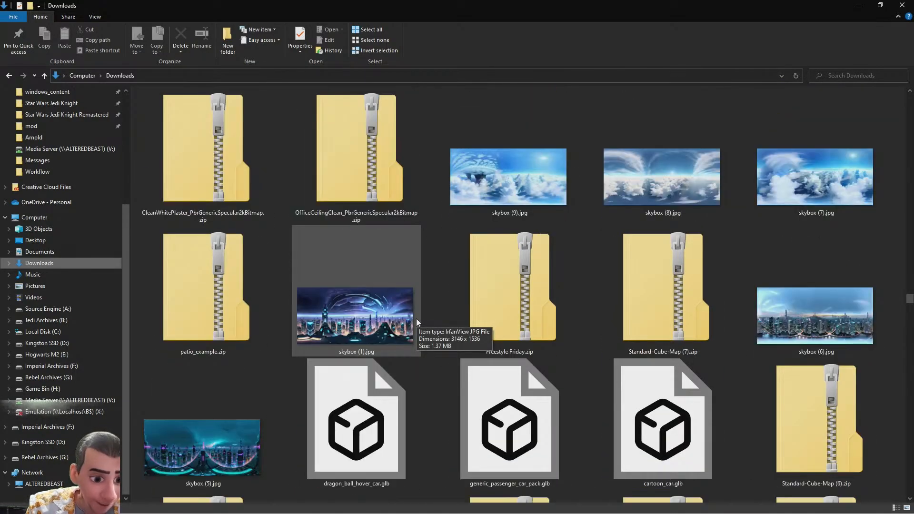
double_click(376, 325)
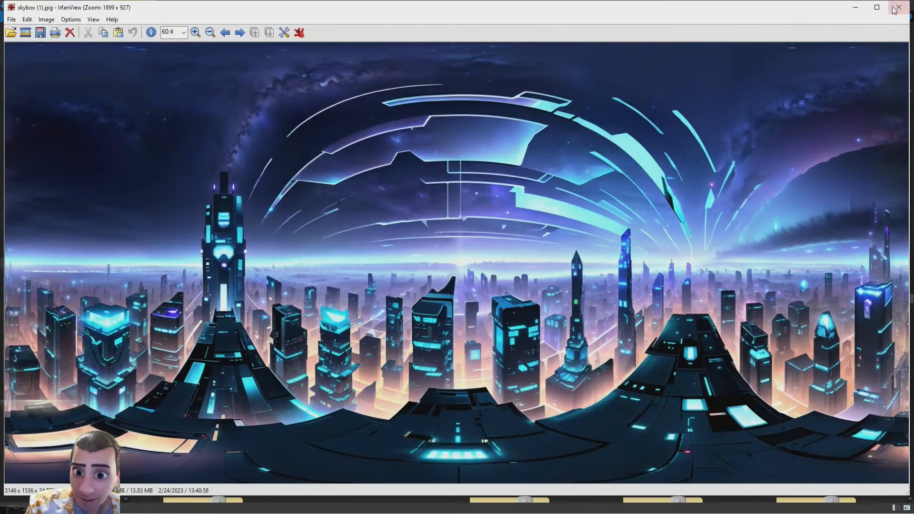
left_click(899, 8)
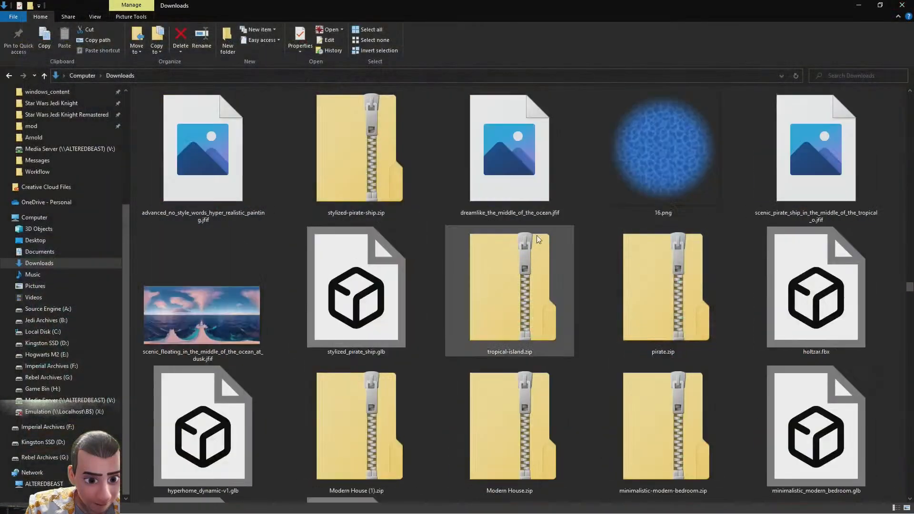
scroll(312, 388, "up", 5)
scroll(312, 388, "down", 3)
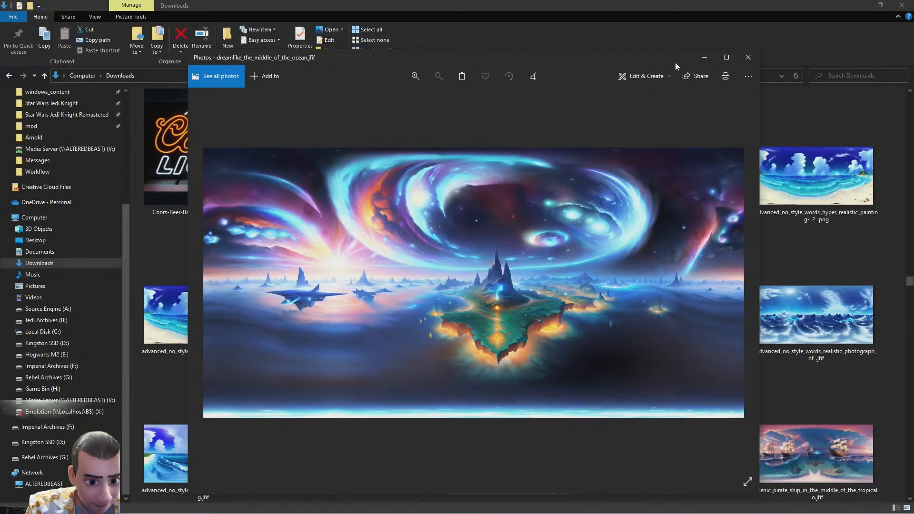
left_click(749, 57)
scroll(575, 279, "up", 8)
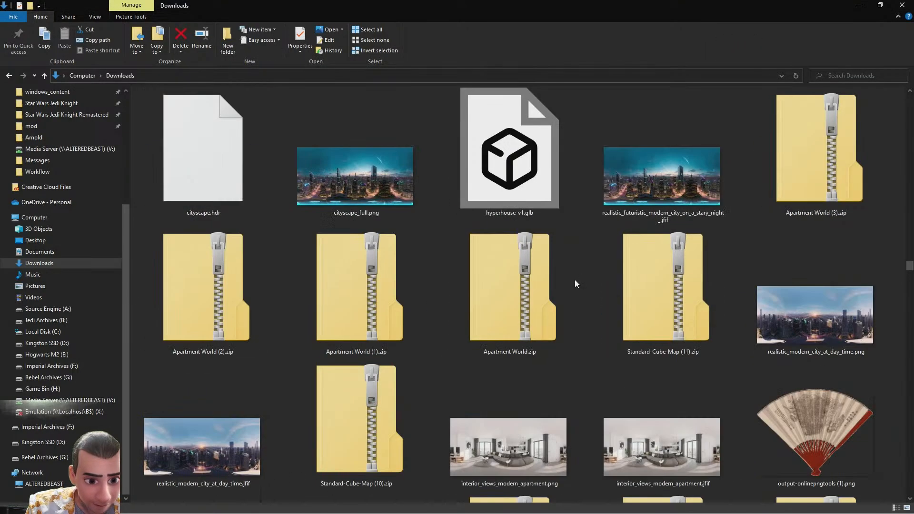
scroll(575, 280, "up", 15)
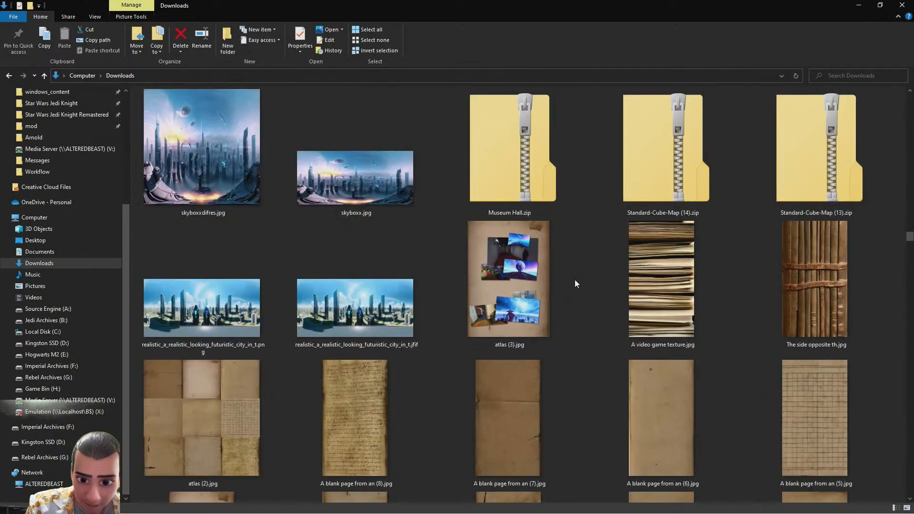
Preview several panorama images from the Downloads folder, opening and closing each one
scroll(575, 279, "up", 3)
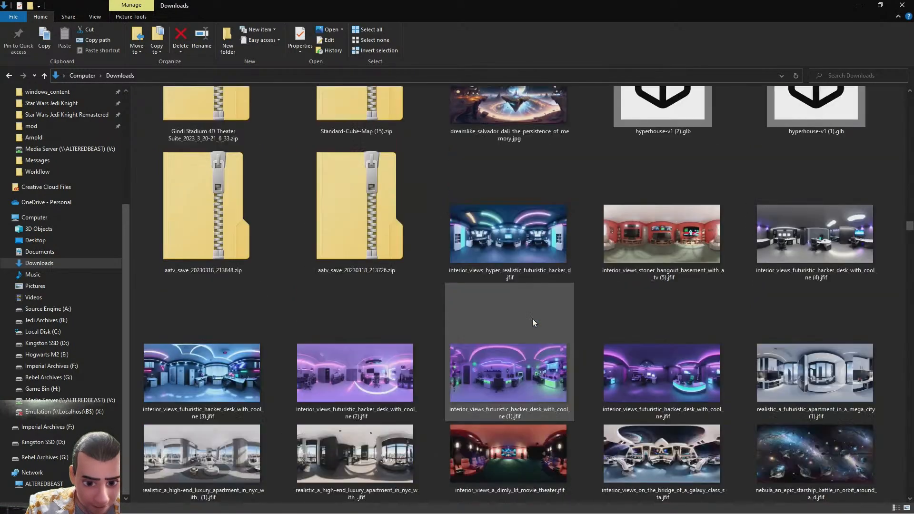
double_click(808, 447)
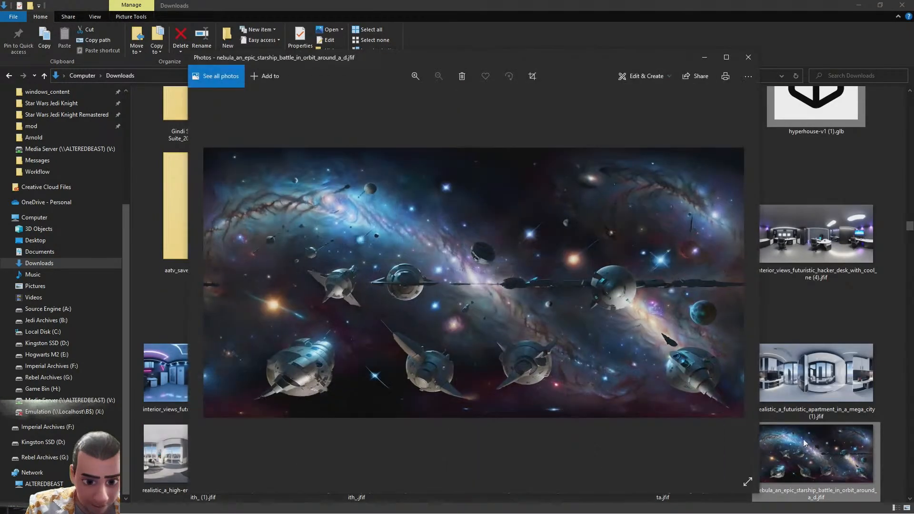
scroll(523, 311, "up", 4)
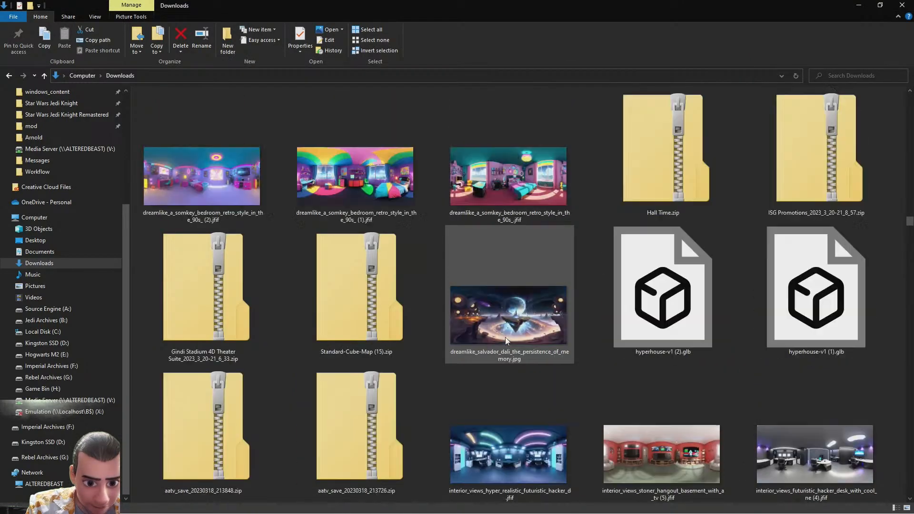
double_click(538, 306)
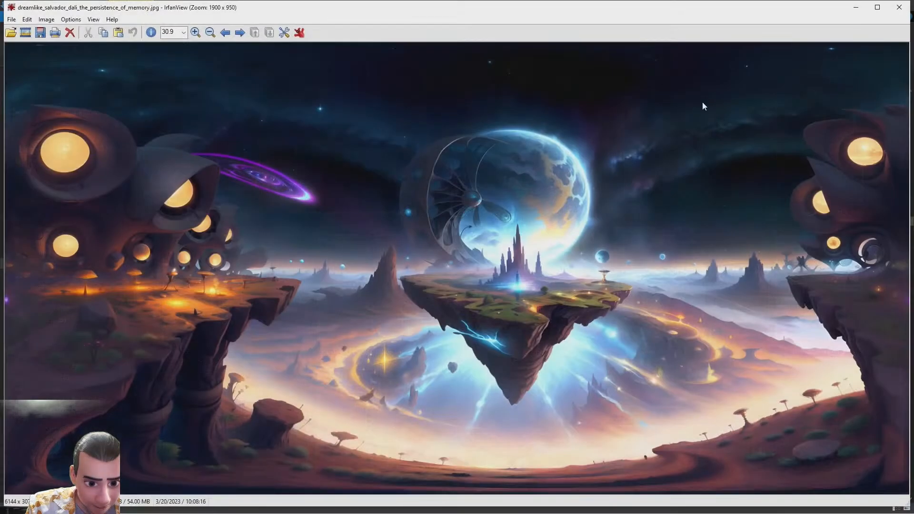
left_click(899, 7)
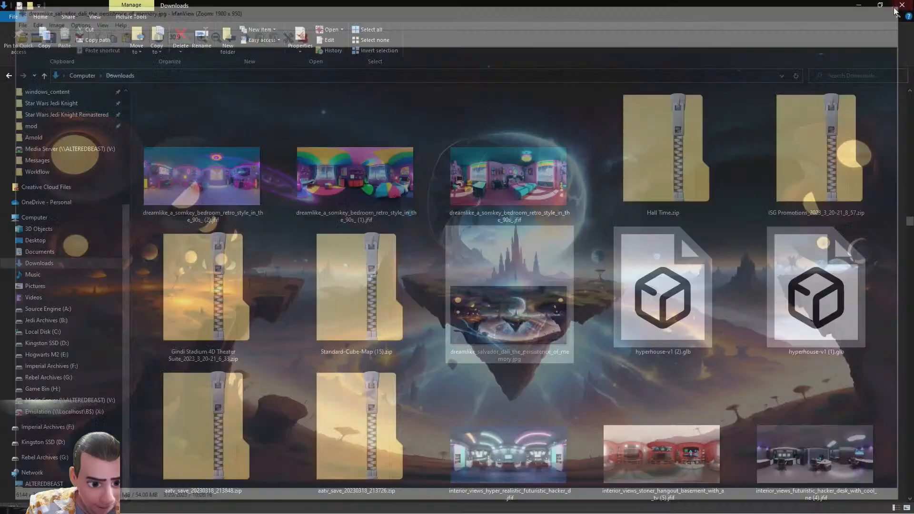
scroll(587, 256, "up", 5)
scroll(587, 256, "up", 3)
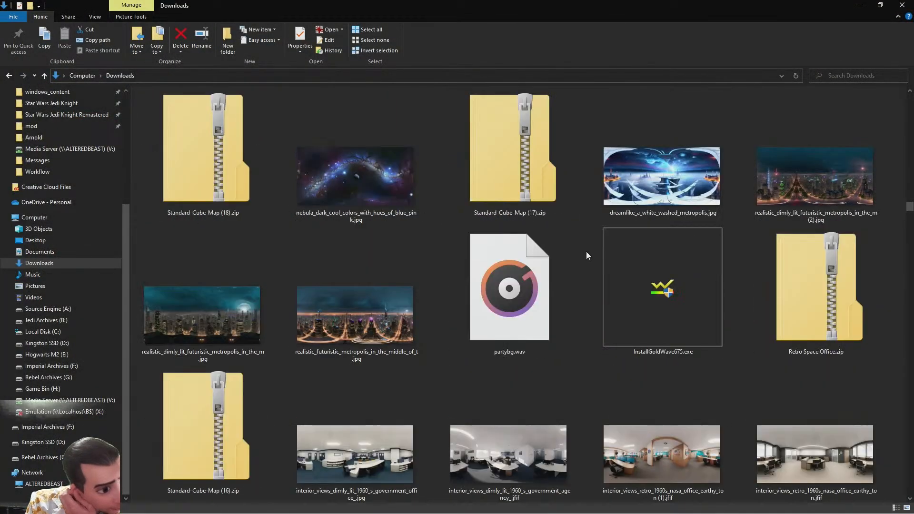
double_click(344, 170)
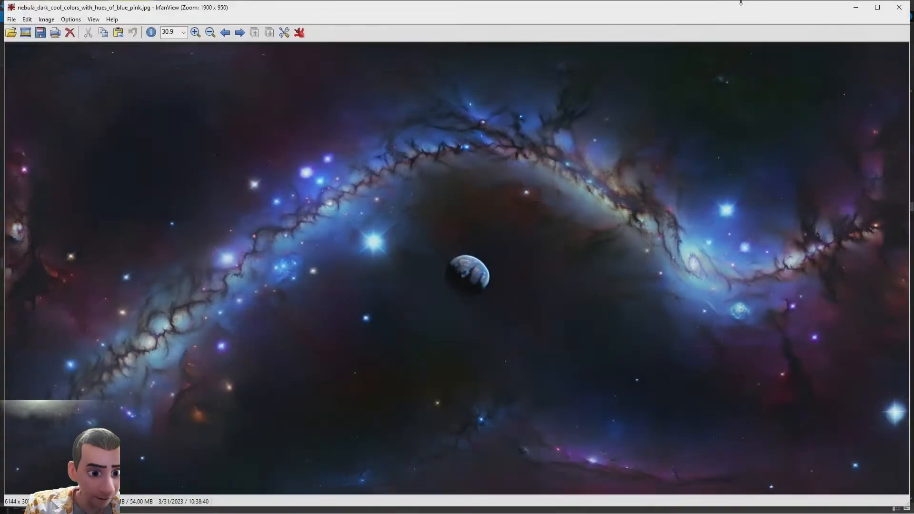
left_click(900, 9)
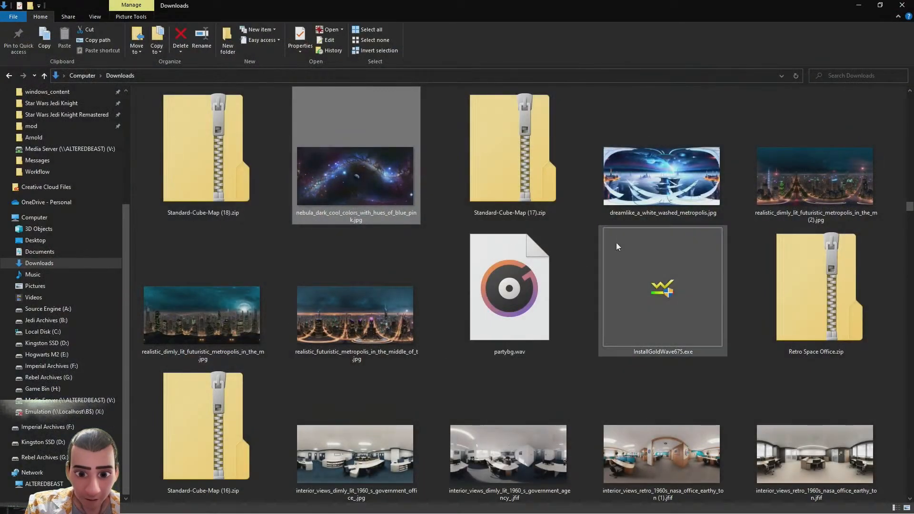
scroll(604, 253, "up", 3)
scroll(520, 309, "down", 3)
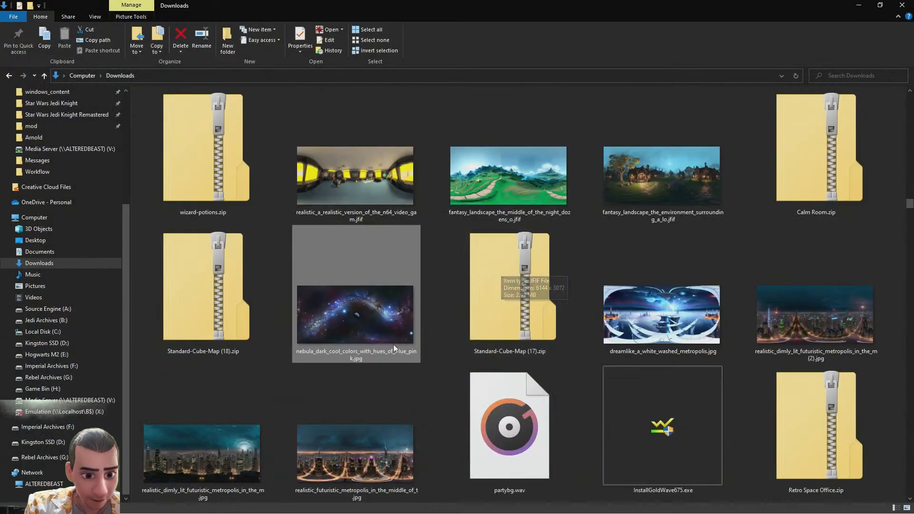
Place the nebula_dark_cool_colors_with_hues_of_blue_pink.jpg panorama on the Desktop
double_click(357, 326)
left_click(897, 8)
left_click(34, 232)
left_click(496, 296)
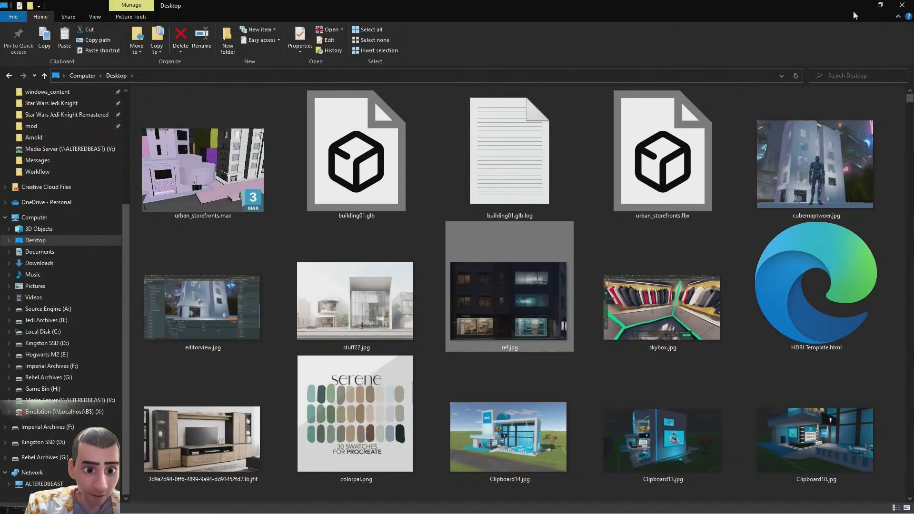
Switch back to 3ds Max and set the skydome light's texture to a Bitmap of nebula_dark_cool_colors_with_hues_of_blue_pink.jpg
key("alt+Tab")
left_click(676, 177)
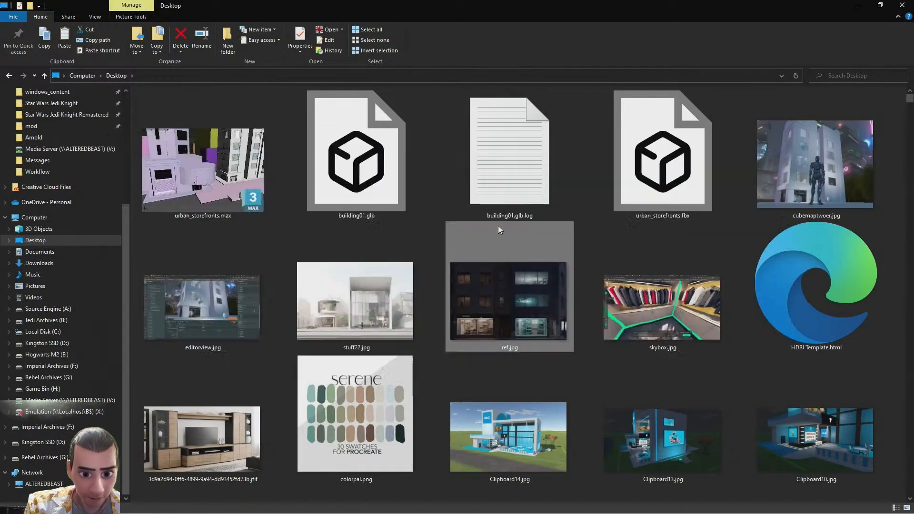
key("m")
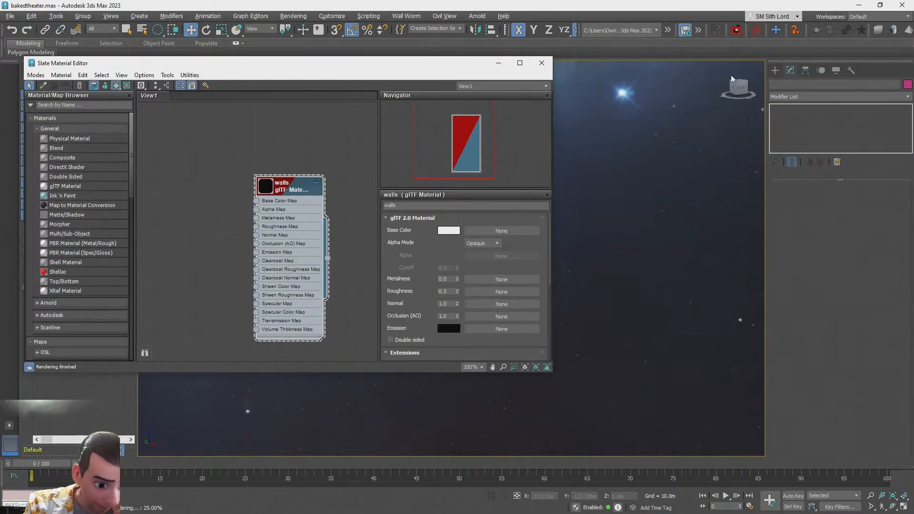
left_click(541, 63)
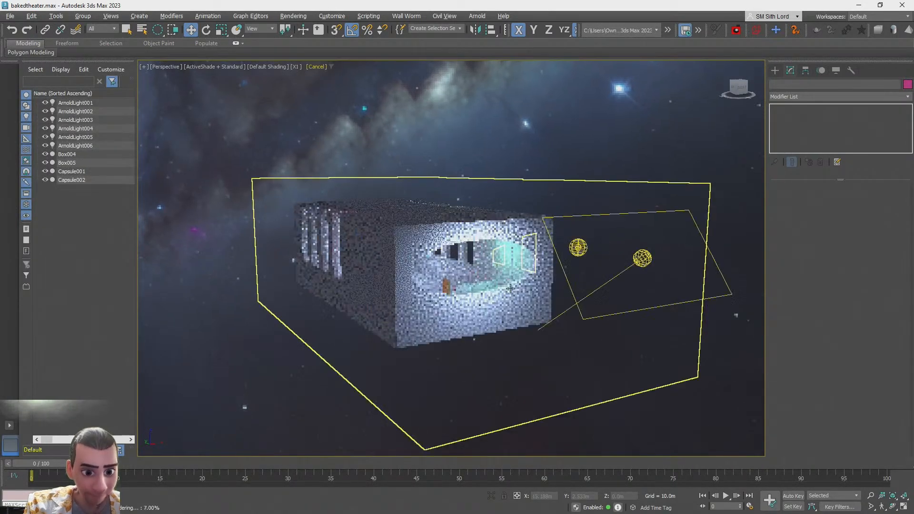
scroll(448, 405, "up", 8)
left_click(445, 404)
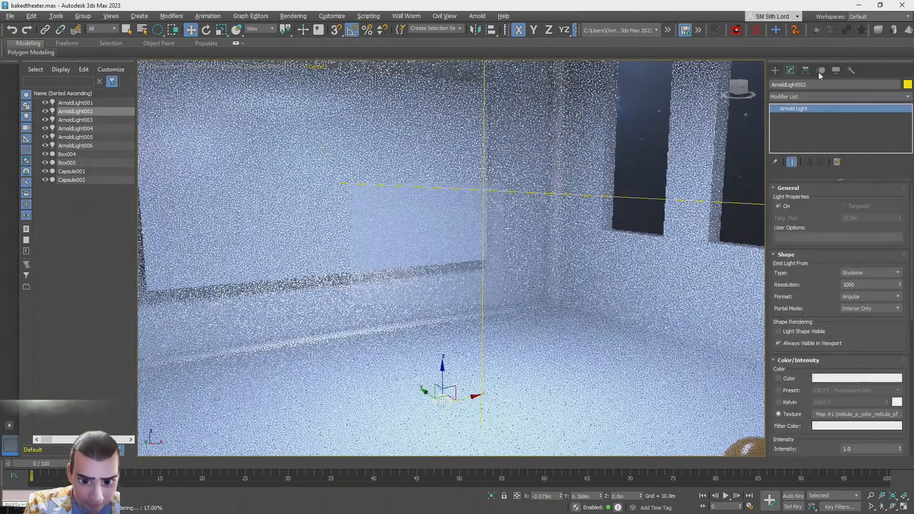
left_click(832, 418)
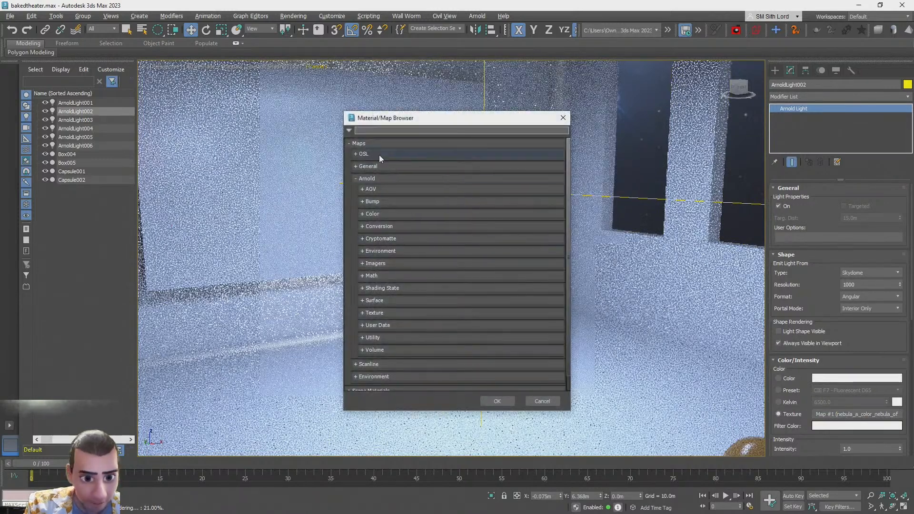
type("bitmap")
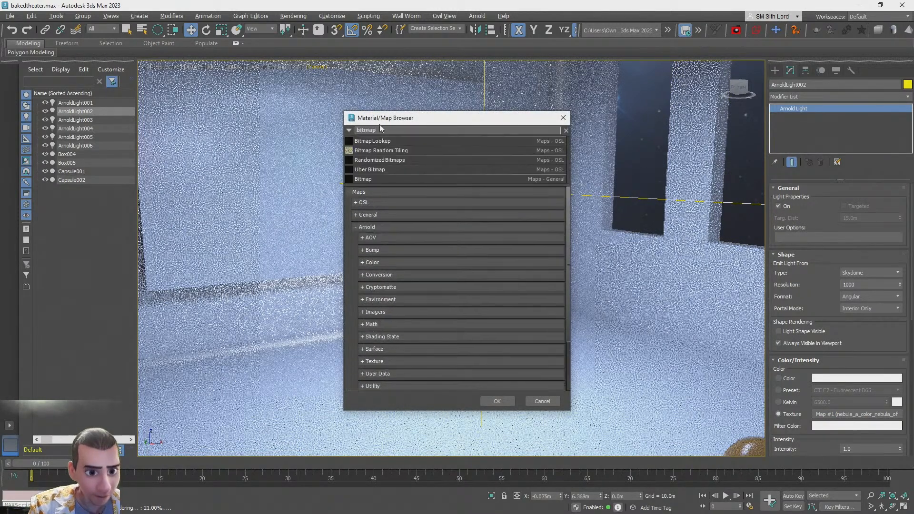
double_click(360, 182)
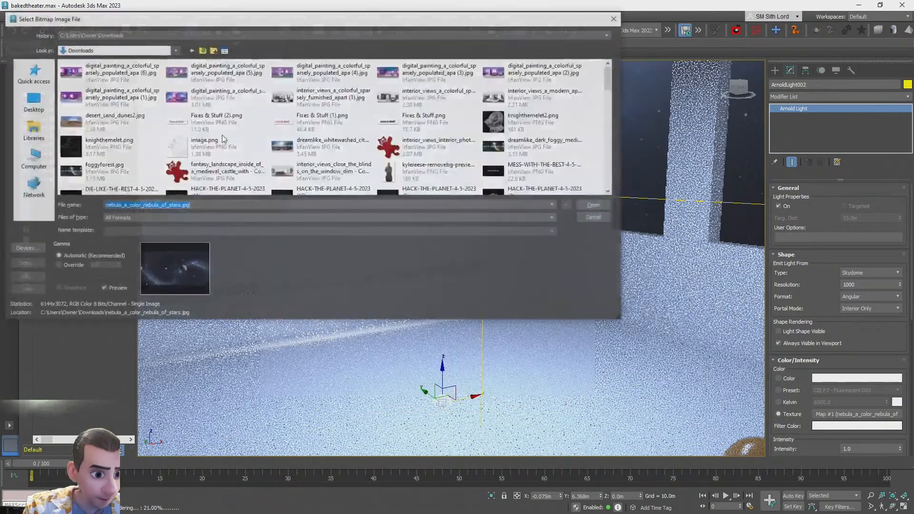
left_click(32, 101)
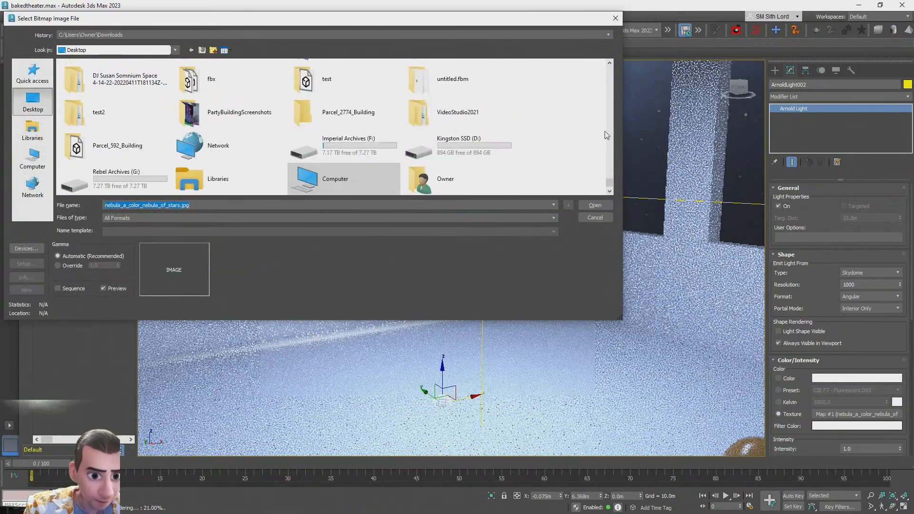
left_click_drag(611, 185, 618, 53)
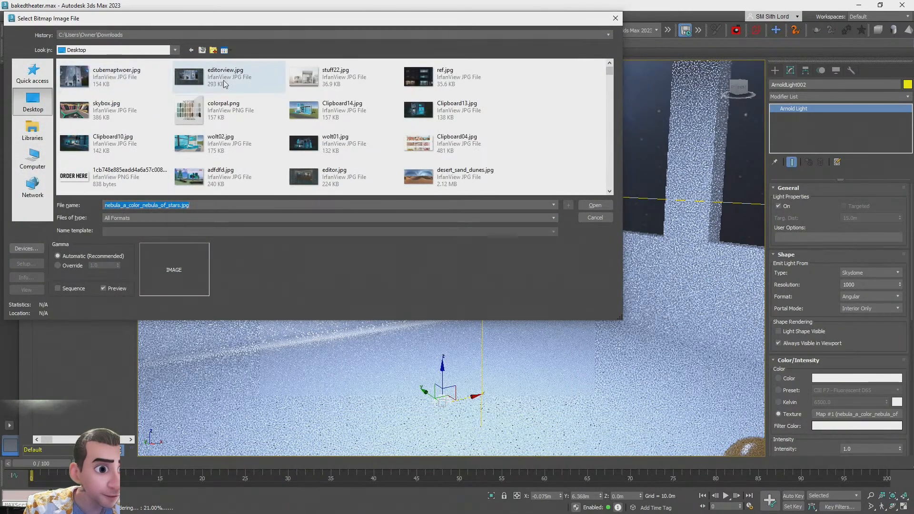
scroll(496, 113, "down", 3)
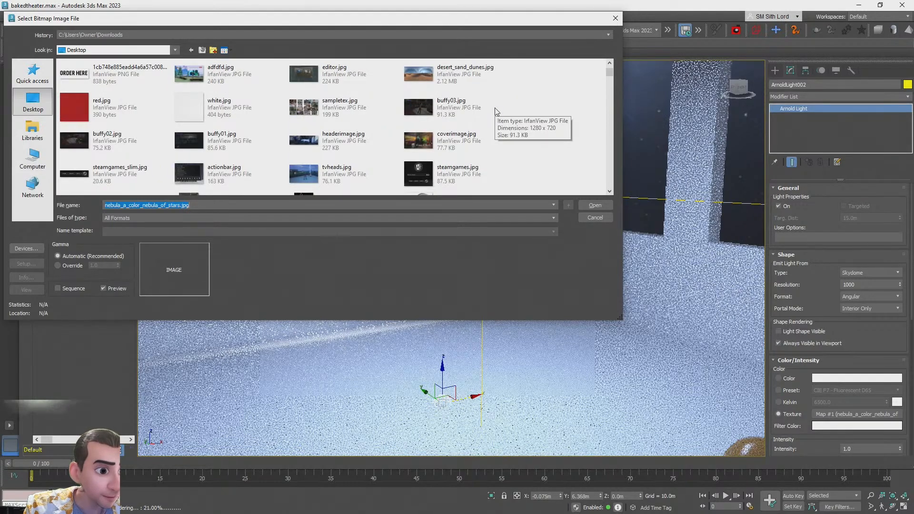
key("alt+Tab")
left_click(324, 217)
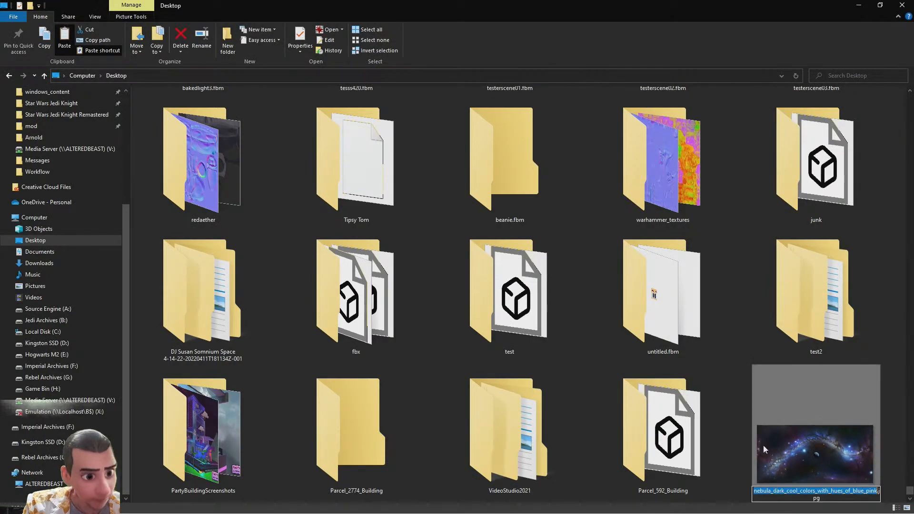
key("alt+Tab")
left_click(226, 98)
key("n")
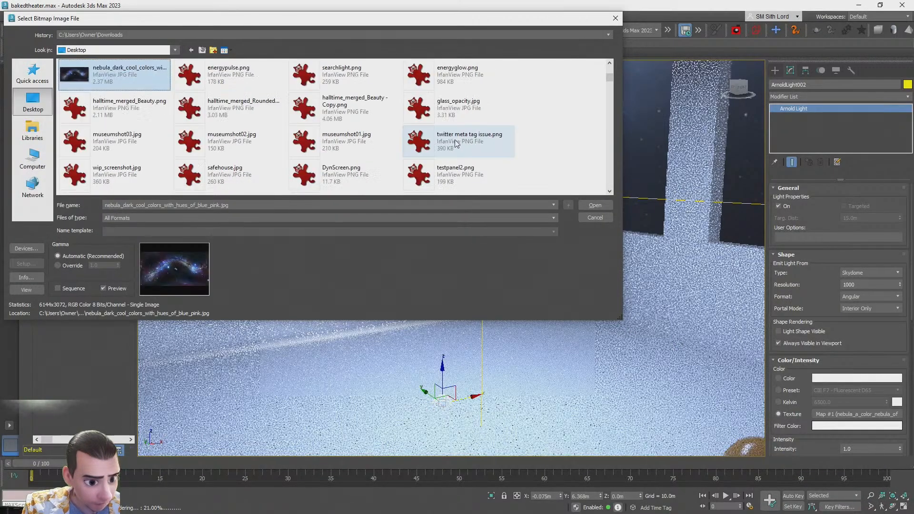
double_click(134, 73)
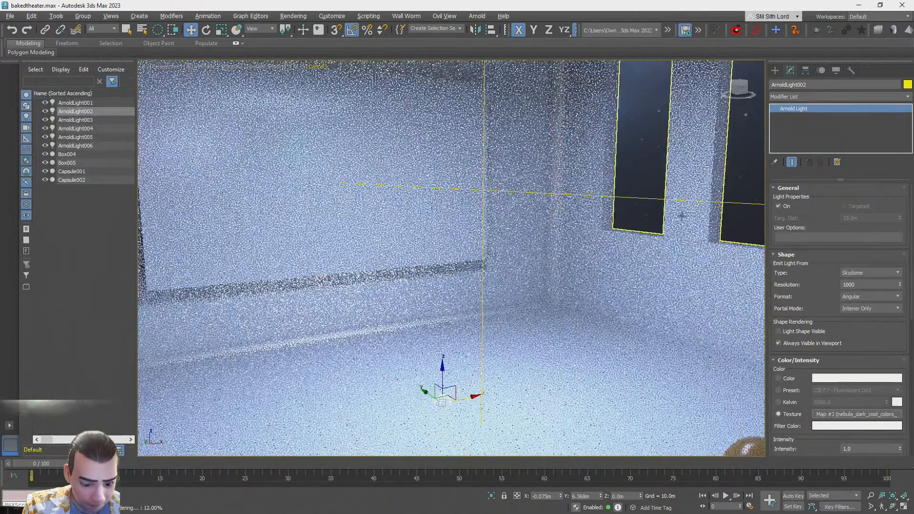
Assign a new Bitmap image from the Desktop as the scene's environment background map, then close the Environment and material dialogs
key("m")
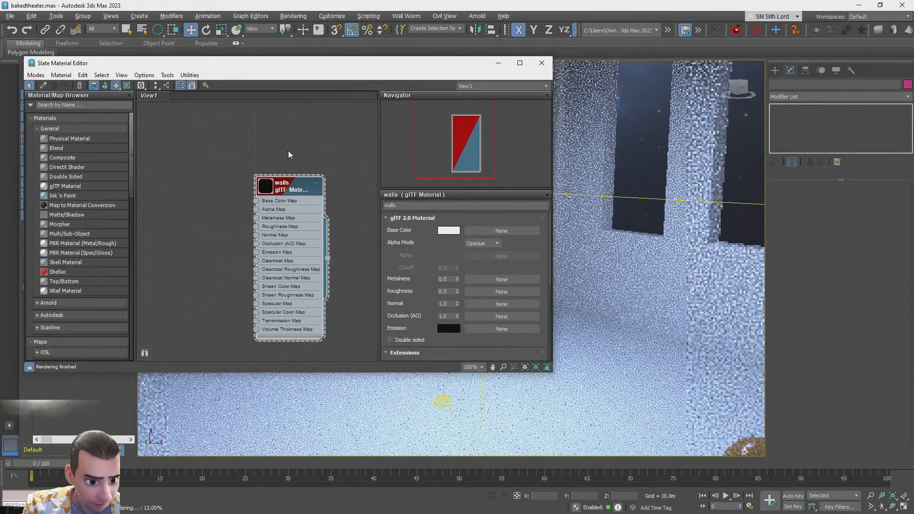
left_click(293, 15)
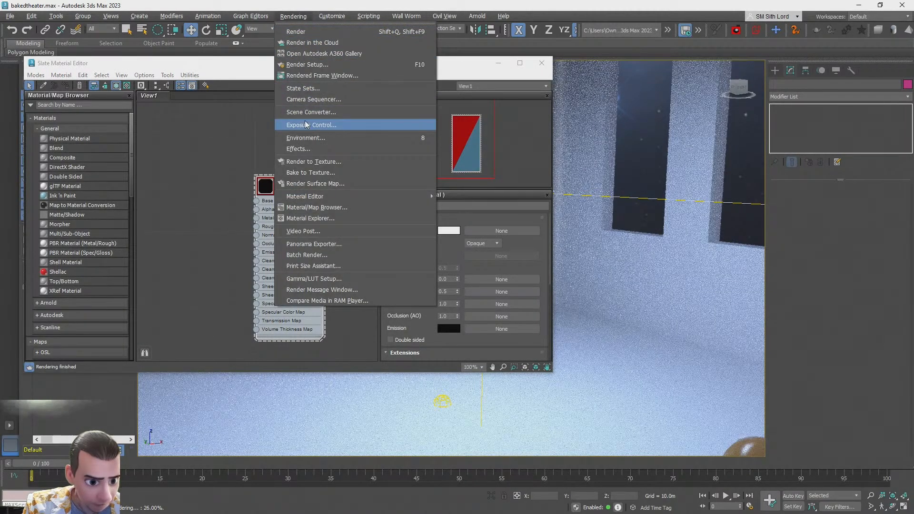
left_click(302, 135)
left_click(262, 154)
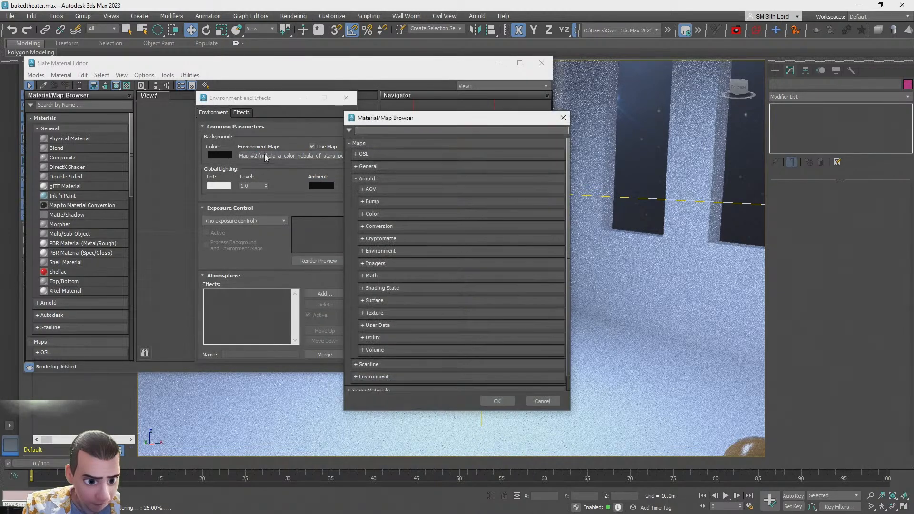
type("bitm")
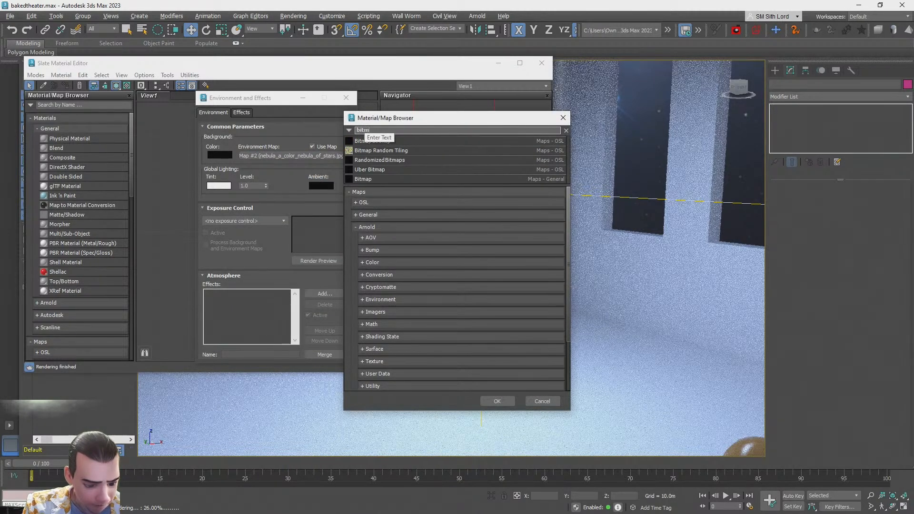
double_click(362, 179)
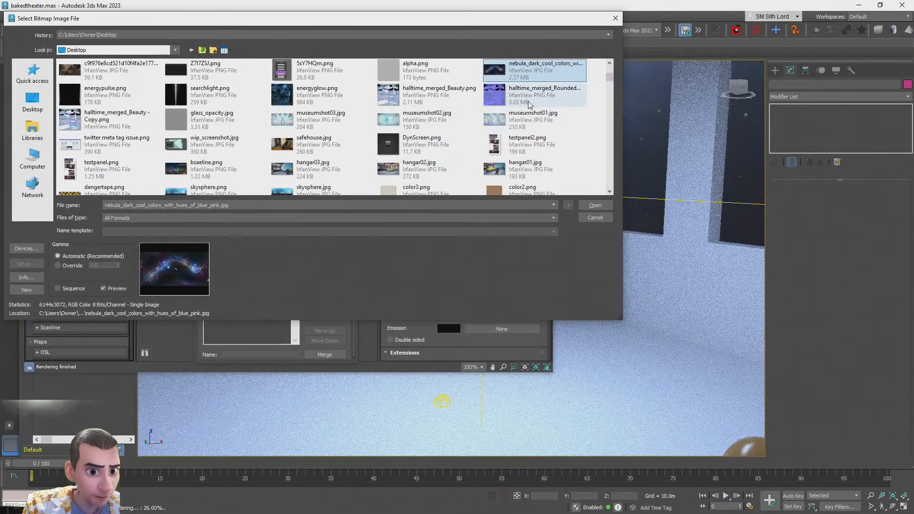
key("n")
key("n")
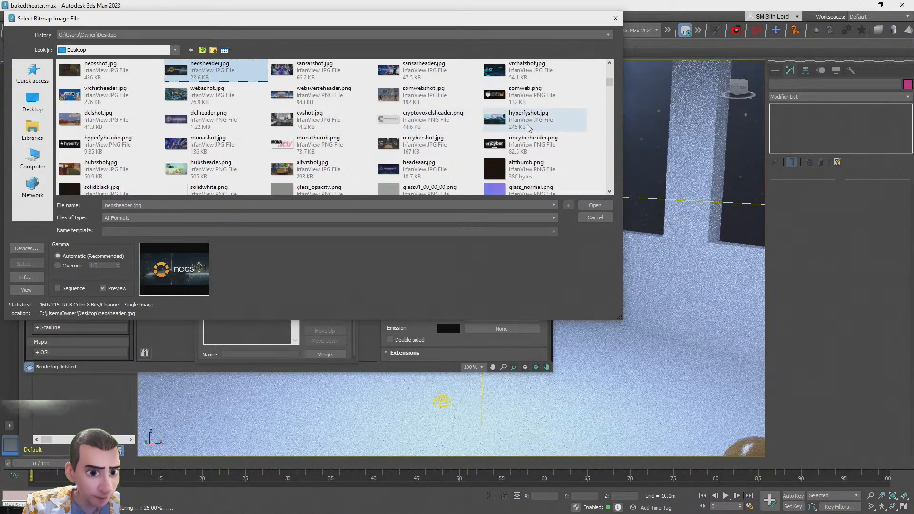
key("alt+Tab")
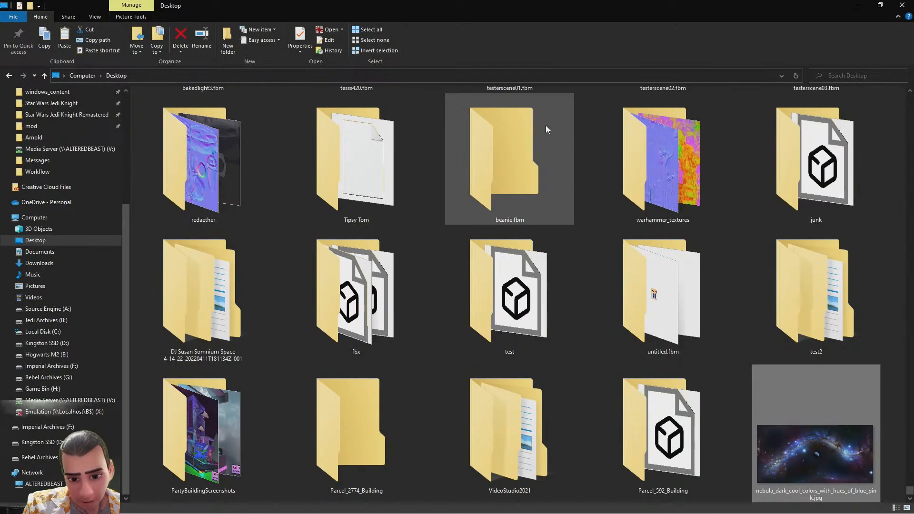
key("alt+Tab")
key("n")
key("n")
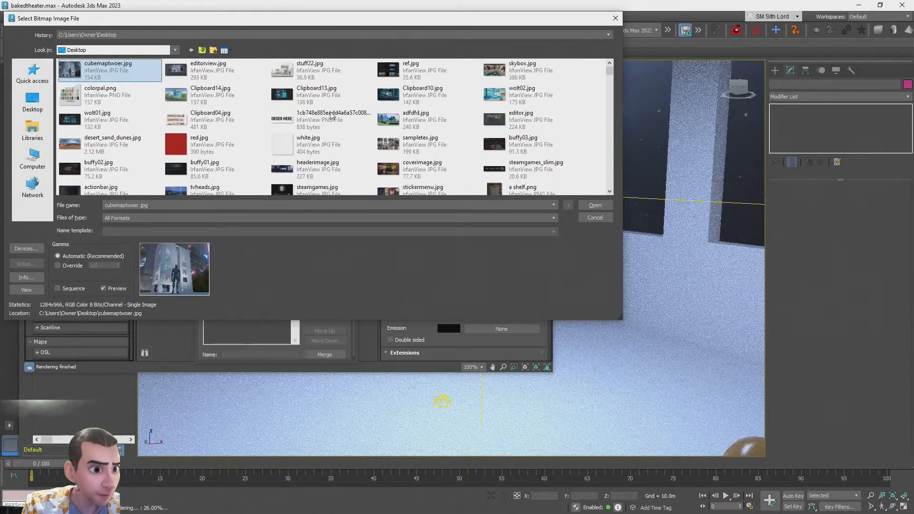
double_click(506, 76)
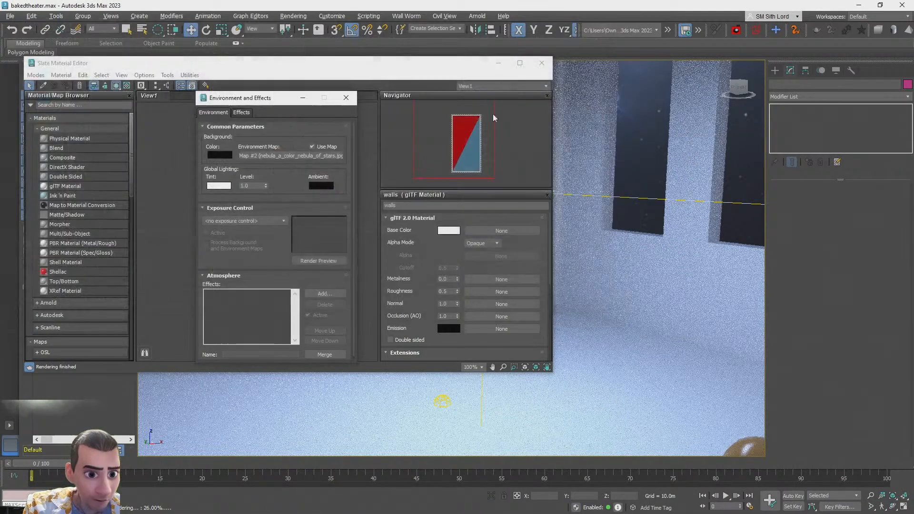
left_click(346, 99)
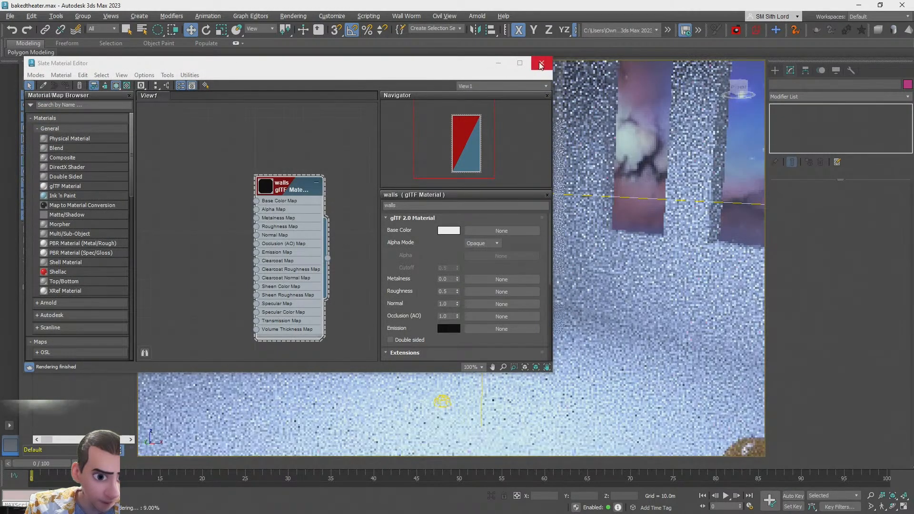
left_click(541, 63)
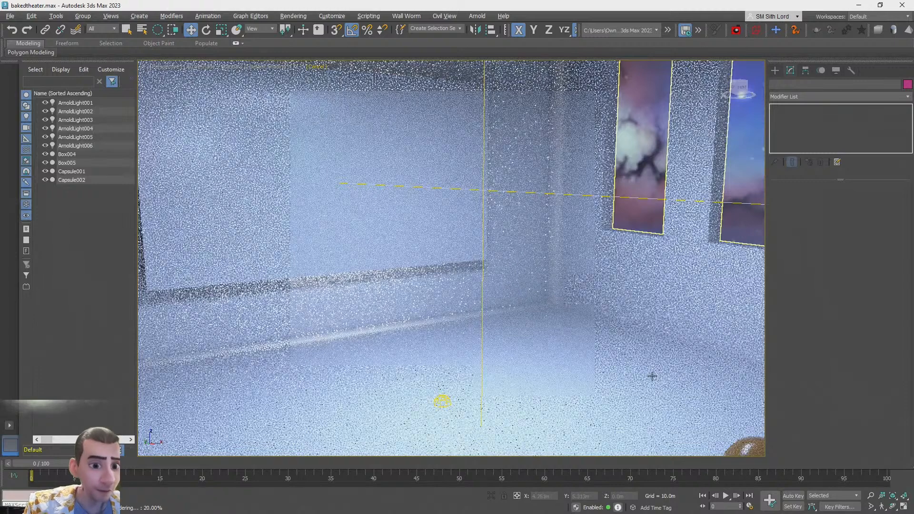
scroll(744, 343, "down", 10)
scroll(721, 346, "up", 5)
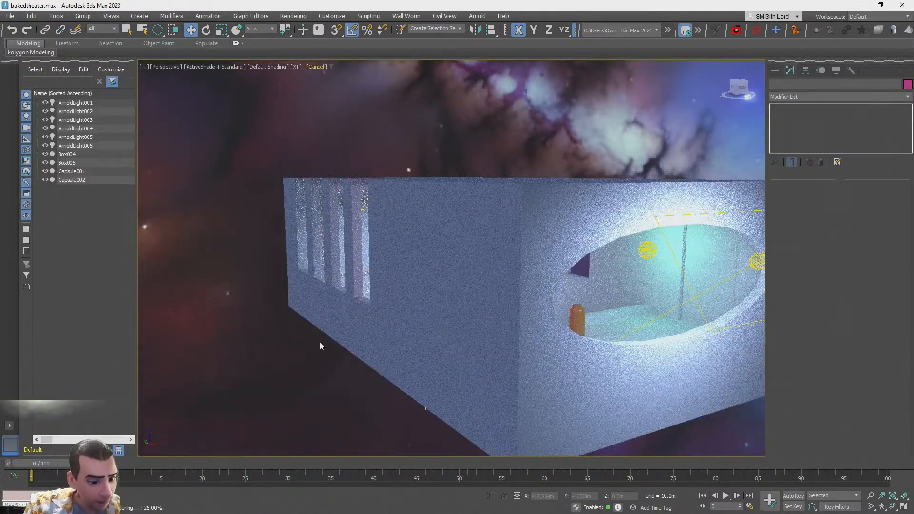
key("alt+Tab")
left_click(597, 191)
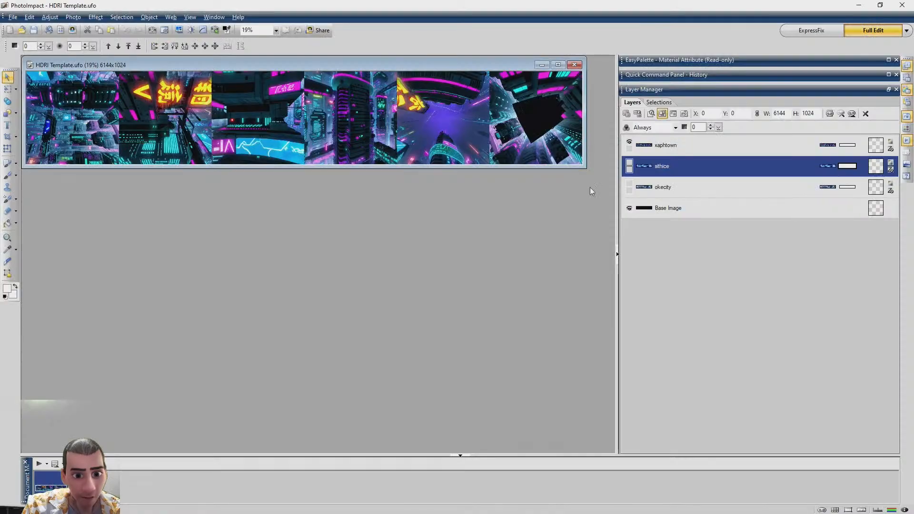
key("alt+Tab")
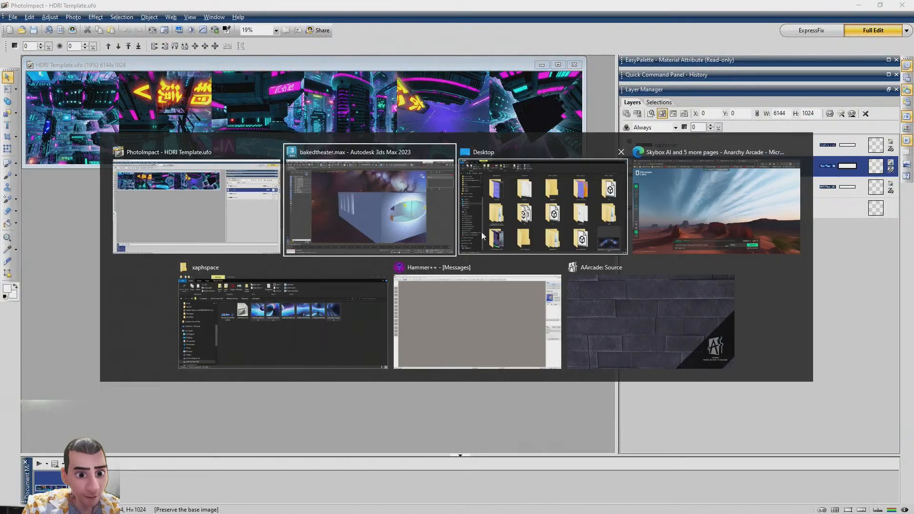
left_click(547, 205)
left_click_drag(675, 6, 608, 133)
key("Up")
key("Down")
left_click_drag(629, 376, 362, 38)
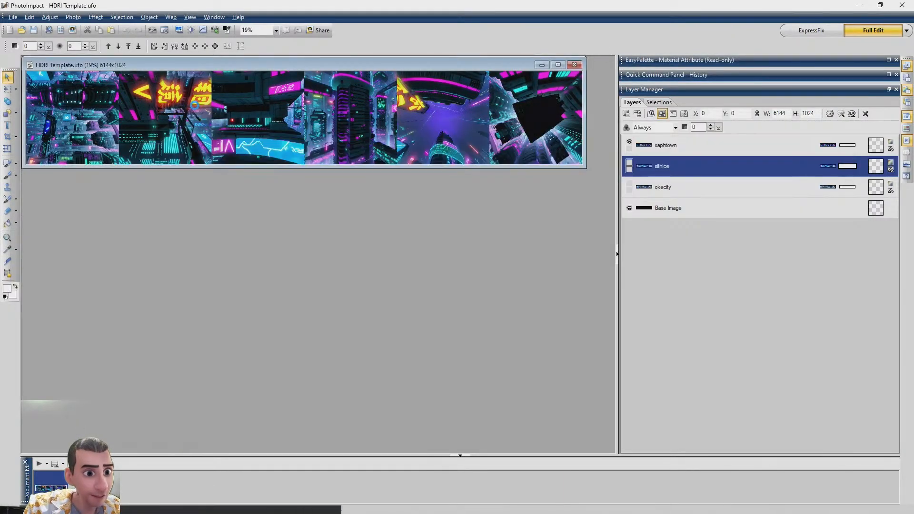
key("Delete")
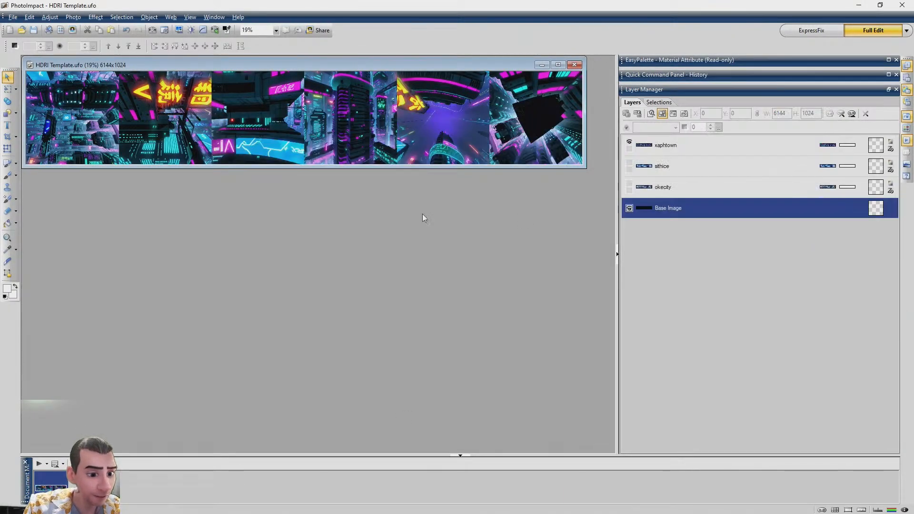
Switch to the browser and search the web for hdri to cubemap in a new tab
key("alt+Tab")
left_click(690, 206)
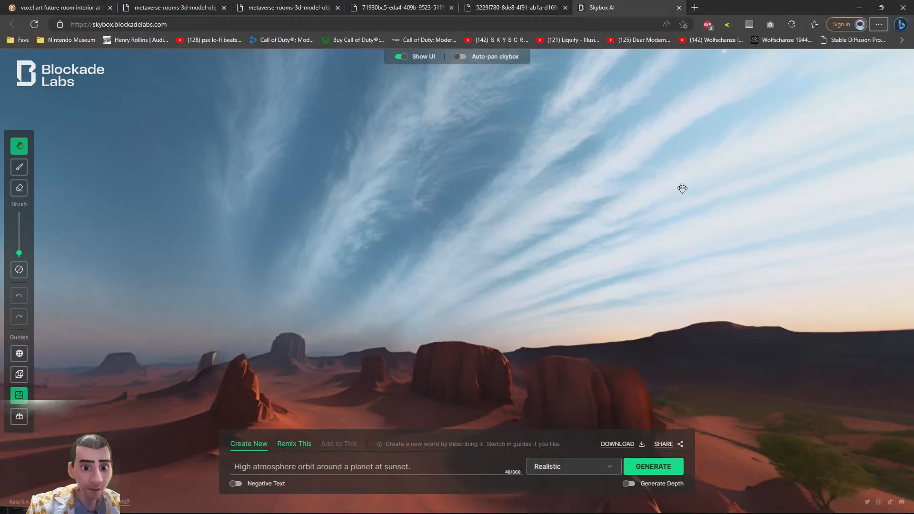
key("ctrl+t")
type("hdri to cubemap")
key("Return")
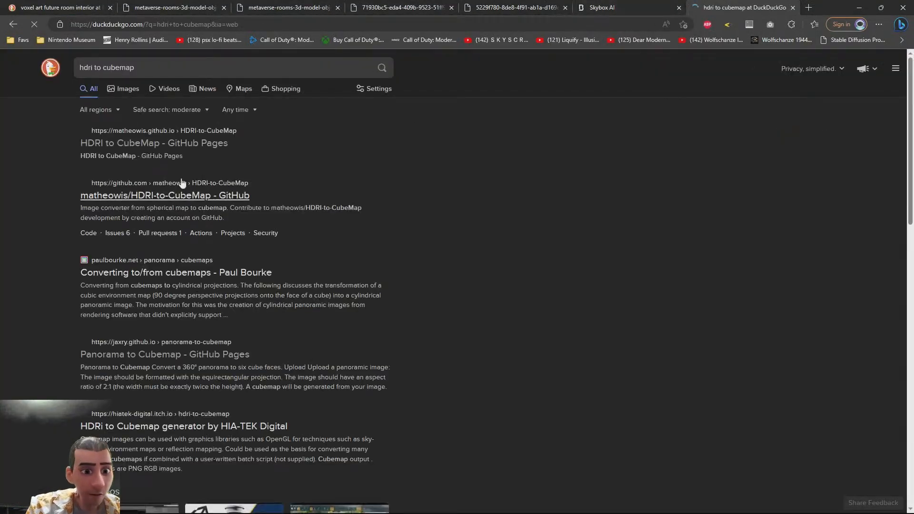
Open HDRI to CubeMap and upload the nebula_dark_cool_colors_with_hues_of_blue_pink.jpg panorama from the Desktop
left_click(147, 141)
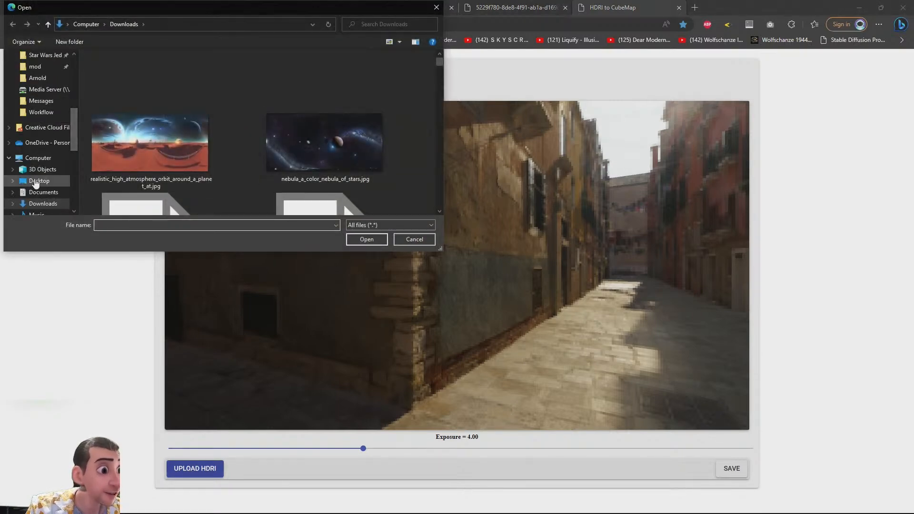
left_click(38, 181)
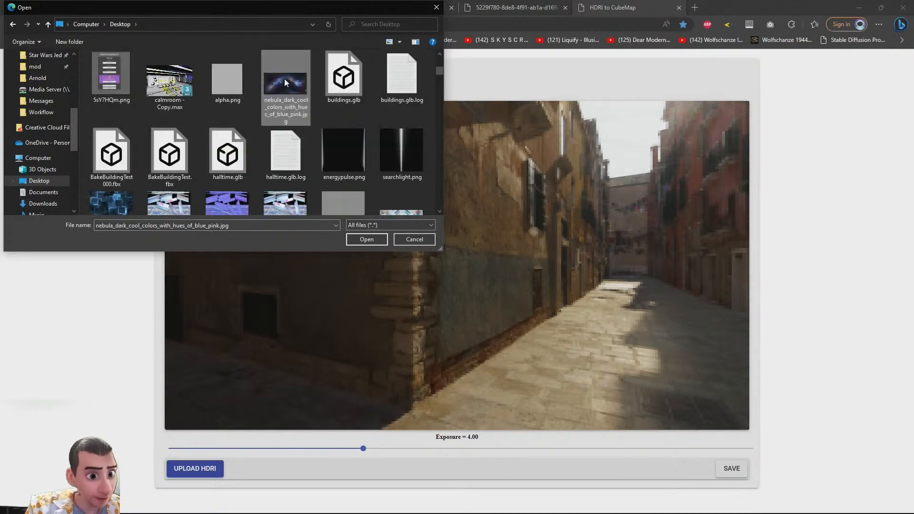
double_click(285, 78)
left_click_drag(471, 308, 543, 269)
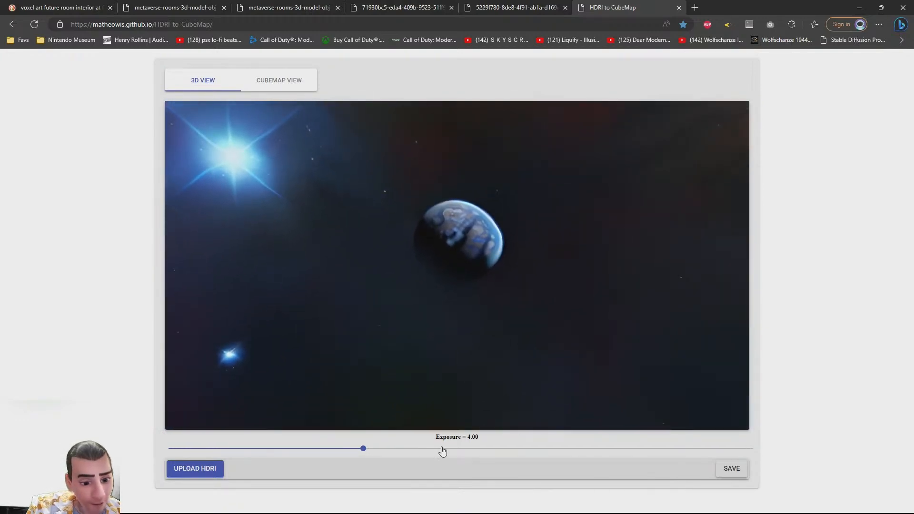
Export the cubemap as 1024 png pieces in the horizontal six-face strip layout
left_click(292, 83)
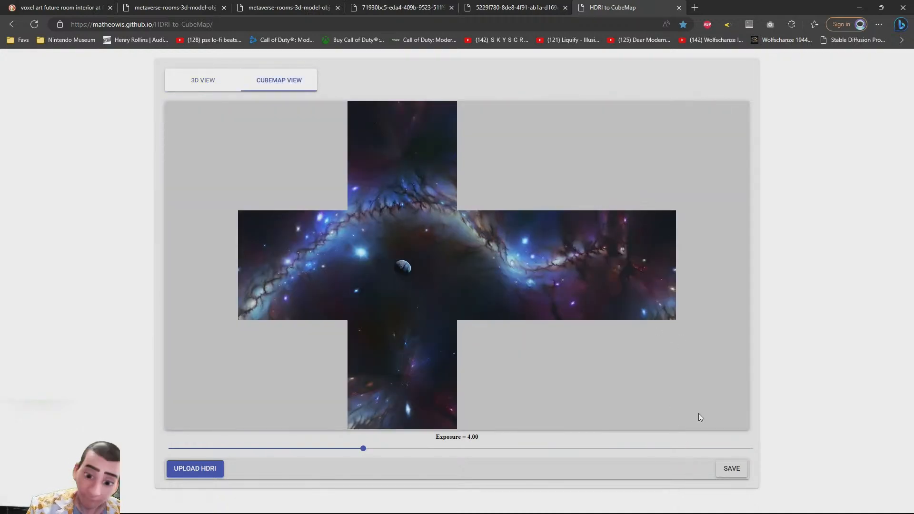
left_click(732, 470)
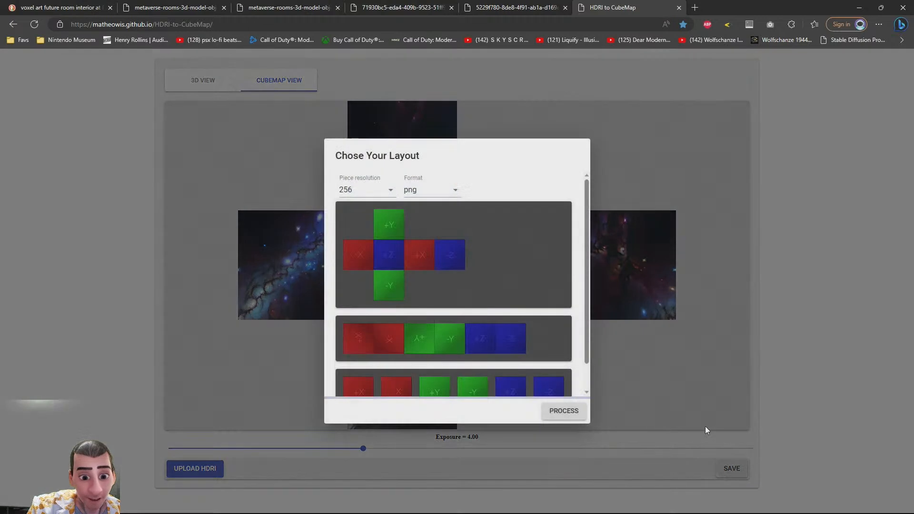
left_click(389, 192)
left_click(352, 236)
left_click(413, 348)
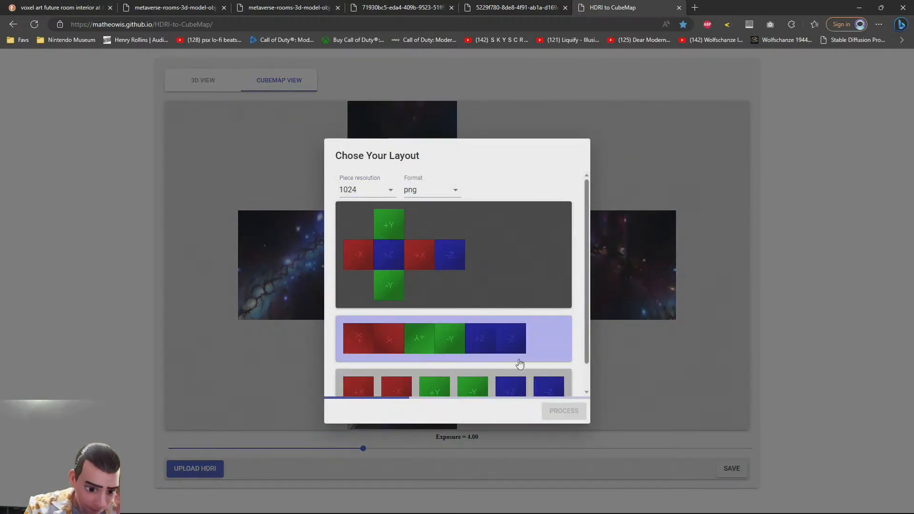
left_click(567, 412)
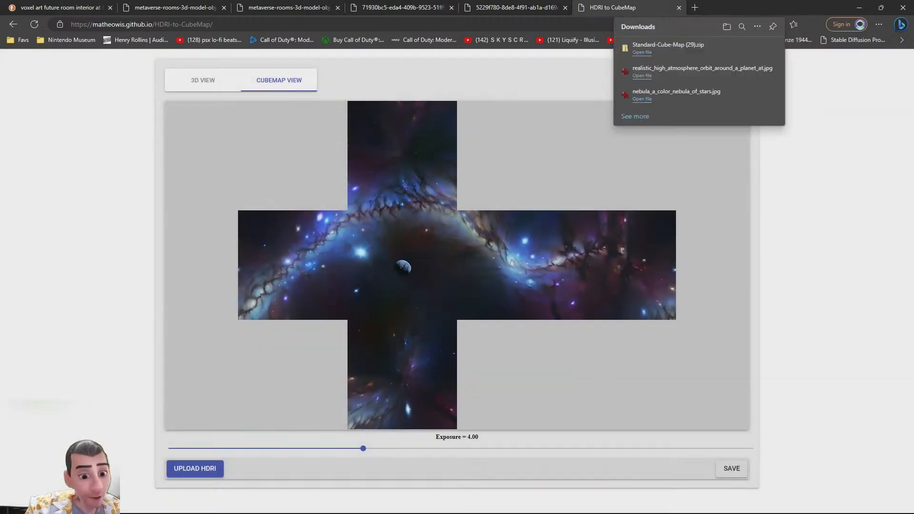
Extract Standard-Cube-Map (29).zip in Downloads to its own folder and open the extracted StandardCubeMap.png
key("alt+Tab")
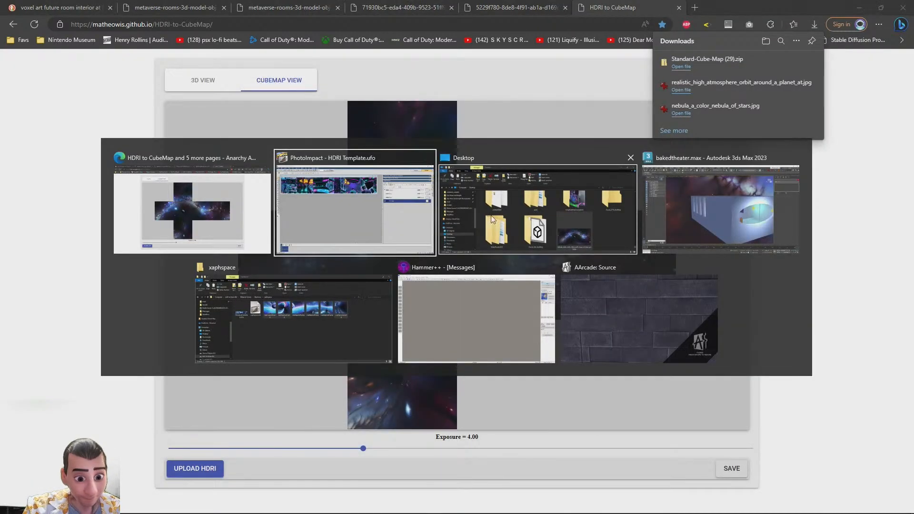
left_click(553, 211)
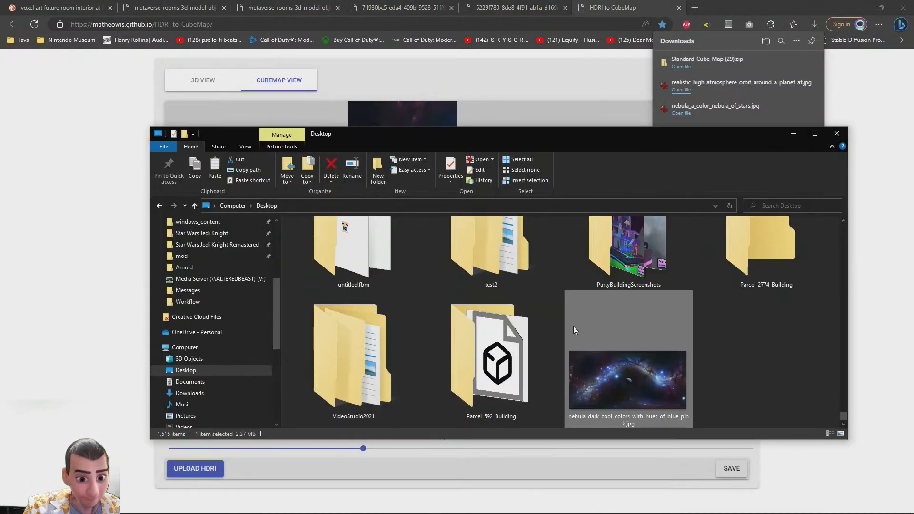
left_click(190, 393)
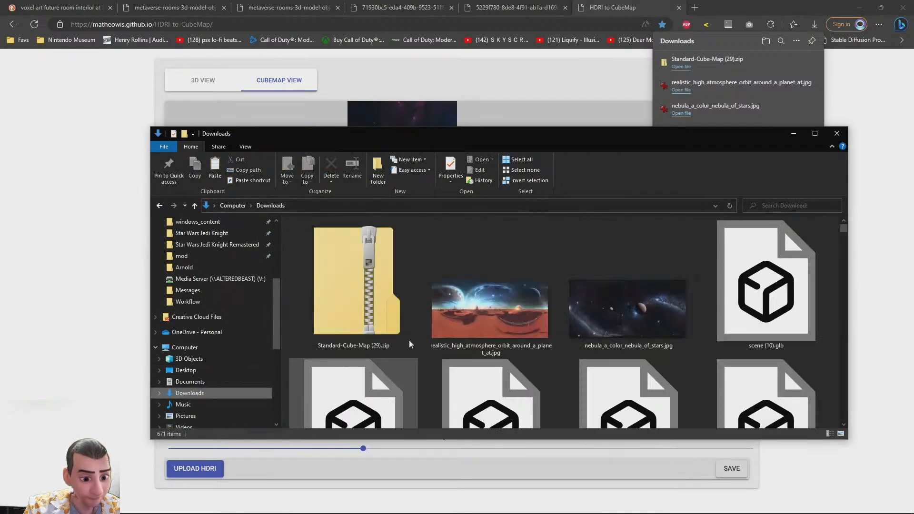
right_click(409, 286)
mouse_move(315, 121)
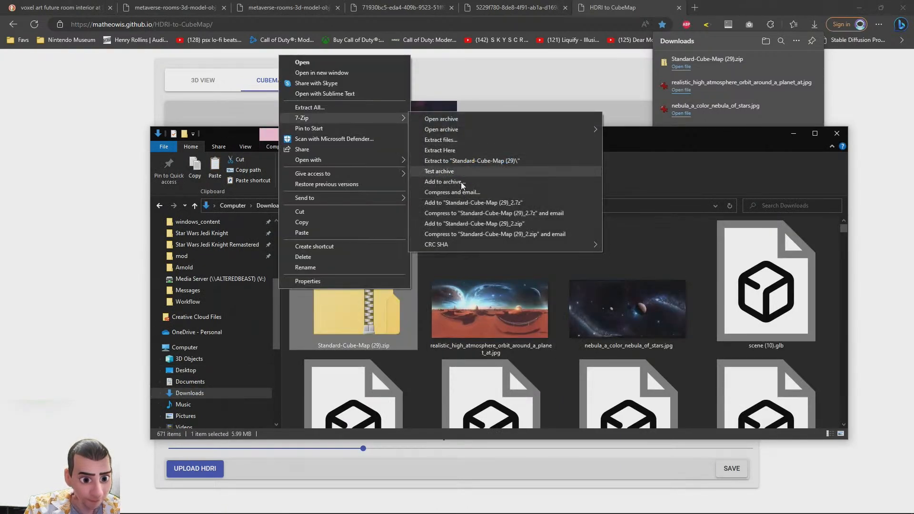
left_click(488, 161)
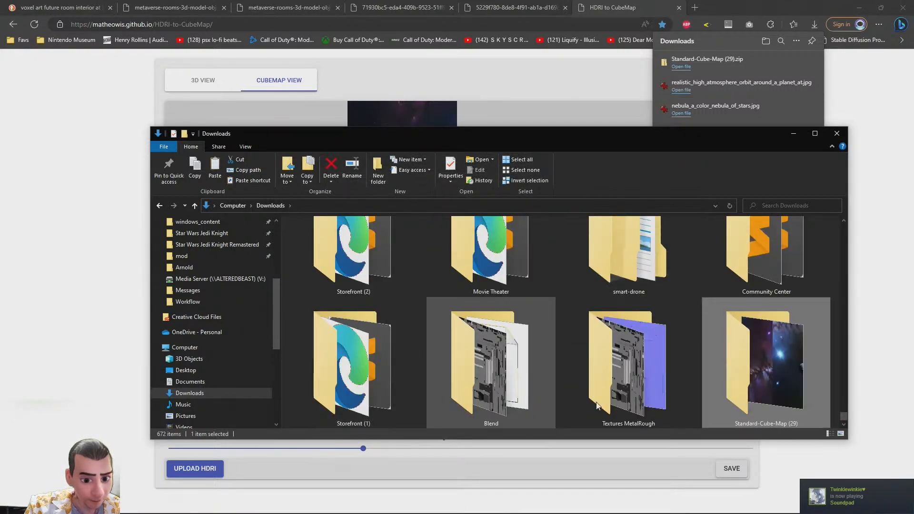
double_click(742, 393)
double_click(322, 257)
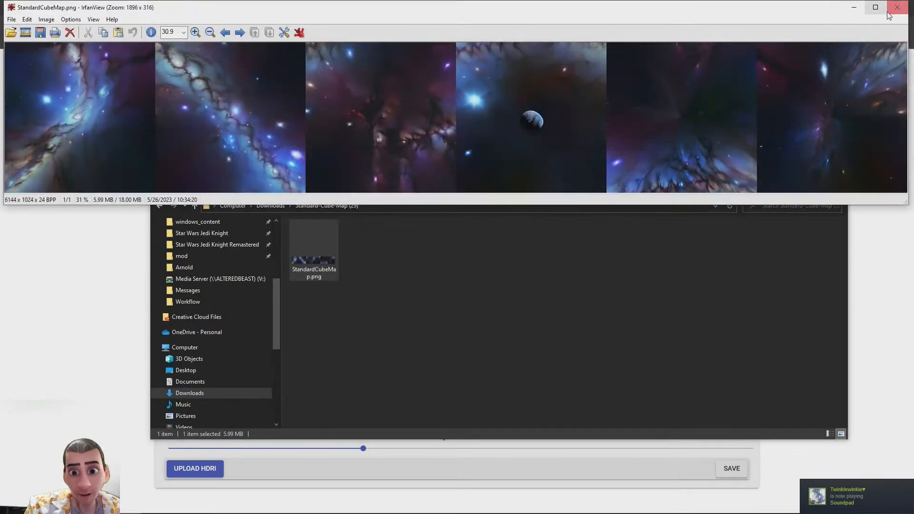
left_click(897, 7)
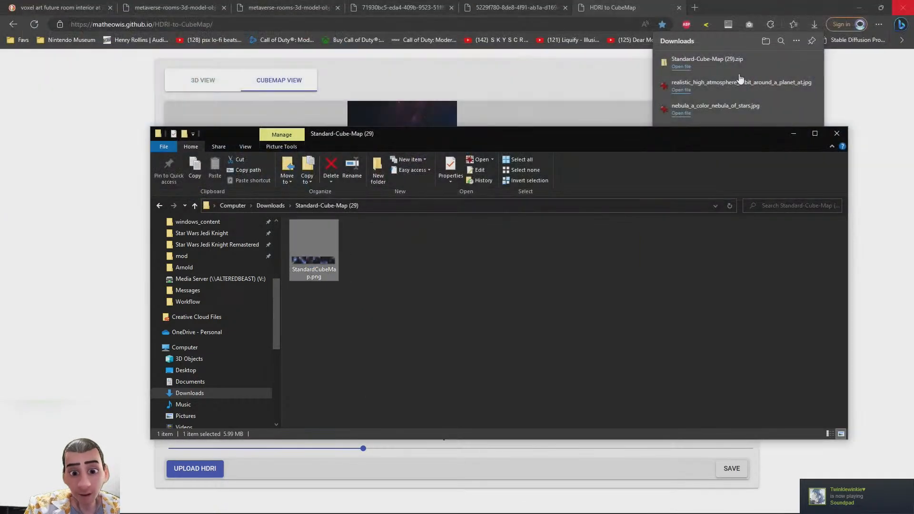
Paste the cube strip into the HDRI Template as a new layer and save it as a web page to the Desktop, overwriting existing images
key("alt+Tab")
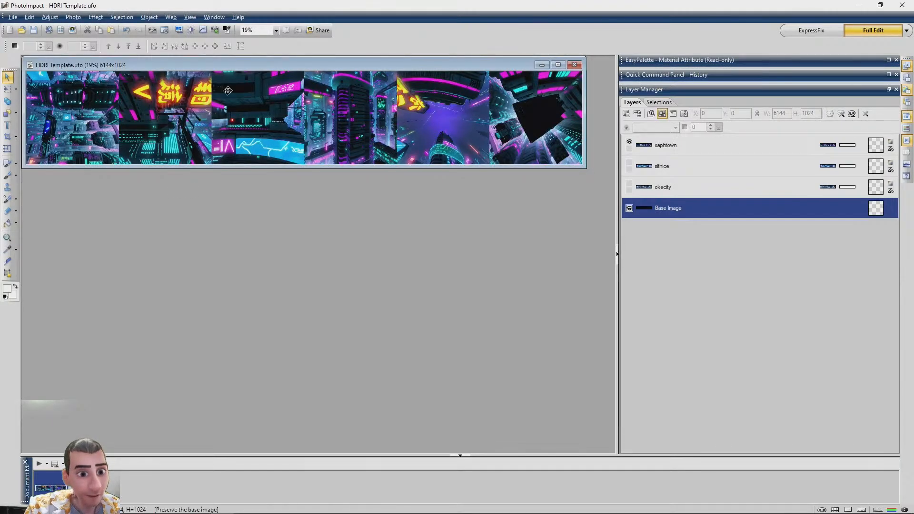
key("ctrl+v")
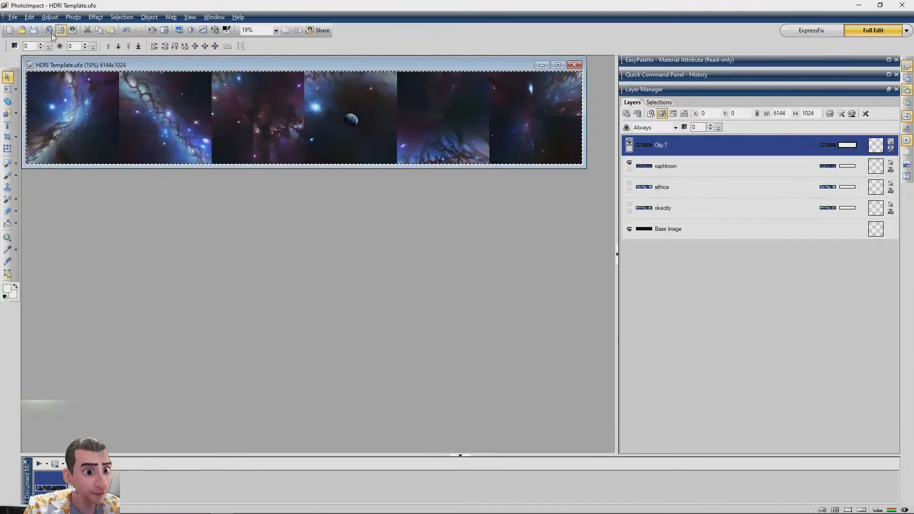
left_click(13, 18)
mouse_move(34, 120)
mouse_move(137, 142)
left_click(231, 170)
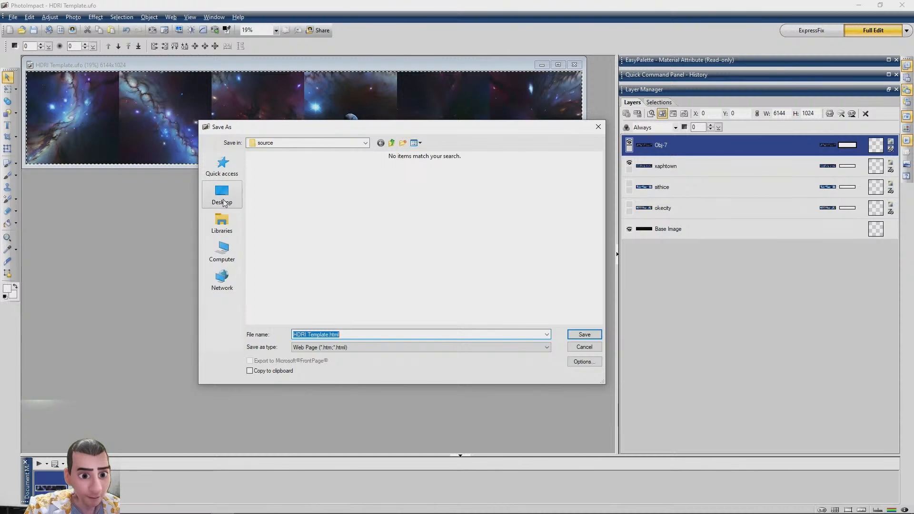
left_click(222, 195)
left_click(584, 334)
left_click(487, 264)
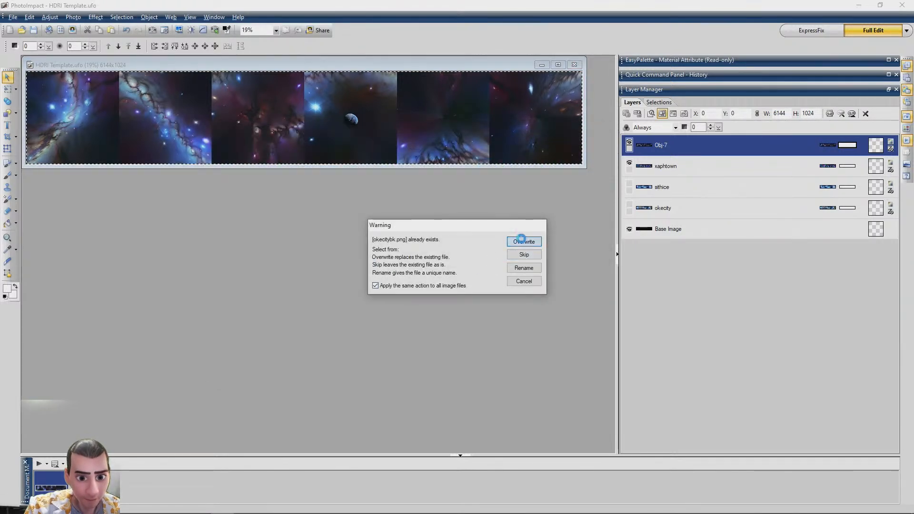
left_click(523, 242)
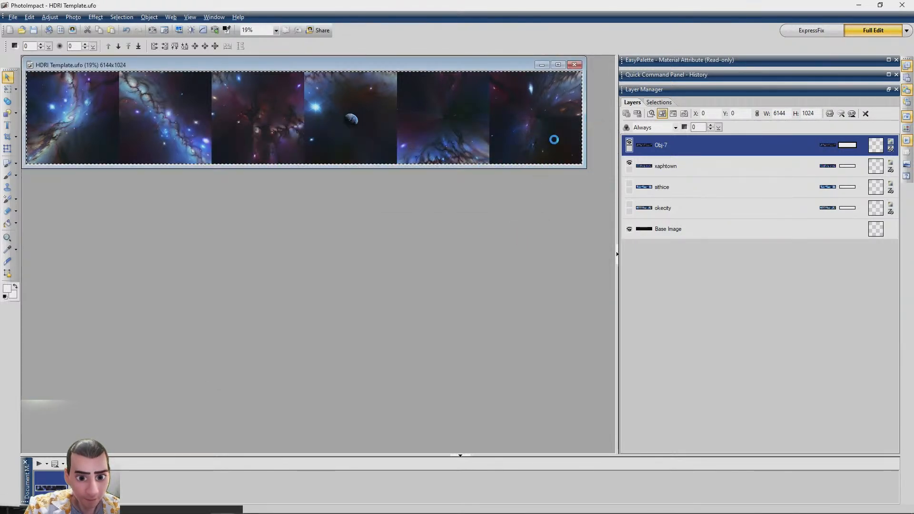
Close the HDRI Template document and exit PhotoImpact
left_click(574, 66)
left_click(476, 271)
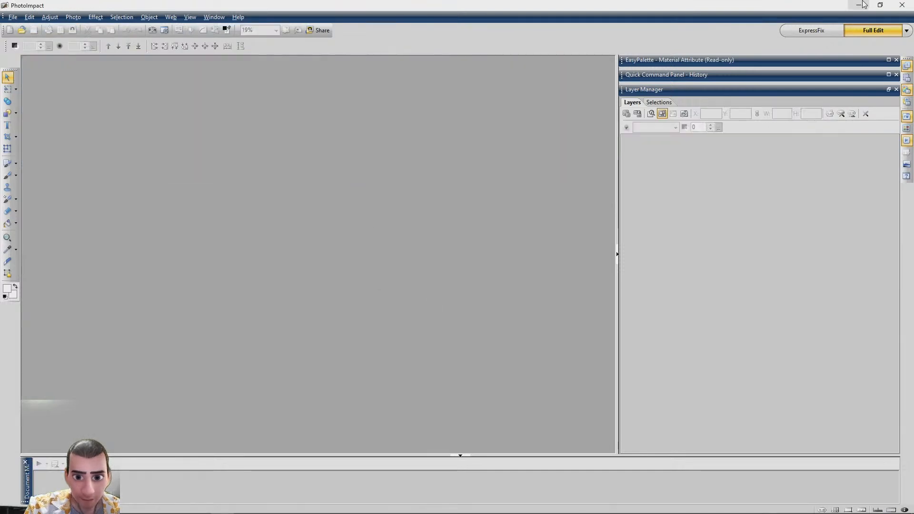
left_click(898, 5)
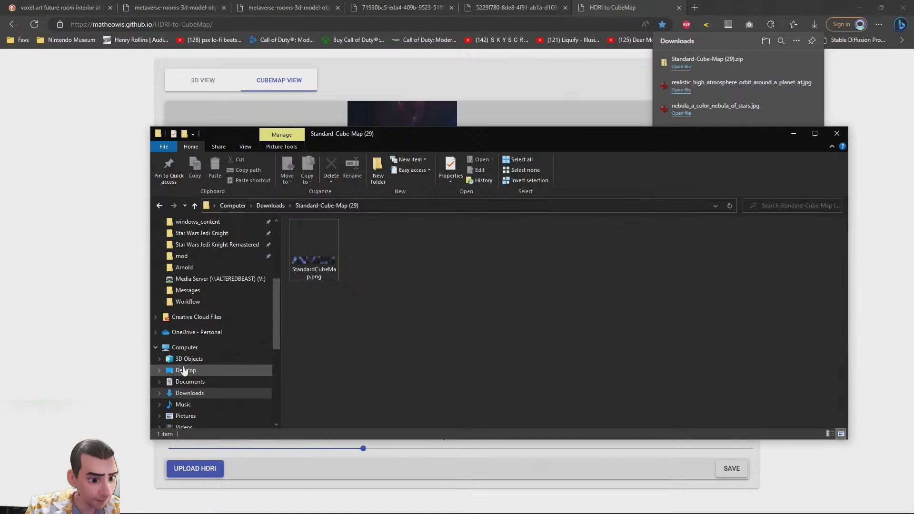
Open the images folder on the Desktop to inspect the exported cube face images
left_click(184, 370)
key("End")
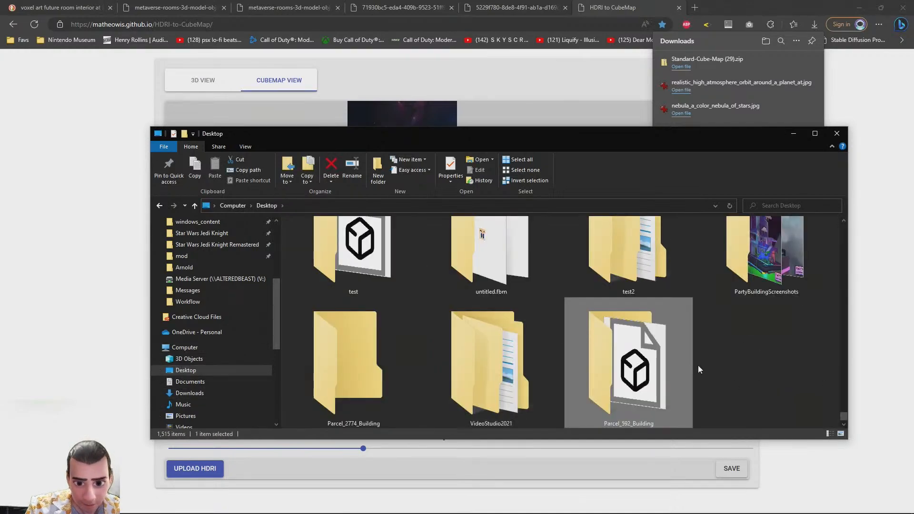
scroll(704, 349, "up", 10)
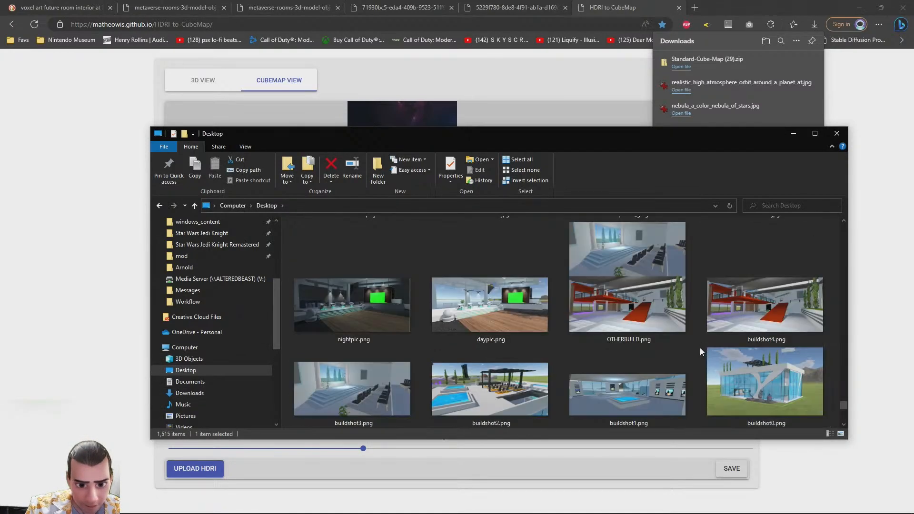
scroll(699, 347, "up", 10)
double_click(518, 376)
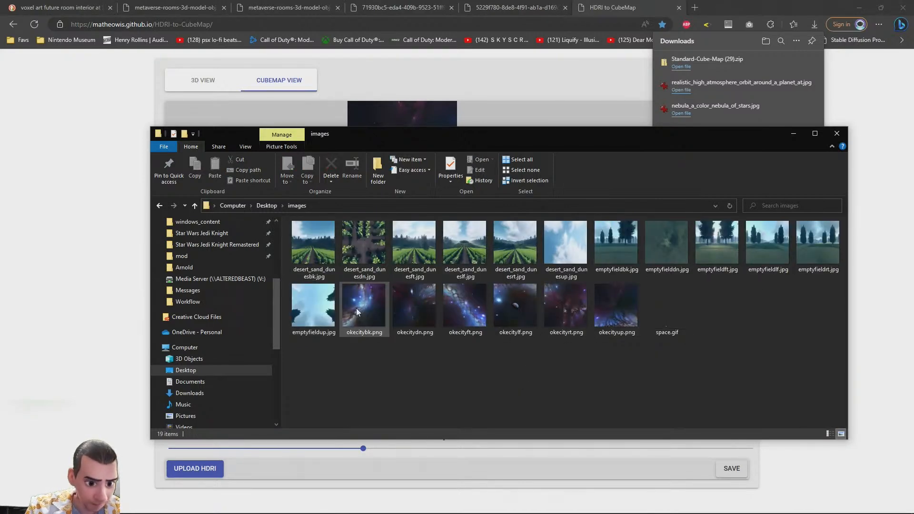
left_click(62, 200)
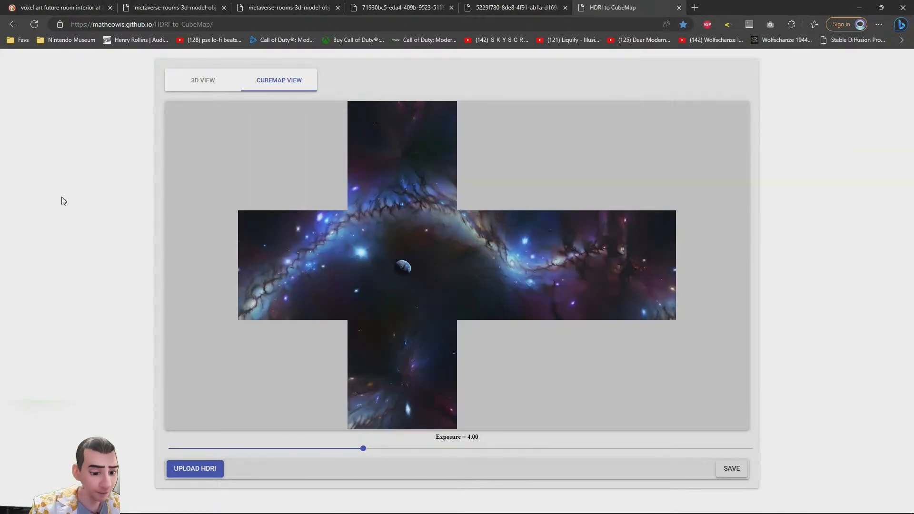
key("ctrl+shift+o")
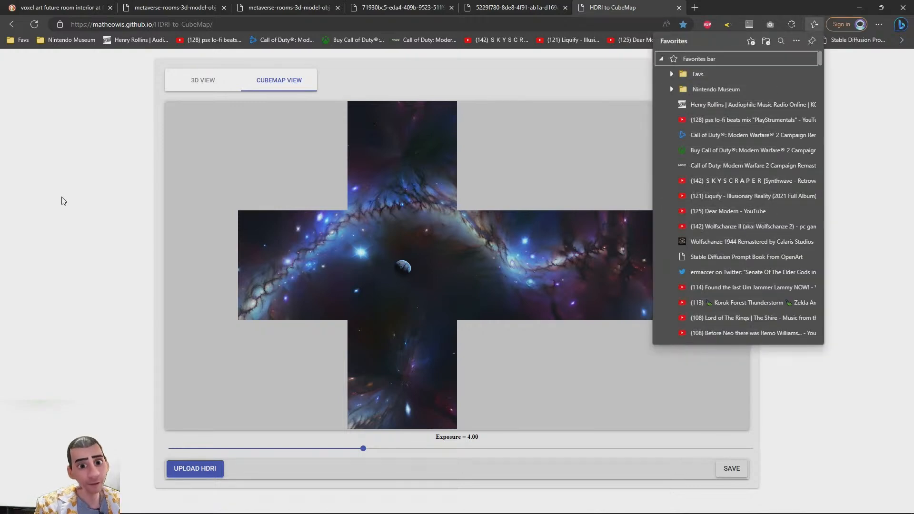
type("hackmd")
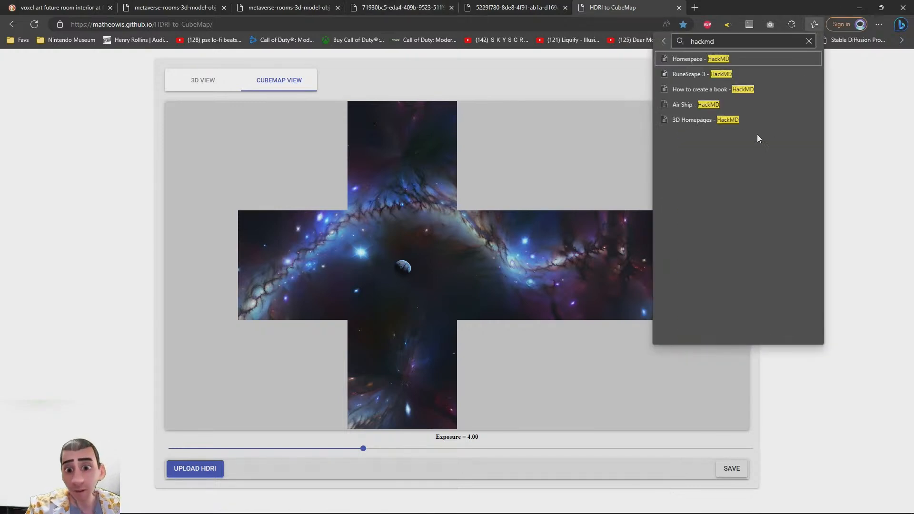
left_click(689, 75)
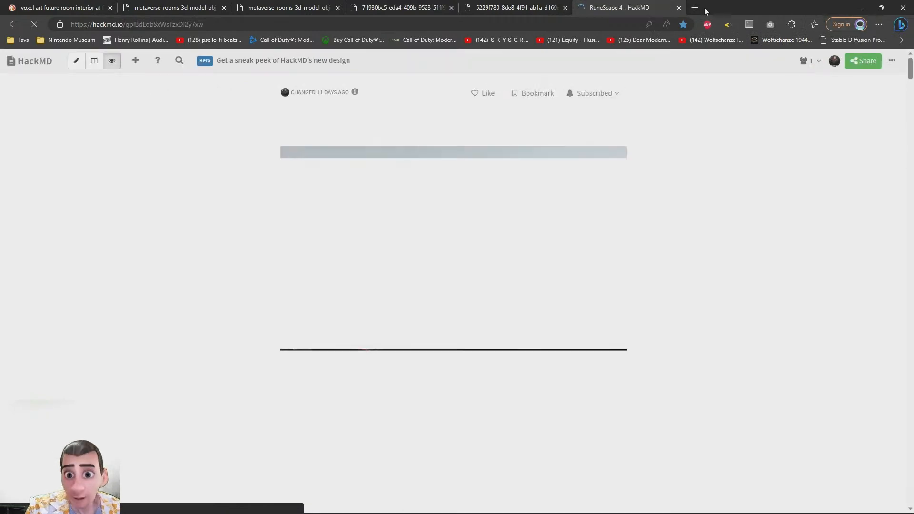
middle_click(625, 3)
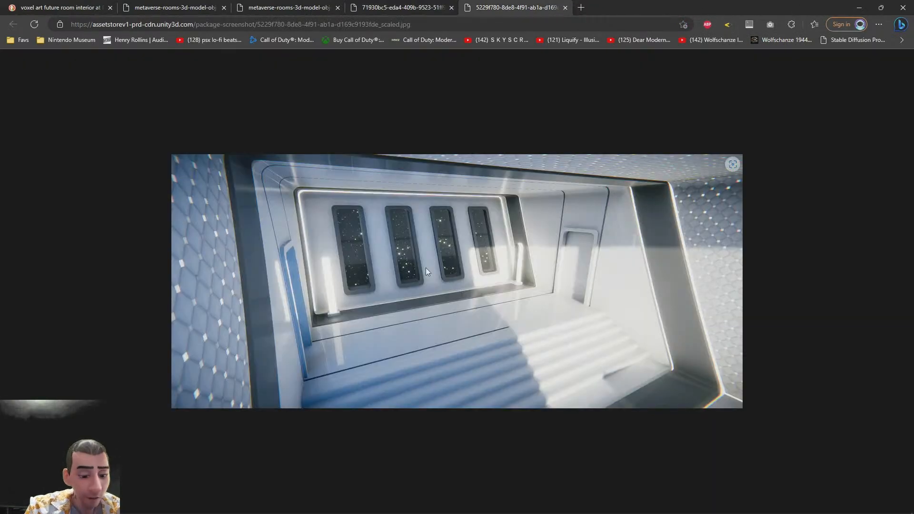
Close the xaphspace skybox folder window
key("alt+Tab")
left_click(270, 302)
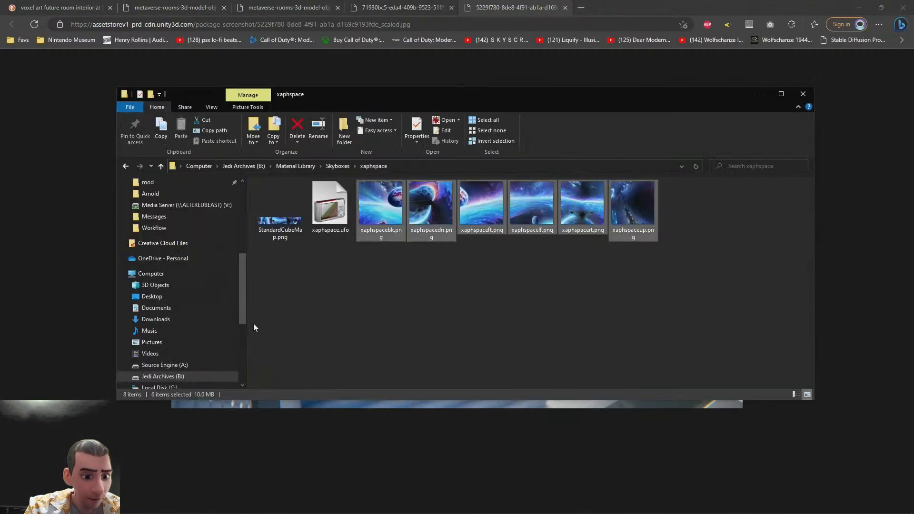
left_click(803, 95)
key("alt+Tab")
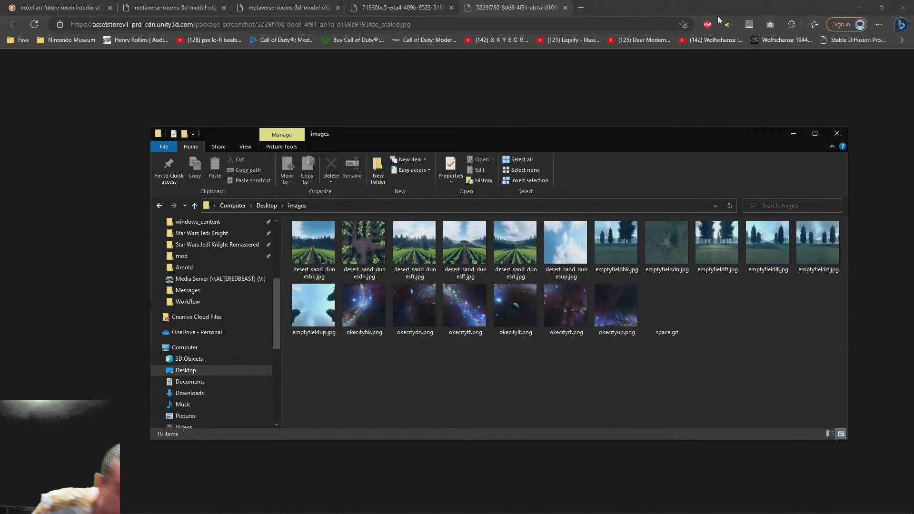
Open the RuneScape HackMD note in a new tab to read its cubemap face mapping table, then close it
left_click(666, 4)
key("ctrl+t")
key("ctrl+shift+o")
type("hackmd")
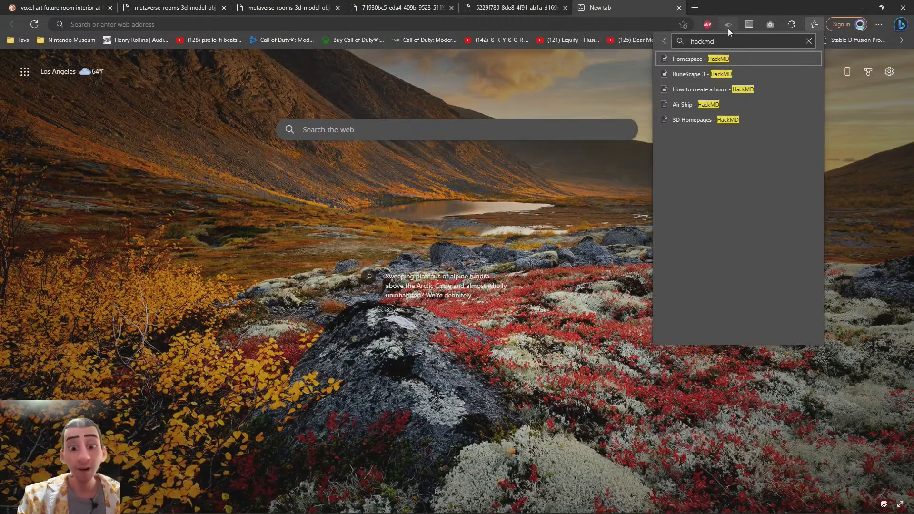
left_click(687, 73)
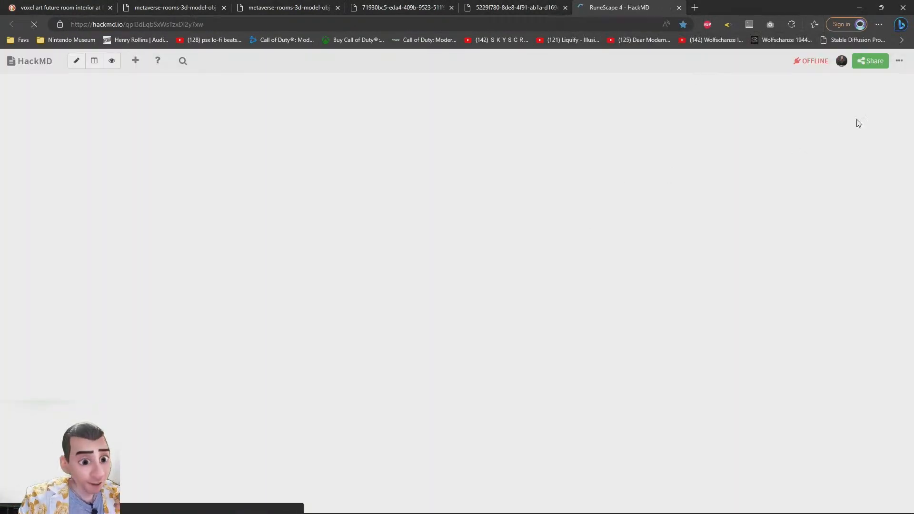
left_click_drag(910, 66, 897, 505)
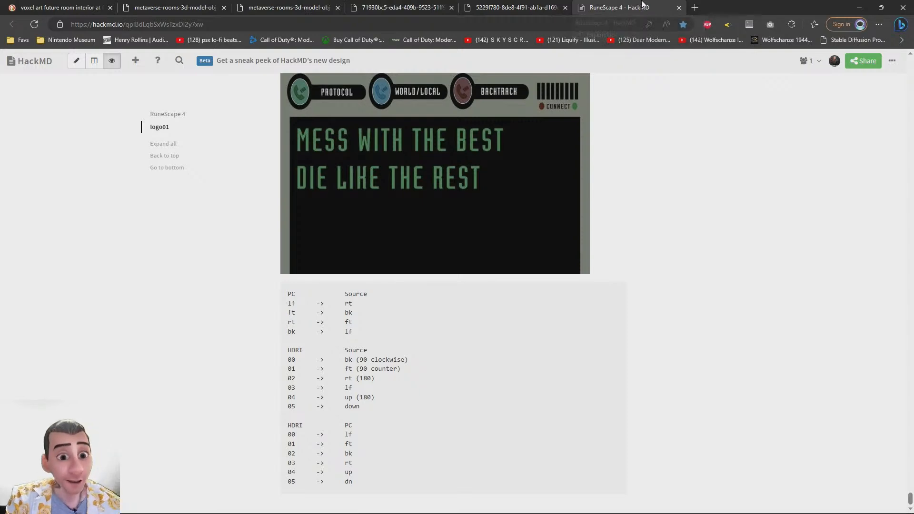
middle_click(643, 3)
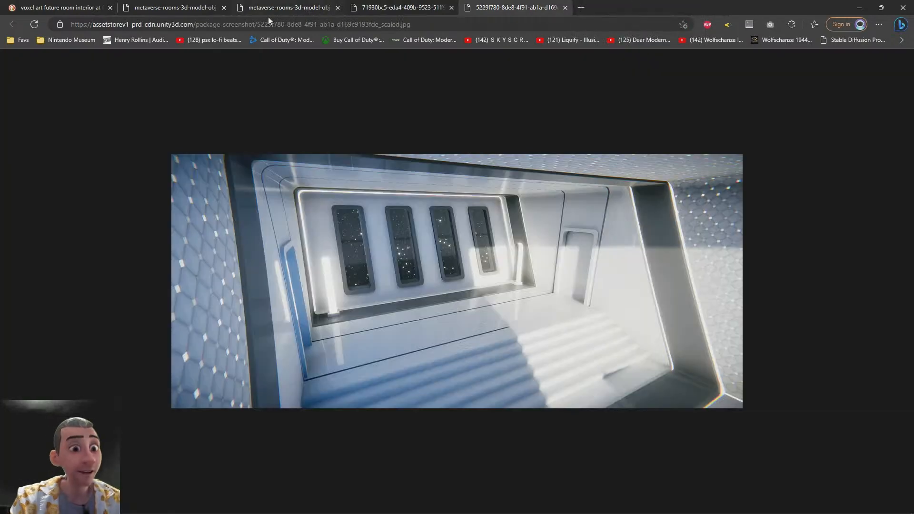
Open playcanvas.com in a new tab and go to the account's Projects page
left_click(862, 6)
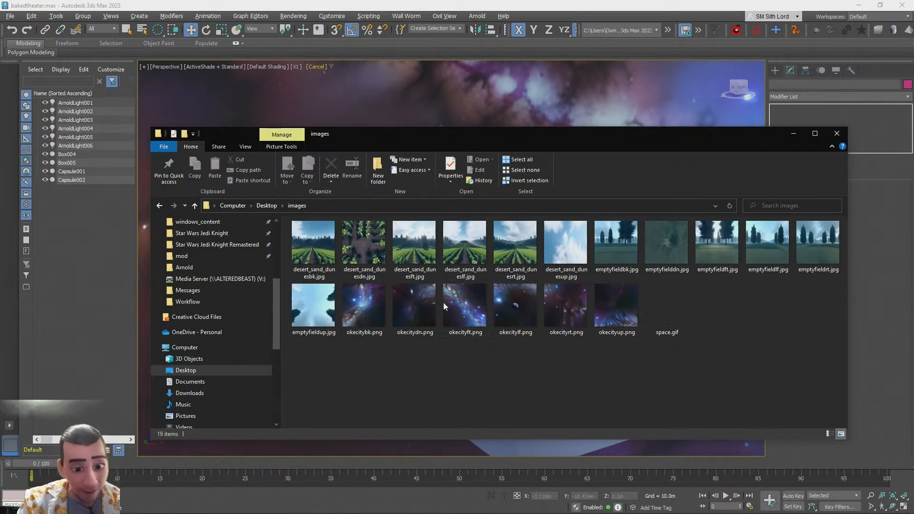
left_click(105, 505)
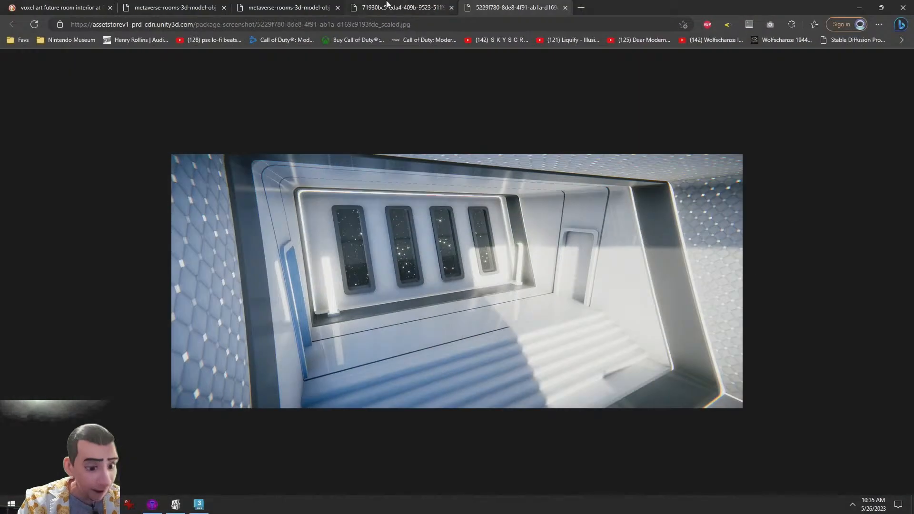
key("ctrl+t")
type("playcan")
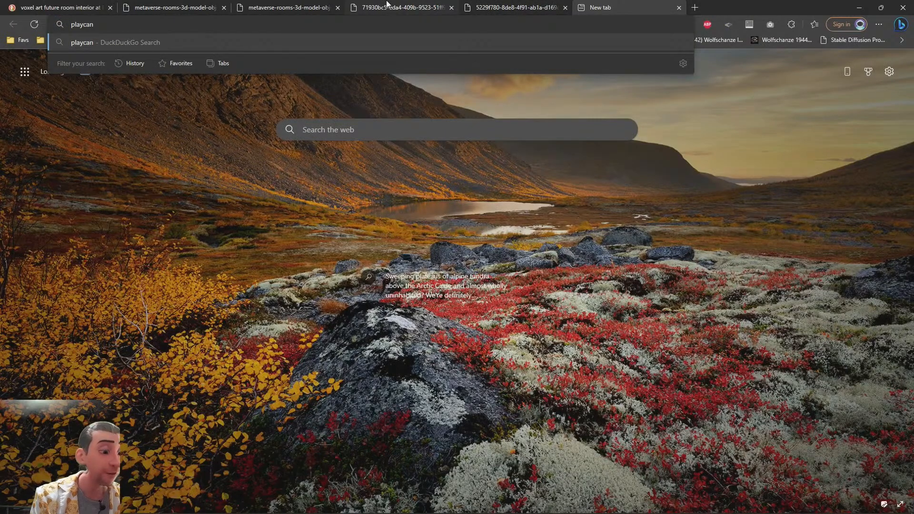
type("vas.com")
key("Return")
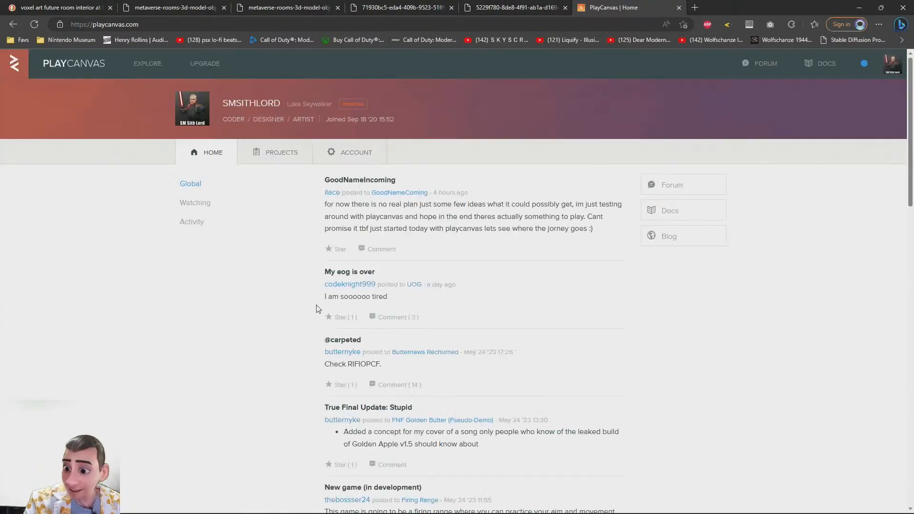
left_click(275, 159)
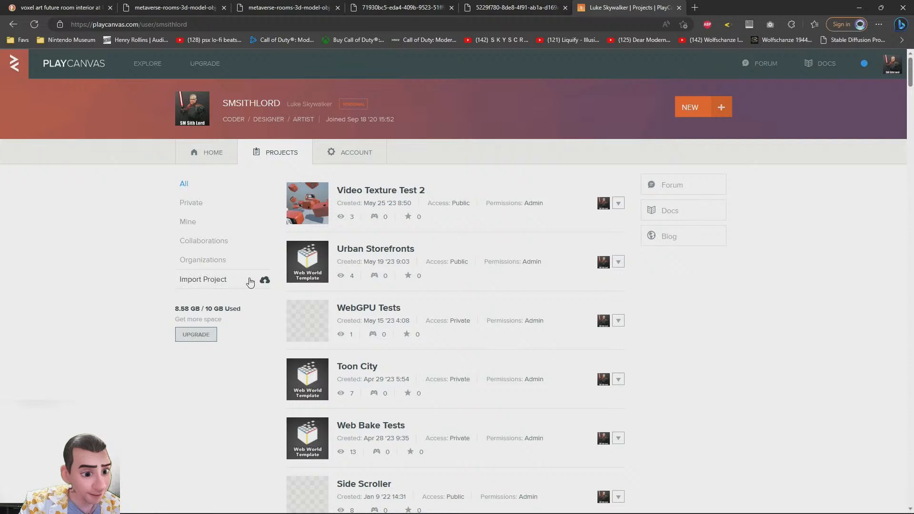
Import a zipped project from the Downloads folder into PlayCanvas
left_click(194, 284)
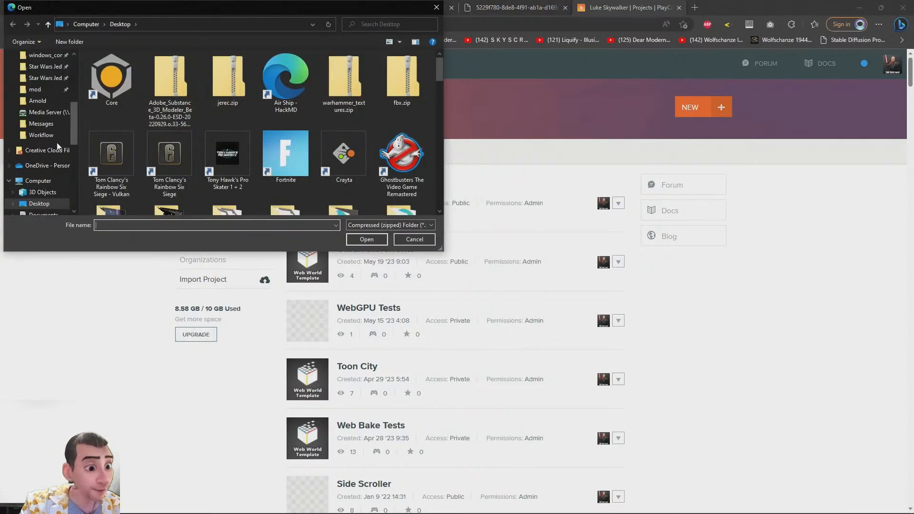
scroll(40, 181, "down", 2)
left_click(41, 182)
left_click(168, 112)
key("Right")
key("Right")
key("Right")
key("Right")
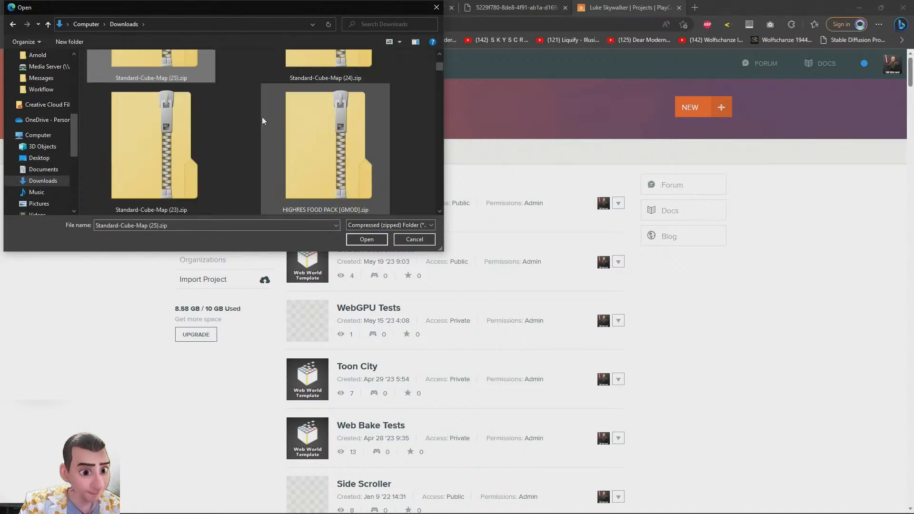
scroll(232, 136, "down", 2)
scroll(232, 136, "down", 3)
key("s")
key("s")
key("s")
key("s")
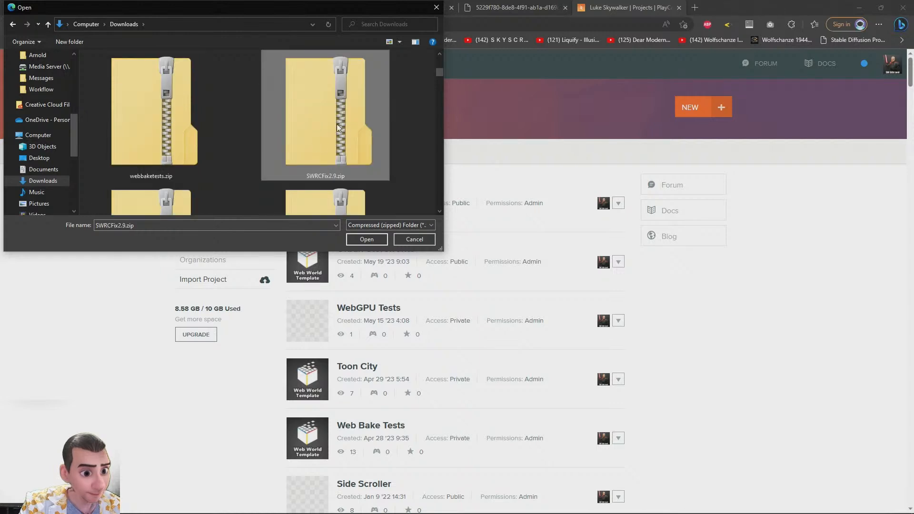
key("s")
key("s")
key("c")
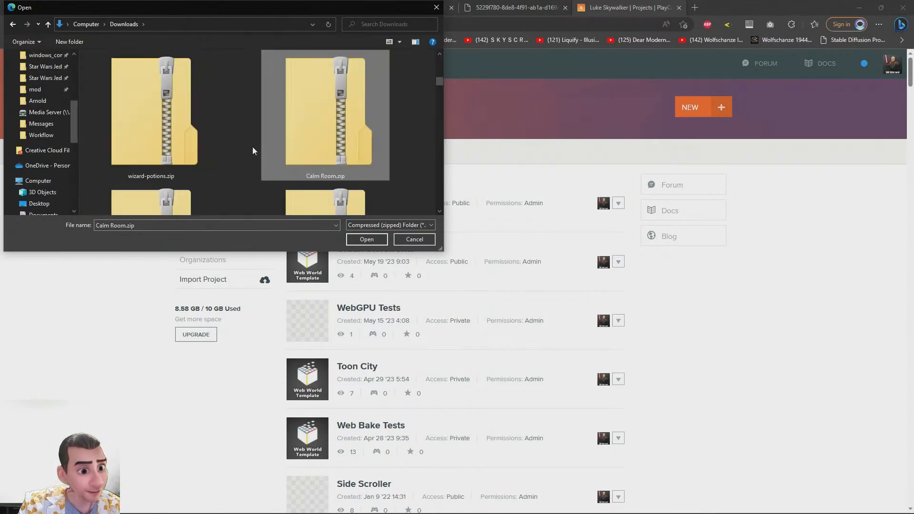
key("s")
key("w")
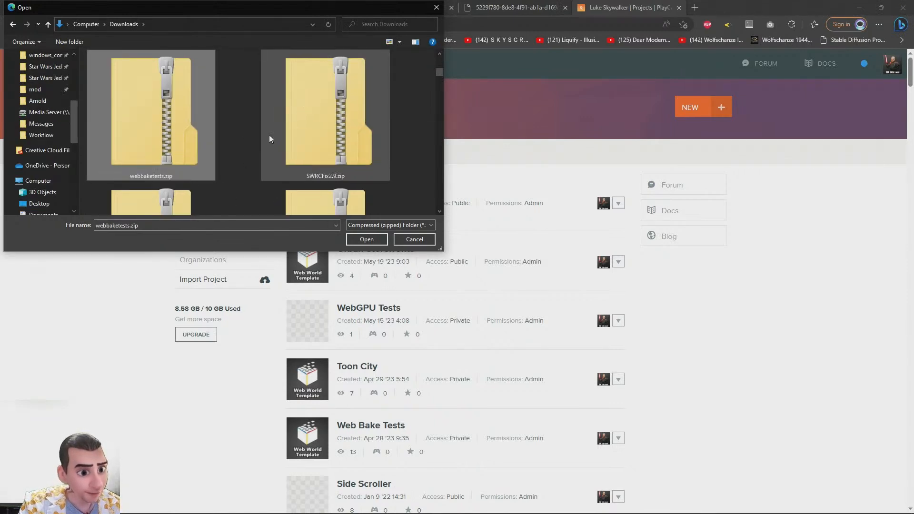
key("w")
double_click(321, 127)
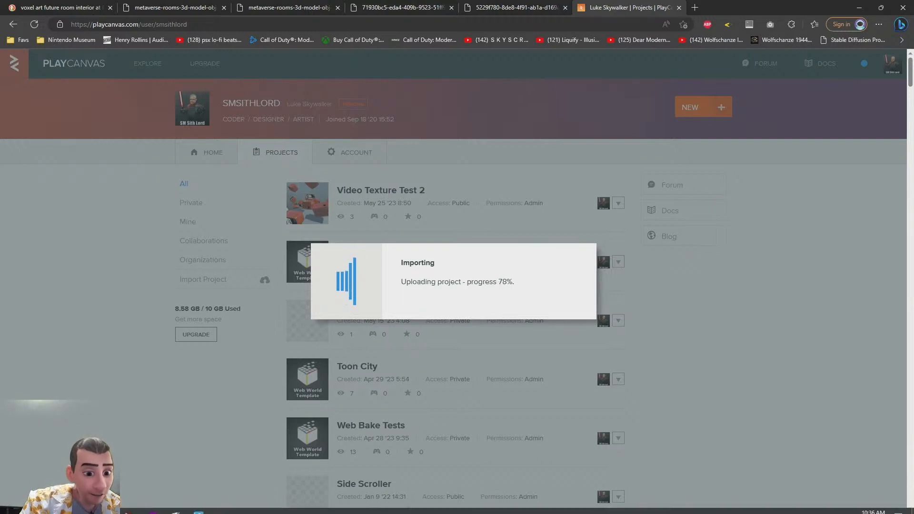
Delete both capsule placeholder objects from the theater room
left_click(197, 506)
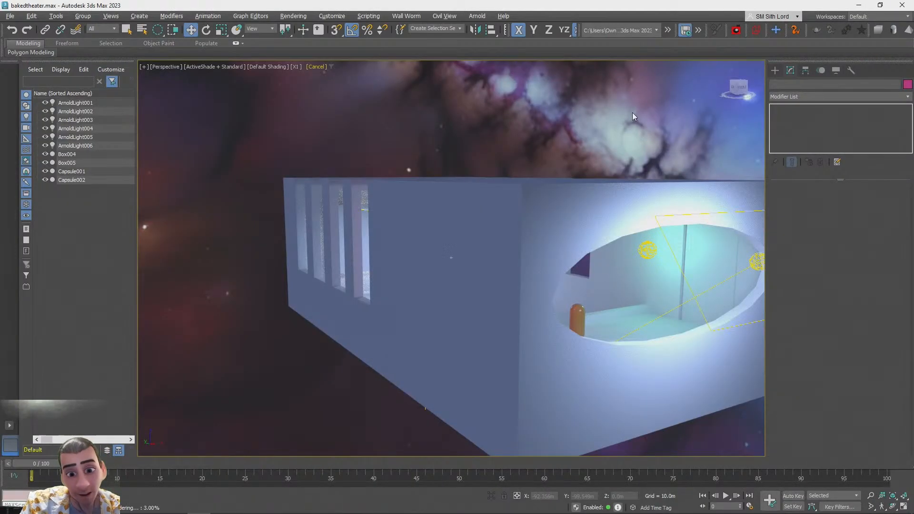
scroll(632, 113, "up", 6)
scroll(632, 112, "up", 2)
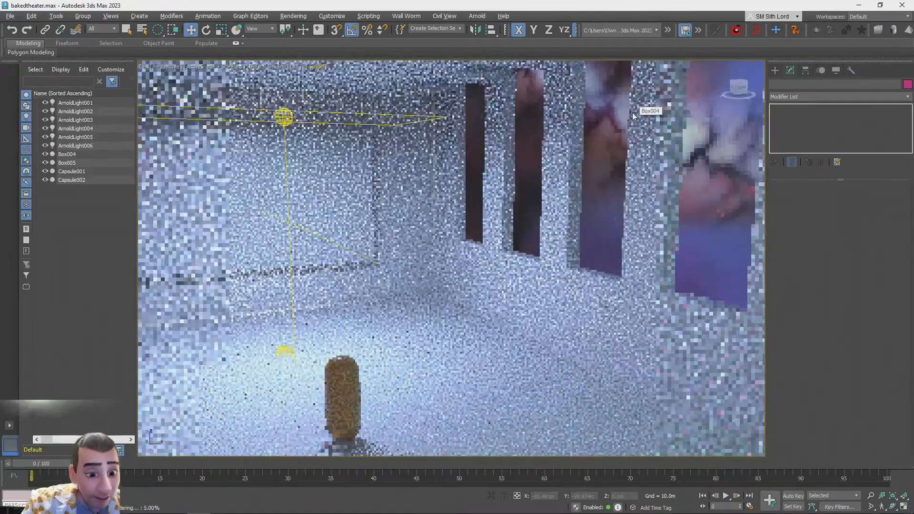
left_click(357, 379)
scroll(358, 378, "down", 2)
scroll(357, 378, "down", 5)
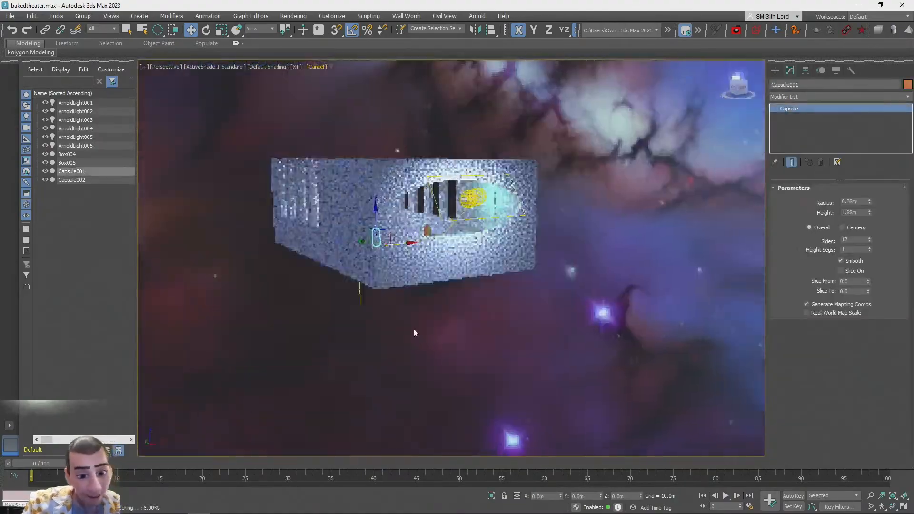
scroll(412, 343, "up", 5)
scroll(394, 313, "up", 5)
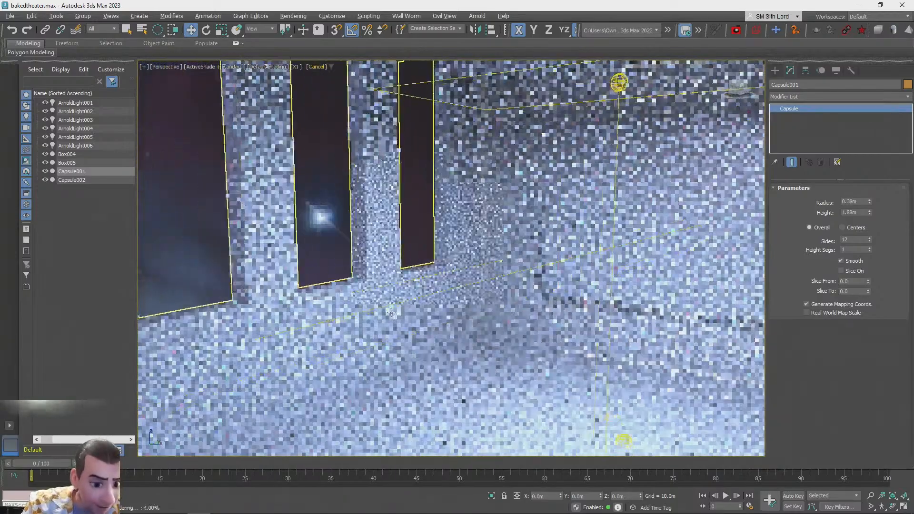
middle_click_drag(391, 312, 433, 421, "alt")
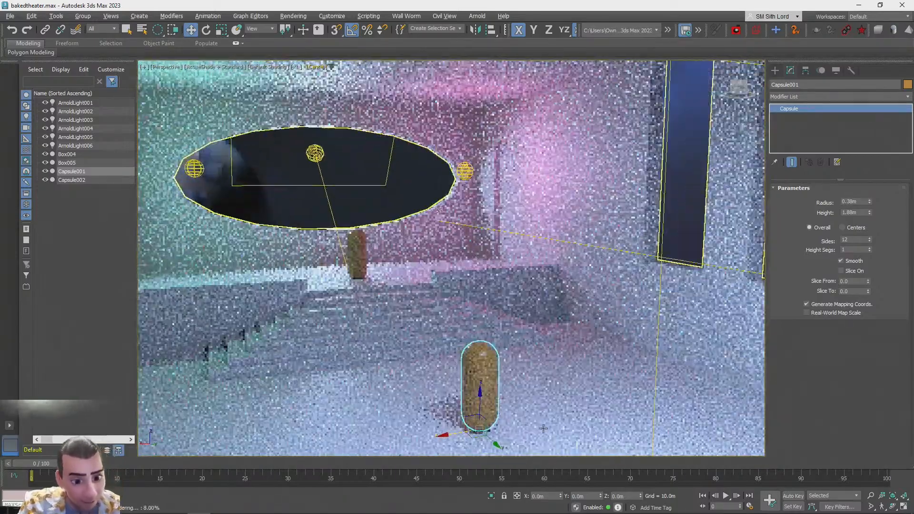
key("Delete")
left_click(362, 253)
key("Delete")
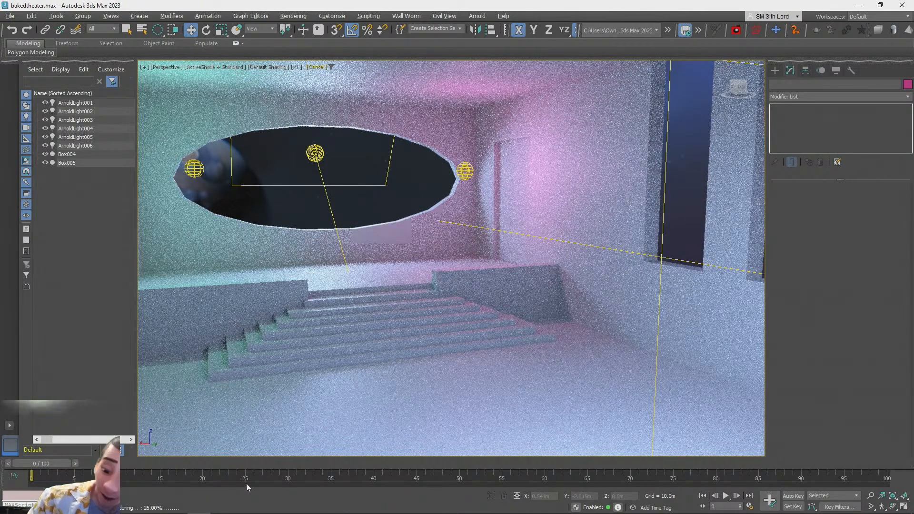
Inspect the lit theater interior and exterior in the viewport
mouse_move(2, 305)
middle_mouse_down("alt")
mouse_move(2, 271)
mouse_move(2, 304)
middle_mouse_up("alt")
scroll(477, 228, "down", 5)
scroll(496, 304, "up", 8)
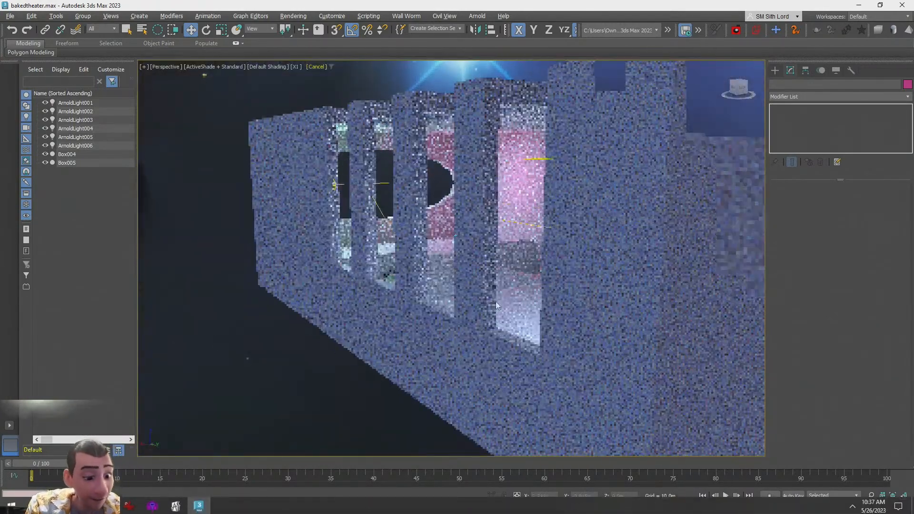
key("alt+Tab")
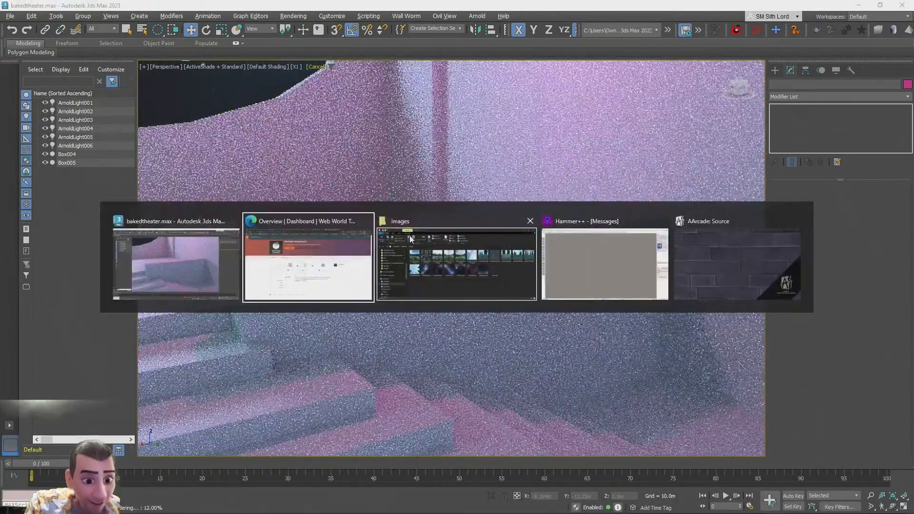
key("alt+Tab")
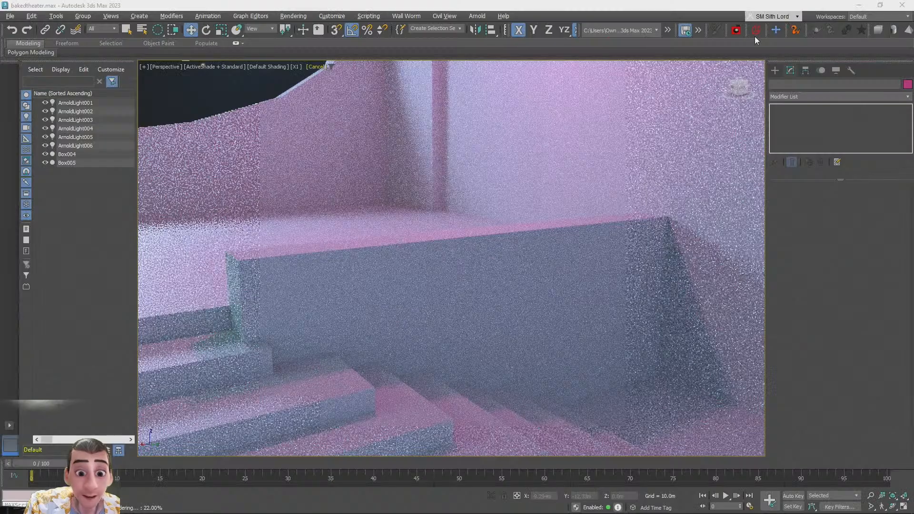
scroll(375, 344, "up", 4)
scroll(374, 344, "down", 6)
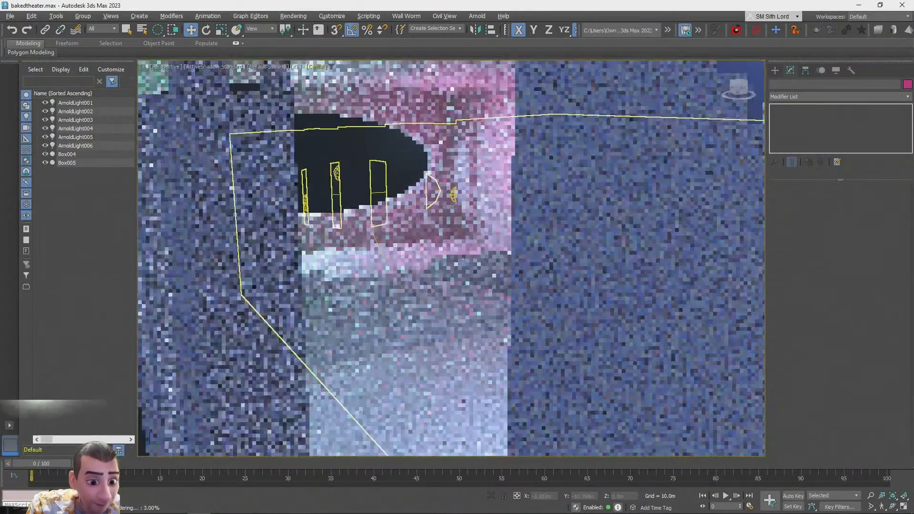
scroll(461, 275, "up", 4)
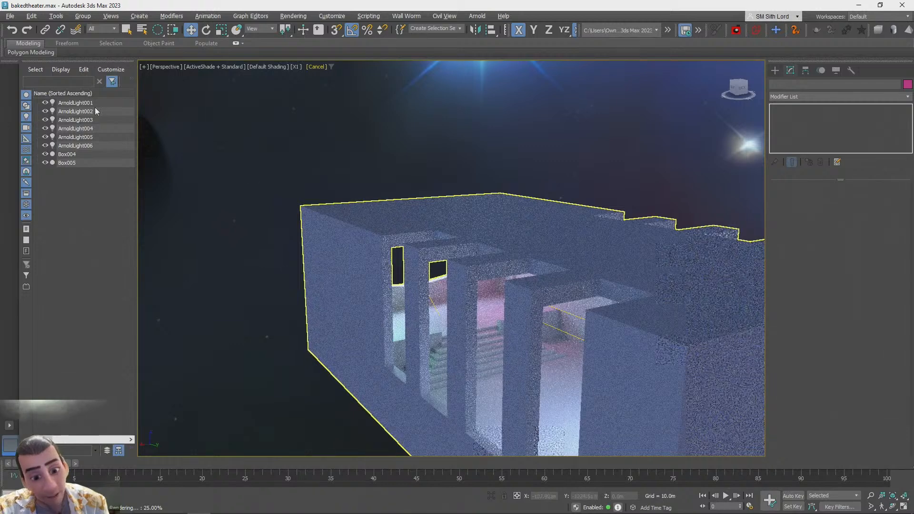
left_click(10, 17)
left_click(141, 5)
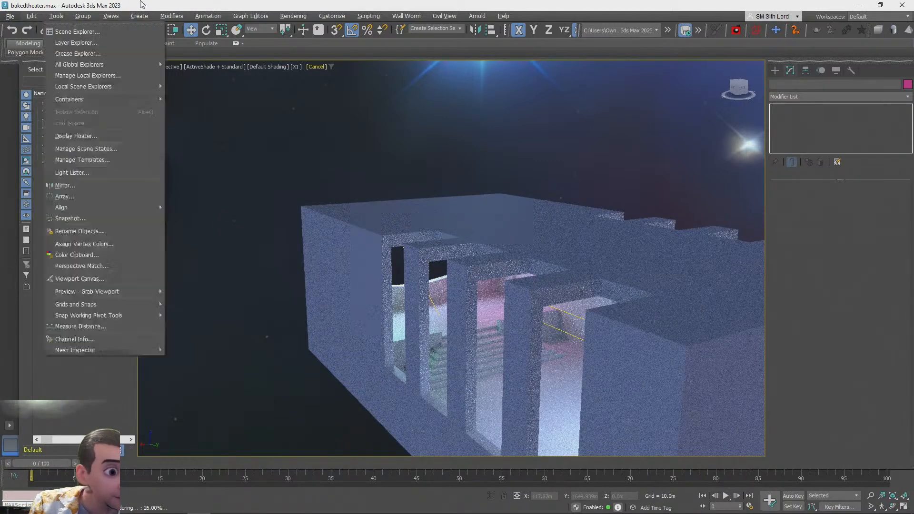
left_click(11, 17)
left_click(25, 109)
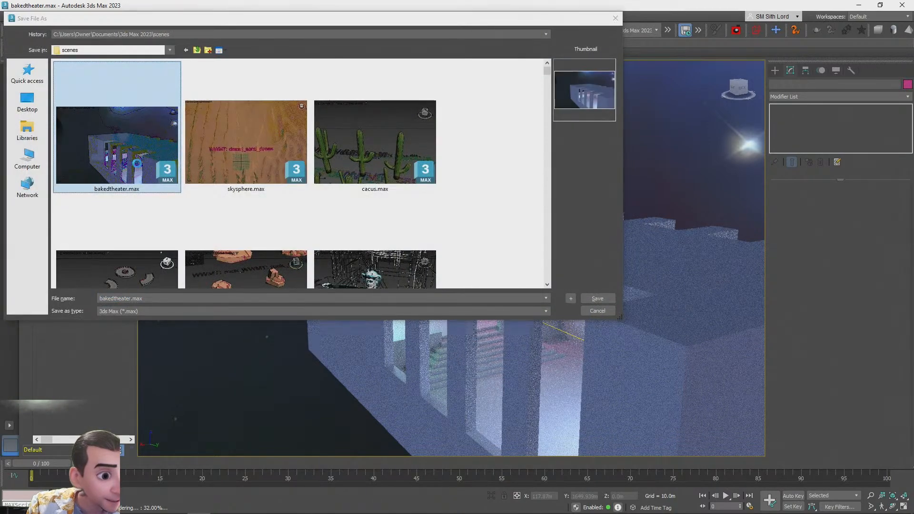
left_click(616, 19)
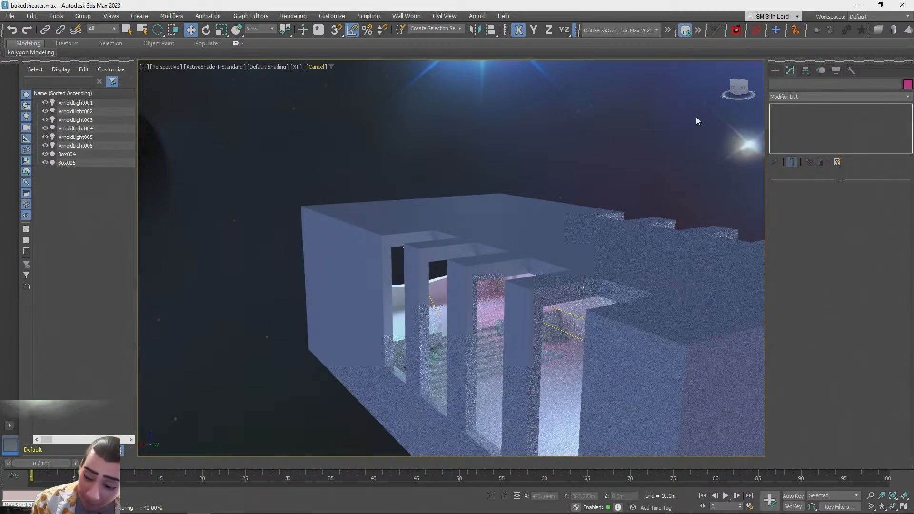
Collapse the theater box's Boolean stack into an Editable Poly
middle_click_drag(305, 304, 442, 336, "alt")
scroll(443, 336, "down", 3)
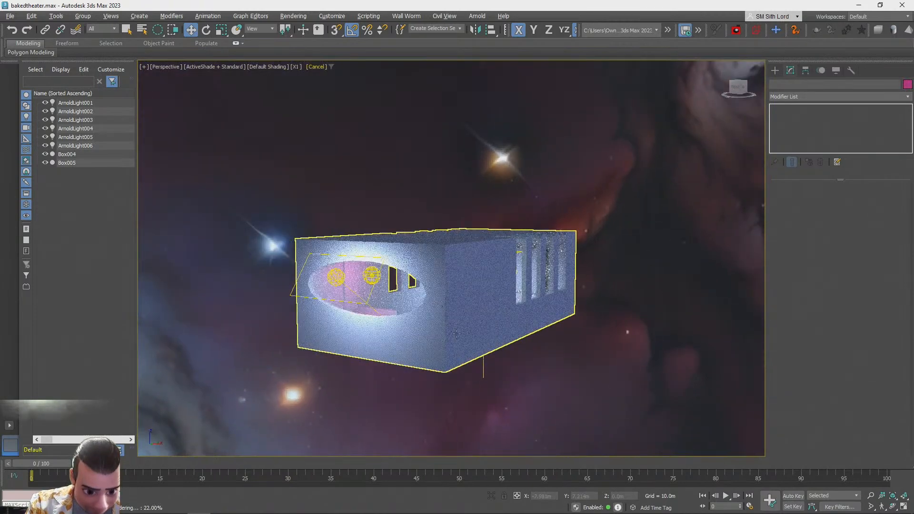
left_click(432, 328)
right_click(788, 108)
left_click(824, 169)
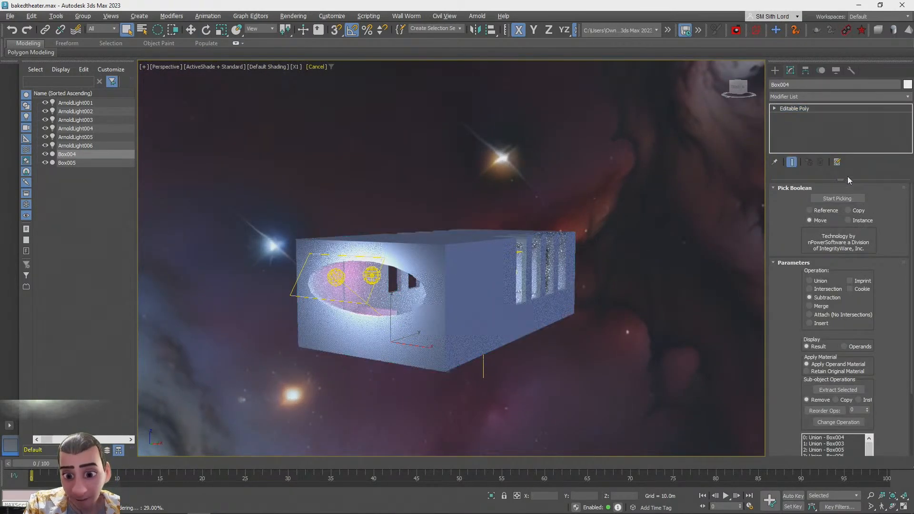
Select the theater box's outer shell polygons and detach them as a separate object
left_click(848, 201)
left_click(406, 340)
left_click(463, 296, "ctrl")
left_click(445, 242, "ctrl")
middle_click_drag(499, 339, 482, 314, "alt")
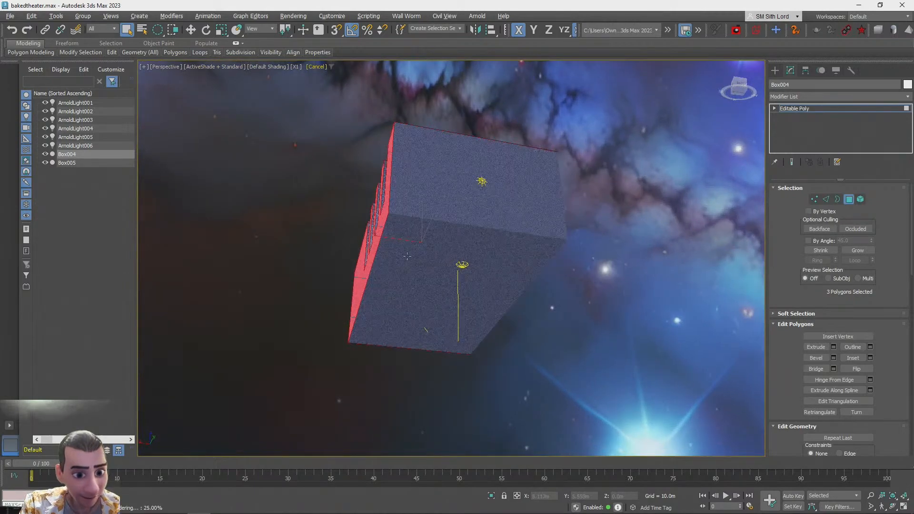
left_click(478, 309, "ctrl")
left_click(421, 204, "ctrl")
middle_click_drag(423, 212, 395, 292, "alt")
left_click(330, 316, "ctrl")
scroll(393, 298, "down", 5)
middle_click_drag(393, 333, 388, 304, "alt")
scroll(388, 305, "up", 3)
left_click_drag(789, 358, 791, 222)
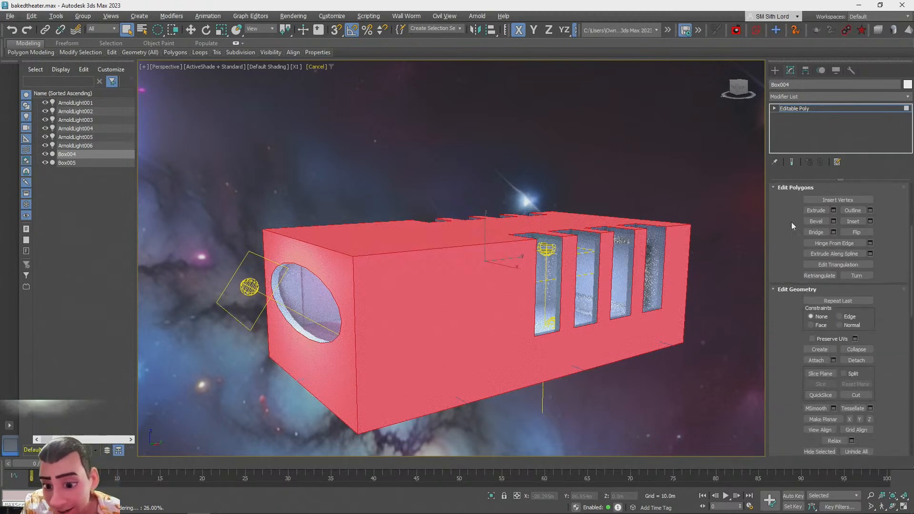
left_click(860, 364)
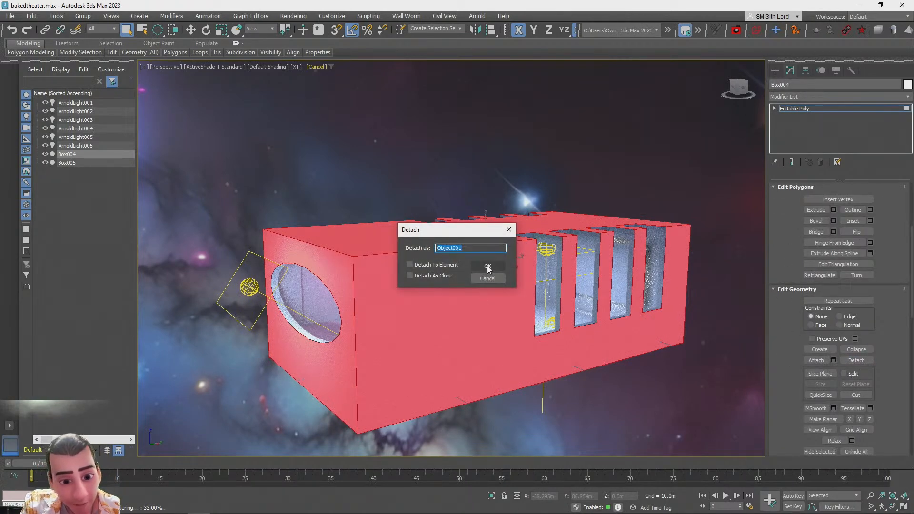
left_click(483, 266)
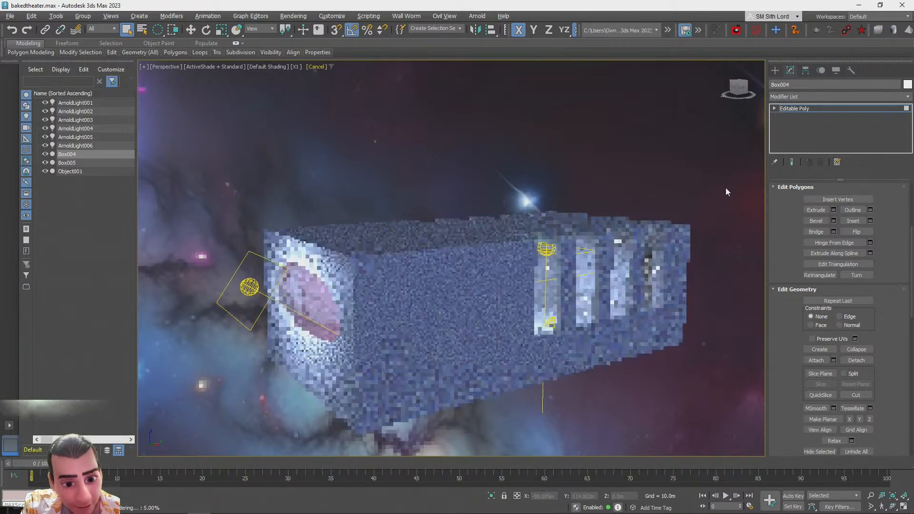
Convert the Box005 object inside the theater to an Editable Poly
left_click(796, 109)
left_click(489, 122)
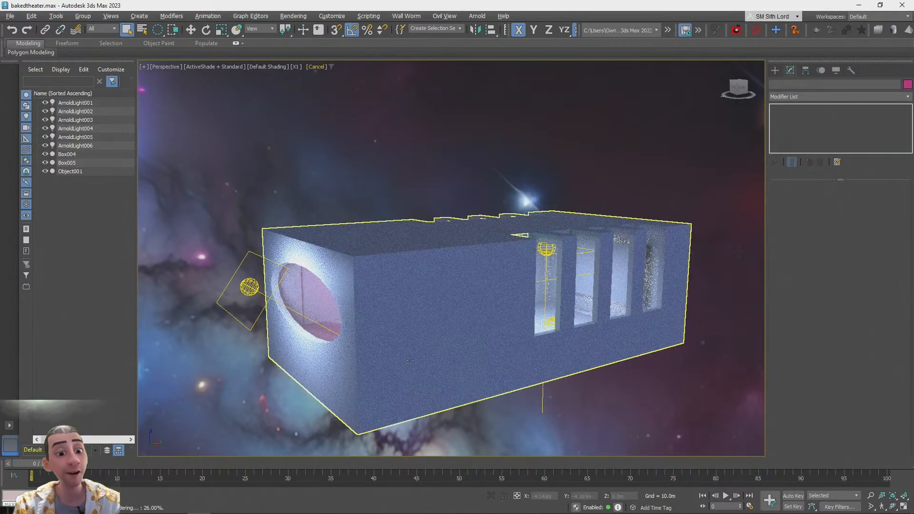
middle_click_drag(732, 201, 566, 324, "alt")
scroll(566, 324, "up", 5)
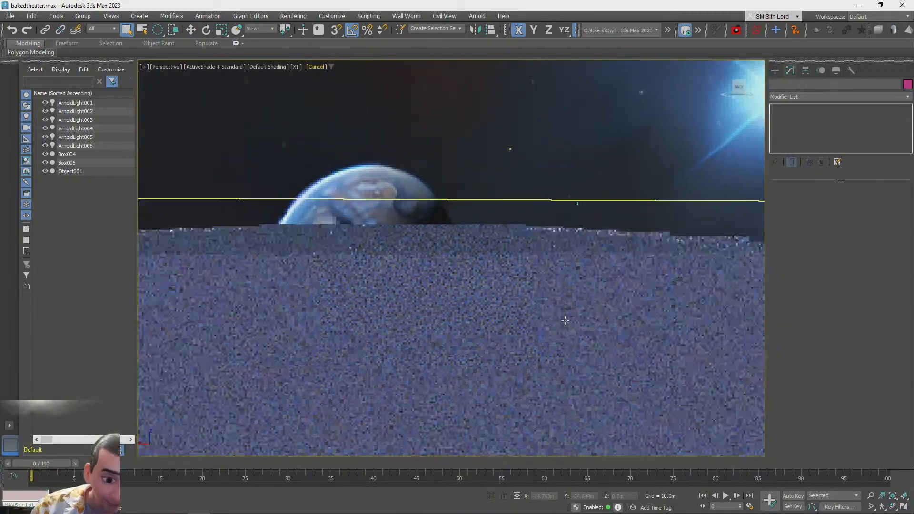
scroll(566, 321, "up", 5)
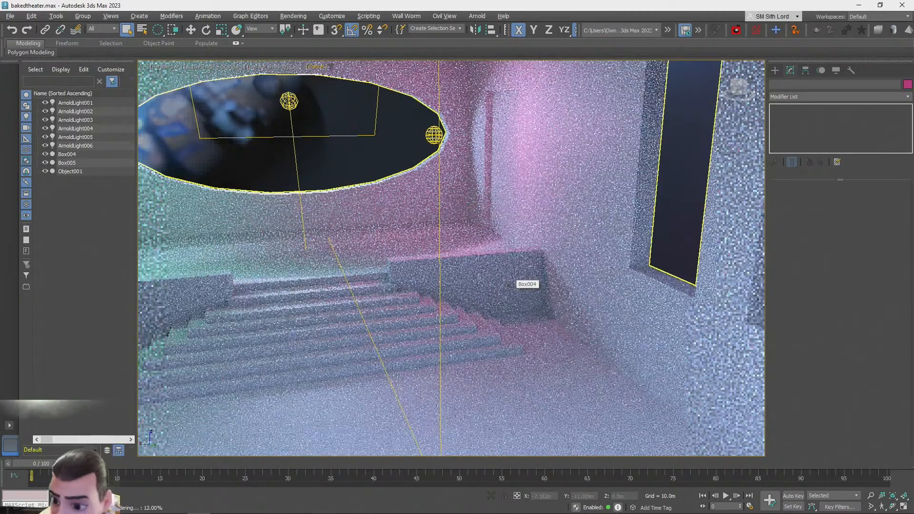
middle_click_drag(509, 286, 556, 292)
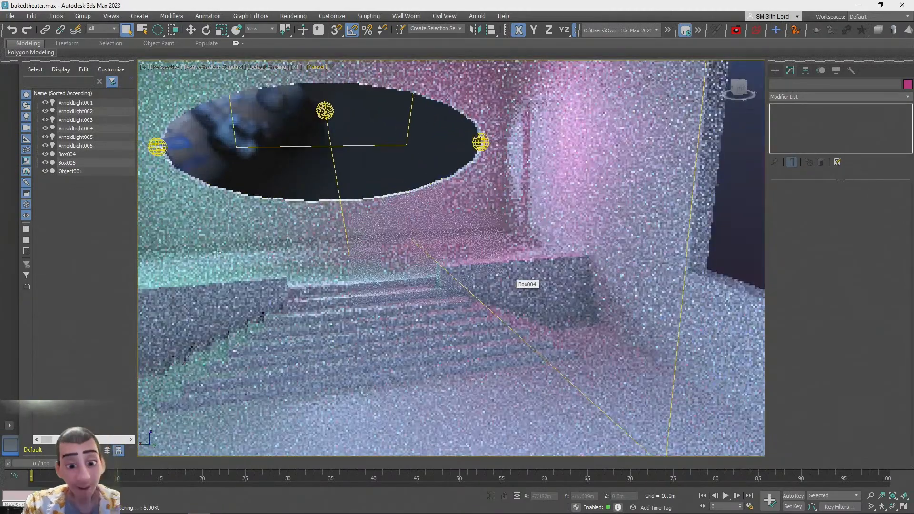
left_click(474, 287)
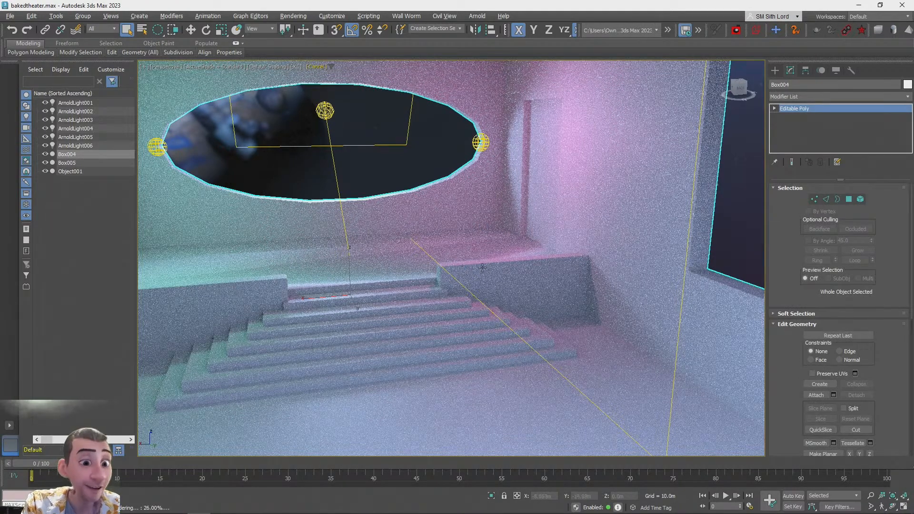
middle_click_drag(456, 287, 817, 394, "alt")
scroll(566, 261, "up", 4)
left_click(566, 261)
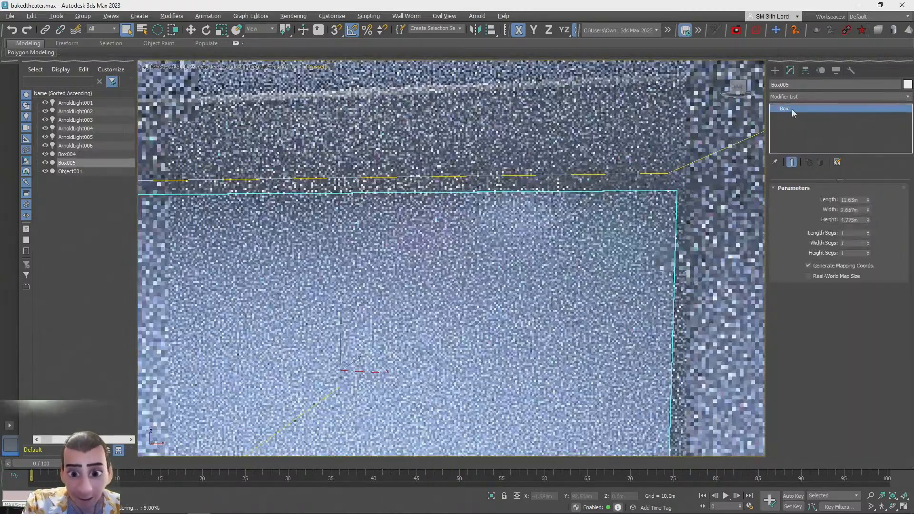
right_click(792, 110)
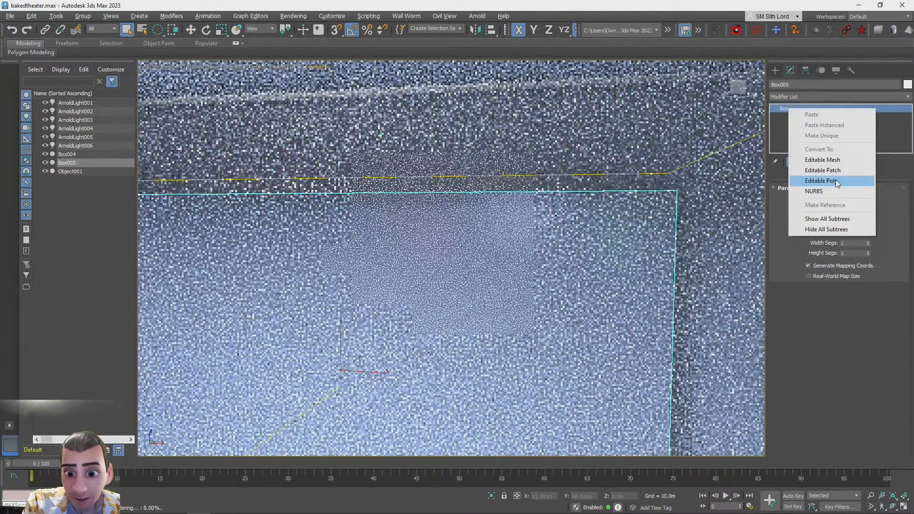
left_click(836, 181)
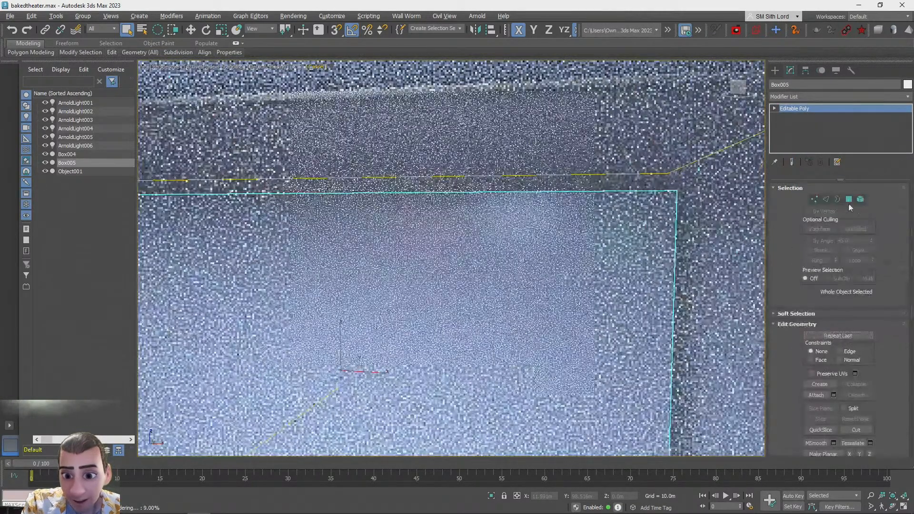
Select the screen wall polygon of Box005 and detach it as a separate object
left_click(849, 200)
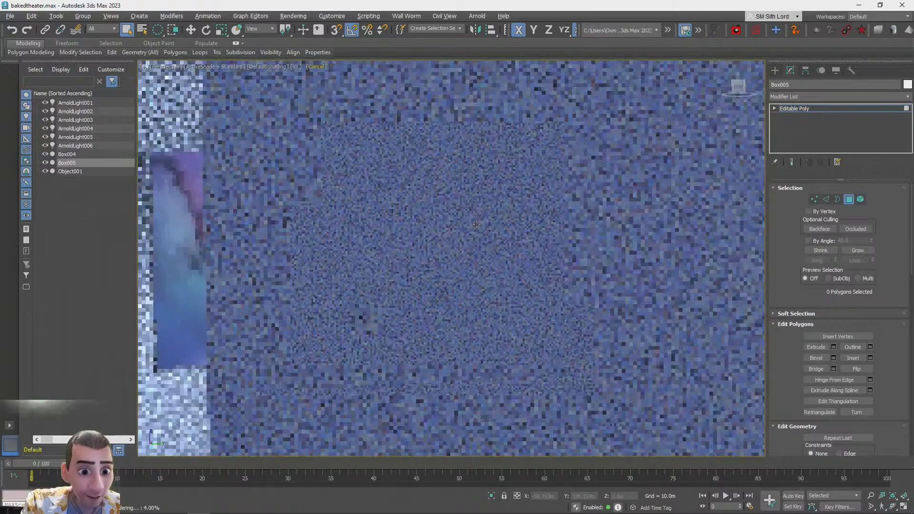
left_click(409, 326)
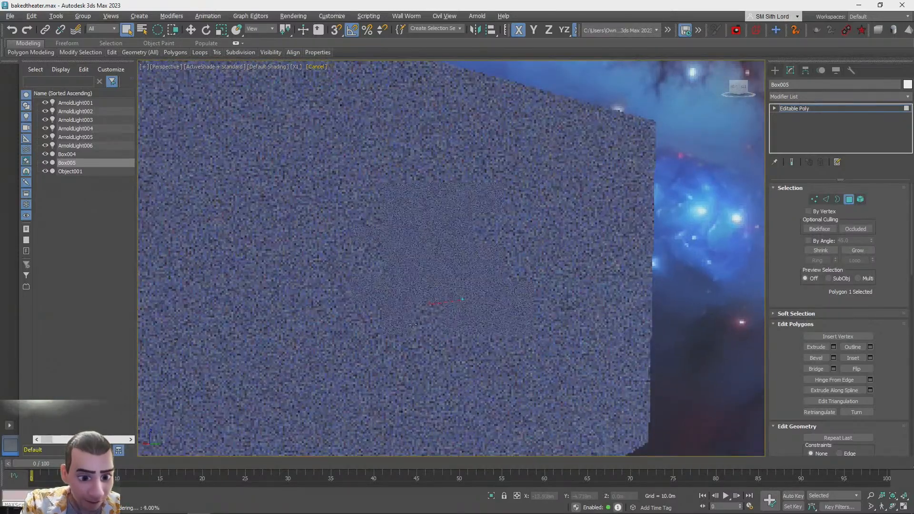
middle_click_drag(410, 325, 432, 325, "alt")
left_click(595, 252)
left_click(422, 241)
middle_click_drag(422, 241, 630, 263, "alt")
middle_click_drag(822, 412, 812, 403, "alt")
left_click_drag(789, 342, 781, 202)
left_click_drag(797, 398, 783, 284)
scroll(786, 262, "up", 8)
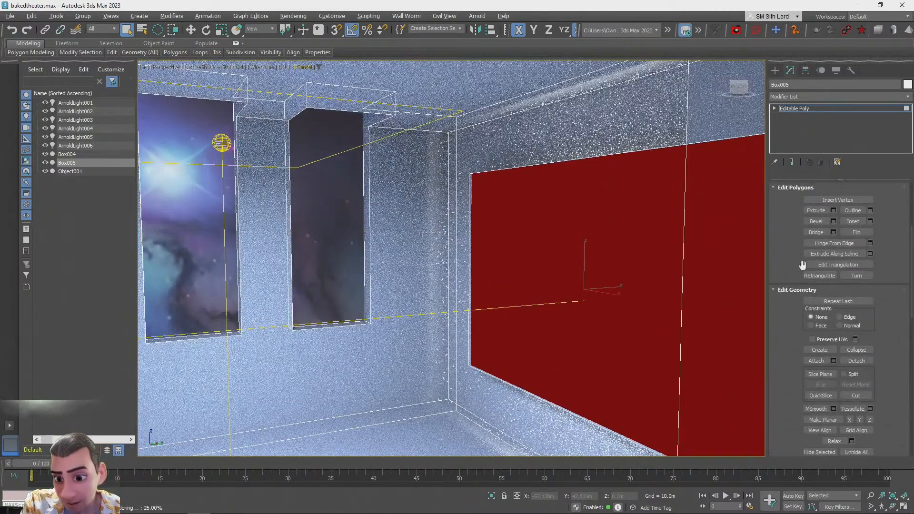
left_click(855, 361)
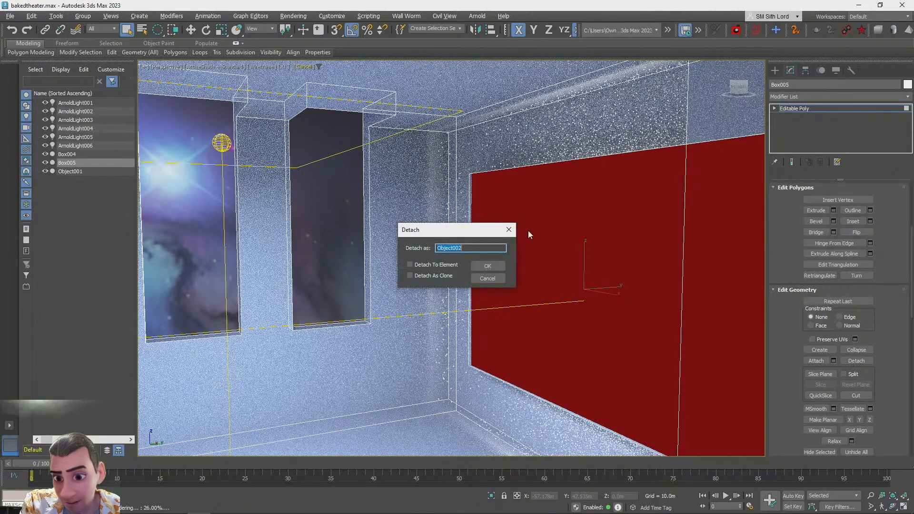
left_click(488, 266)
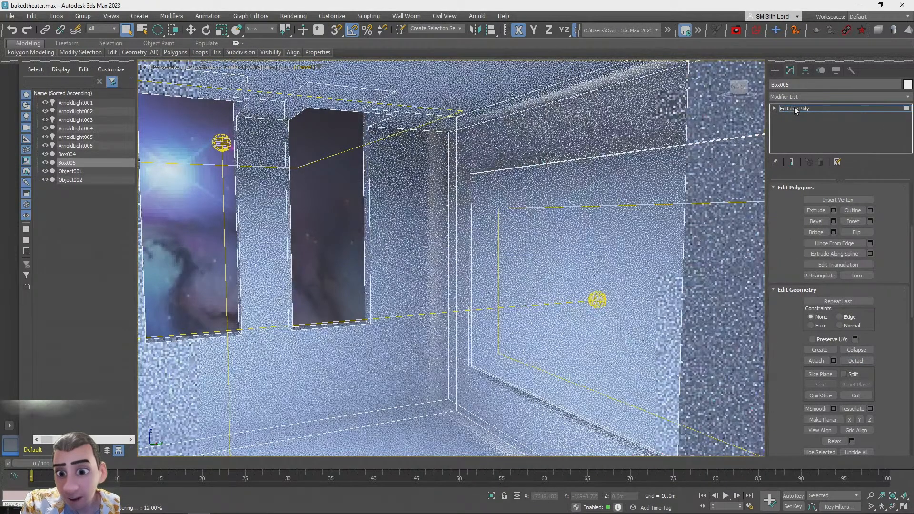
Select the theater box and try moving it upward, then undo the move
left_click(795, 109)
left_click(305, 225)
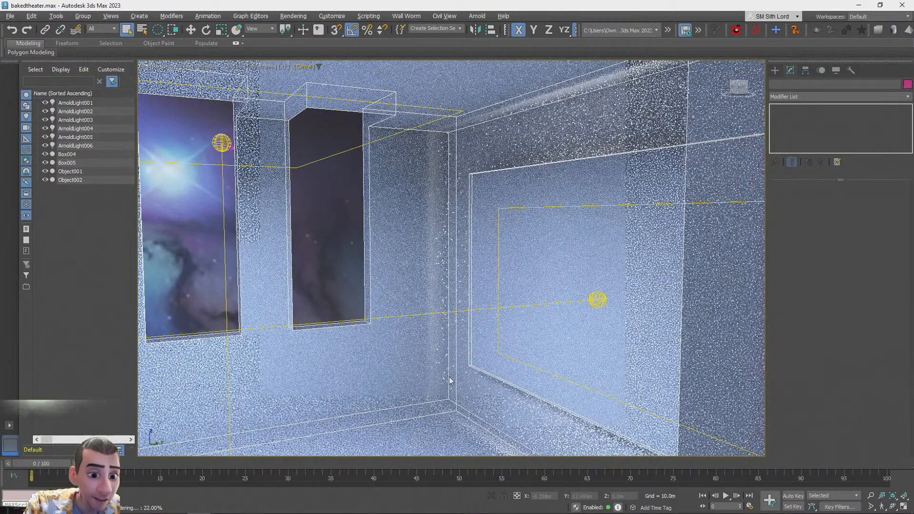
left_click(364, 195)
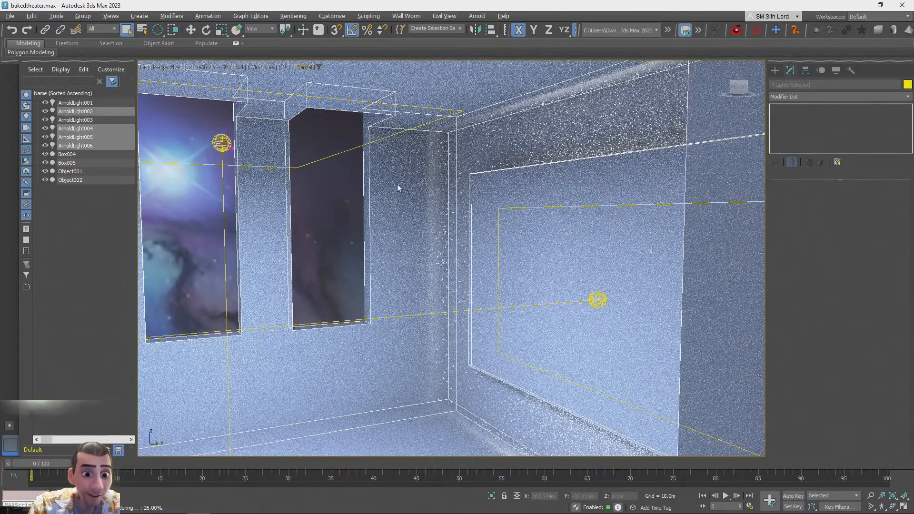
left_click(376, 195)
left_click(819, 108)
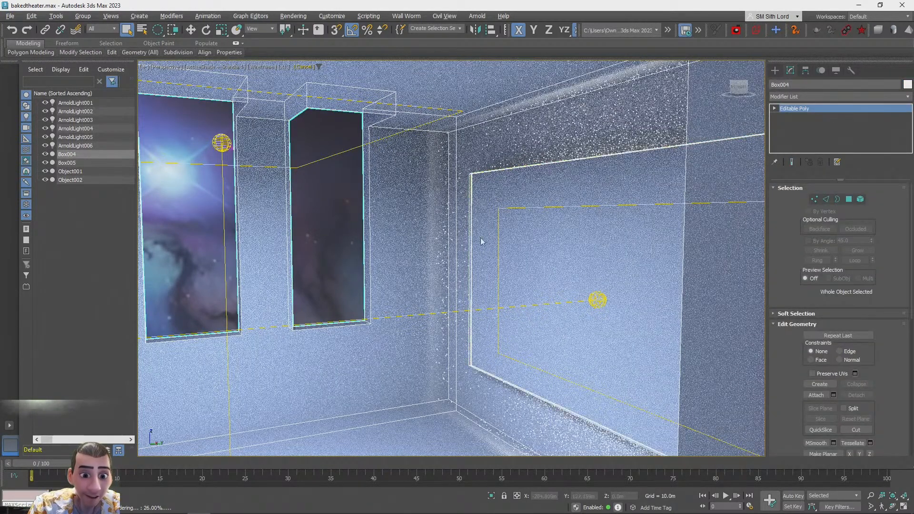
scroll(473, 283, "down", 3)
scroll(473, 283, "down", 5)
key("w")
left_click_drag(183, 285, 183, 167)
key("ctrl+z")
middle_click_drag(598, 370, 596, 368, "alt")
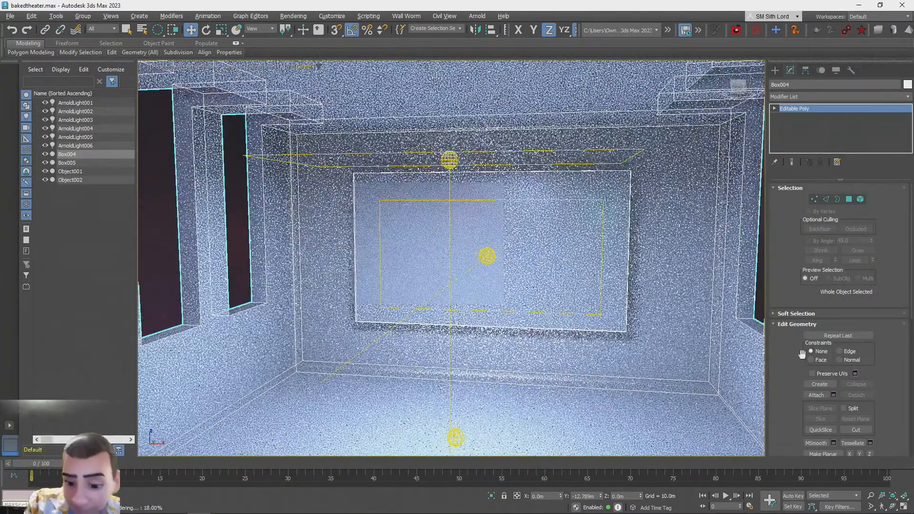
Apply an Unwrap UVW modifier to the theater box and open its UV editor
scroll(775, 235, "down", 3)
scroll(775, 235, "up", 3)
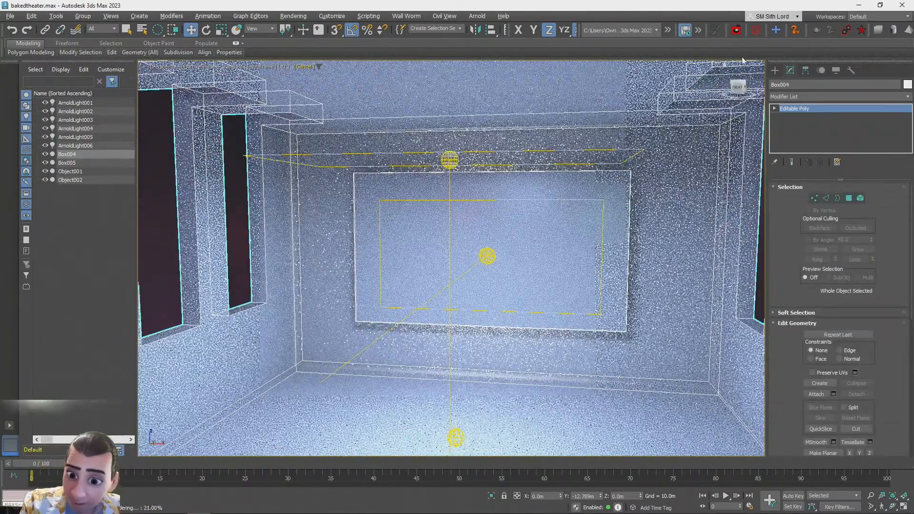
left_click(792, 97)
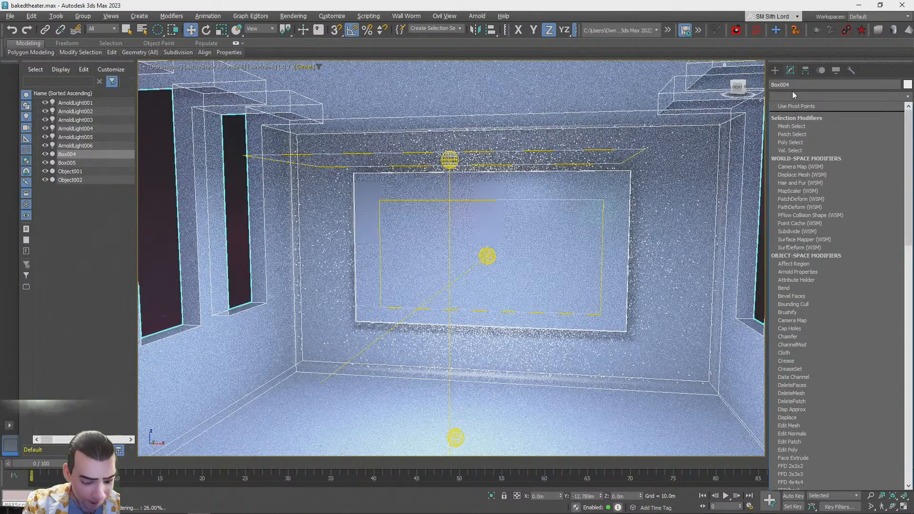
key("u")
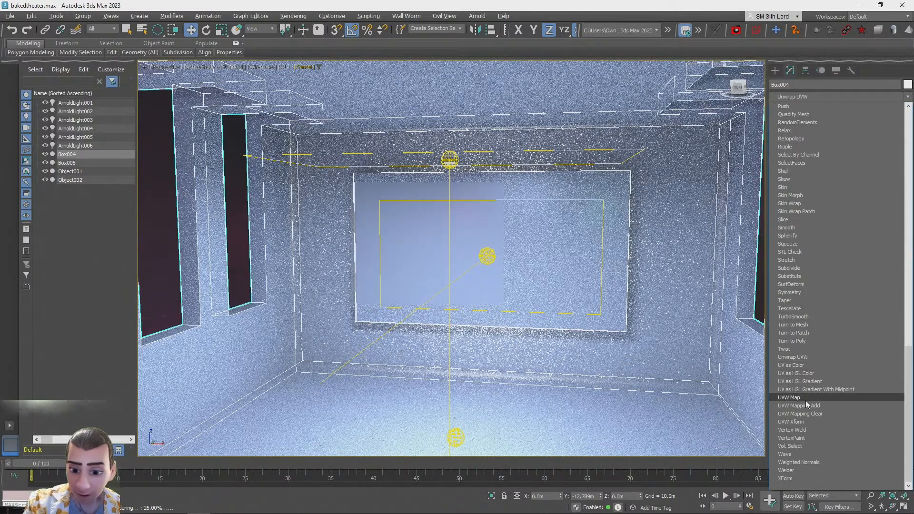
left_click(825, 358)
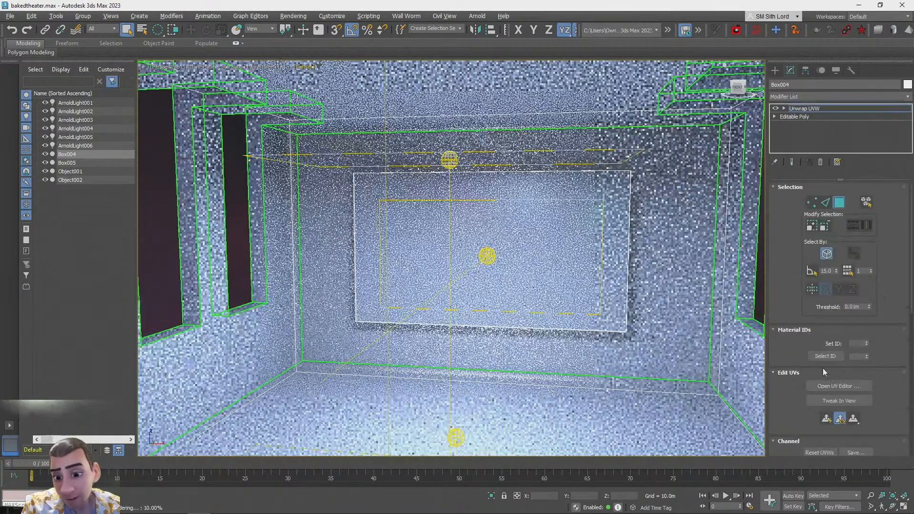
left_click(819, 386)
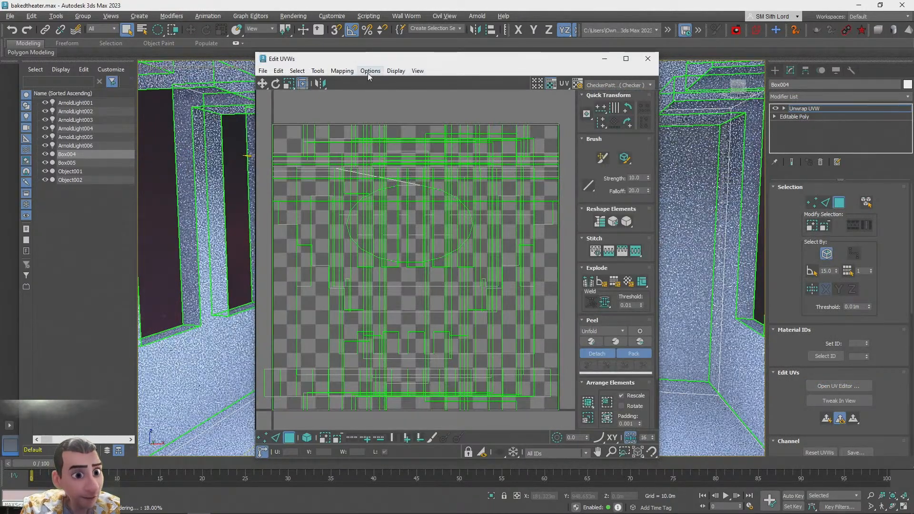
Apply Unfold Mapping to the currently selected UVs
left_click(342, 70)
left_click(353, 107)
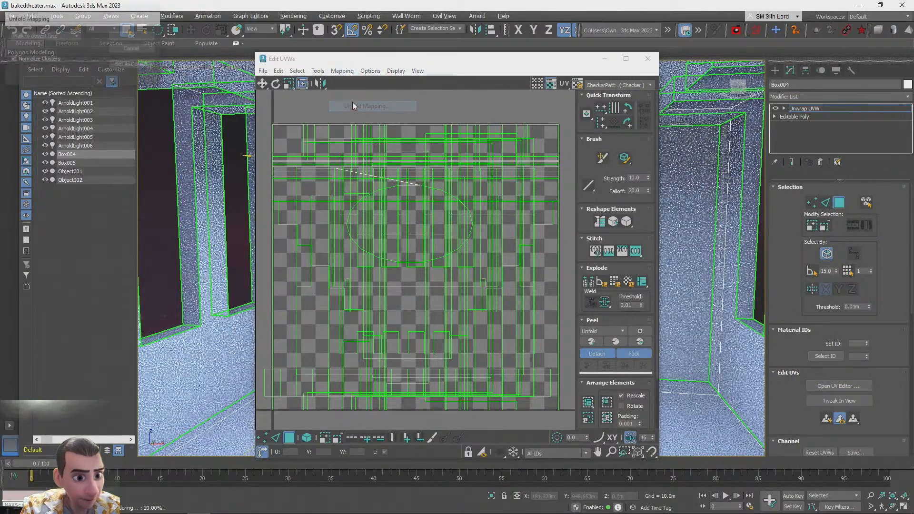
left_click(133, 37)
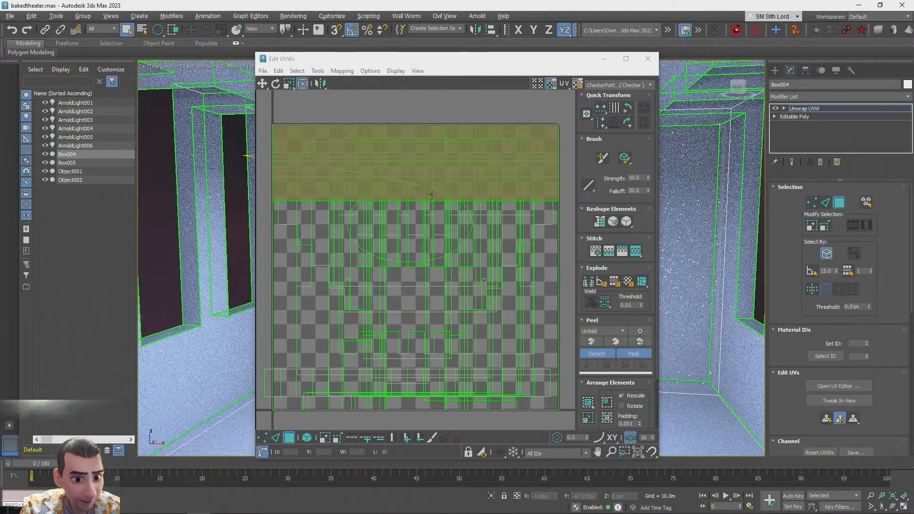
Select all UVs and attempt Unfold Mapping on them, dismissing the application error
scroll(419, 227, "down", 5)
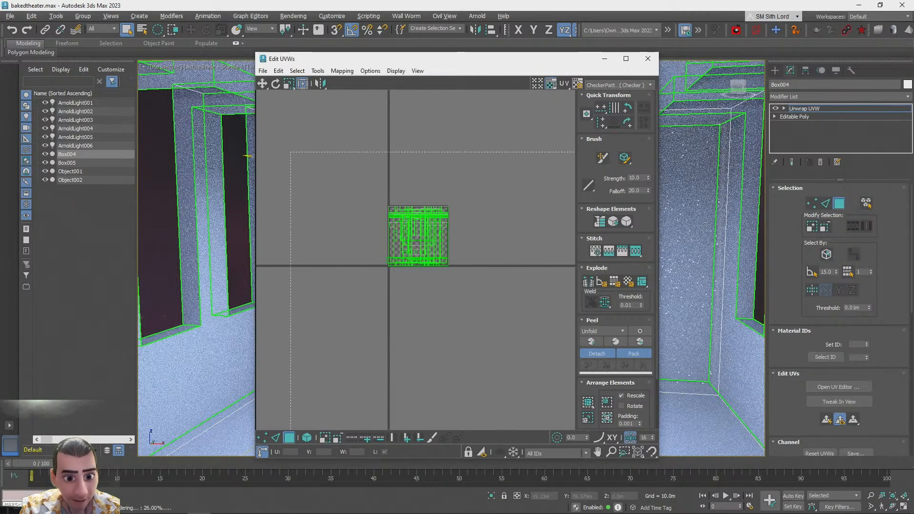
key("ctrl+a")
left_click(342, 71)
left_click(352, 102)
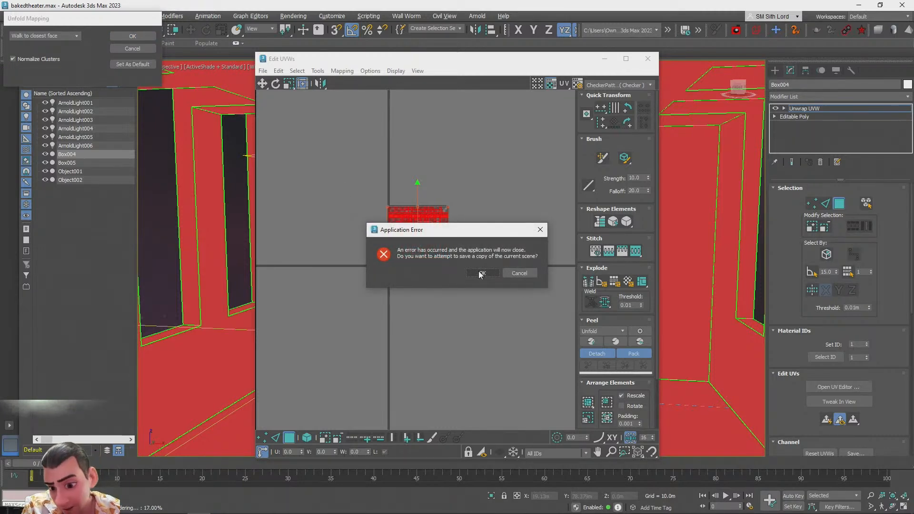
left_click(519, 273)
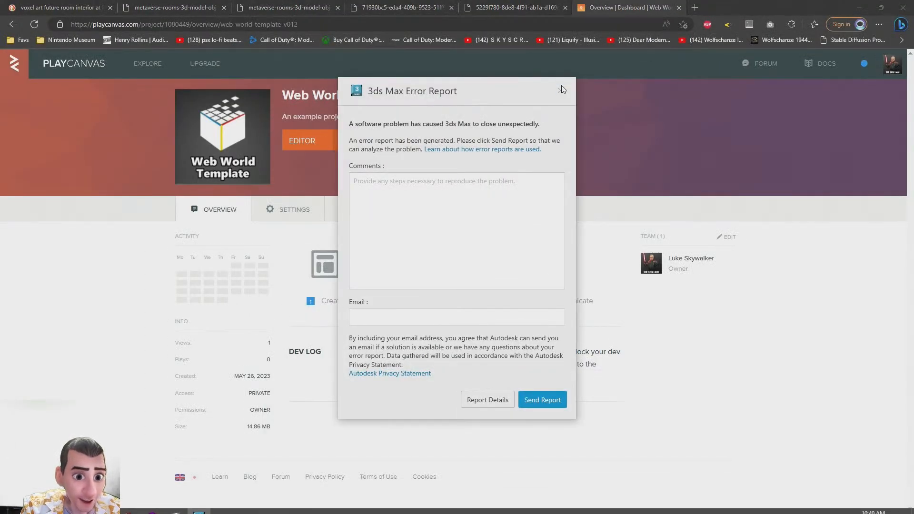
Close the 3ds Max crash report without sending it and relaunch 3ds Max 2023
left_click(561, 90)
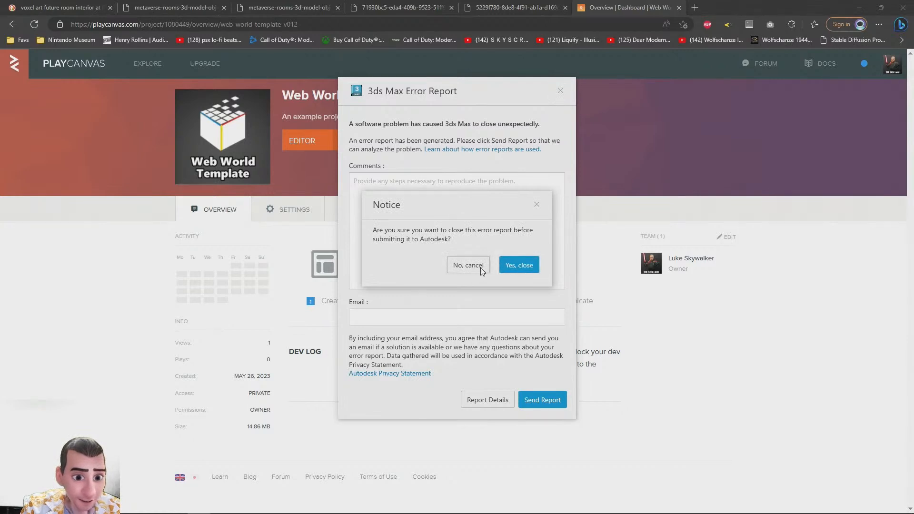
left_click(518, 268)
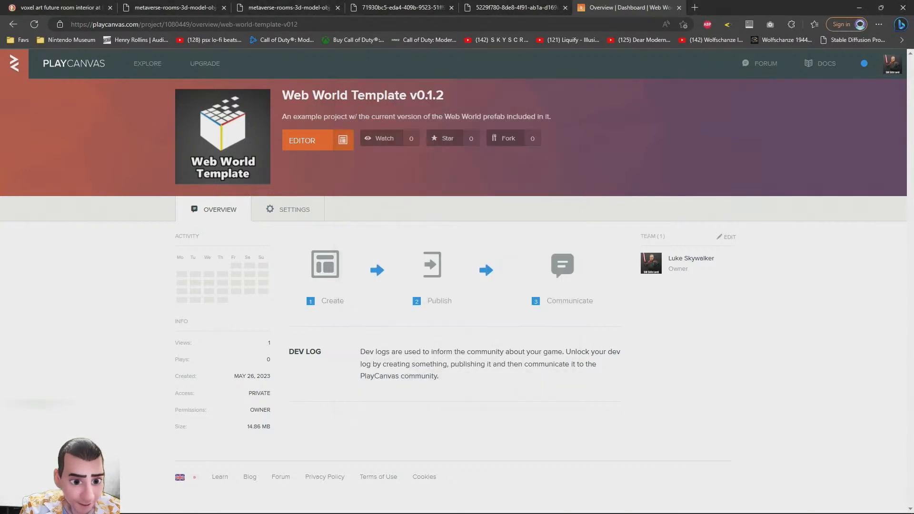
left_click(12, 504)
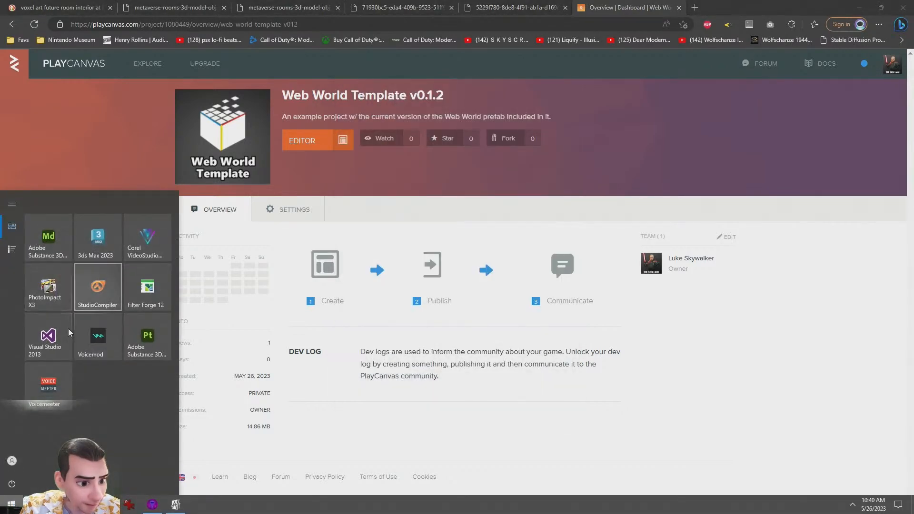
left_click(84, 245)
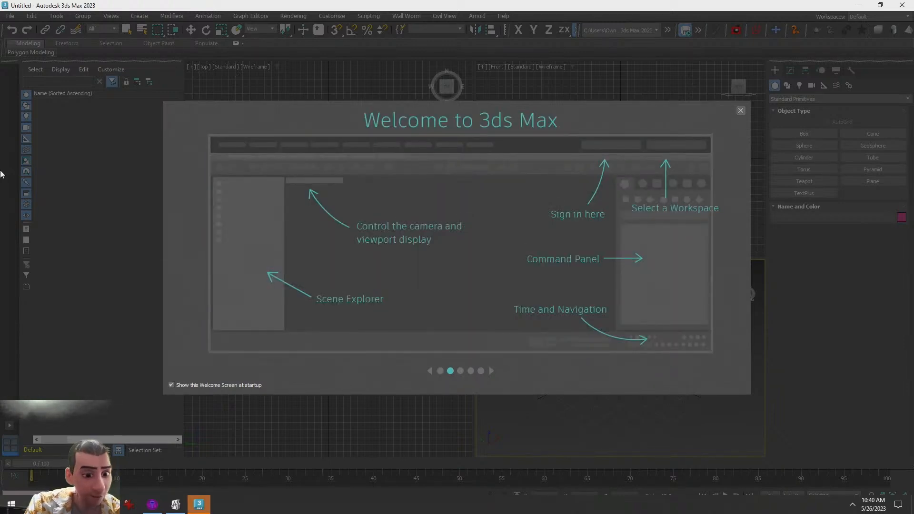
Close the startup dialogs and open bakedtheater.max from the recent files
left_click(740, 110)
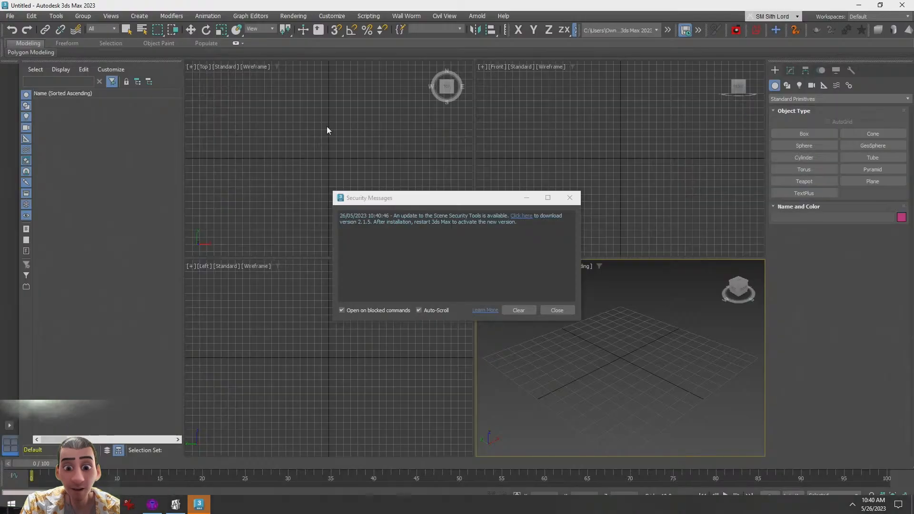
left_click(577, 194)
left_click(10, 16)
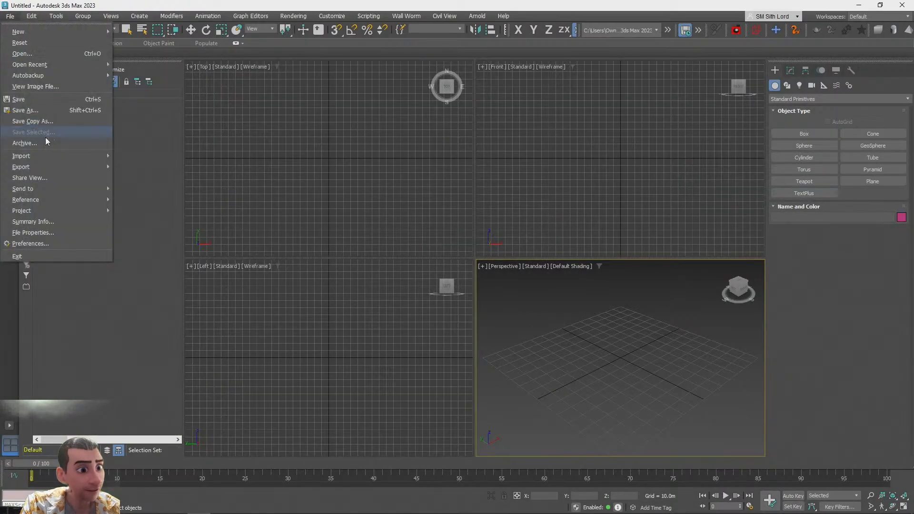
mouse_move(38, 200)
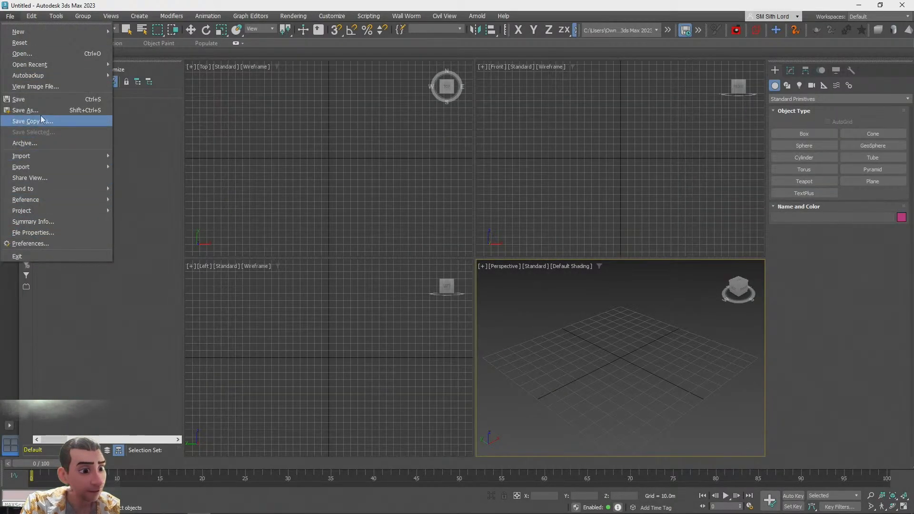
mouse_move(67, 64)
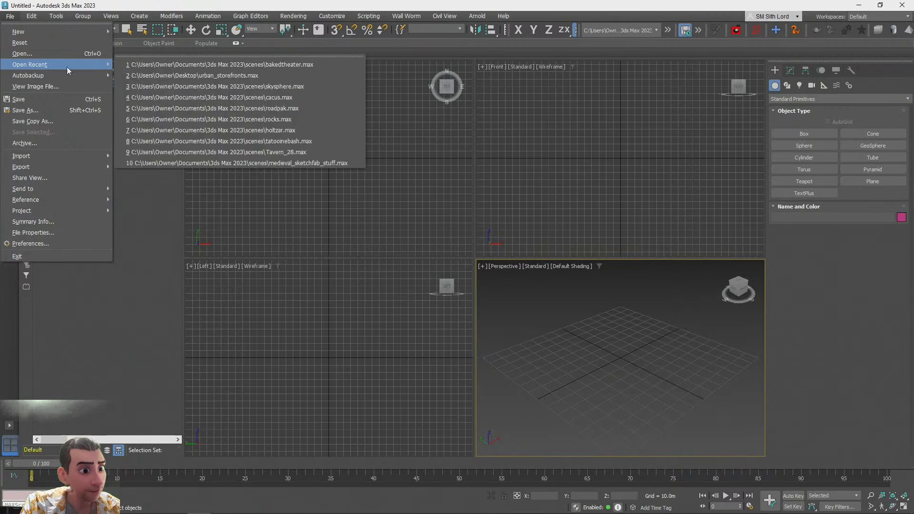
left_click(194, 67)
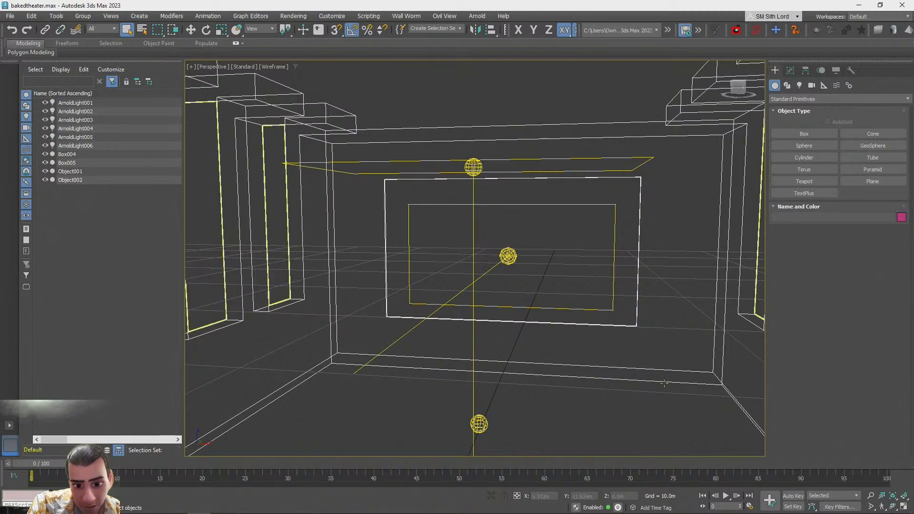
Switch the perspective view to shaded display and undo an accidental move of the selection
middle_click_drag(756, 261, 335, 278, "alt")
scroll(406, 323, "down", 3)
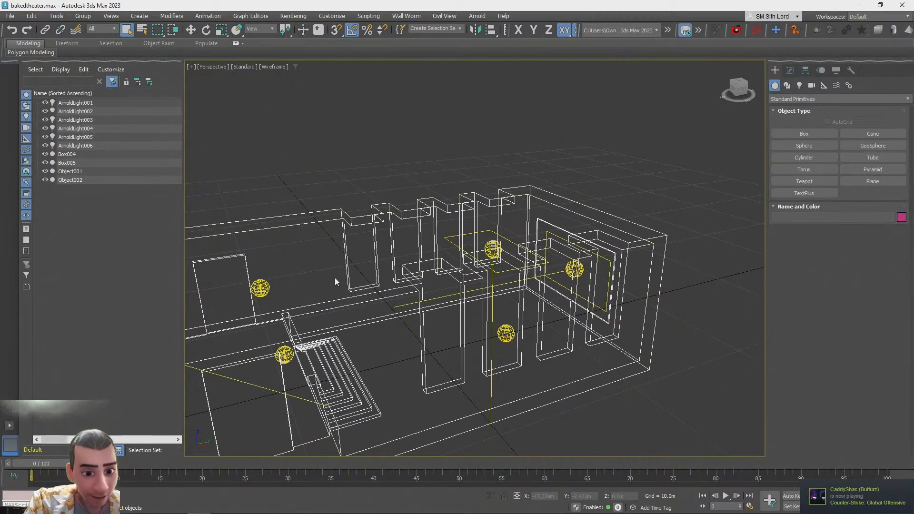
left_click(348, 261)
key("F3")
key("w")
left_click_drag(255, 365, 258, 179)
key("ctrl+z")
Select the theater box, Box004, in the perspective viewport
middle_click_drag(597, 292, 509, 312, "alt")
scroll(507, 310, "up", 12)
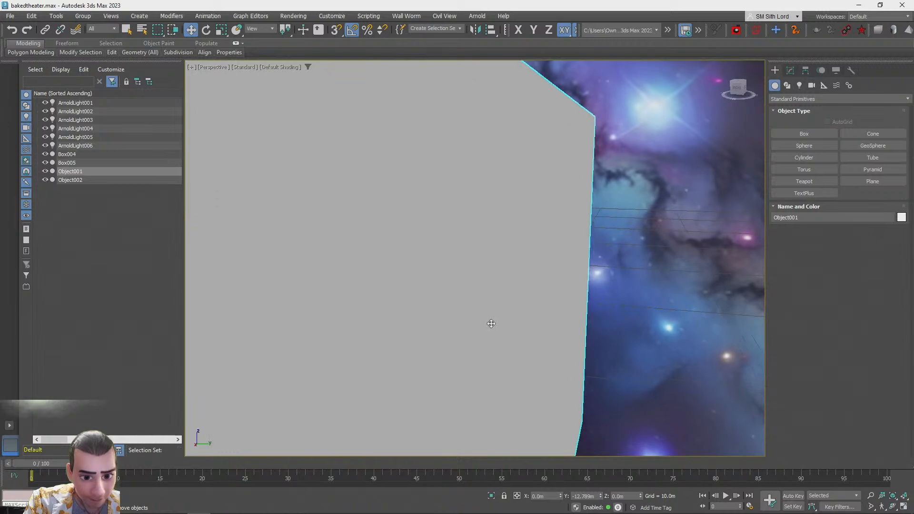
middle_click_drag(544, 302, 469, 324, "alt")
scroll(619, 310, "down", 3)
left_click(619, 310)
scroll(542, 301, "down", 7)
scroll(541, 299, "up", 8)
left_click(395, 305)
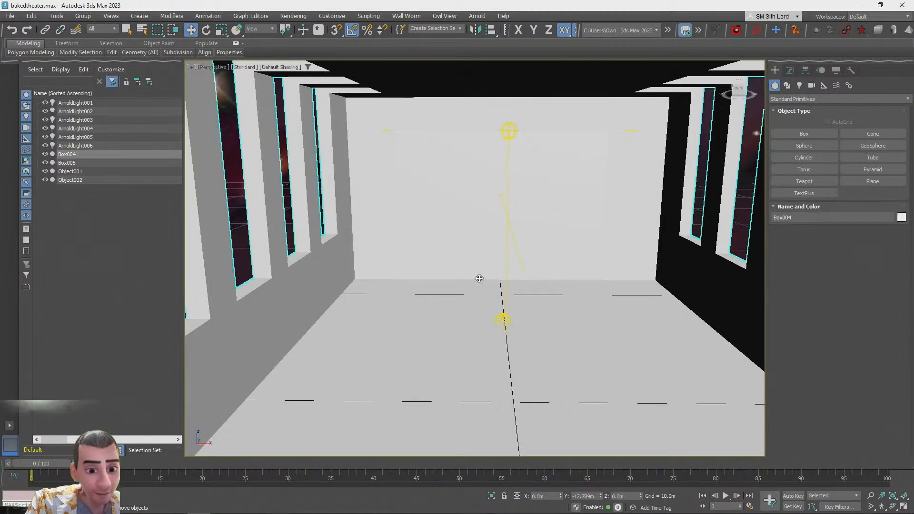
left_click(791, 71)
left_click(793, 96)
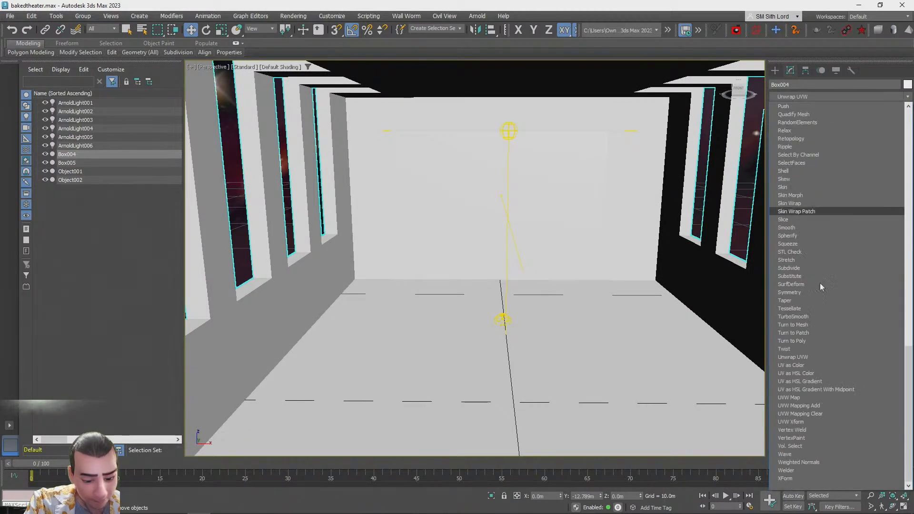
left_click(809, 421)
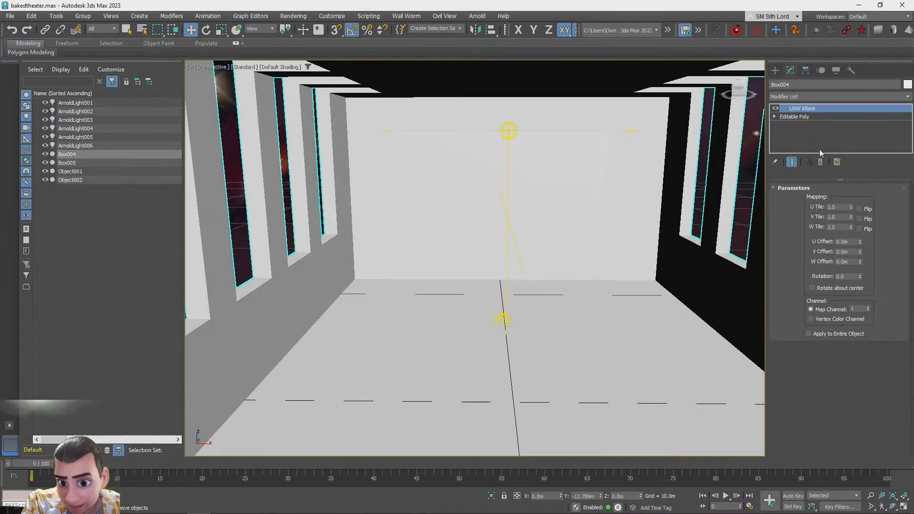
Apply an Unwrap UVW modifier to Box004 and open its UV editor
left_click(793, 96)
scroll(799, 309, "down", 10)
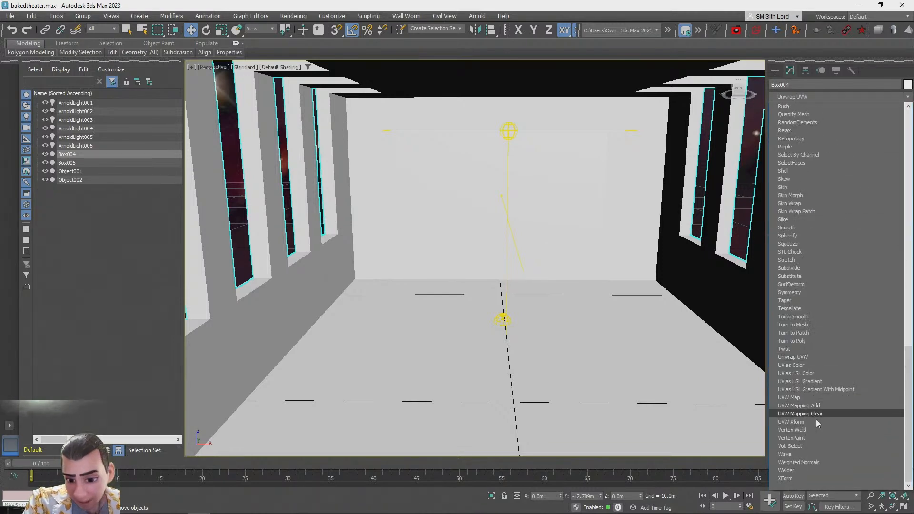
left_click(805, 358)
left_click(833, 387)
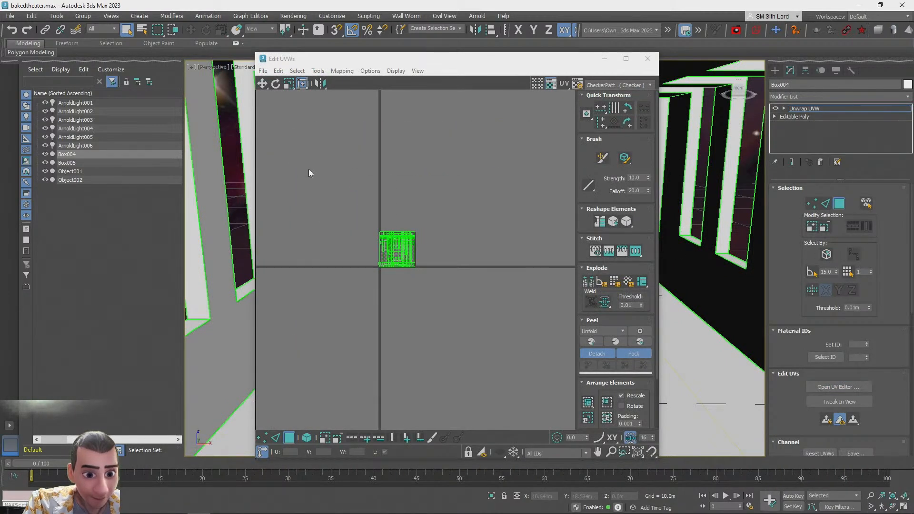
Select all of the box's UVs and pack them into the UV square
left_click(695, 431)
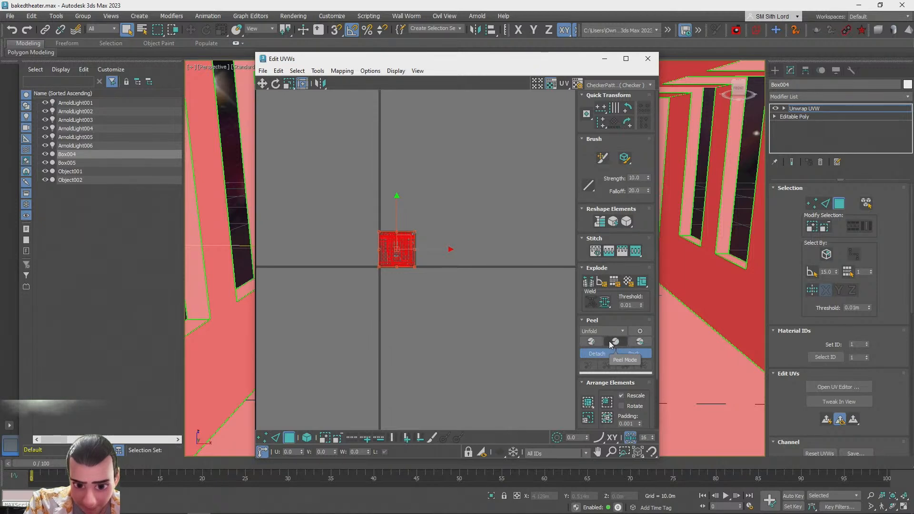
scroll(610, 387, "down", 1)
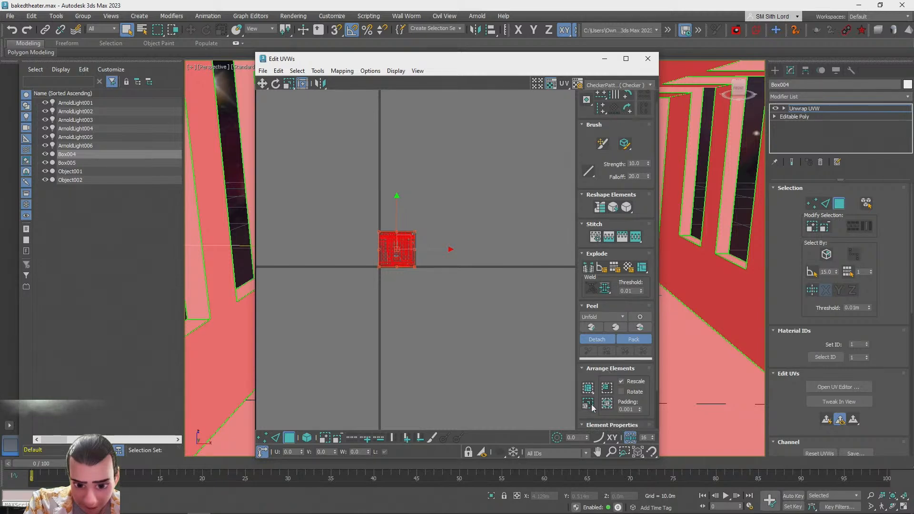
left_click(589, 389)
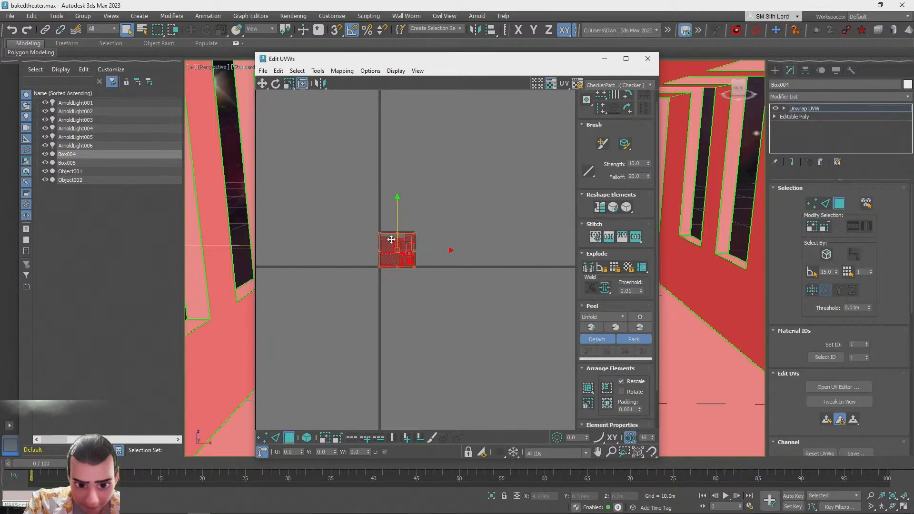
scroll(397, 242, "up", 5)
scroll(516, 245, "up", 2)
scroll(445, 260, "up", 2)
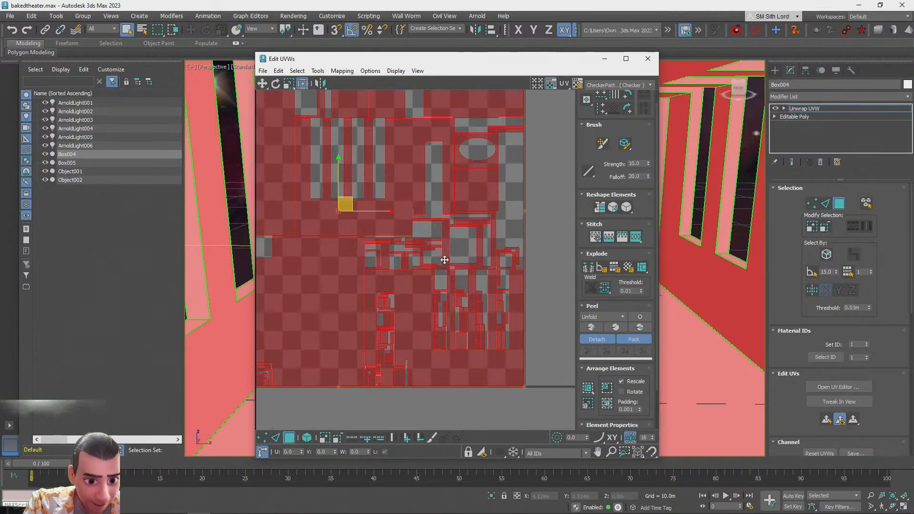
Repack the selected UVs using the different Arrange Elements pack options
left_click(607, 405)
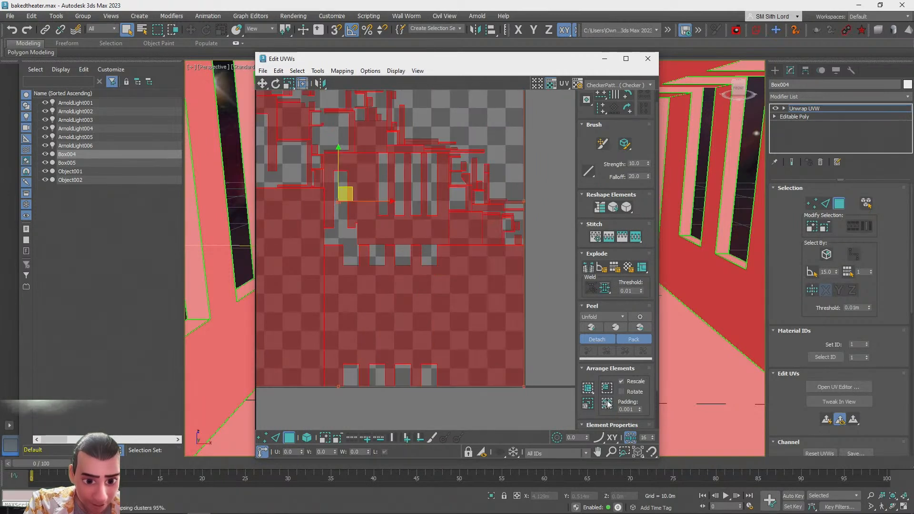
scroll(459, 265, "down", 2)
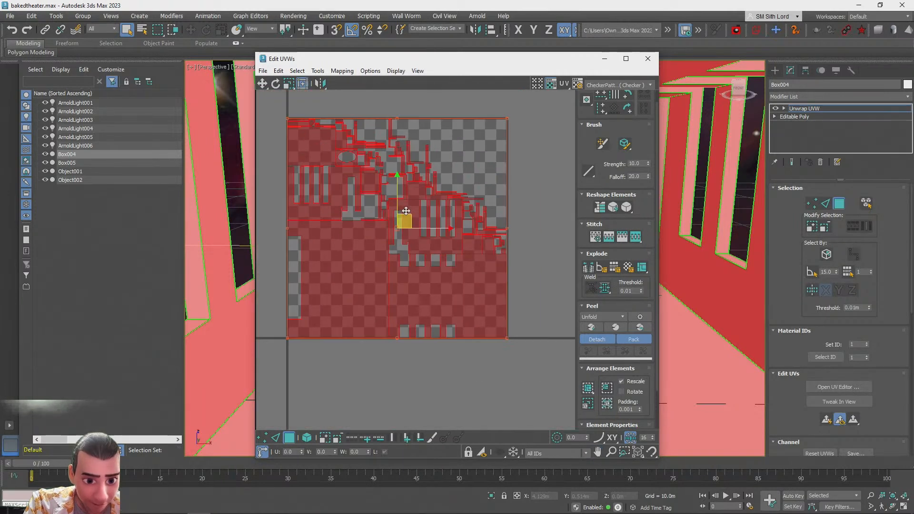
left_click(610, 389)
left_click(588, 389)
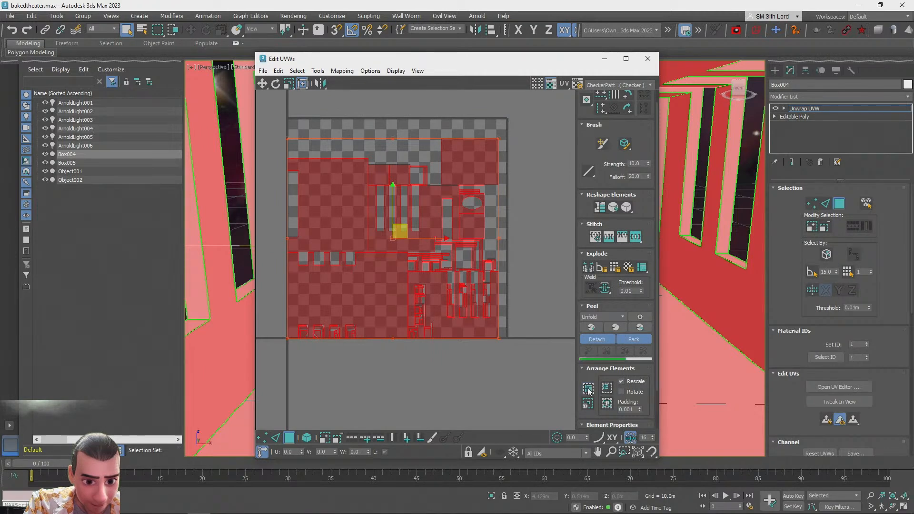
left_click(588, 390)
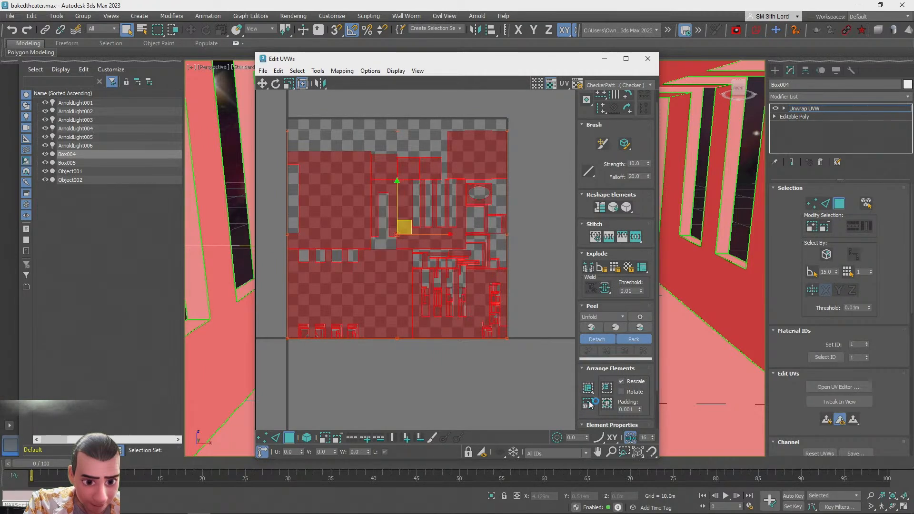
left_click(589, 406)
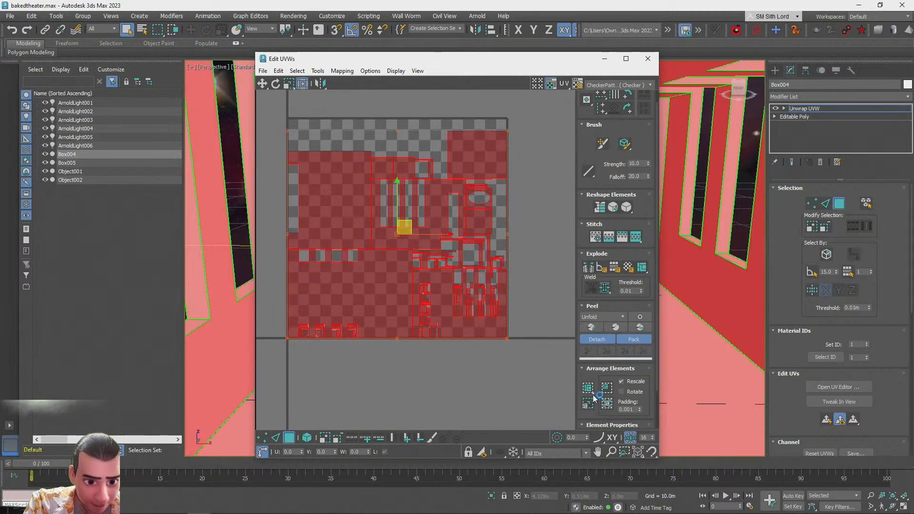
left_click(607, 405)
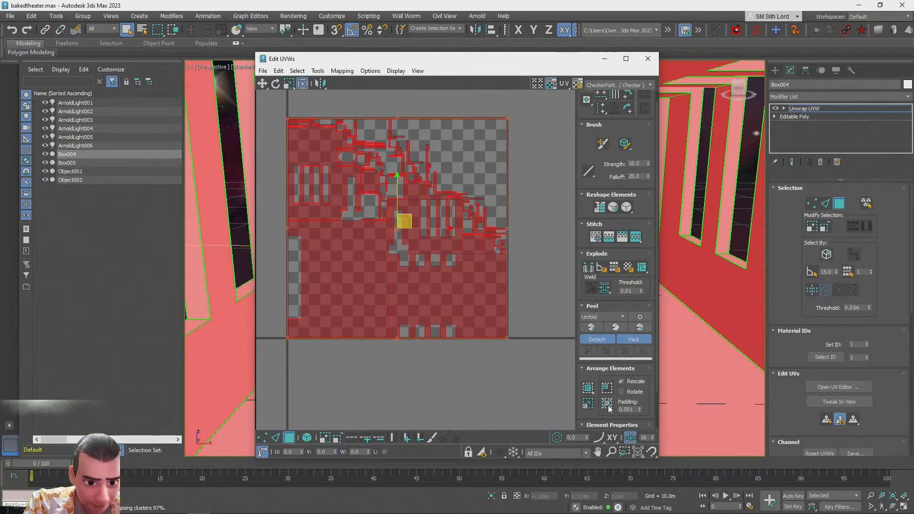
left_click(592, 392)
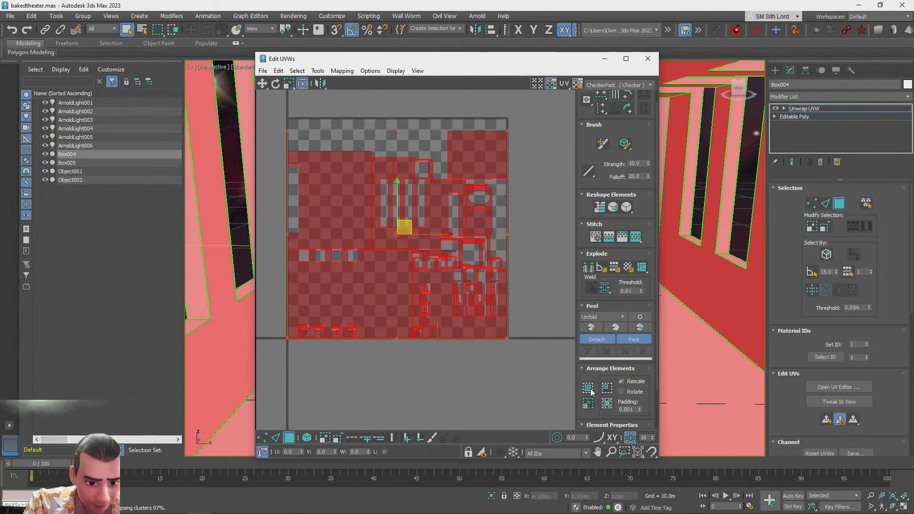
Zoom and pan around the UV layout to inspect the packed islands
scroll(379, 200, "up", 3)
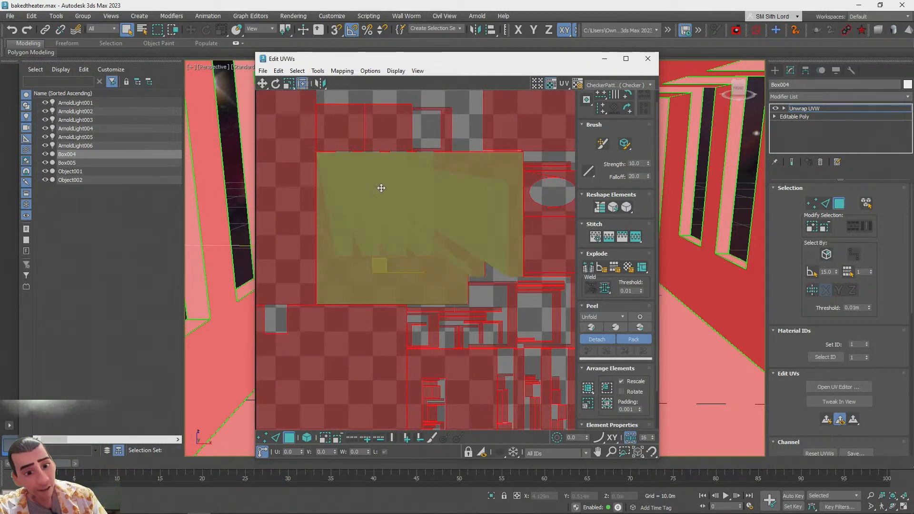
scroll(479, 309, "down", 2)
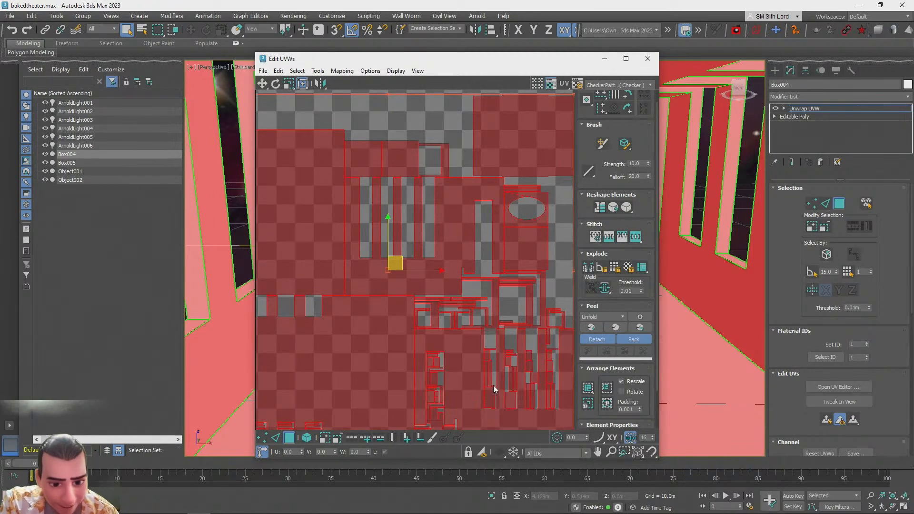
scroll(460, 324, "up", 4)
scroll(457, 277, "down", 3)
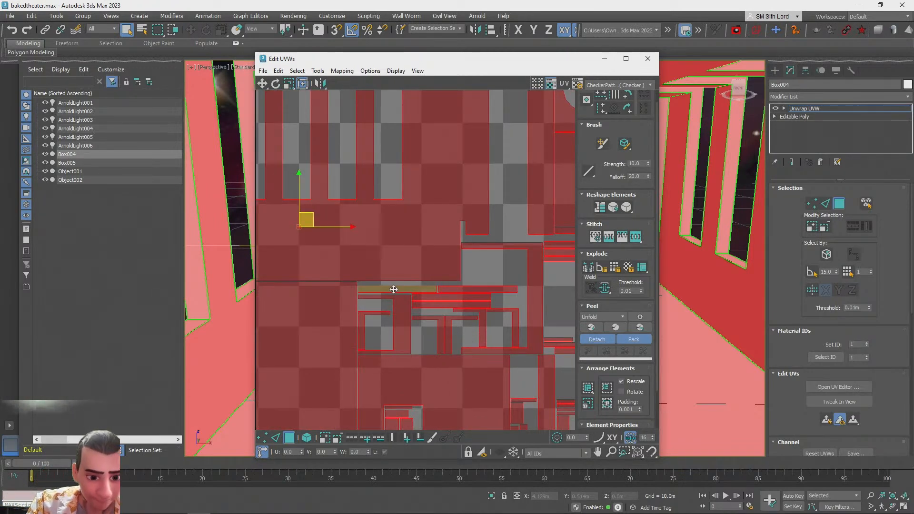
middle_click_drag(380, 126, 440, 116)
scroll(328, 411, "up", 3)
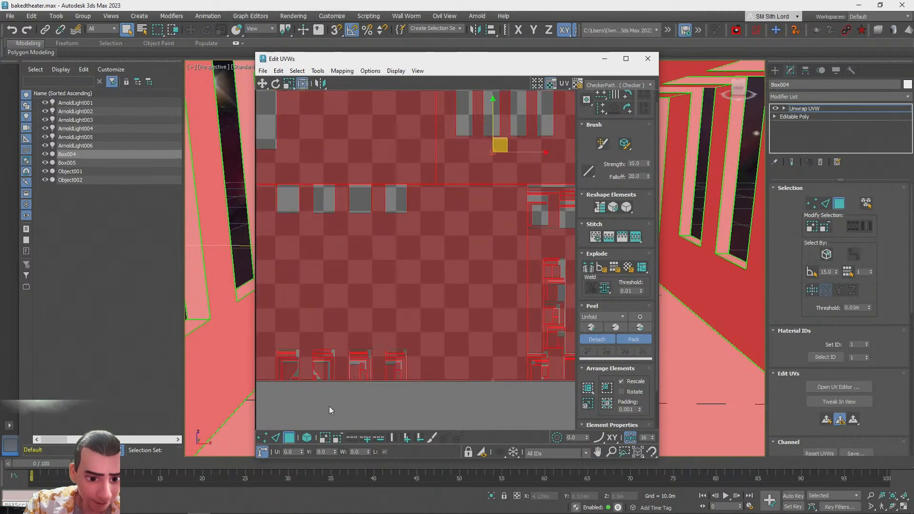
scroll(330, 407, "down", 3)
middle_click_drag(426, 135, 412, 149)
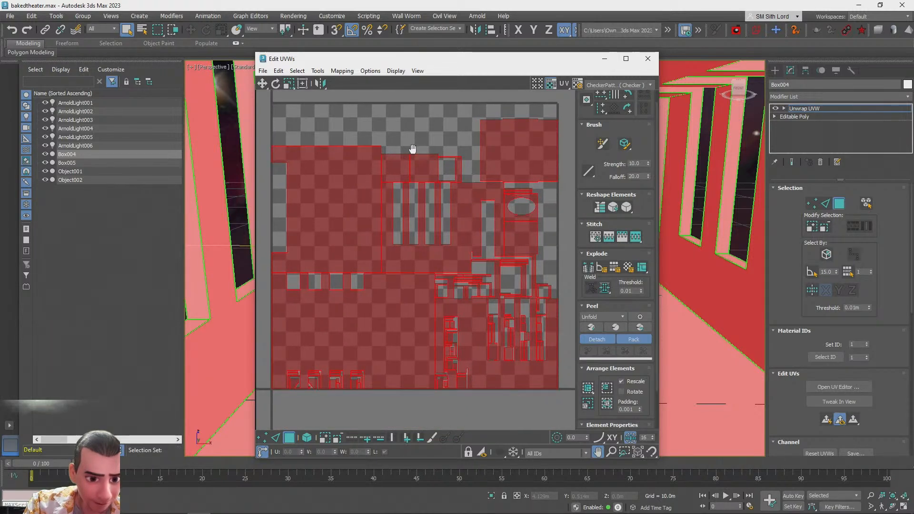
middle_click_drag(413, 149, 413, 149)
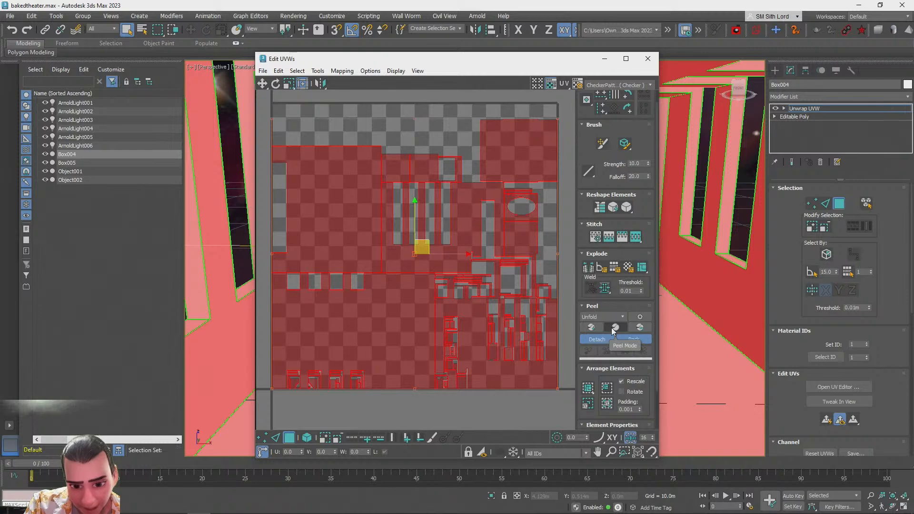
Peel the selected UVs, repack them into the UV square, and close the UV editor
left_click(595, 328)
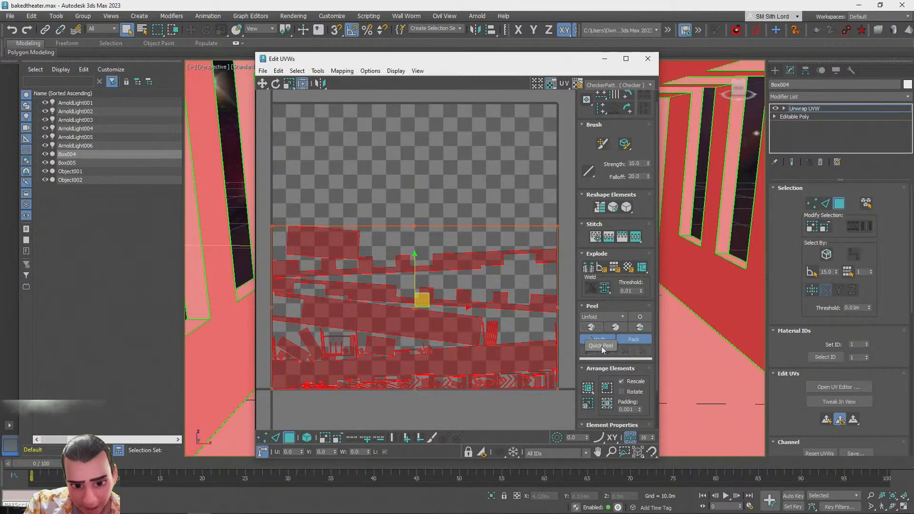
left_click(590, 389)
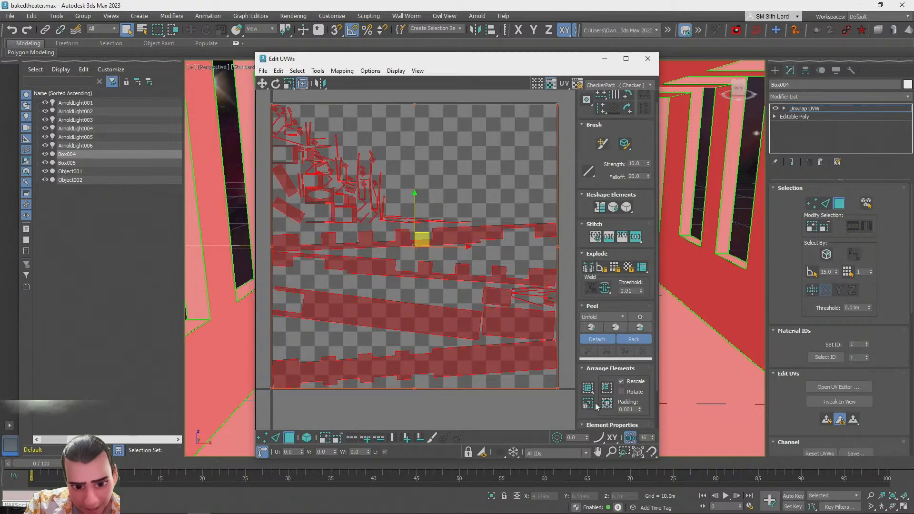
left_click(603, 388)
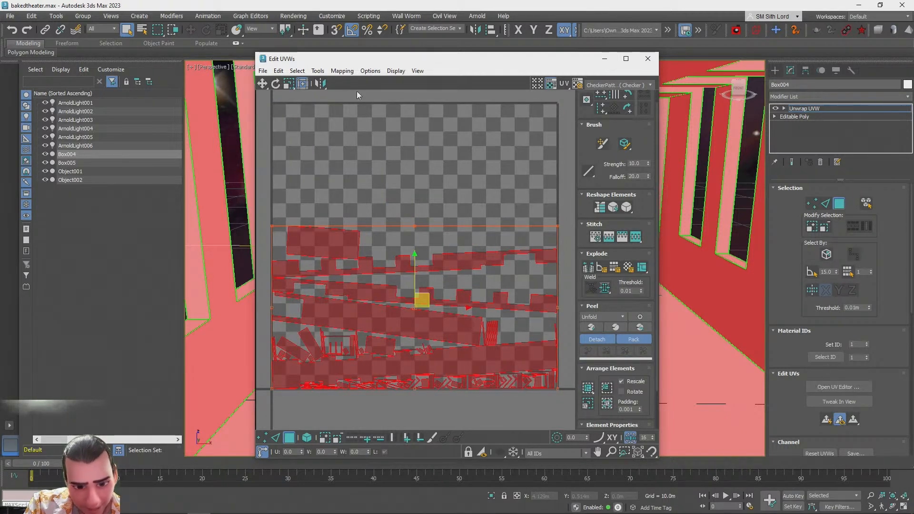
left_click(648, 58)
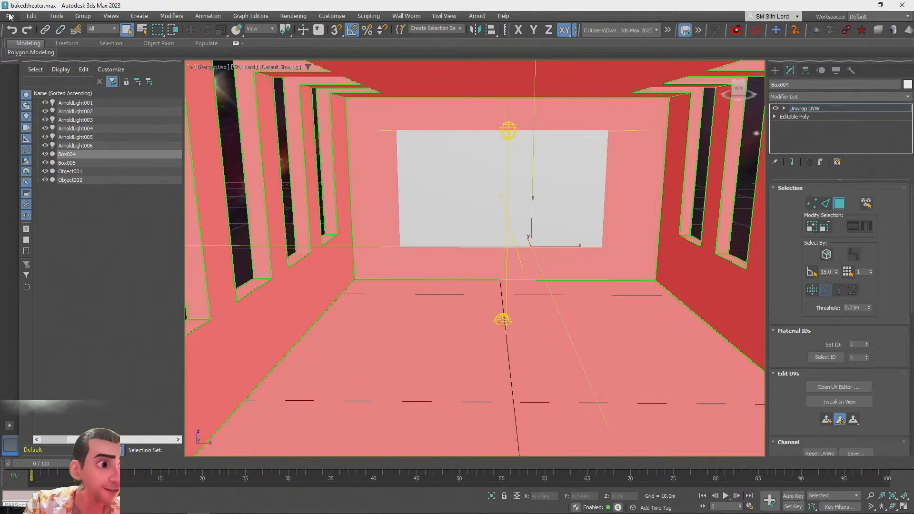
Reopen bakedtheater.max from the recent files without saving changes to the current scene
left_click(10, 17)
mouse_move(34, 75)
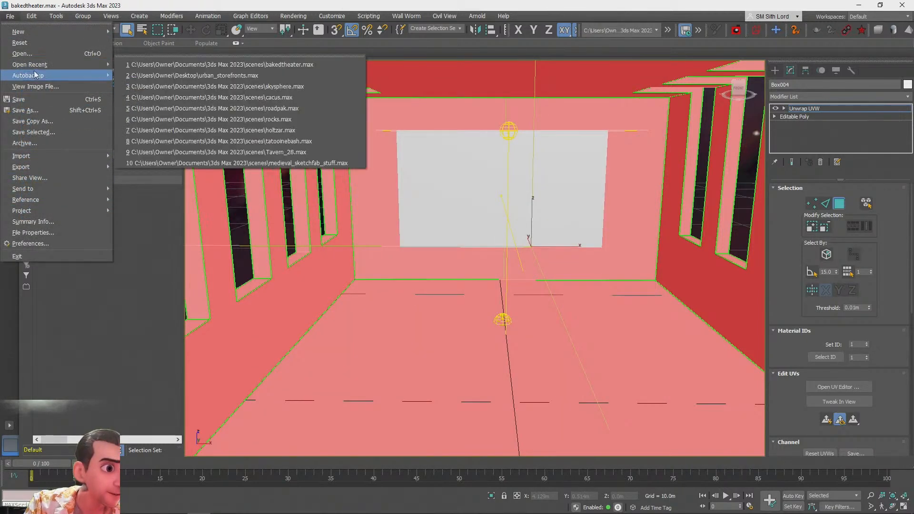
left_click(155, 66)
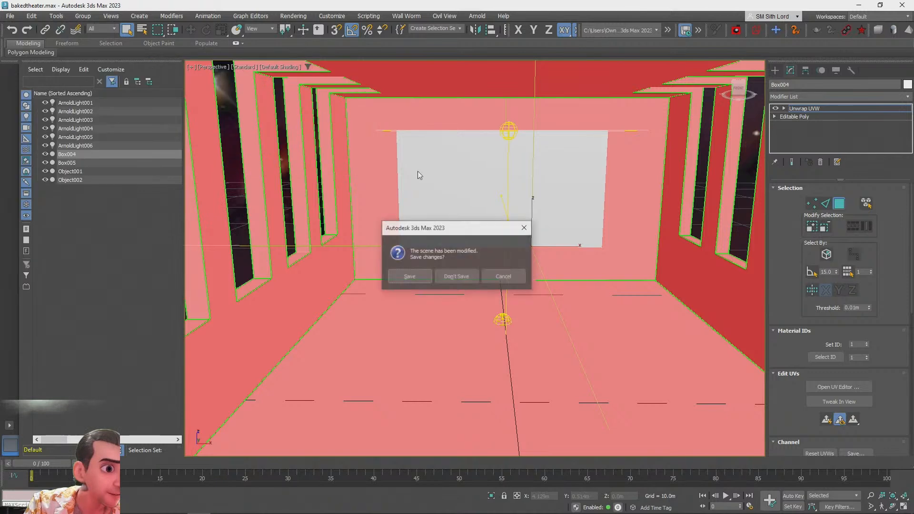
left_click(458, 278)
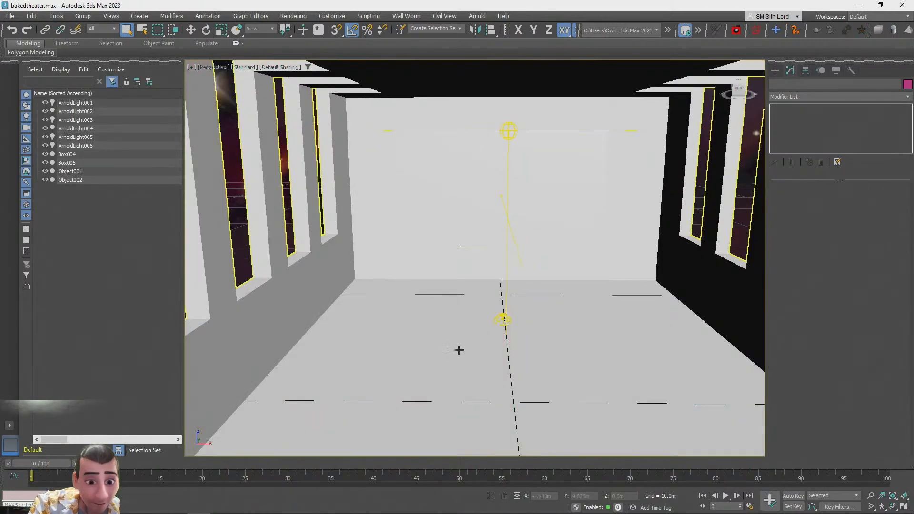
Select the room box and collapse its modifier stack down to Editable Poly
left_click(489, 350)
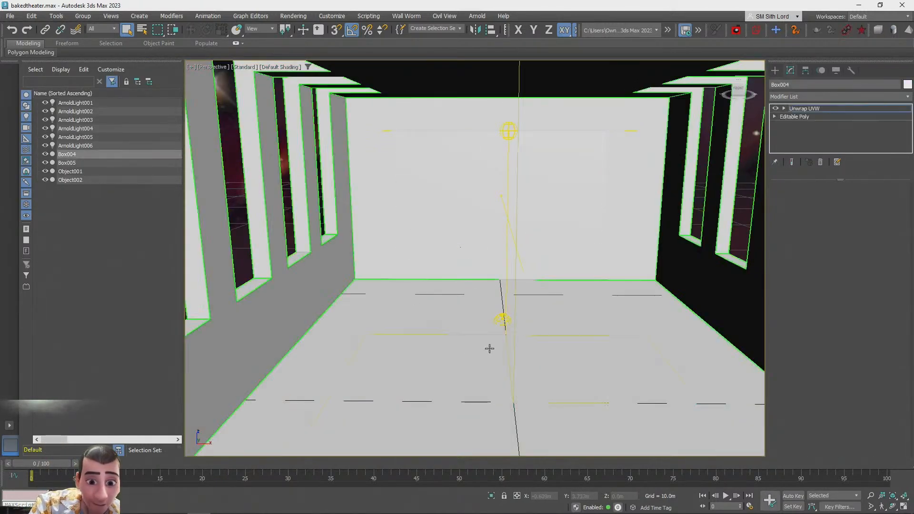
left_click(502, 178)
left_click(582, 327)
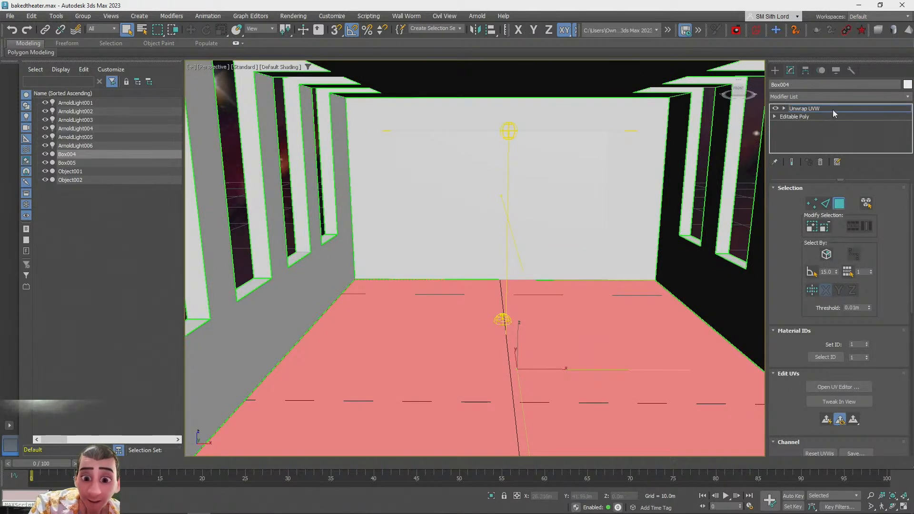
left_click(795, 116)
right_click(814, 114)
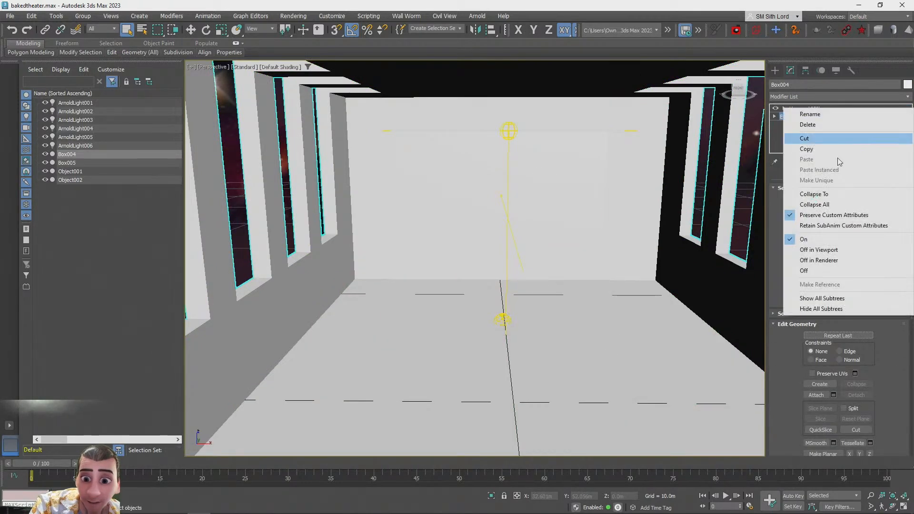
left_click(819, 193)
Attach the second box object to the room box using Attach
left_click(861, 200)
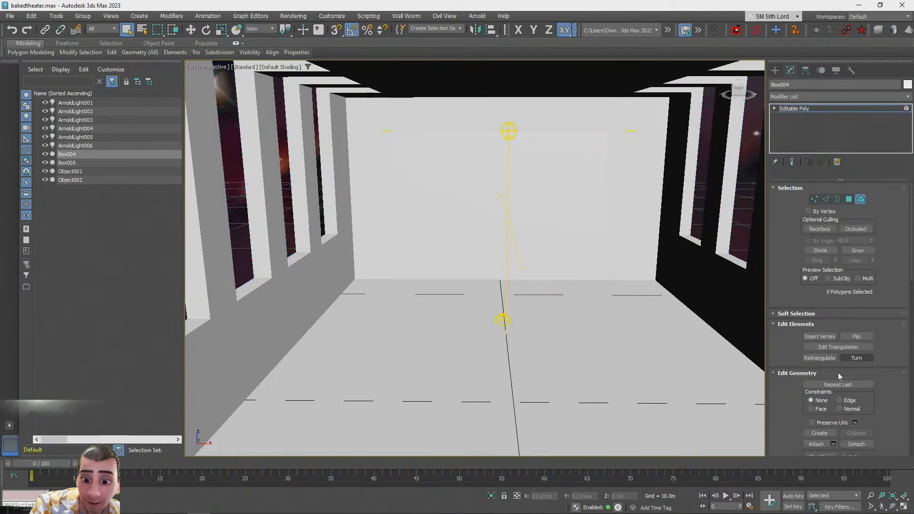
left_click(812, 444)
left_click(535, 187)
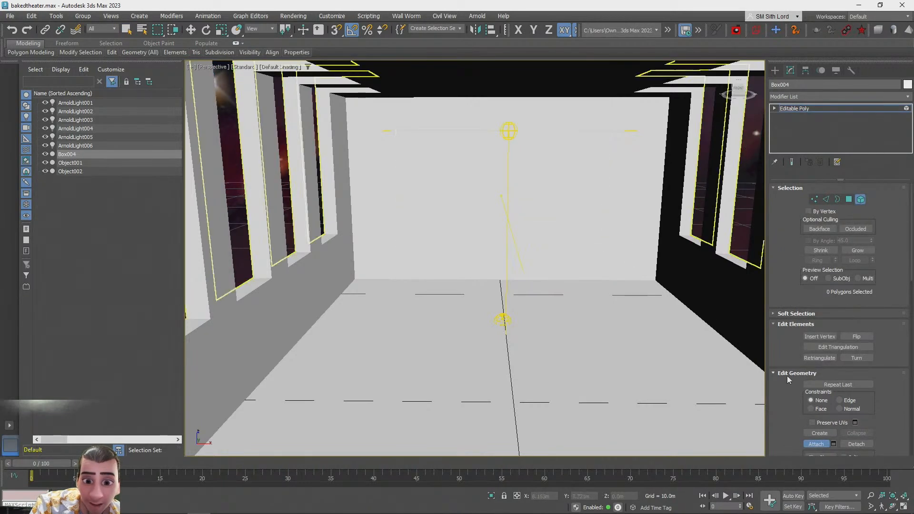
left_click(814, 443)
left_click(861, 200)
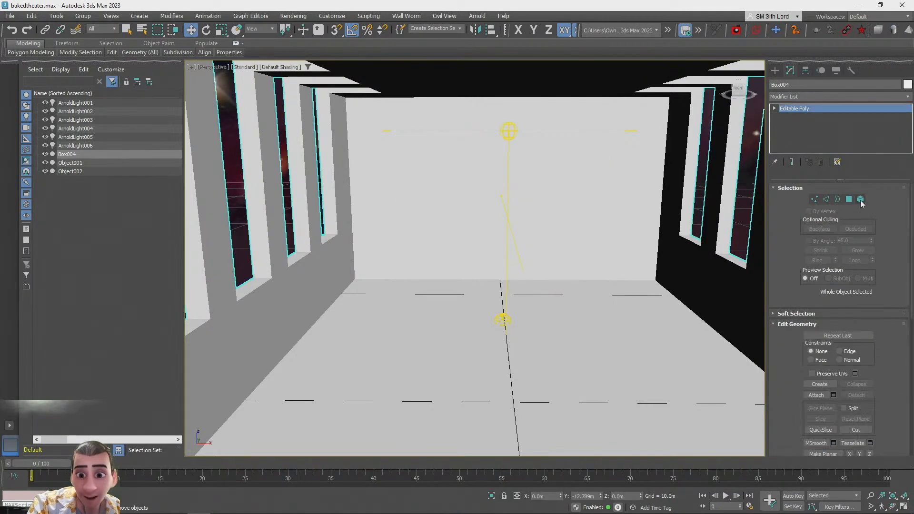
Select the window frames object, add an Unwrap UVW modifier and open the UV editor
key("z")
scroll(529, 365, "up", 5)
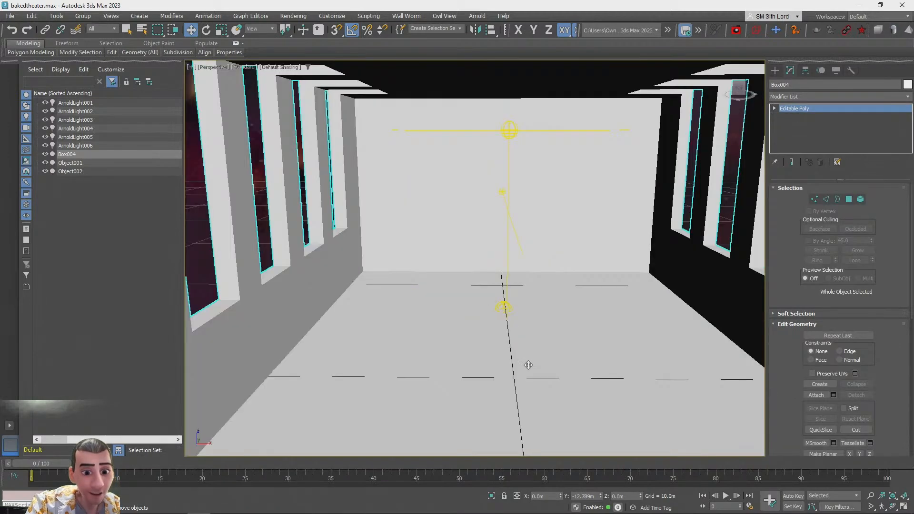
scroll(521, 372, "down", 5)
middle_click_drag(546, 402, 364, 355, "alt")
scroll(381, 334, "down", 2)
left_click_drag(401, 286, 587, 246)
middle_click_drag(519, 266, 541, 272, "alt")
scroll(517, 269, "up", 3)
scroll(541, 272, "down", 6)
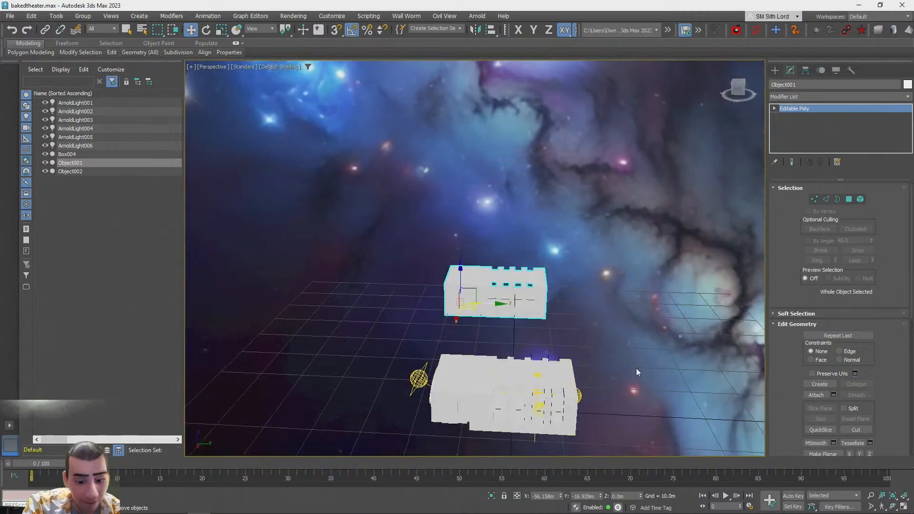
key("ctrl+z")
middle_click_drag(636, 370, 559, 354, "alt")
scroll(559, 355, "up", 4)
scroll(559, 353, "down", 3)
scroll(559, 353, "up", 4)
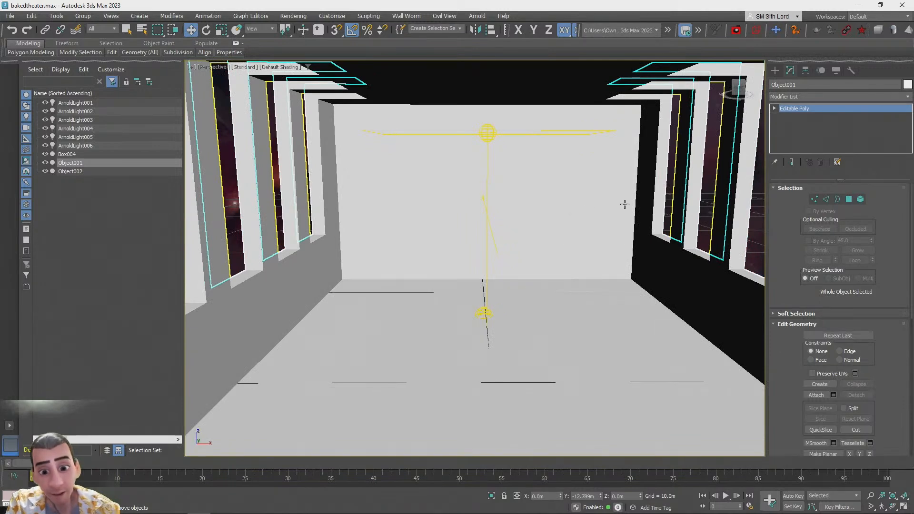
left_click(799, 97)
scroll(819, 286, "down", 15)
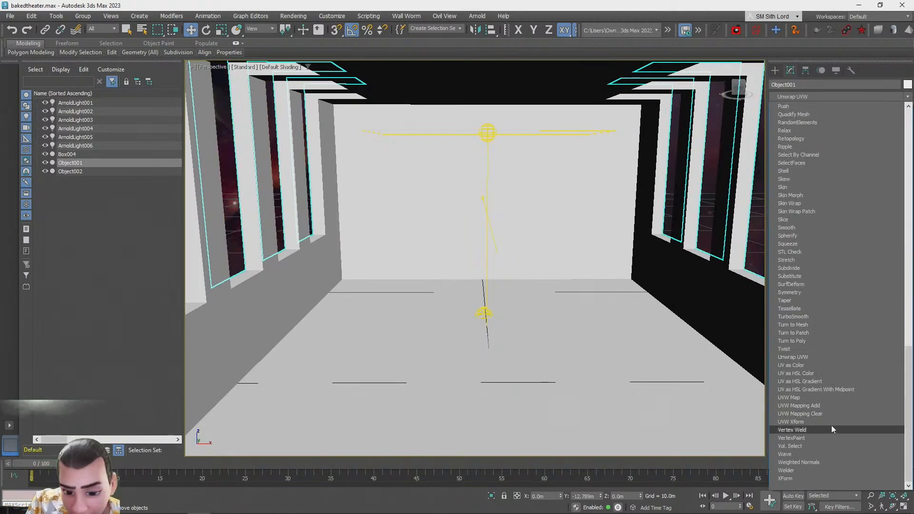
left_click(818, 357)
left_click(815, 385)
Select all of the window frames' UVs and pack them into the UV square
key("ctrl+a")
scroll(364, 170, "down", 5)
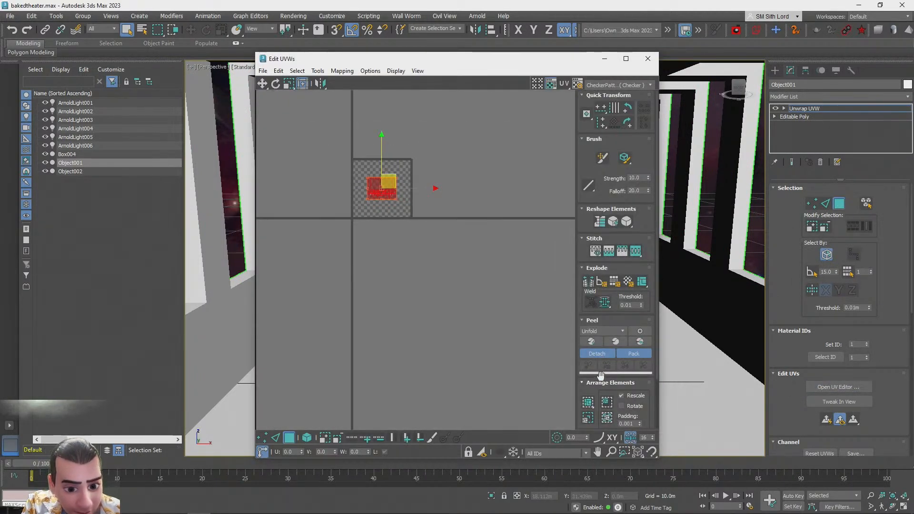
left_click(606, 419)
scroll(332, 176, "up", 4)
left_click(338, 213)
middle_click_drag(526, 210, 458, 231)
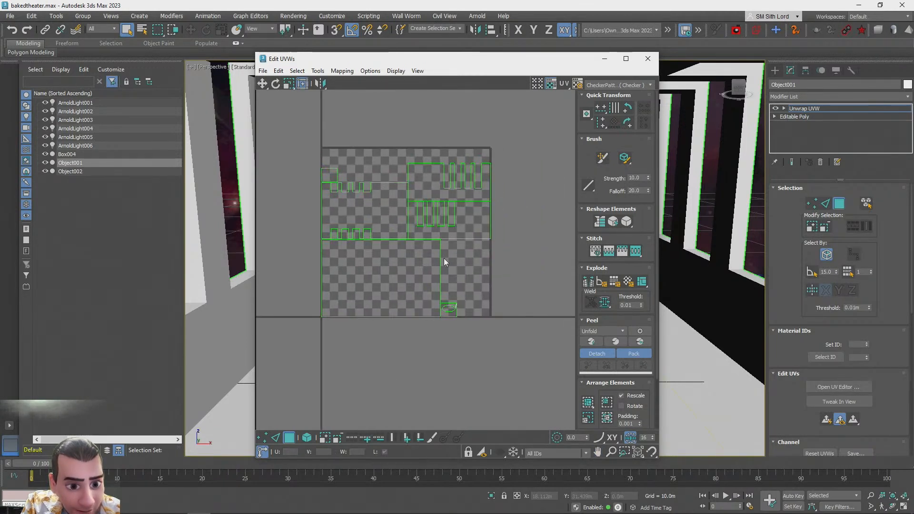
scroll(404, 184, "up", 2)
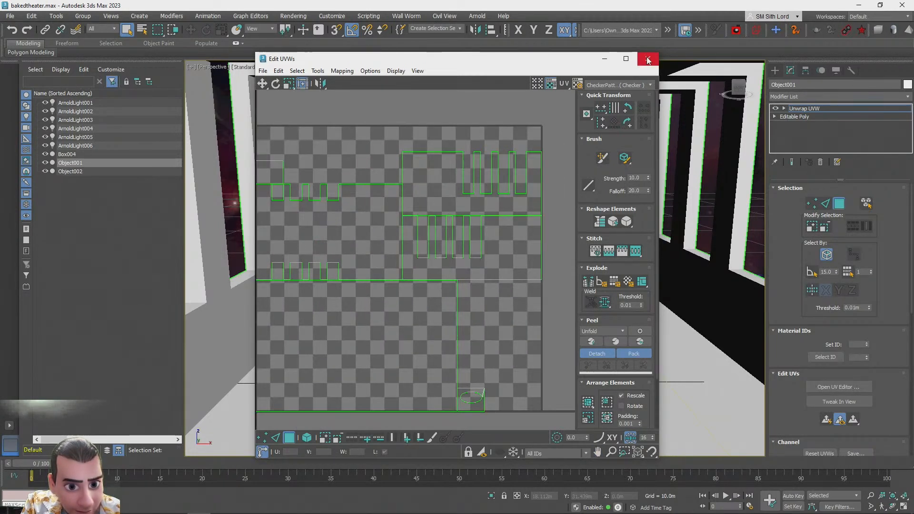
left_click(480, 256)
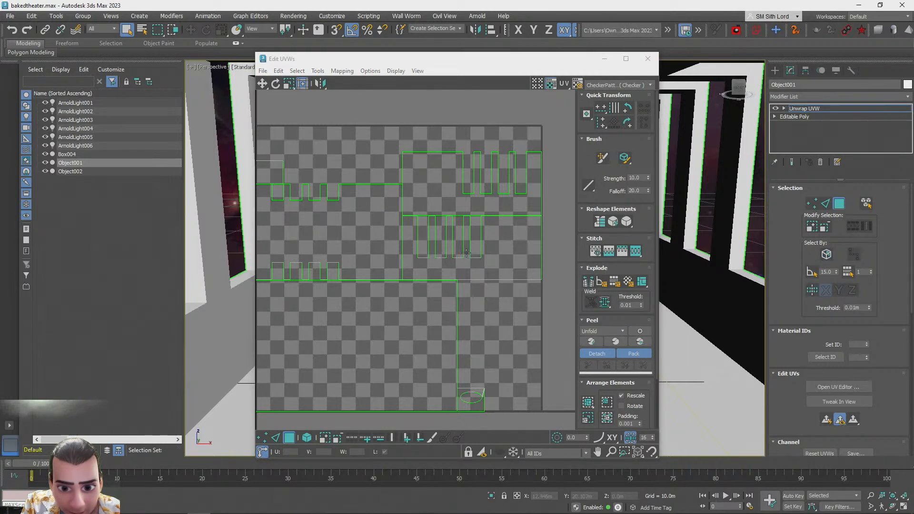
scroll(439, 278, "down", 5)
Reselect all UVs, repack them with a different Arrange Elements option, and close the UV editor
left_click_drag(298, 156, 563, 351)
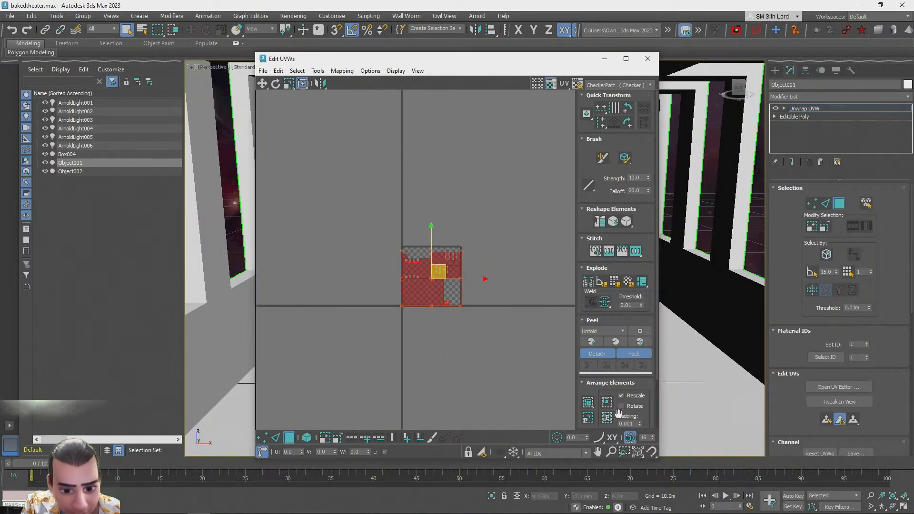
left_click(589, 405)
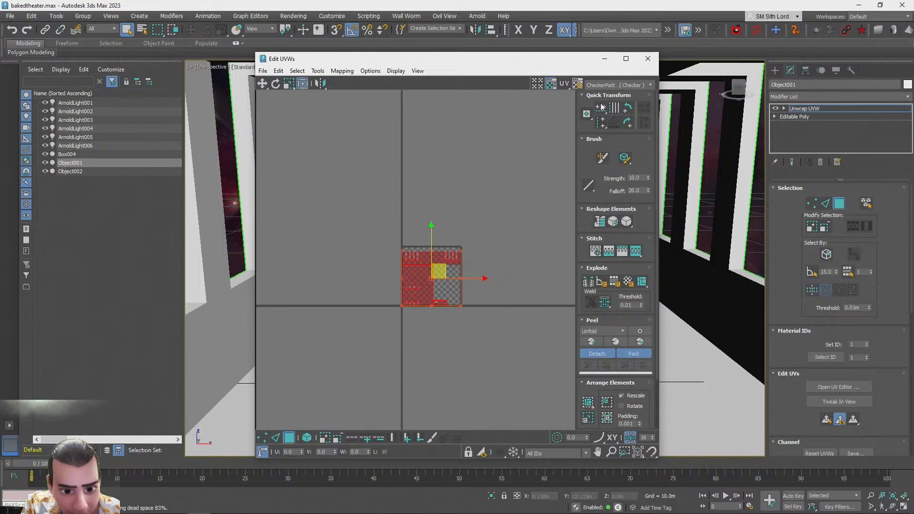
left_click(646, 59)
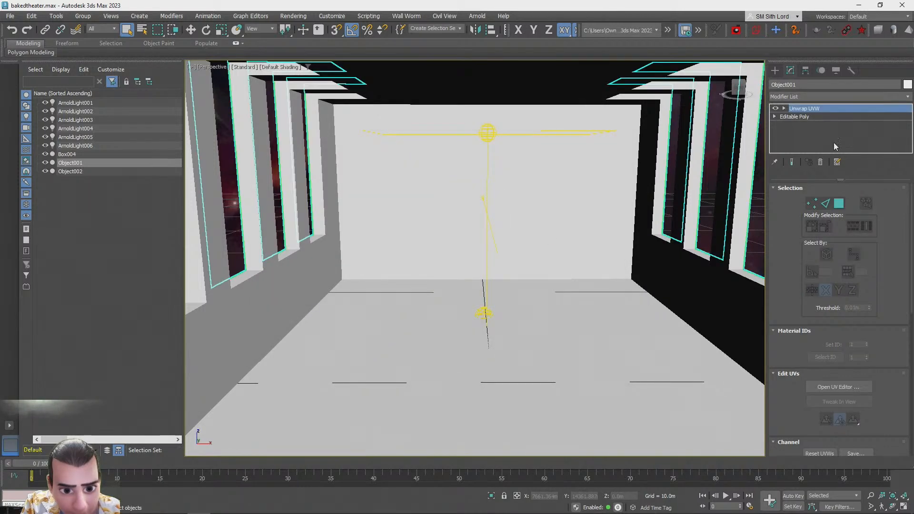
Select the room box, add an Unwrap UVW modifier and open the UV editor
left_click(821, 162)
left_click(620, 372)
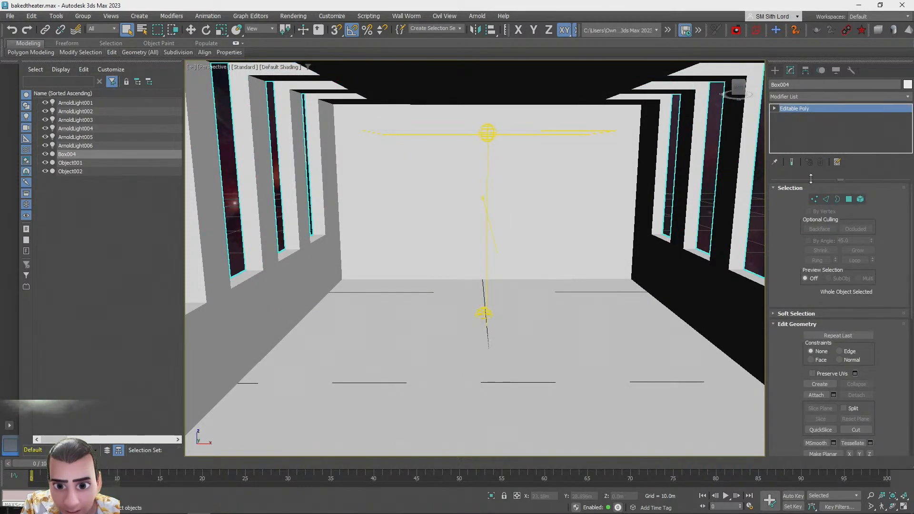
left_click(786, 96)
scroll(856, 152, "down", 20)
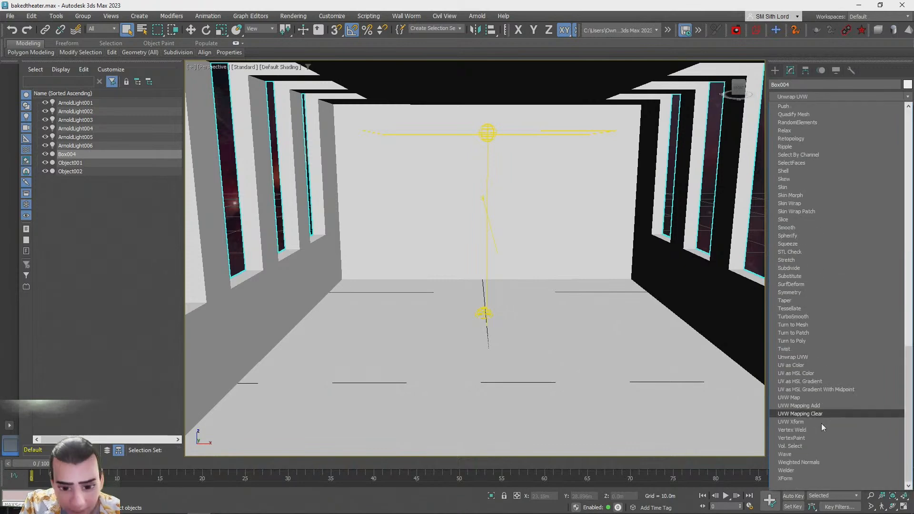
left_click(812, 359)
left_click(841, 386)
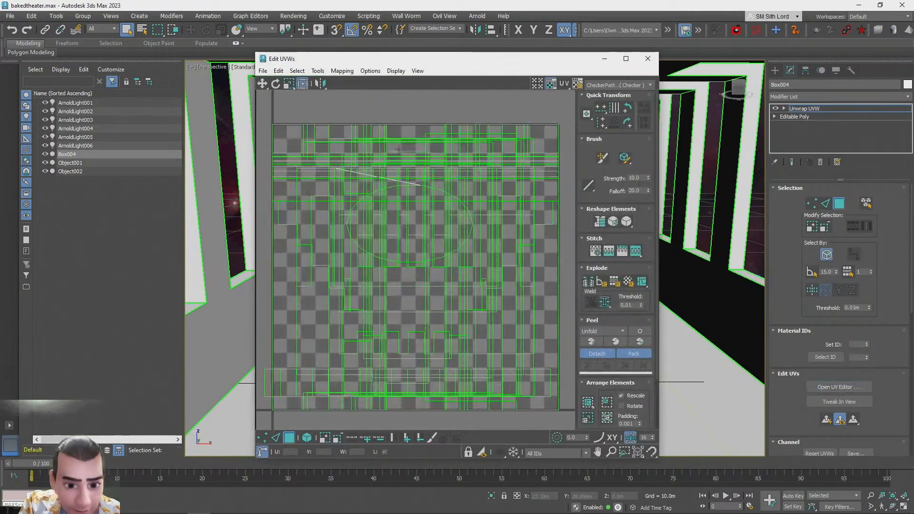
Select all of the room box's UVs, pack them into the UV square, and close the UV editor
left_click(826, 251)
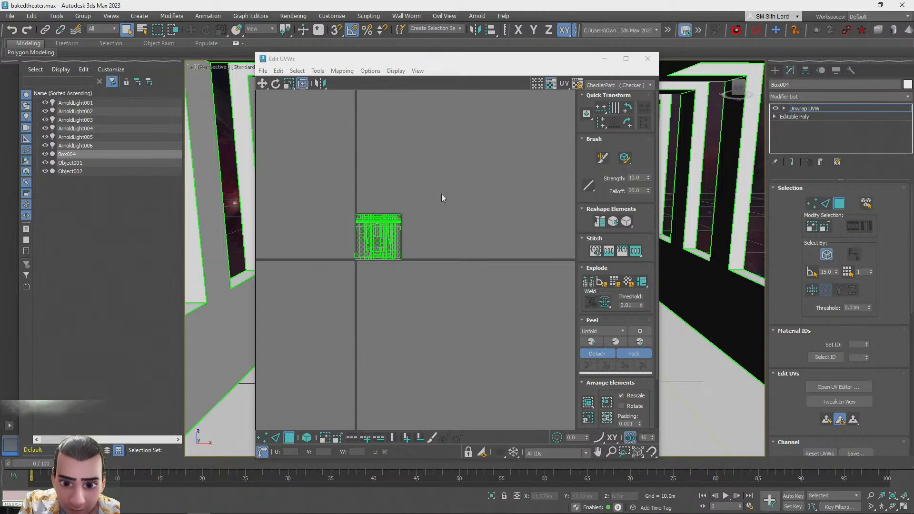
left_click(507, 323)
key("ctrl+a")
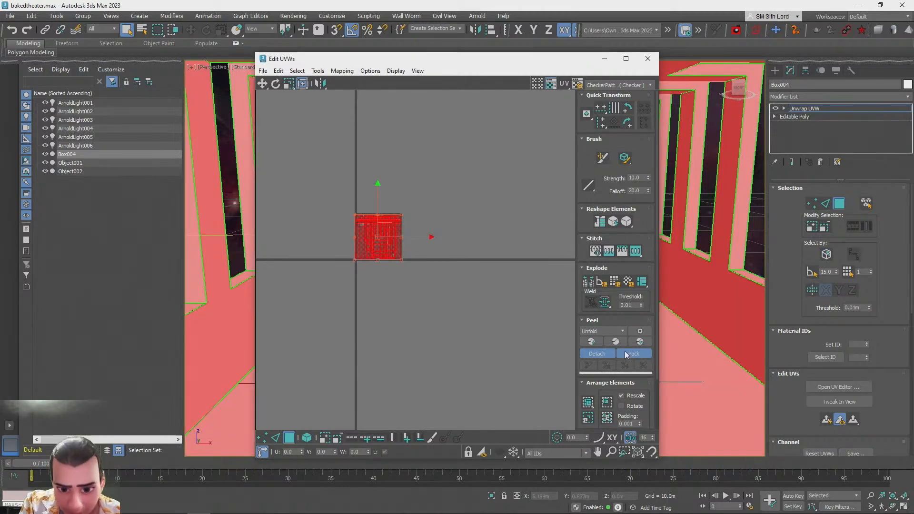
left_click(589, 417)
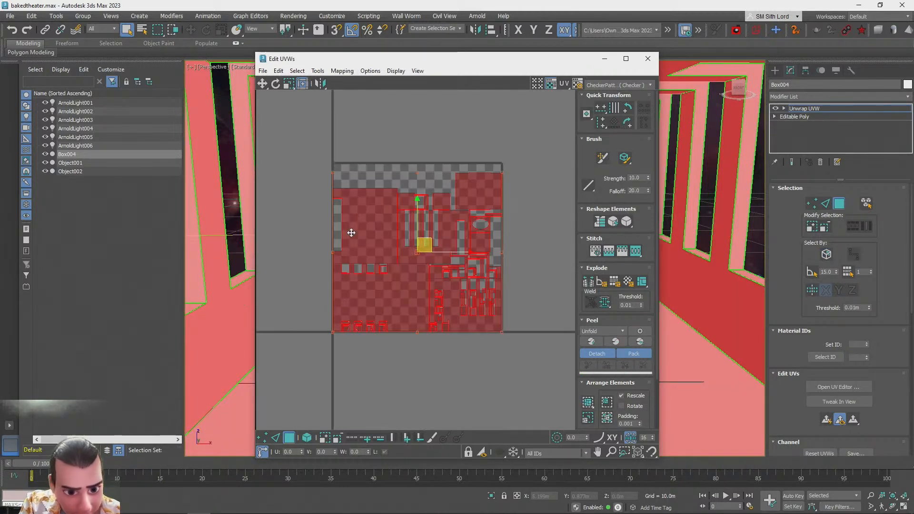
scroll(363, 235, "up", 5)
scroll(380, 221, "down", 2)
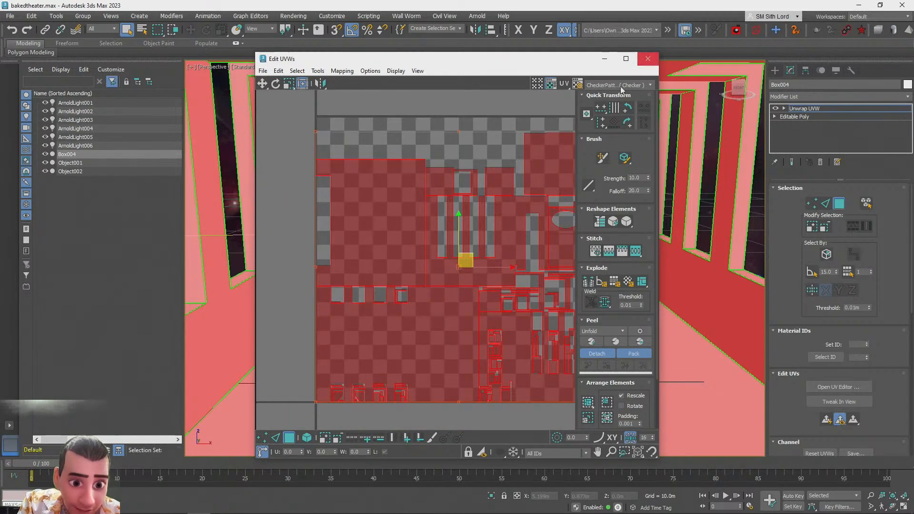
left_click(648, 59)
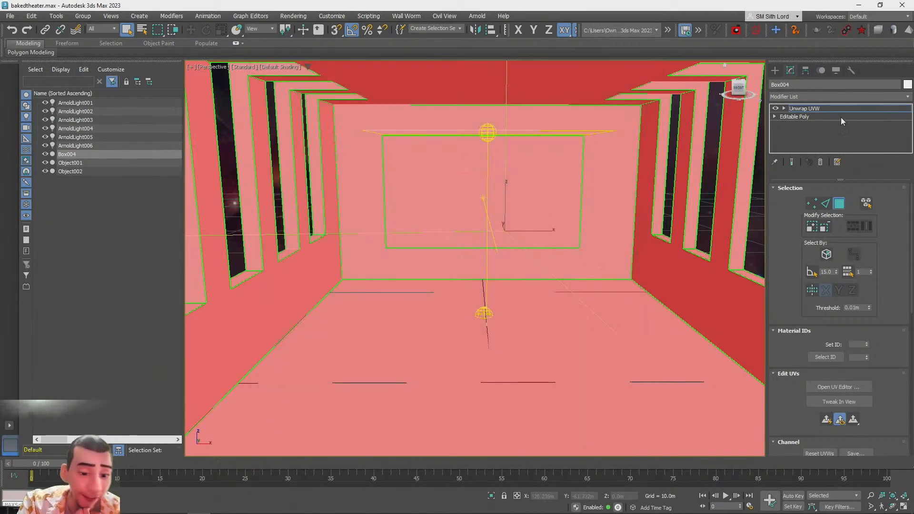
Rename the room box object to theater
left_click(805, 109)
middle_click_drag(466, 334, 456, 332, "alt")
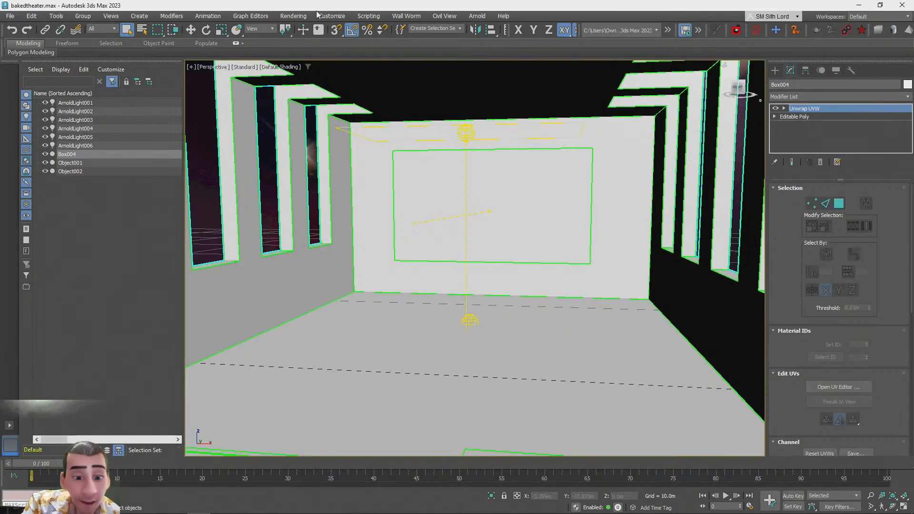
left_click(809, 85)
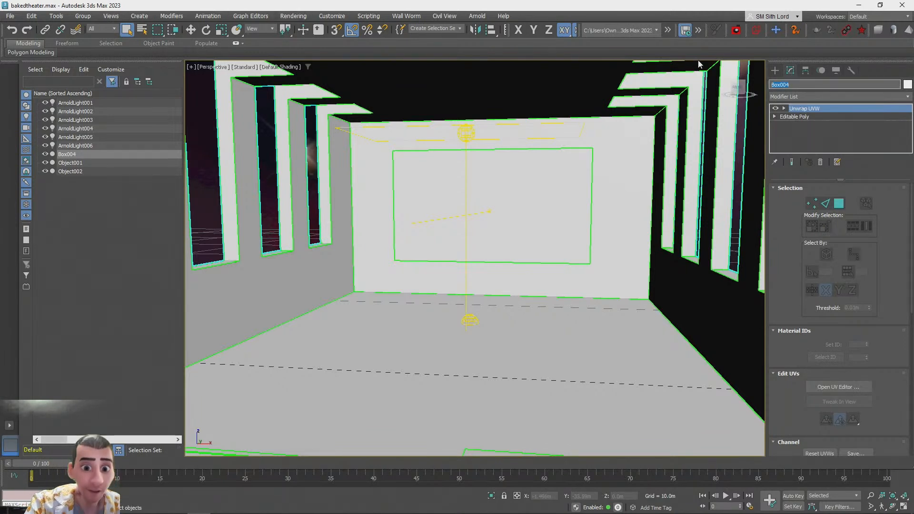
type("bakedhteater")
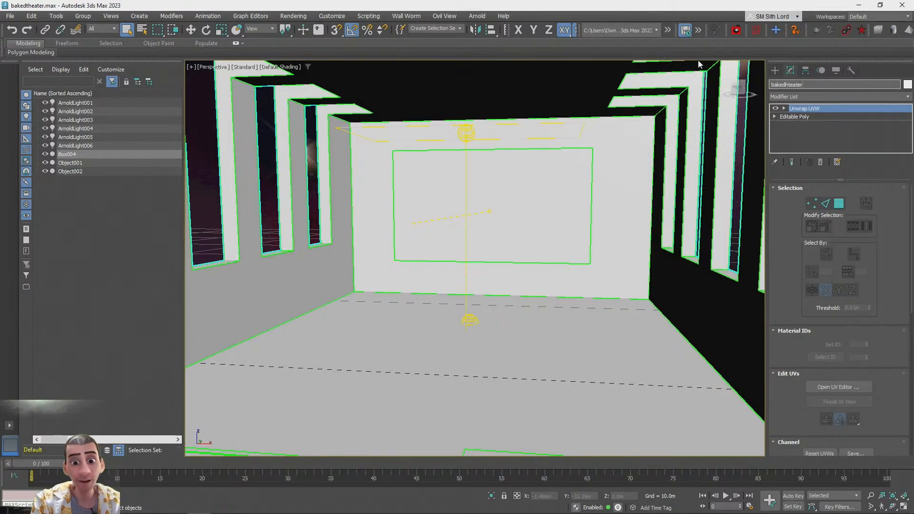
key("ctrl+a")
type("theater")
key("Return")
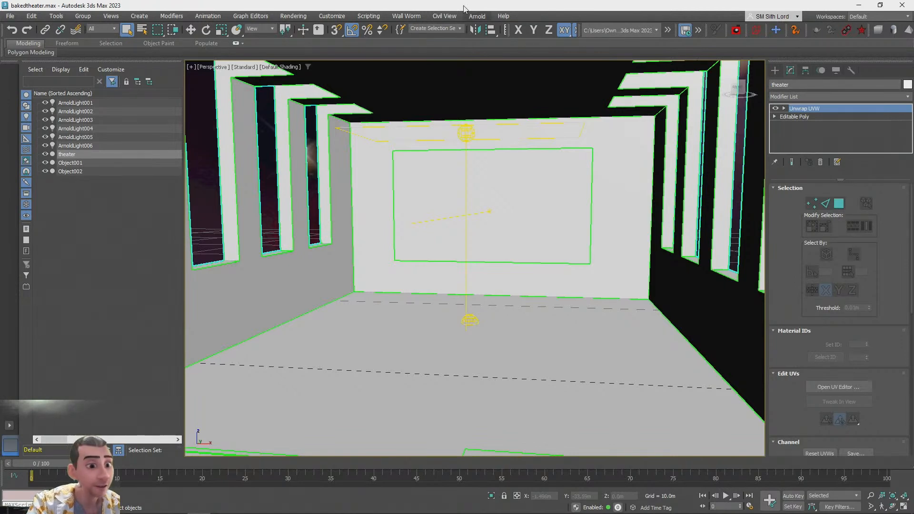
Open the Bake to Texture dialog
left_click(293, 15)
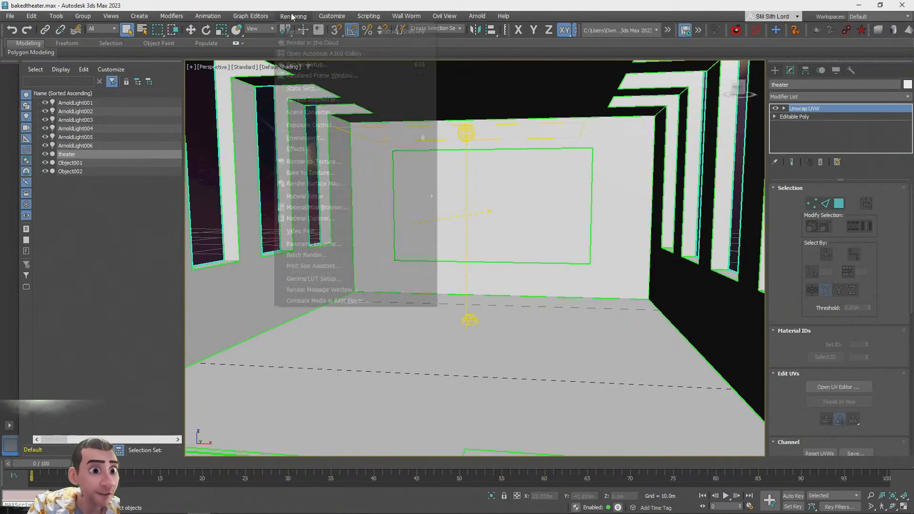
mouse_move(294, 16)
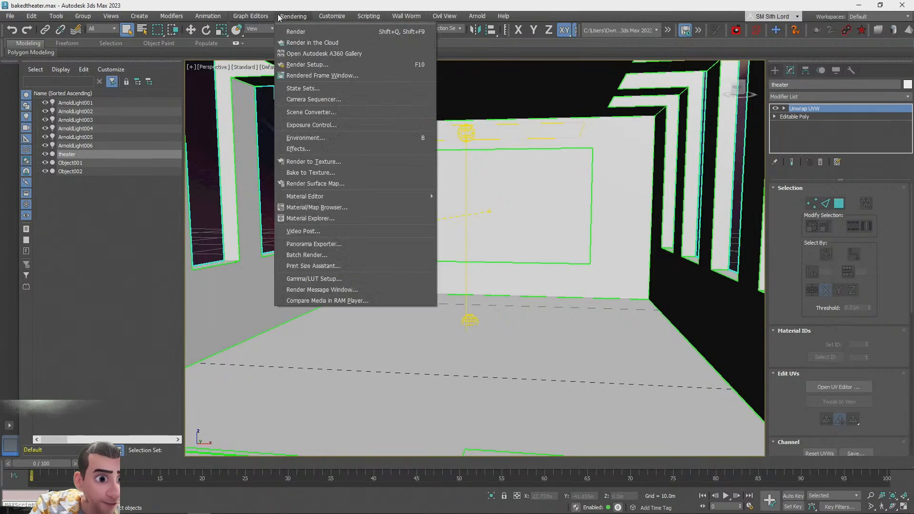
left_click(312, 173)
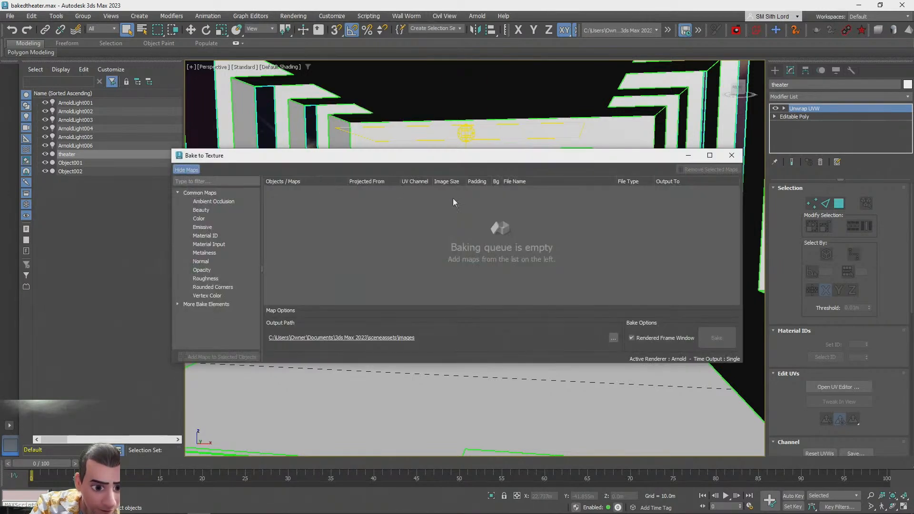
Add a Beauty bake map to the selected theater object
left_click(206, 210)
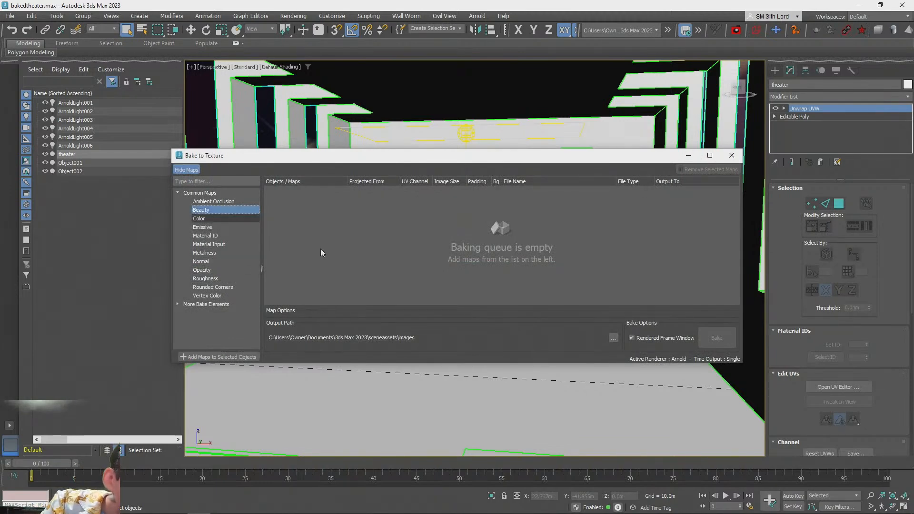
left_click(183, 358)
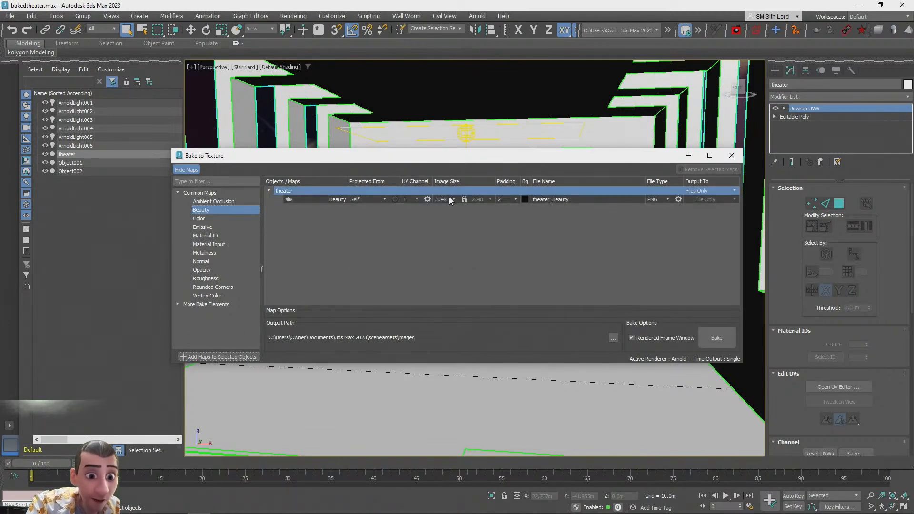
Set the Beauty map's image size to 1024
left_click_drag(453, 159, 377, 158)
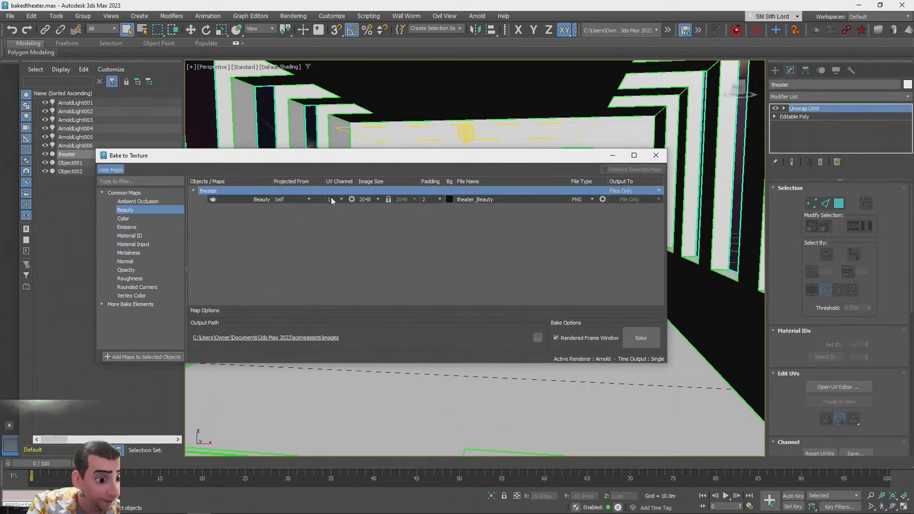
left_click(379, 200)
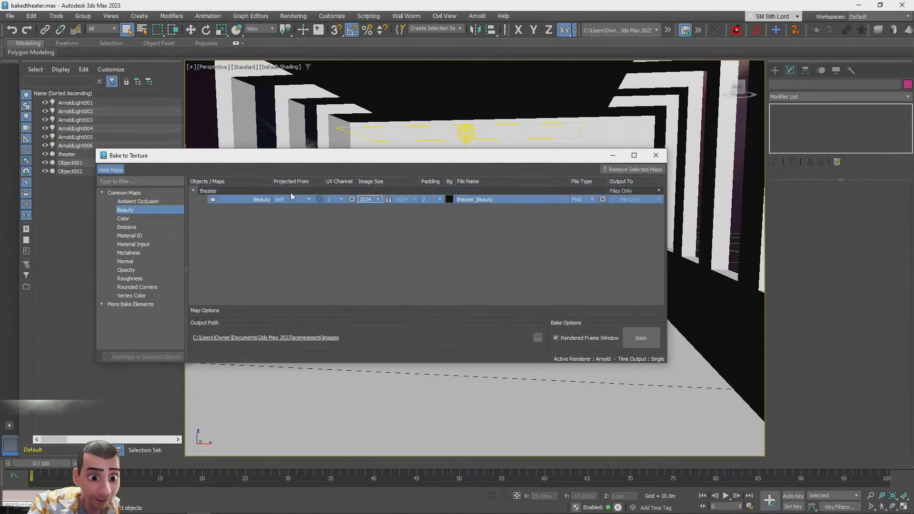
double_click(497, 199)
Set the bake output path to the Desktop folder
left_click(537, 338)
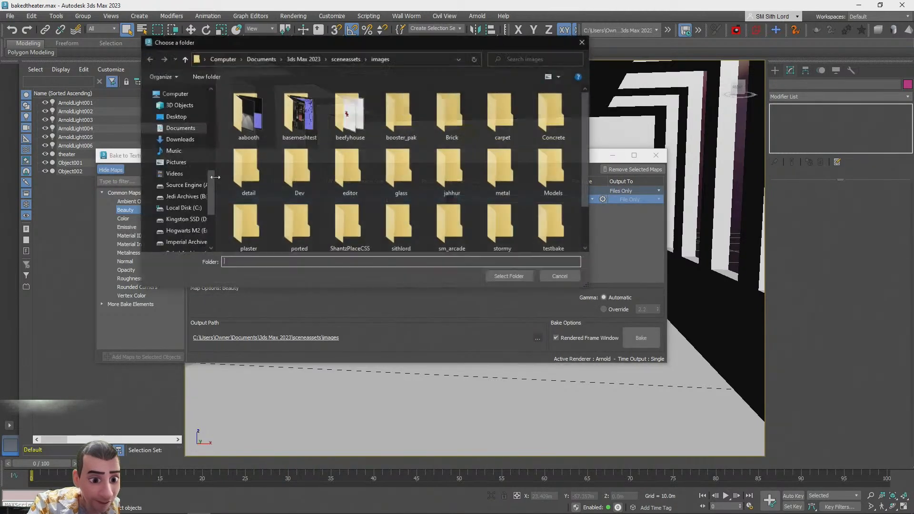
left_click(506, 276)
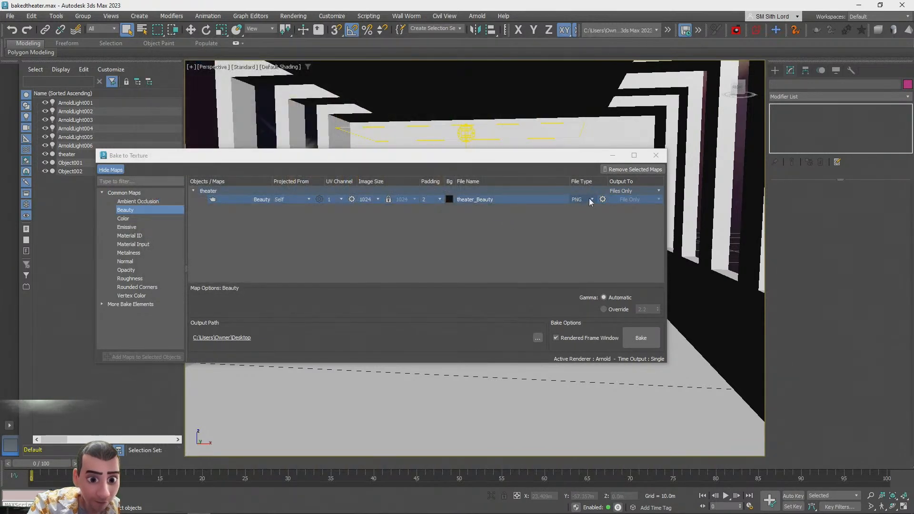
Start baking the theater's Beauty texture
left_click(310, 198)
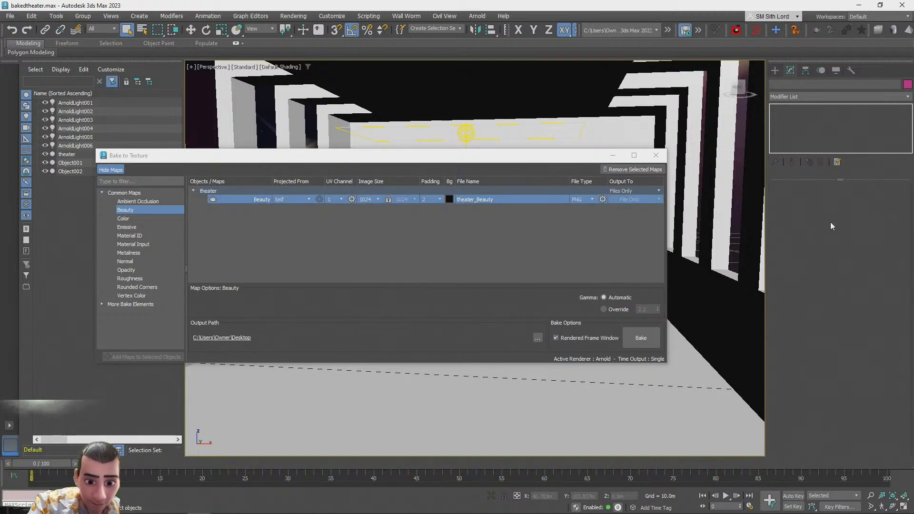
left_click(640, 338)
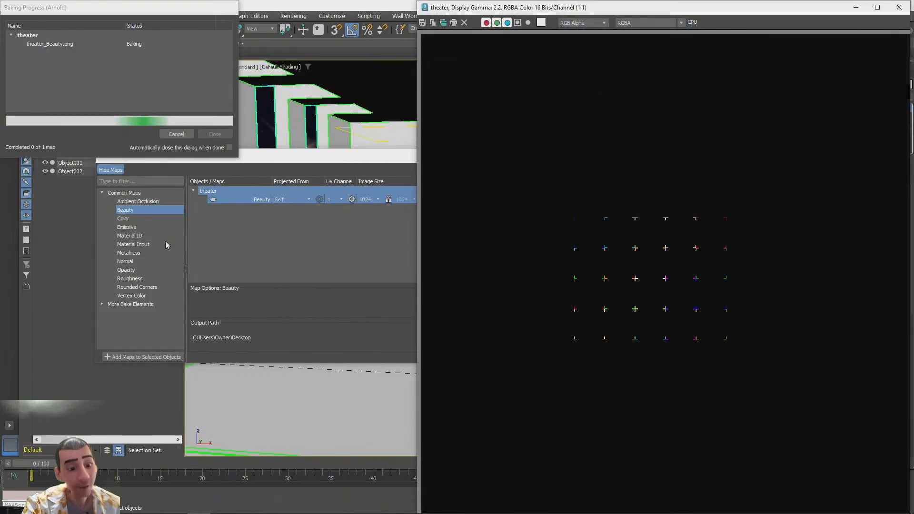
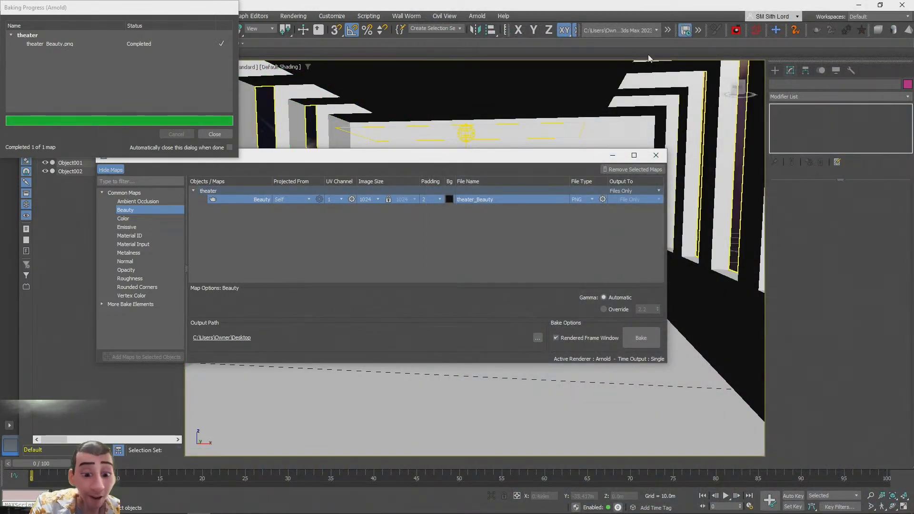
Close the Bake to Texture dialog and the baking progress window
left_click_drag(528, 161, 508, 205)
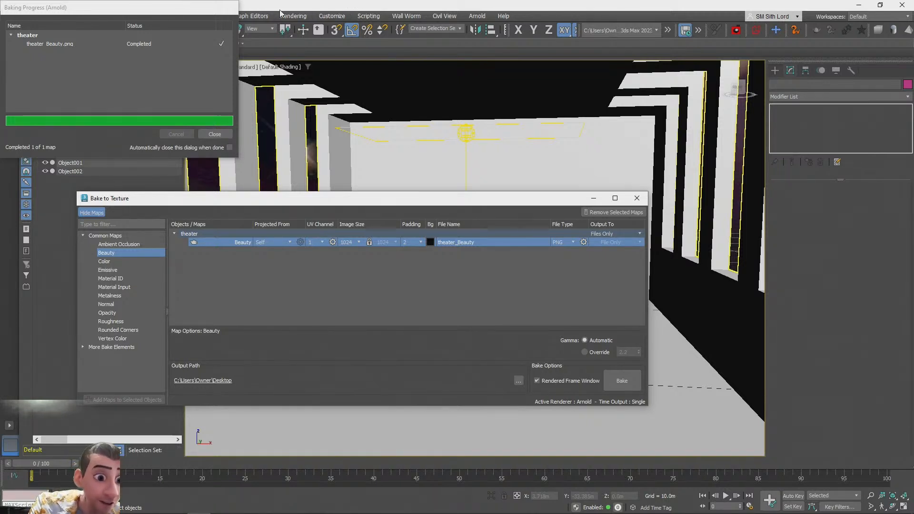
left_click(637, 198)
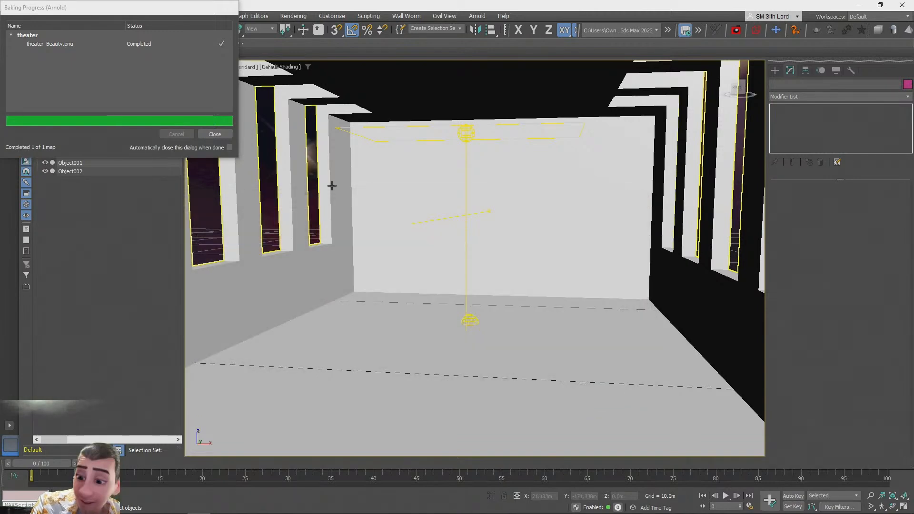
left_click(215, 135)
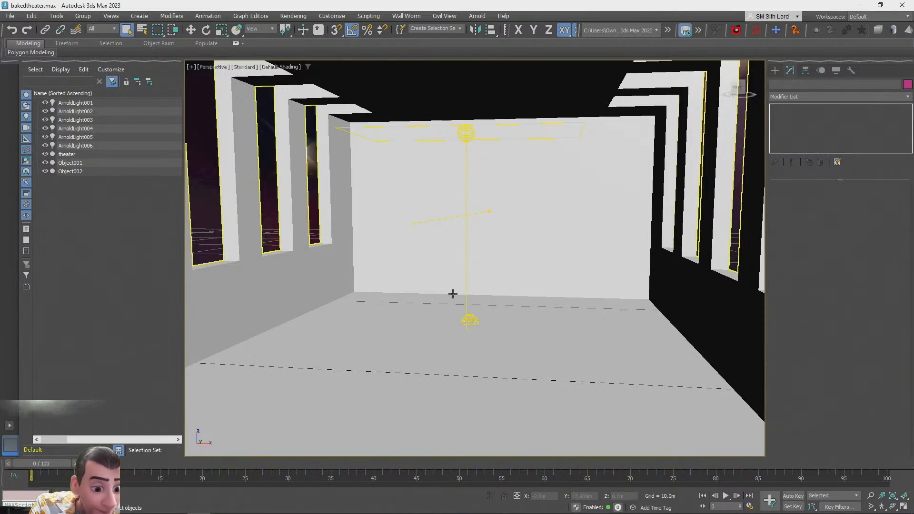
Select the theater object, then open the Save As dialog and cancel it
middle_click_drag(453, 288, 465, 284, "alt")
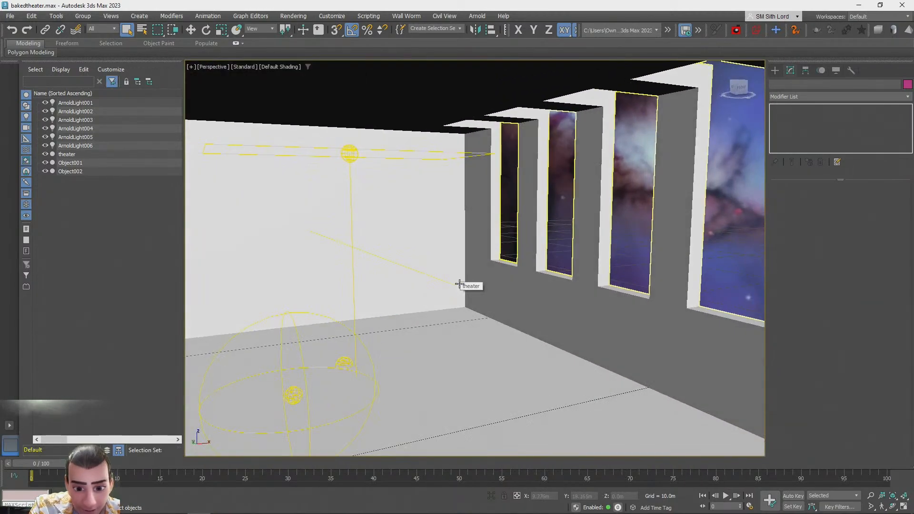
left_click(346, 248)
left_click(9, 16)
left_click(17, 110)
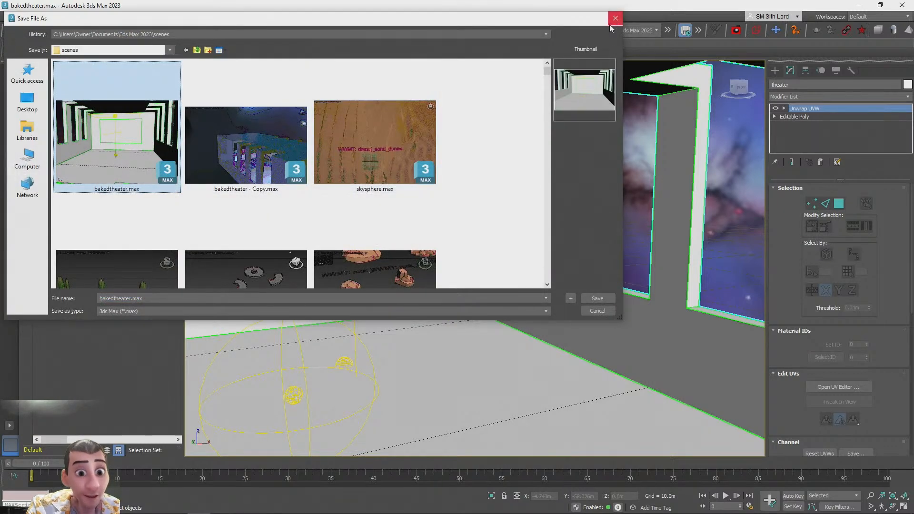
left_click(614, 21)
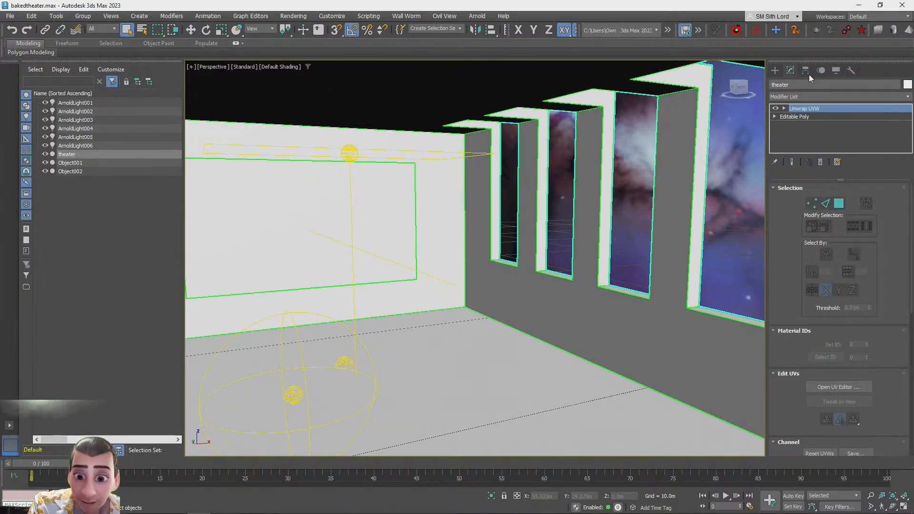
Create a glTF material in the Slate Material Editor and name it bakedwalls
key("m")
middle_click_drag(222, 172, 247, 128)
left_click(92, 106)
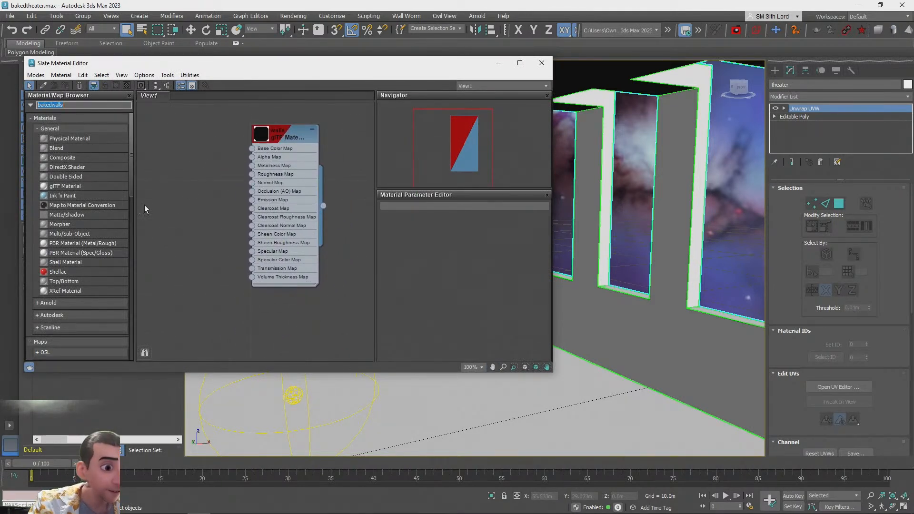
type("gltf")
left_click_drag(51, 115, 198, 290)
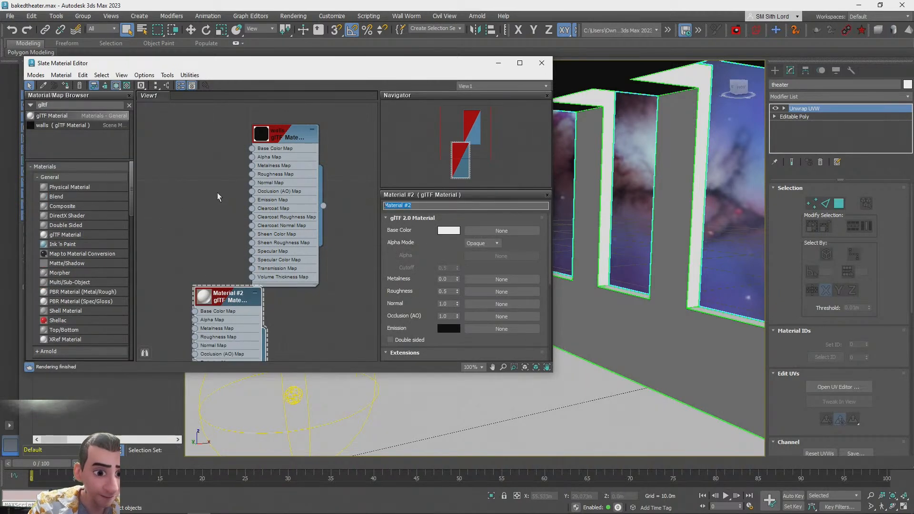
type("bakedwalls")
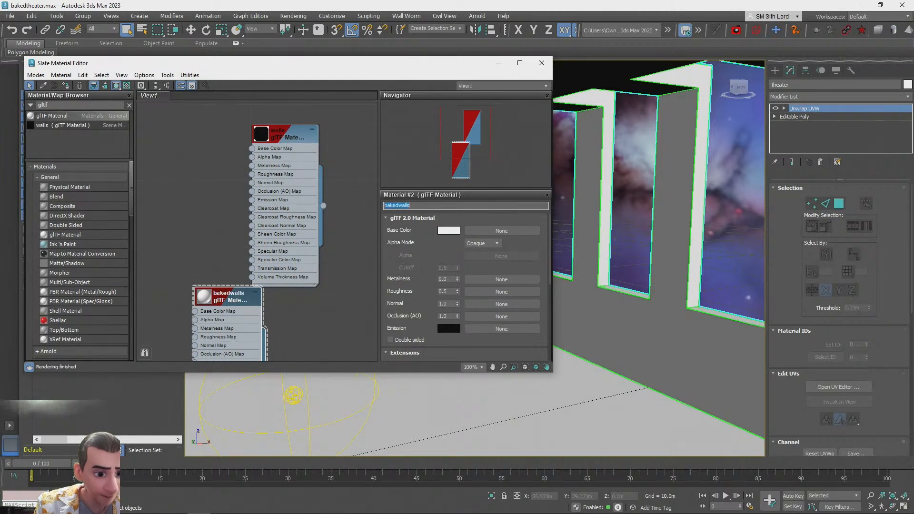
Bring the baked theater_Beauty.png from the Desktop folder into the material editor as a bitmap node
middle_click_drag(231, 264, 219, 194)
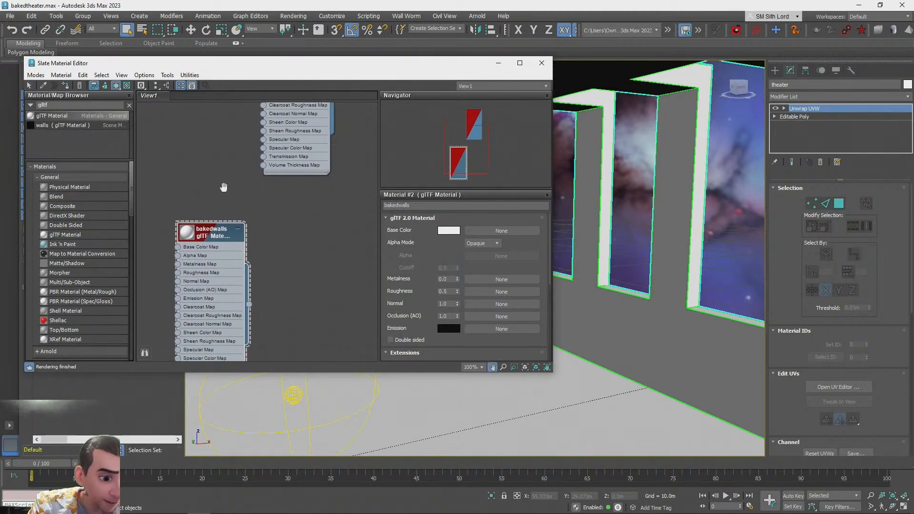
key("alt+Tab")
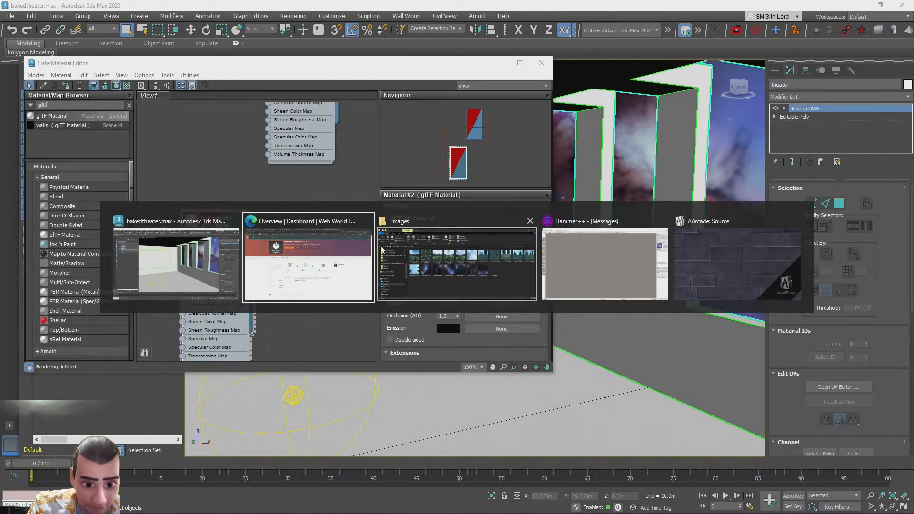
key("alt+Tab")
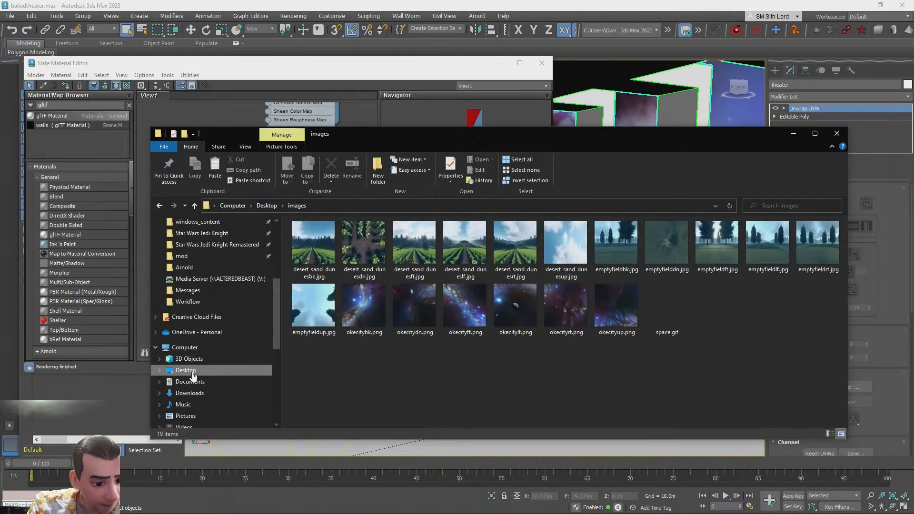
left_click(186, 371)
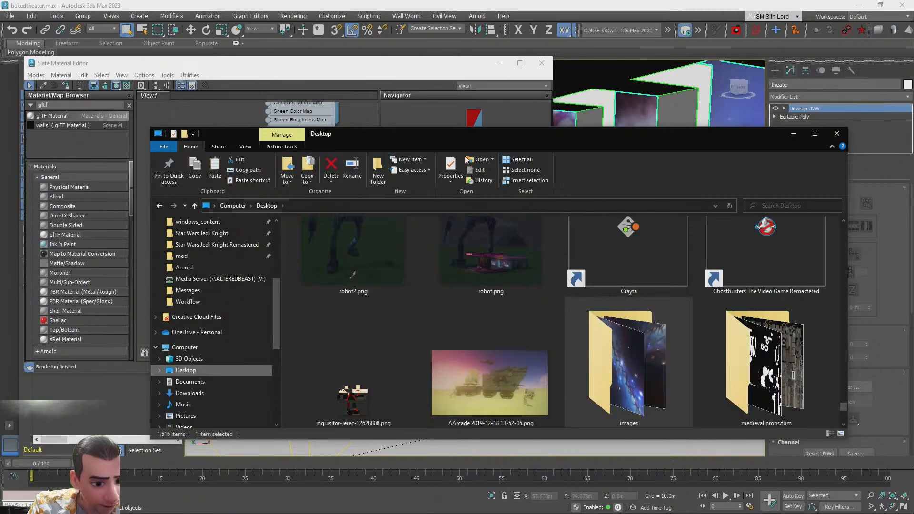
left_click_drag(488, 141, 752, 172)
left_click_drag(606, 377, 298, 232)
middle_click_drag(256, 241, 347, 184)
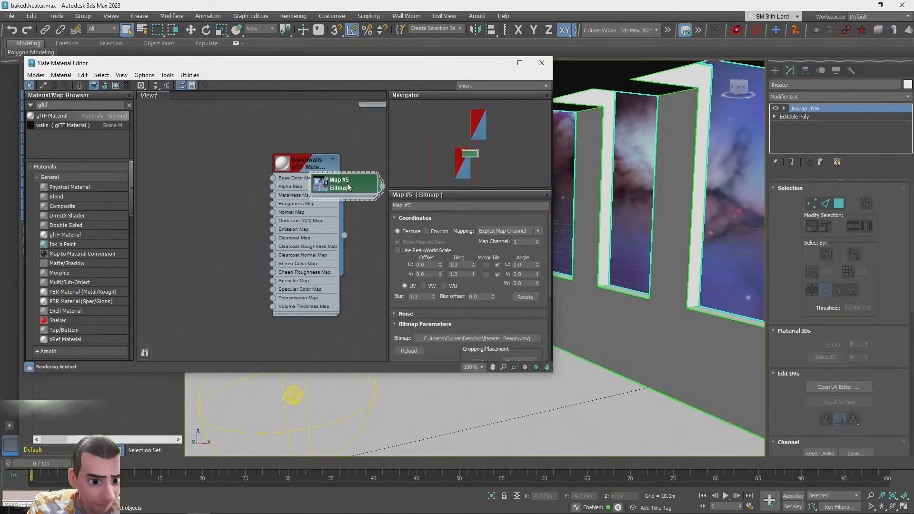
left_click_drag(346, 184, 184, 213)
Name the bitmap node theater_Beauty and wire it into the bakedwalls material's Emission map
left_click_drag(440, 206, 277, 196)
type("theater_Beauty")
key("Return")
left_click_drag(222, 217, 263, 192)
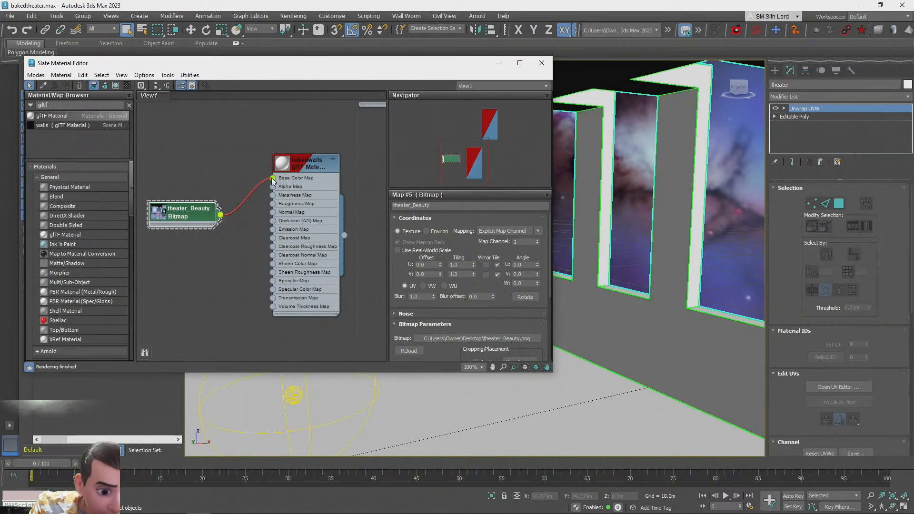
left_click_drag(271, 178, 272, 229)
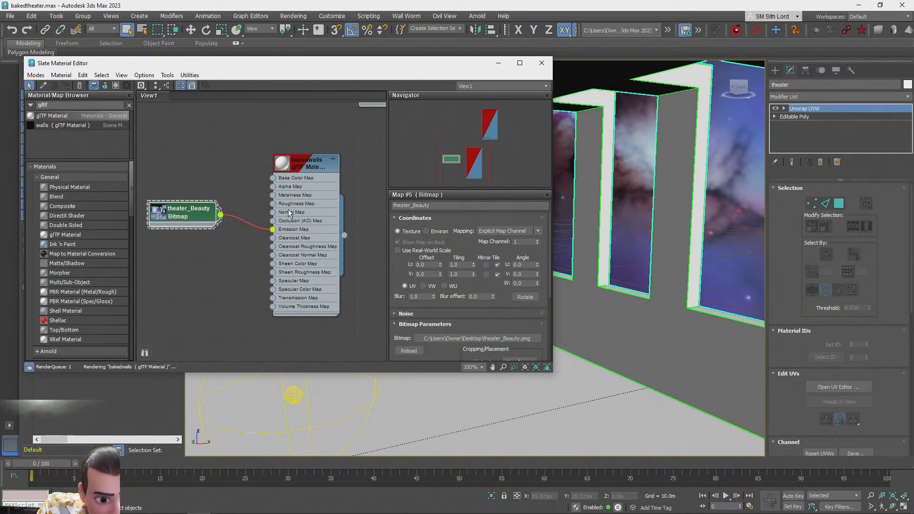
Set the bakedwalls base color to black and assign the material to the theater object
double_click(310, 162)
left_click(447, 233)
left_click(346, 186)
left_click(396, 217)
right_click(457, 292)
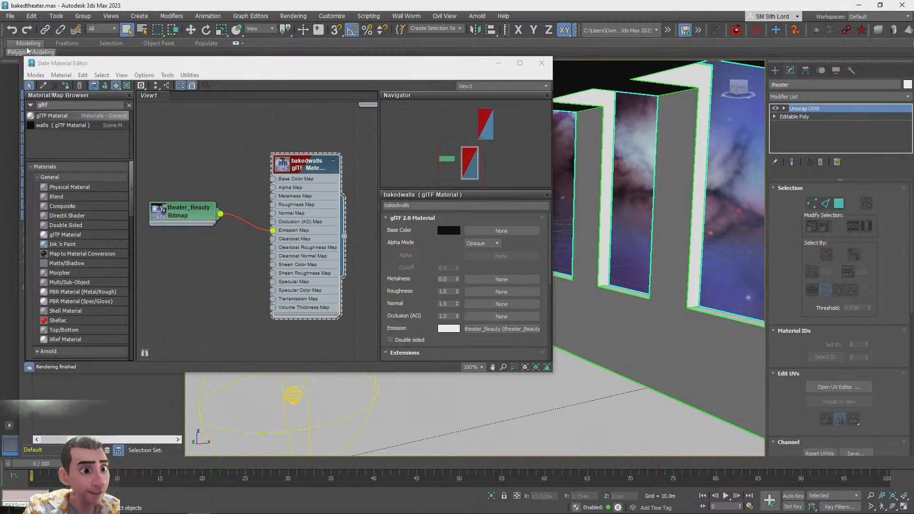
left_click(67, 89)
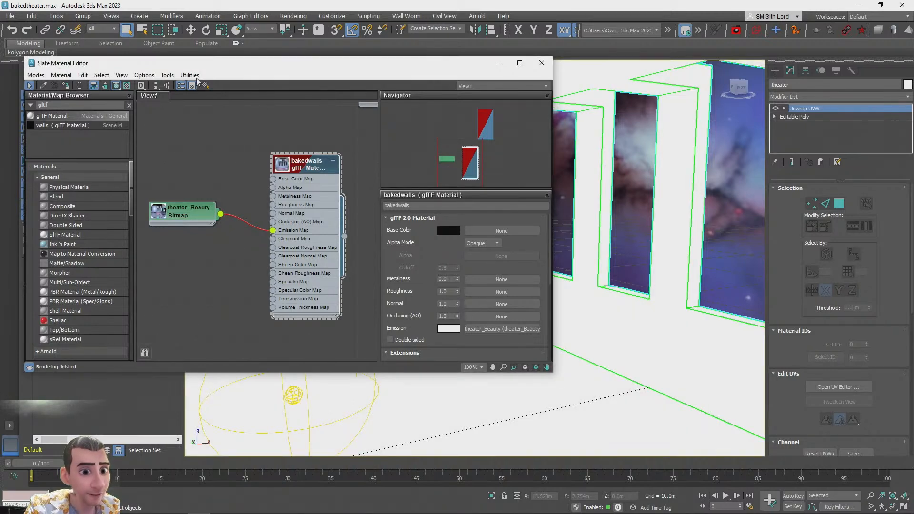
left_click(542, 63)
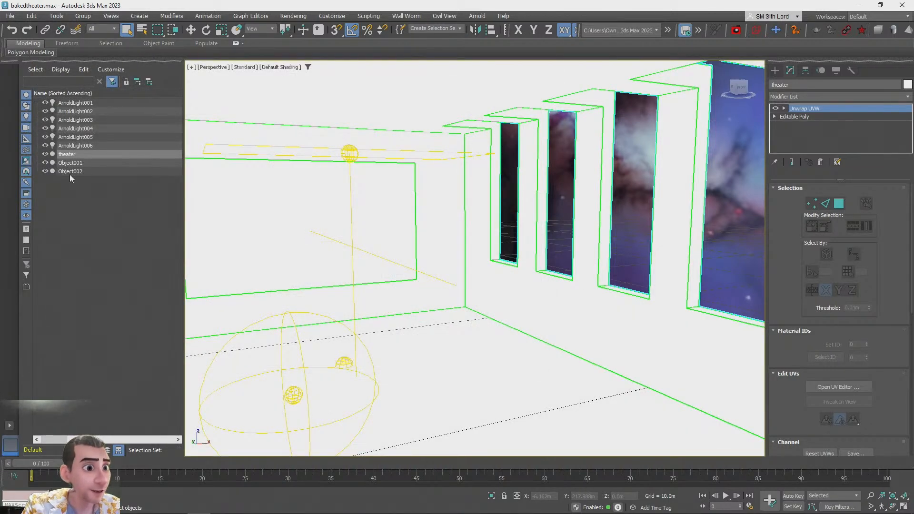
Delete all Arnold lights together with Object001 and Object002 from the scene
left_click(71, 172)
left_click(69, 104, "shift")
left_click(70, 155, "ctrl")
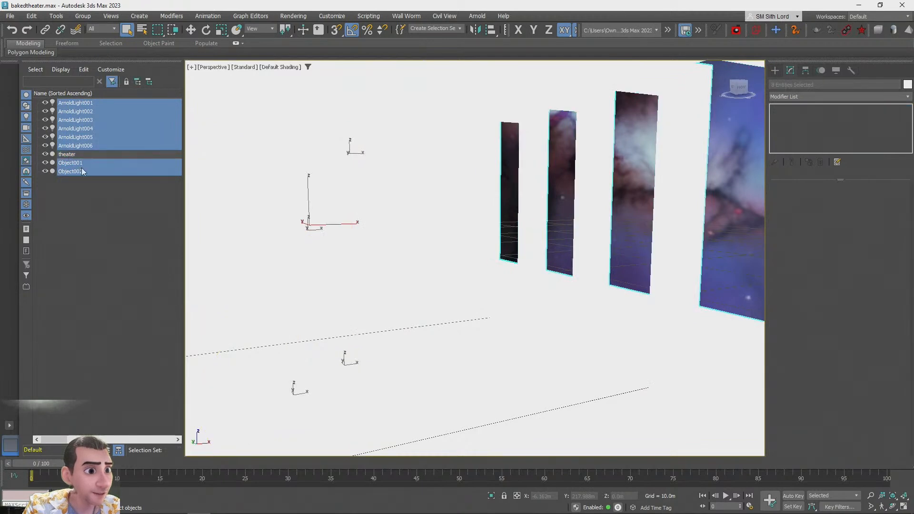
key("Delete")
Inspect the bakedwalls material's emission and base color settings on the theater object
left_click(72, 104)
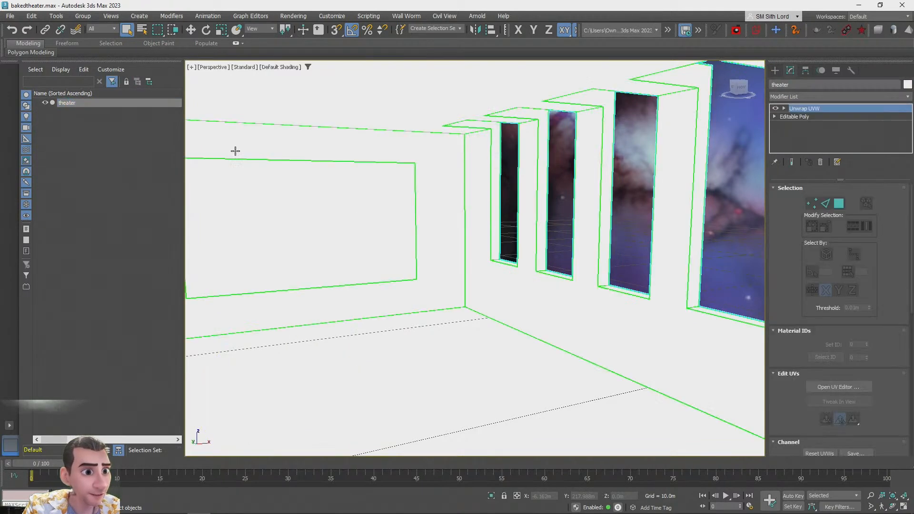
key("m")
left_click(450, 329)
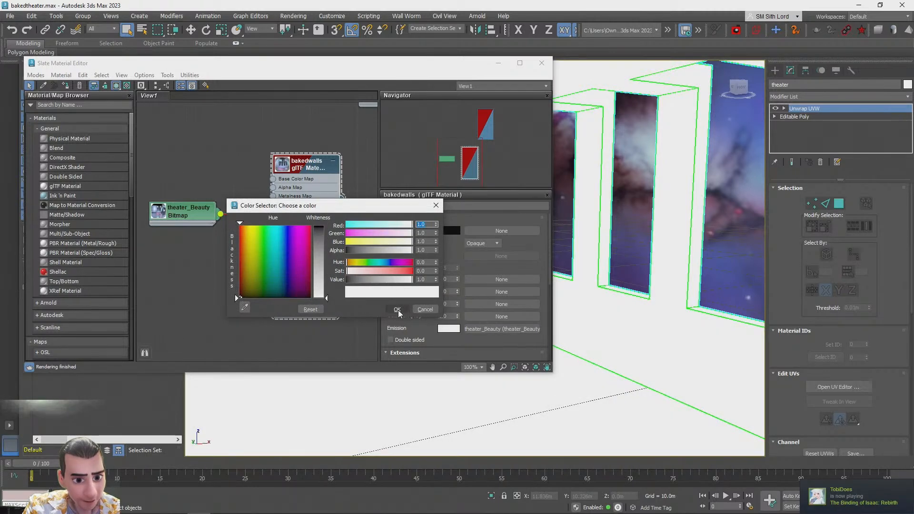
left_click(400, 310)
left_click(448, 231)
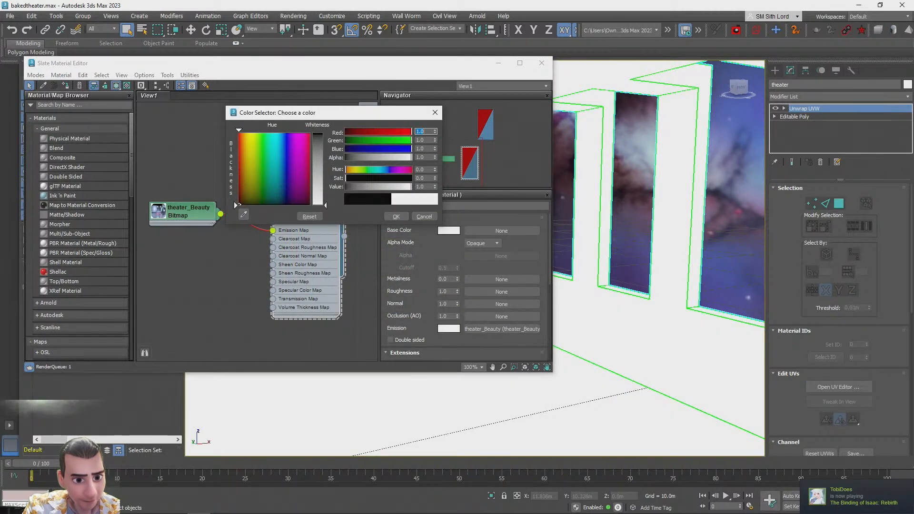
left_click(420, 216)
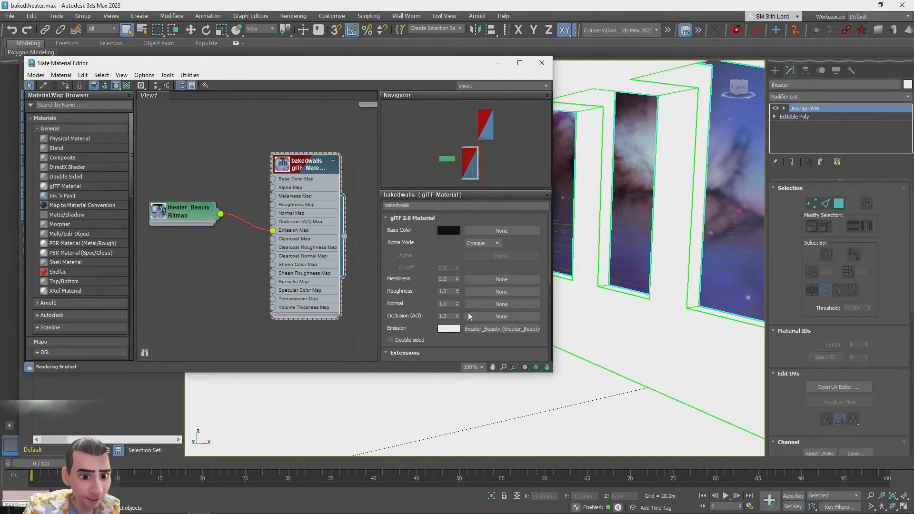
mouse_move(503, 512)
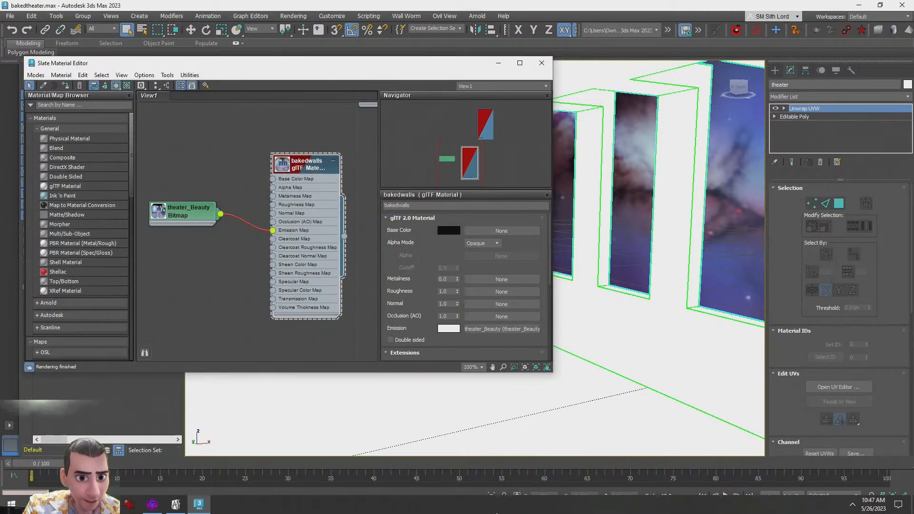
left_click(542, 63)
left_click(553, 157)
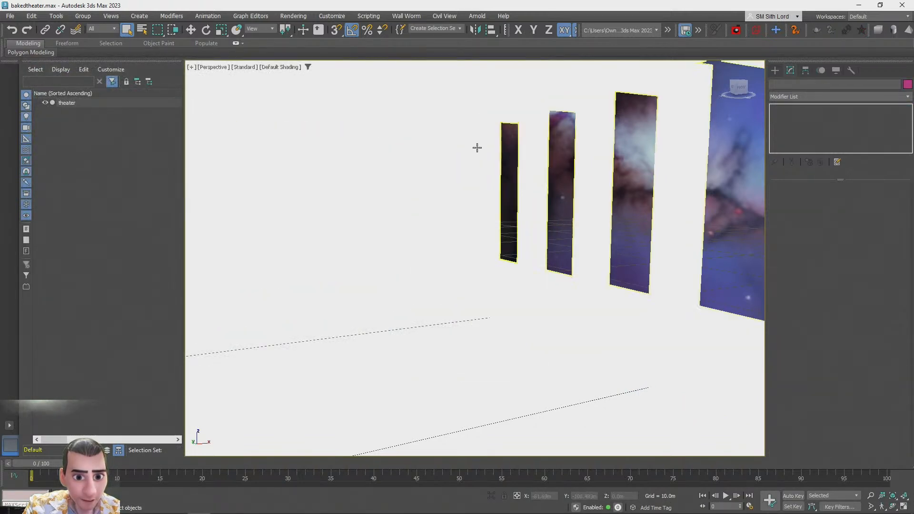
left_click(10, 16)
mouse_move(57, 64)
left_click(125, 66)
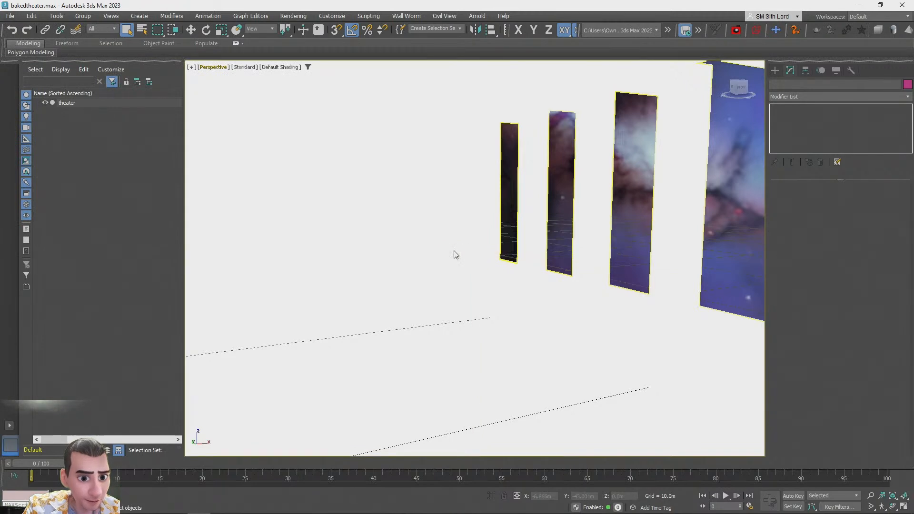
Set the bakedwalls material's emission color to black
left_click(498, 322)
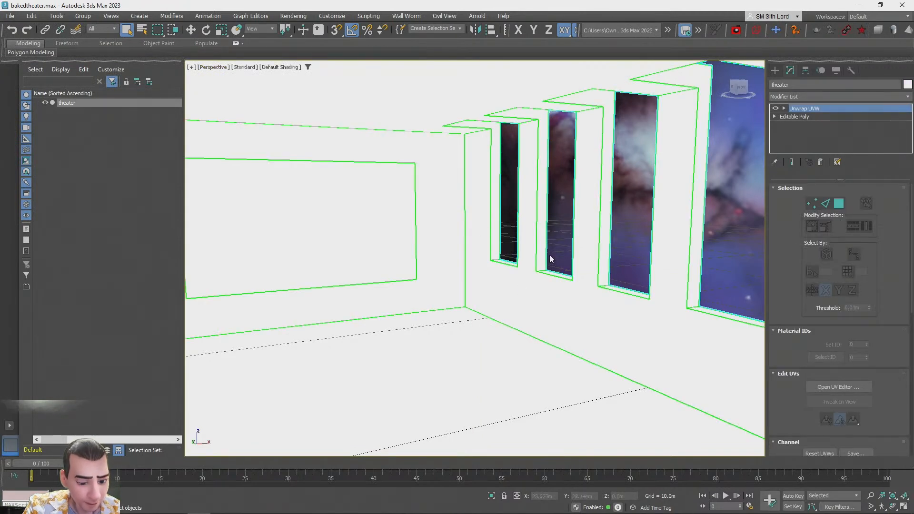
key("m")
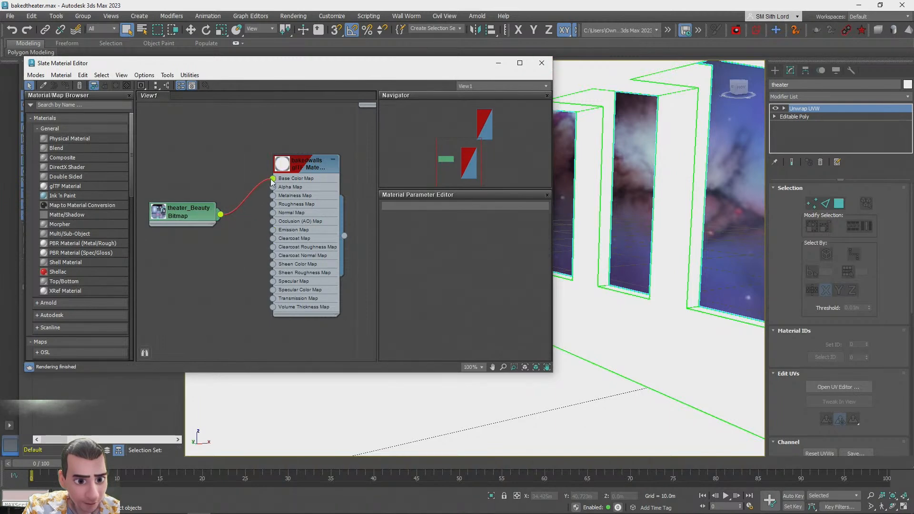
double_click(300, 174)
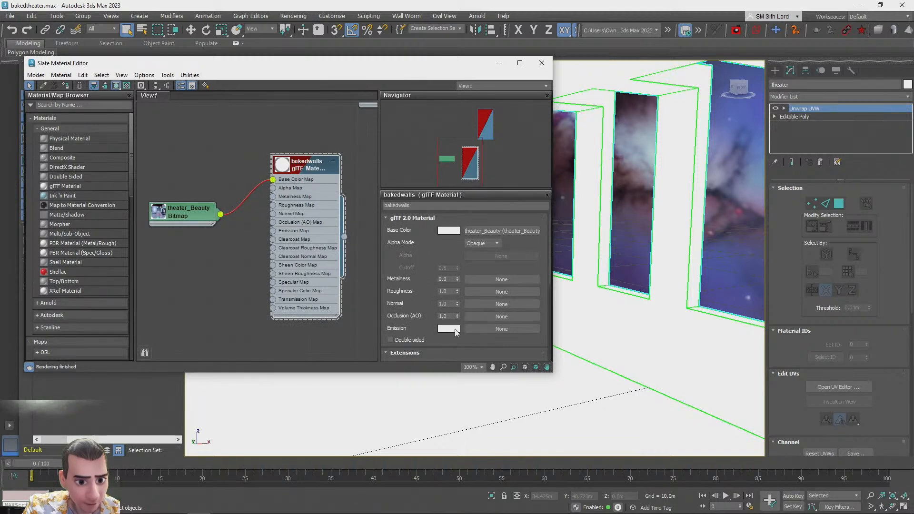
left_click(452, 329)
left_click_drag(325, 301, 334, 228)
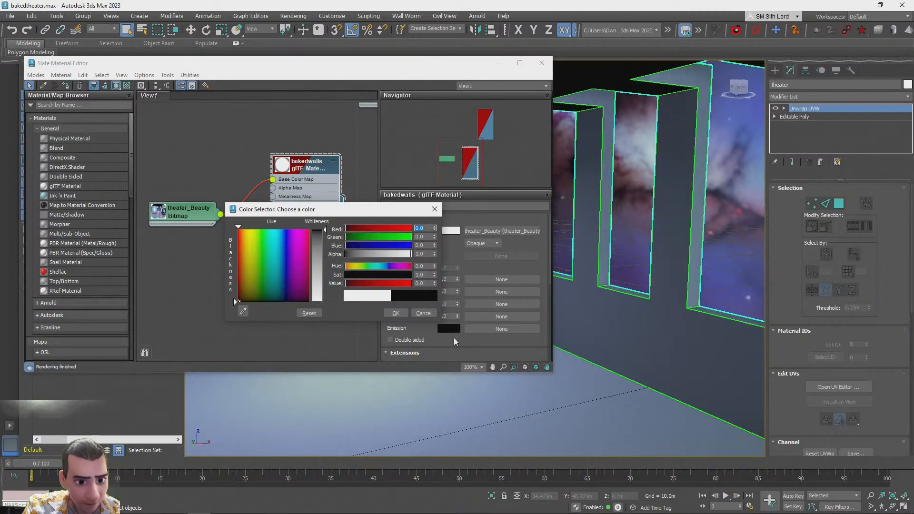
left_click(435, 209)
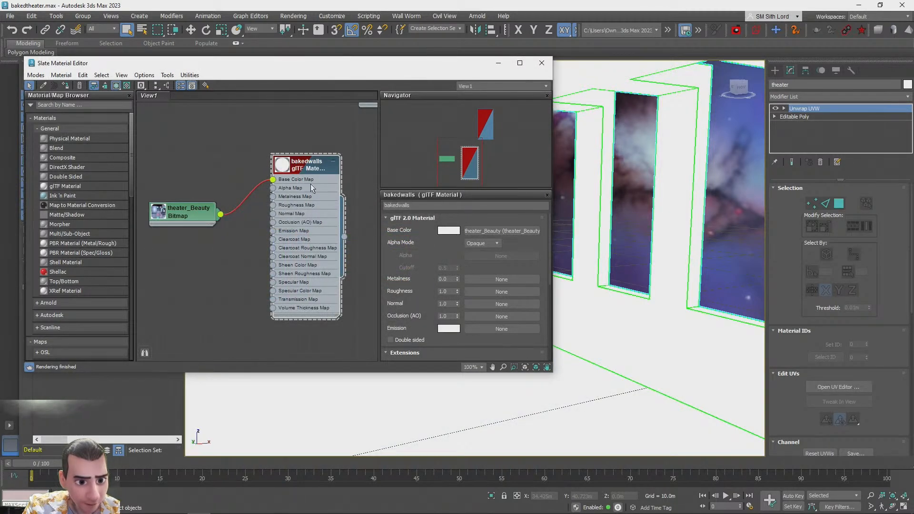
left_click(448, 330)
left_click_drag(328, 253, 329, 228)
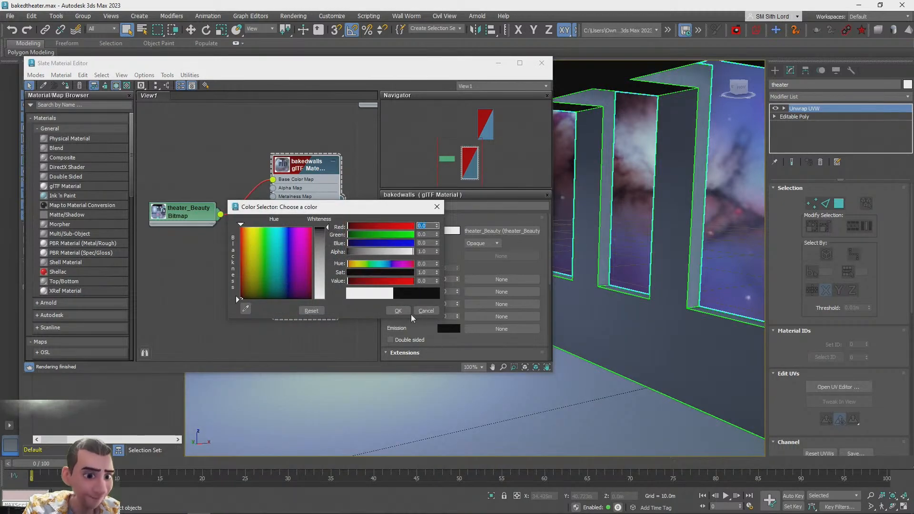
left_click(395, 311)
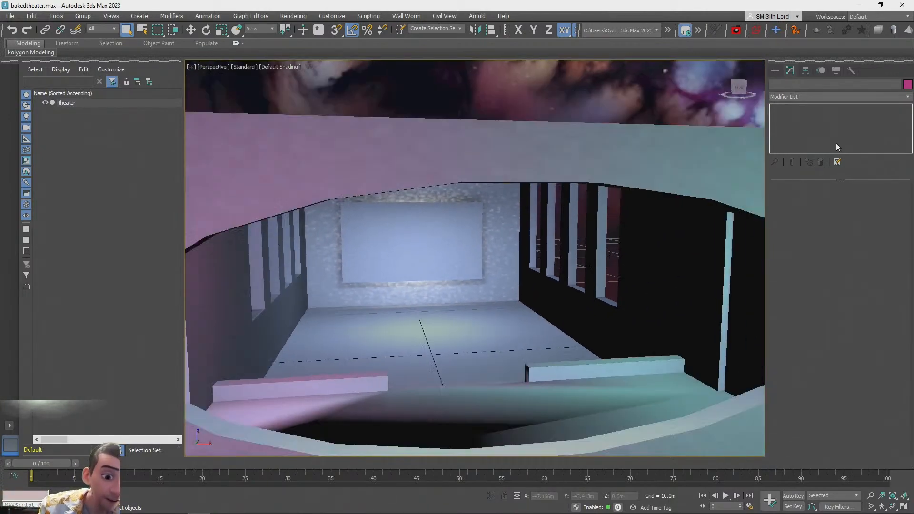
key("F3")
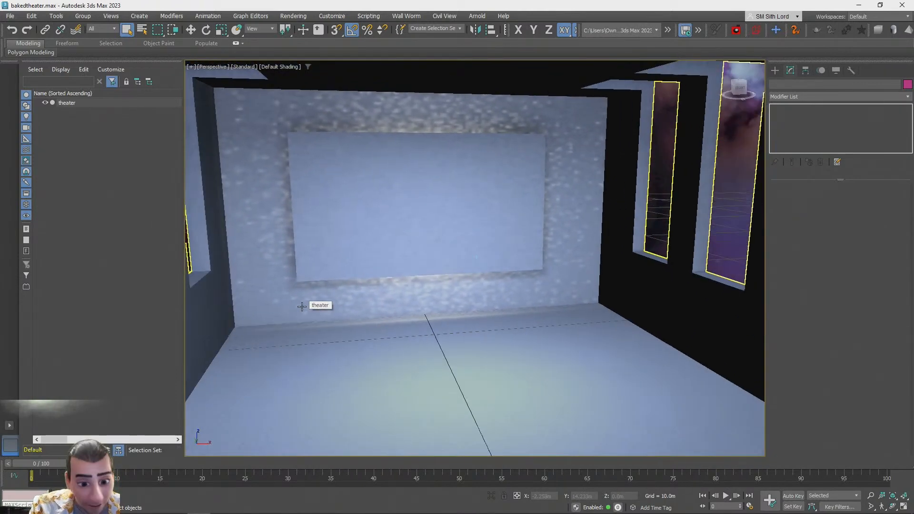
Select the theater and link the theater_Beauty bitmap to the bakedwalls material's Emission Map
left_click(458, 338)
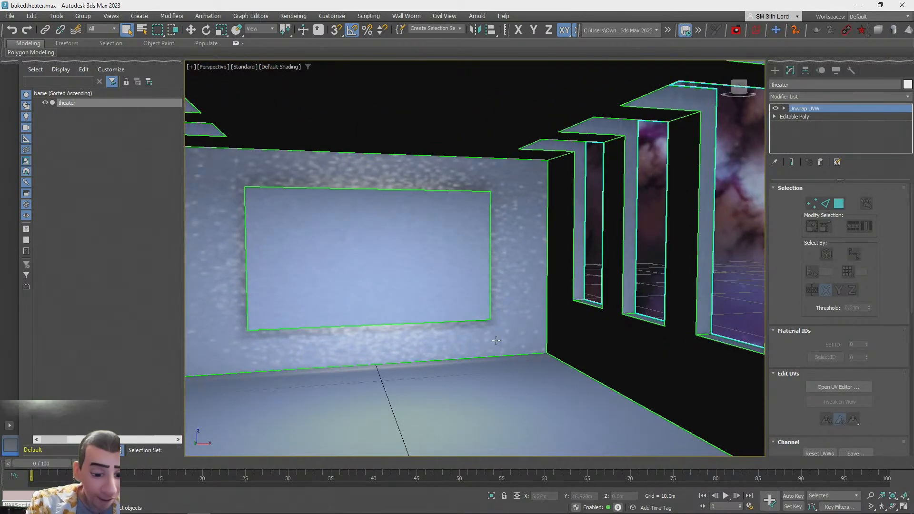
key("m")
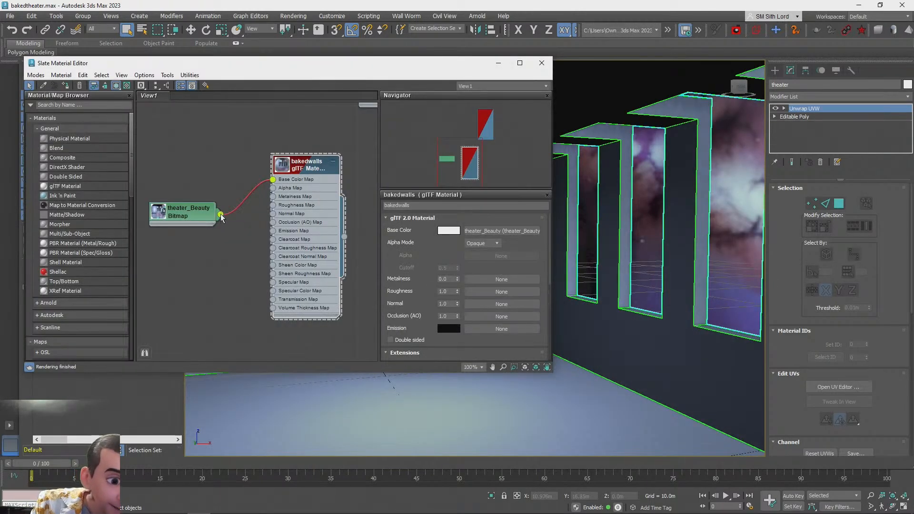
left_click_drag(270, 232, 273, 231)
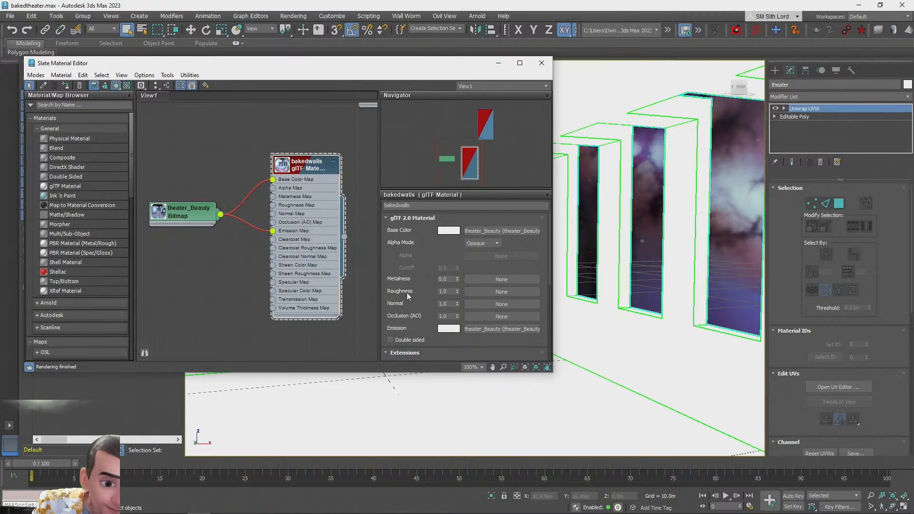
left_click(446, 332)
left_click_drag(318, 235, 314, 231)
left_click_drag(319, 266, 318, 302)
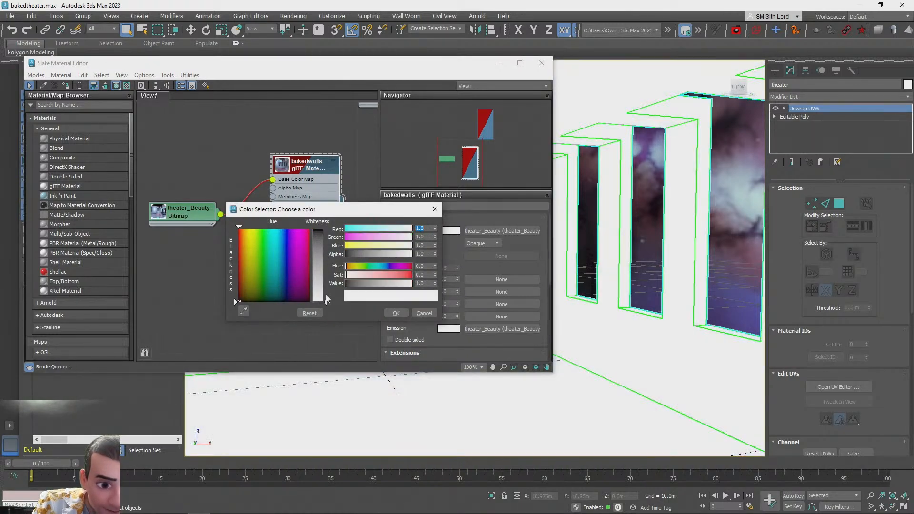
left_click(436, 209)
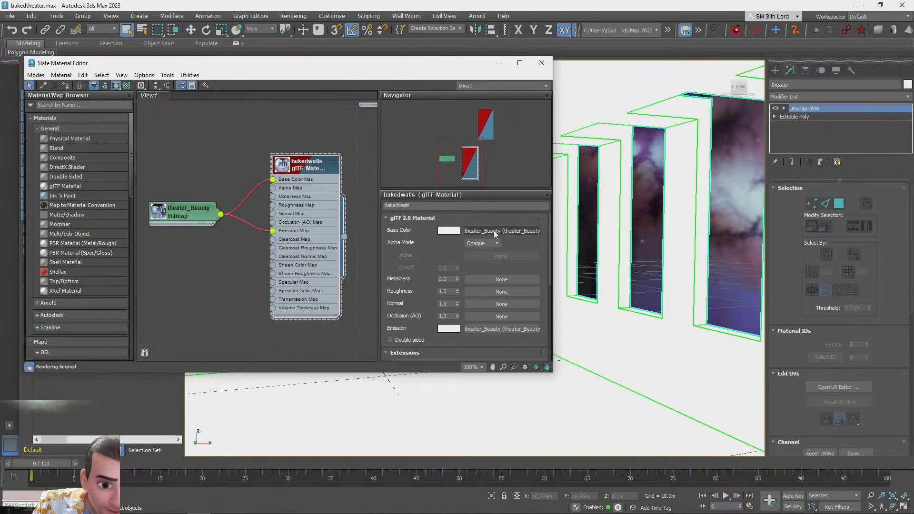
Remove the bitmap from the base color slot and set the base color to a darker grey
left_click_drag(485, 270, 502, 231)
left_click(448, 230)
left_click_drag(314, 205, 314, 134)
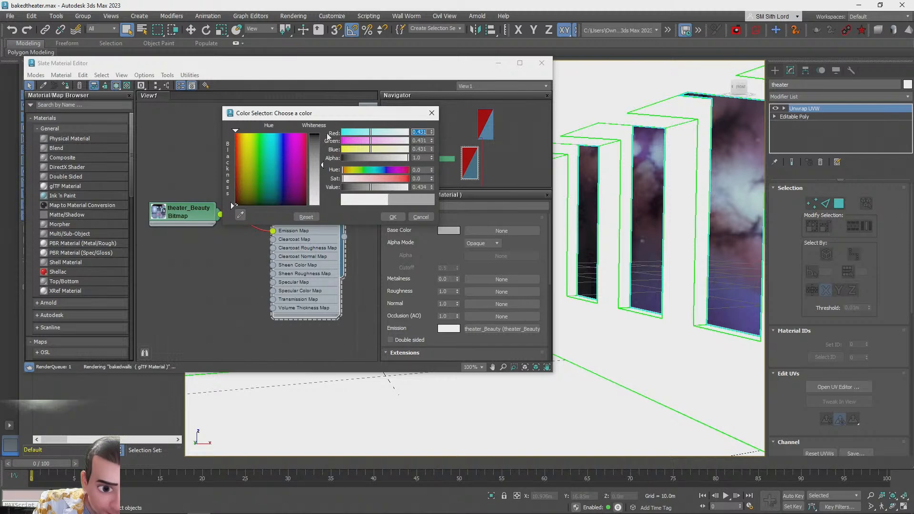
left_click(389, 218)
left_click(451, 329)
left_click_drag(322, 269, 323, 230)
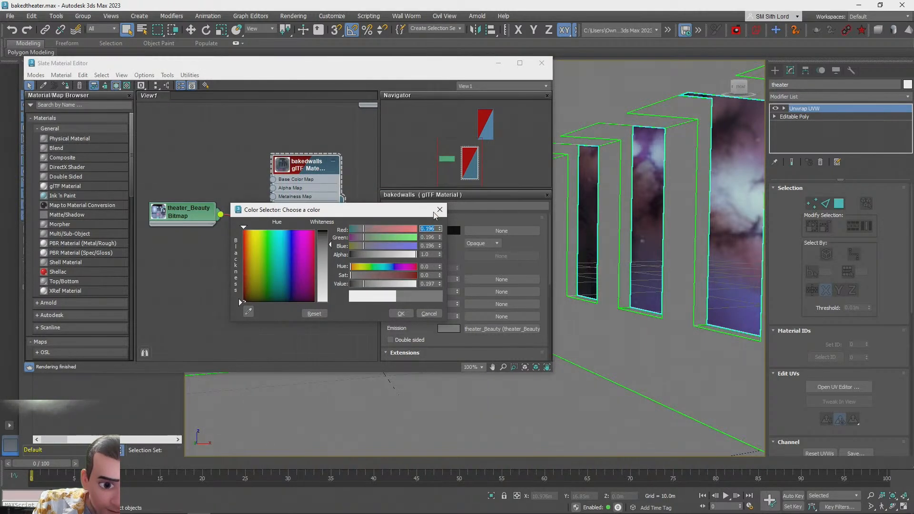
left_click(429, 313)
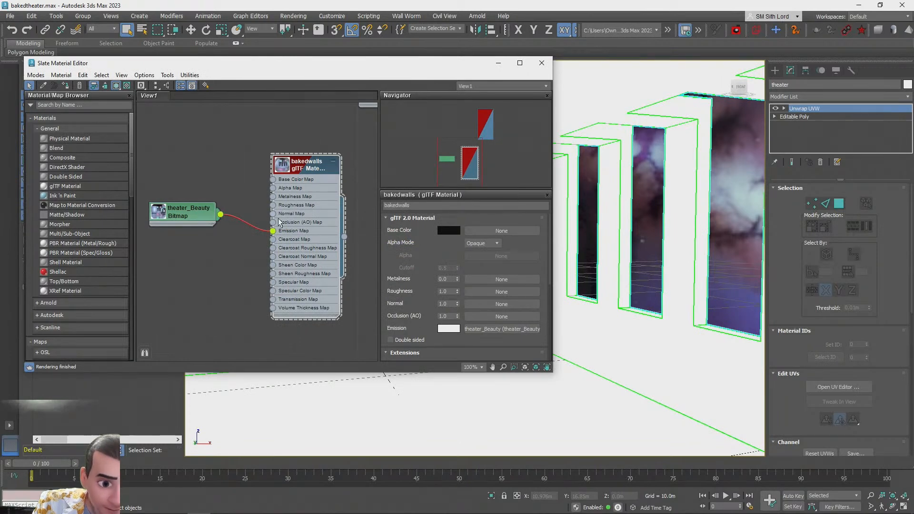
Move the bitmap link to the Base Color Map and set the emission color to black
left_click_drag(273, 232, 275, 187)
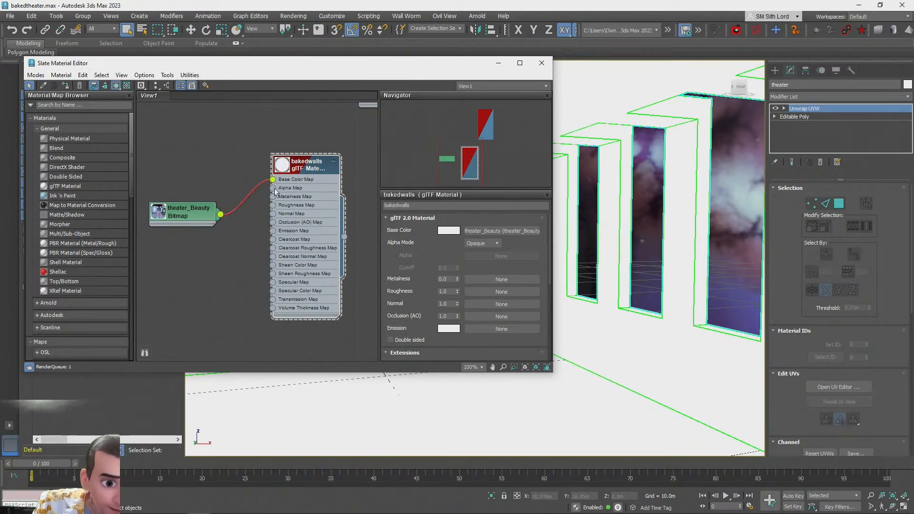
left_click(449, 329)
left_click_drag(239, 227, 237, 297)
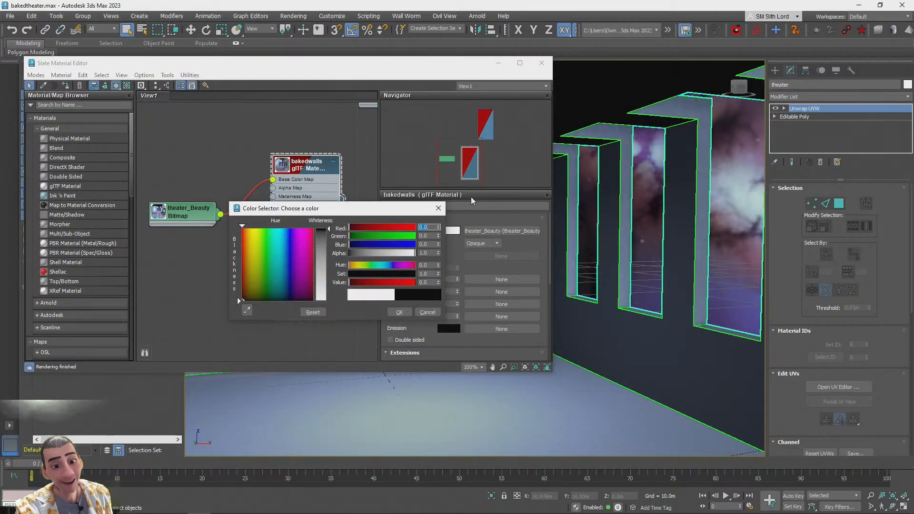
left_click(439, 208)
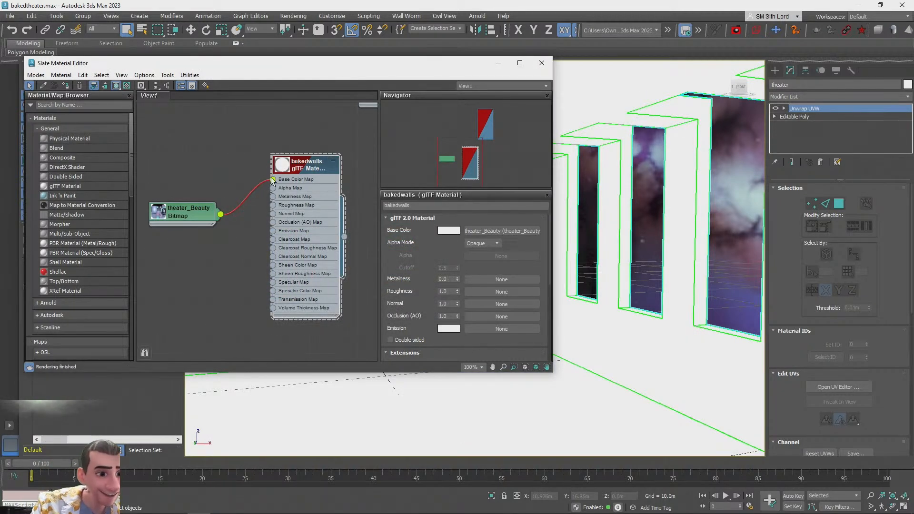
Relink the bitmap to the Emission Map, set the base color to black, and close the material editor
left_click_drag(273, 182, 273, 231)
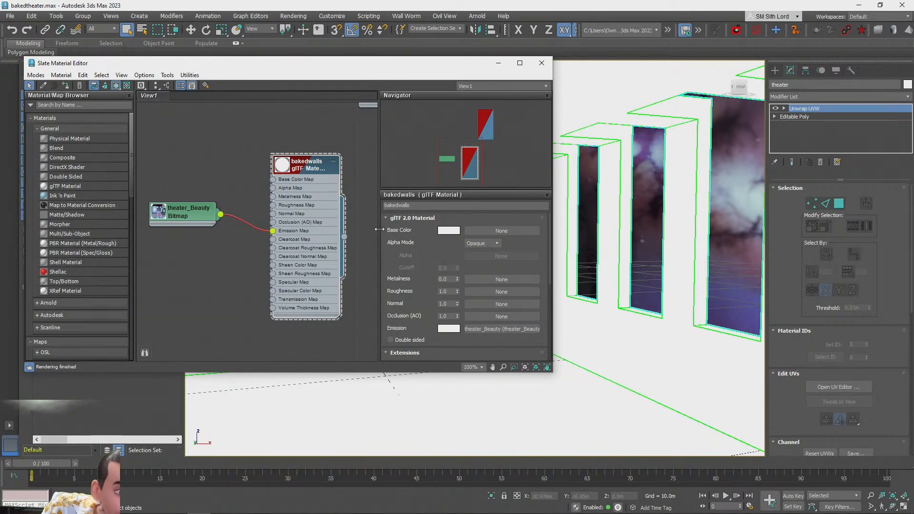
left_click(448, 230)
left_click_drag(318, 159, 318, 203)
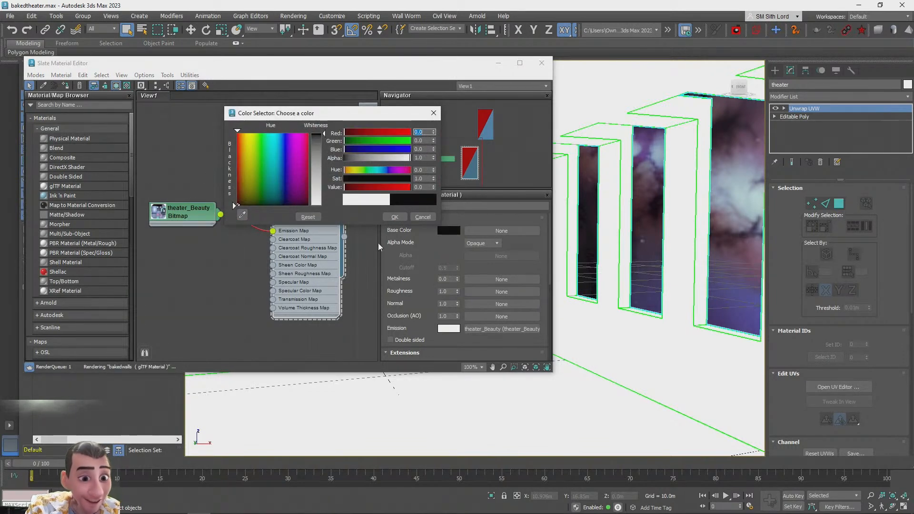
left_click(395, 216)
left_click(542, 62)
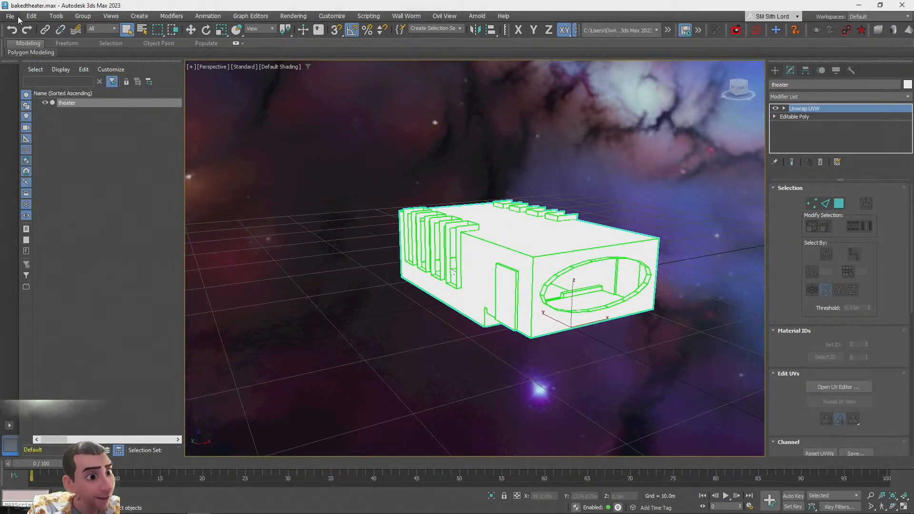
Save the scene and export the selected theater to the Desktop as bakedtheater.fbx
left_click(11, 16)
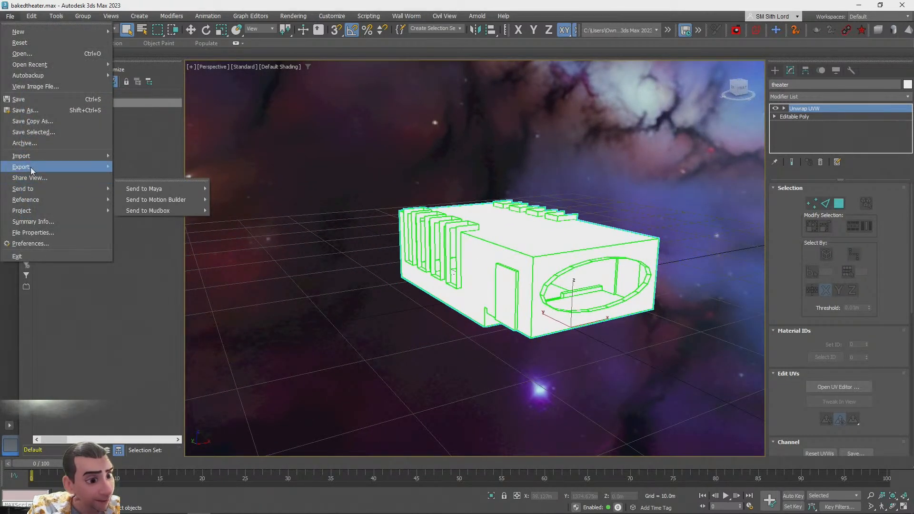
left_click(21, 99)
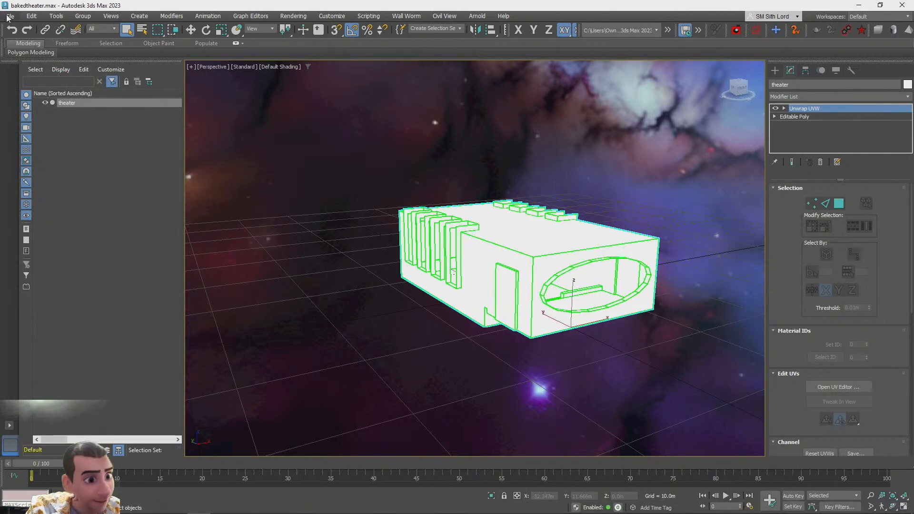
left_click(9, 16)
mouse_move(31, 190)
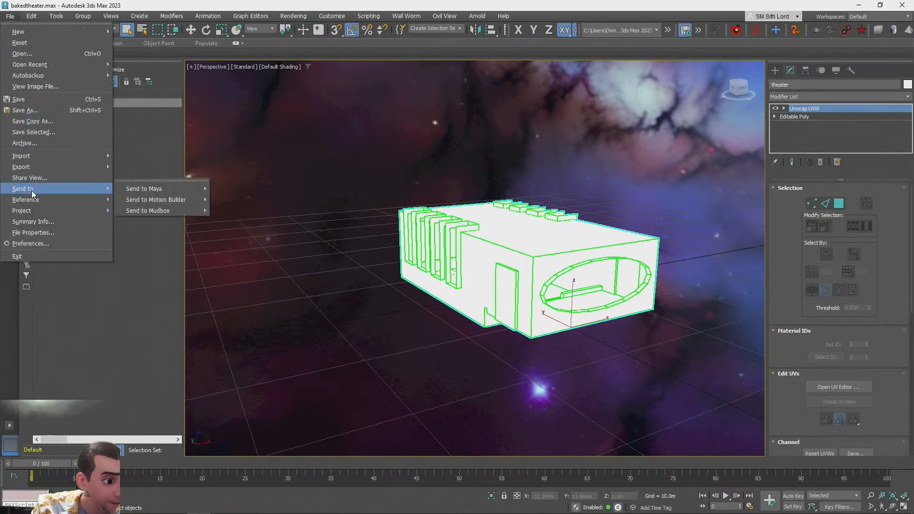
mouse_move(32, 168)
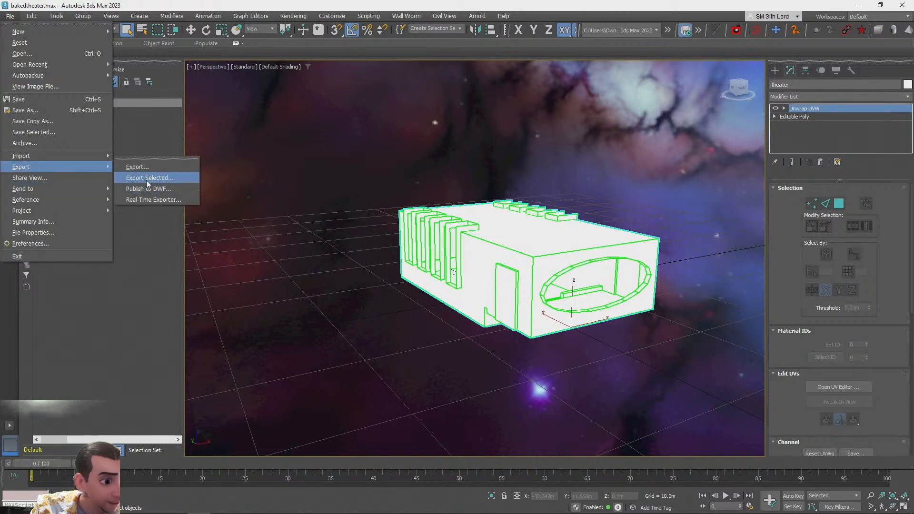
left_click(147, 179)
left_click(28, 100)
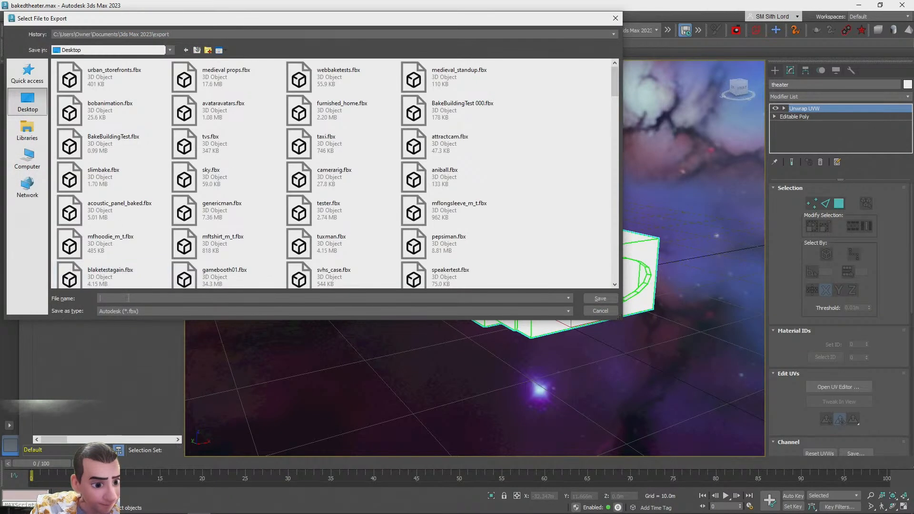
type("baked")
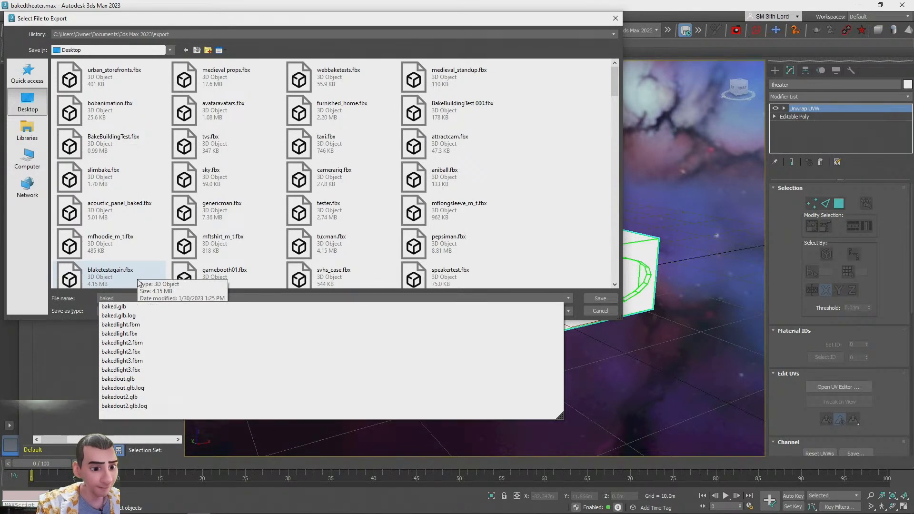
type("theater")
key("Return")
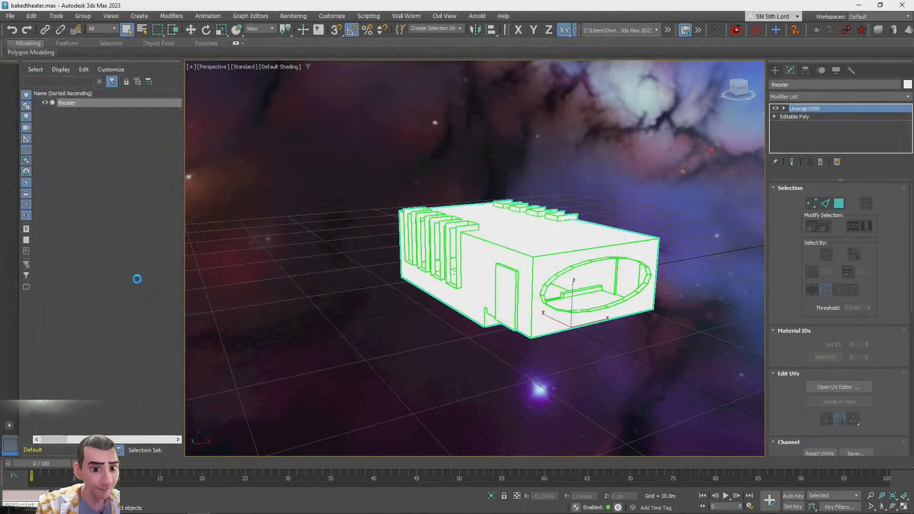
left_click(587, 374)
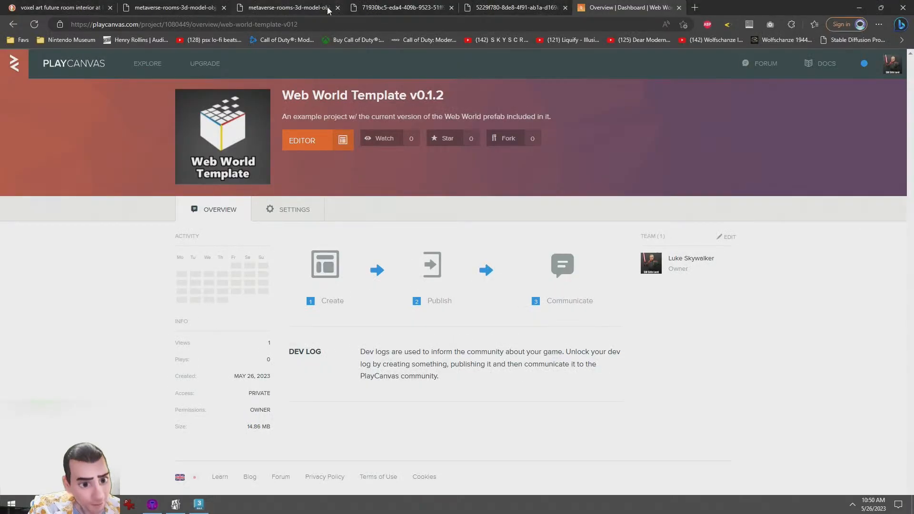
Open gltf.report in a new browser tab
key("ctrl+t")
type("gltf.report")
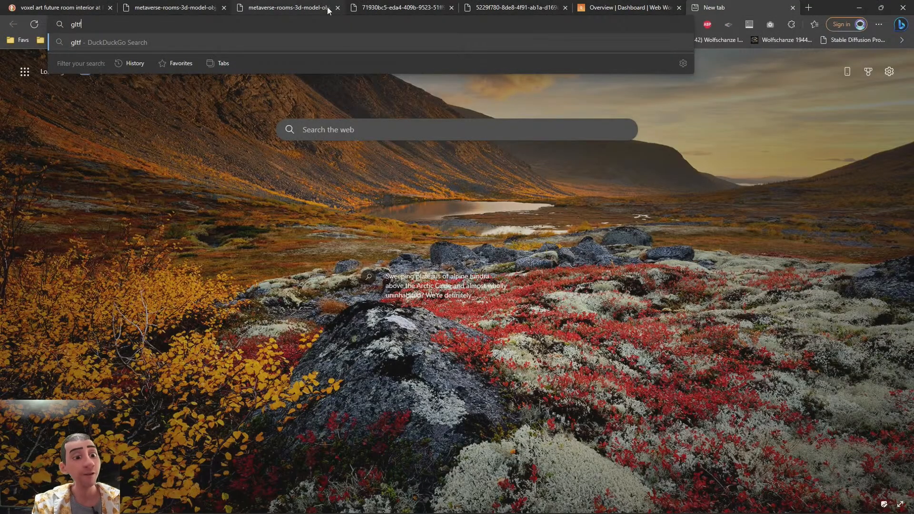
key("Return")
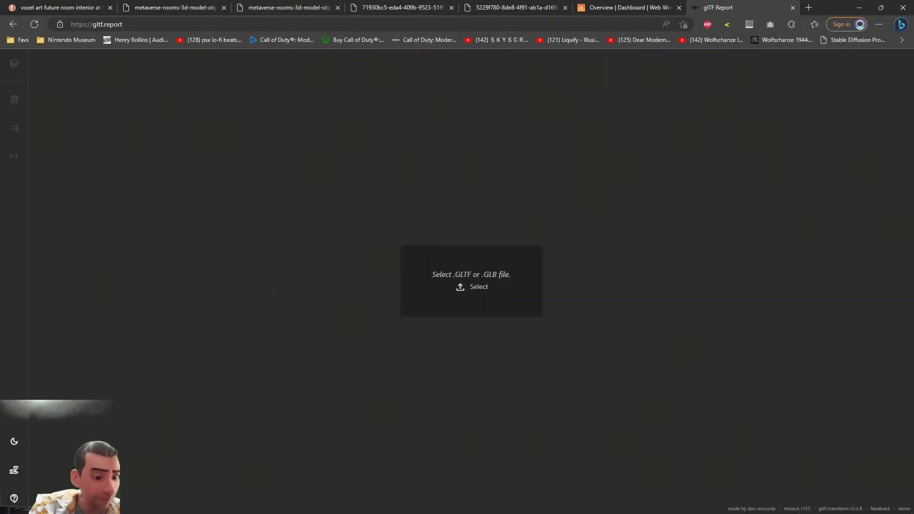
Try dropping theater_Beauty.png from the Desktop folder onto the gltf.report page
left_click(82, 505)
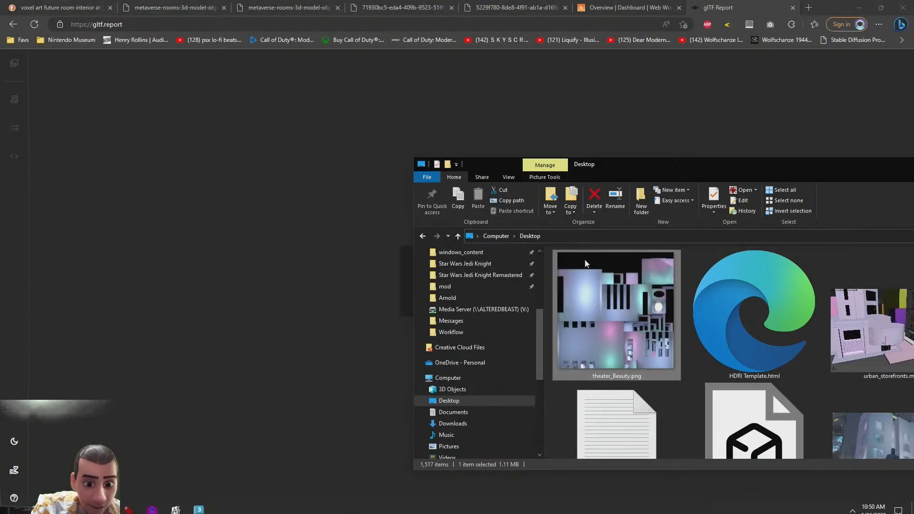
left_click_drag(702, 168, 495, 107)
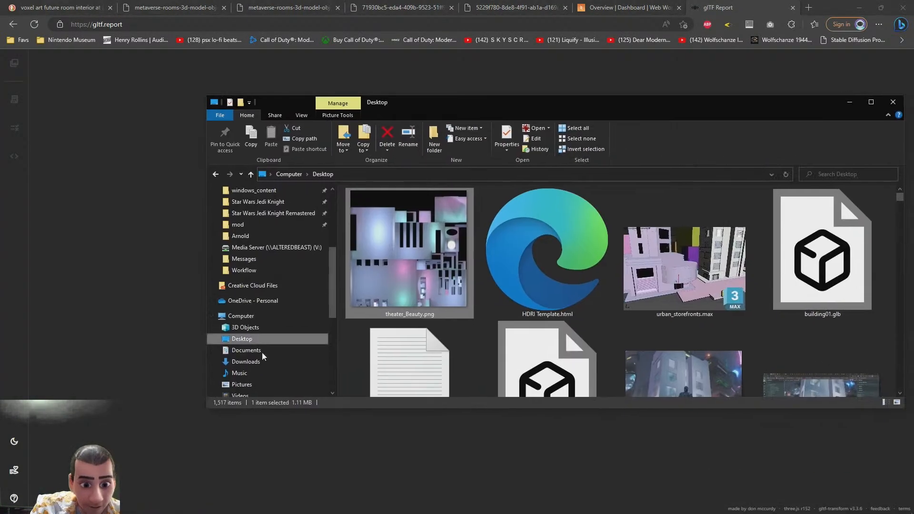
left_click(238, 341)
left_click_drag(414, 268, 490, 422)
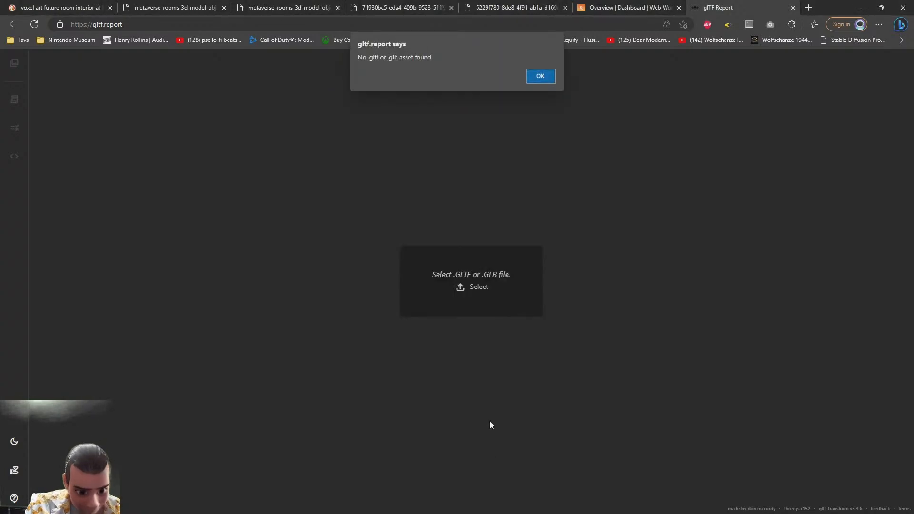
left_click(541, 77)
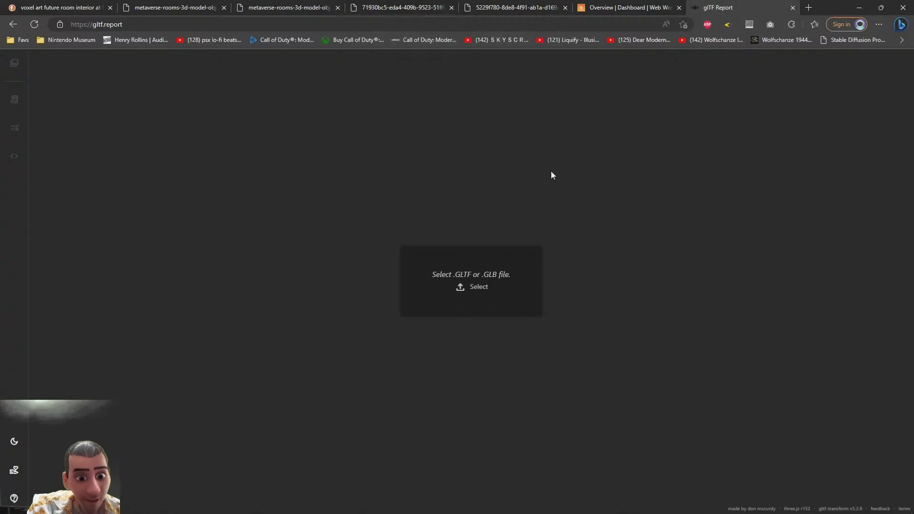
Switch back to 3ds Max and export the selected theater as bakedtheater in GL Transmission Format (*.glb, *.gltf)
key("alt+Tab")
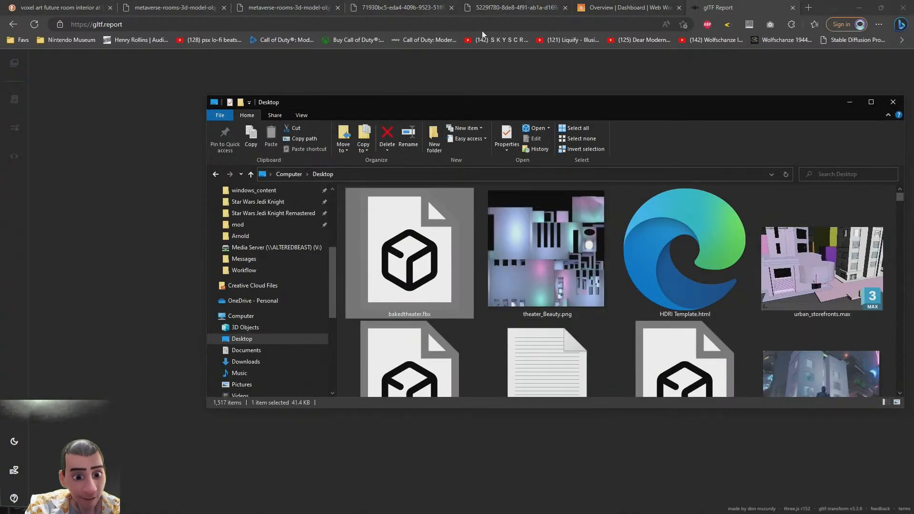
key("alt+Tab")
key("alt+Tab")
left_click(10, 15)
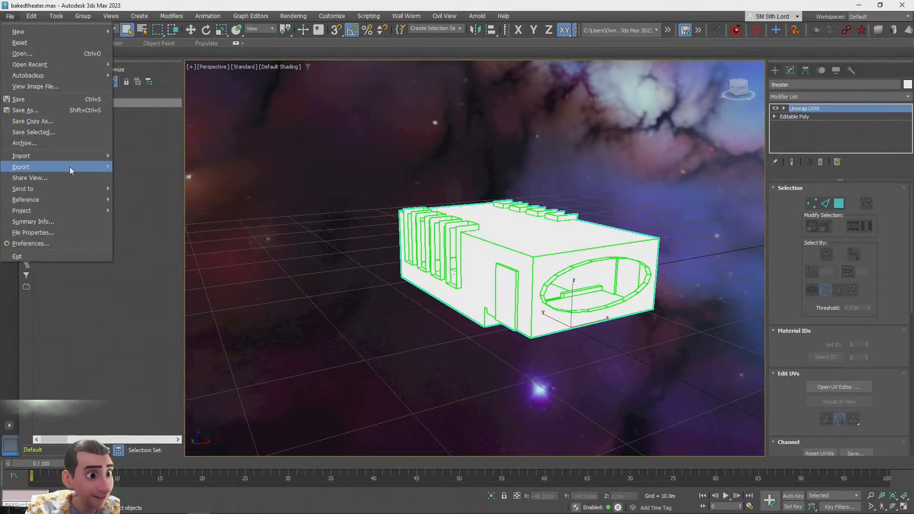
mouse_move(31, 167)
left_click(150, 178)
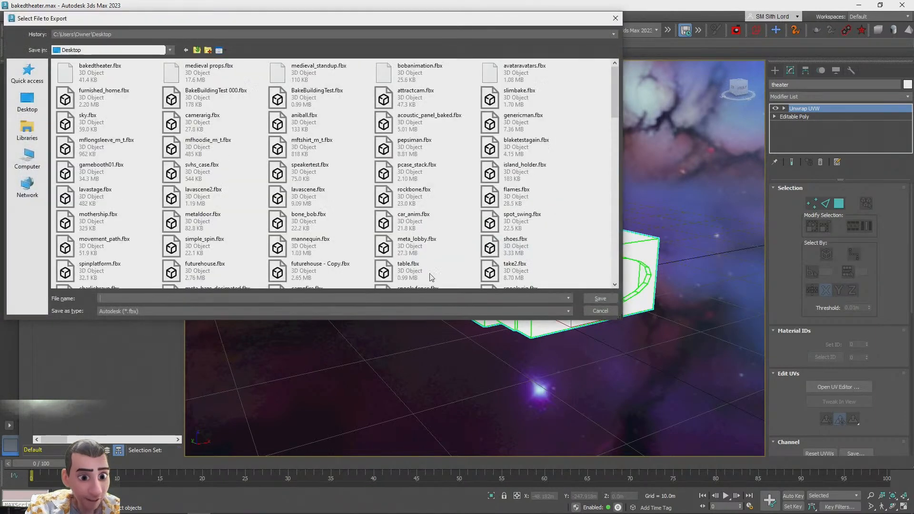
left_click(211, 311)
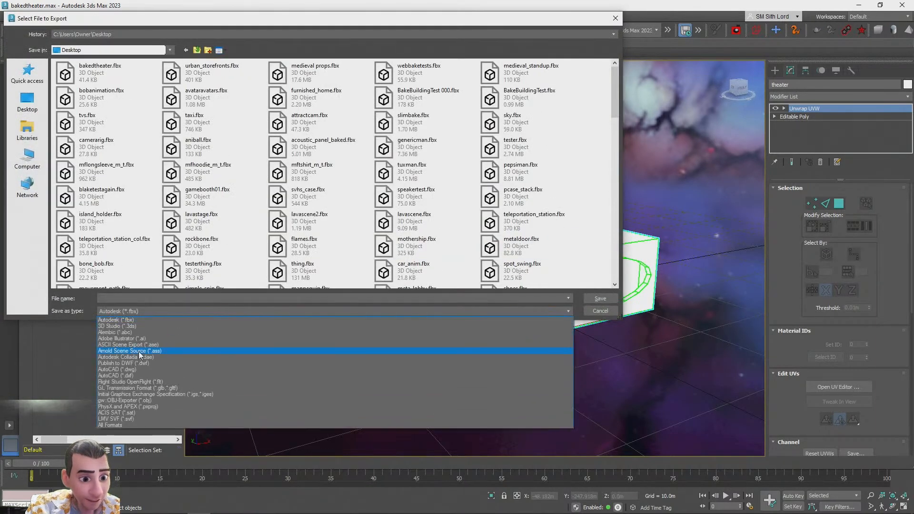
left_click(171, 389)
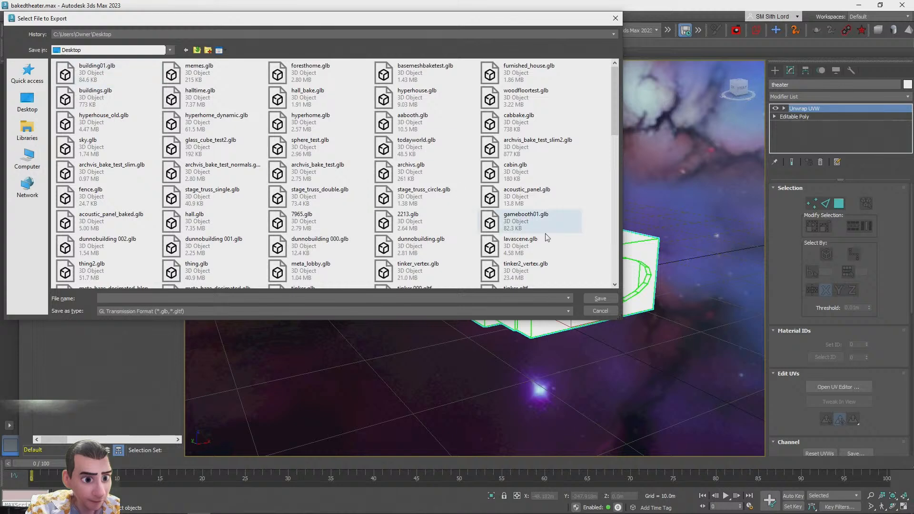
type("bakedtheater")
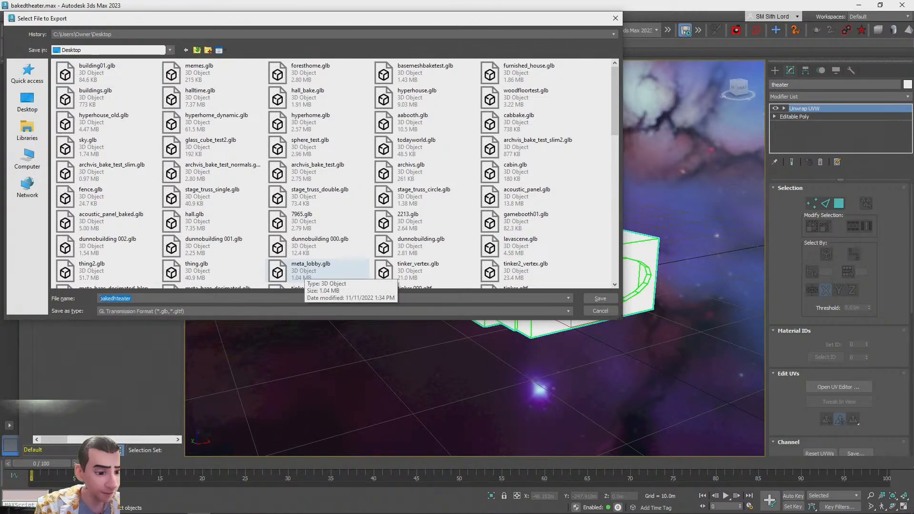
key("Return")
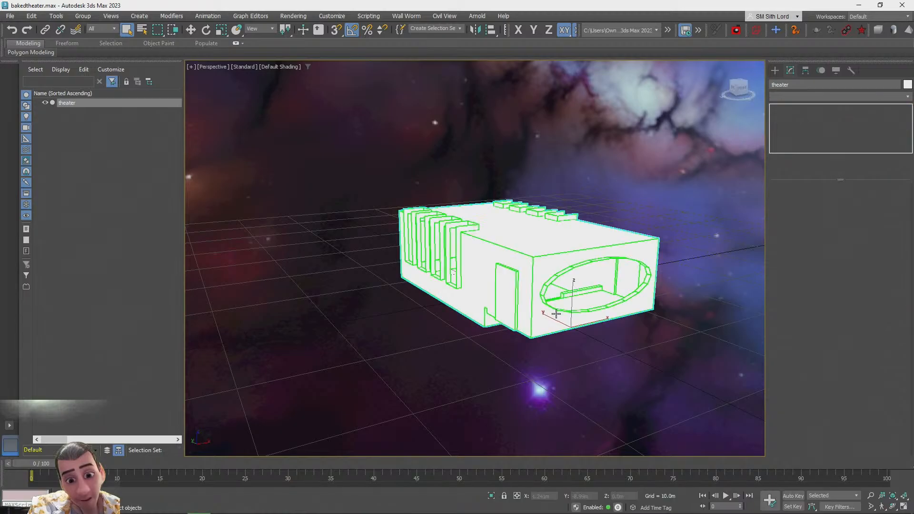
Switch to the browser and load the exported bakedtheater model into gltf.report
key("alt+Tab")
key("alt+Tab")
key("alt+Tab")
key("alt+Tab")
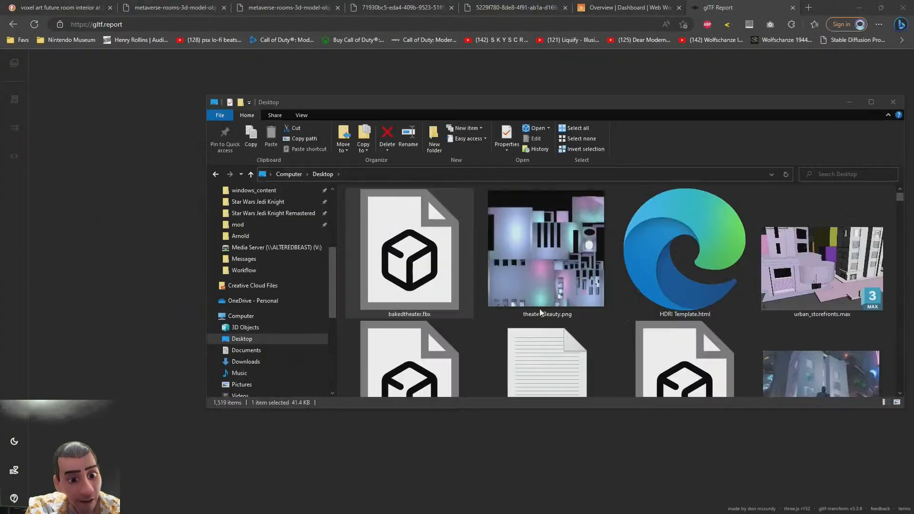
left_click(568, 266)
scroll(568, 265, "down", 3)
left_click_drag(731, 300, 704, 435)
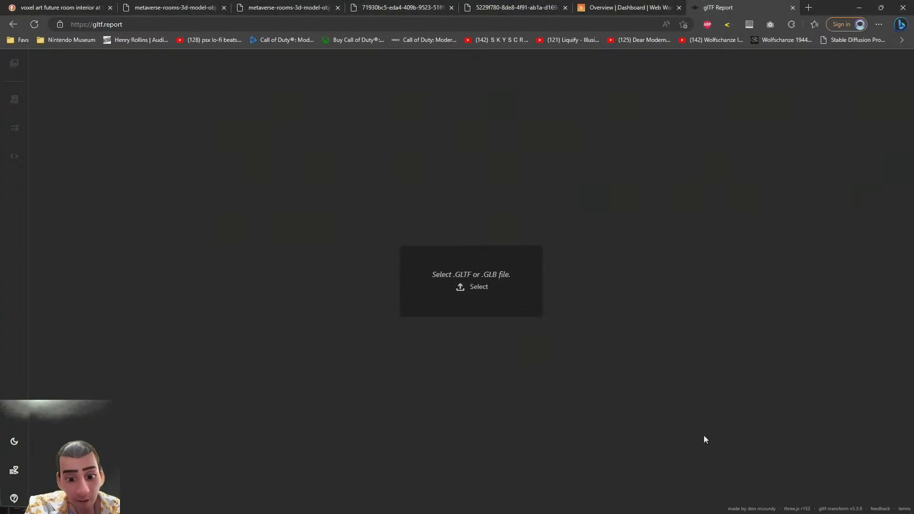
scroll(518, 291, "up", 8)
left_click_drag(581, 256, 509, 301)
scroll(509, 300, "up", 10)
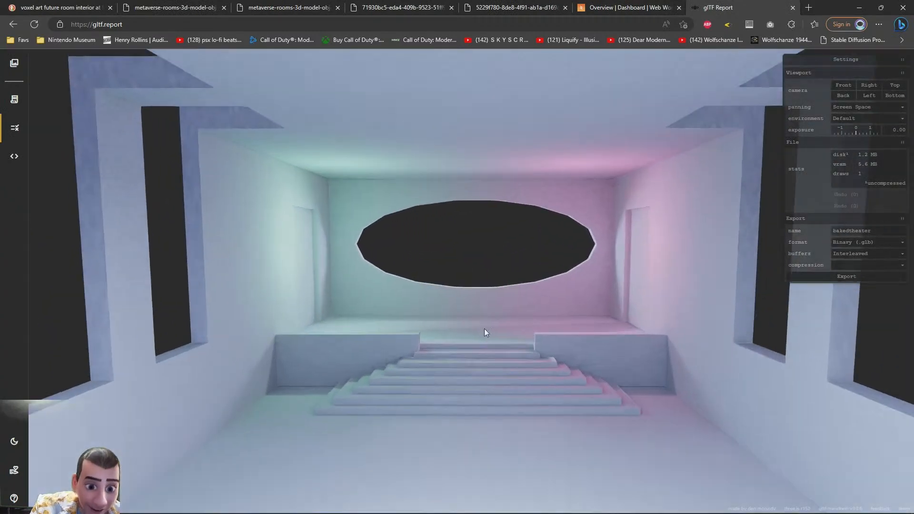
Orbit and zoom around the baked theater interior in the gltf.report viewer to inspect the lighting
left_click_drag(351, 312, 464, 283)
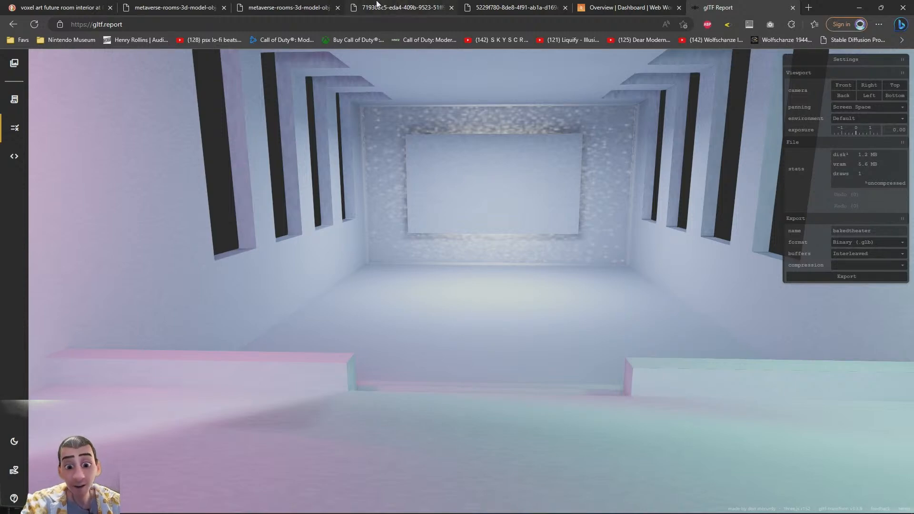
left_click_drag(518, 163, 401, 292)
left_click_drag(434, 284, 495, 295)
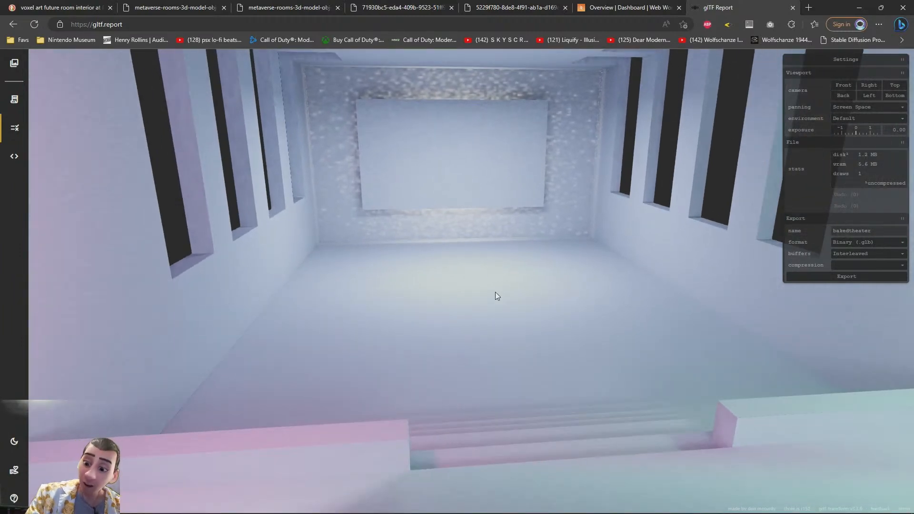
left_click_drag(495, 292, 401, 303)
scroll(442, 282, "up", 8)
scroll(370, 288, "up", 5)
scroll(390, 296, "down", 5)
left_click_drag(465, 305, 300, 274)
left_click_drag(382, 283, 492, 291)
scroll(460, 285, "up", 6)
mouse_move(592, 513)
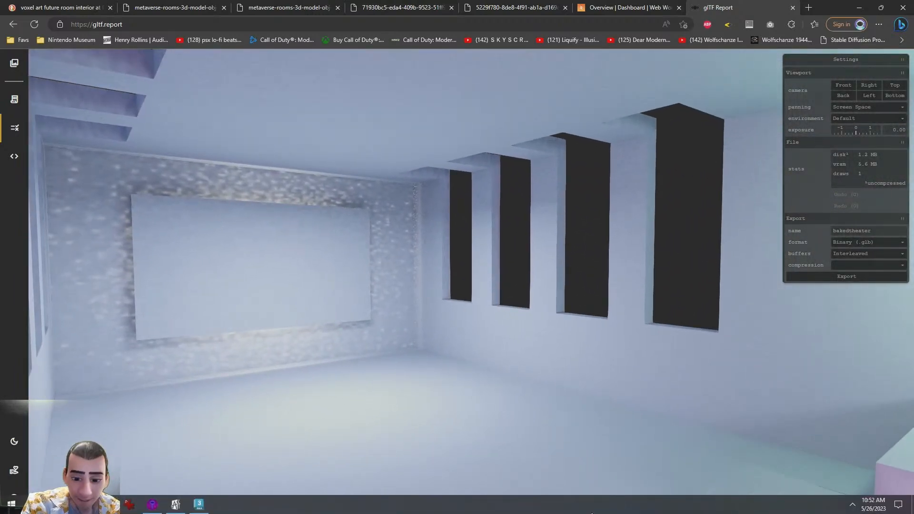
mouse_move(464, 264)
left_mouse_down()
mouse_move(439, 256)
mouse_move(458, 273)
left_mouse_up()
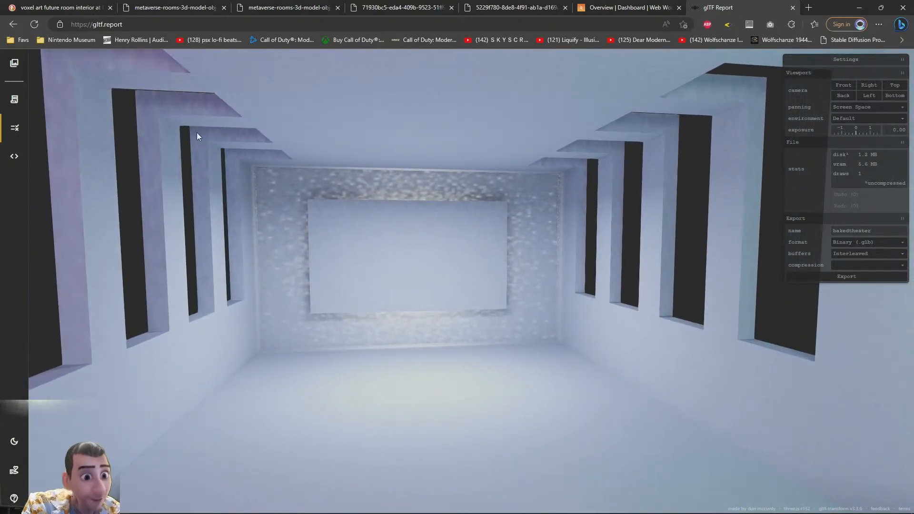
Switch back to 3ds Max and open the scene bakedtheater - Copy (2).max
mouse_move(276, 513)
left_click(199, 505)
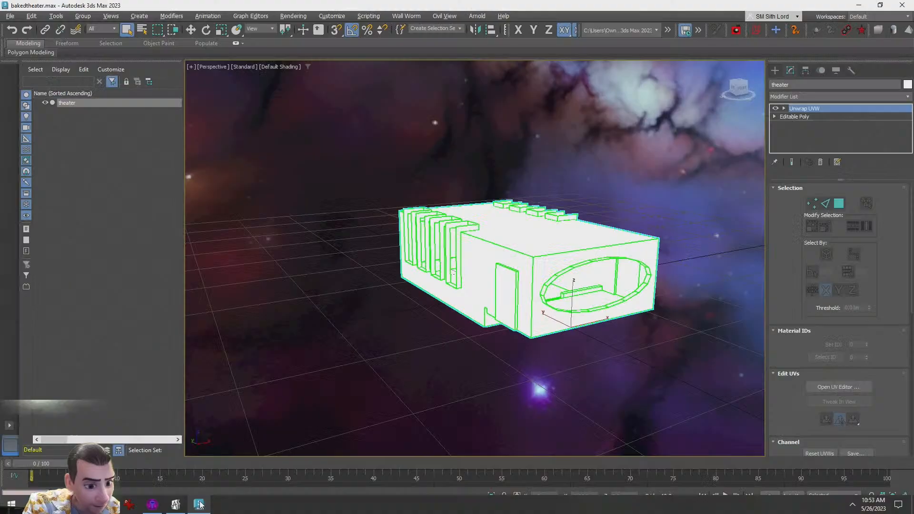
left_click(467, 393)
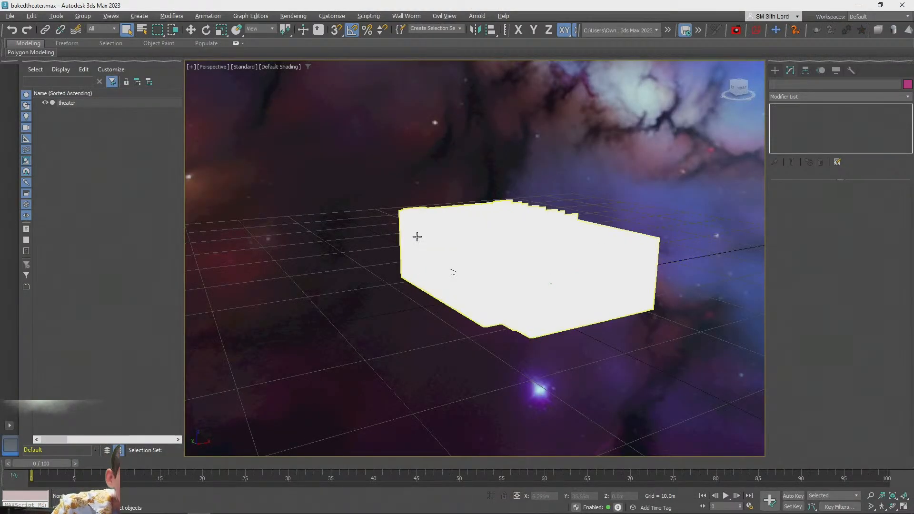
left_click(10, 16)
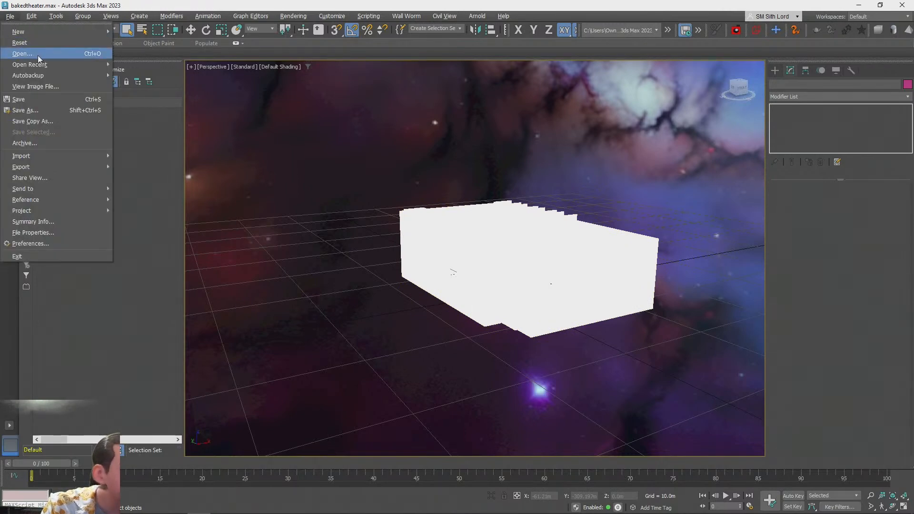
mouse_move(36, 64)
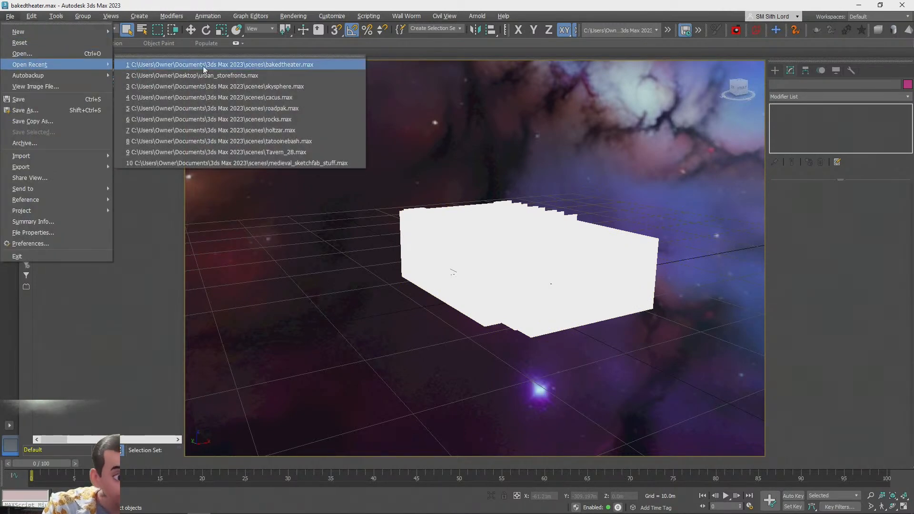
left_click(23, 54)
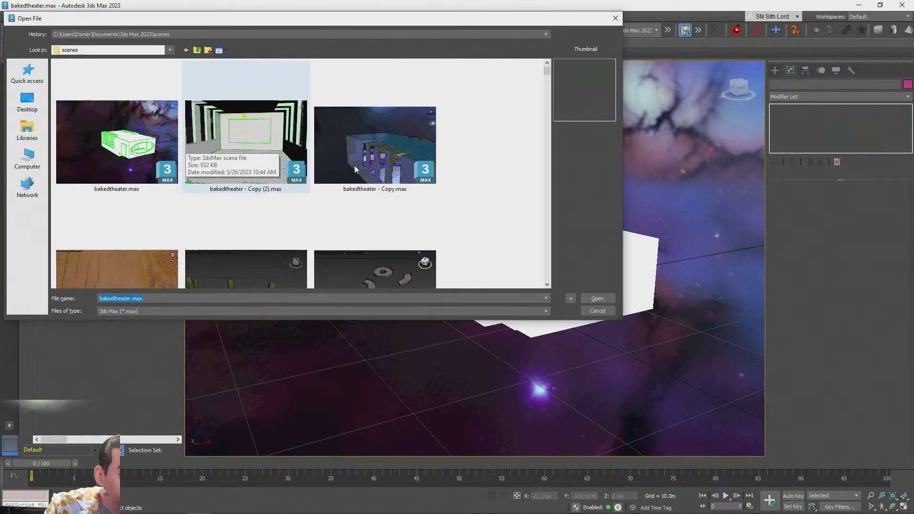
double_click(253, 138)
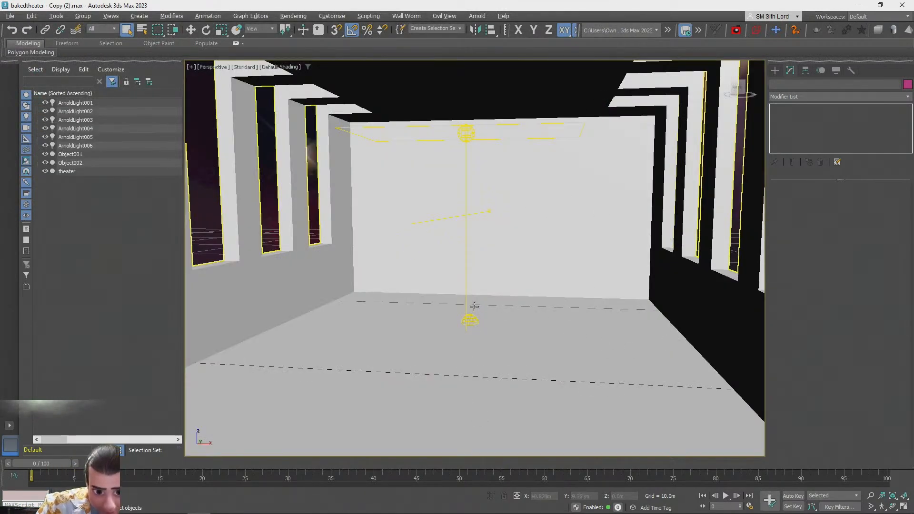
Select the theater and inspect its UV layout in the UV editor
left_click(631, 313)
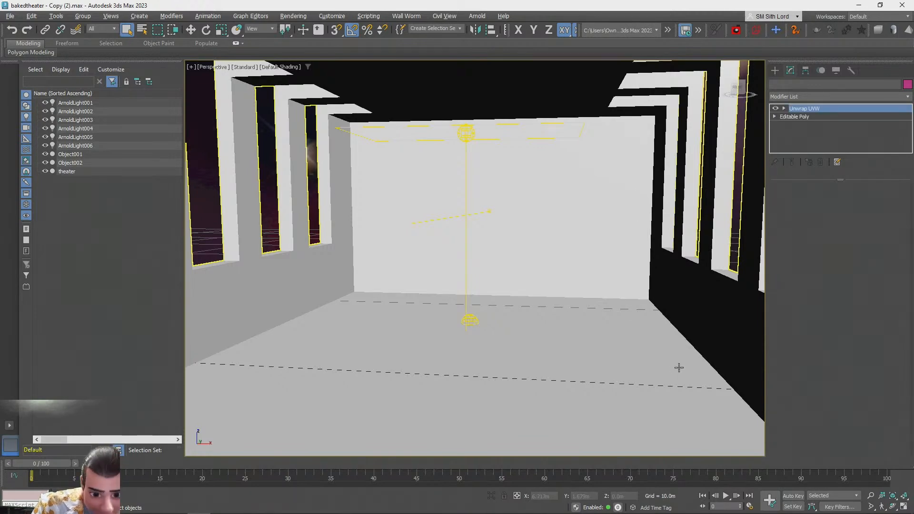
left_click(830, 387)
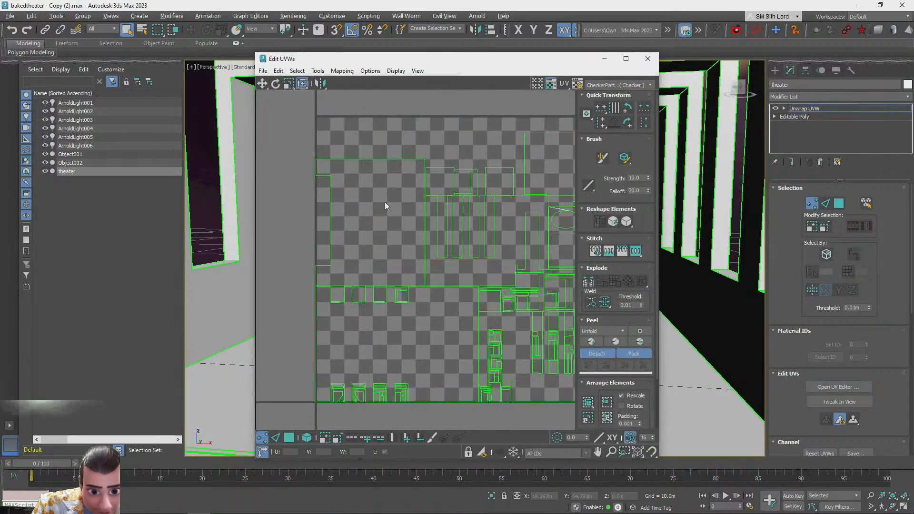
scroll(462, 213, "down", 2)
scroll(455, 327, "up", 2)
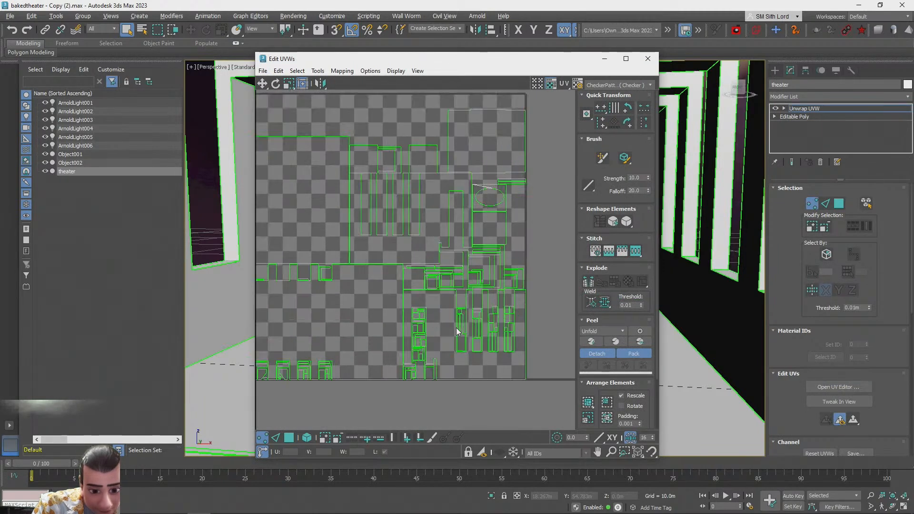
left_click(648, 58)
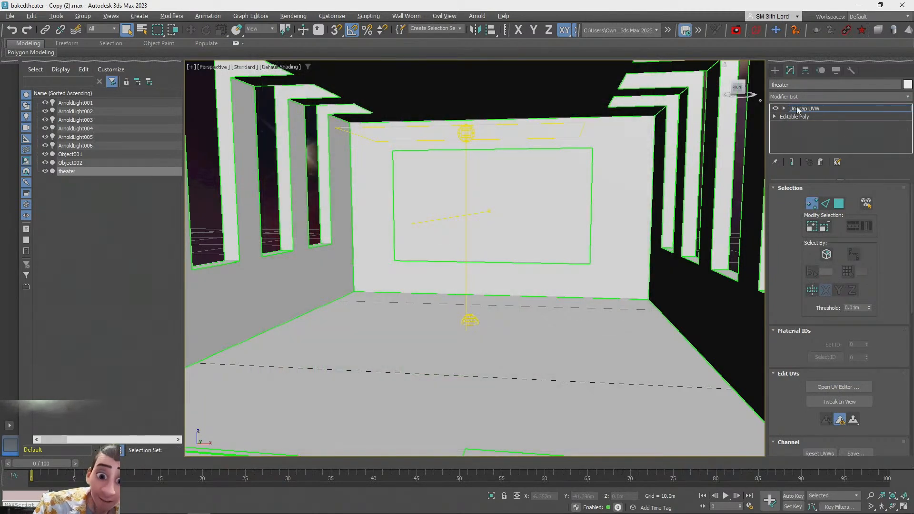
Select the ceiling Arnold light above the screen and set its Samples to 8
left_click(798, 110)
left_click(656, 189)
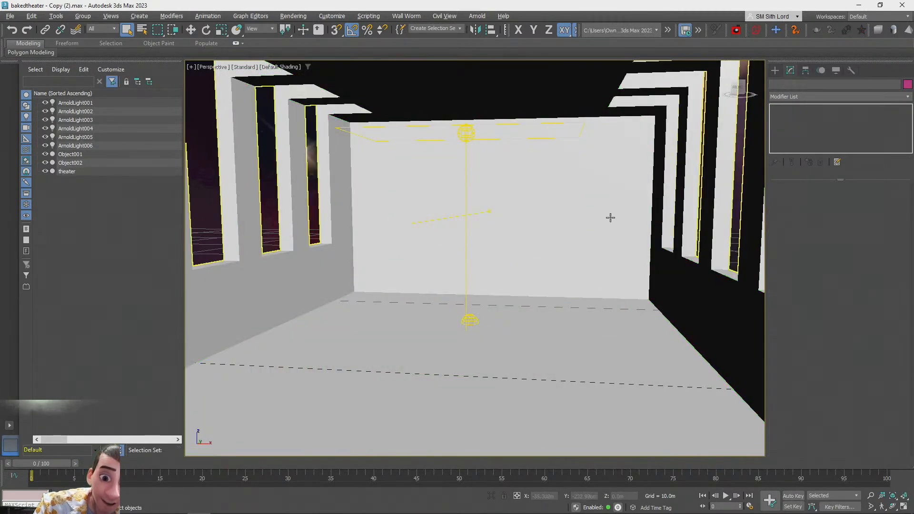
left_click(471, 323)
left_click(469, 135)
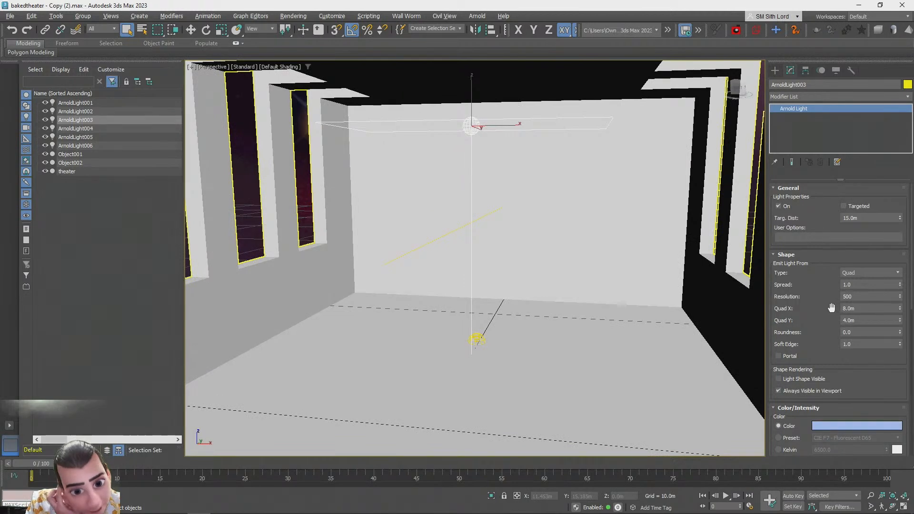
scroll(841, 226, "down", 5)
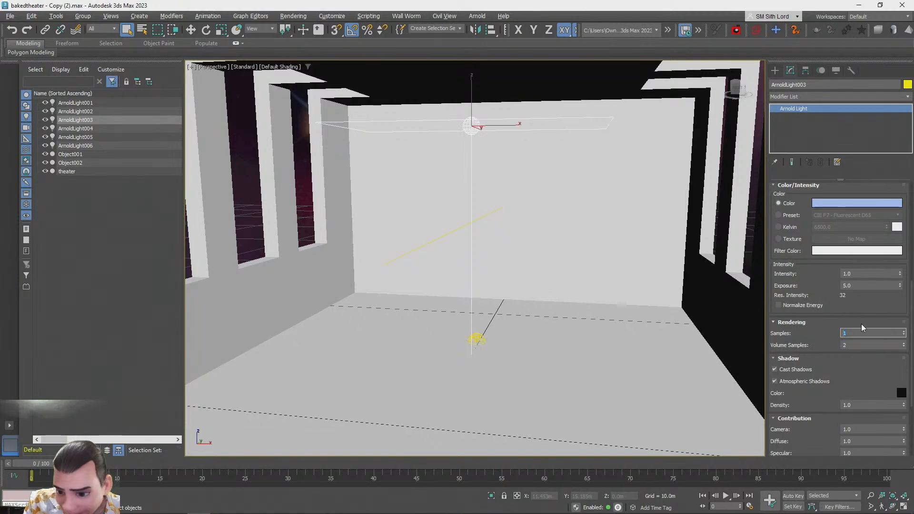
left_click(473, 338)
double_click(868, 286)
type("8")
Navigate to the light by the side windows and check its Samples setting
middle_click_drag(562, 247, 559, 251, "alt")
middle_click_drag(217, 248, 408, 279)
scroll(378, 268, "up", 4)
scroll(419, 282, "up", 3)
middle_click_drag(464, 288, 526, 314, "alt")
scroll(508, 281, "up", 2)
middle_click_drag(509, 281, 485, 262, "alt")
left_click(485, 260)
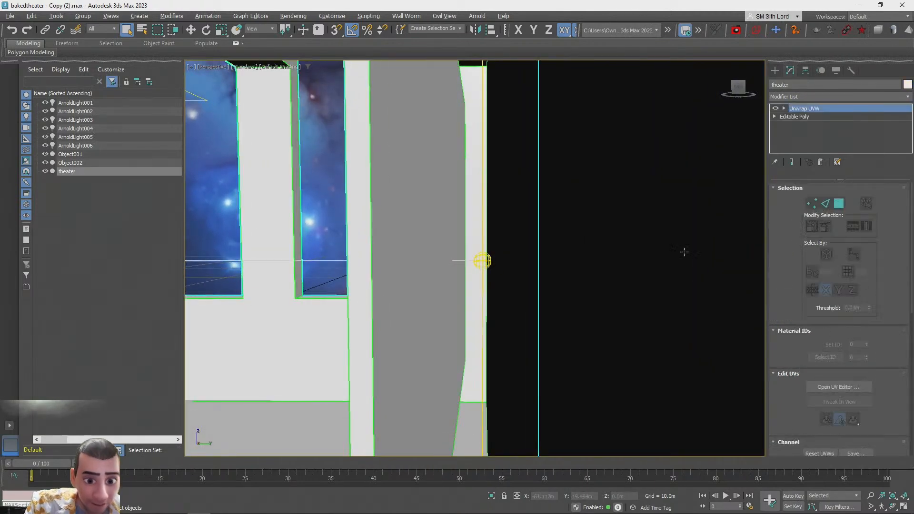
left_click(479, 263)
scroll(865, 257, "down", 4)
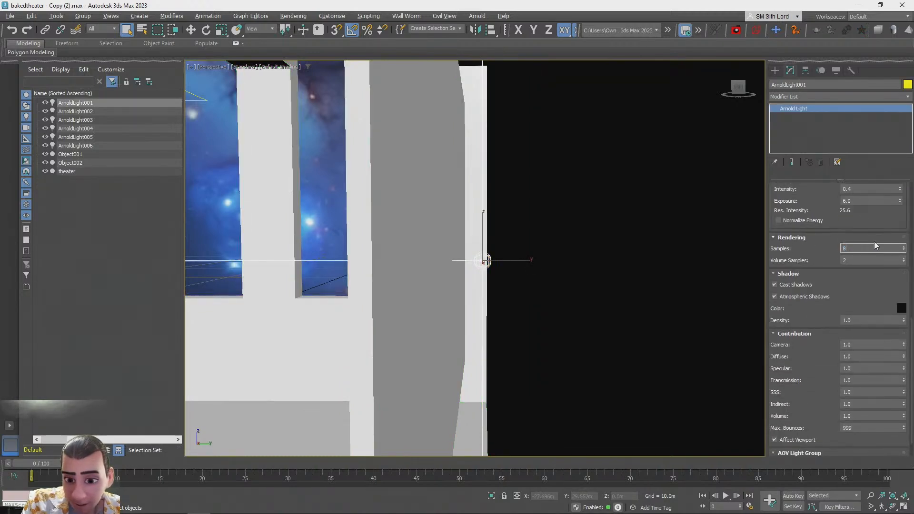
scroll(515, 219, "down", 10)
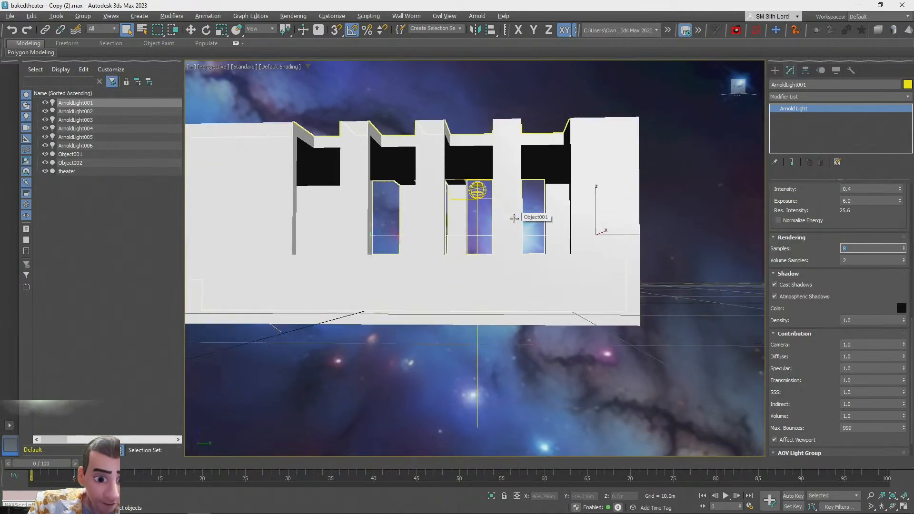
Select the light beside the oval opening and set its Samples to 8
middle_click_drag(515, 218, 524, 243, "alt")
scroll(484, 259, "up", 8)
scroll(485, 260, "down", 8)
left_click(637, 221)
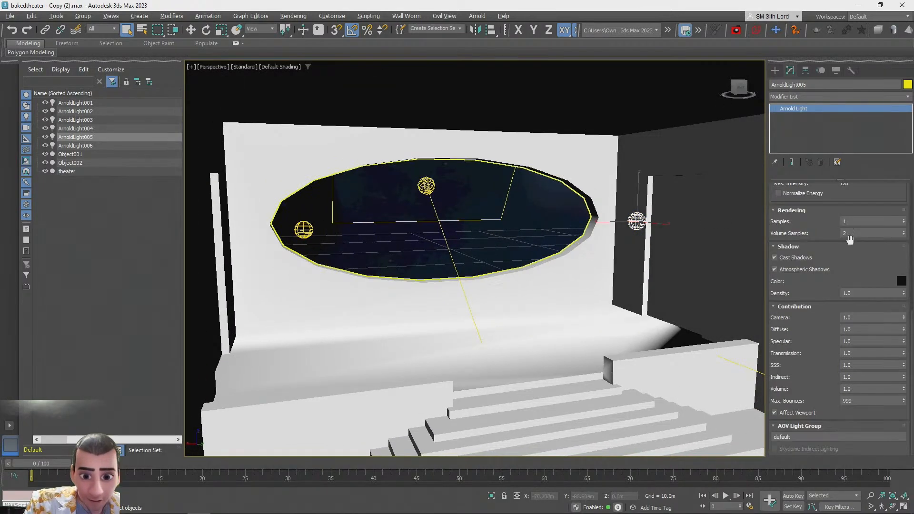
double_click(847, 221)
type("8")
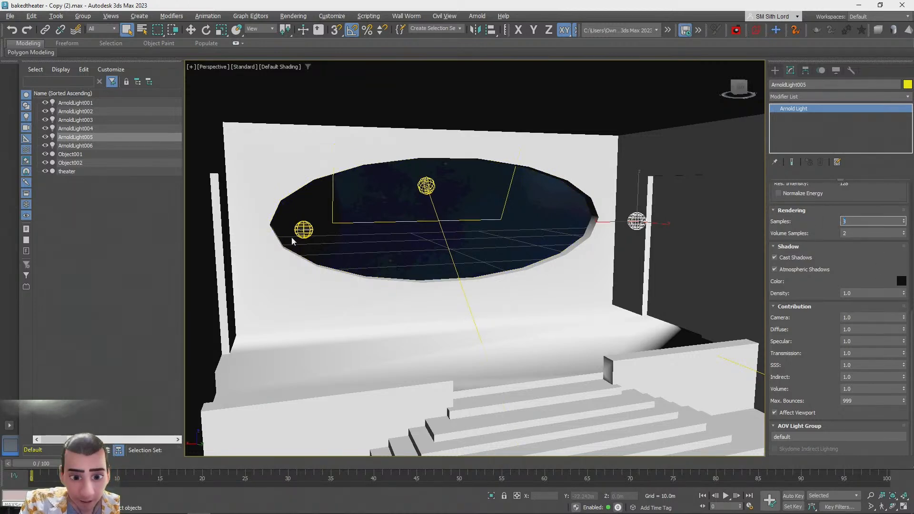
Set the Samples of the remaining lights around the oval opening to 8
left_click(300, 232)
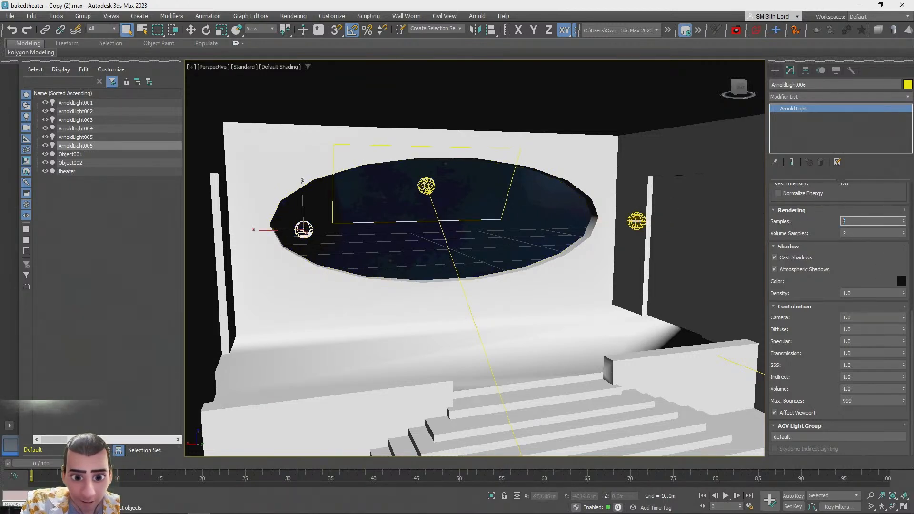
left_click(427, 186)
left_click(866, 244)
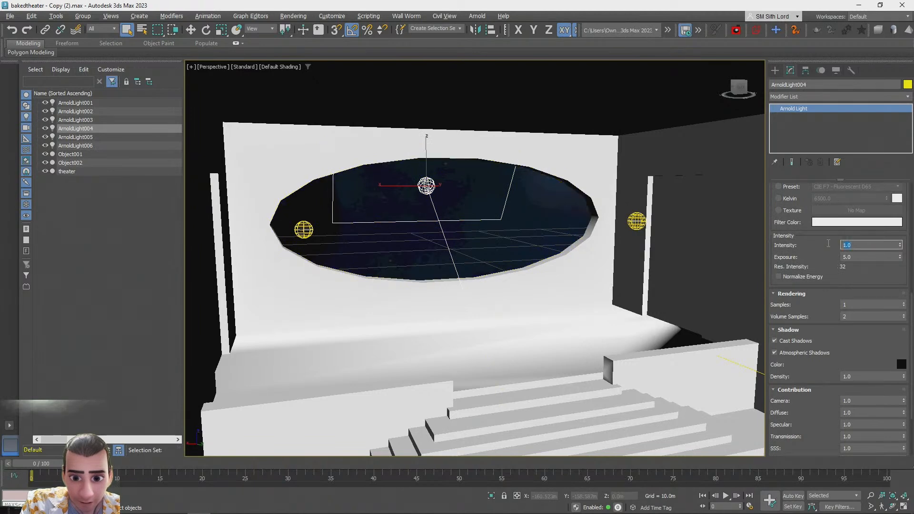
left_click(303, 230)
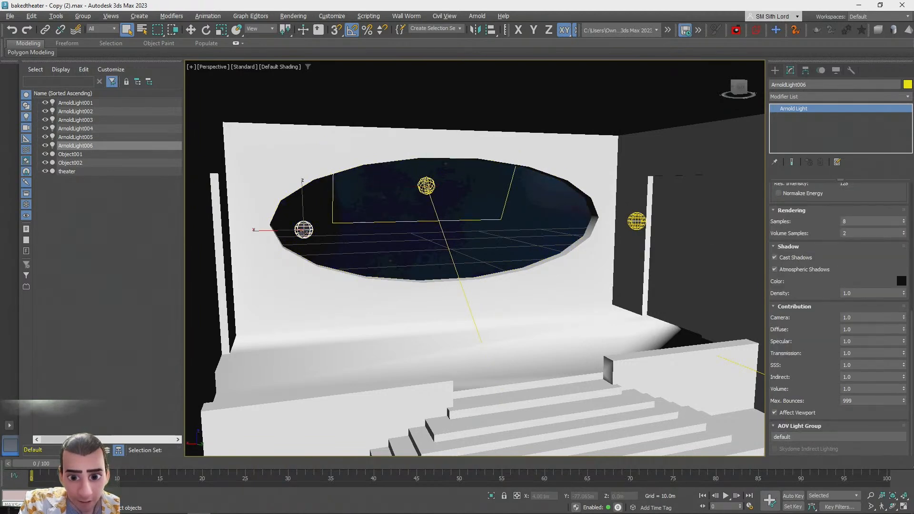
left_click(426, 186)
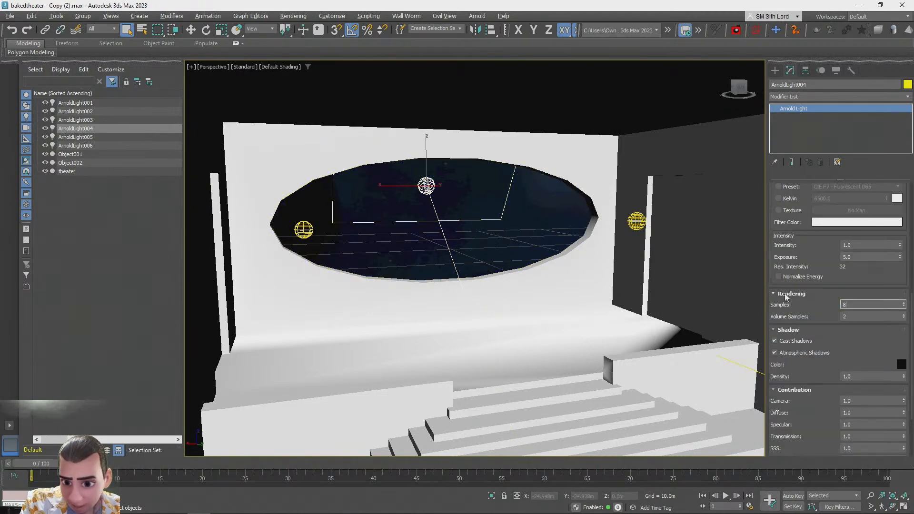
left_click(497, 246)
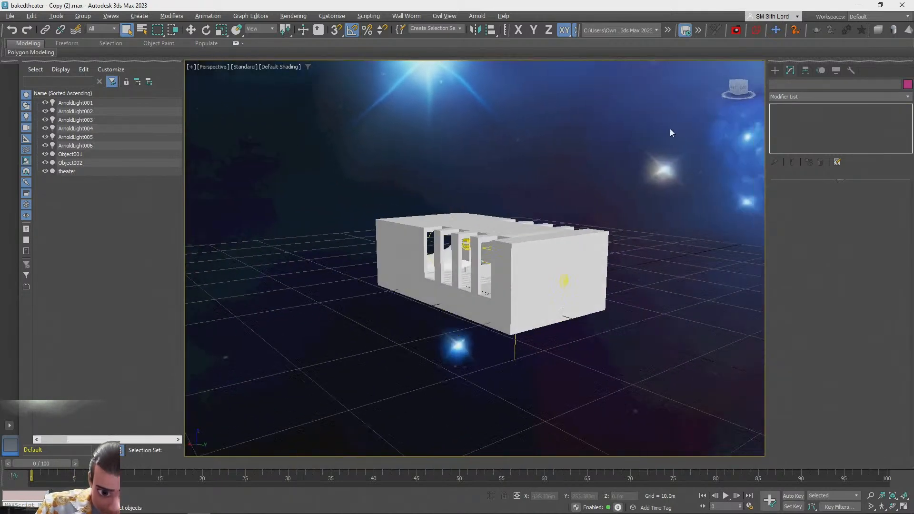
In Arnold Render Setup, set the Diffuse samples to 4 and its ray depth to 2
left_click(298, 17)
left_click(324, 64)
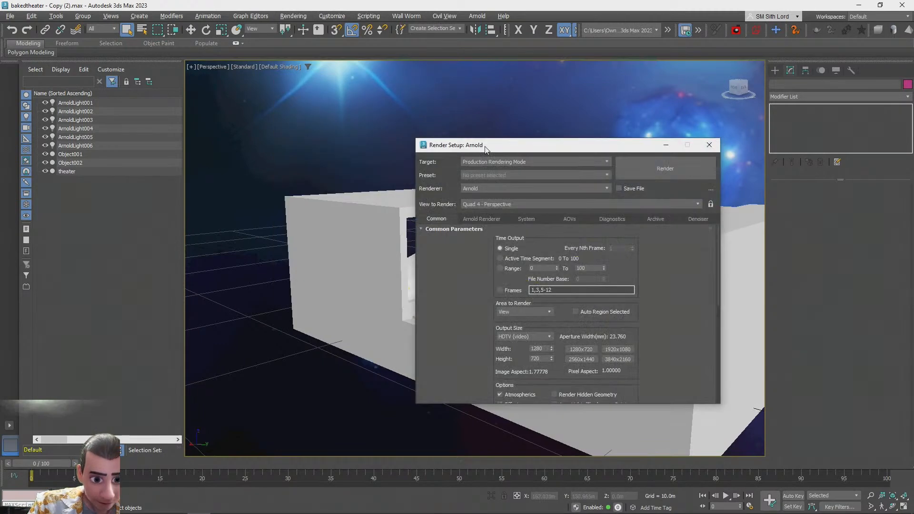
left_click(473, 219)
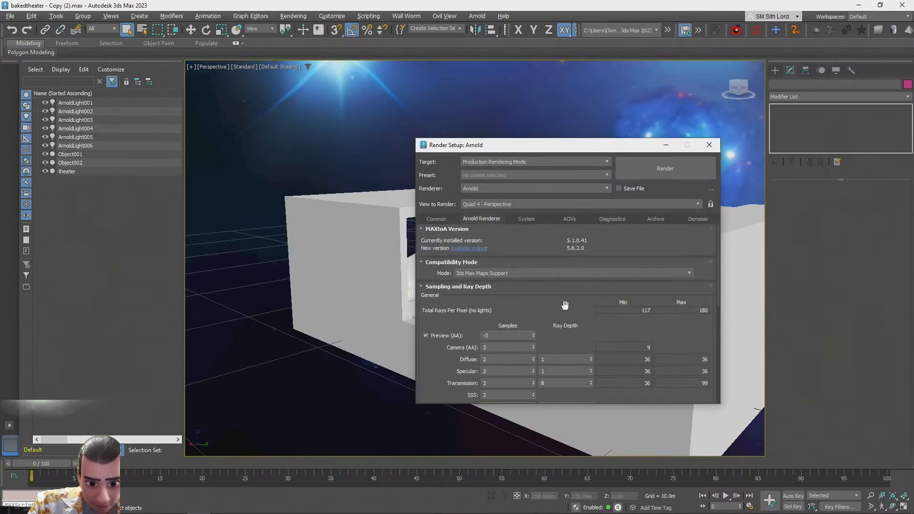
left_click_drag(463, 360, 493, 308)
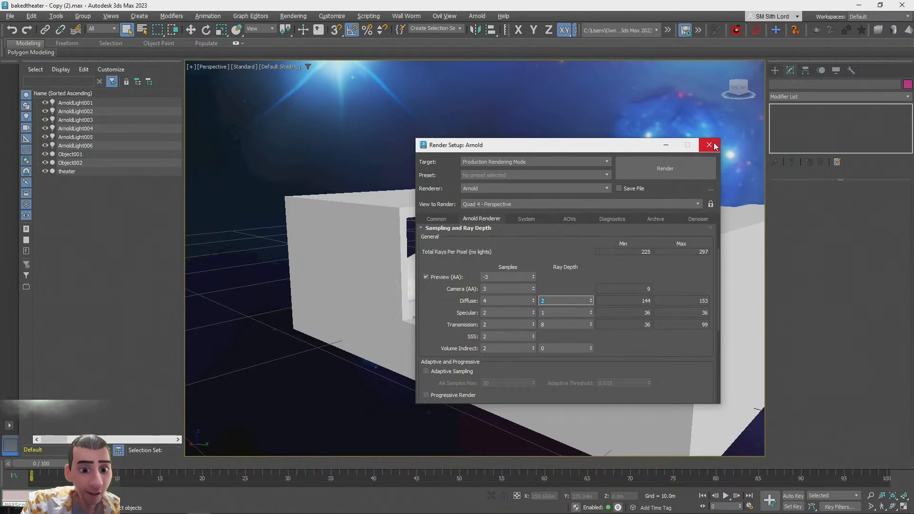
left_click(714, 146)
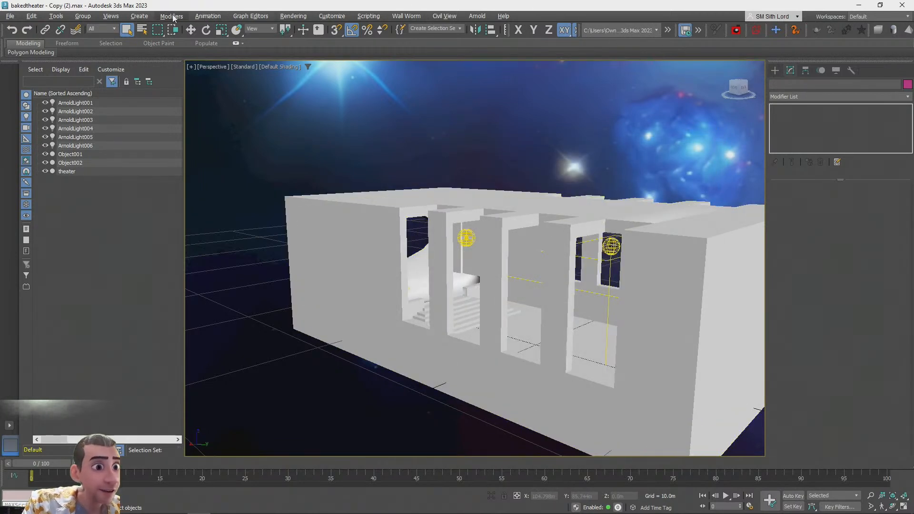
Open Bake to Texture and add a Beauty map for the selected theater object
left_click(292, 17)
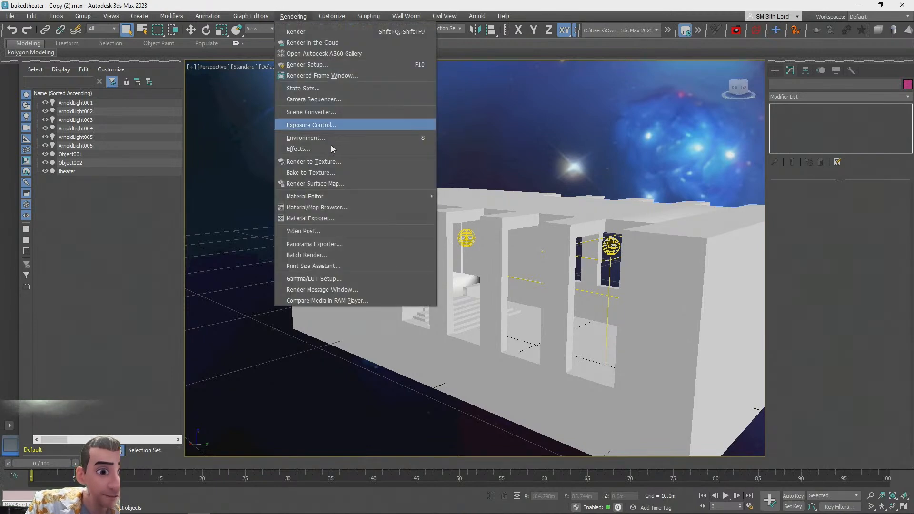
left_click(323, 172)
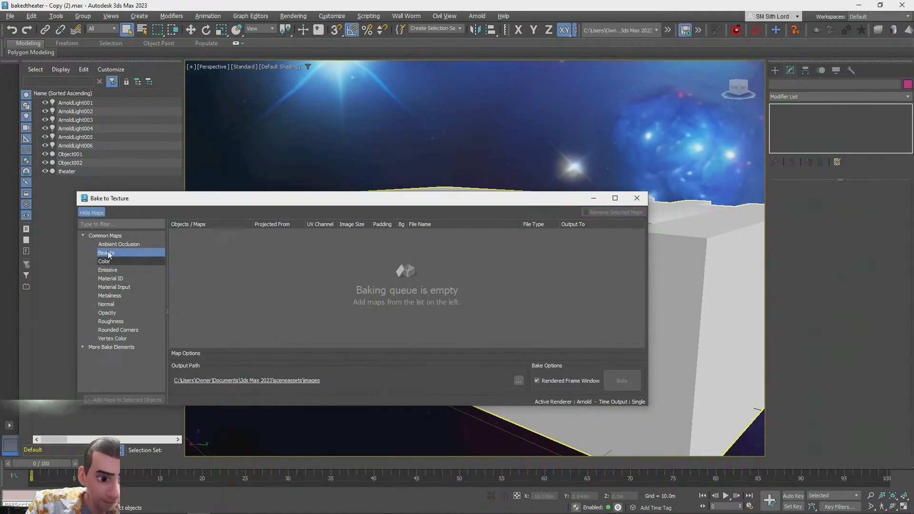
middle_click_drag(708, 326, 638, 351, "alt")
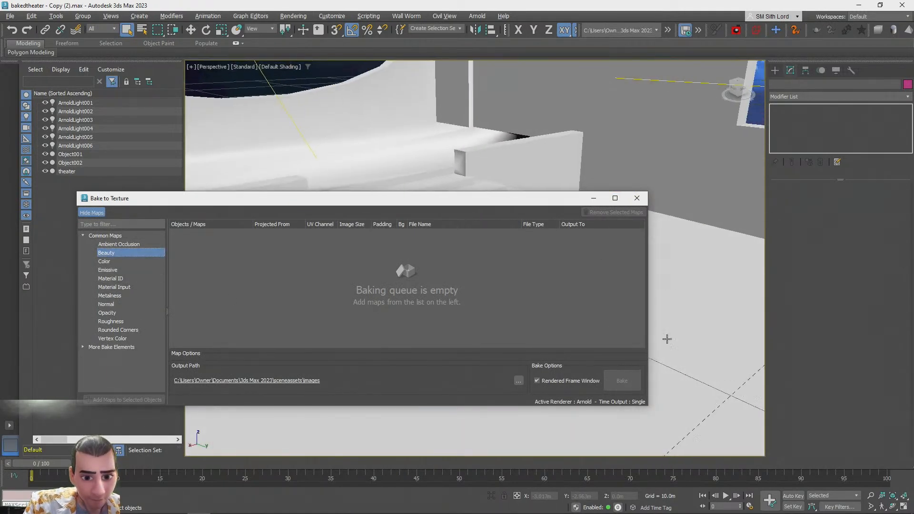
left_click(679, 286)
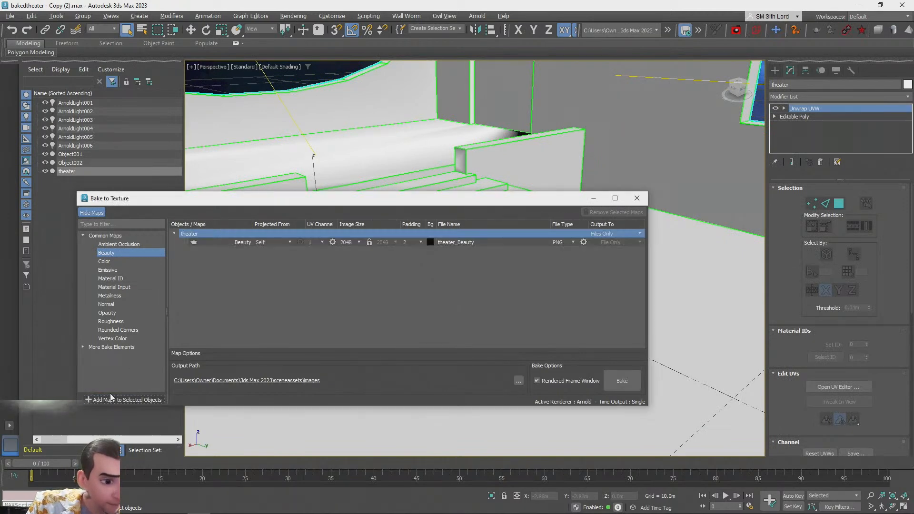
left_click(109, 399)
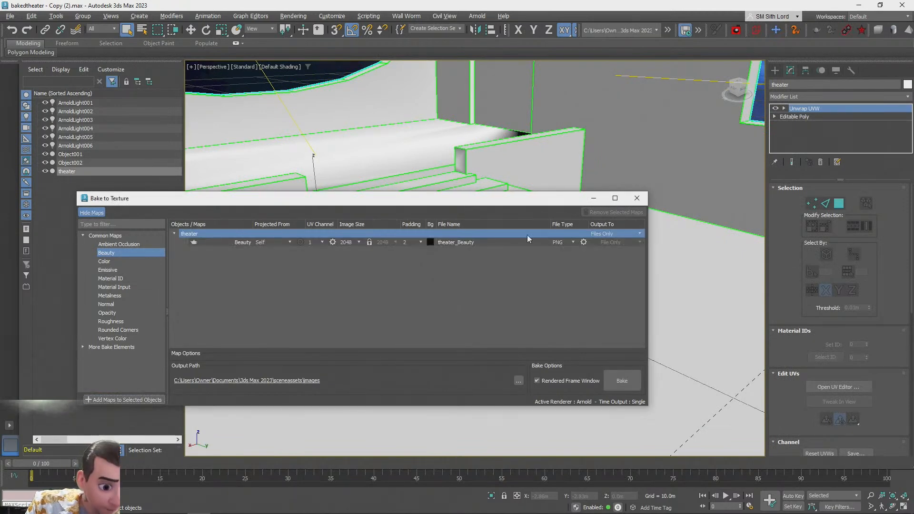
Set the Beauty map's image size to 1024 and its output path to the Desktop
left_click(355, 241)
left_click(357, 257)
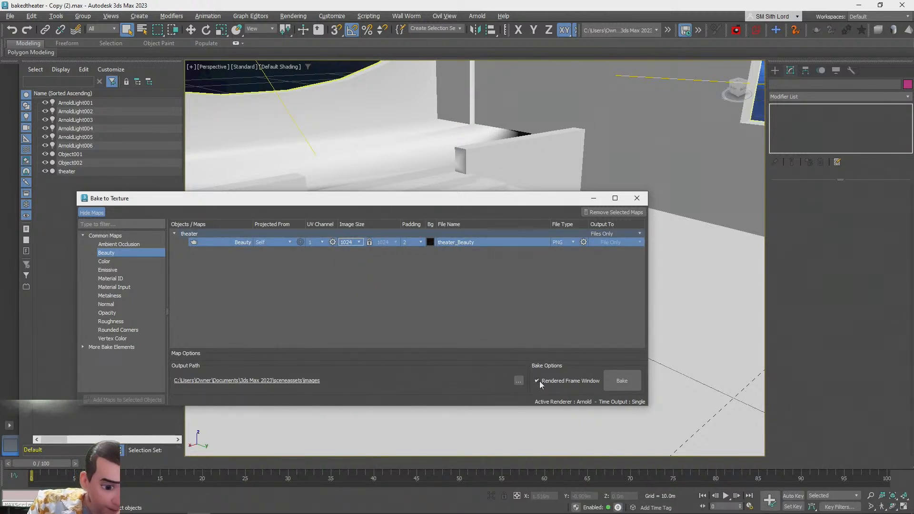
left_click(519, 380)
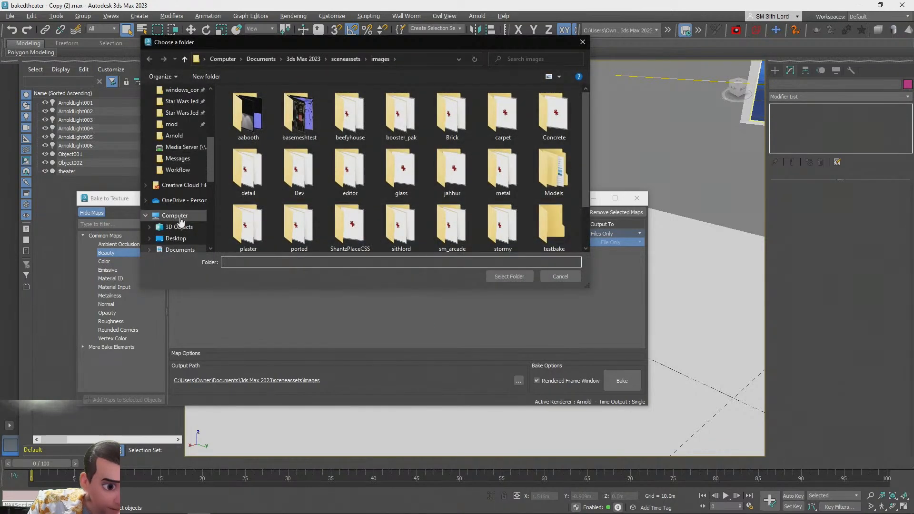
left_click(176, 238)
left_click(509, 276)
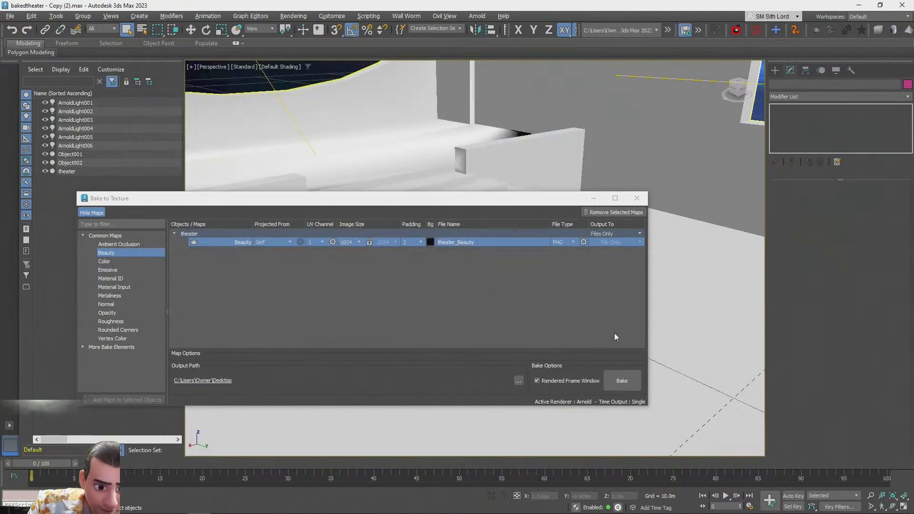
Start baking the Beauty map, choosing to overwrite the existing files
left_click(620, 380)
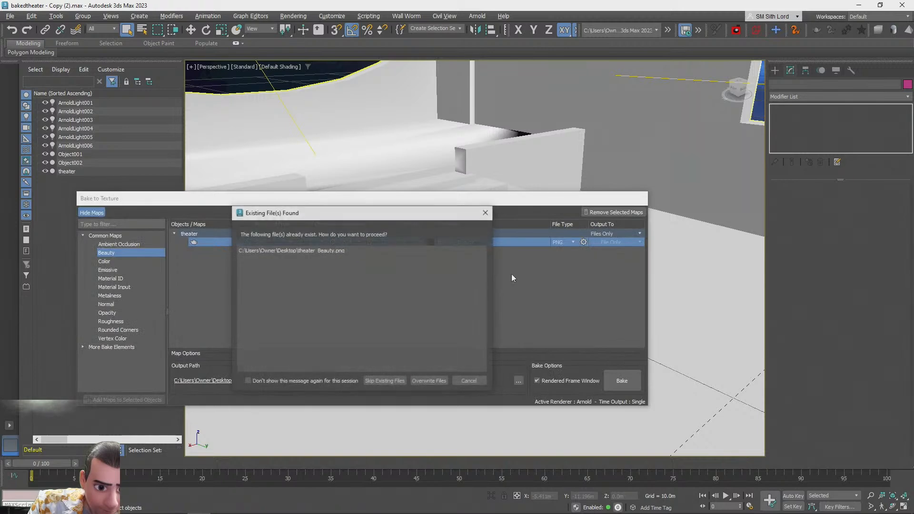
left_click(429, 381)
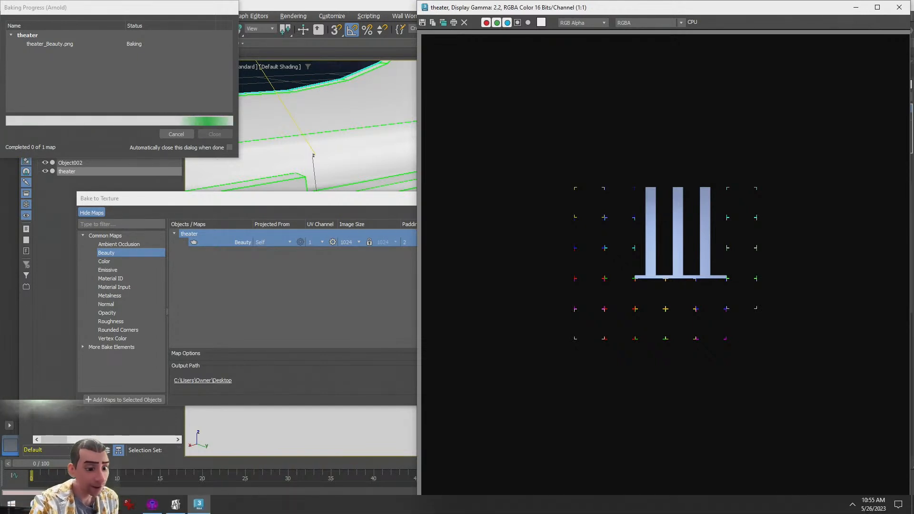
Browse the Desktop and the 3ds Max 2023 scenes and sceneassets images folders in File Explorer
left_click(82, 504)
left_click(515, 306)
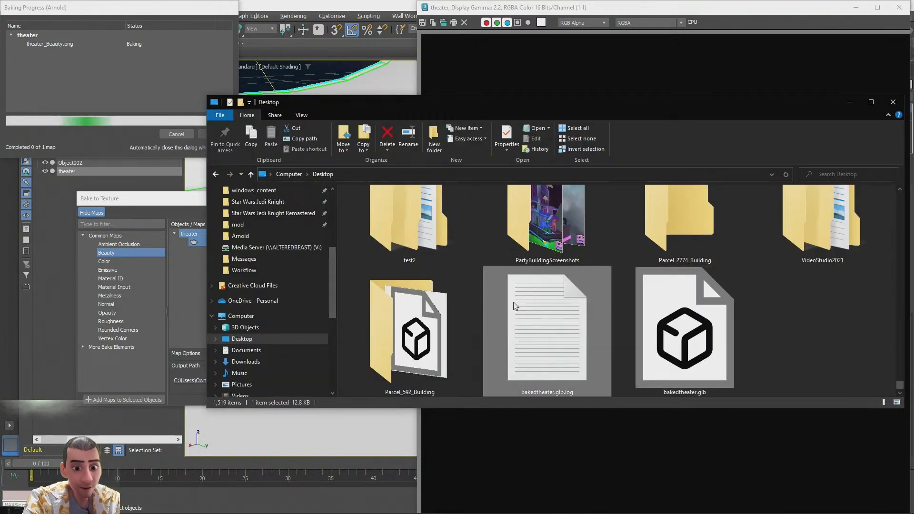
key("Home")
scroll(264, 307, "down", 4)
scroll(263, 307, "up", 2)
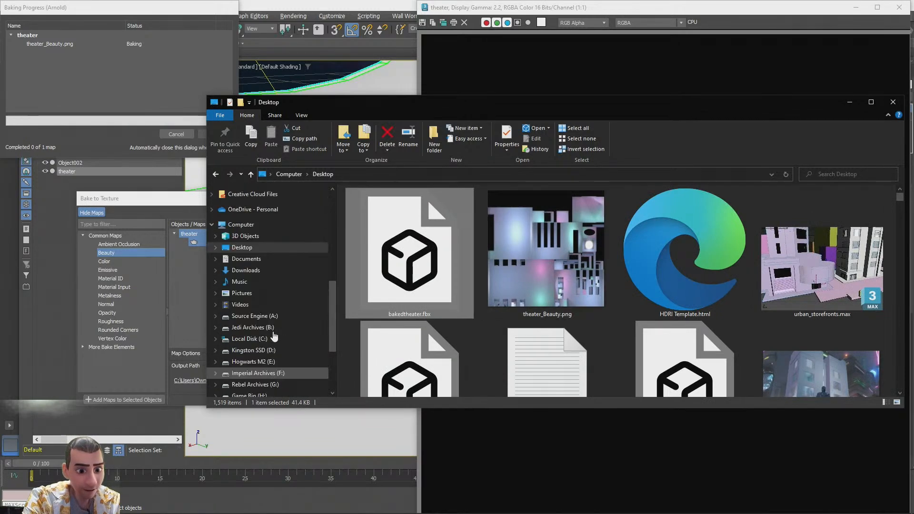
left_click(259, 282)
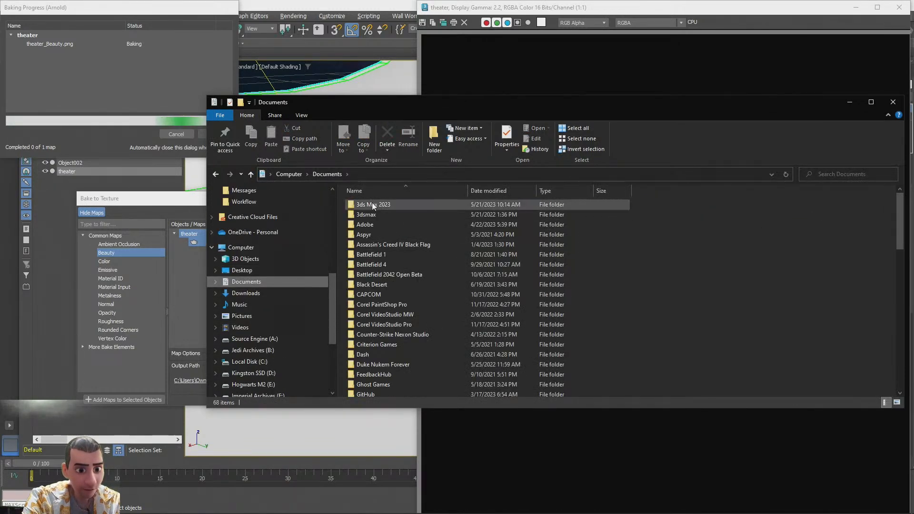
double_click(369, 208)
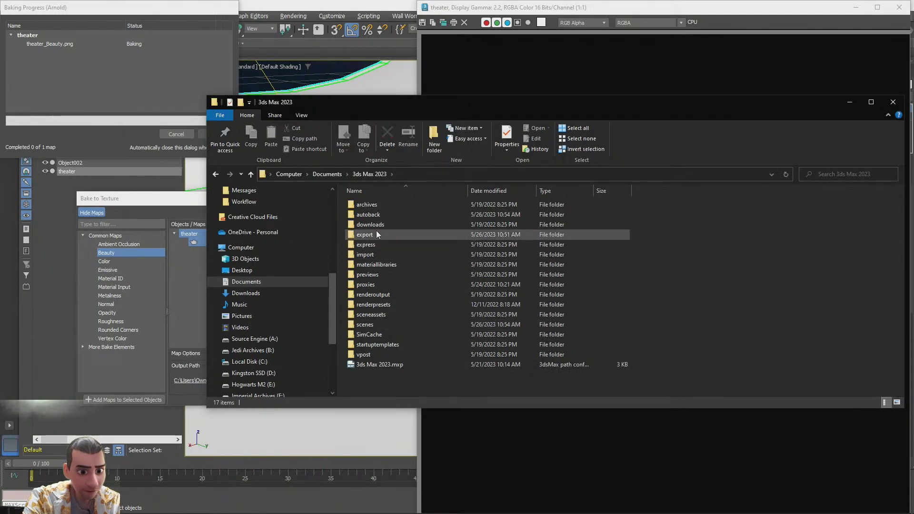
double_click(376, 324)
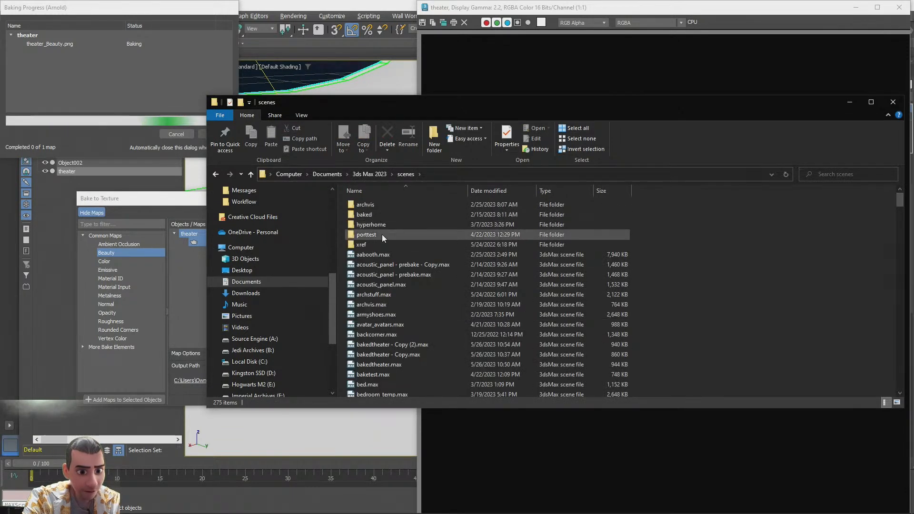
left_click(374, 174)
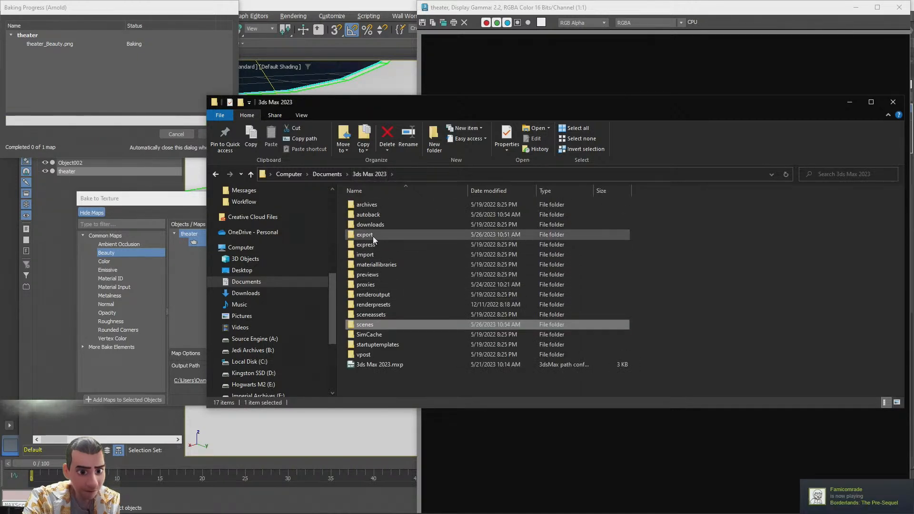
double_click(372, 315)
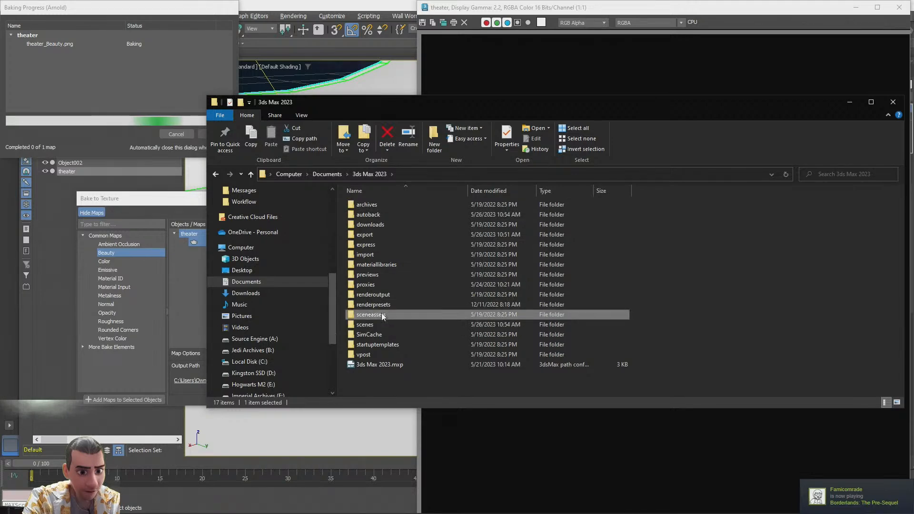
double_click(377, 215)
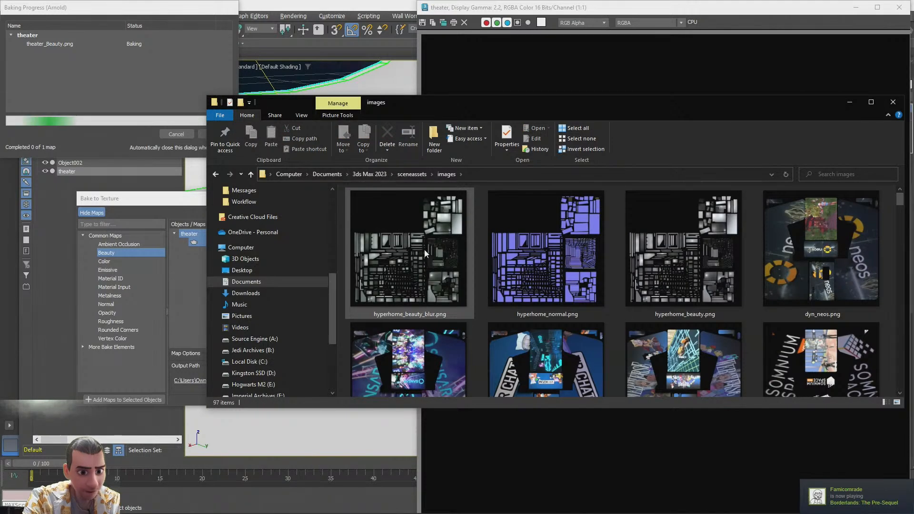
scroll(424, 322, "down", 5)
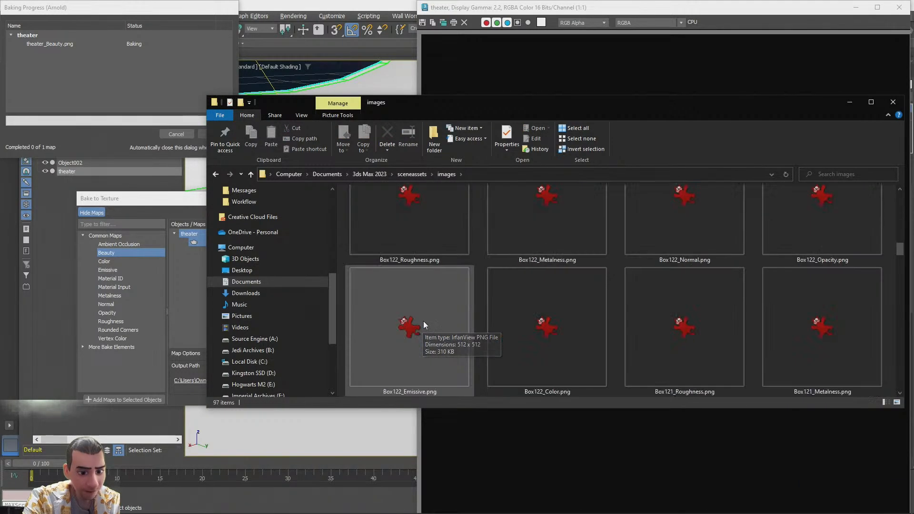
scroll(423, 317, "down", 6)
scroll(421, 317, "up", 5)
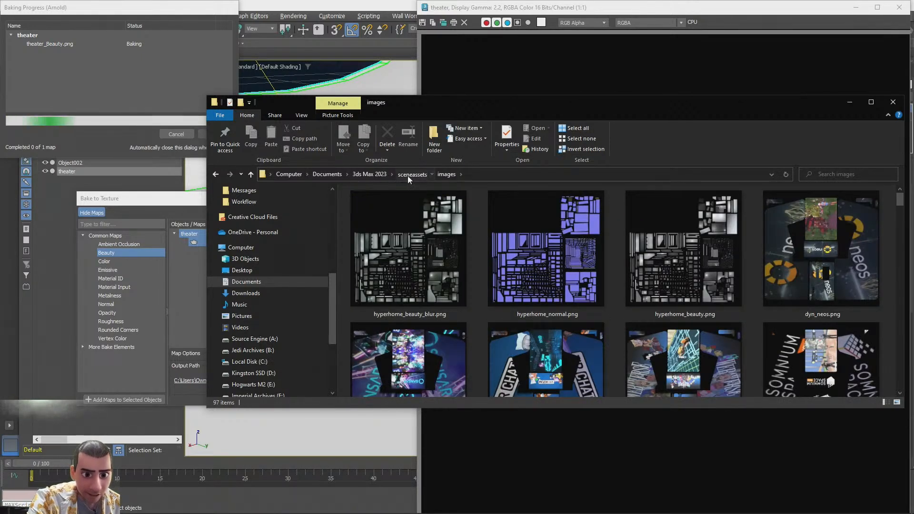
left_click(410, 174)
left_click(242, 270)
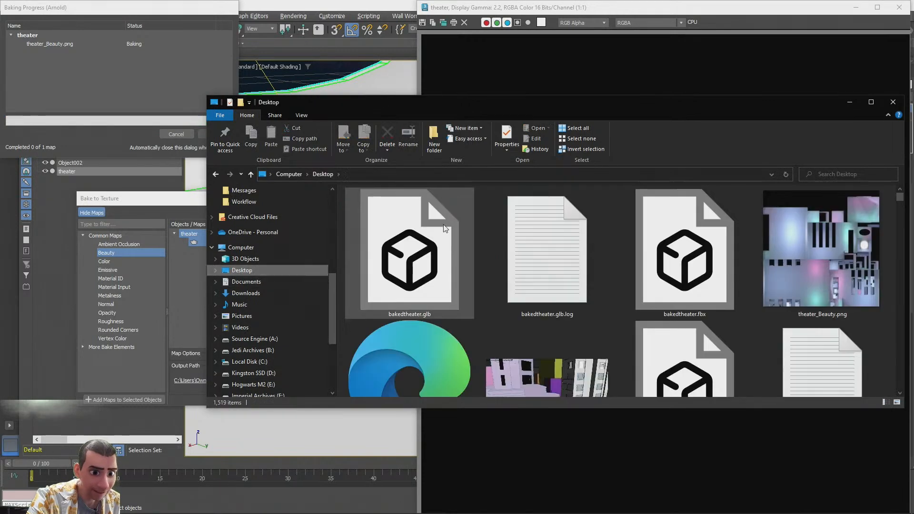
Open theater_Beauty.png from the Desktop to view it, then close the image viewer and frame window
double_click(786, 238)
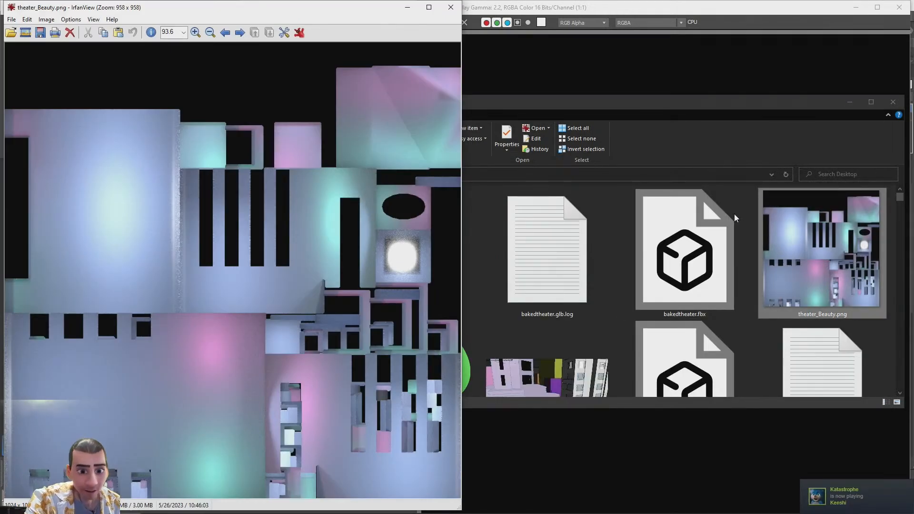
left_click(850, 103)
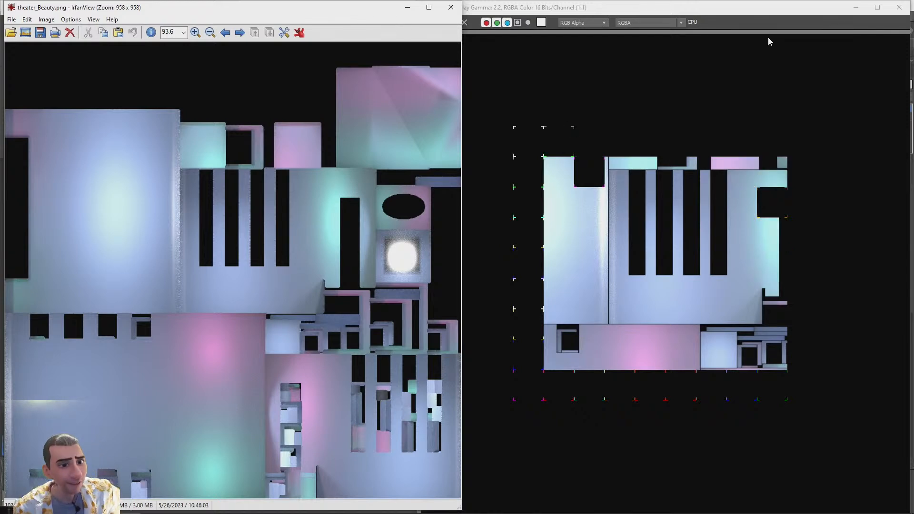
left_click(451, 8)
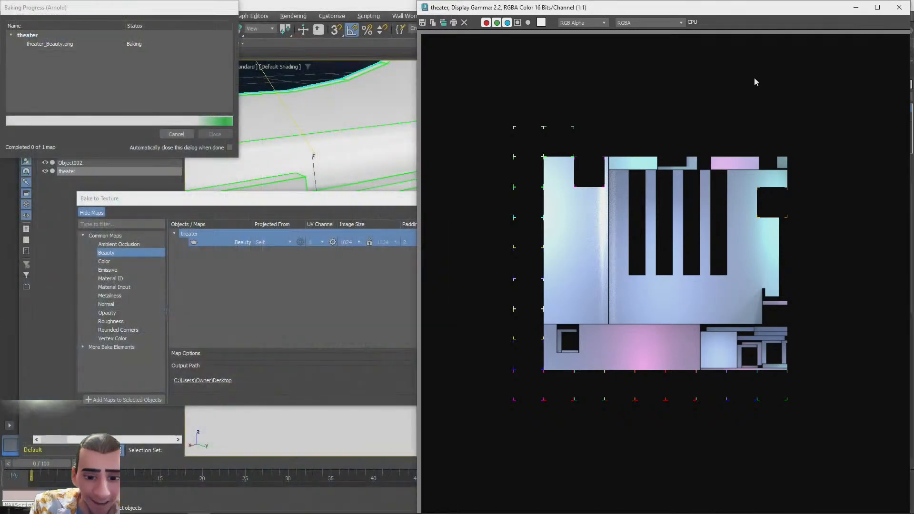
left_click(899, 7)
Cancel the running bake and close the baking progress and Bake to Texture dialogs
left_click(176, 133)
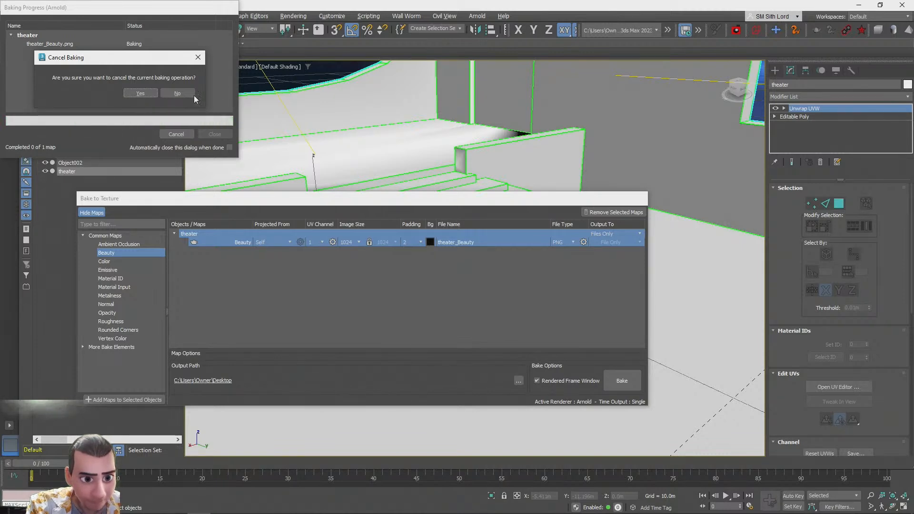
left_click(143, 94)
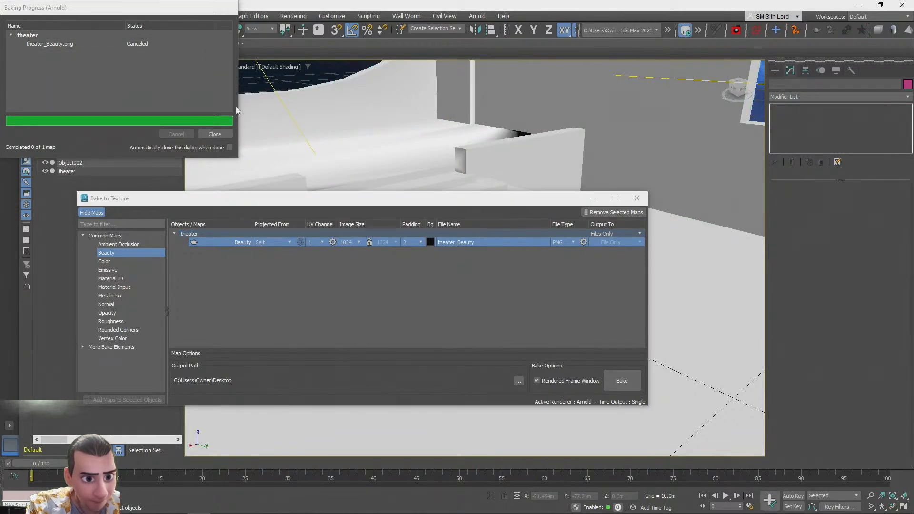
left_click(210, 135)
left_click(637, 199)
Select the light above the oval opening to check its settings
scroll(538, 219, "down", 5)
middle_click_drag(534, 220, 368, 207, "alt")
left_click(398, 141)
left_click(419, 351)
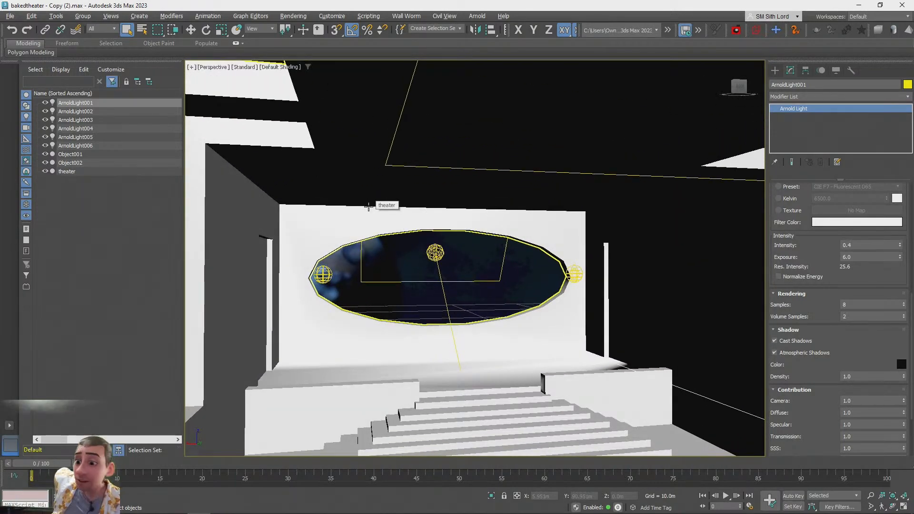
Inspect the baked theater model from several angles in the glTF Report viewer
key("alt+Tab")
key("alt+Tab")
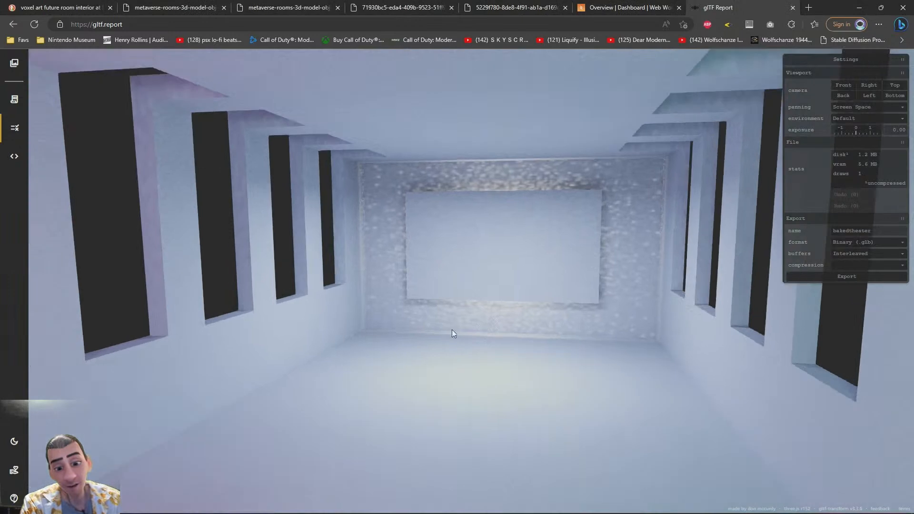
left_click_drag(452, 329, 380, 299)
scroll(387, 281, "down", 15)
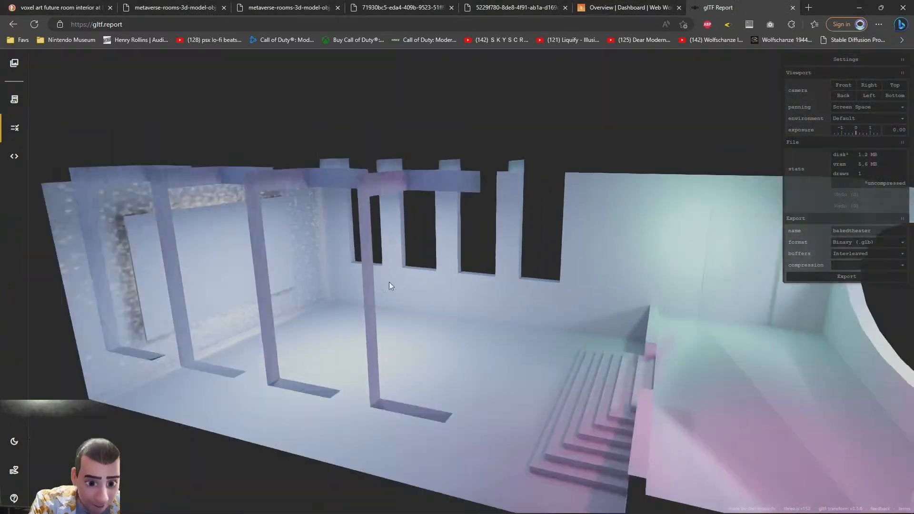
left_click_drag(519, 273, 479, 279)
scroll(396, 287, "up", 10)
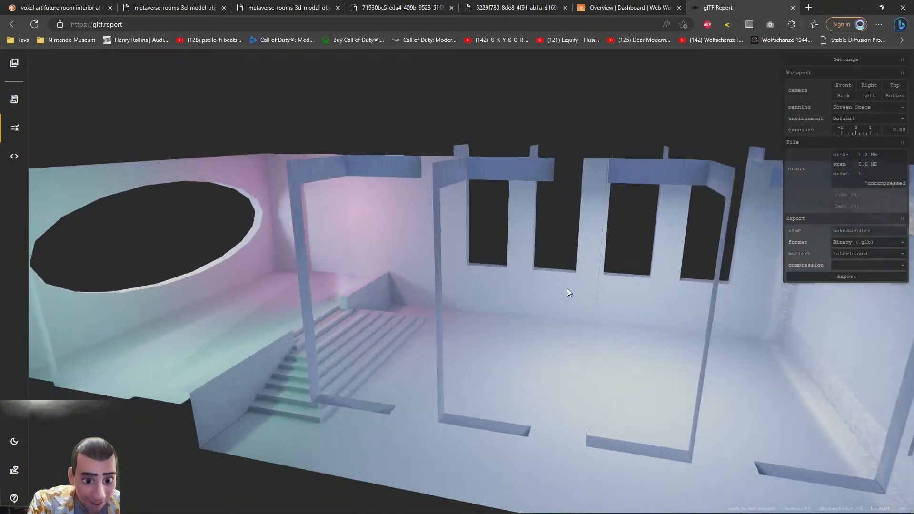
scroll(567, 292, "down", 10)
left_click_drag(598, 306, 469, 353)
scroll(470, 300, "up", 4)
scroll(286, 276, "up", 10)
scroll(492, 330, "down", 6)
scroll(414, 324, "up", 8)
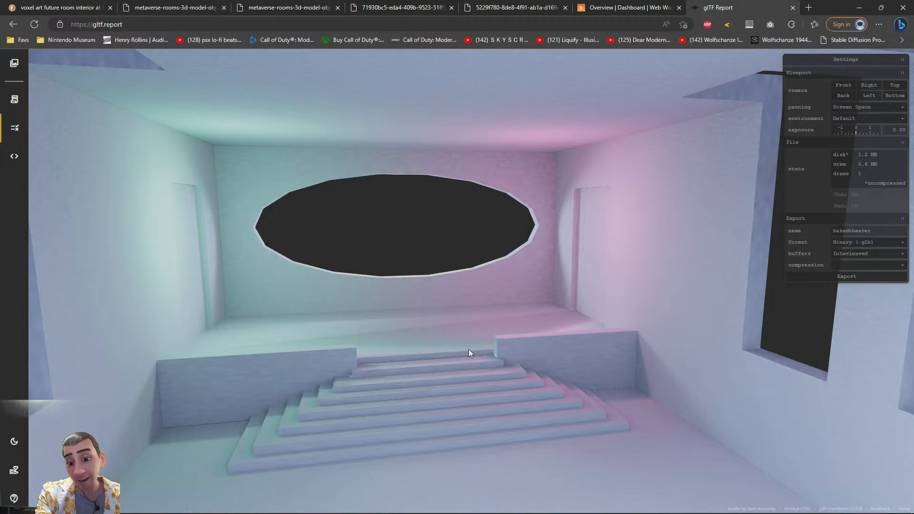
scroll(490, 367, "down", 8)
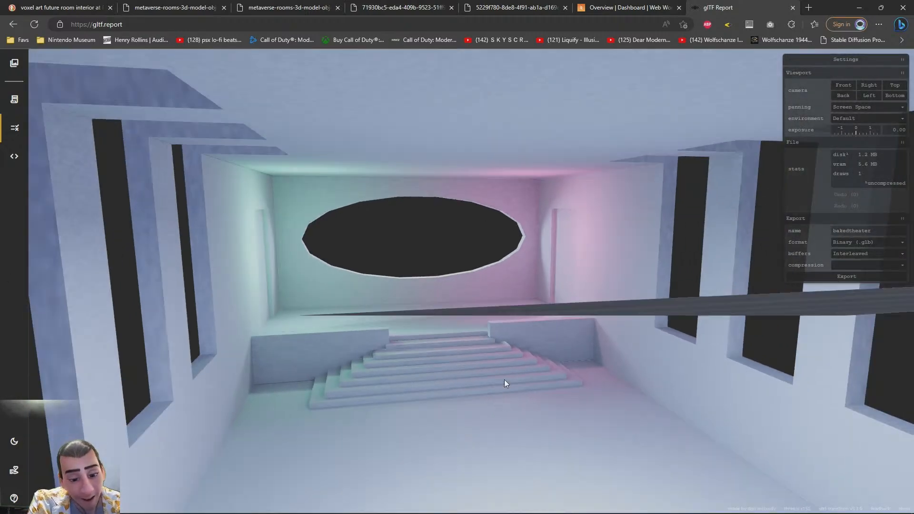
left_click_drag(505, 380, 489, 361)
scroll(488, 361, "up", 5)
right_click_drag(488, 361, 411, 247)
scroll(410, 247, "up", 3)
mouse_move(411, 246)
left_mouse_down()
mouse_move(409, 267)
mouse_move(402, 260)
left_mouse_up()
right_click_drag(402, 260, 370, 362)
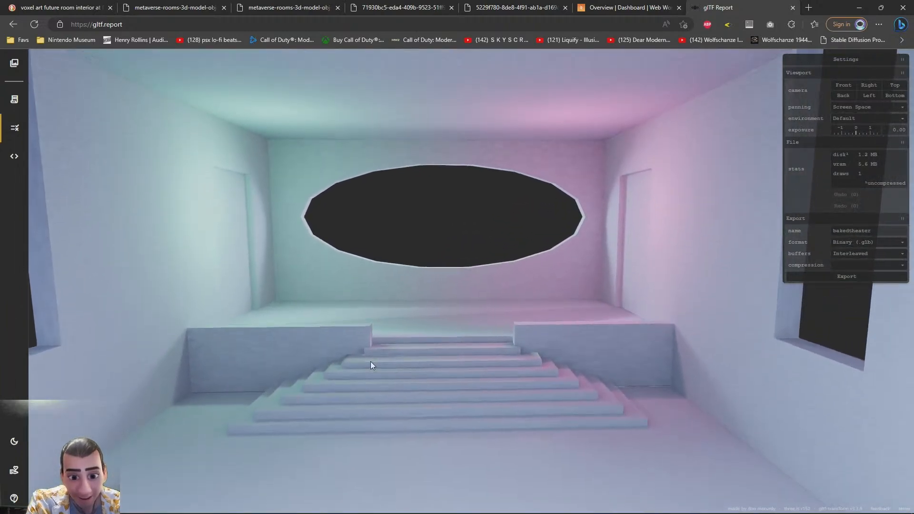
left_click_drag(371, 362, 396, 355)
right_click_drag(396, 356, 378, 364)
left_click_drag(379, 364, 636, 325)
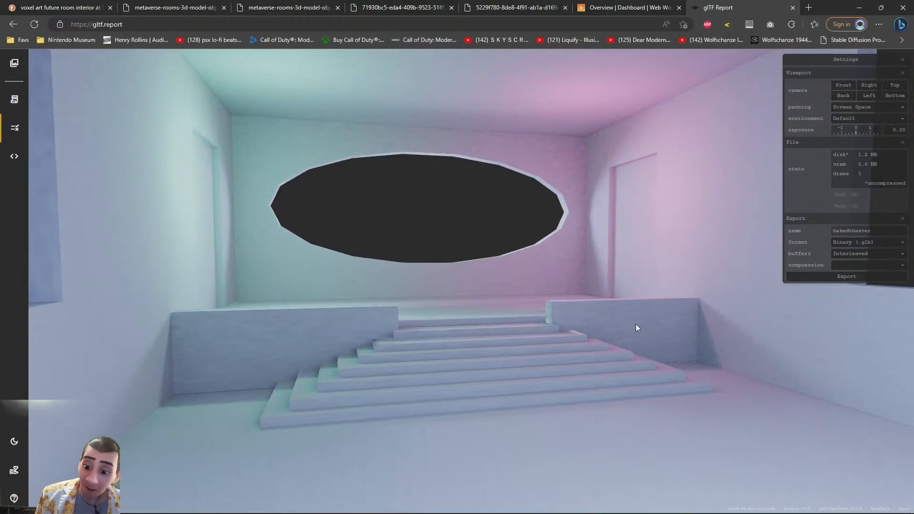
left_click_drag(637, 328, 591, 322)
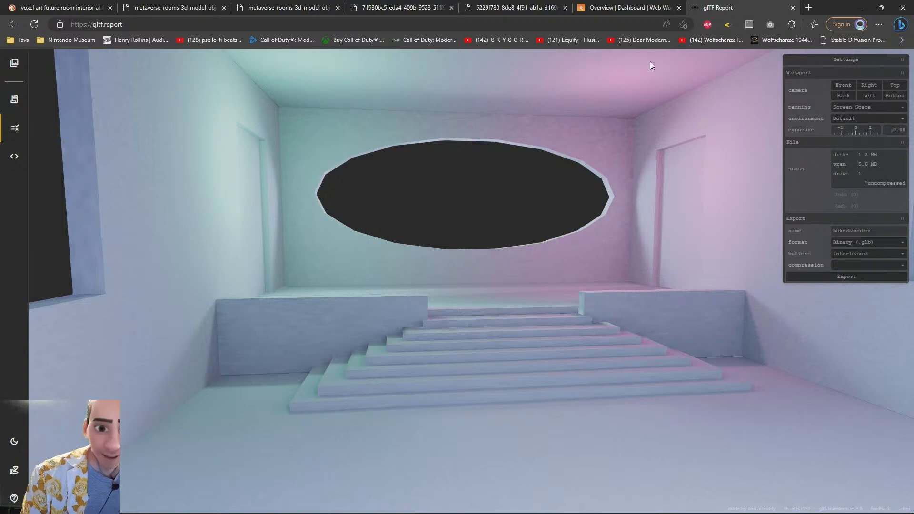
Open the Main Scene of the Web World Template project in the PlayCanvas editor
left_click(634, 6)
left_click(321, 145)
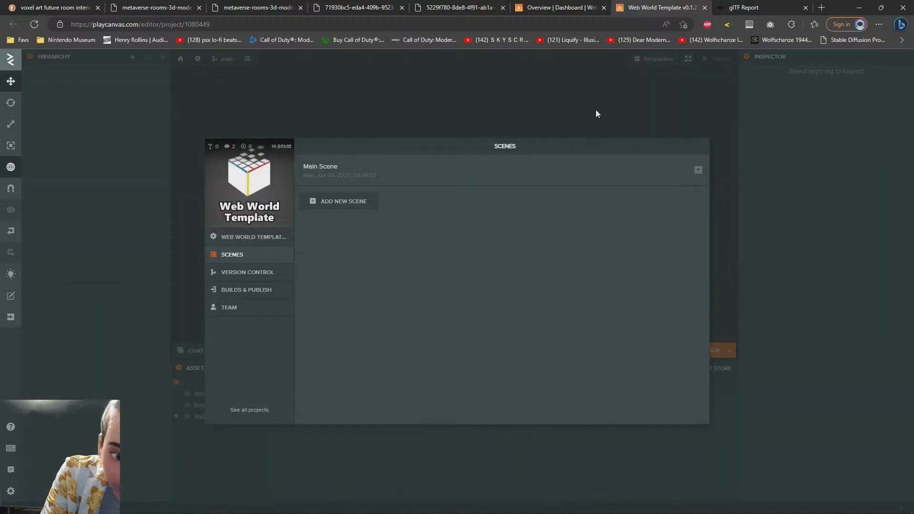
left_click(435, 179)
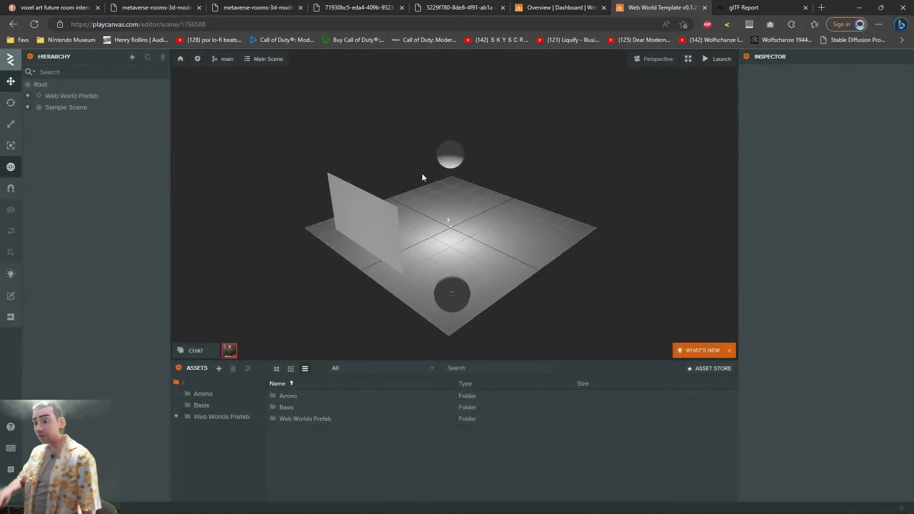